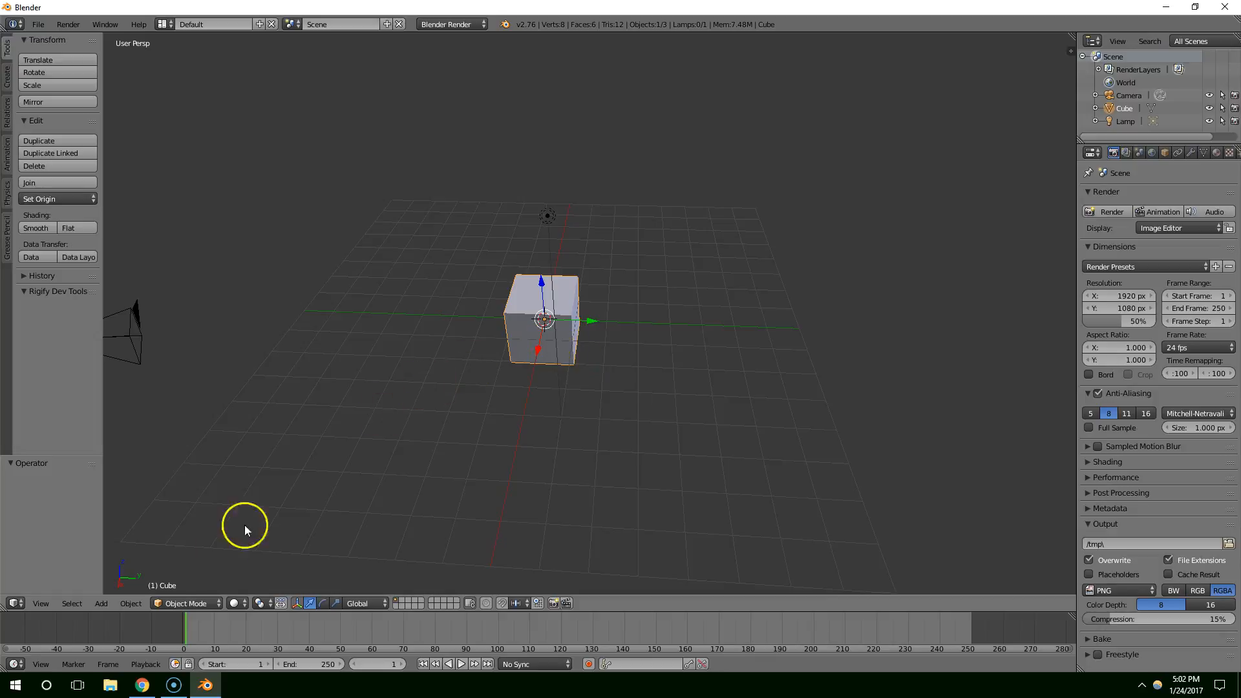
middle_click_drag(513, 282, 327, 335)
middle_click_drag(596, 303, 750, 352)
middle_click_drag(548, 460, 545, 326)
middle_click_drag(366, 464, 626, 345)
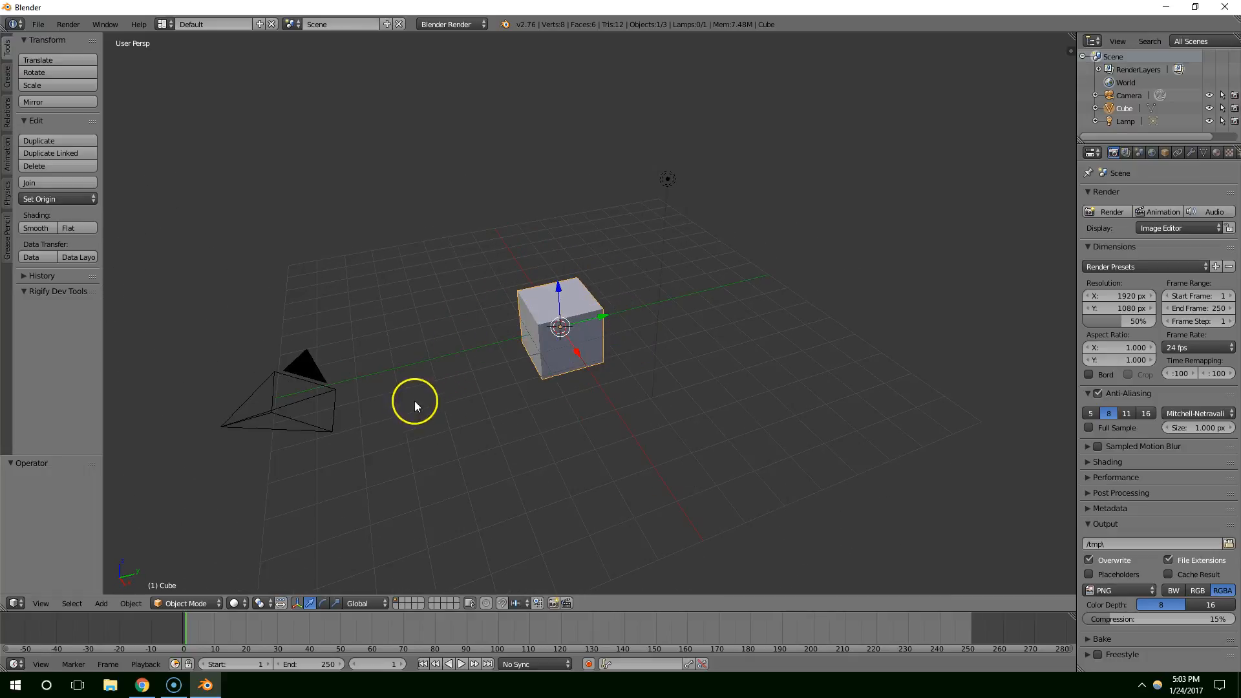
middle_click_drag(539, 254, 430, 332)
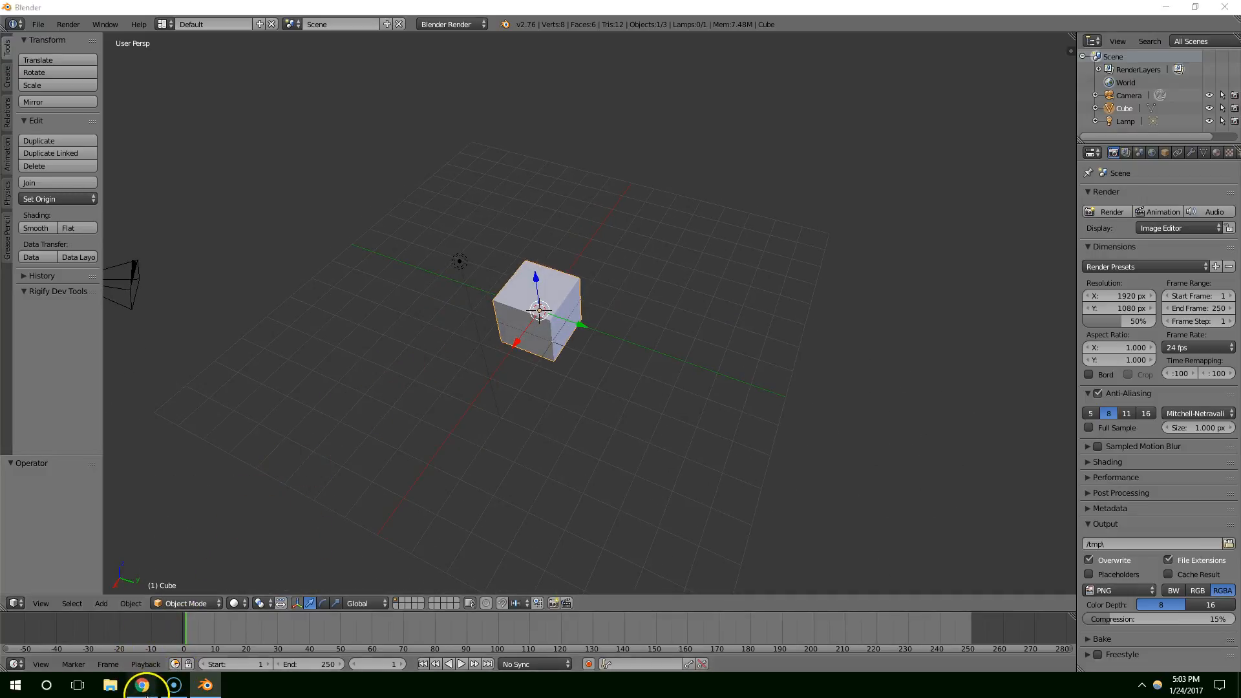
Switch to Chrome and run a Google image search for "chain gun".
left_click(142, 685)
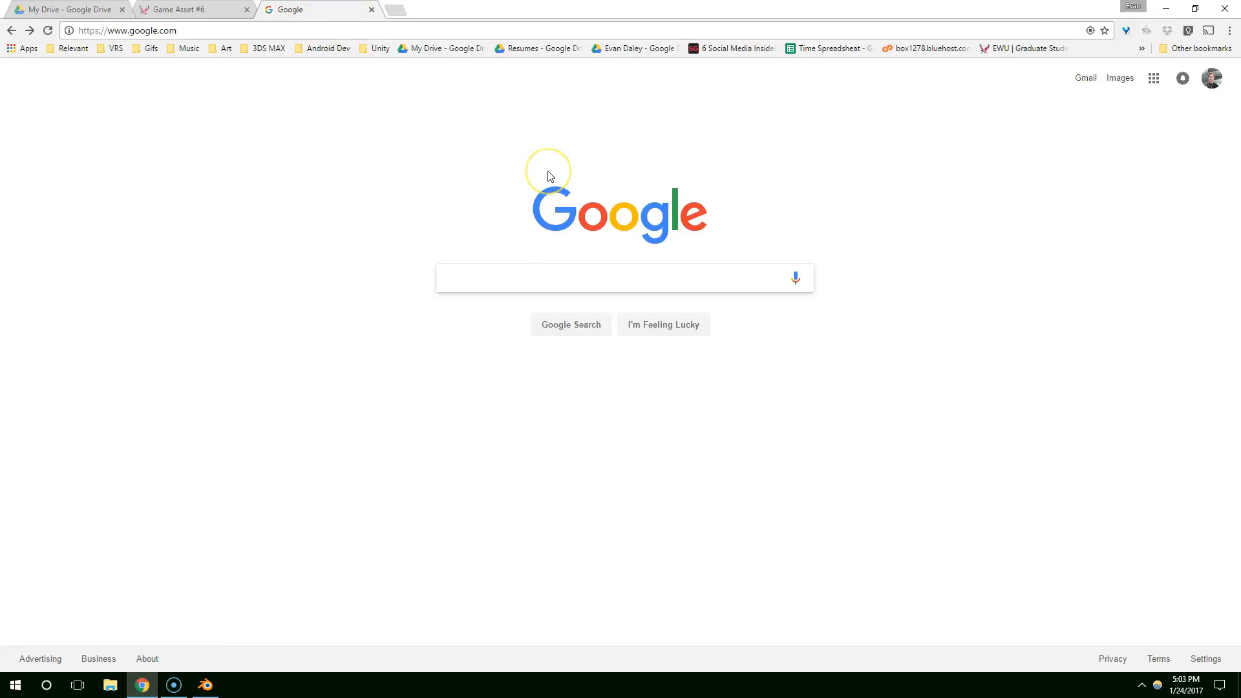
type("chain gun")
key("Return")
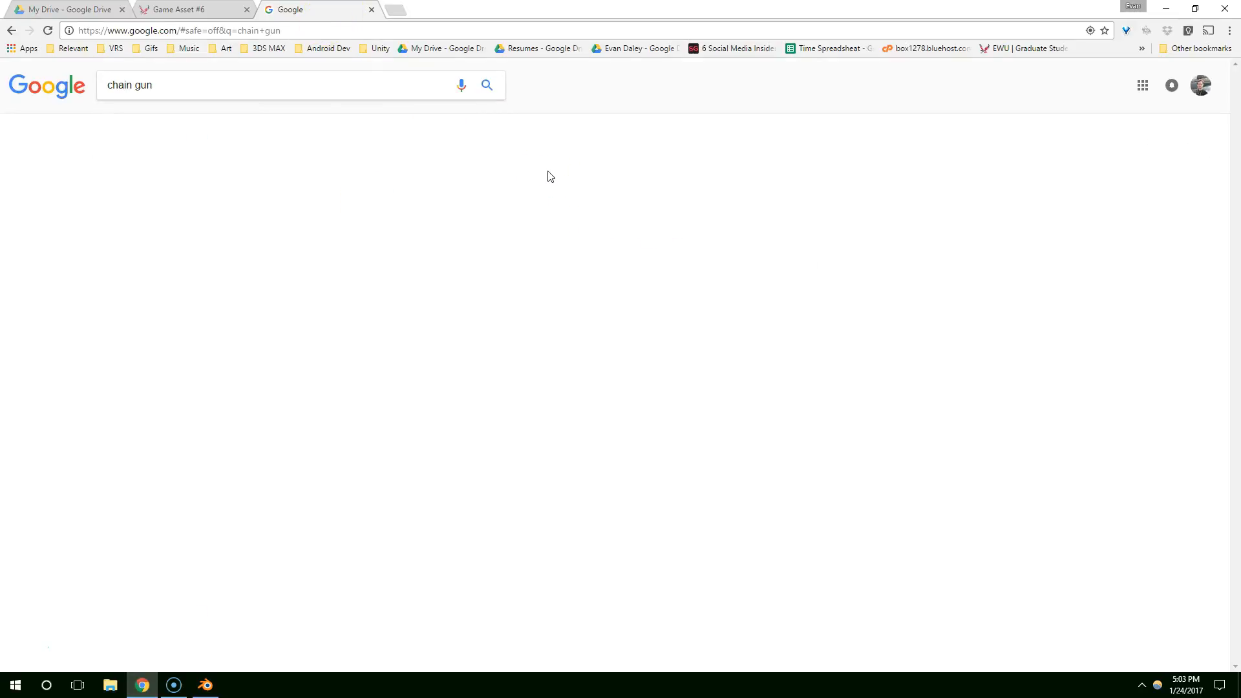
left_click(152, 123)
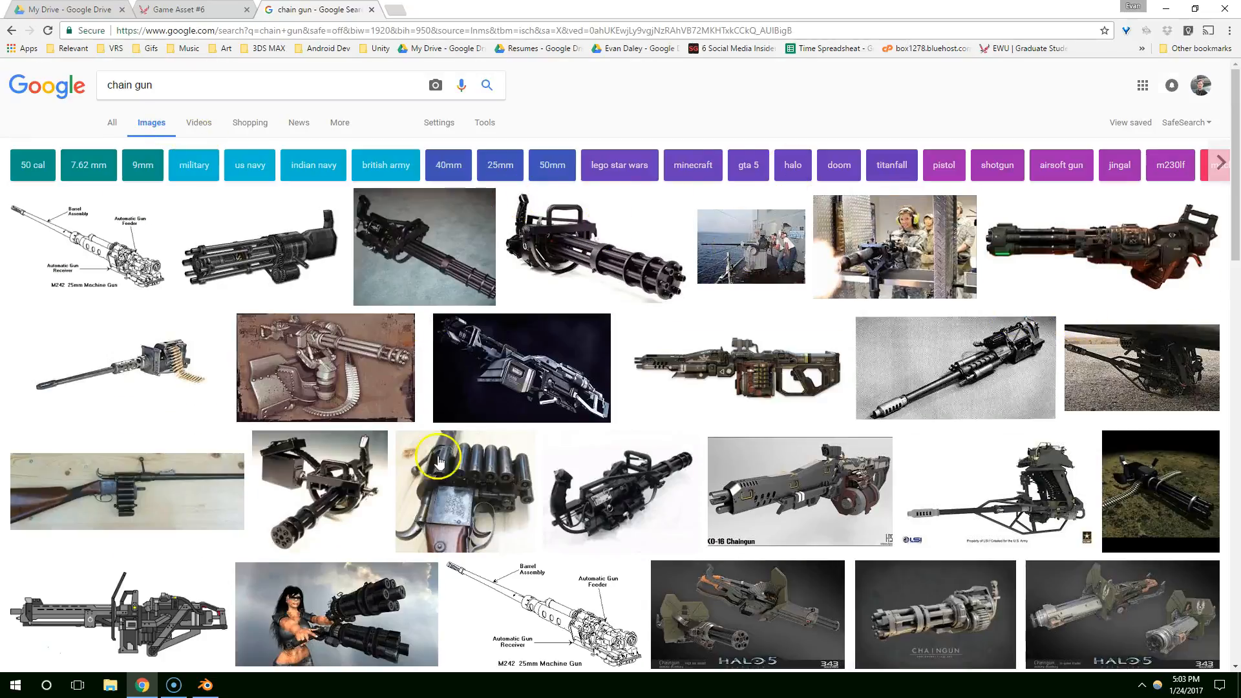
Open the grey CHAINGUN render at full size, examine the whole weapon, and move the browser window off the screen.
scroll(955, 575, "down", 3)
left_click(930, 404)
left_click(896, 353)
scroll(635, 349, "down", 3)
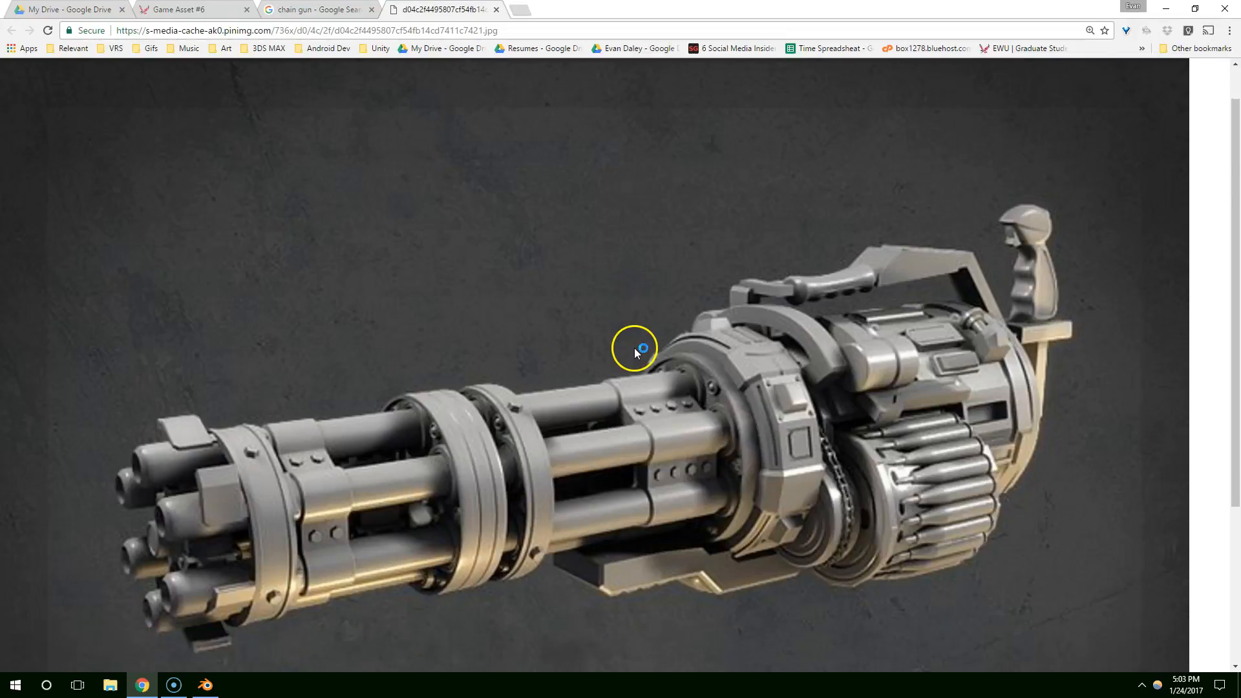
scroll(980, 364, "up", 3)
scroll(978, 366, "down", 3)
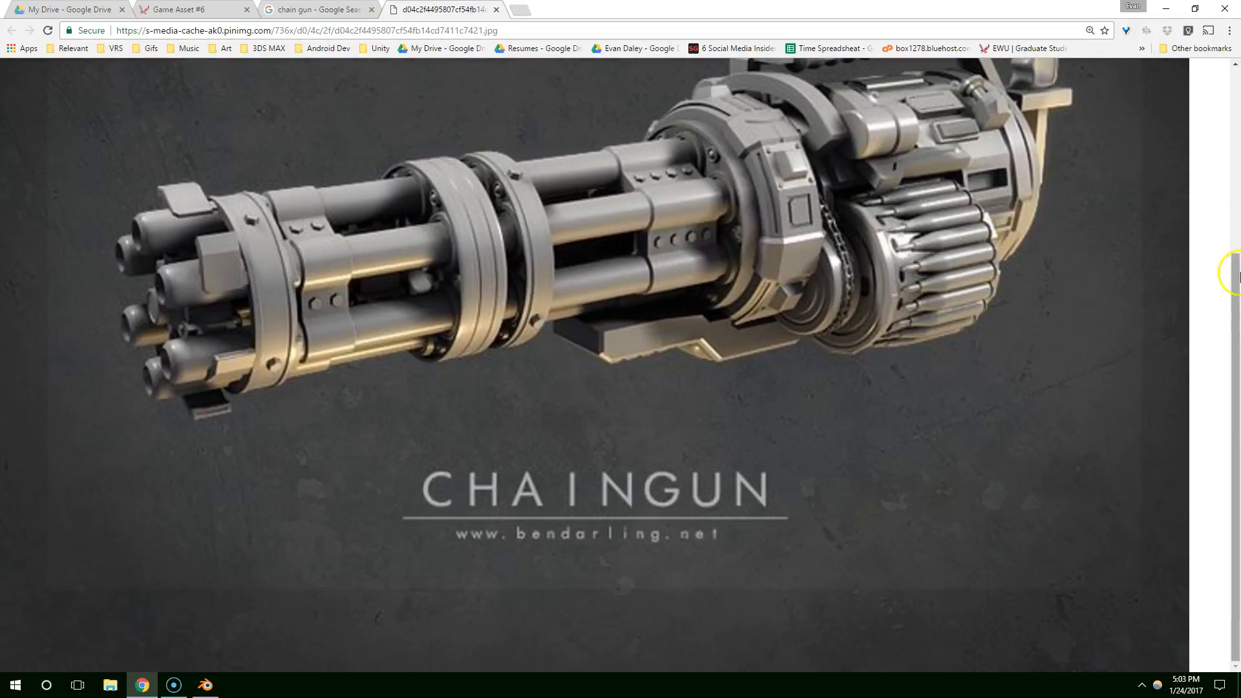
left_click_drag(1233, 270, 1226, 177)
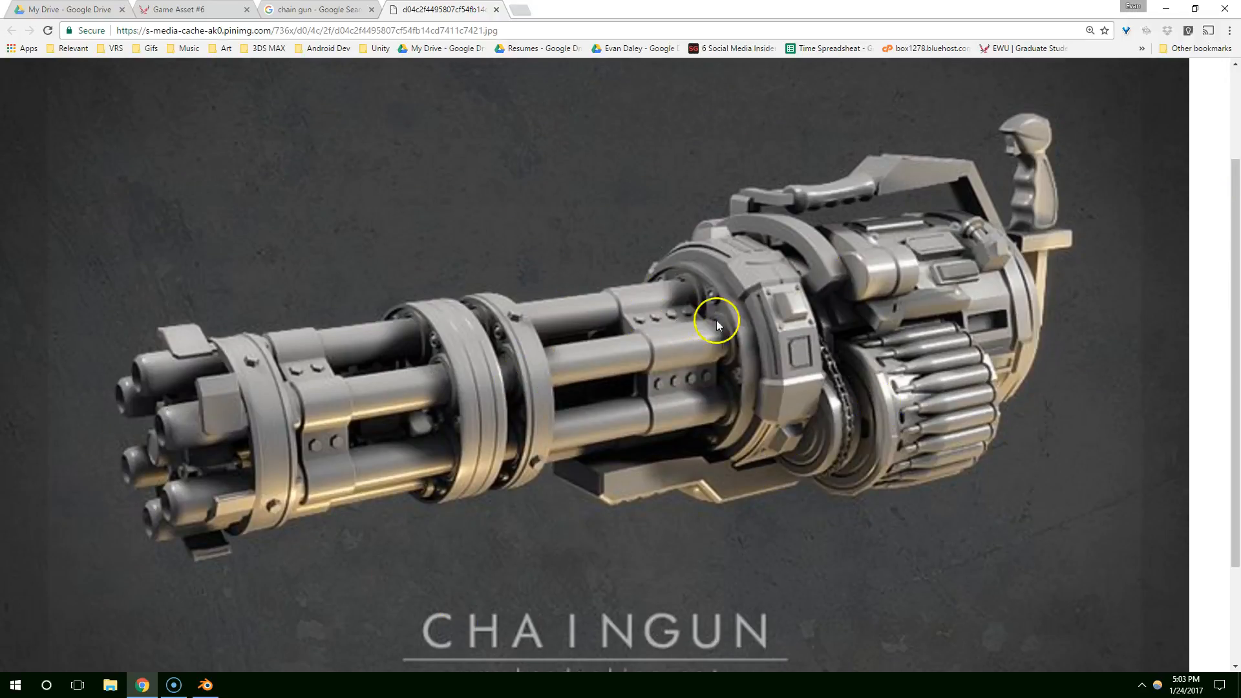
left_click_drag(627, 9, 0, 51)
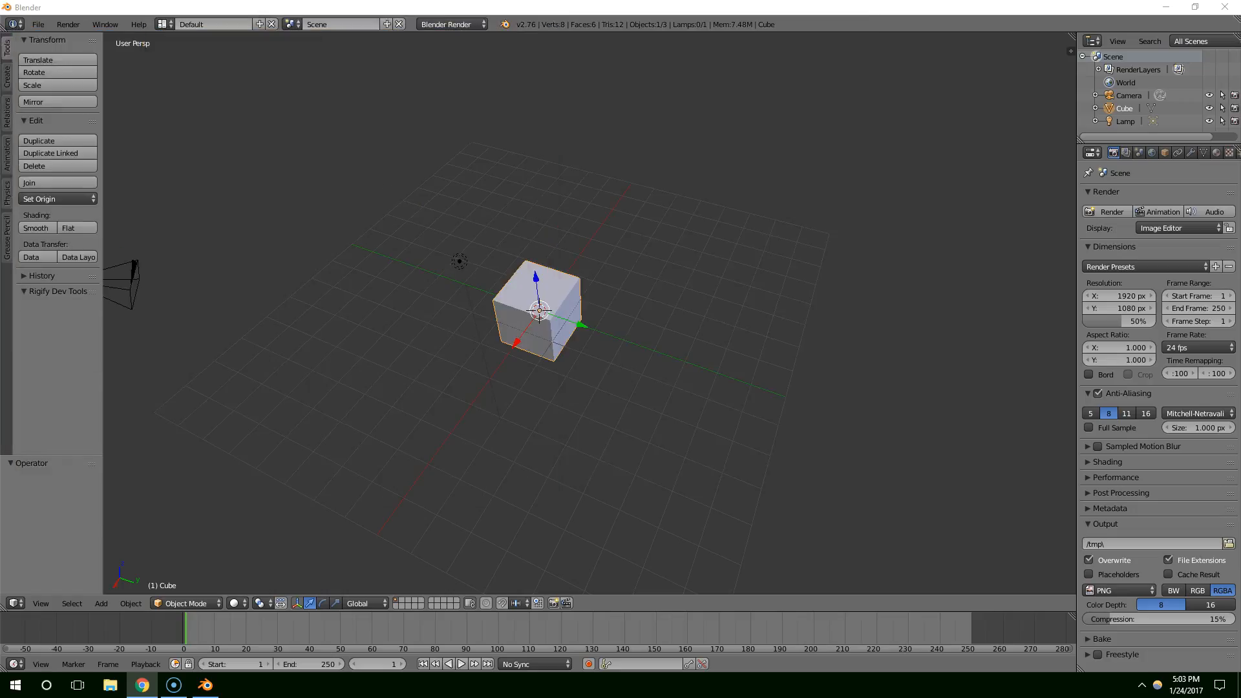
Delete every default object in the scene, including the cube, camera and lamp.
middle_click_drag(556, 248, 603, 305)
key("a")
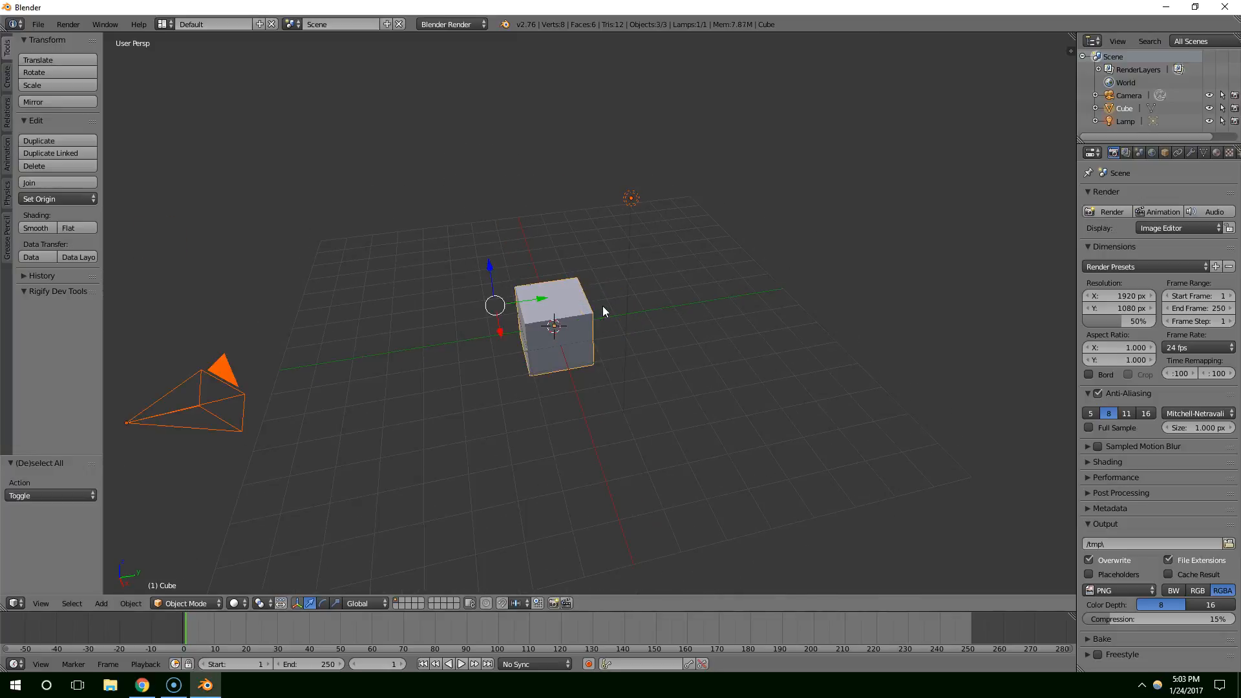
key("Delete")
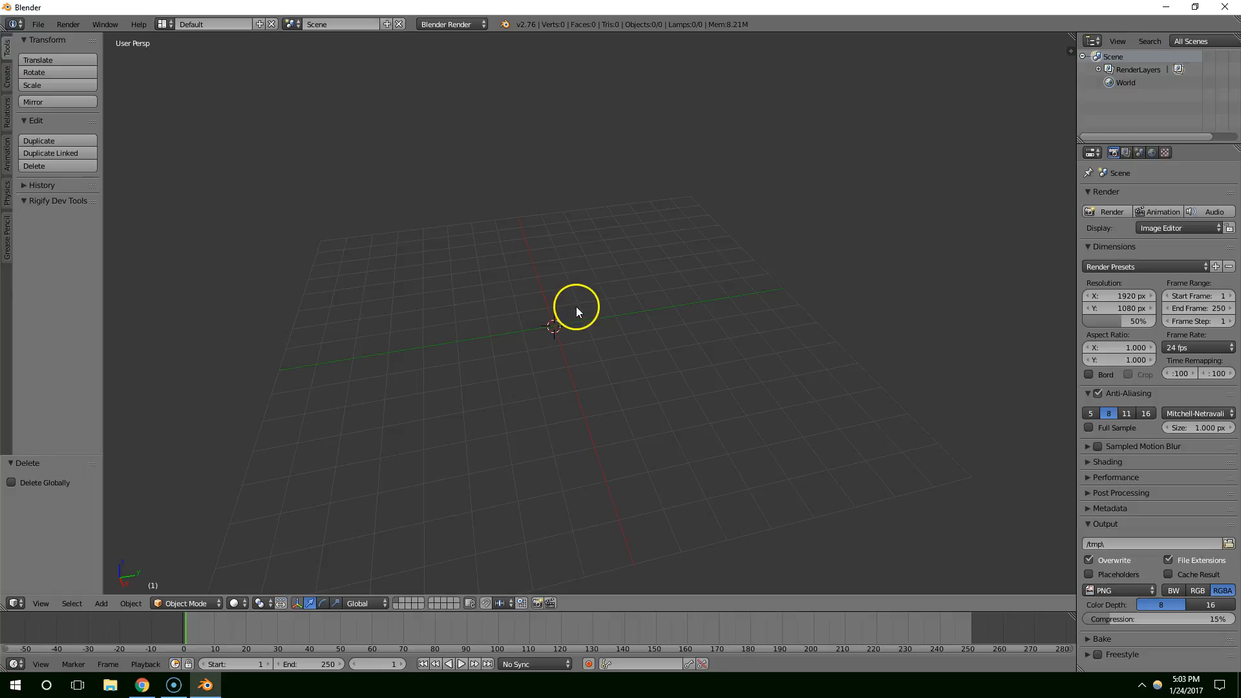
key("shift+a")
mouse_move(560, 312)
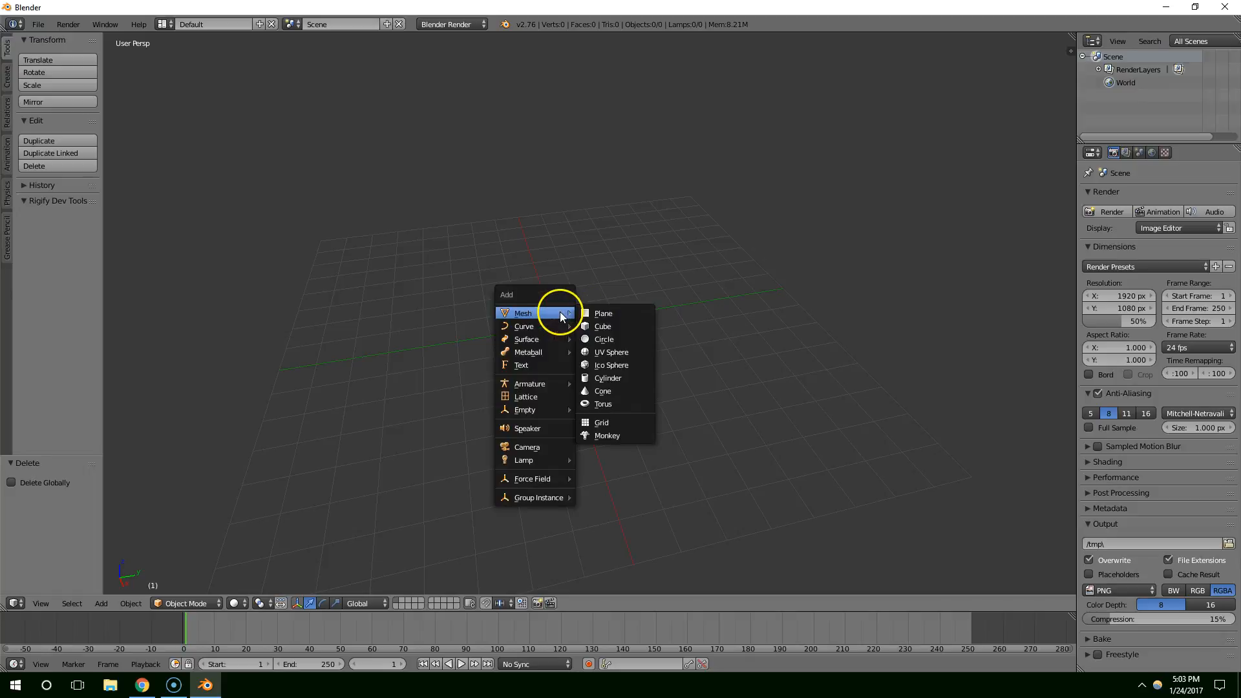
left_click(611, 326)
key("Tab")
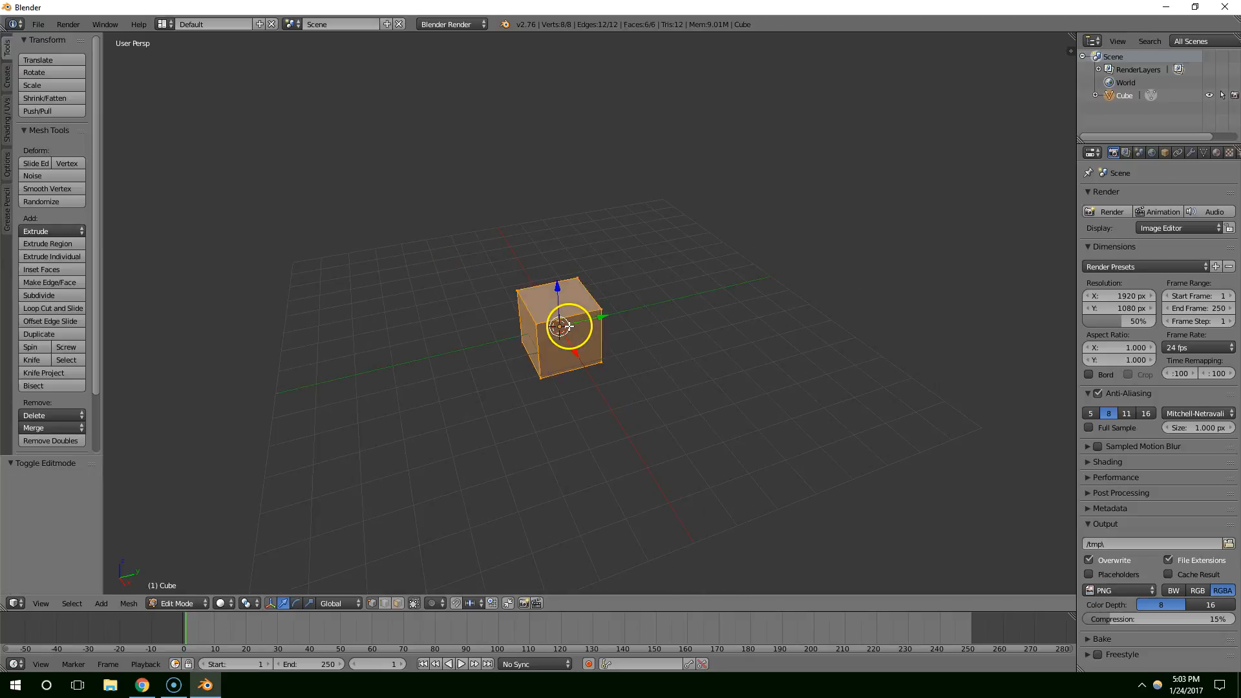
middle_click_drag(572, 325, 618, 327)
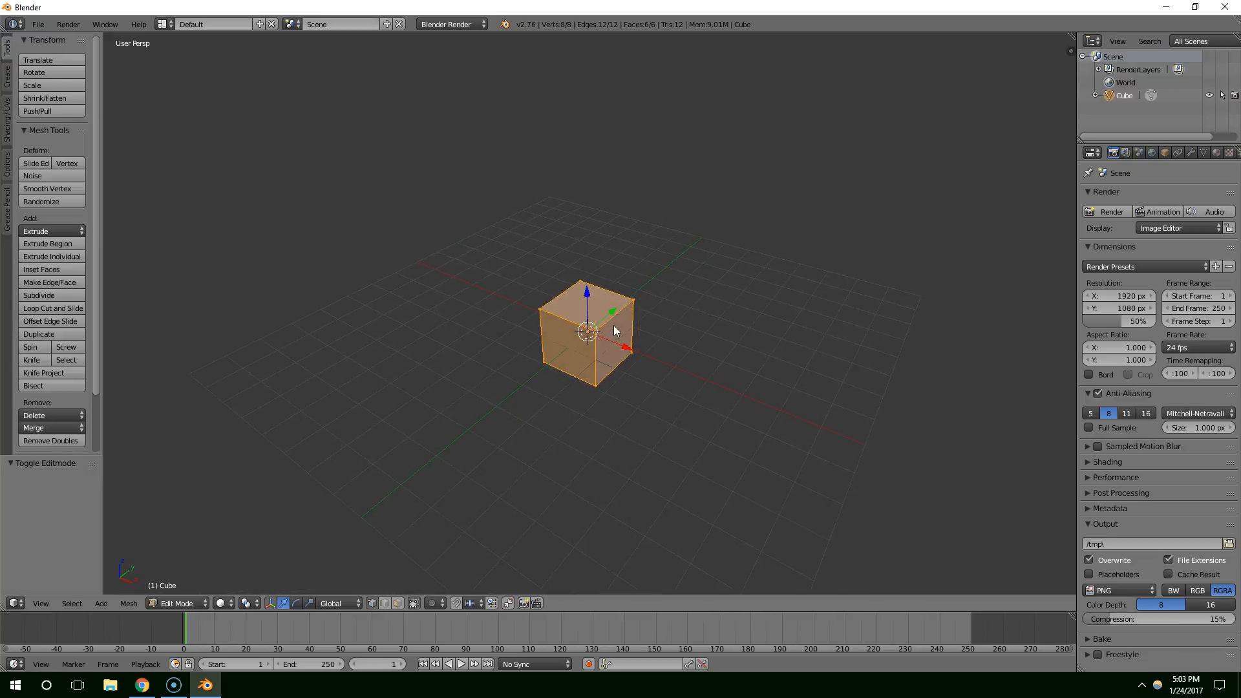
key("Tab")
key("x")
left_click(612, 325)
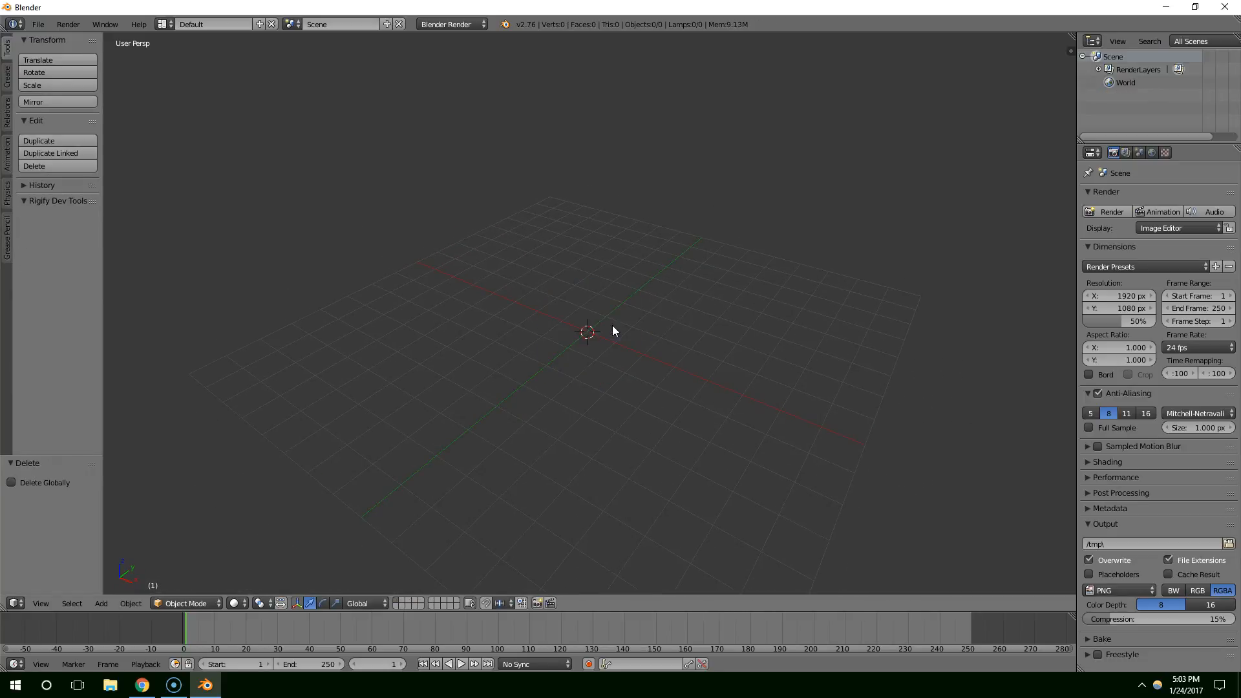
Add a cylinder mesh with 32 vertices, radius 1 and depth 2 at the scene's centre.
key("shift+a")
left_click(601, 328)
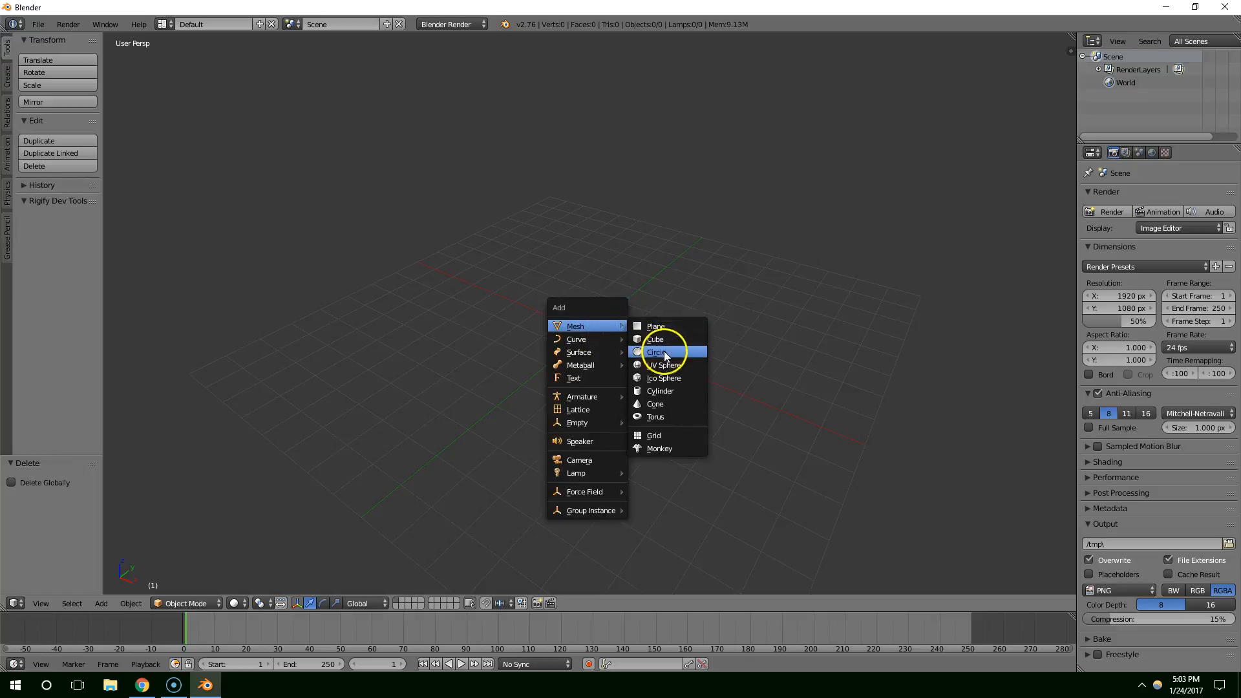
left_click(663, 390)
Bring up the chaingun reference in Chrome, examine its barrels and round housing, and move the browser away again.
key("alt+Tab")
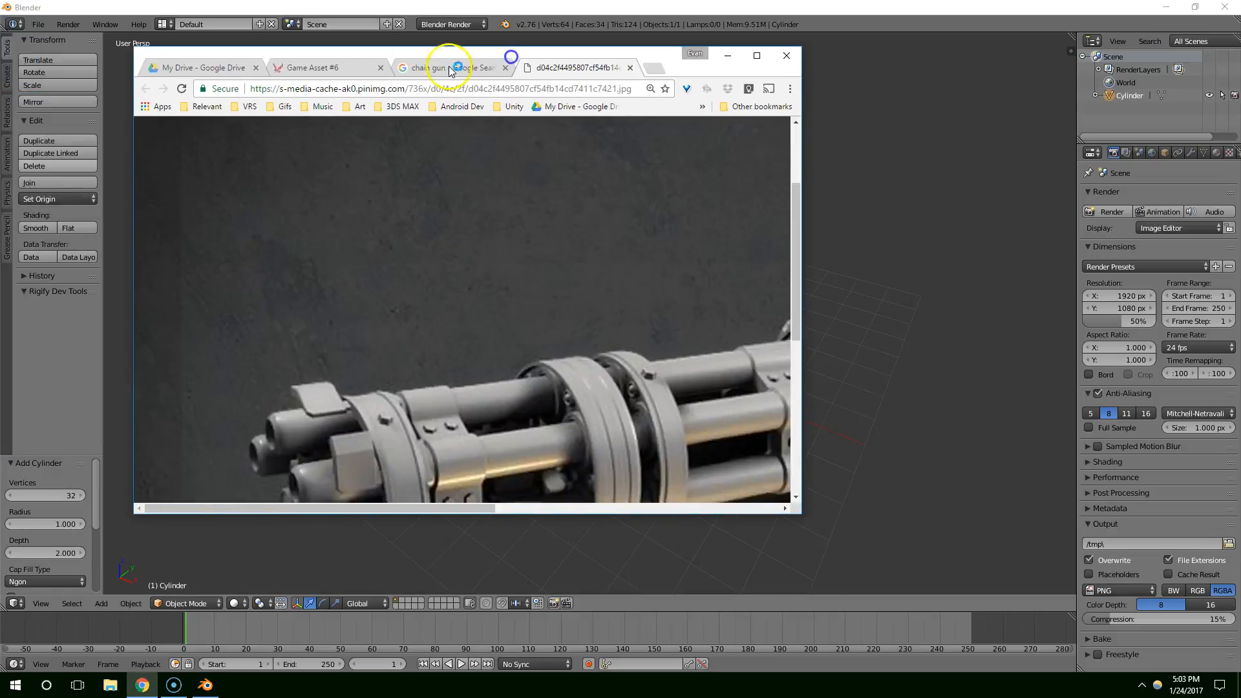
scroll(595, 290, "down", 3)
middle_click_drag(596, 291, 773, 291)
scroll(564, 238, "up", 3)
scroll(564, 238, "down", 3)
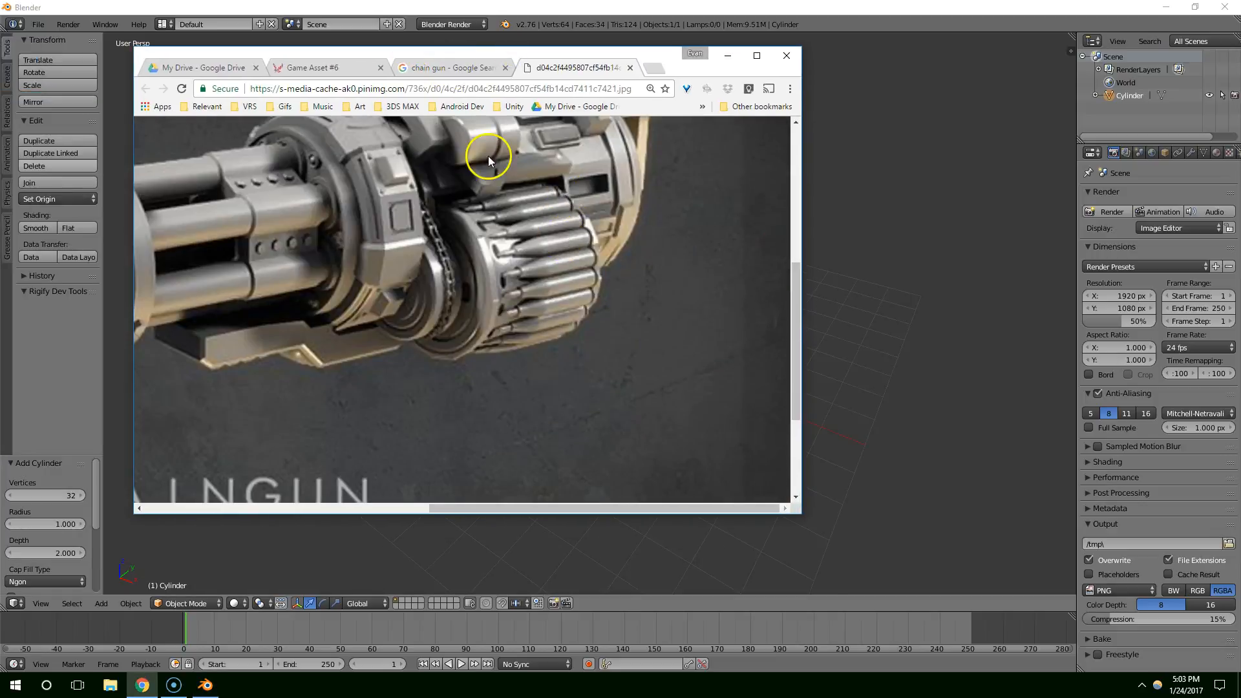
left_click(757, 54)
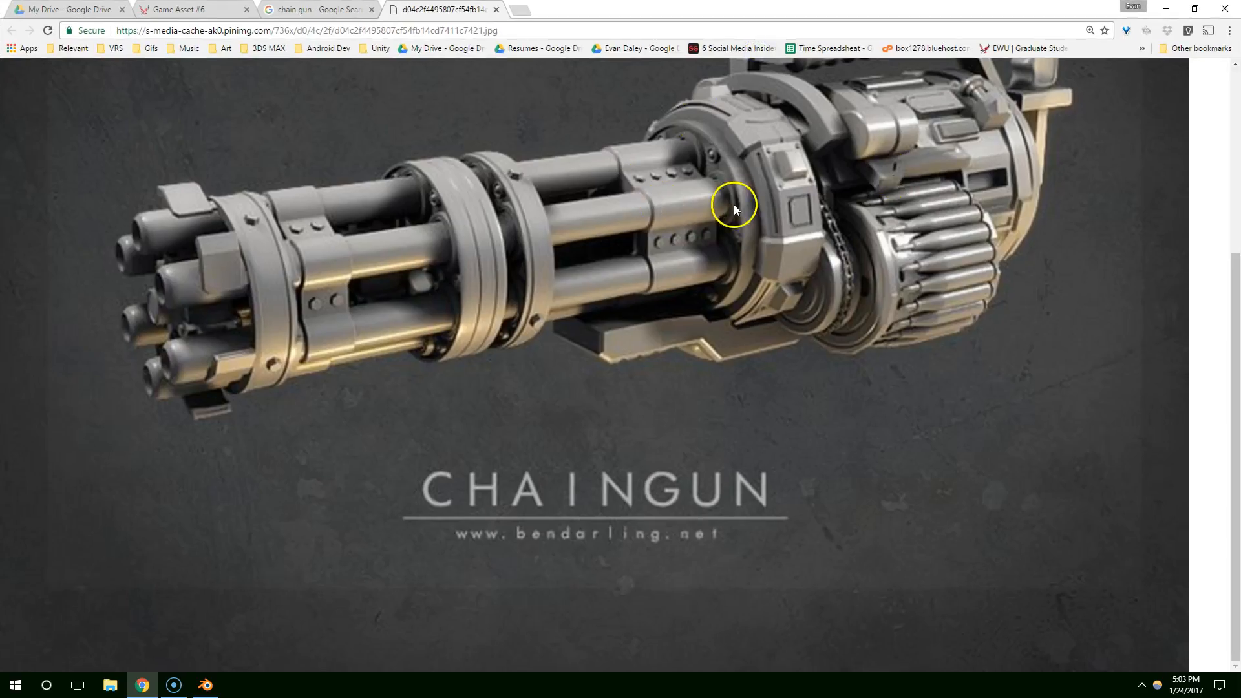
scroll(734, 204, "up", 3)
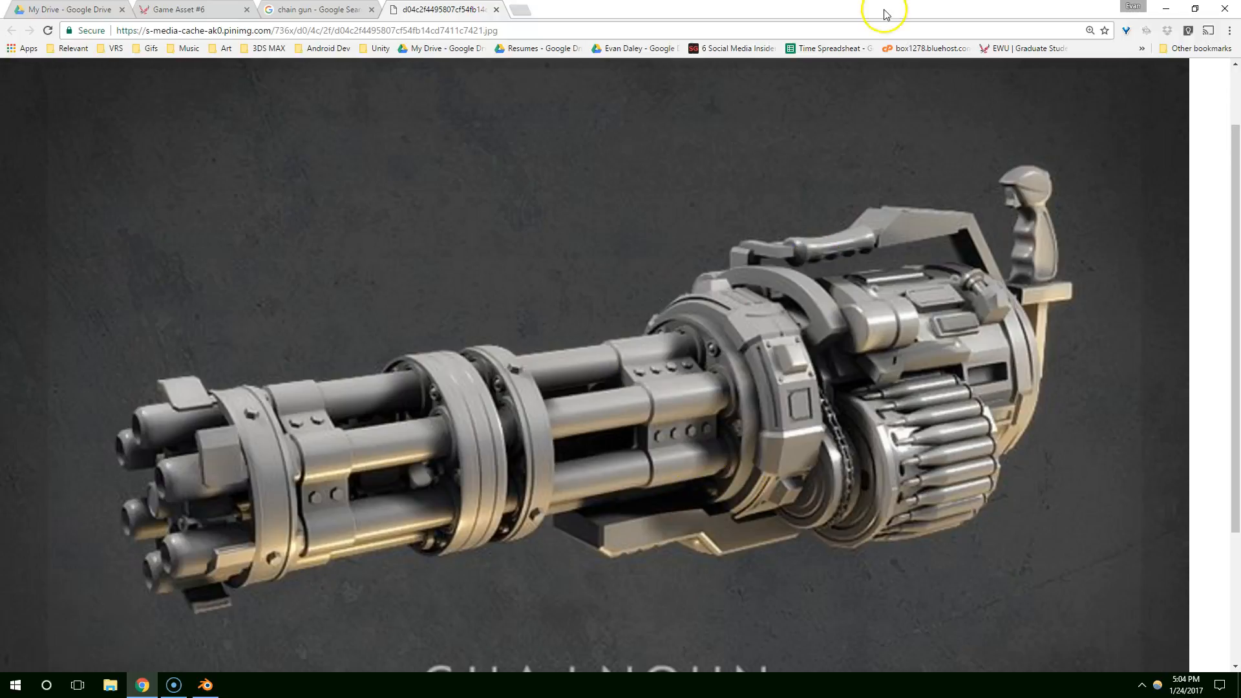
left_click_drag(1008, 9, 0, 80)
Enter Edit Mode on the cylinder and rotate its whole mesh 90° about the X axis.
middle_click_drag(578, 296, 594, 318)
scroll(603, 316, "up", 2)
key("shift+a")
mouse_move(550, 341)
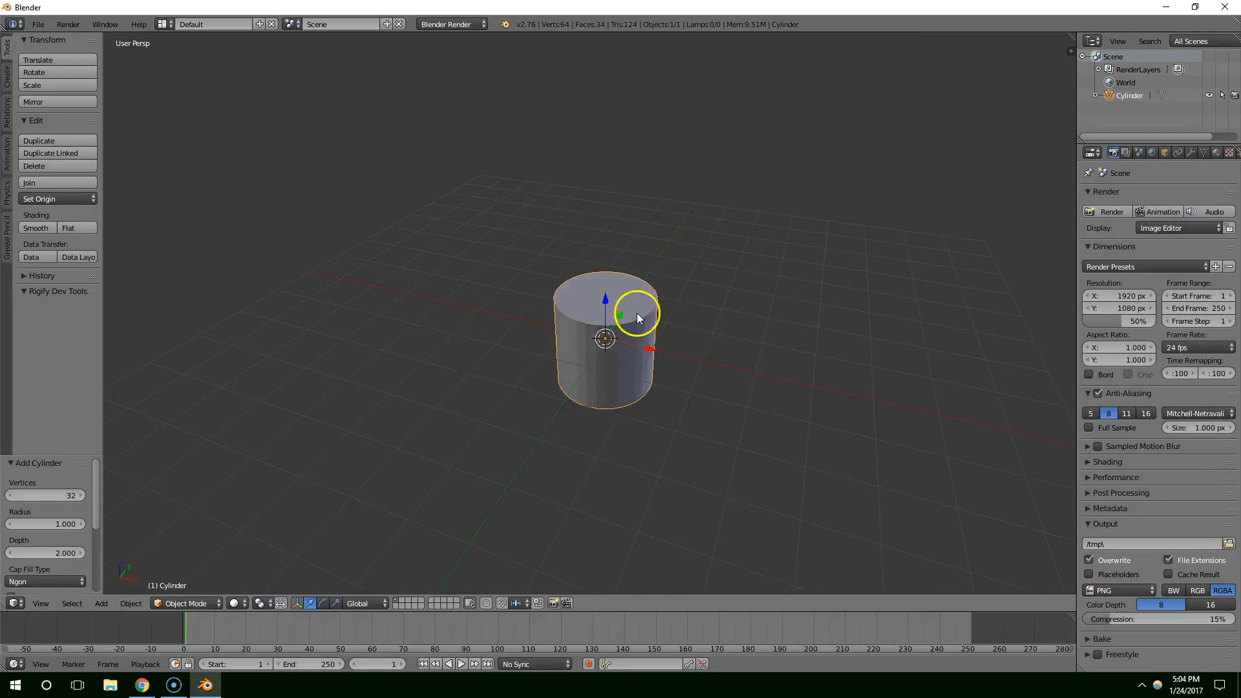
key("Tab")
middle_click_drag(534, 324, 499, 345)
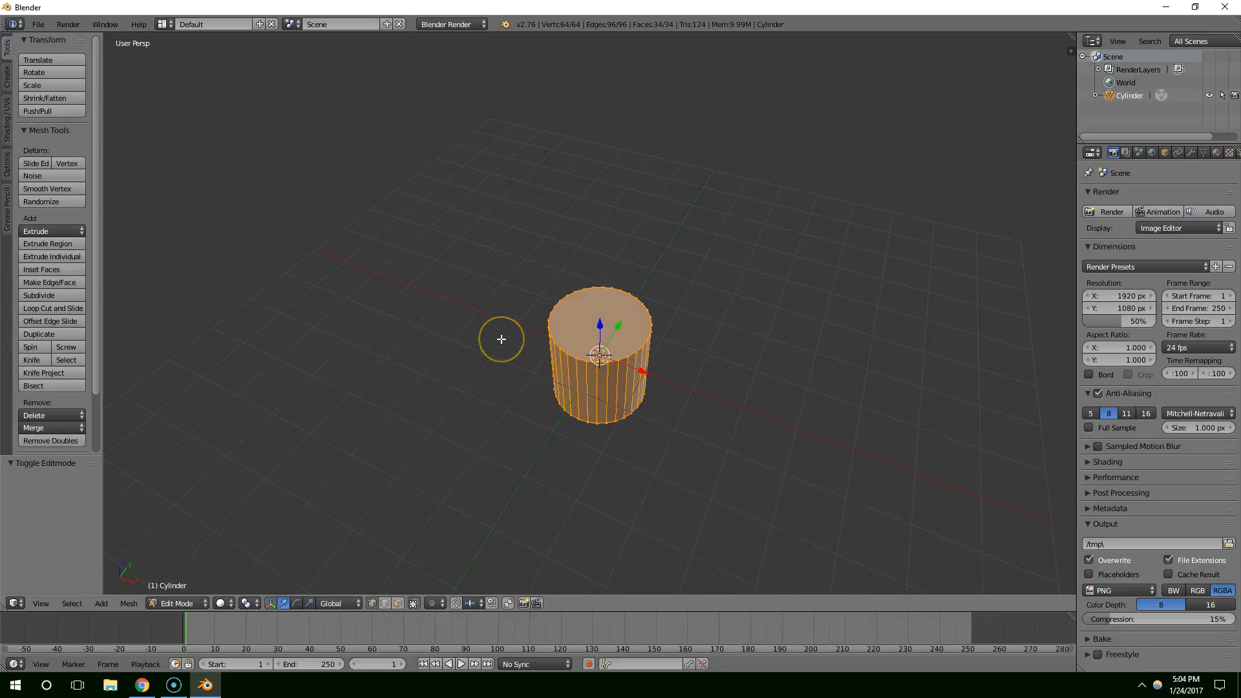
key("r")
key("Escape")
middle_click_drag(482, 352, 631, 315)
middle_click_drag(262, 542, 147, 530)
middle_click_drag(362, 365, 427, 327)
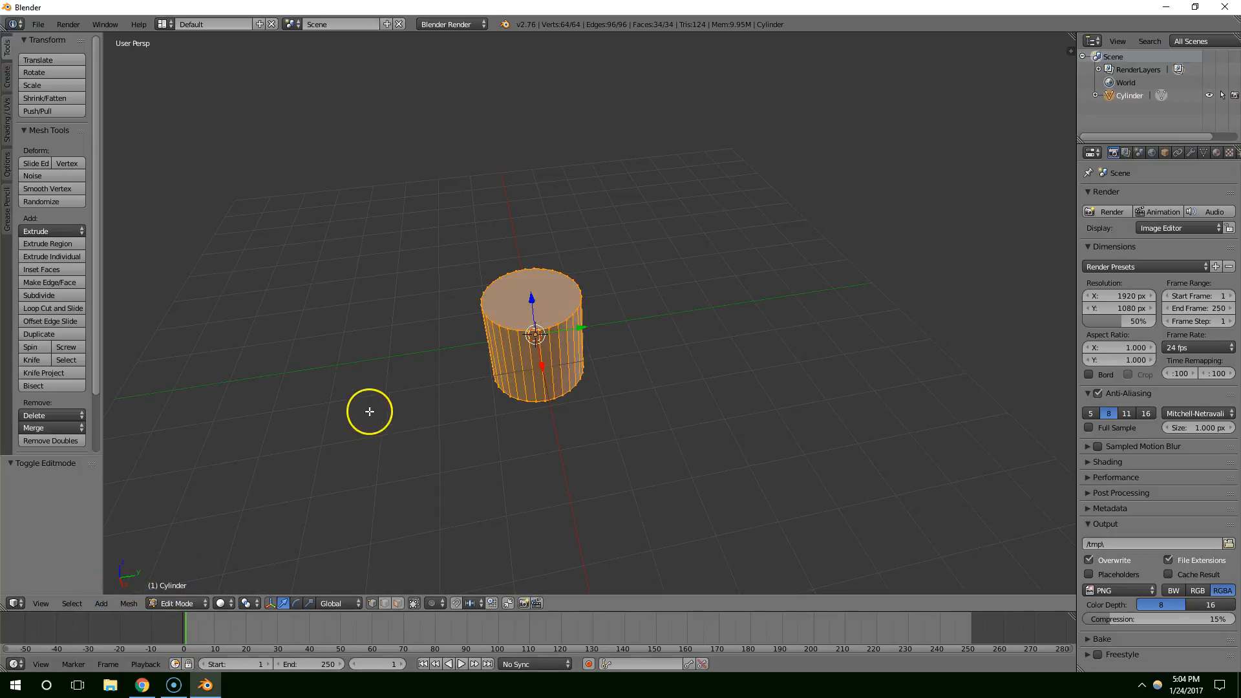
type("rx90")
key("Return")
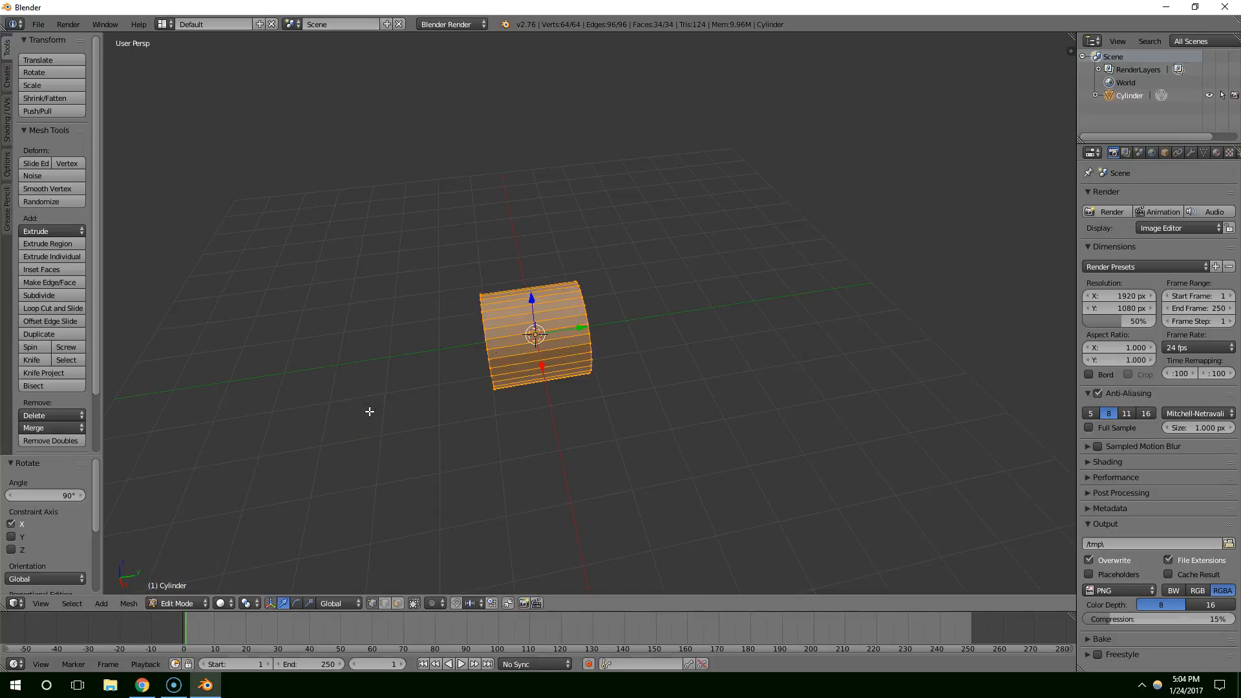
Scale the cylinder's mesh by 0.2 along the Y axis to flatten it into a disc.
middle_click_drag(433, 404, 474, 402)
key("s")
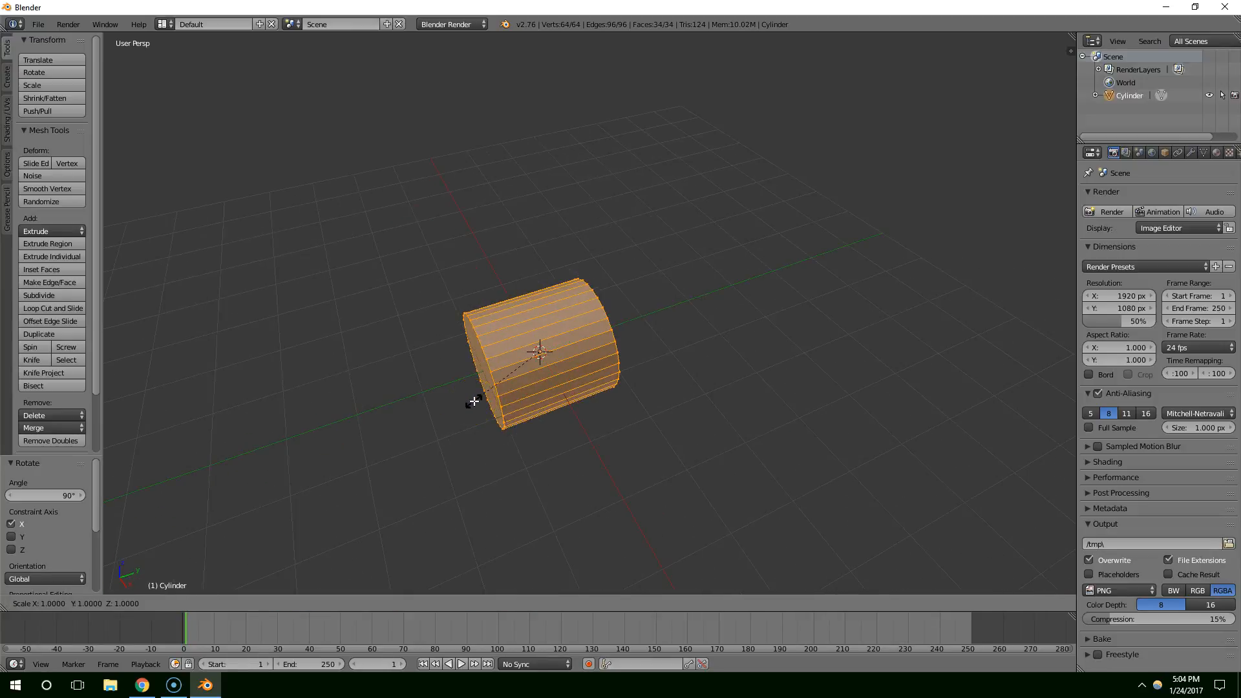
type("y")
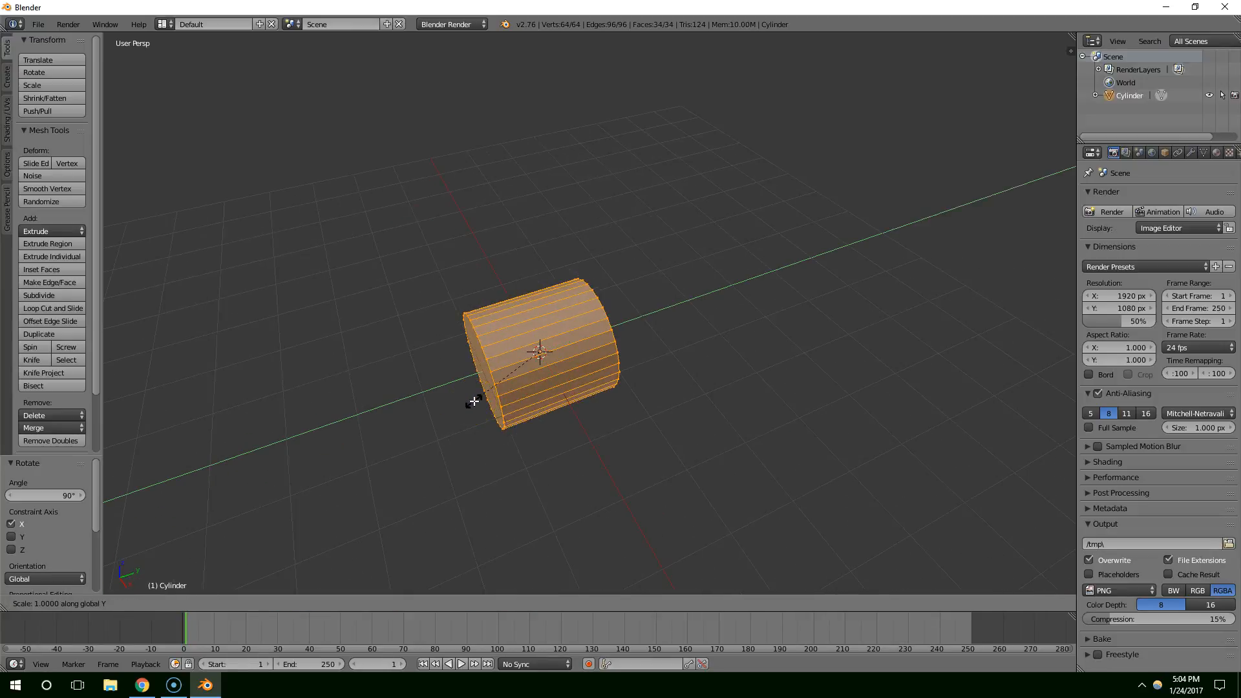
type(".2")
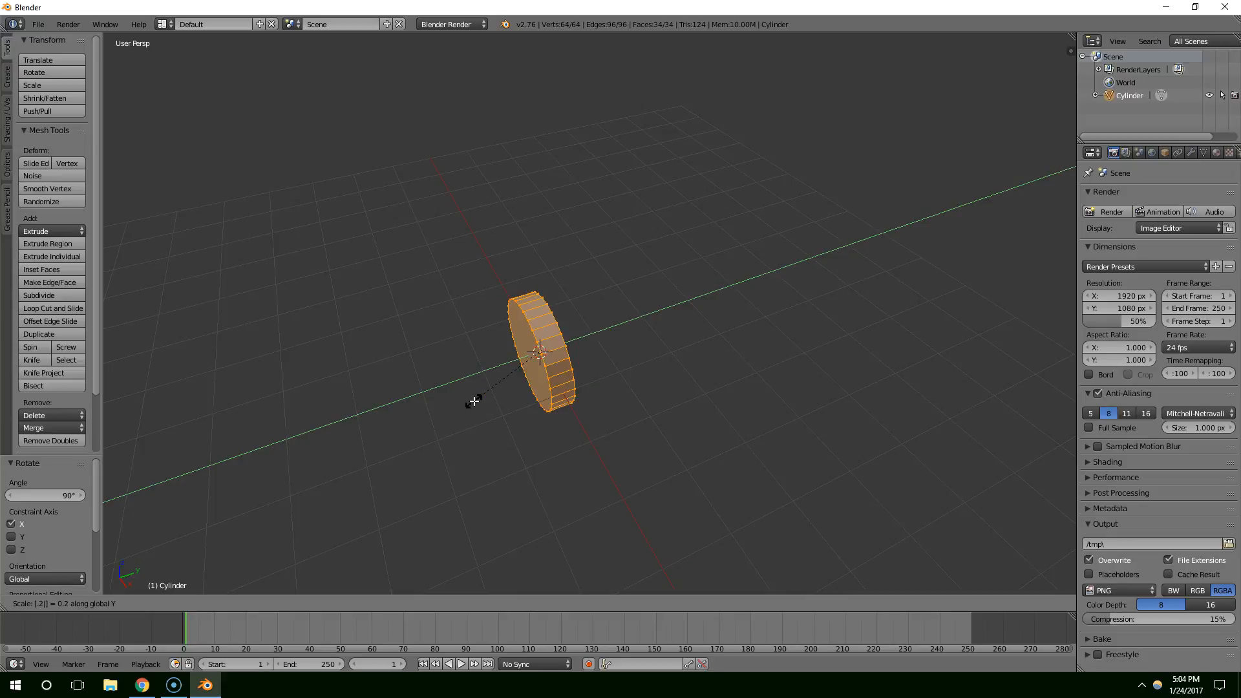
key("Return")
Thicken the disc by scaling it about 1.4 along the Y axis.
scroll(483, 390, "up", 2)
key("s")
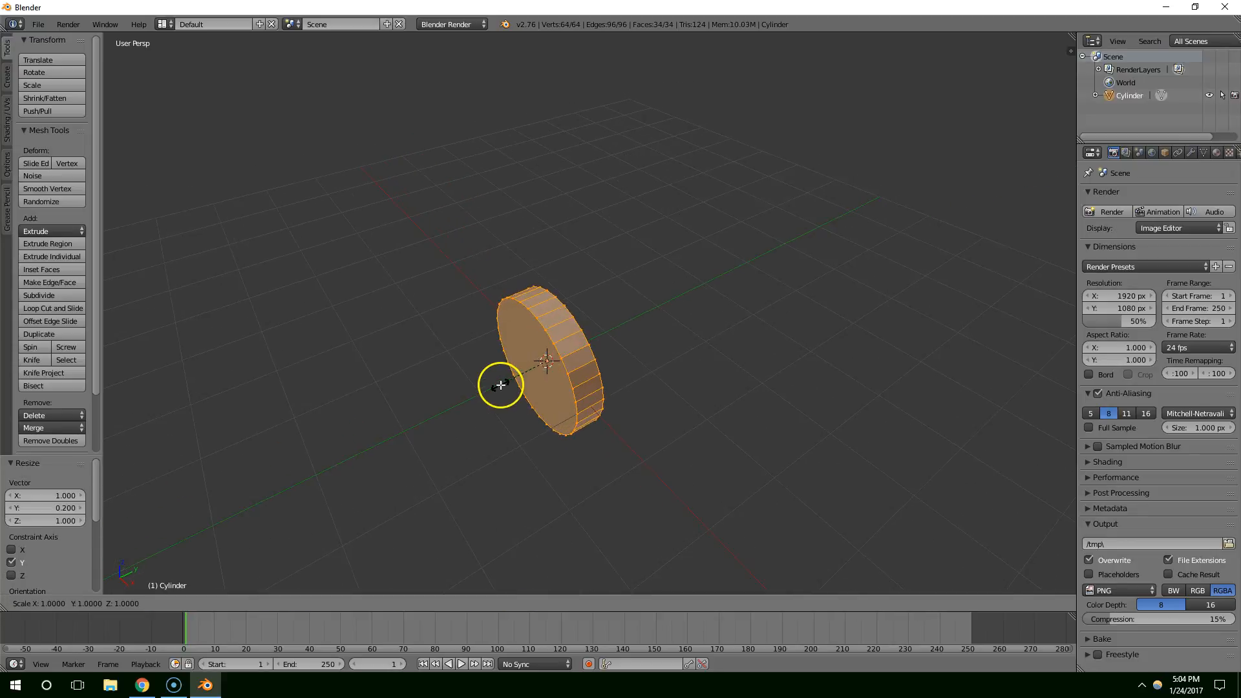
key("y")
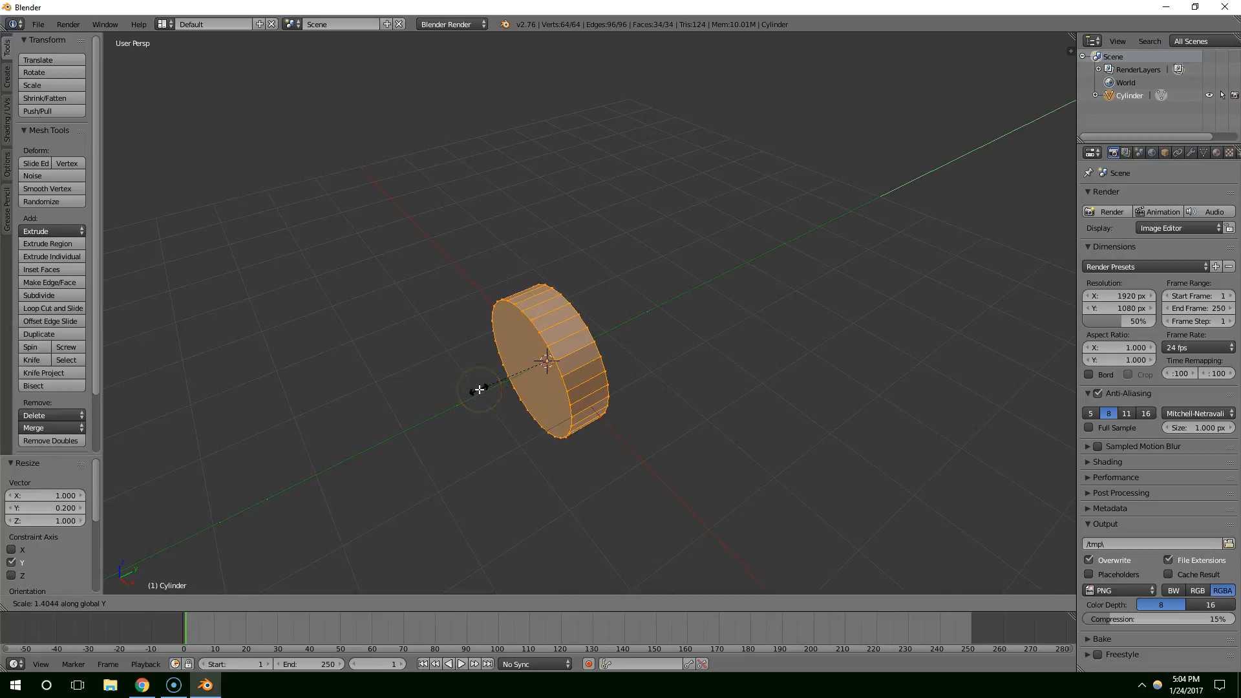
left_click(479, 389)
Change the mesh selection mode to Face and select one face on the disc's upper rim.
scroll(526, 390, "up", 1)
middle_click_drag(527, 391, 560, 354)
scroll(525, 386, "up", 1)
right_click(589, 263)
right_click(588, 314)
key("ctrl+Tab")
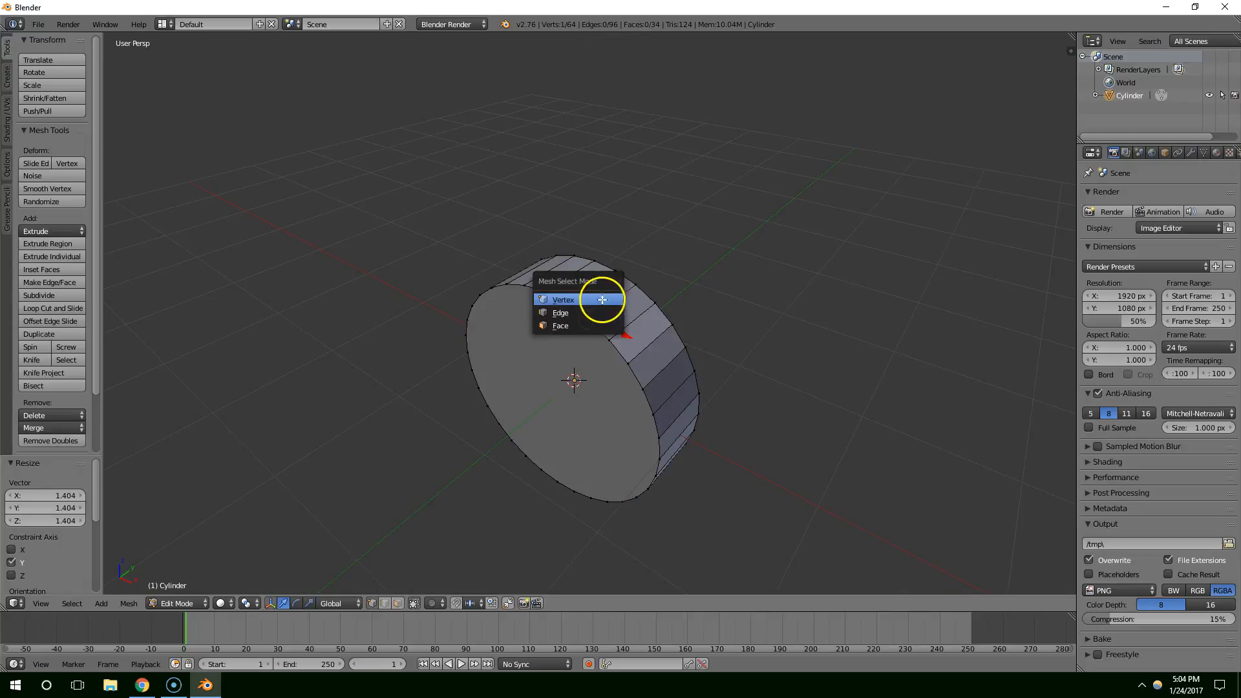
left_click(568, 325)
right_click(610, 291)
middle_click_drag(615, 285, 628, 295)
key("e")
left_click(637, 285)
right_click(653, 346)
middle_click_drag(675, 347, 670, 341)
Bring the chaingun reference back on screen, examine the housing ring and ammunition drum, and minimize the browser.
left_click_drag(2, 103, 460, 86)
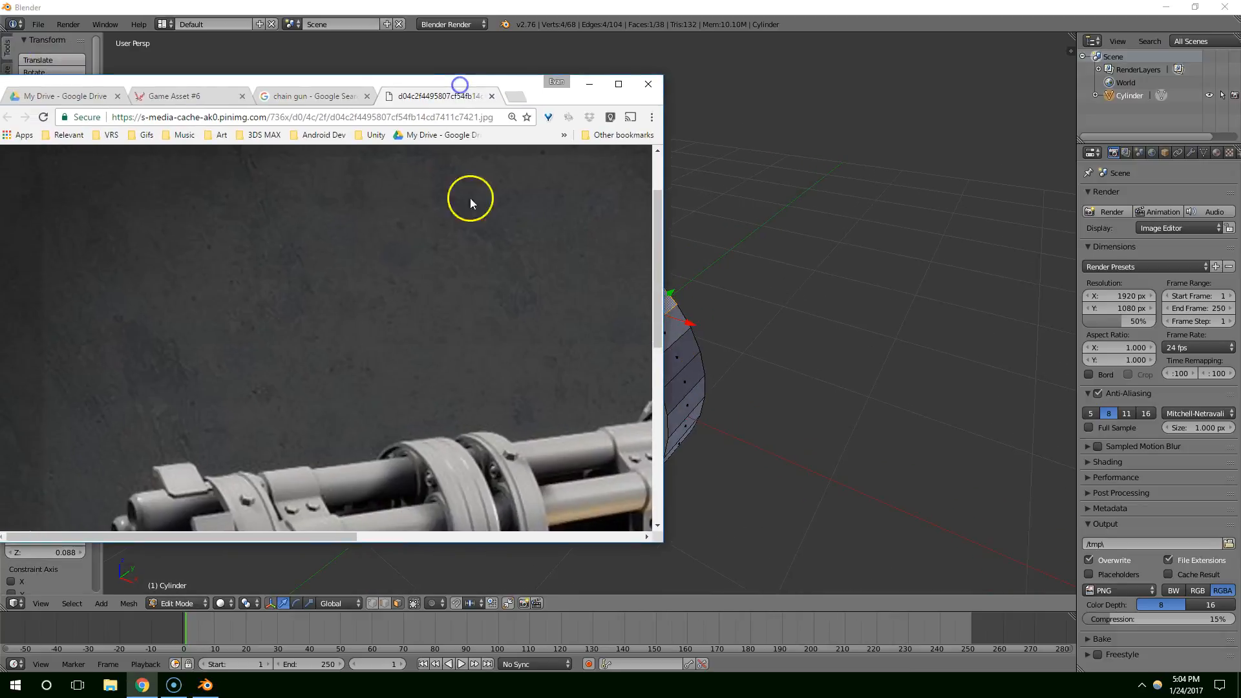
left_click_drag(262, 543, 265, 536)
left_click_drag(302, 532, 494, 545)
scroll(453, 437, "down", 2)
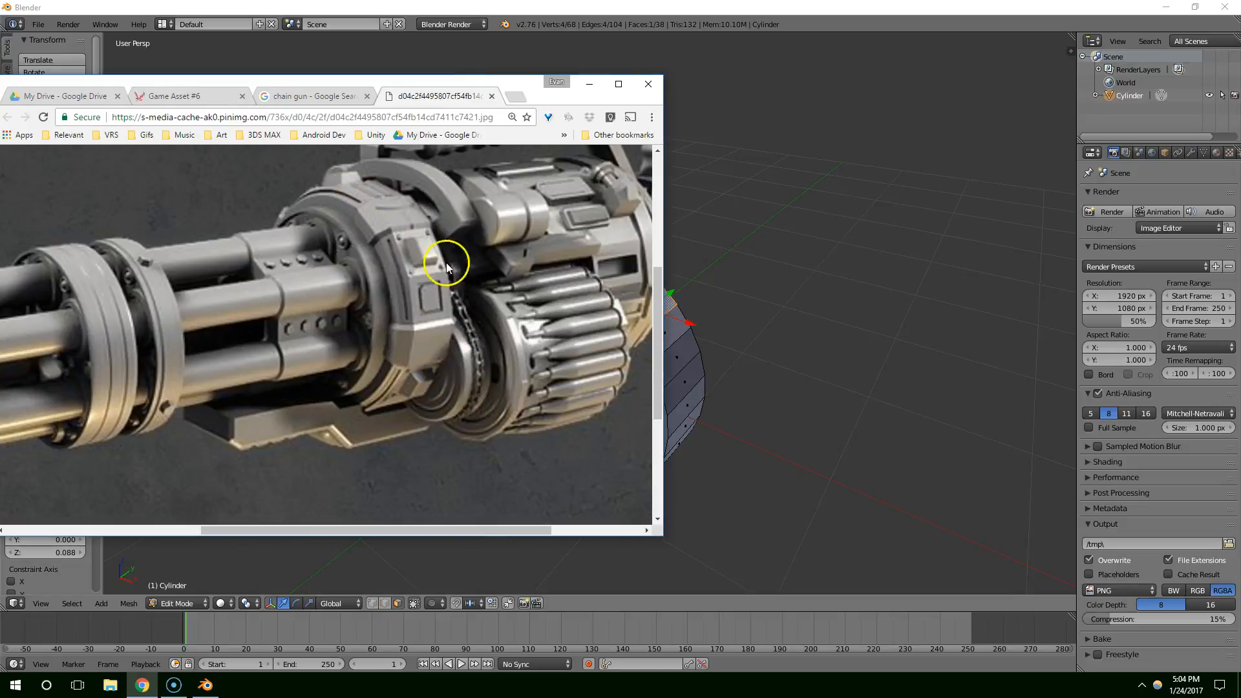
left_click(591, 84)
Undo the last extrusion and extrude the selected rim face outward again by about 0.05.
middle_click_drag(554, 293, 614, 321)
key("ctrl+z")
key("ctrl+Tab")
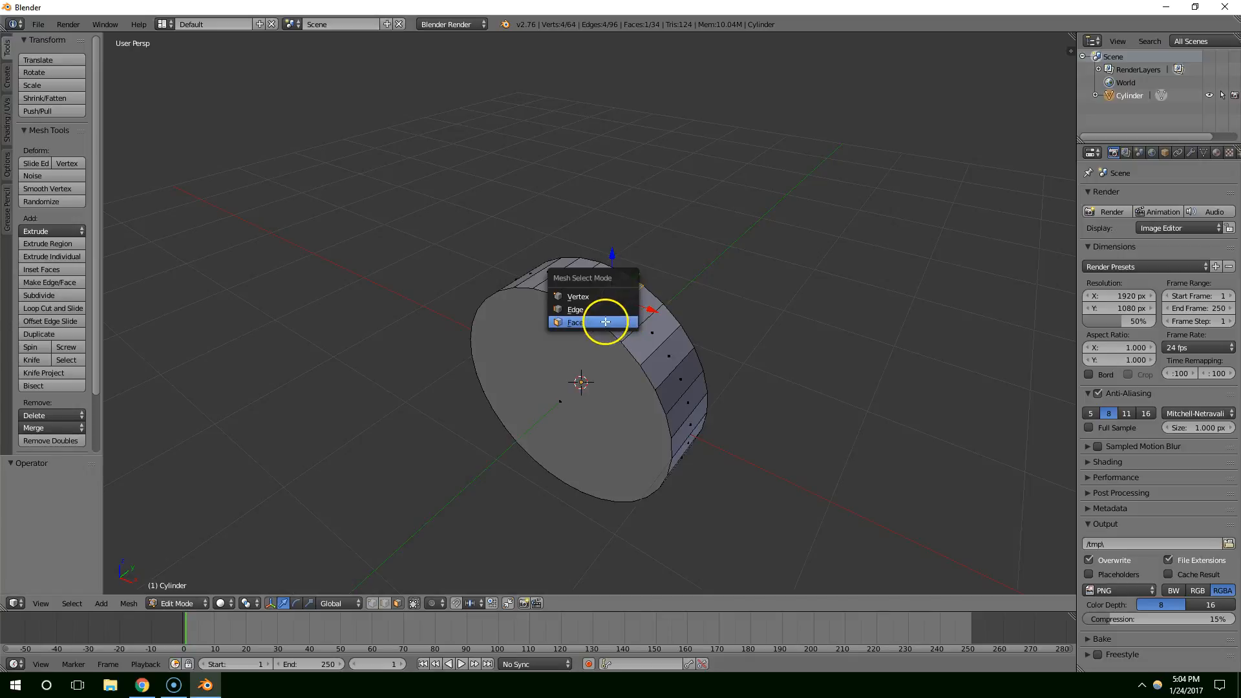
middle_click_drag(690, 299, 531, 314)
key("e")
left_click(659, 279)
Select the raised block's front and back faces, extrude them in place and scale the result by about 1.065.
right_click(368, 212, "shift")
right_click(368, 212, "shift")
middle_click_drag(390, 219, 662, 253)
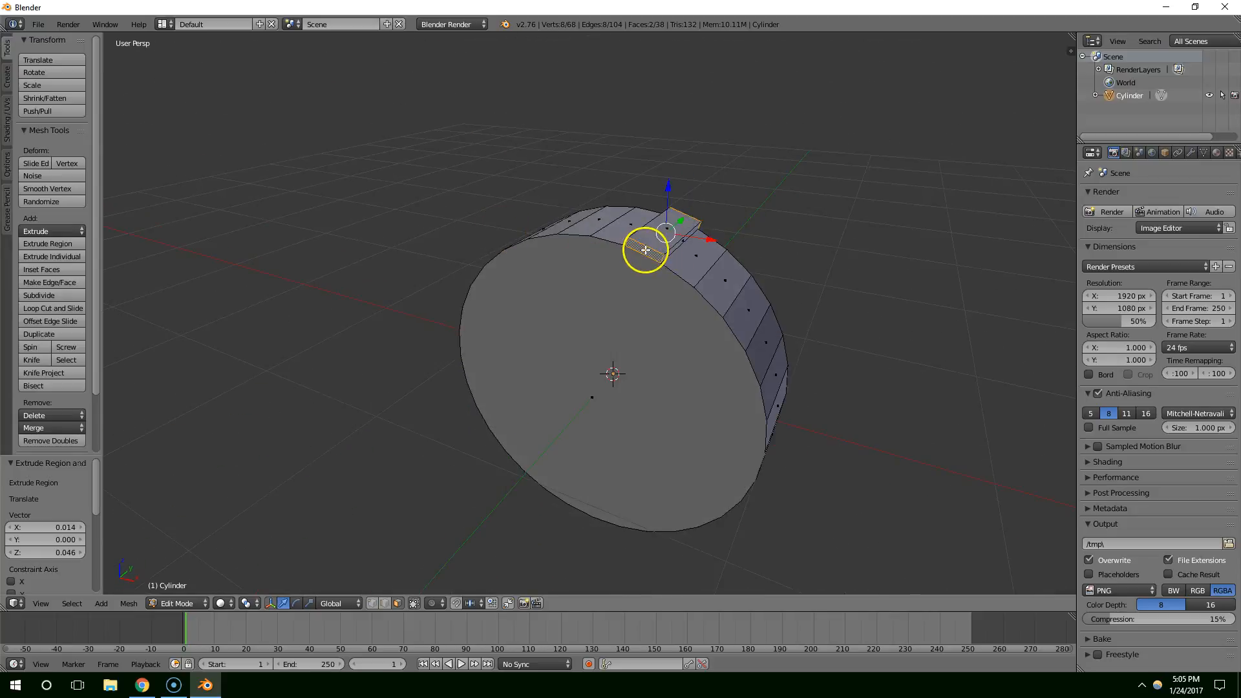
key("e")
left_click(645, 249)
key("s")
left_click(733, 271)
Select a rim face a few segments past the raised block and extrude it outward by about 0.05.
middle_click_drag(733, 271, 649, 276)
middle_click_drag(497, 210, 594, 283)
right_click(556, 323)
mouse_move(606, 358)
middle_mouse_down()
mouse_move(632, 364)
mouse_move(614, 342)
middle_mouse_up()
right_click(524, 223)
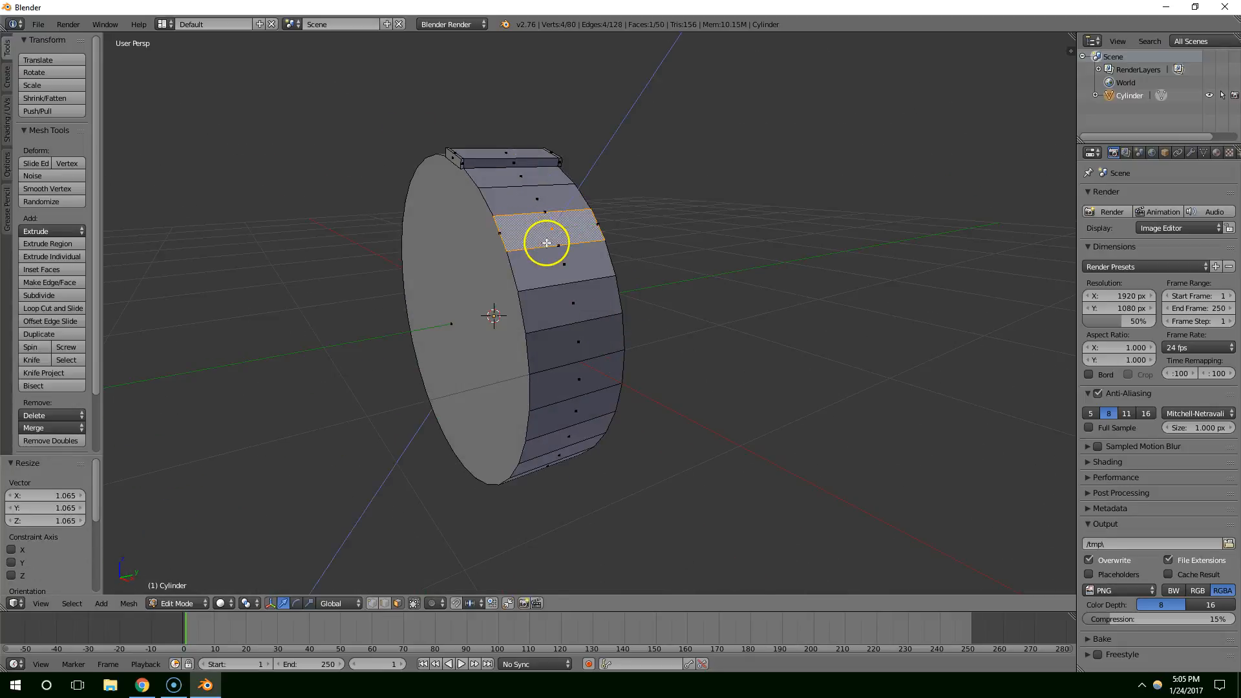
left_click(555, 240)
Add the second block's front and back end faces to the selection, extrude the faces together and scale them.
middle_click_drag(506, 240, 334, 201)
right_click(369, 227, "shift")
key("e")
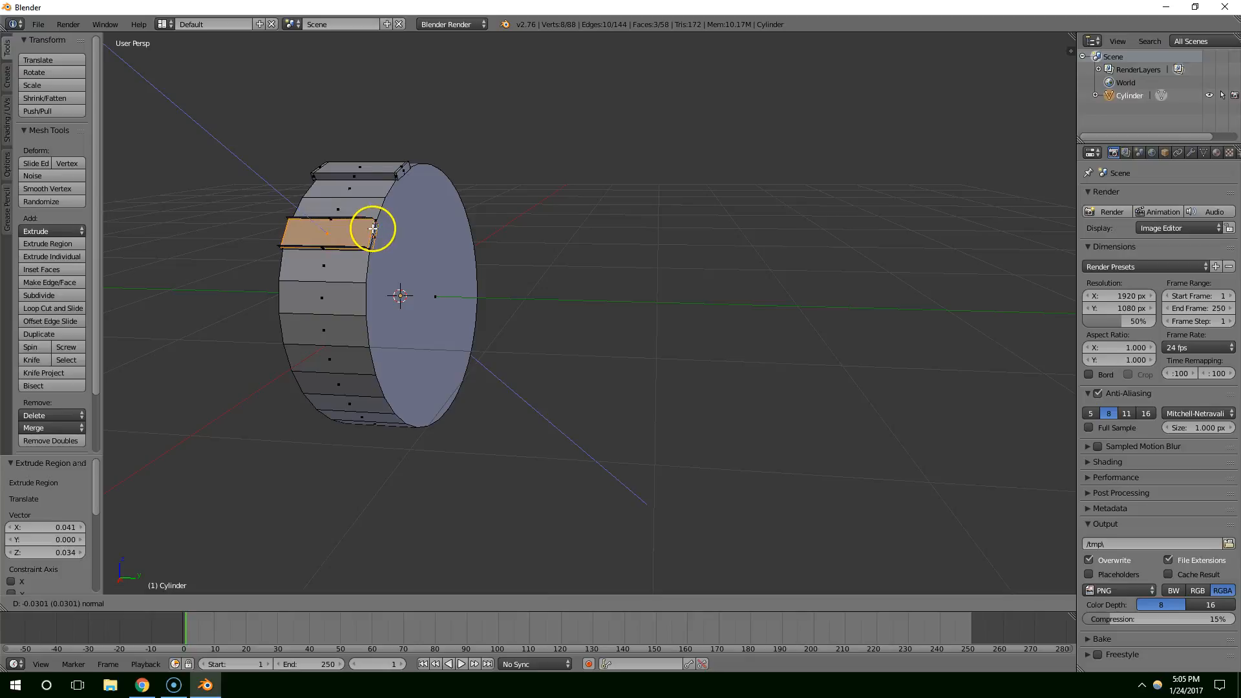
left_click(372, 224)
key("s")
left_click(375, 224)
Select a rim face on the opposite side of the first block and extrude it outward by about 0.06.
middle_click_drag(375, 224, 464, 283)
middle_click_drag(740, 344, 701, 307)
right_click(582, 246)
middle_click_drag(604, 257, 612, 255)
key("e")
left_click(614, 256)
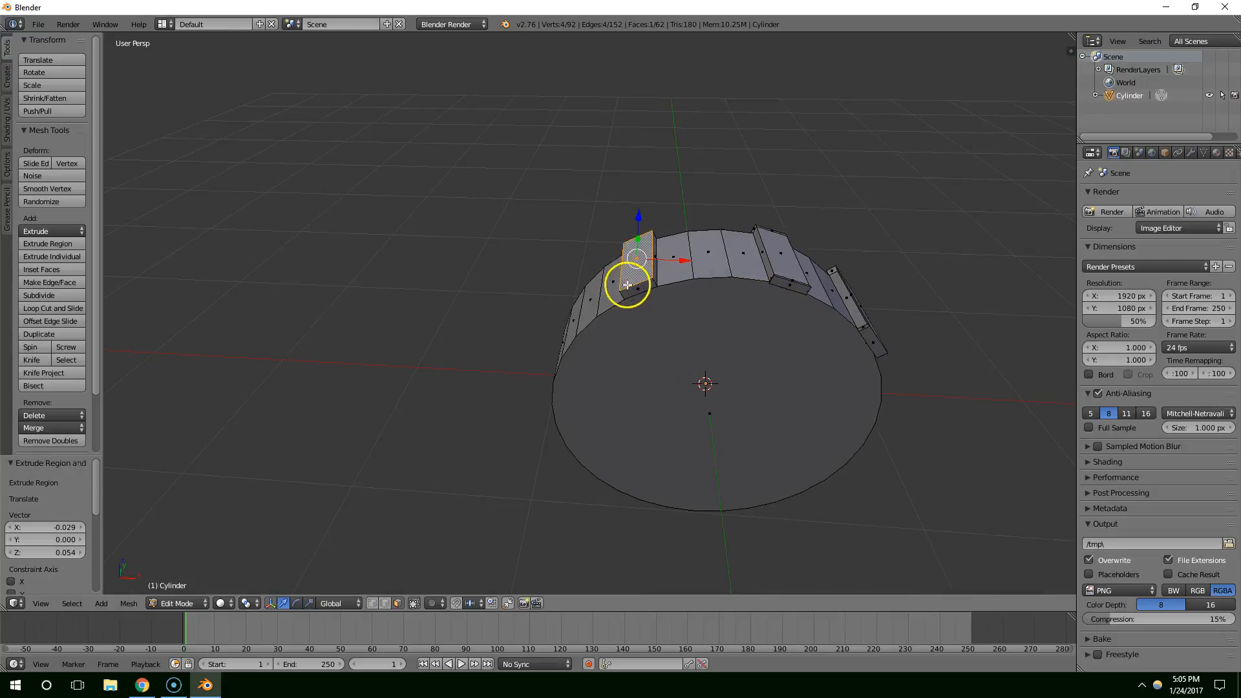
Extrude the third block's front and back end faces outward, the back one by about 0.044 along Y.
key("e")
middle_click_drag(679, 304, 441, 218)
left_click(618, 311)
key("e")
left_click(485, 252)
middle_click_drag(494, 269, 569, 388)
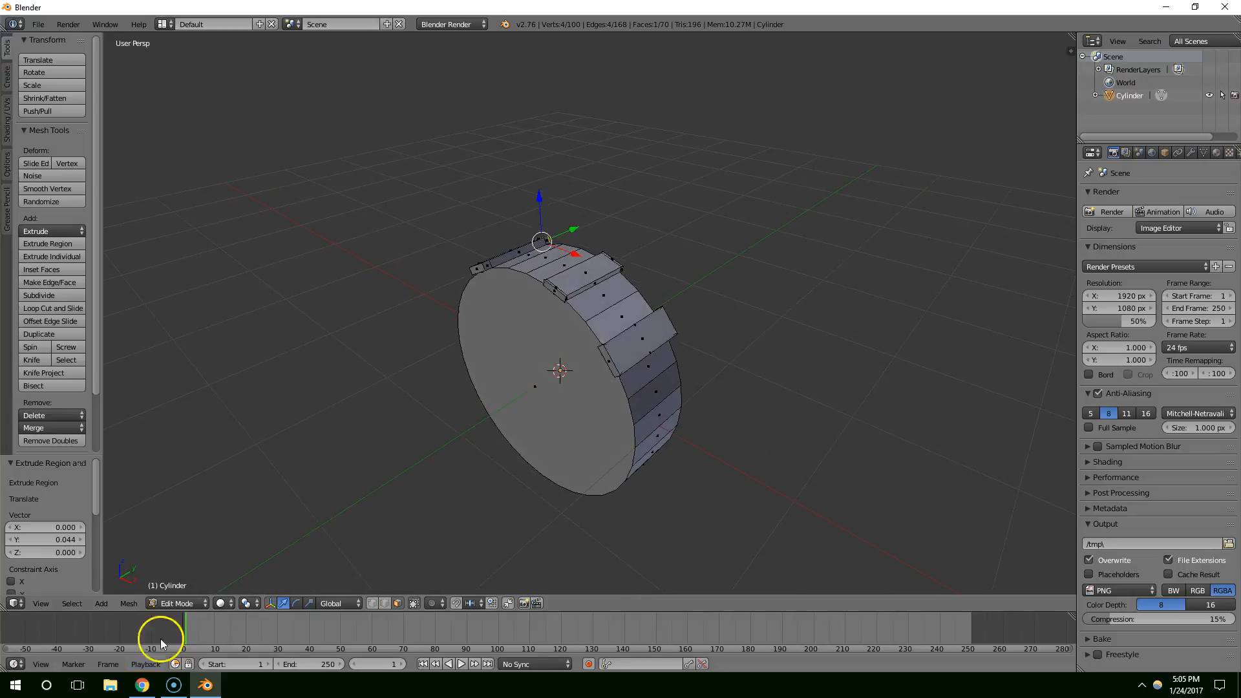
Check the housing ring in the chaingun reference and inset the second block's outer face by about 0.06.
left_click(175, 686)
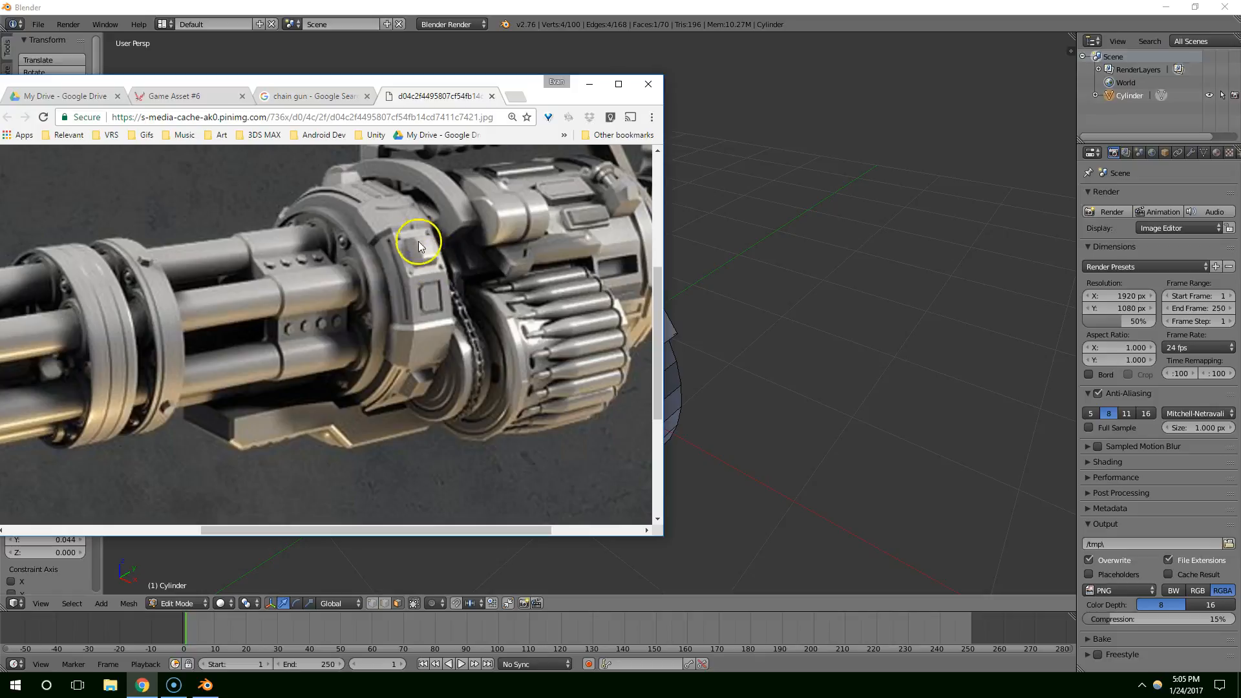
left_click(588, 83)
mouse_move(620, 324)
middle_mouse_down()
mouse_move(603, 338)
mouse_move(631, 336)
middle_mouse_up()
right_click(604, 345)
key("i")
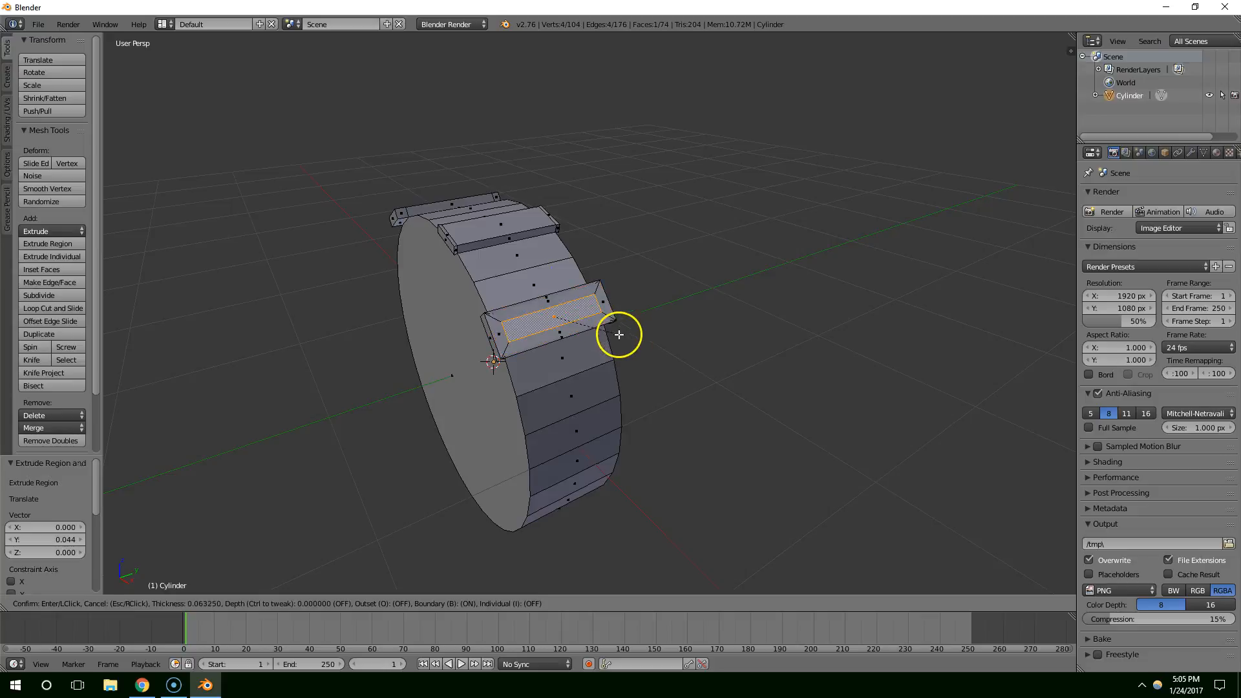
left_click(620, 339)
Scale down the inset face on the second block and extrude it outward by about 0.04.
key("s")
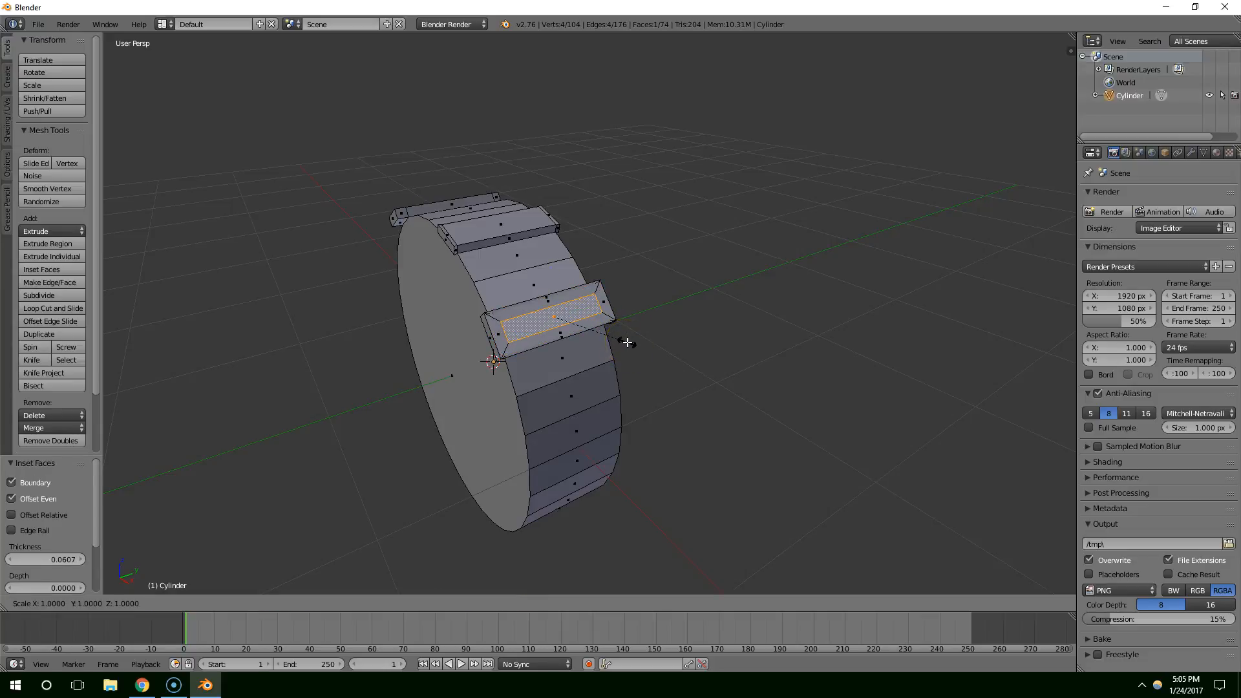
left_click(550, 348)
middle_click_drag(550, 348, 685, 397)
key("e")
left_click(623, 371)
middle_click_drag(705, 401, 747, 396)
right_click(658, 400)
middle_click_drag(654, 400, 634, 405)
left_click(141, 686)
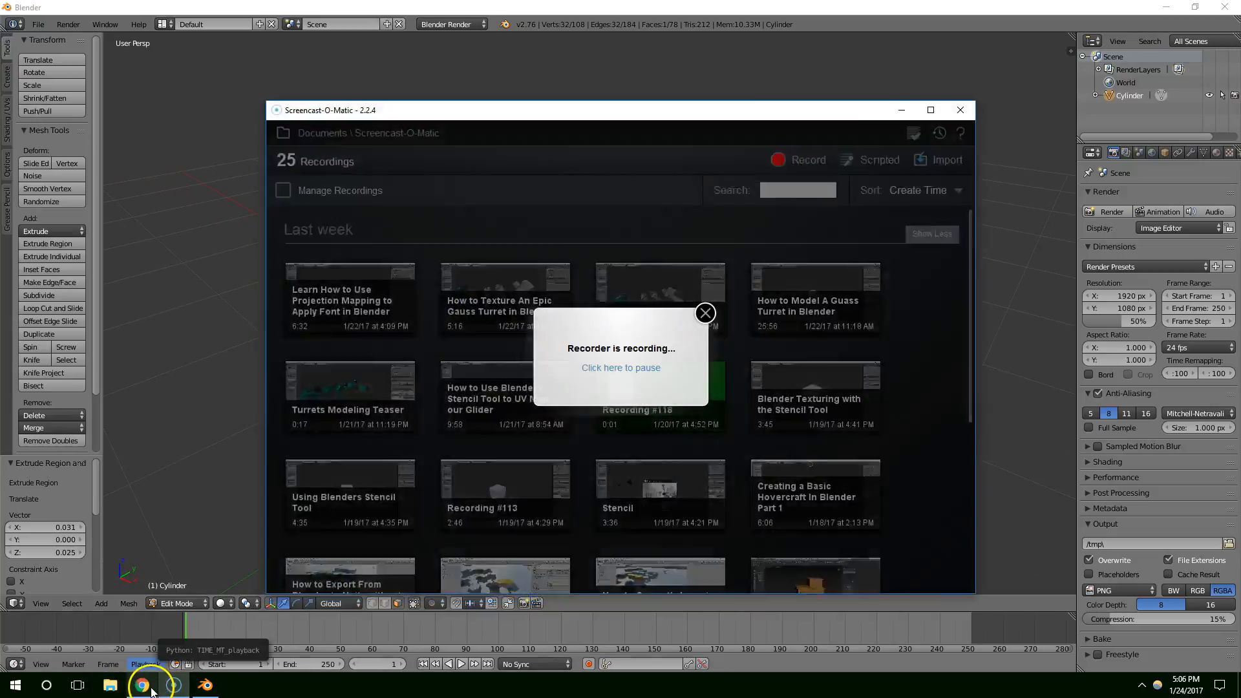
left_click(144, 687)
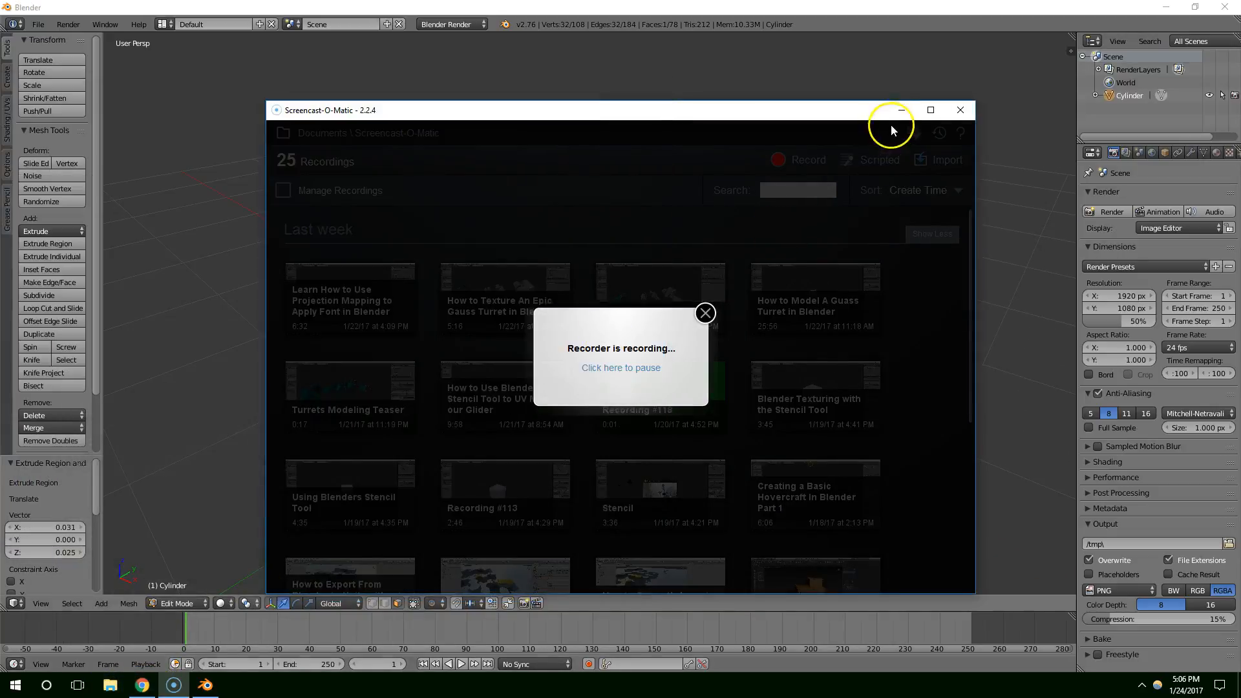
left_click(901, 111)
Extrude a rim face just below the second block outward by about 0.08 and inset it by about 0.024.
right_click(499, 318)
middle_click_drag(499, 319, 593, 349)
key("e")
left_click(604, 349)
key("i")
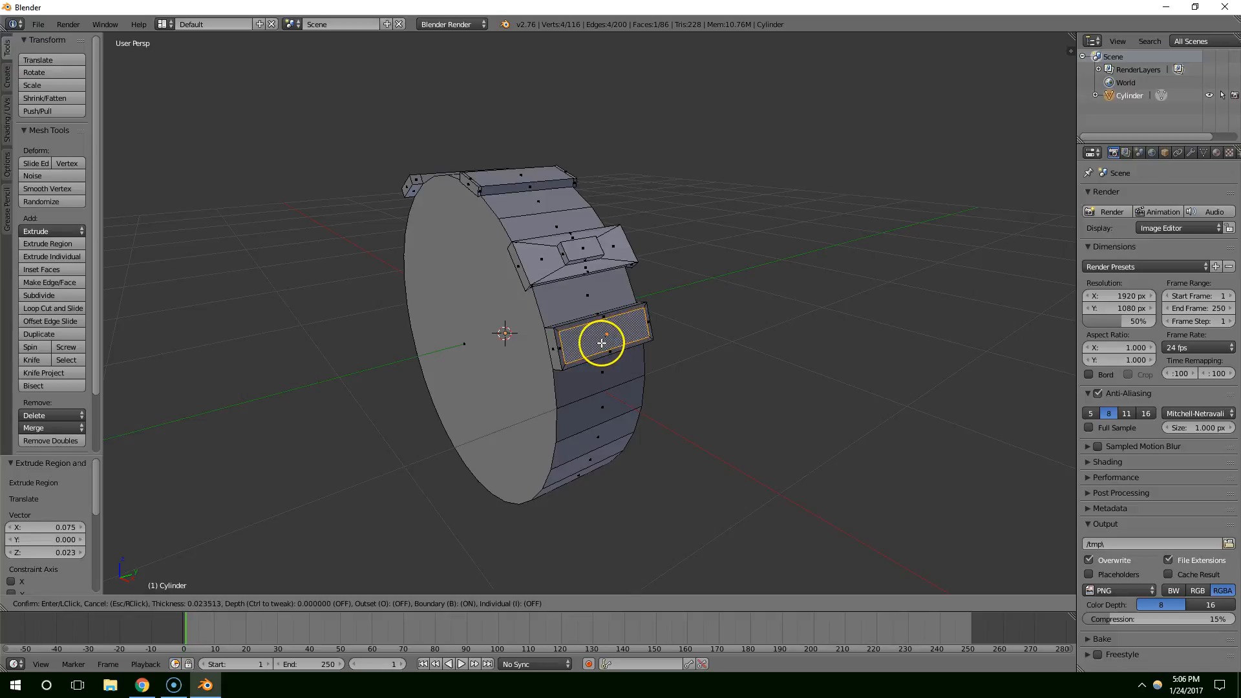
left_click(602, 343)
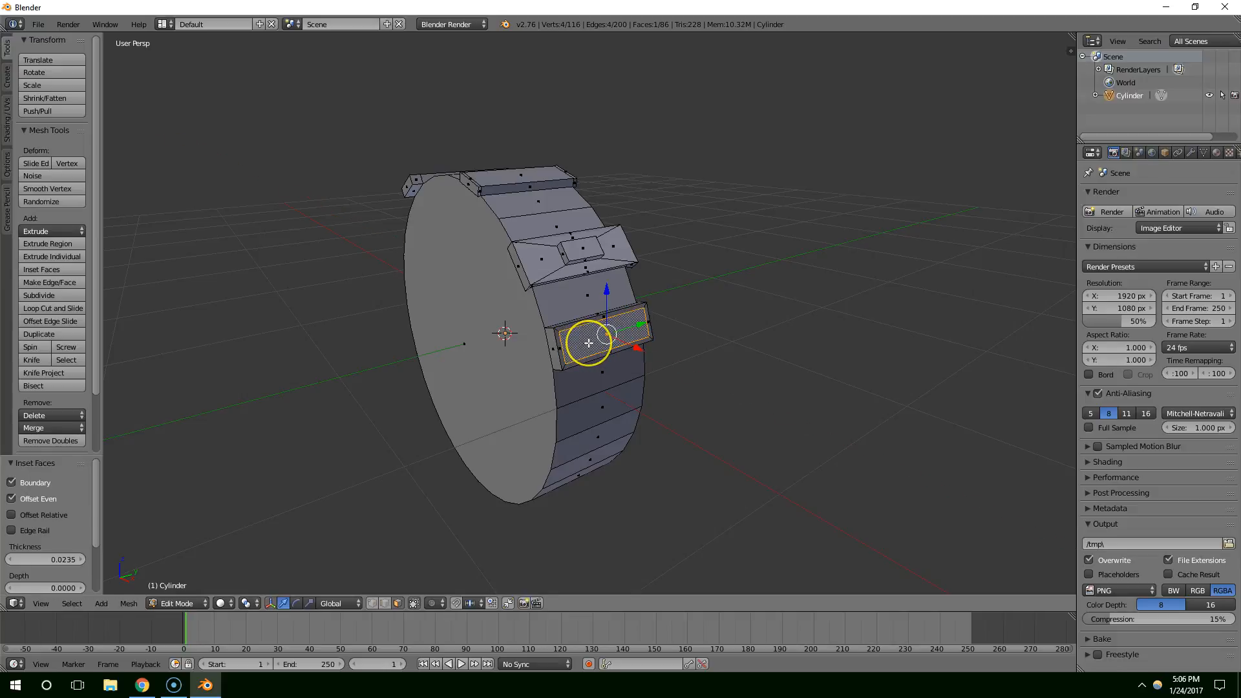
Scale the inset face to about 0.57 along Y and extrude it inward by about 0.02 as a recess.
key("s")
key("y")
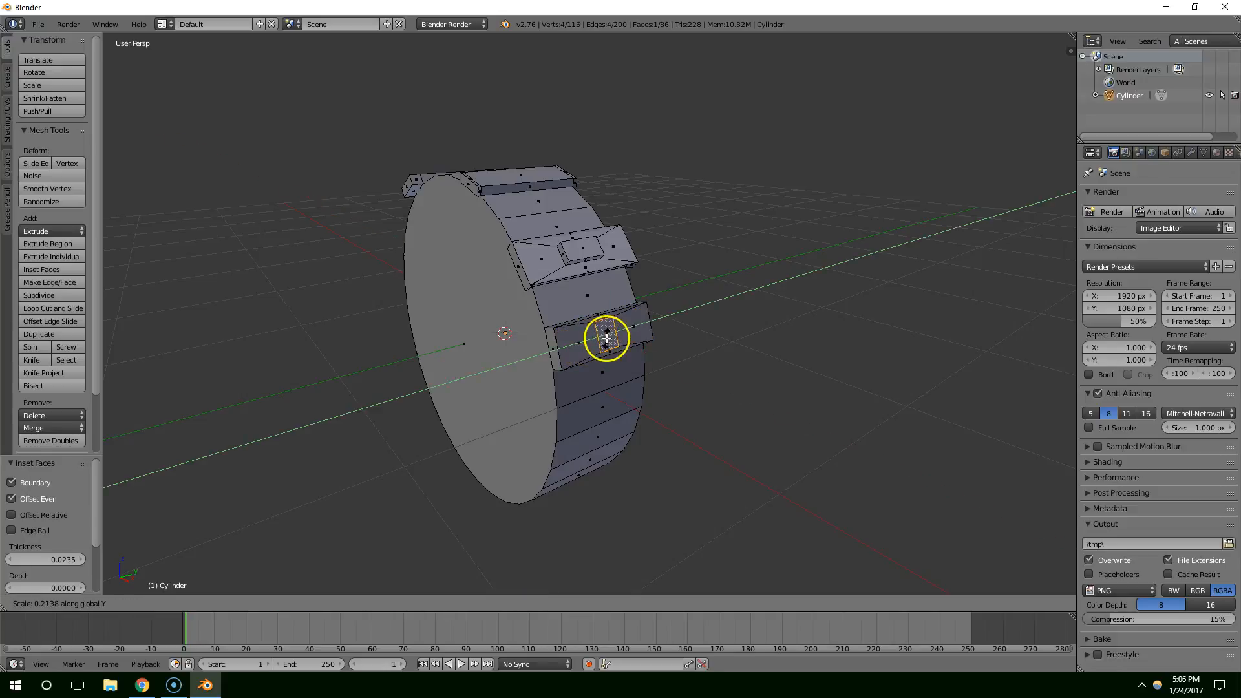
left_click(600, 341)
scroll(599, 341, "up", 2)
key("e")
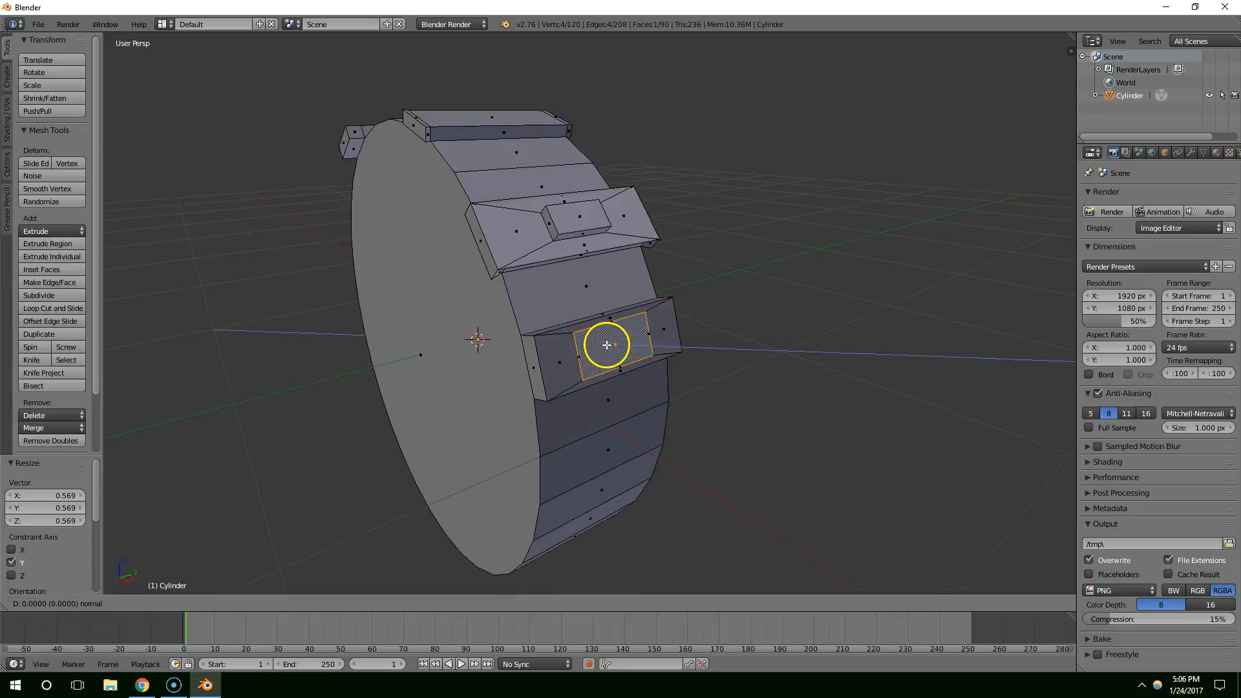
left_click(602, 346)
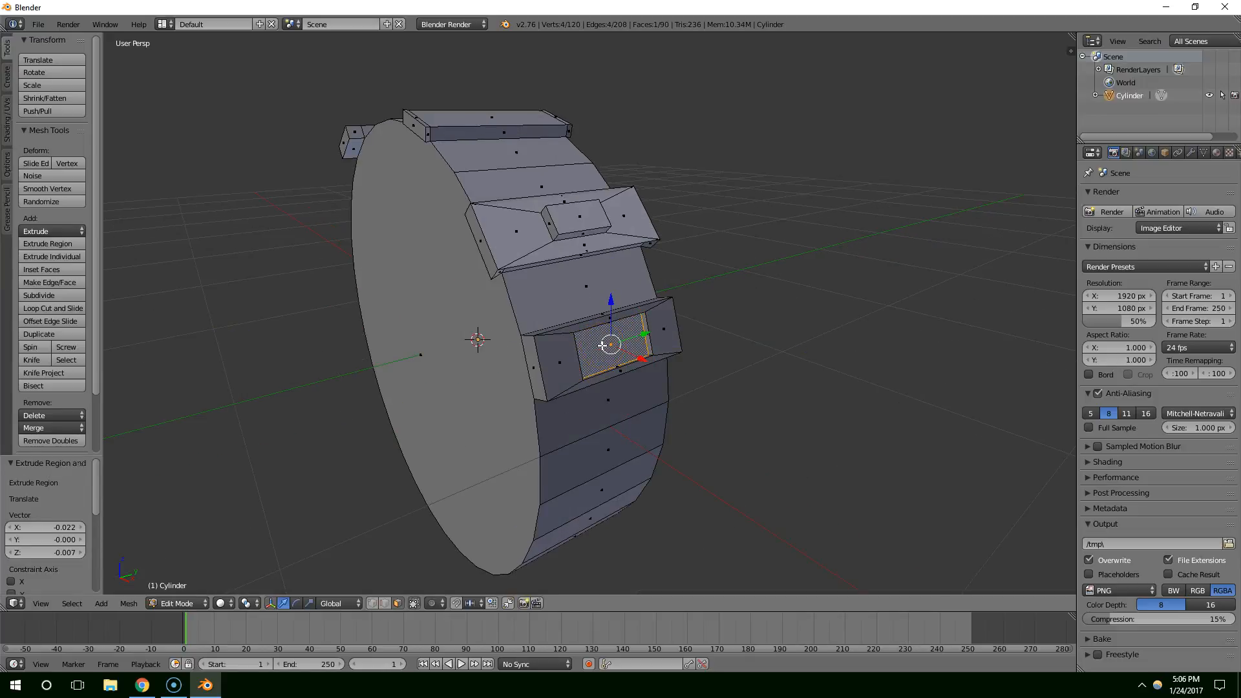
Inset the recess floor by about 0.023 and inspect the block outside Edit Mode.
key("i")
left_click(608, 347)
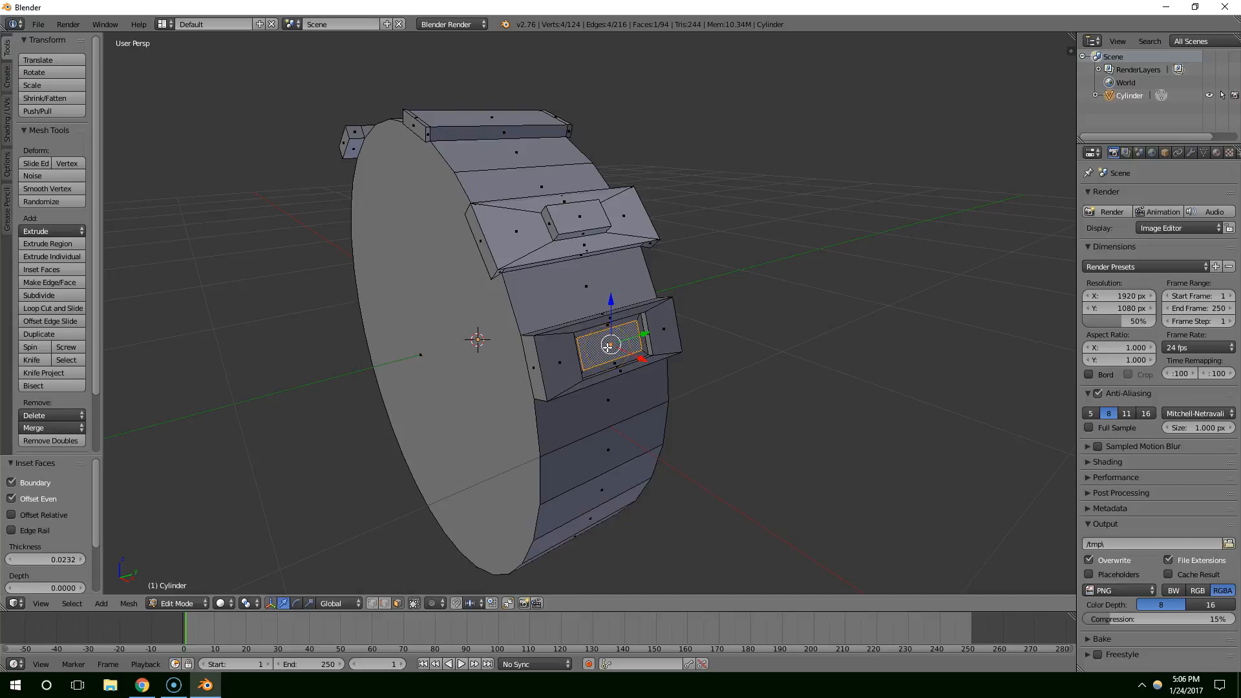
middle_click_drag(623, 347, 483, 196)
key("Tab")
middle_click_drag(571, 457, 633, 306)
In Edit Mode, select two separate rim faces on the housing's opposite side and extrude them outward by about 0.04.
key("Tab")
right_click(659, 316)
right_click(643, 368, "shift")
key("e")
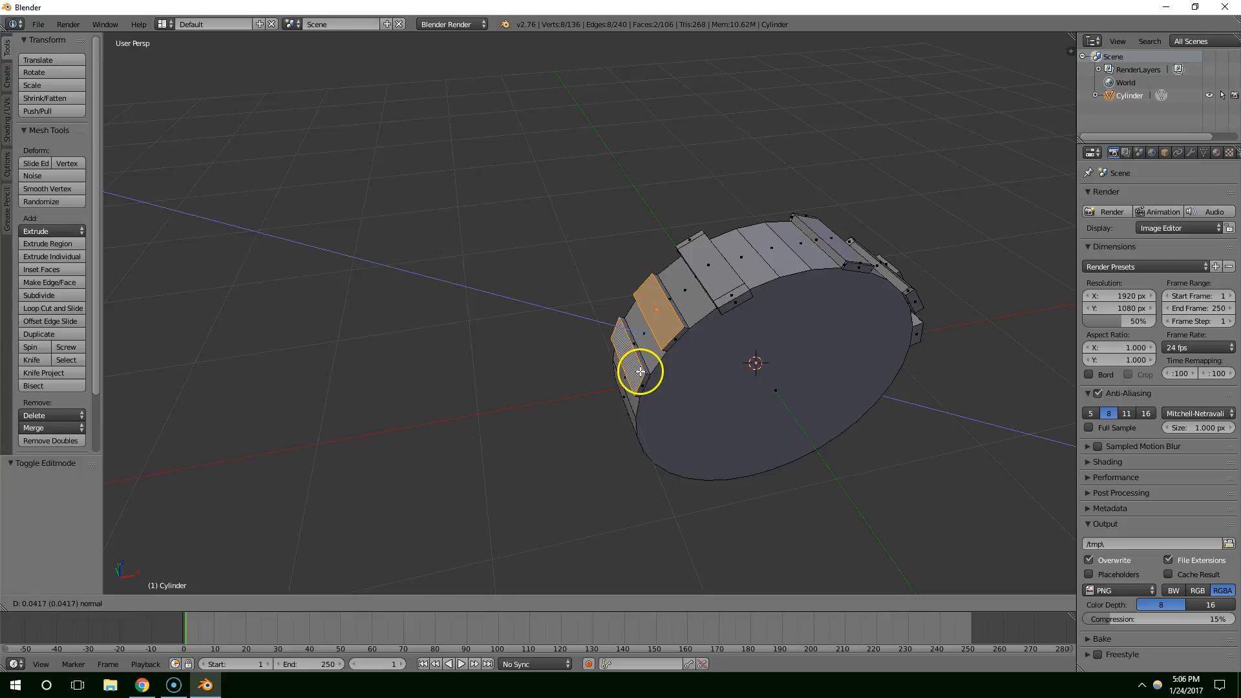
left_click(640, 372)
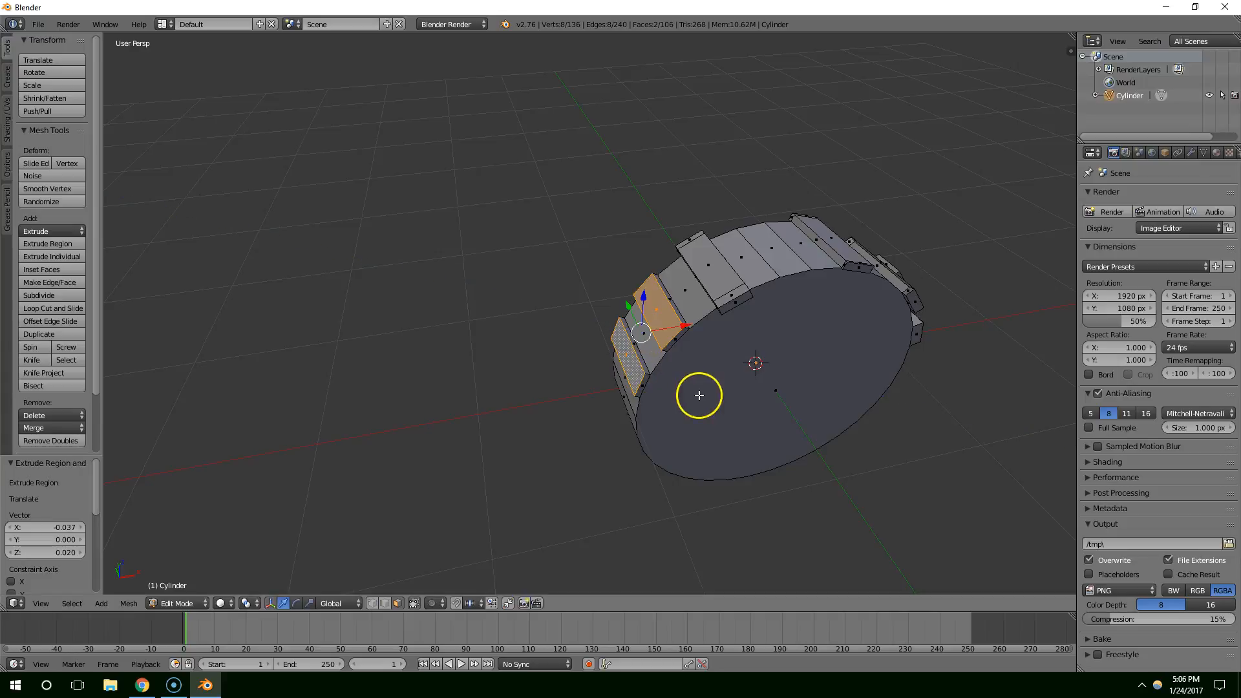
Inset the outer faces of the two new blocks by about 0.046 and extrude the inset faces.
key("i")
left_click(666, 329)
key("e")
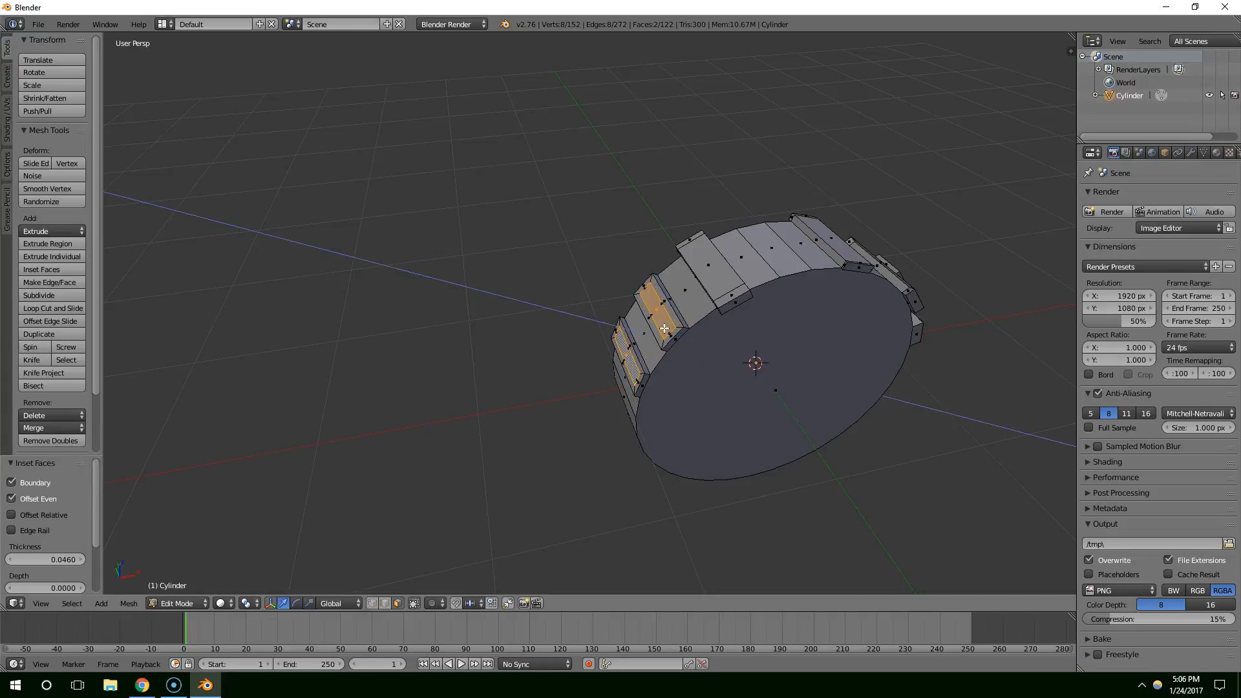
left_click(668, 331)
Inset the two selected faces again by about 0.034 and extrude them outward by about 0.04.
key("i")
left_click(665, 331)
key("e")
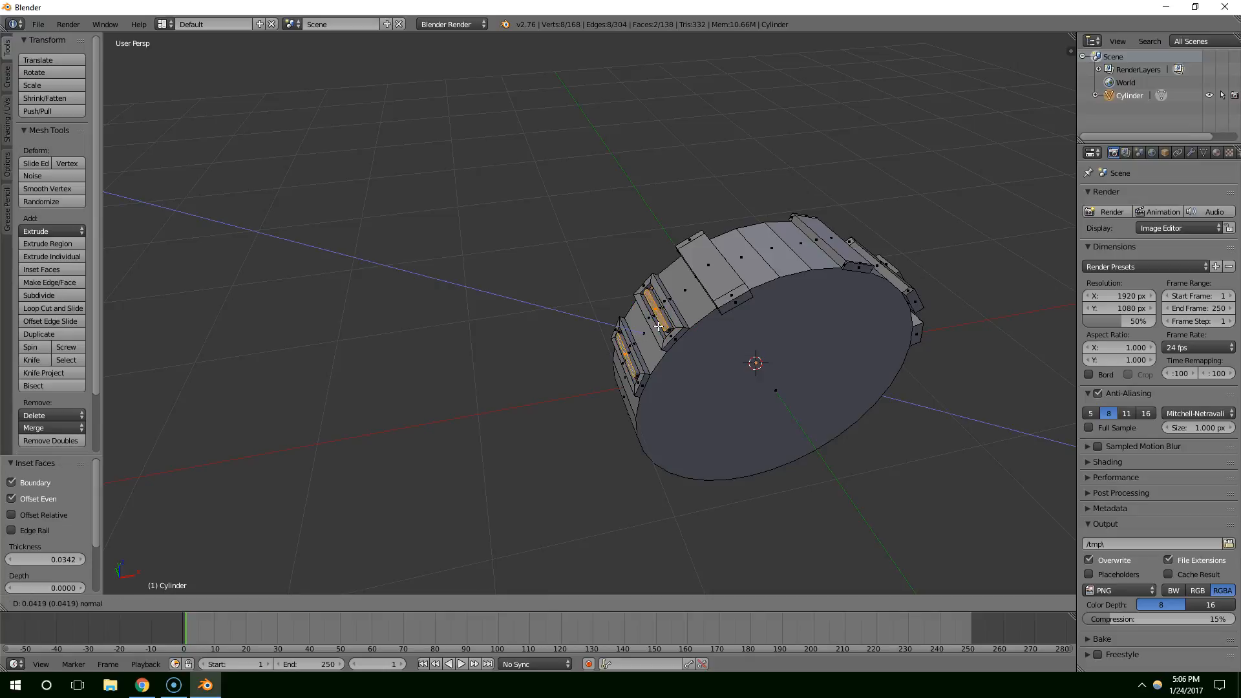
left_click(659, 327)
Inspect the blocks in Object Mode, compare them with the chaingun reference in the browser, and minimize the browser.
key("Tab")
middle_click_drag(659, 327, 673, 362)
key("Tab")
key("Tab")
left_click(143, 683)
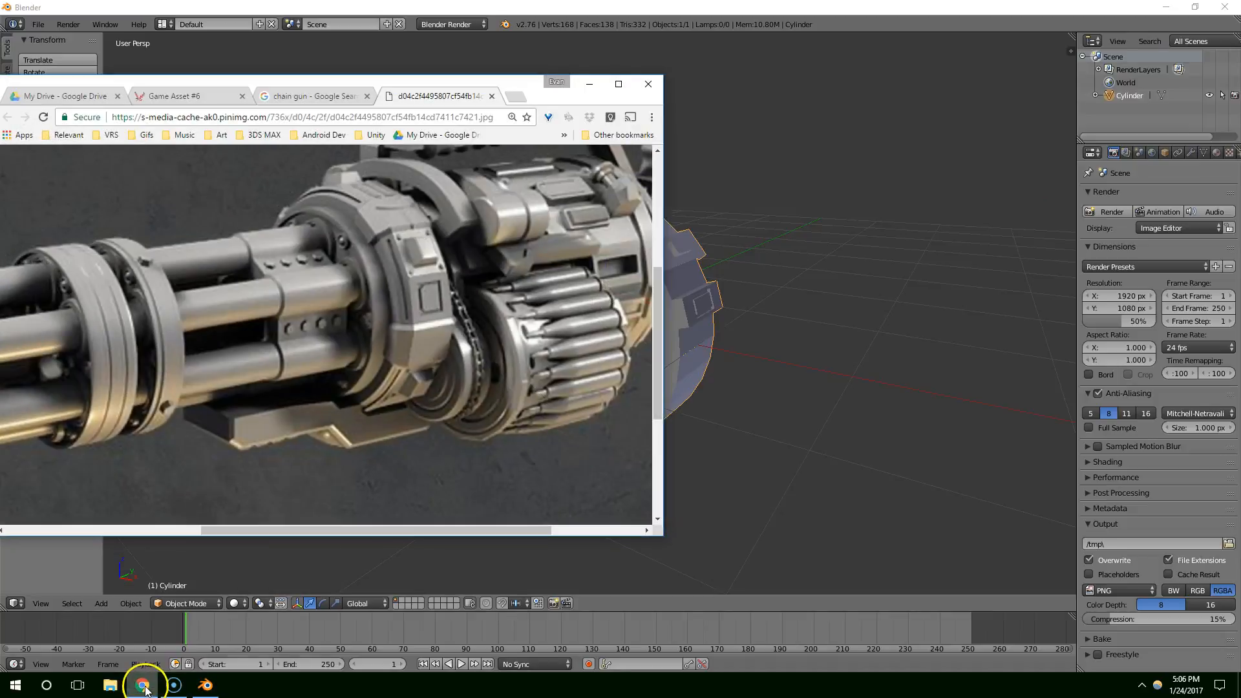
left_click_drag(500, 84, 517, 95)
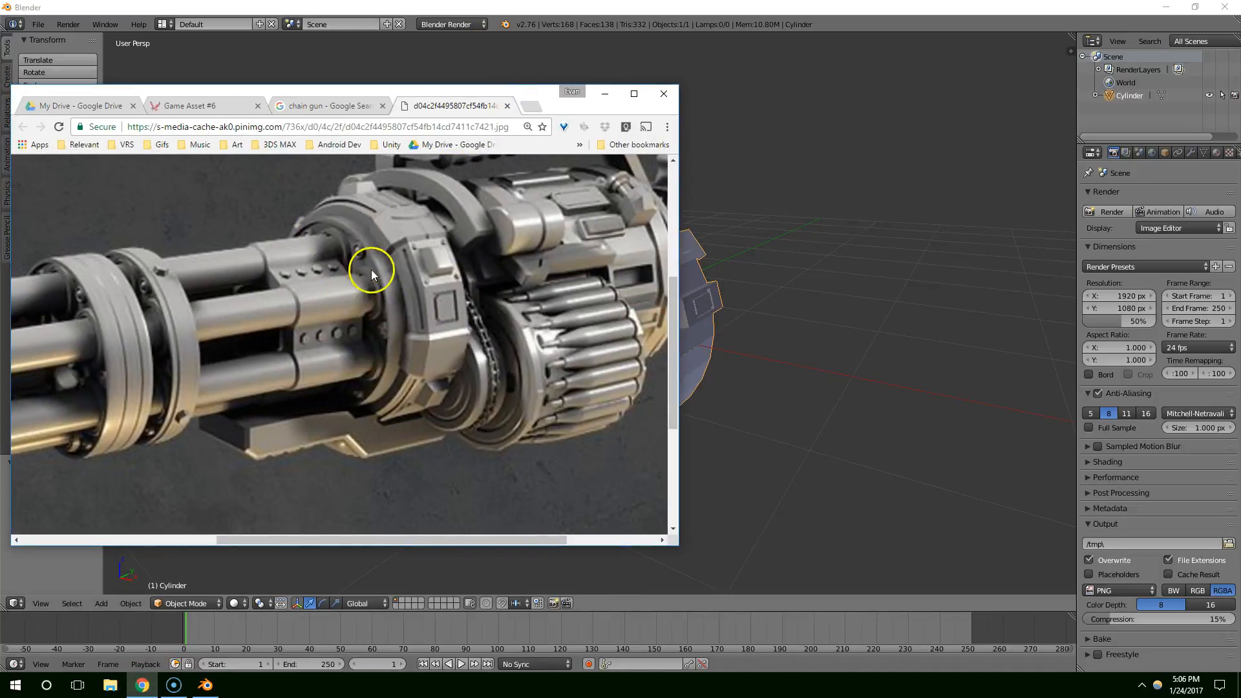
left_click(611, 94)
In Edit Mode, duplicate the housing's large front face in place and scale the copy to about 0.316.
key("Tab")
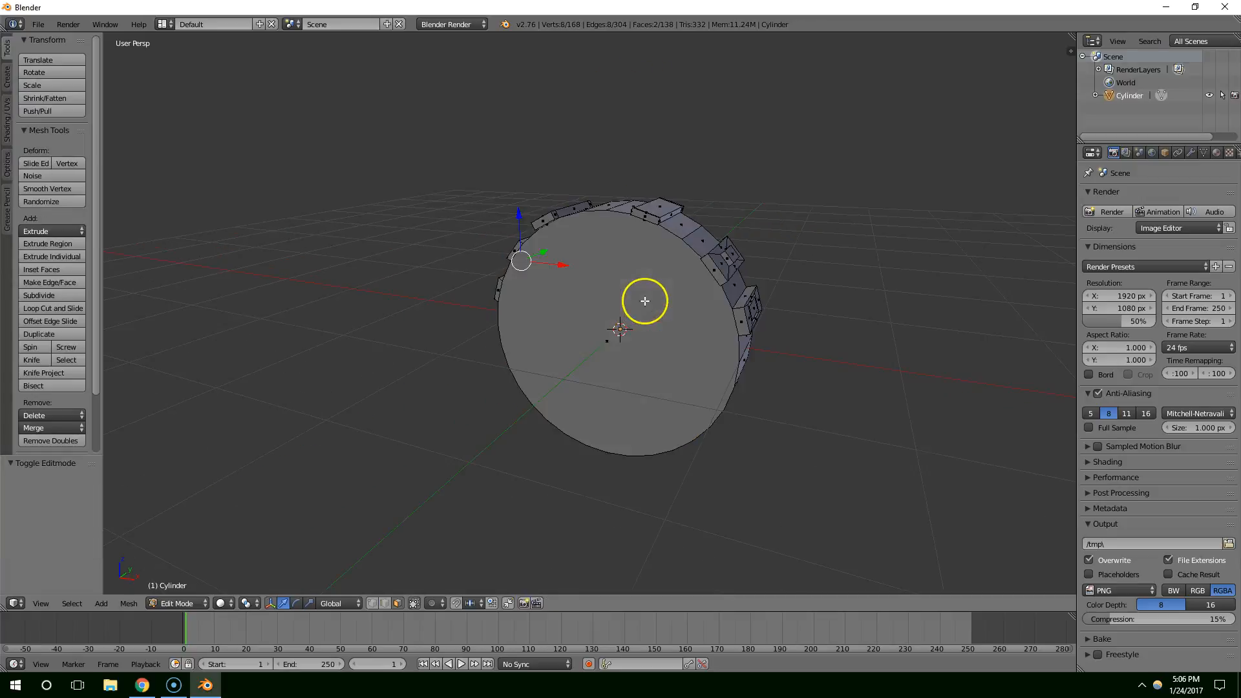
right_click(645, 299)
middle_click_drag(705, 305, 664, 297)
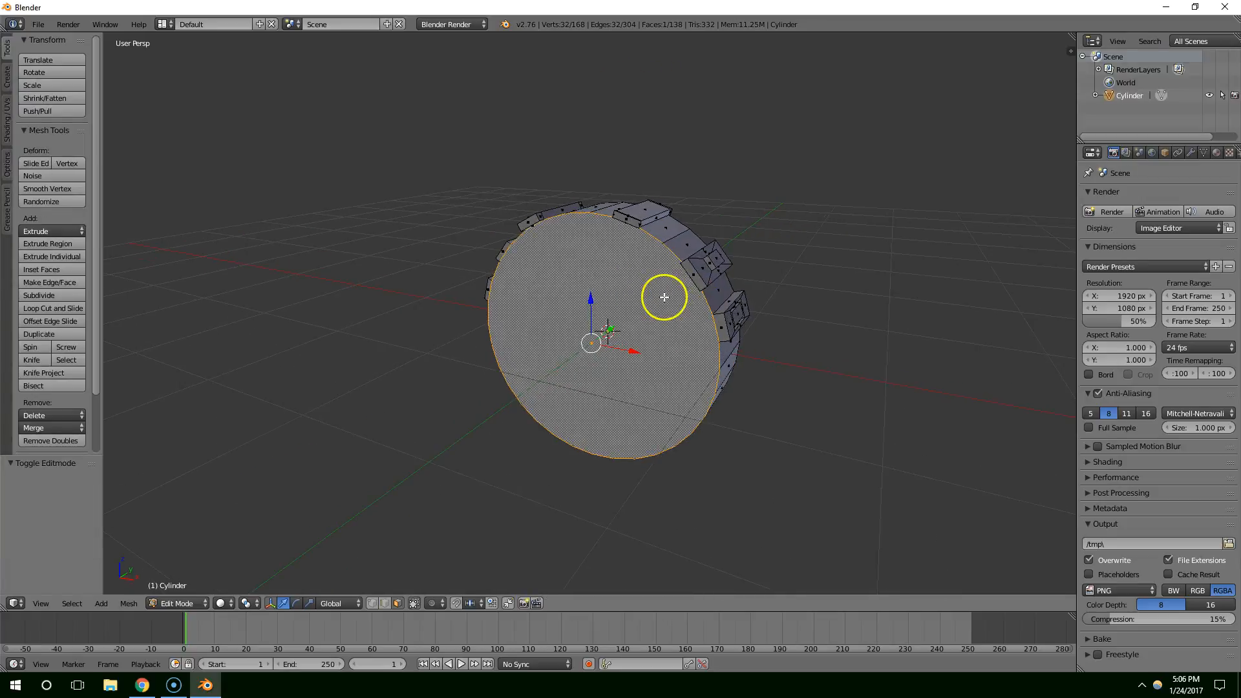
key("shift+d")
right_click(699, 297)
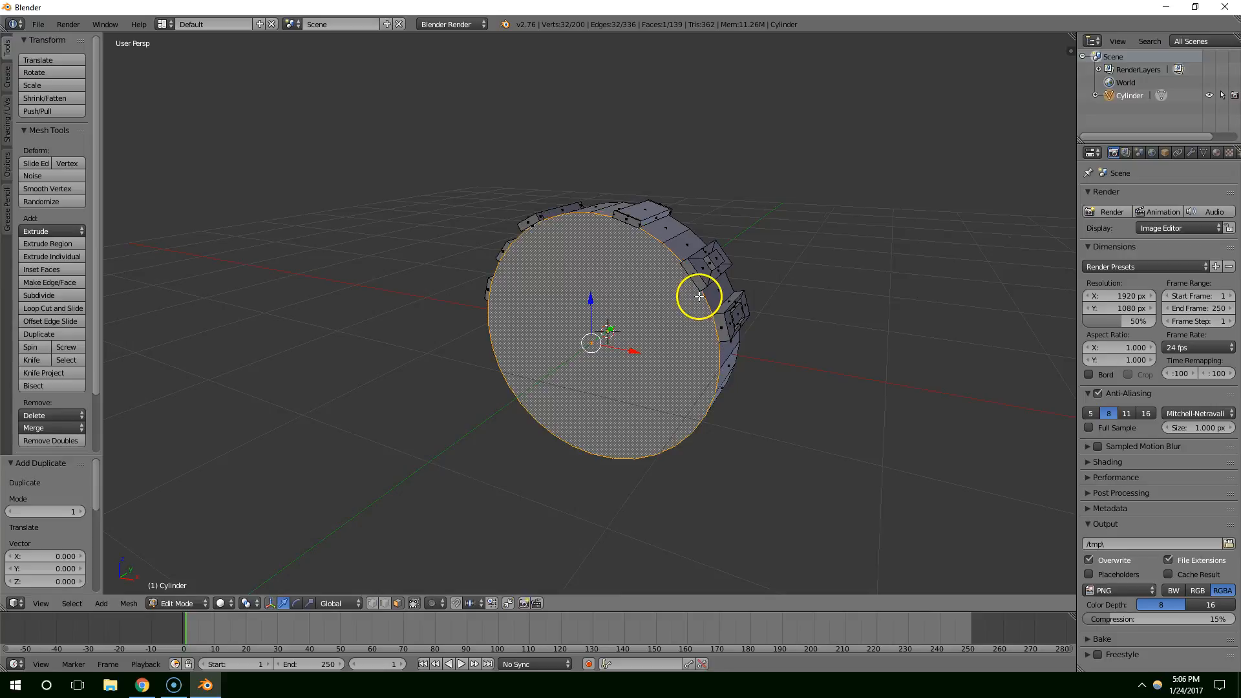
key("s")
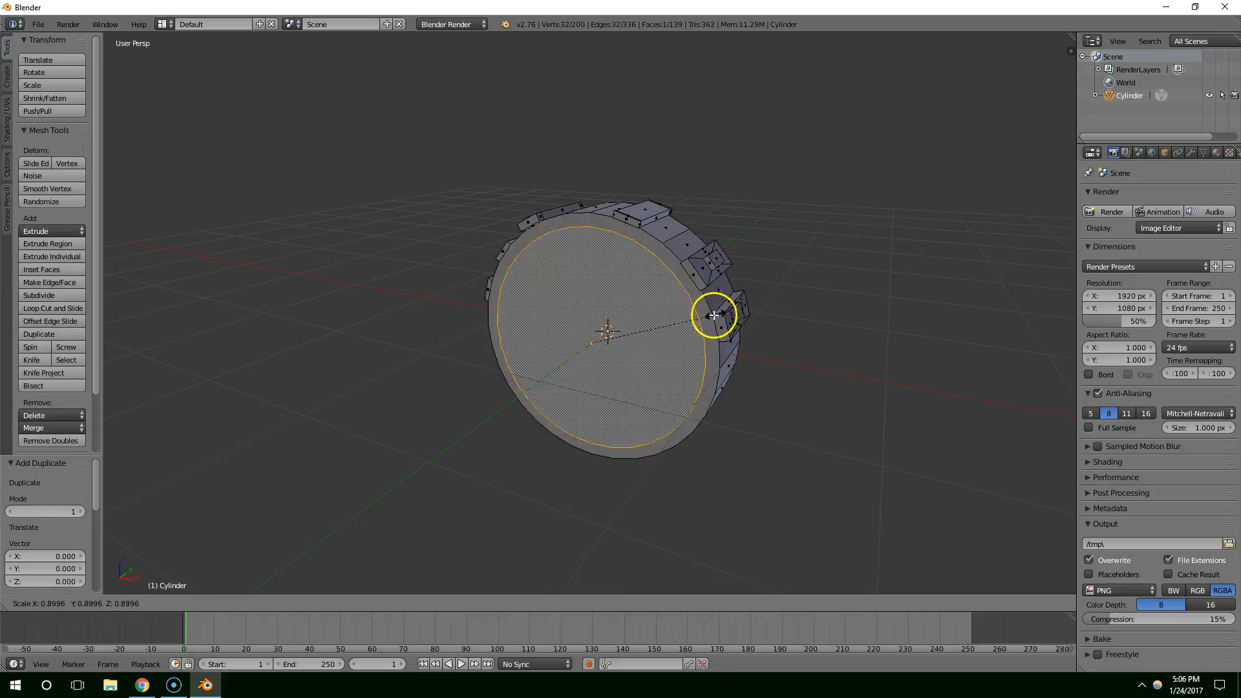
left_click(635, 338)
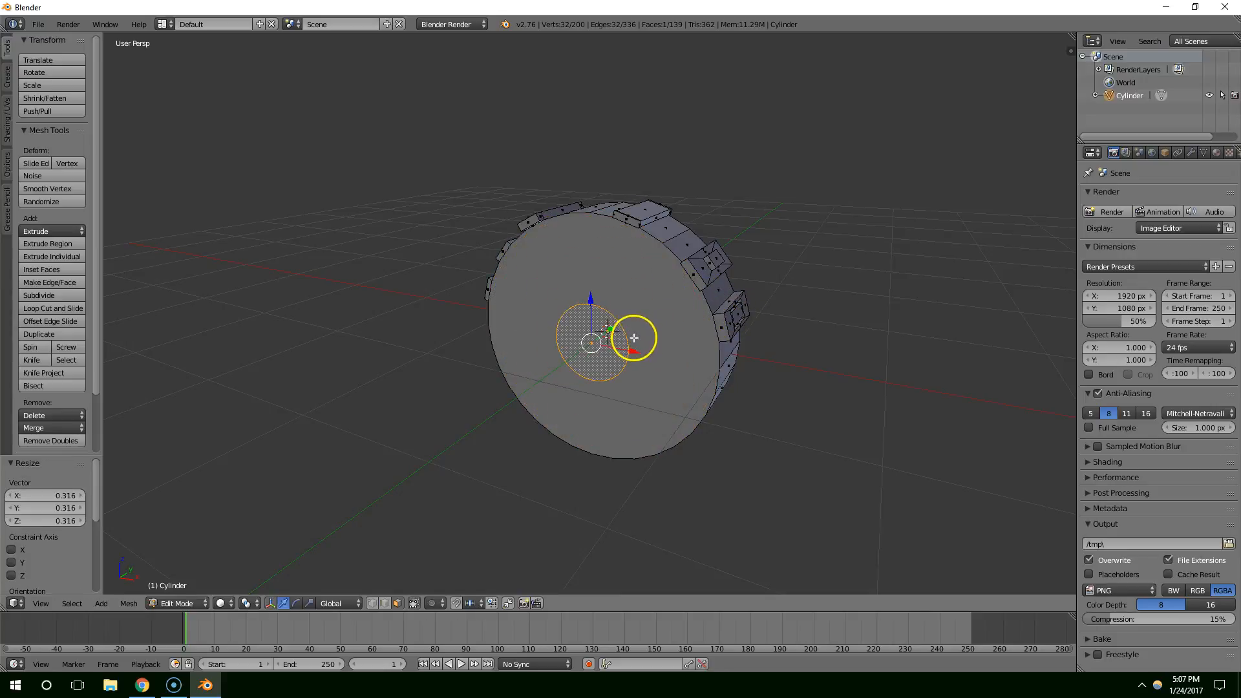
Move the small circular face up about 0.61 on Z in total and scale it to about 0.86.
left_click_drag(592, 302, 593, 252)
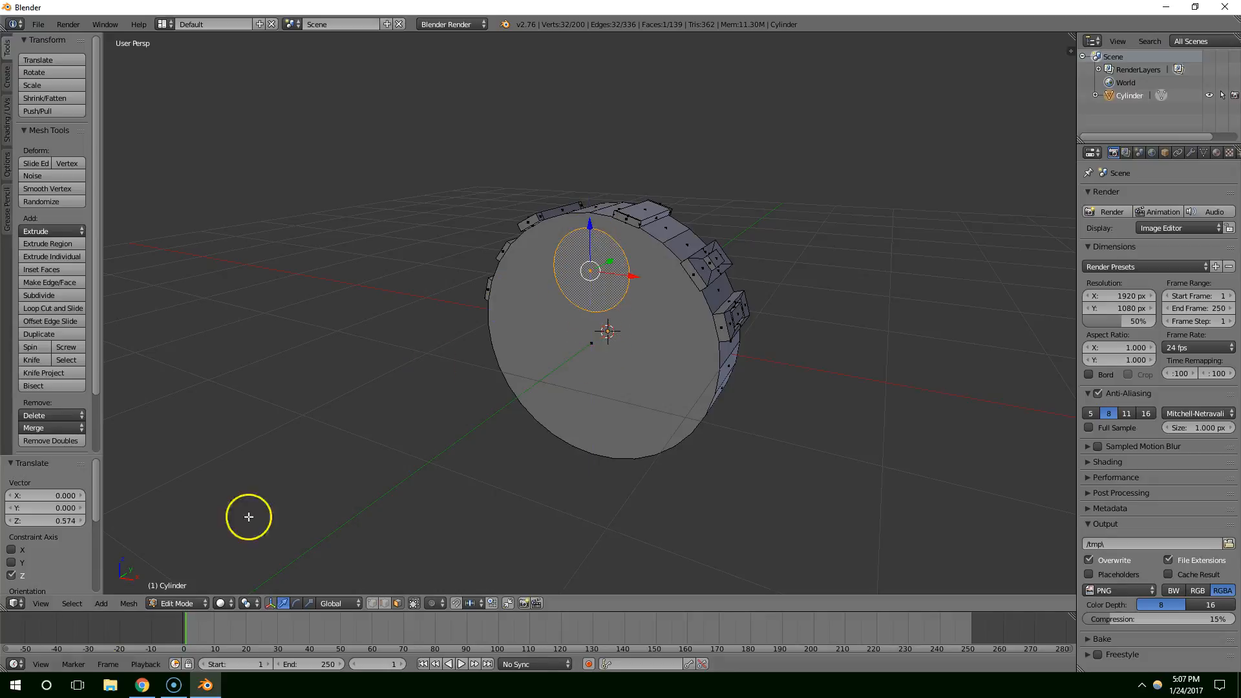
left_click(143, 686)
left_click(143, 686)
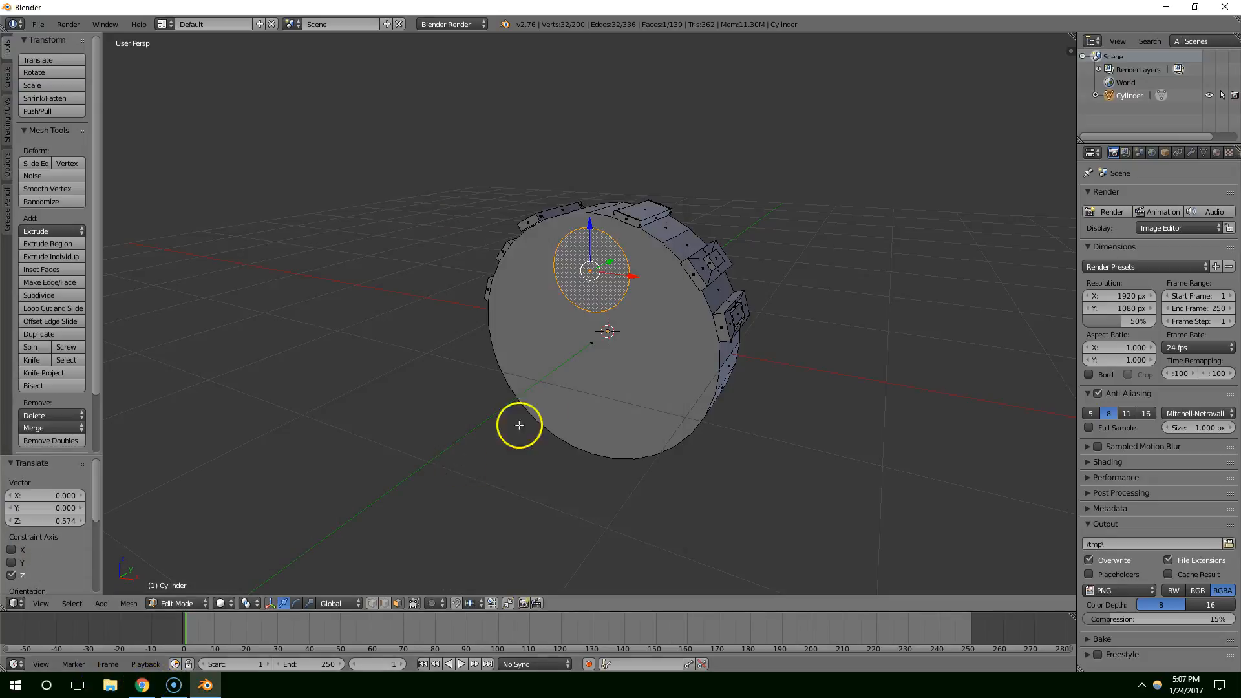
middle_click_drag(518, 424, 680, 271)
key("s")
left_click(786, 302)
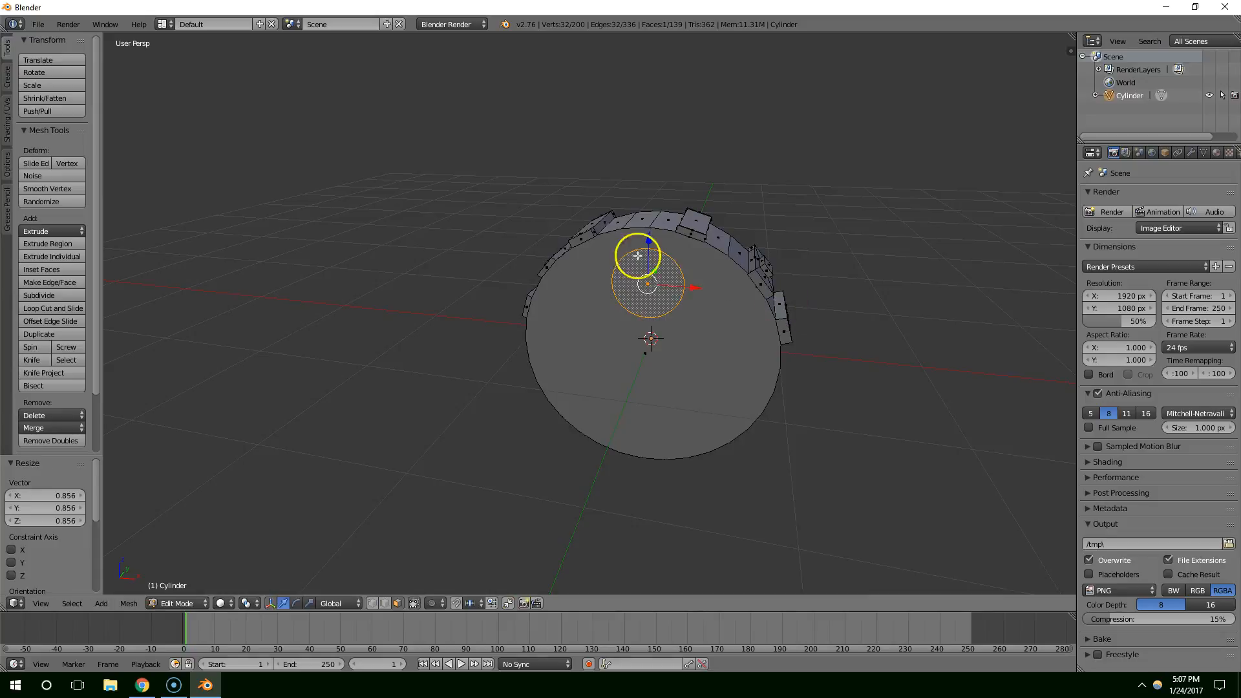
left_click_drag(651, 238, 650, 232)
Extrude the small circular face forward from the housing by about 0.07.
middle_click_drag(708, 336, 634, 369)
key("e")
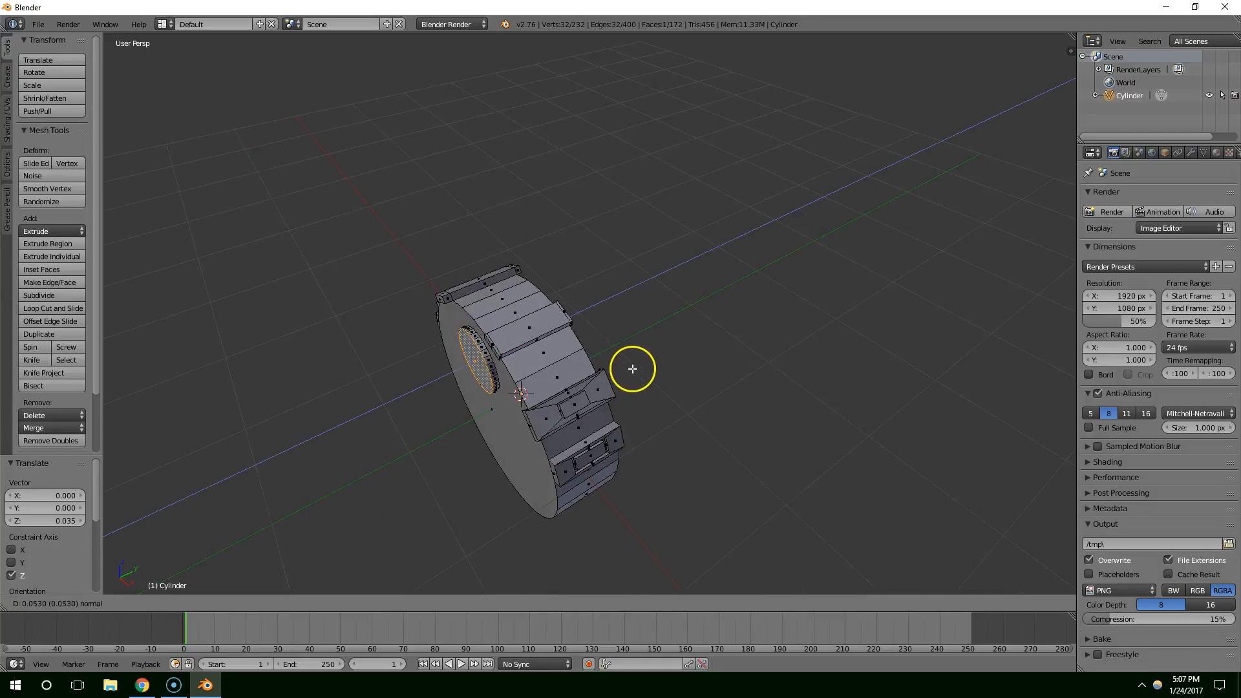
left_click(632, 364)
middle_click_drag(598, 438, 645, 406)
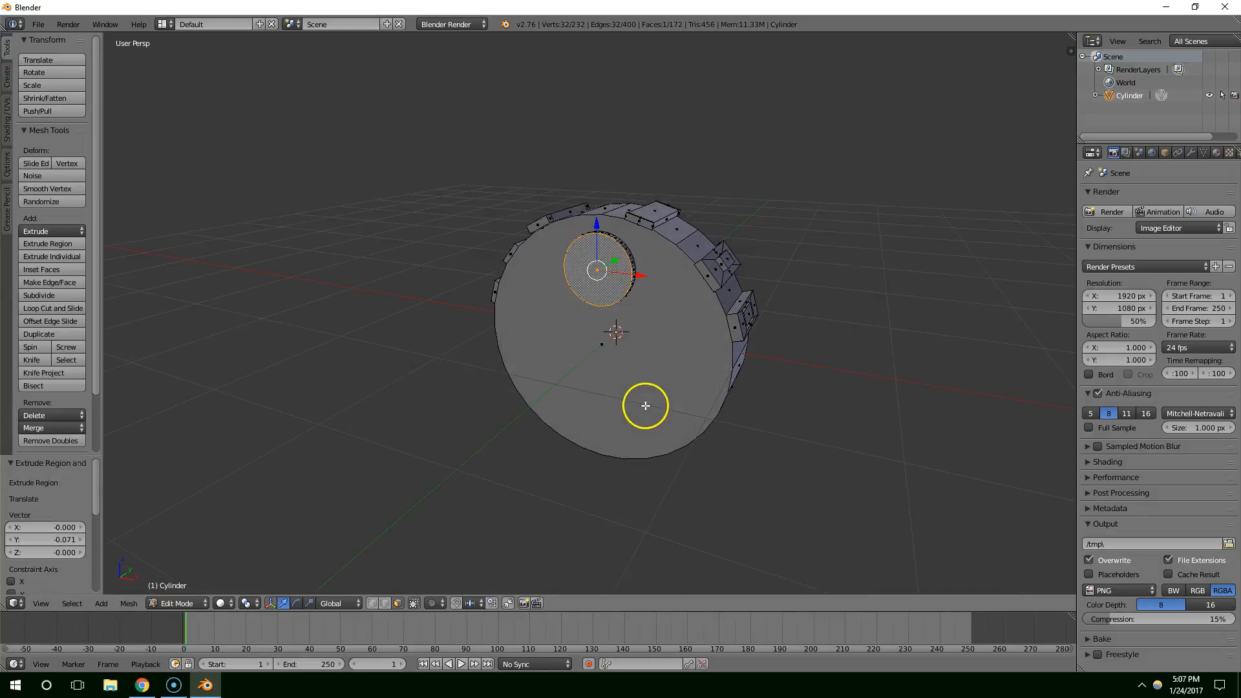
Select the whole linked barrel disc, duplicate it along X, and lower the copy about 0.38 on Z.
key("ctrl+l")
middle_click_drag(738, 339, 743, 335)
key("shift+d")
key("x")
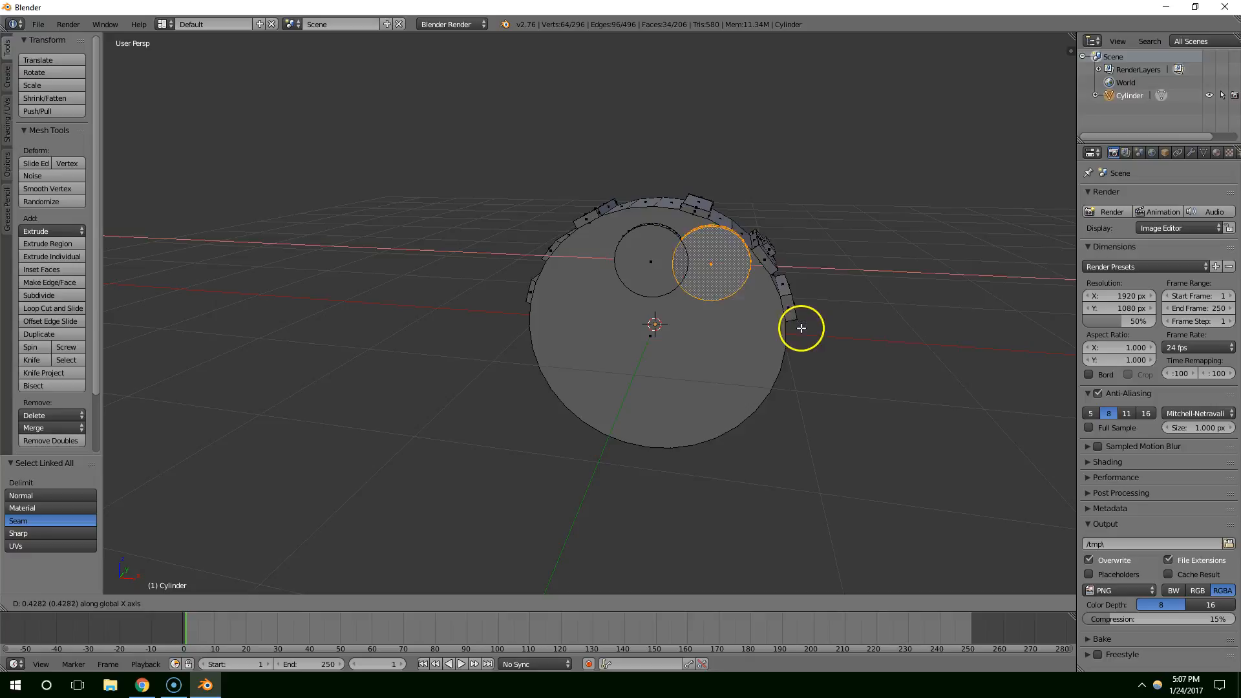
left_click(813, 279)
left_click_drag(744, 221, 740, 270)
Duplicate the second disc downward along Z, shift the copy inward along X, and lower it about 0.11 more.
key("shift+d")
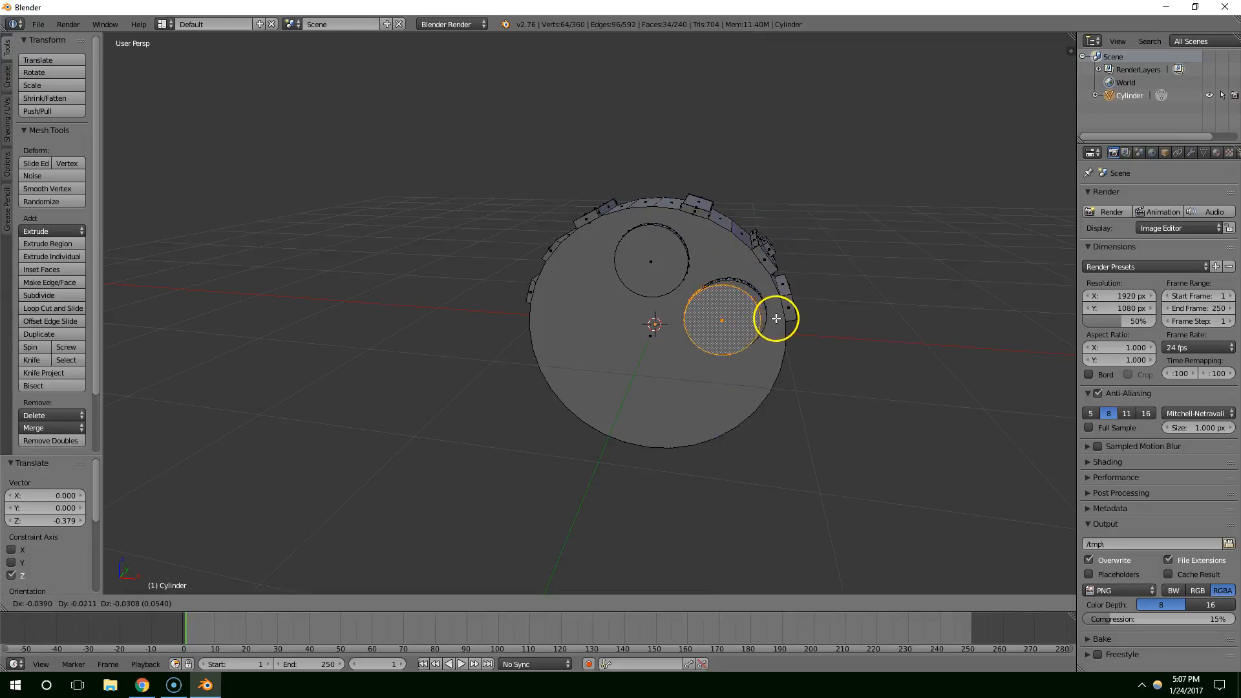
key("z")
left_click(769, 394)
left_click_drag(768, 394, 736, 390)
left_click_drag(698, 340, 695, 354)
Duplicate the third disc along negative X to the housing's opposite side and raise the copy about 0.16 on Z.
key("shift+d")
key("x")
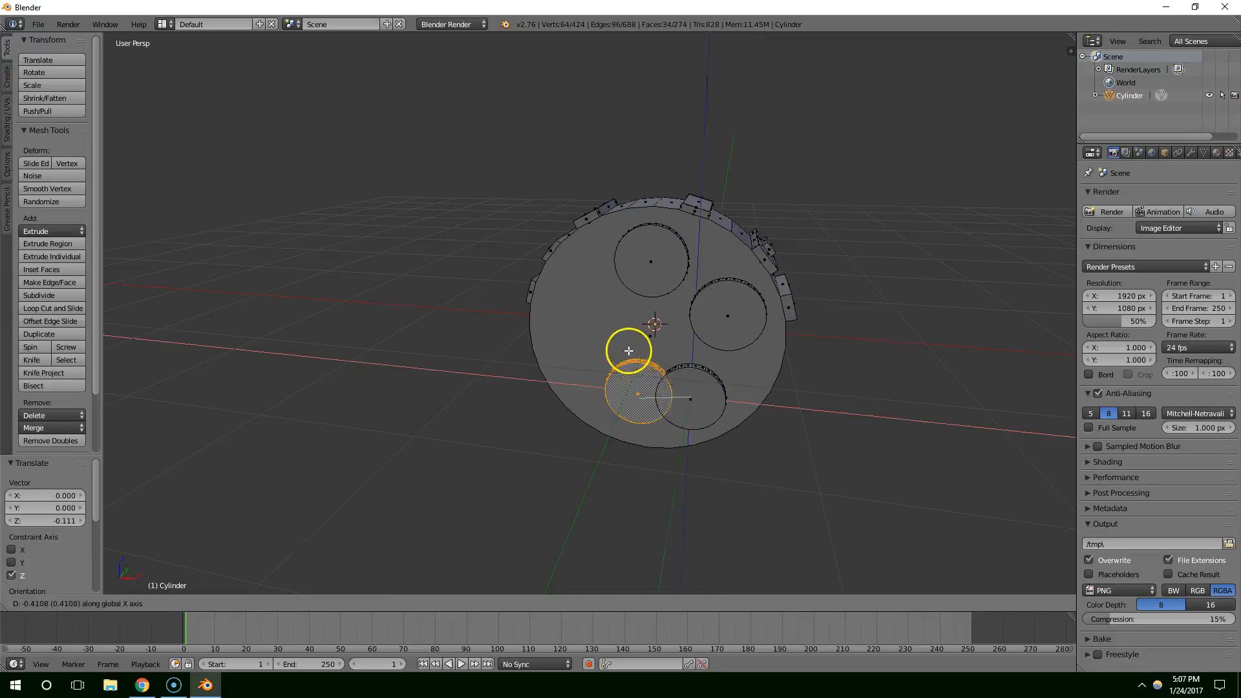
left_click(596, 336)
left_click_drag(634, 393, 649, 394)
left_click_drag(603, 347, 606, 329)
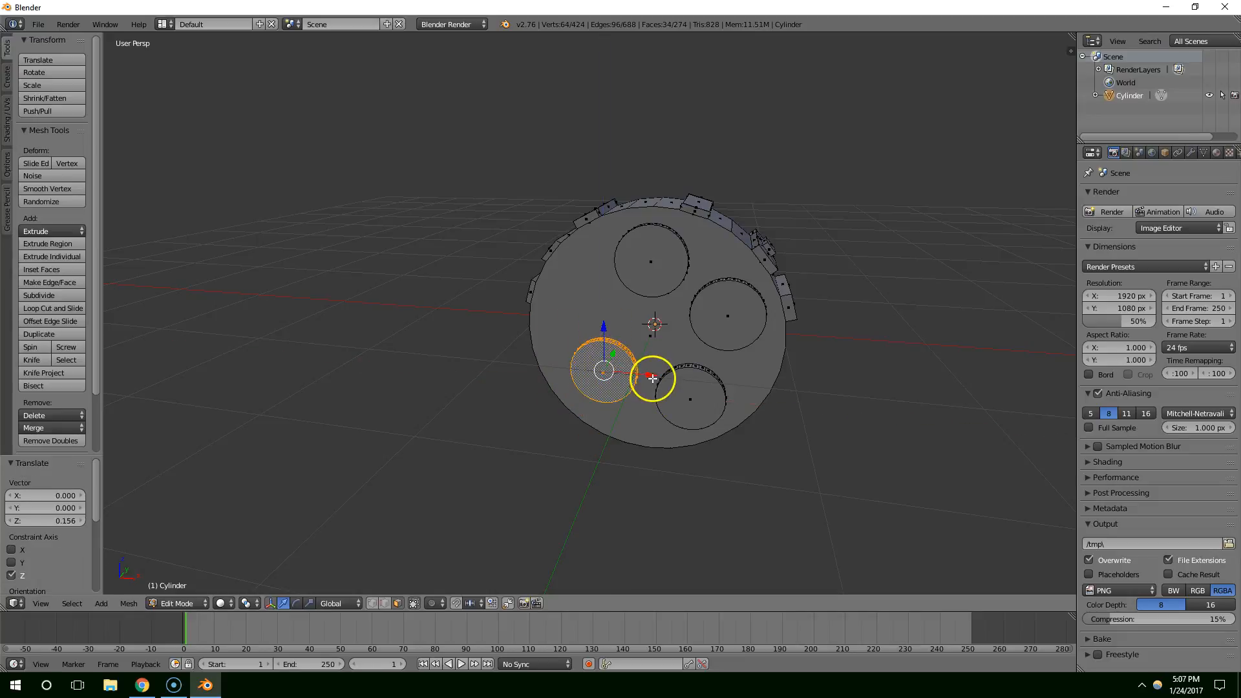
Duplicate the fourth disc upward along Z, shift the copy outward along X, and raise it 0.010 on Z.
key("shift+d")
key("z")
left_click(629, 317)
left_click_drag(642, 311, 626, 309)
left_click_drag(580, 267, 581, 265)
mouse_move(701, 301)
middle_mouse_down()
mouse_move(710, 295)
mouse_move(705, 319)
middle_mouse_up()
key("KP_1")
key("KP_5")
scroll(705, 317, "up", 4)
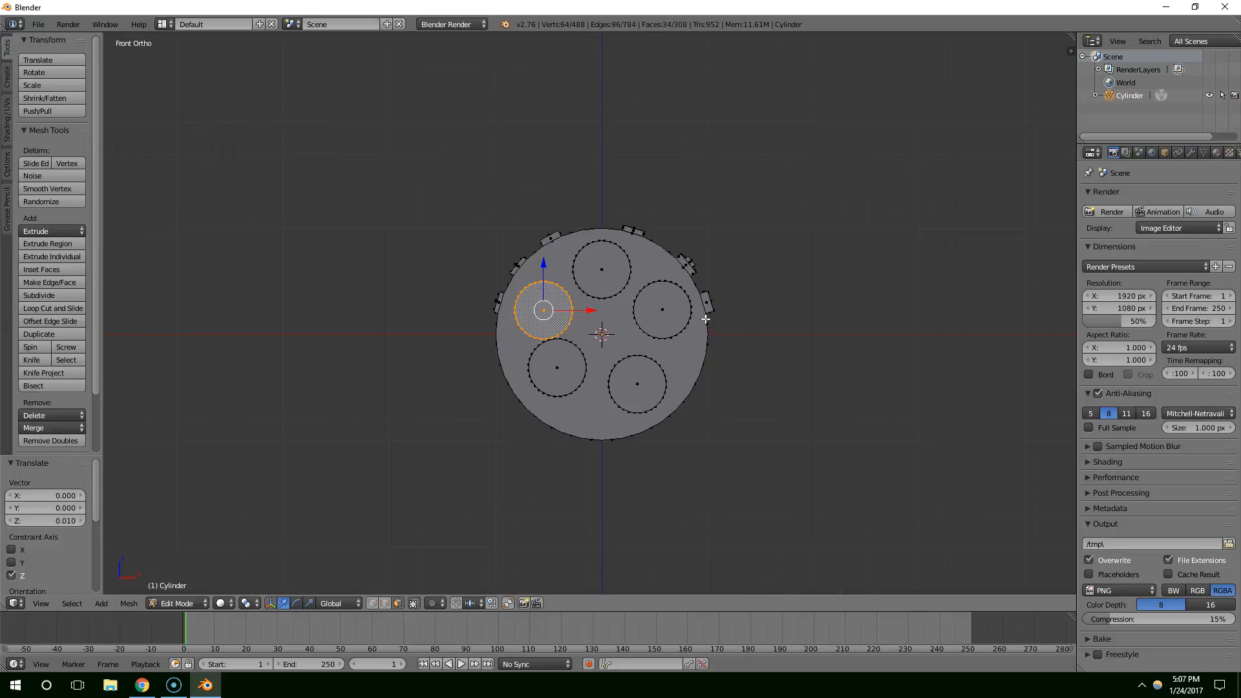
middle_click_drag(706, 315, 661, 307, "shift")
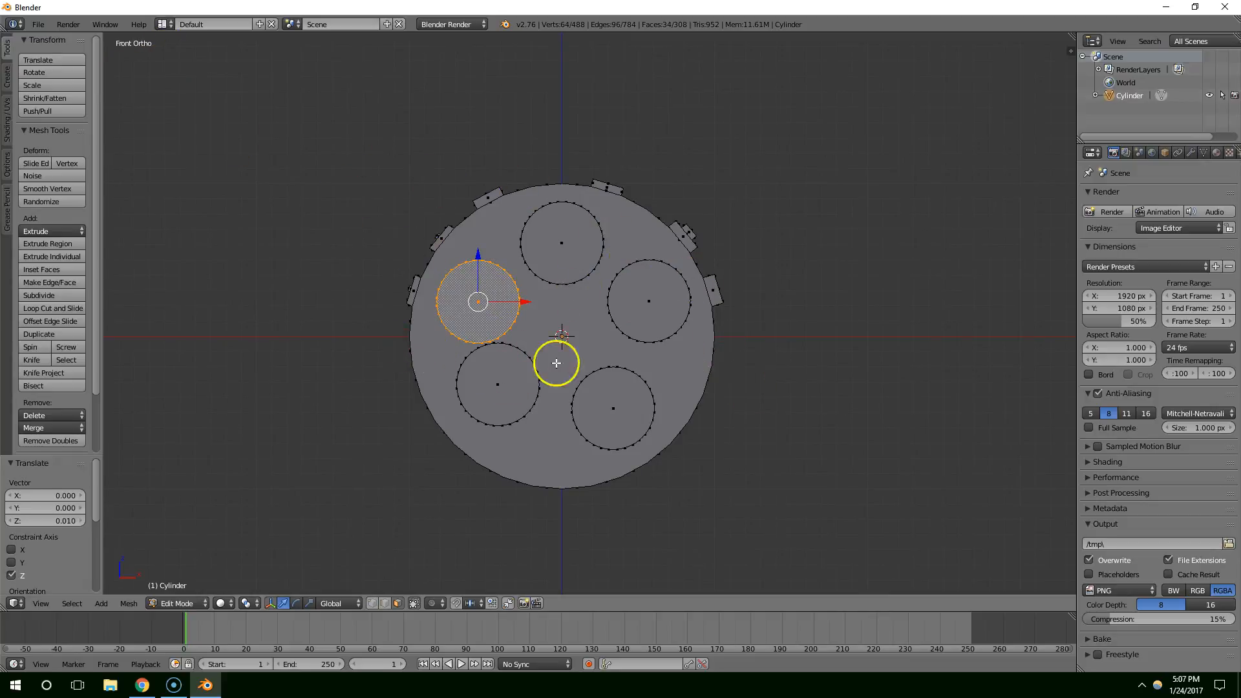
Select the whole lower-left barrel disc, lower it level with its neighbour, and shift it inward 0.047 on X.
right_click(507, 369)
key("ctrl+l")
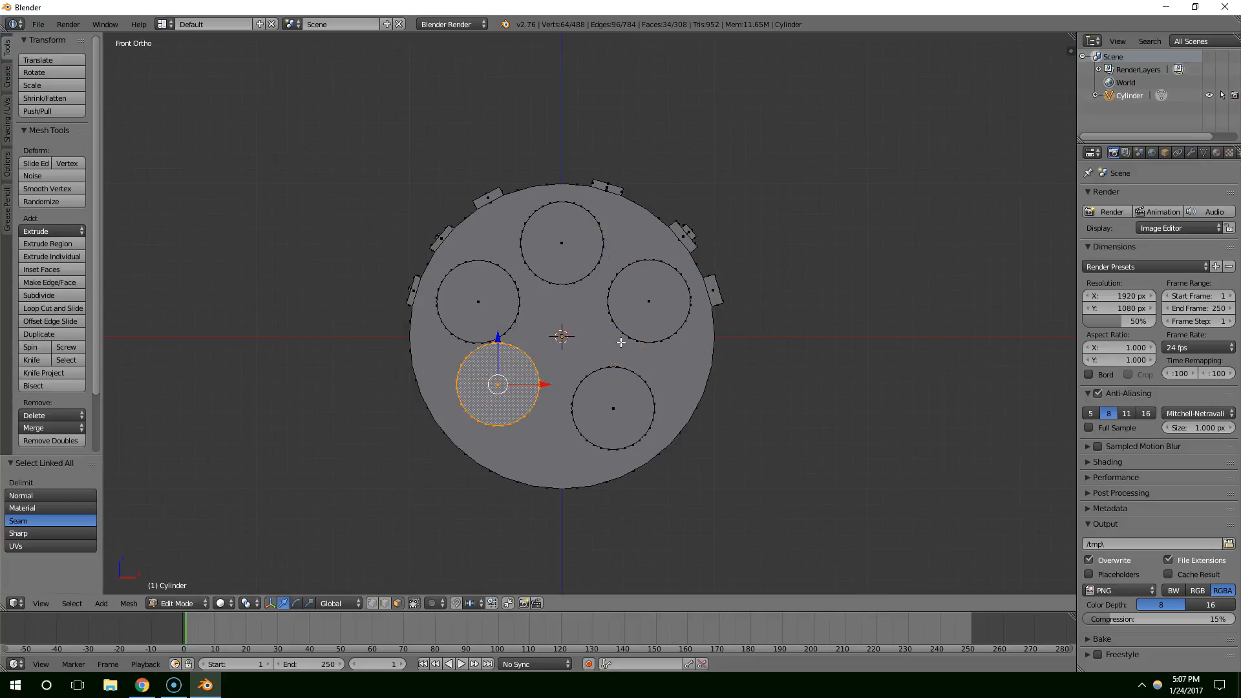
left_click_drag(485, 330, 546, 410)
Select the linked upper-left disc and the linked top disc in turn, lowering each slightly on Z.
right_click(490, 317)
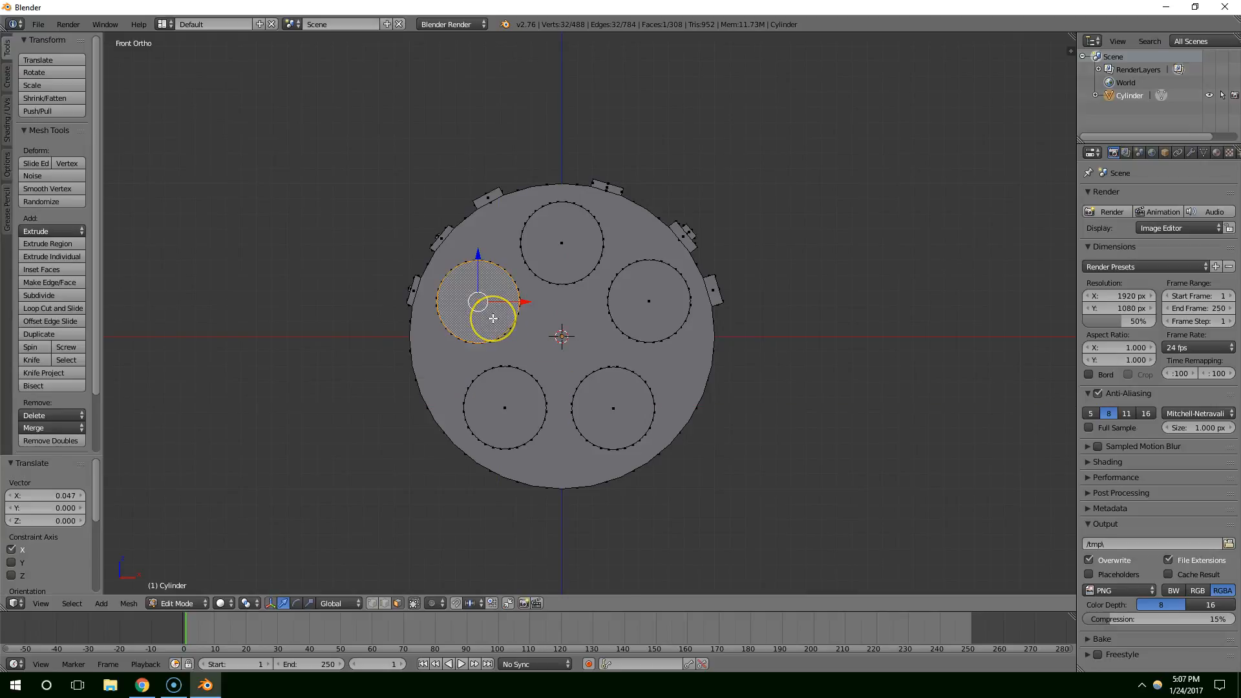
key("ctrl+l")
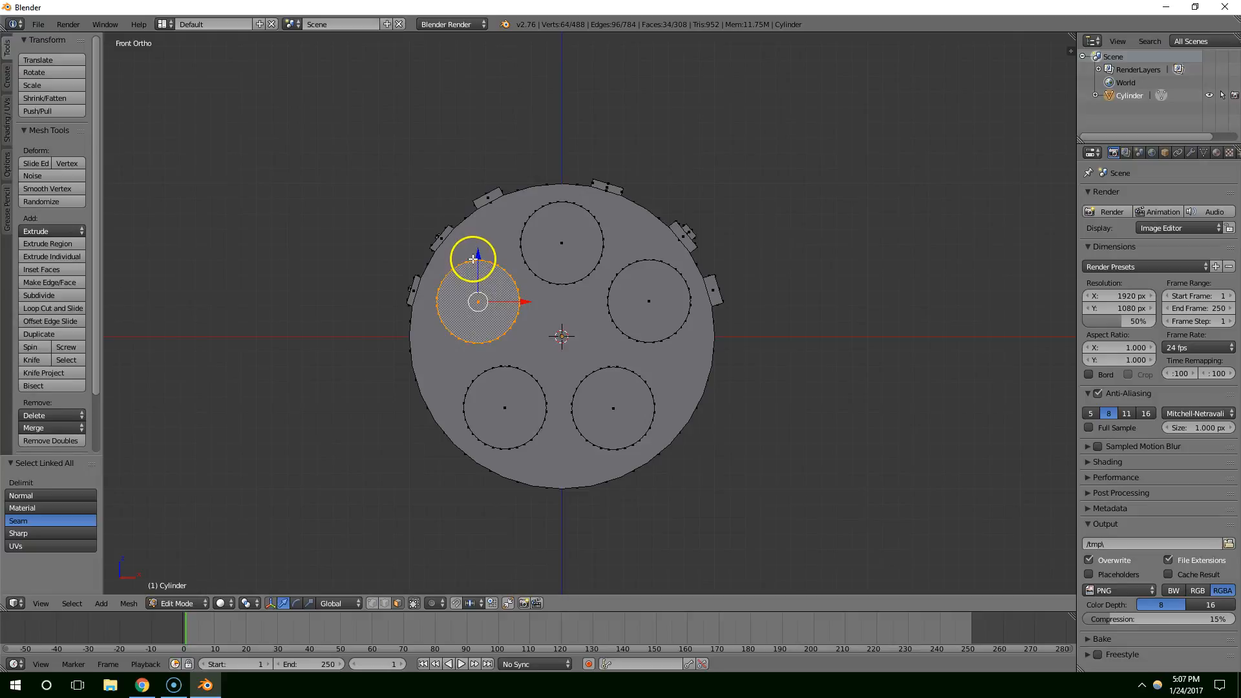
right_click(560, 241)
key("ctrl+l")
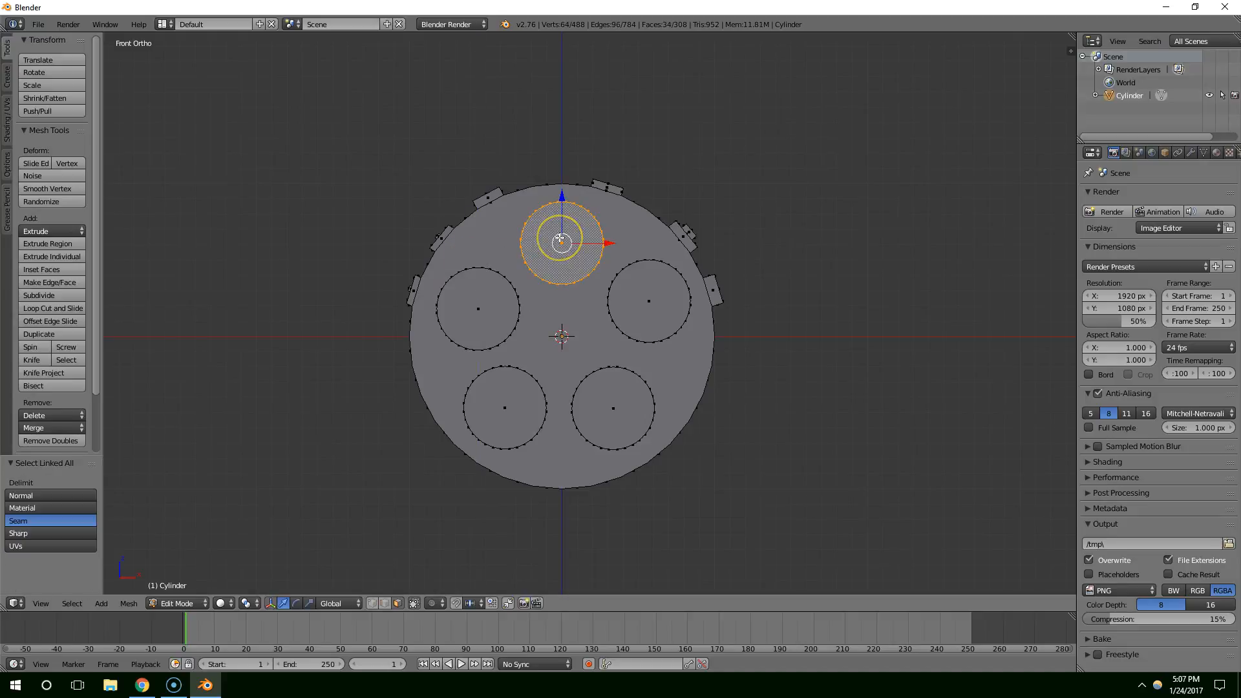
left_click_drag(569, 197, 566, 200)
Select the whole upper-right disc, lower it level with the upper-left one, and leave mesh editing.
right_click(667, 283)
key("ctrl+l")
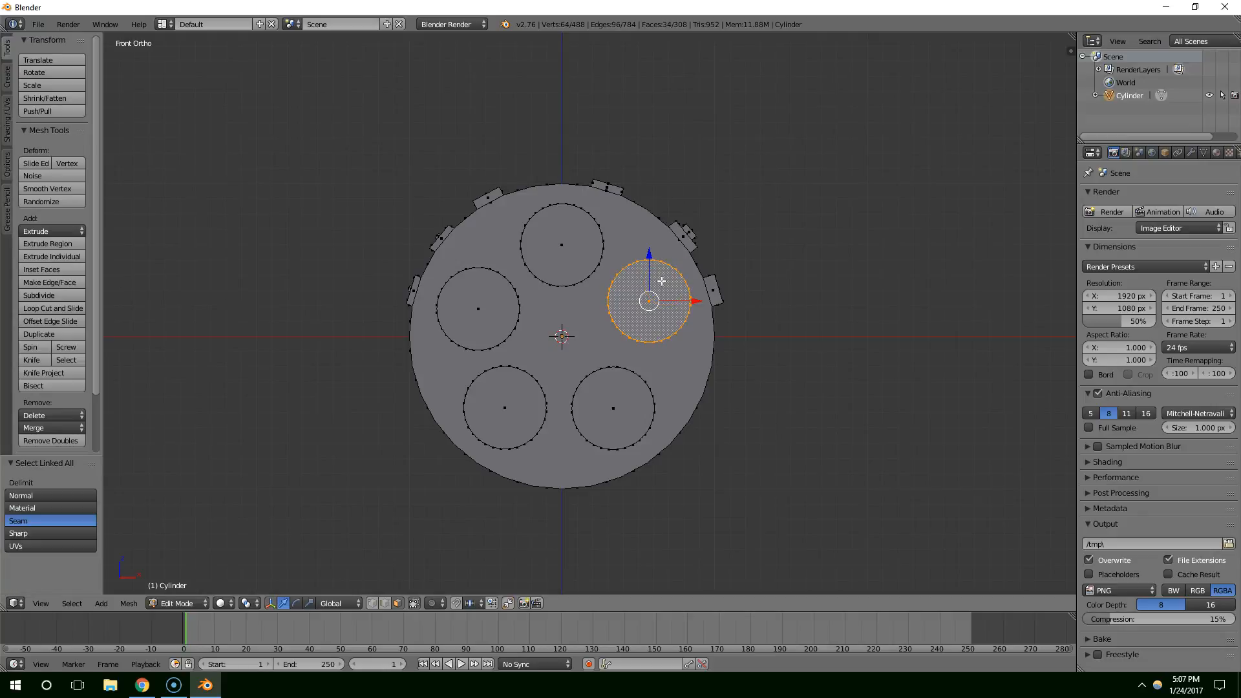
left_click_drag(650, 268, 680, 306)
middle_click_drag(721, 312, 502, 363)
key("Tab")
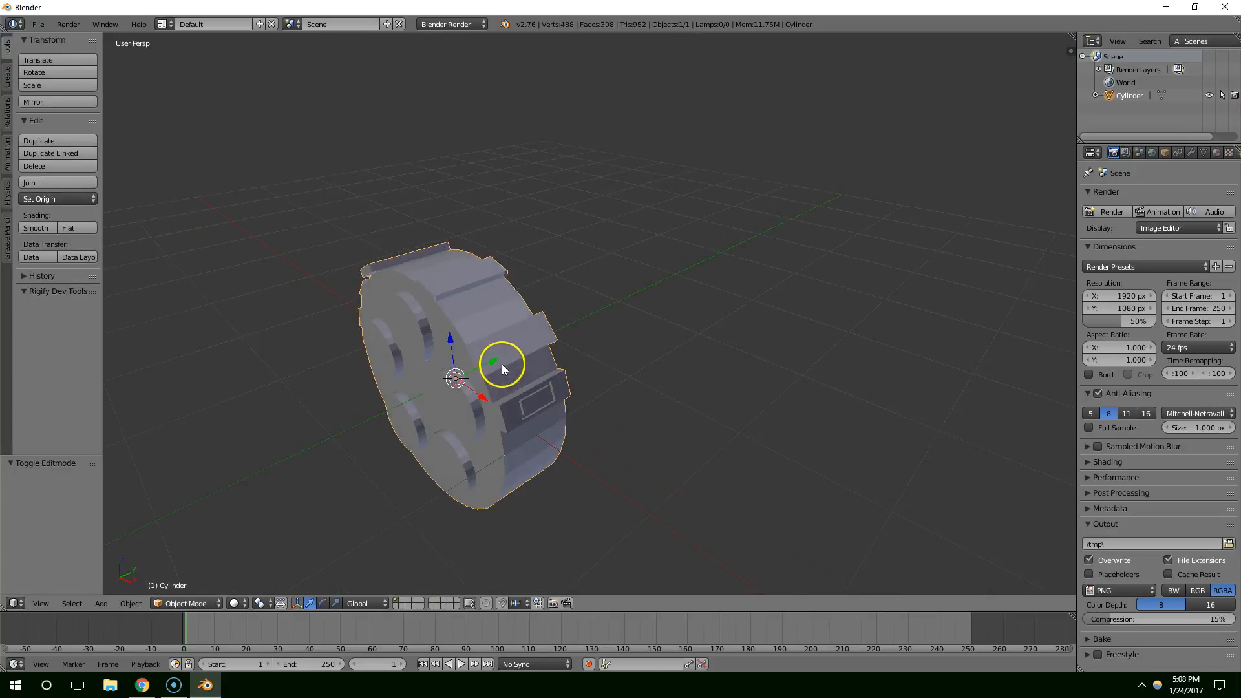
Check the barrel mounts in the reference image in Chrome and return to editing the mesh in Blender.
left_click(150, 688)
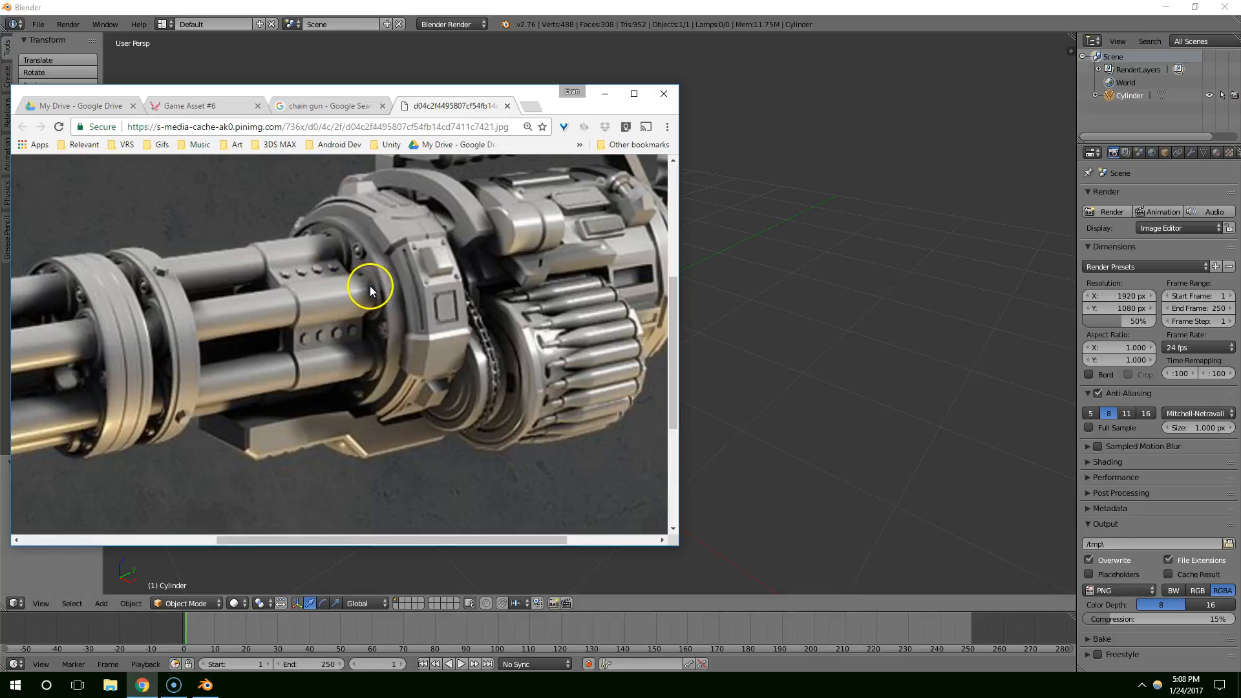
left_click(605, 94)
key("Tab")
Try to inset the front faces of the five barrel discs, and undo the inset.
middle_click_drag(457, 332, 509, 308)
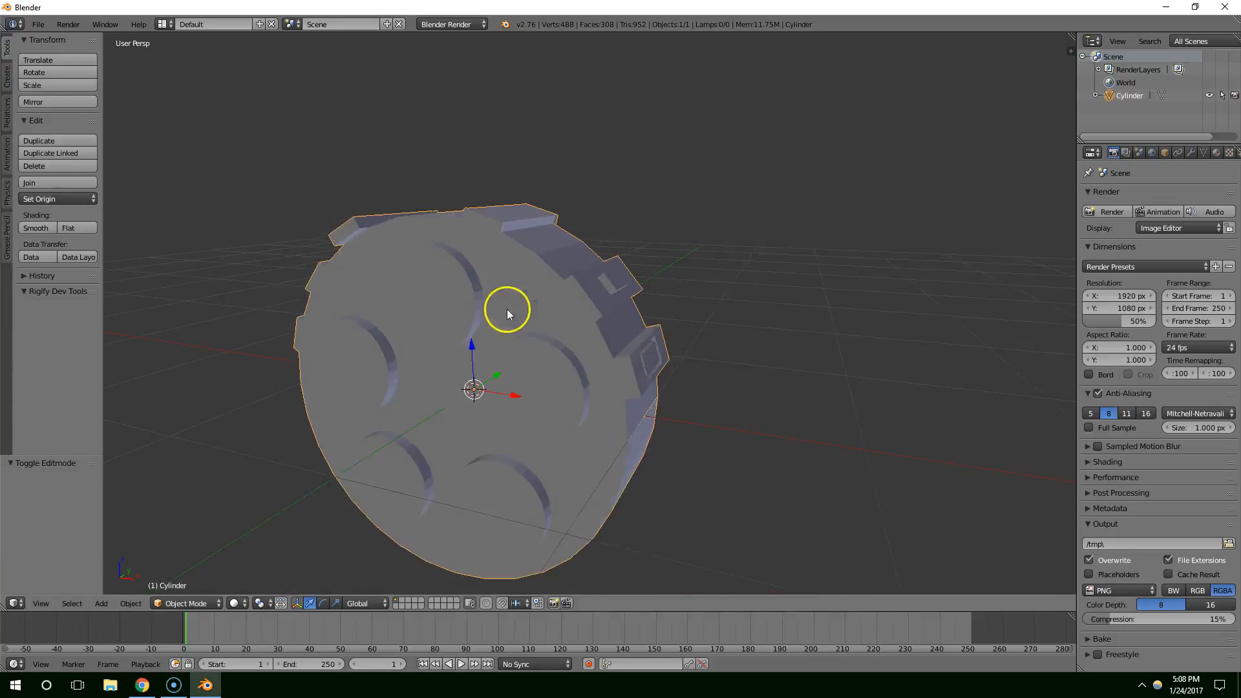
right_click(528, 379)
right_click(463, 318, "shift")
right_click(379, 363, "shift")
right_click(420, 487, "shift")
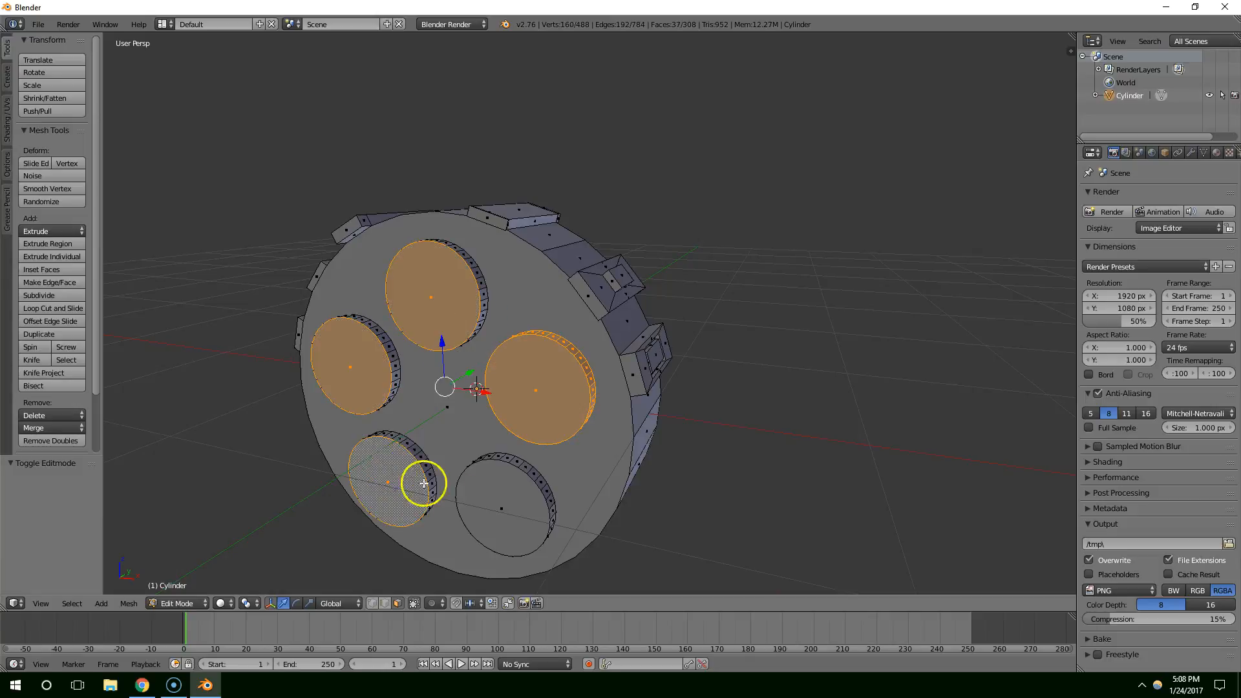
right_click(497, 515, "shift")
key("i")
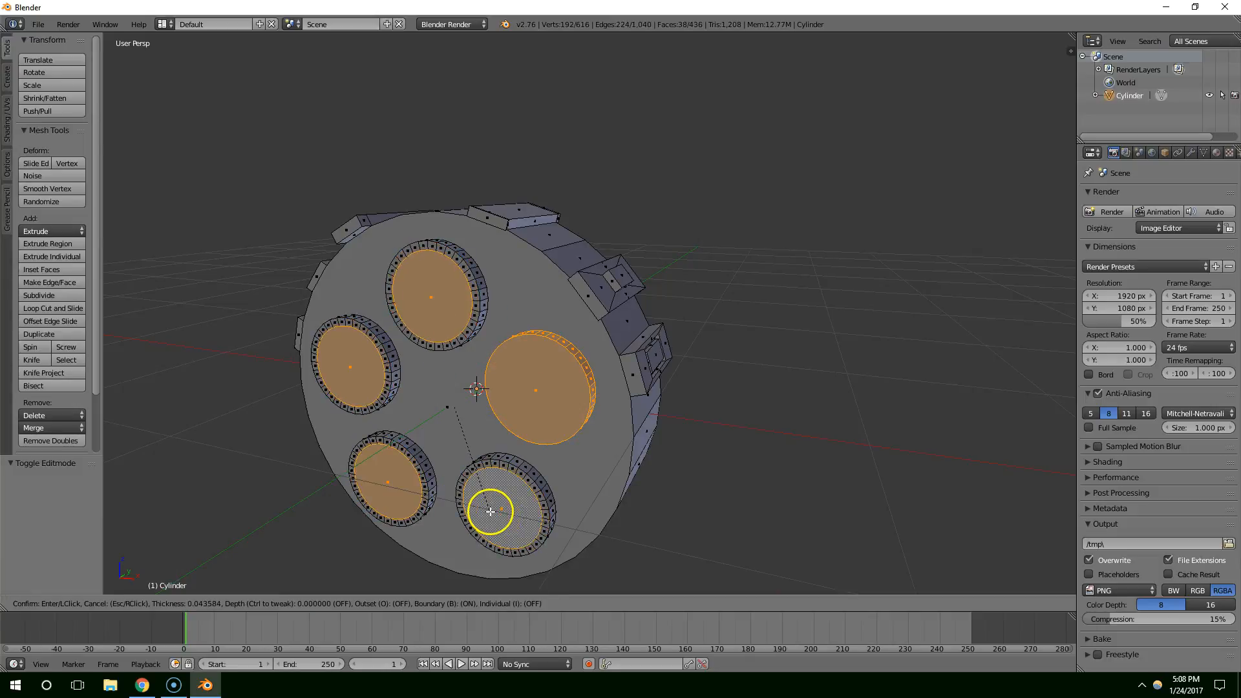
left_click(491, 512)
middle_click_drag(664, 416, 692, 405)
key("ctrl+z")
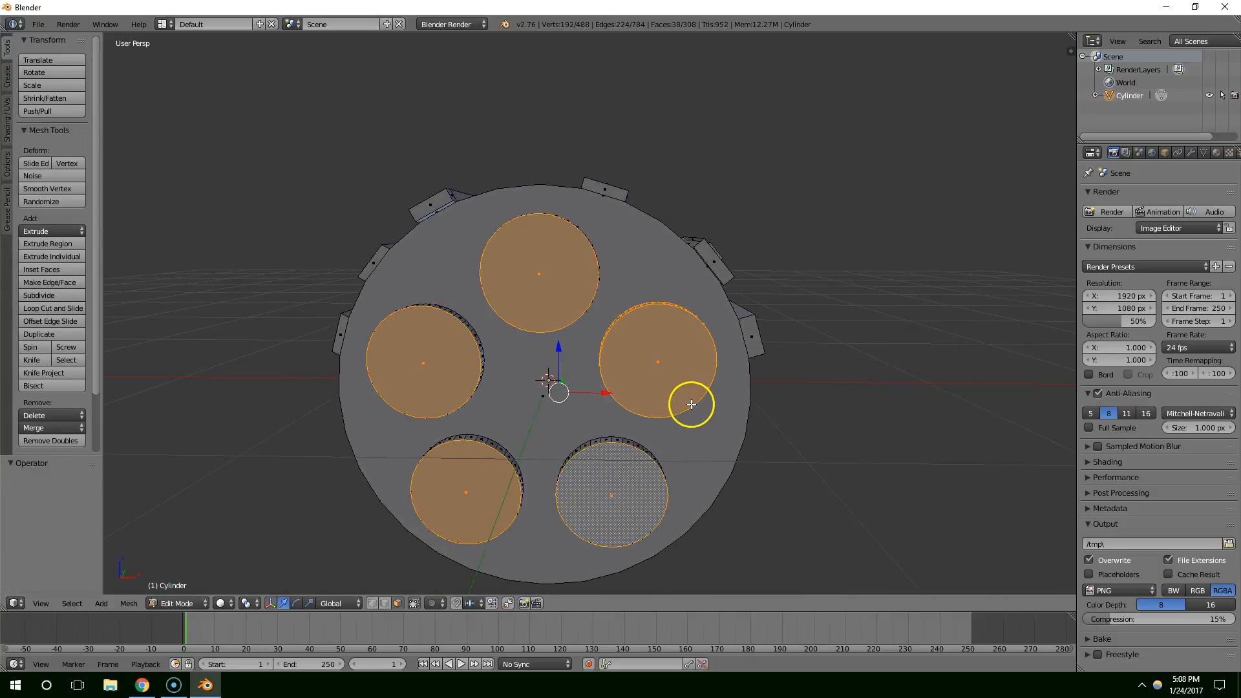
Select only the front faces of the five barrel discs and inset them by about 0.0485.
right_click(650, 377)
right_click(482, 316, "shift")
right_click(427, 369, "shift")
right_click(496, 502, "shift")
right_click(585, 507, "shift")
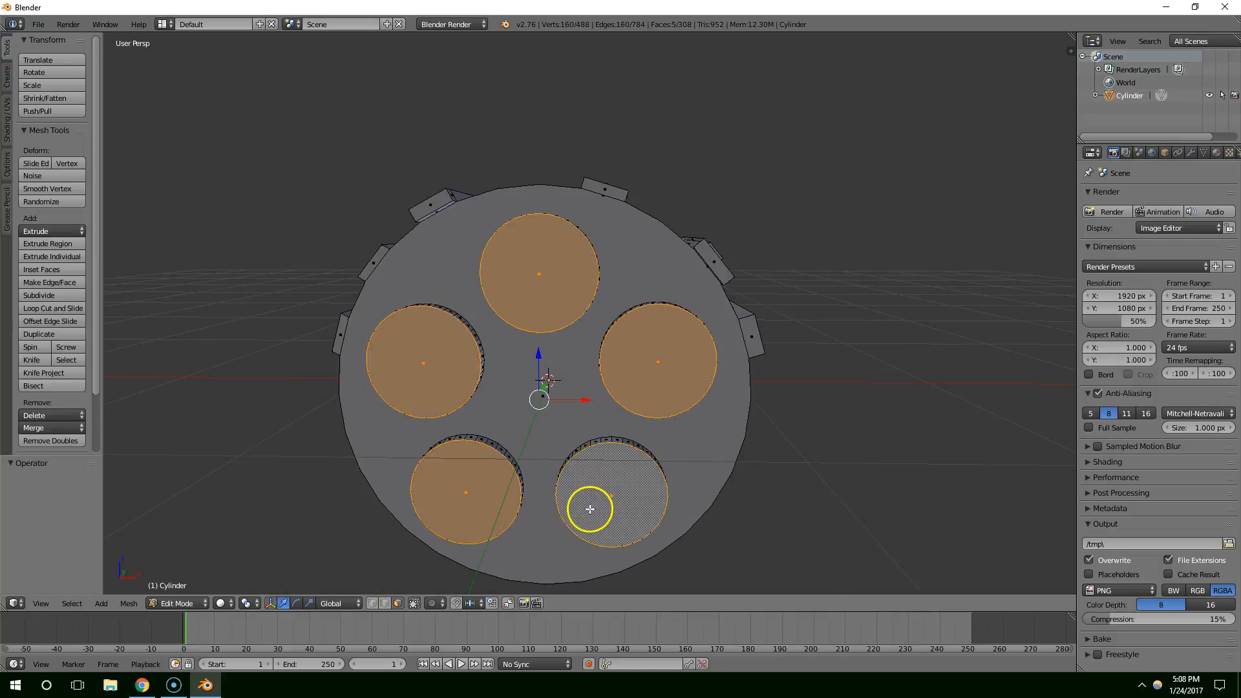
key("i")
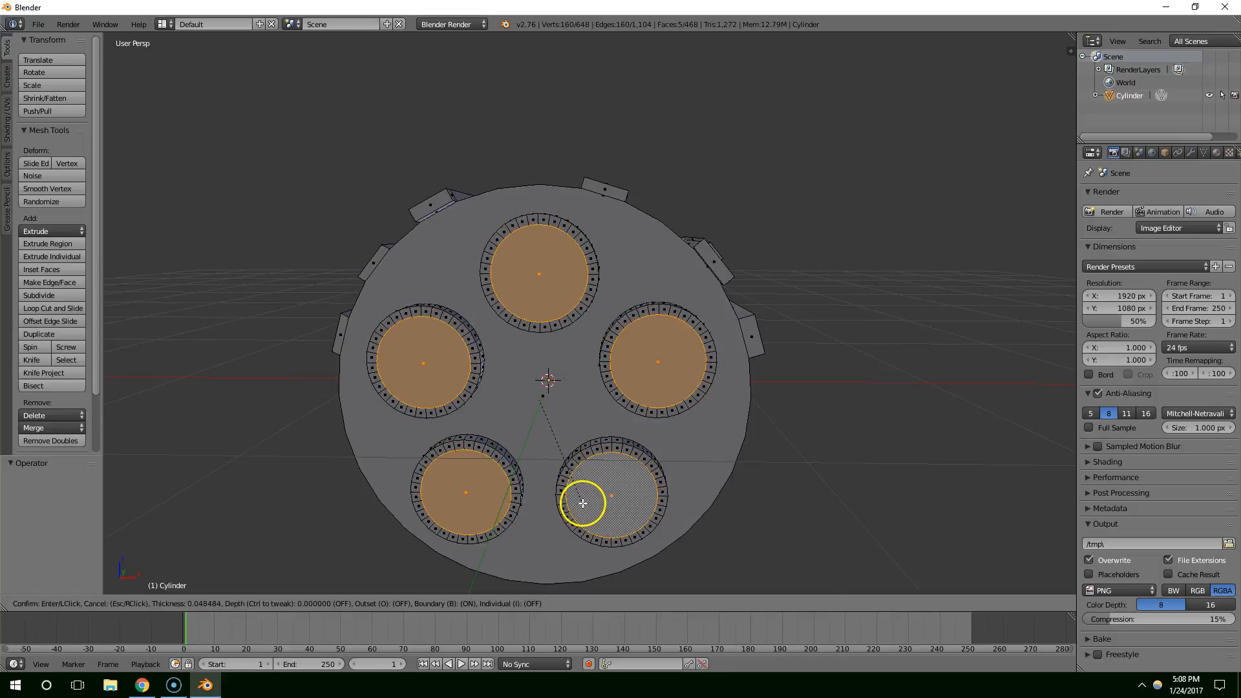
left_click(581, 502)
Extrude the five inset faces about 0.042 inward along Y and inset them again by about 0.031.
middle_click_drag(581, 502, 616, 502)
key("e")
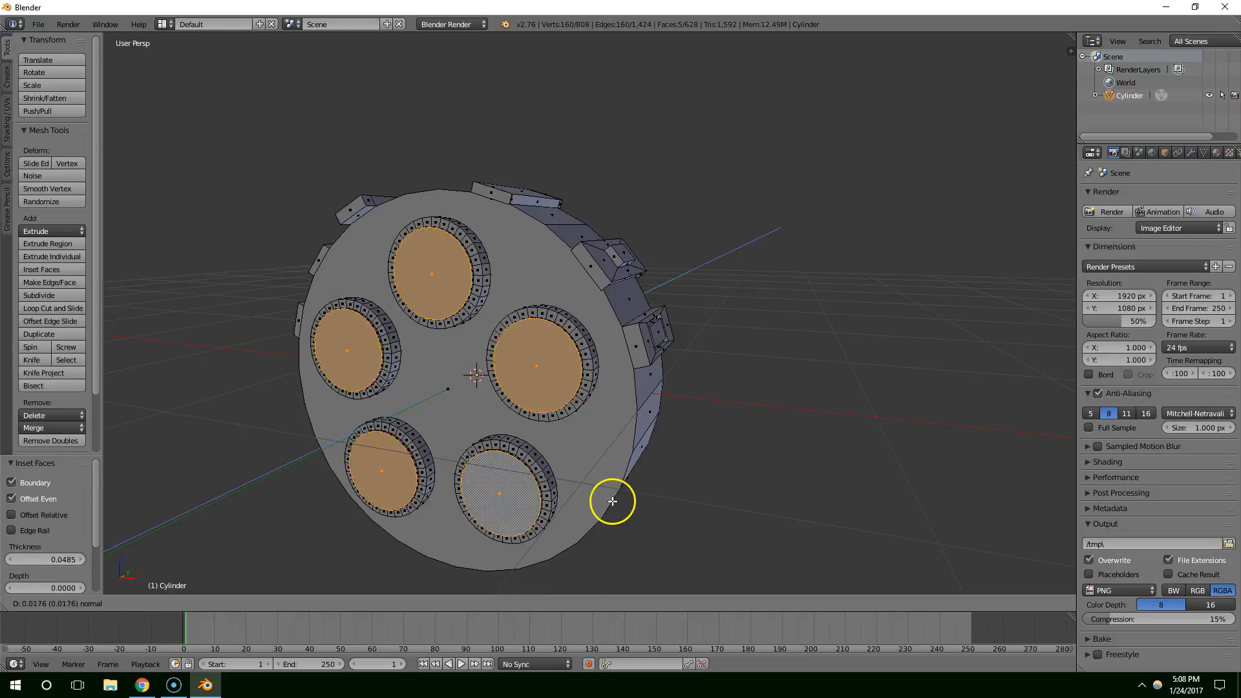
left_click(621, 501)
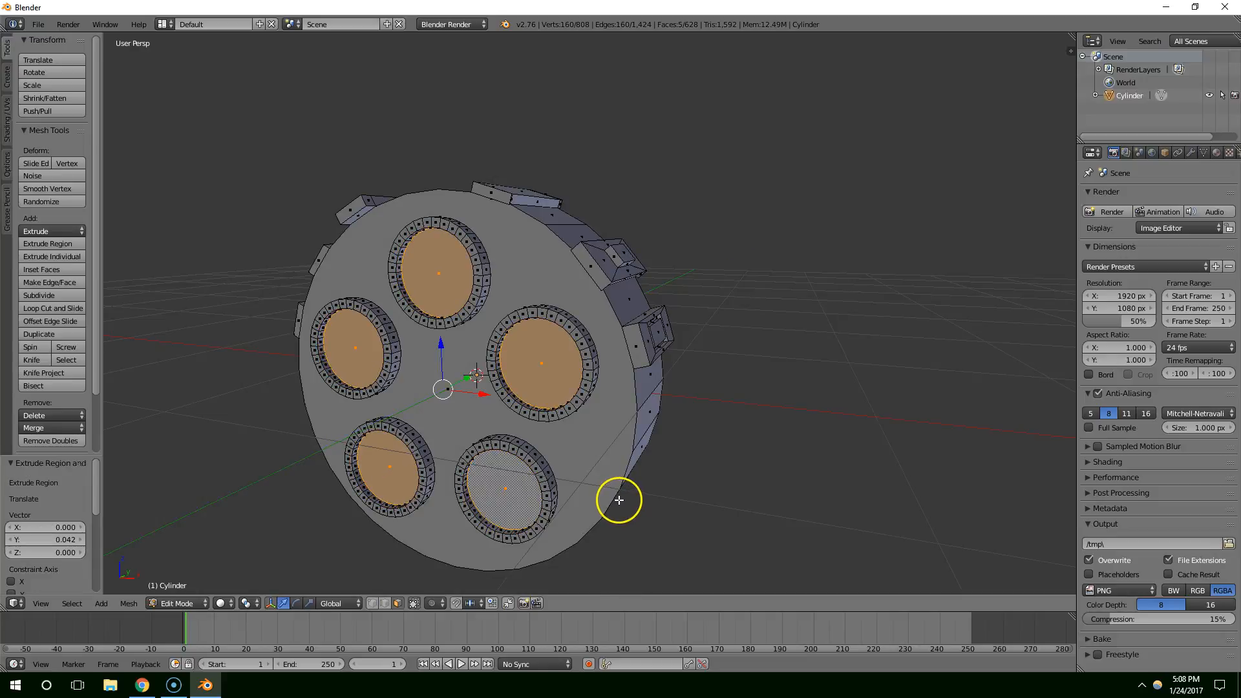
key("i")
left_click(614, 500)
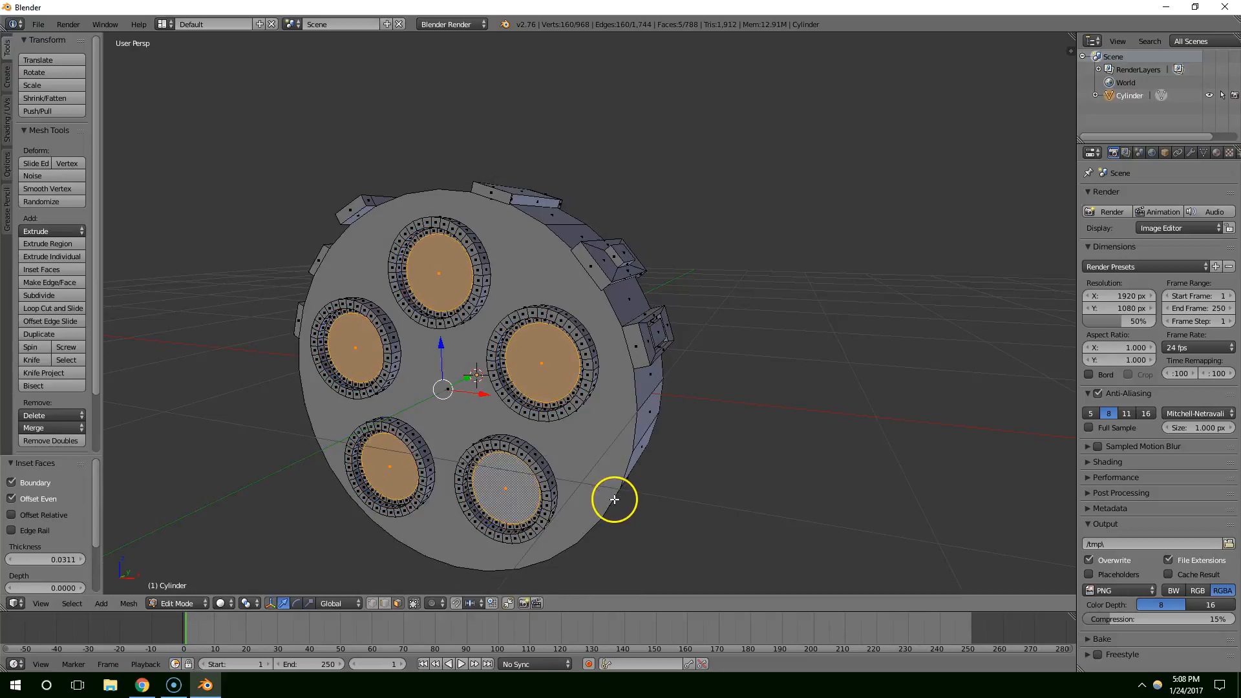
Extrude the five inner faces about 1.318 forward along negative Y to form the barrels.
key("e")
left_click(315, 590)
scroll(572, 514, "down", 3)
middle_click_drag(572, 514, 347, 638)
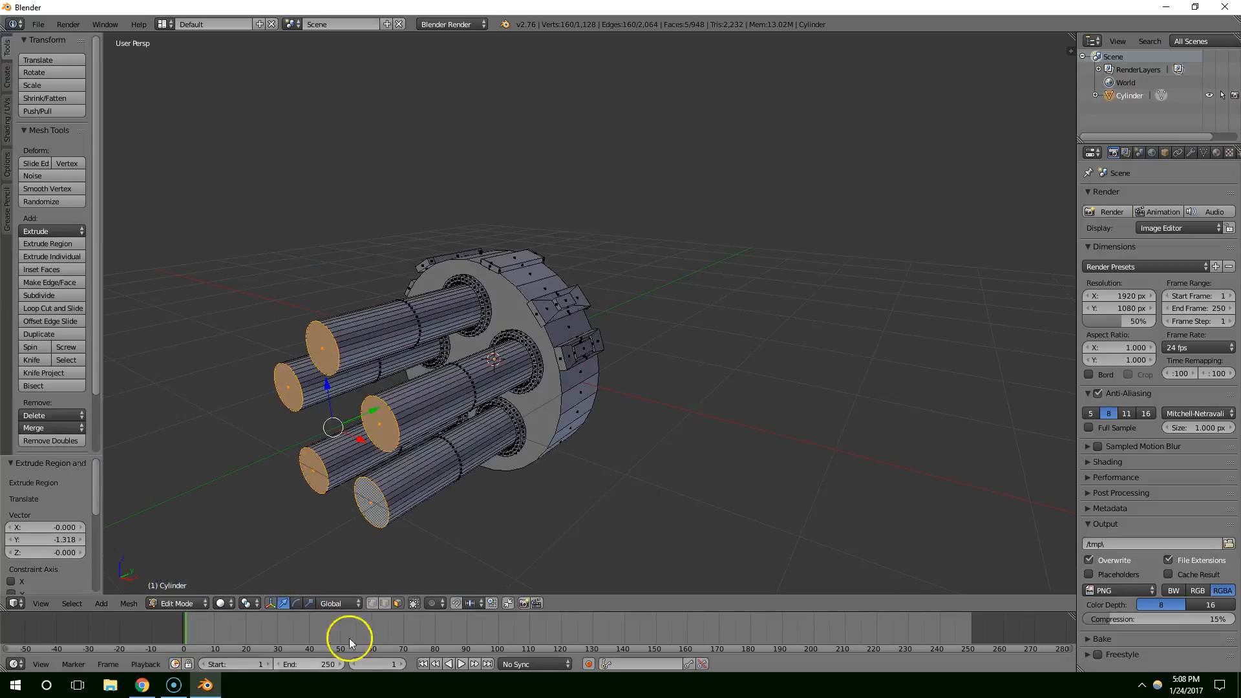
Check the barrel lengths in the reference image and extrude the barrel ends forward another 1.898 or so.
left_click(142, 685)
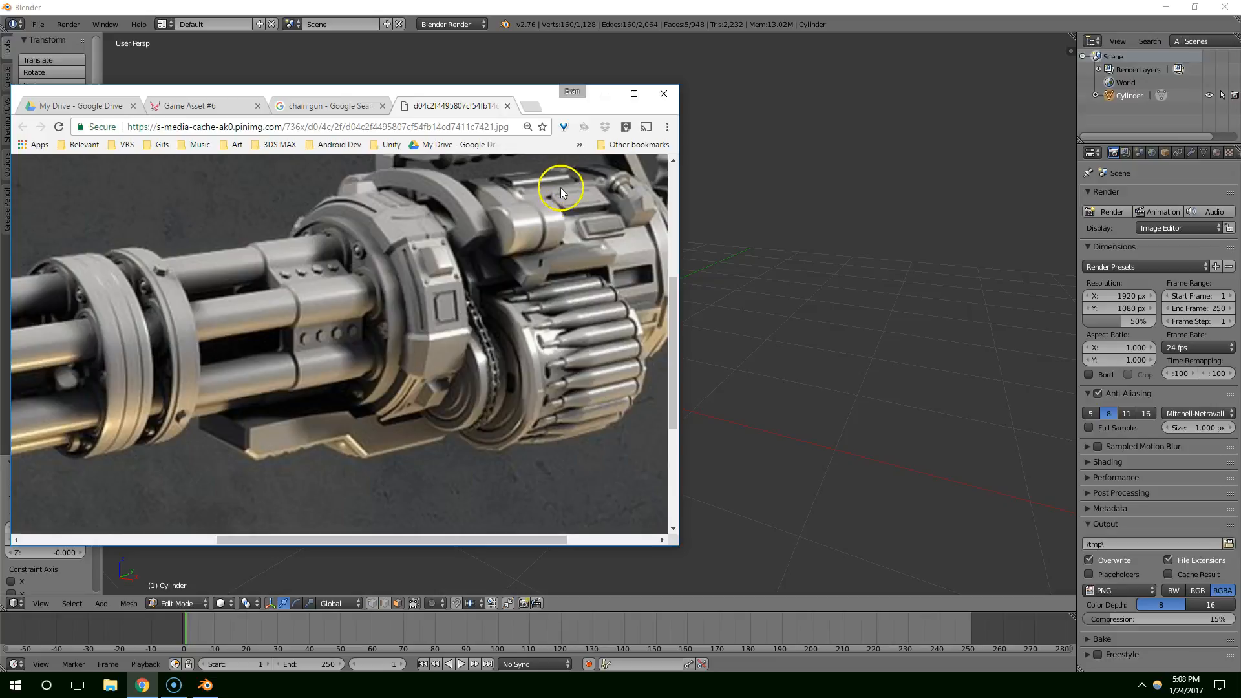
left_click(614, 94)
key("e")
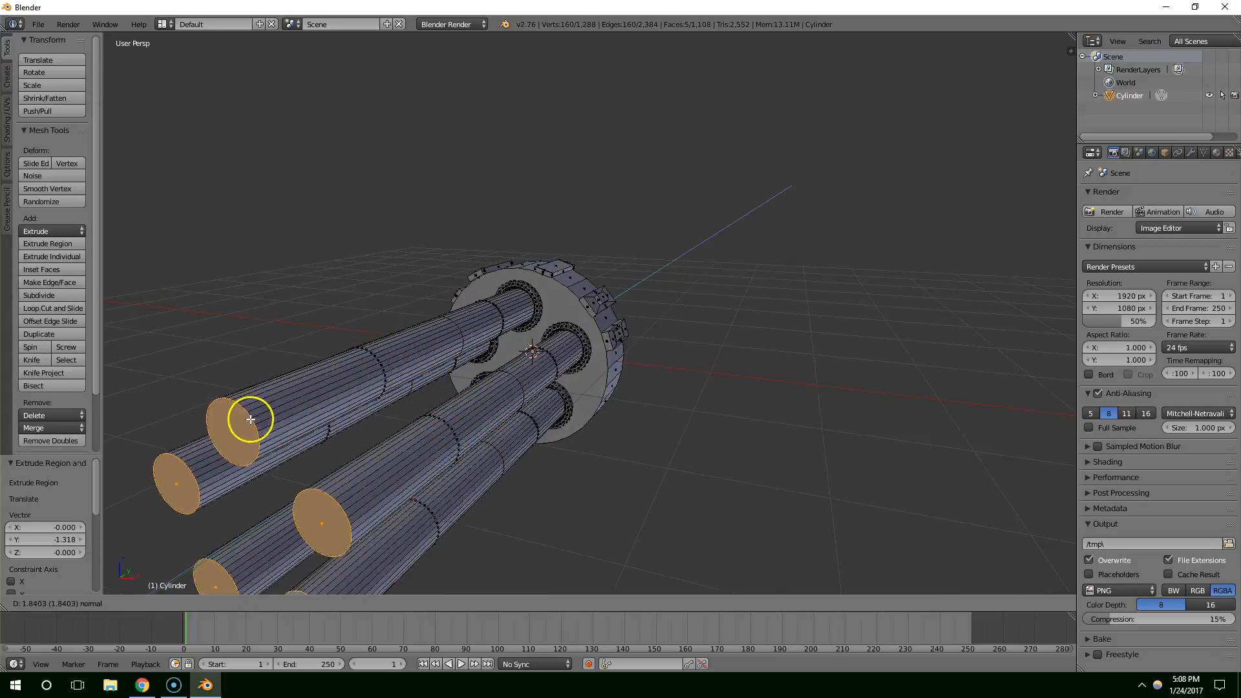
left_click(249, 421)
scroll(590, 405, "down", 3)
middle_click_drag(590, 405, 543, 435)
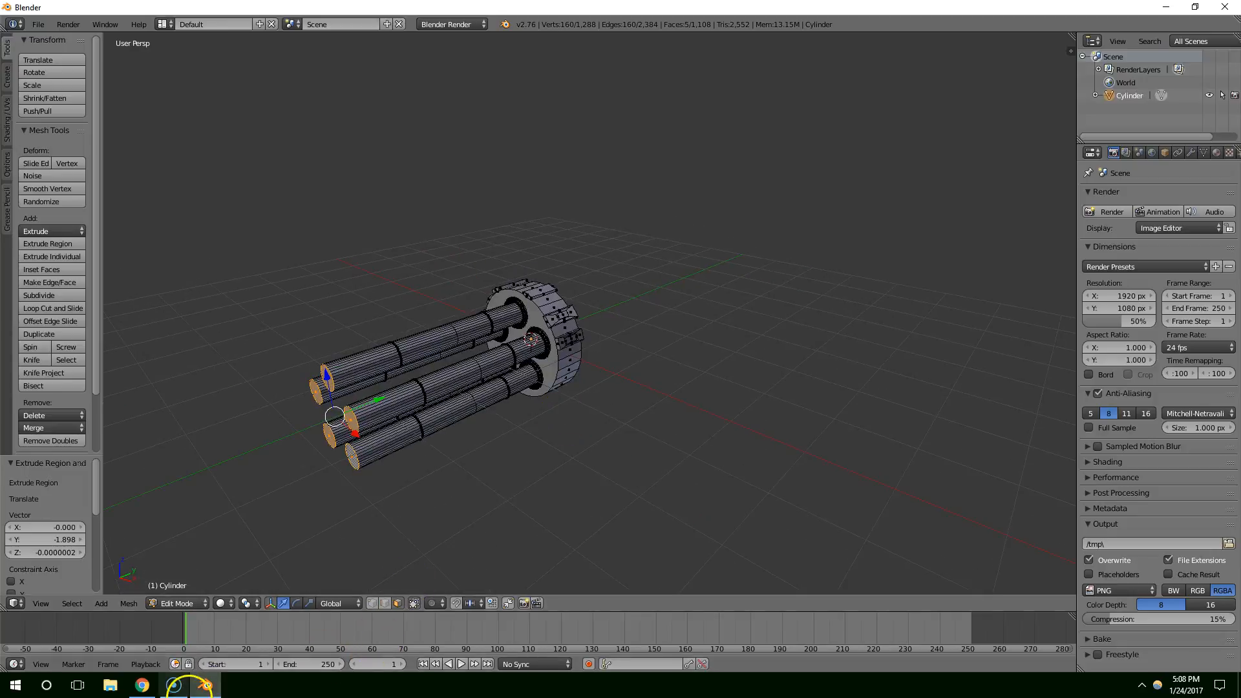
Examine the front barrel section and its clamp rings in the reference image in Chrome.
left_click(145, 685)
scroll(286, 359, "down", 5)
scroll(286, 359, "up", 5)
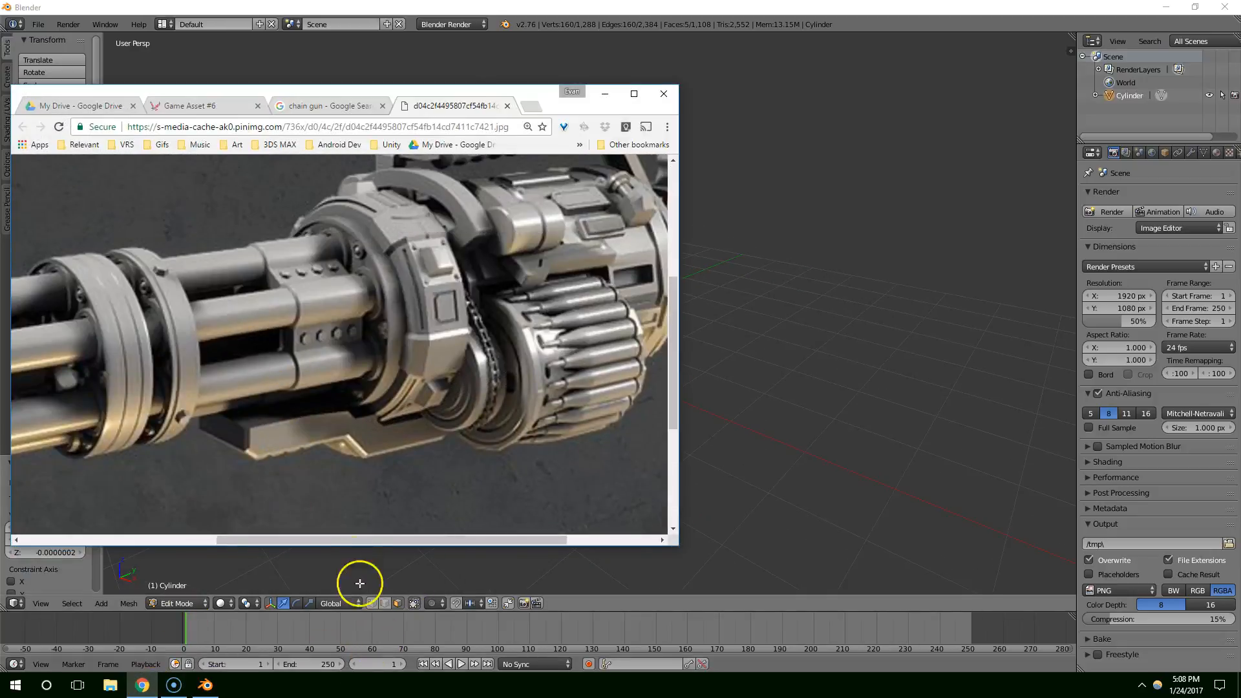
left_click_drag(290, 543, 152, 557)
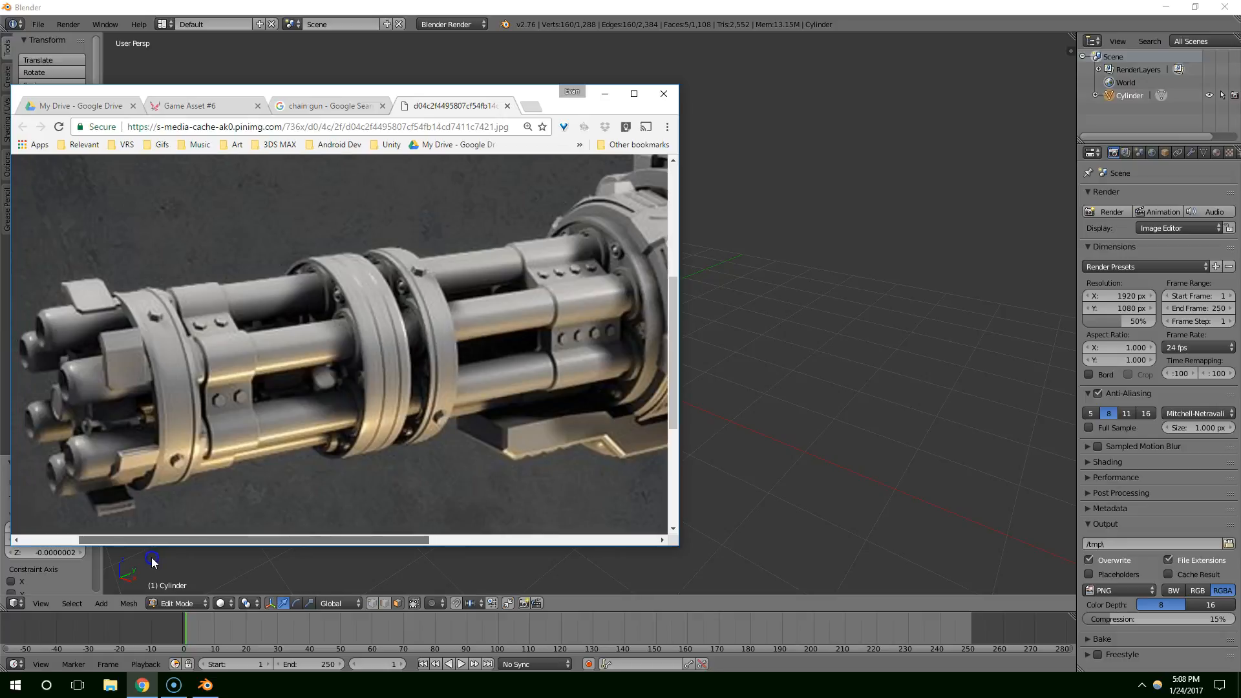
left_click(606, 95)
Try to extrude the housing's large front face, and undo the extrusion.
scroll(545, 327, "up", 1)
right_click(508, 326)
right_click(519, 322)
scroll(519, 322, "up", 1)
mouse_move(519, 322)
middle_mouse_down()
mouse_move(543, 310)
mouse_move(518, 309)
middle_mouse_up()
key("e")
key("Escape")
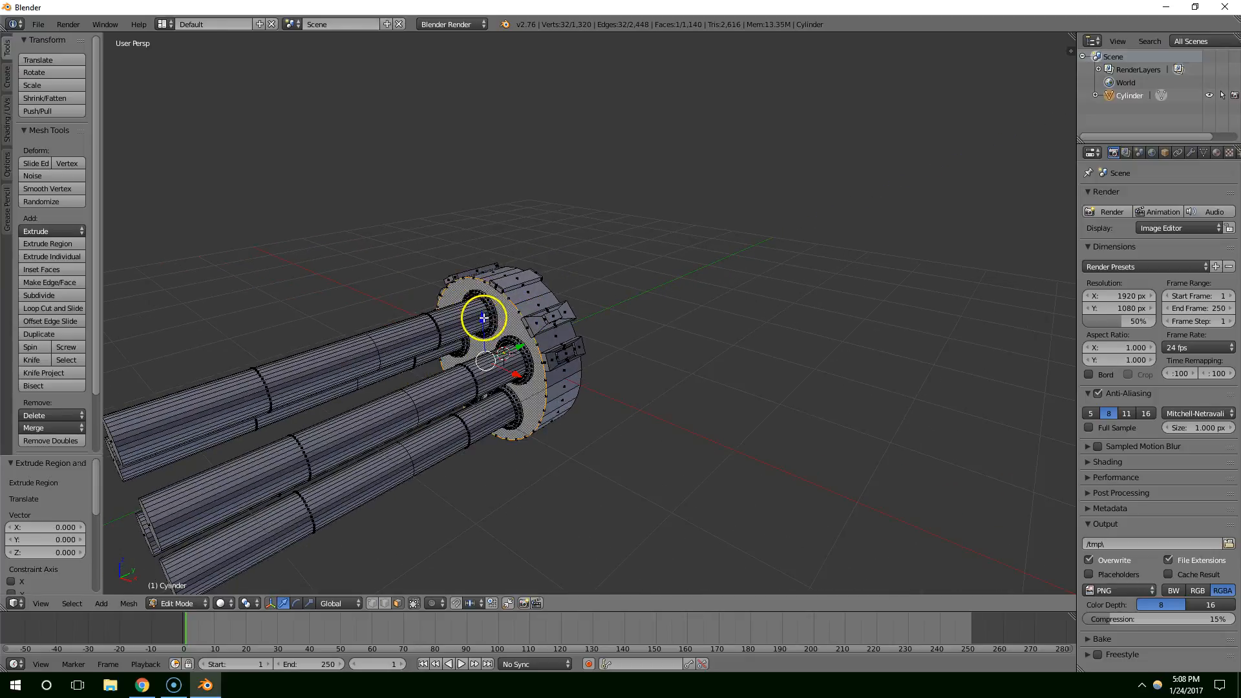
key("ctrl+z")
Try duplicating the housing's front face 1.258 forward along Y and extruding it into a ring, and undo both.
key("e")
key("y")
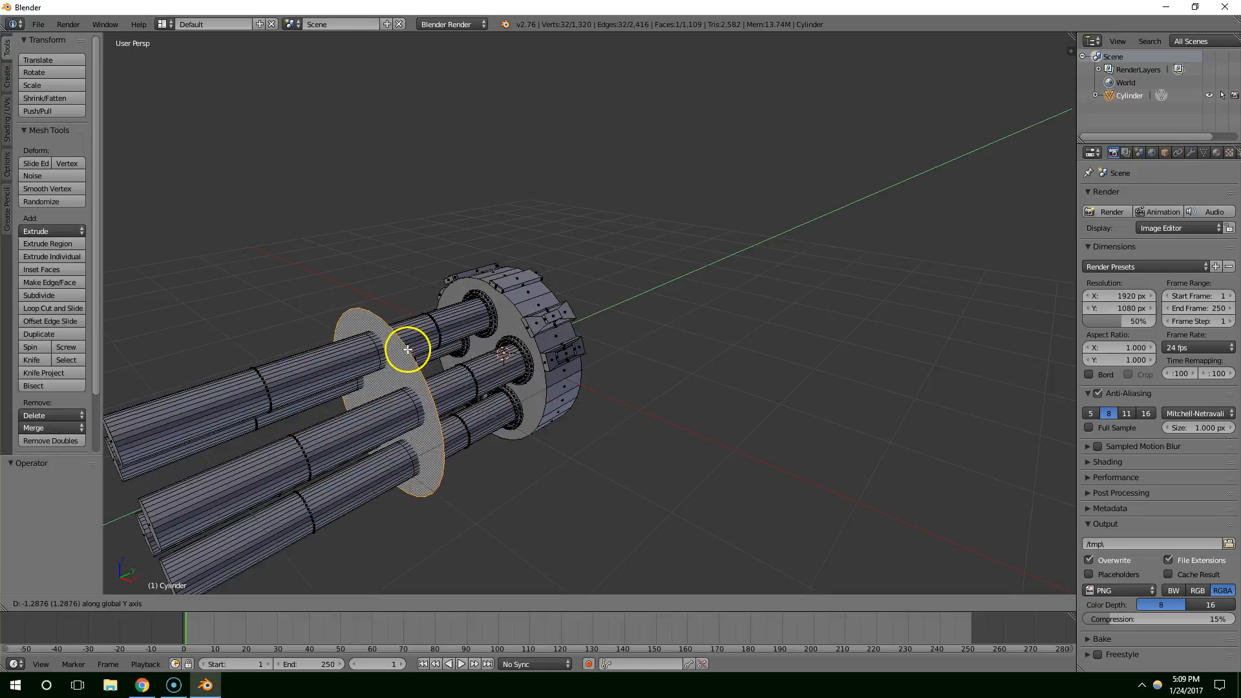
left_click(404, 351)
left_click(142, 685)
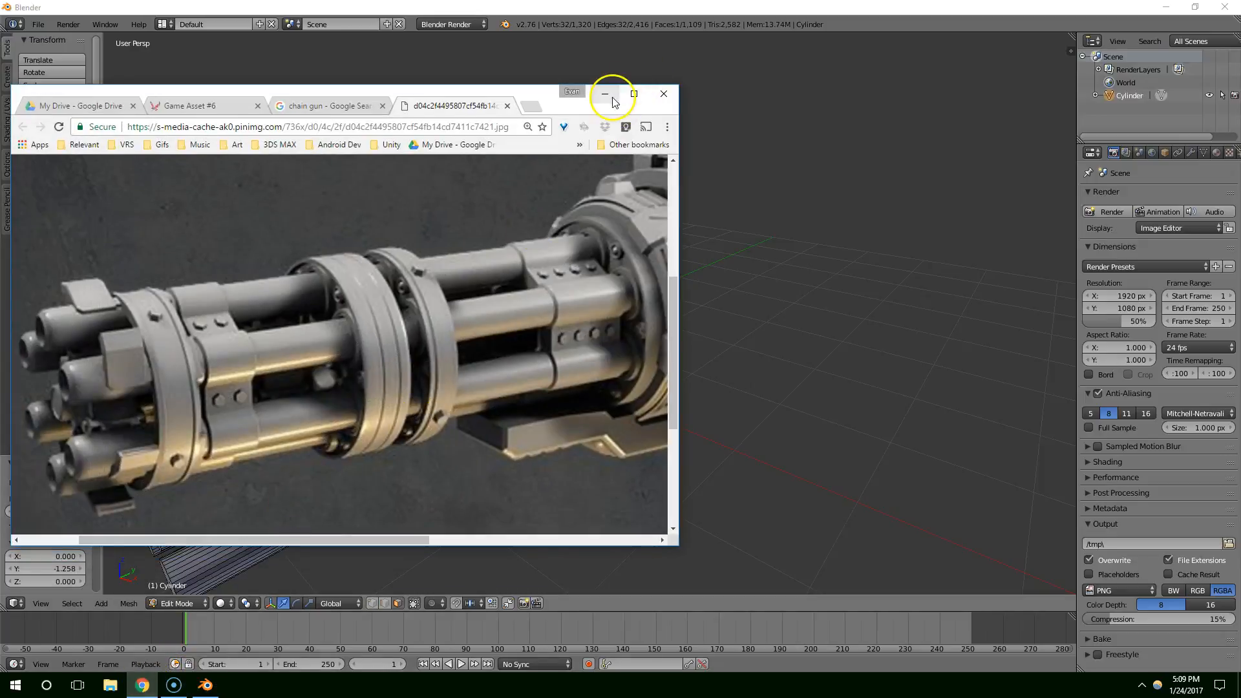
left_click(605, 95)
key("e")
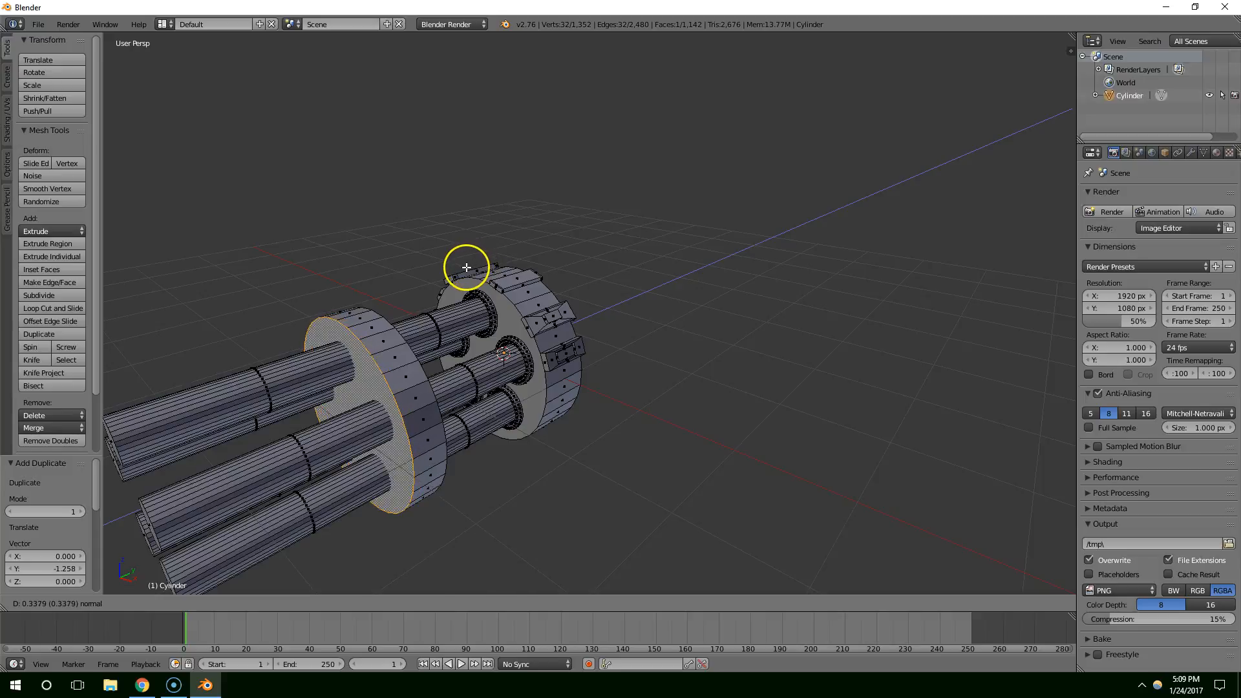
left_click(467, 267)
key("ctrl+z")
key("ctrl+z")
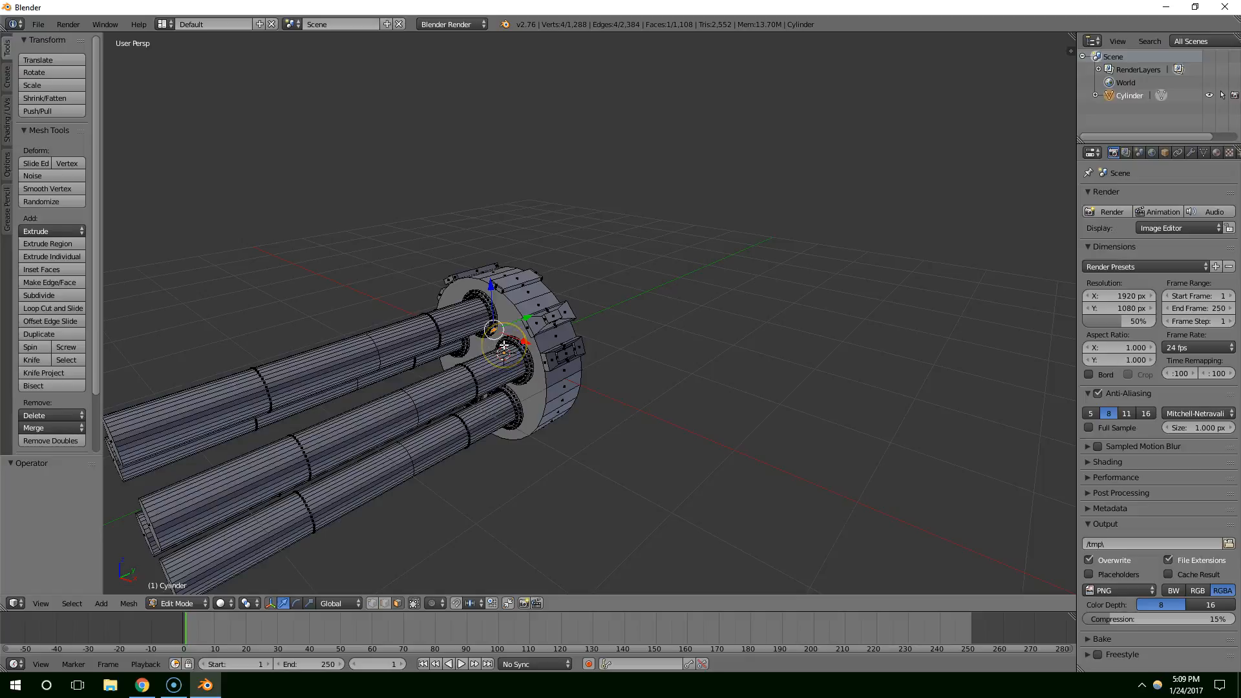
Select the whole linked housing with its rim blocks and duplicate it 1.521 forward along negative Y.
key("ctrl+l")
right_click(529, 321)
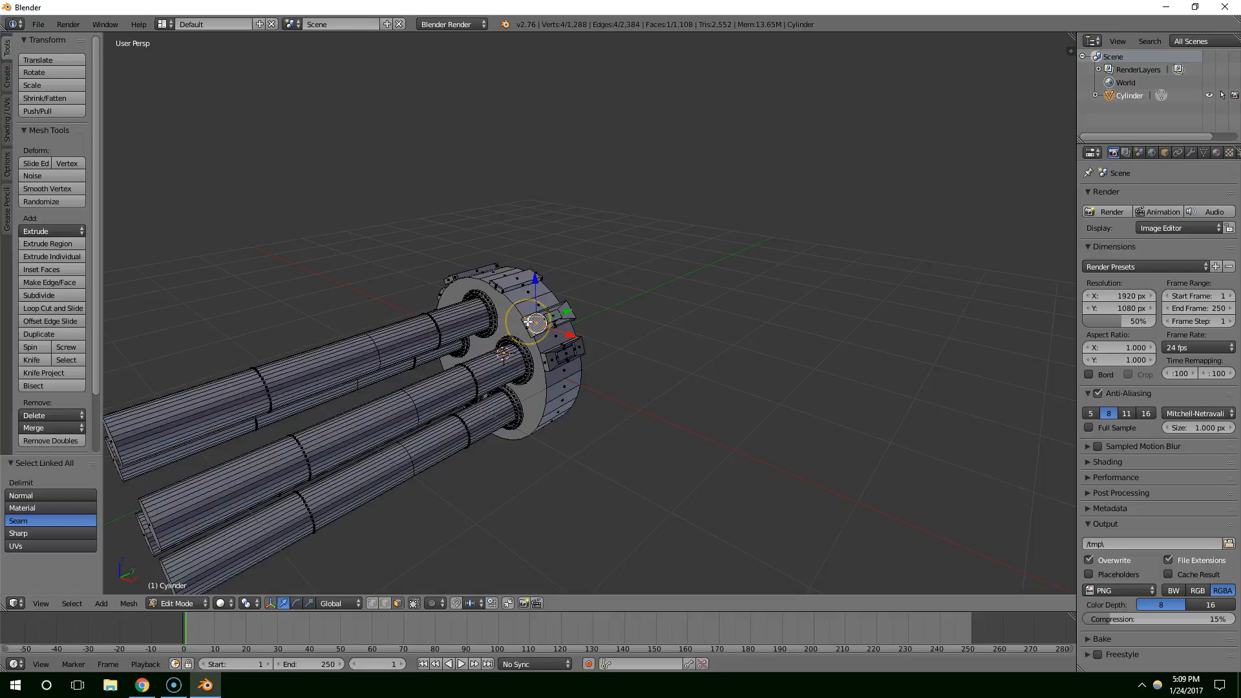
key("ctrl+l")
key("shift+d")
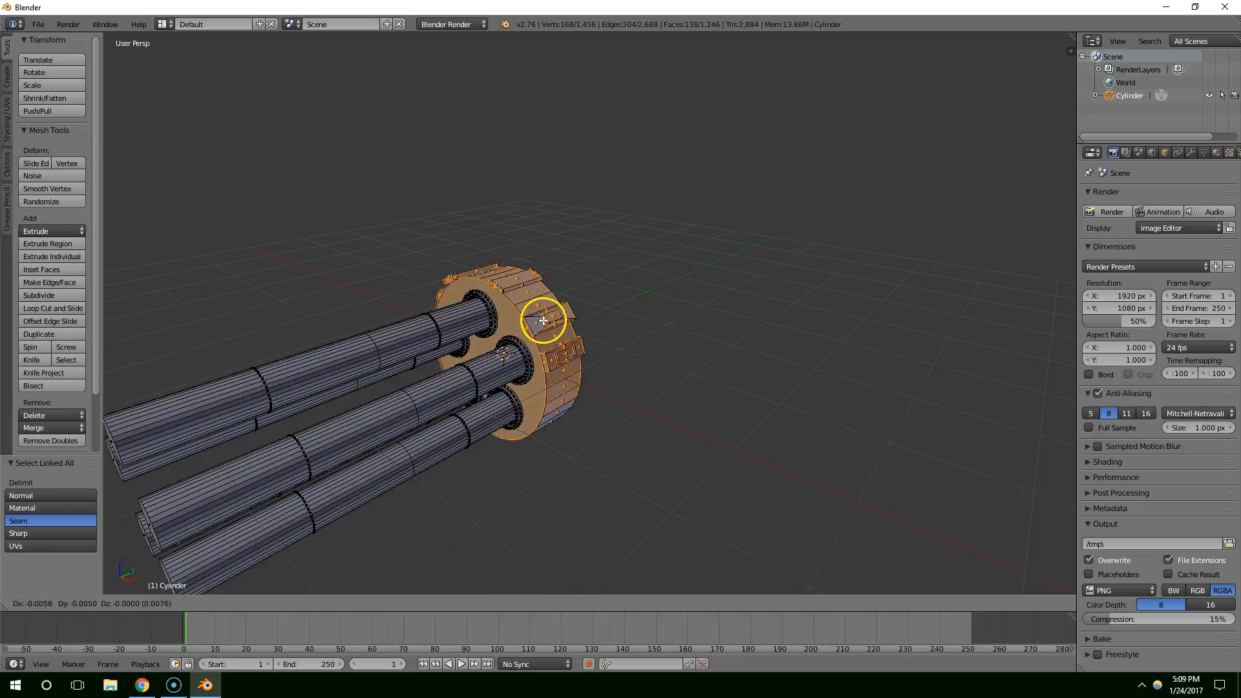
key("y")
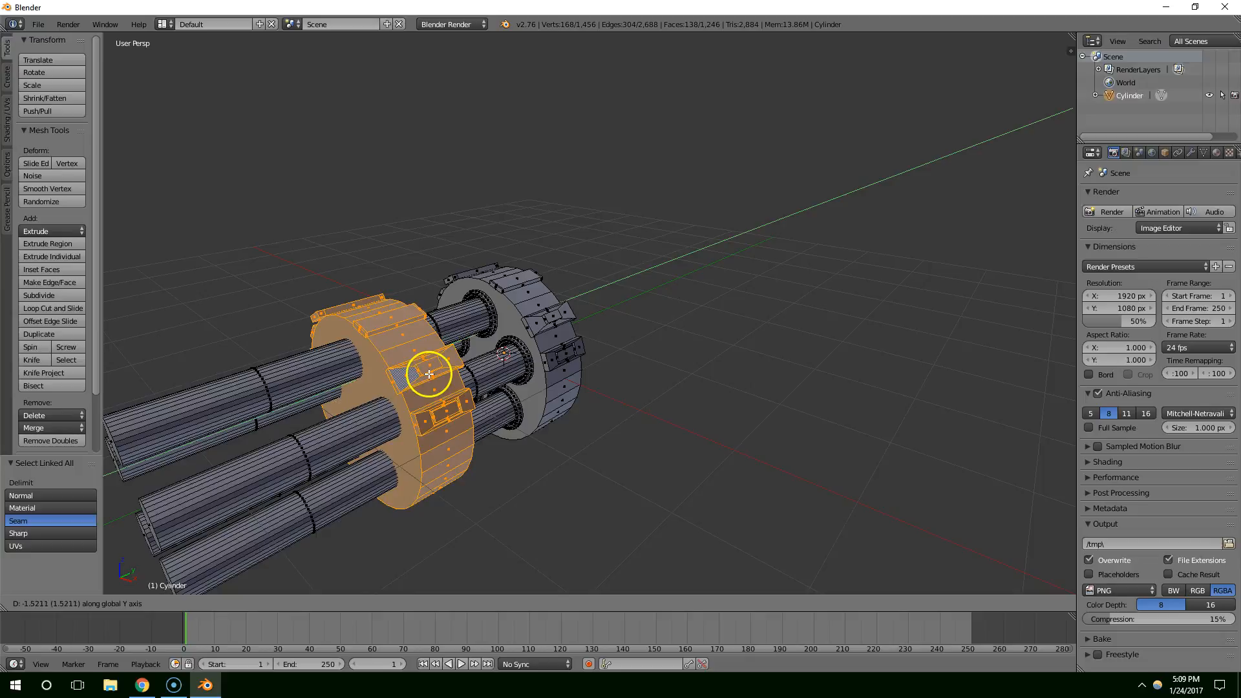
left_click(429, 373)
Scale the duplicated housing down and nudge it into position around the barrels.
key("s")
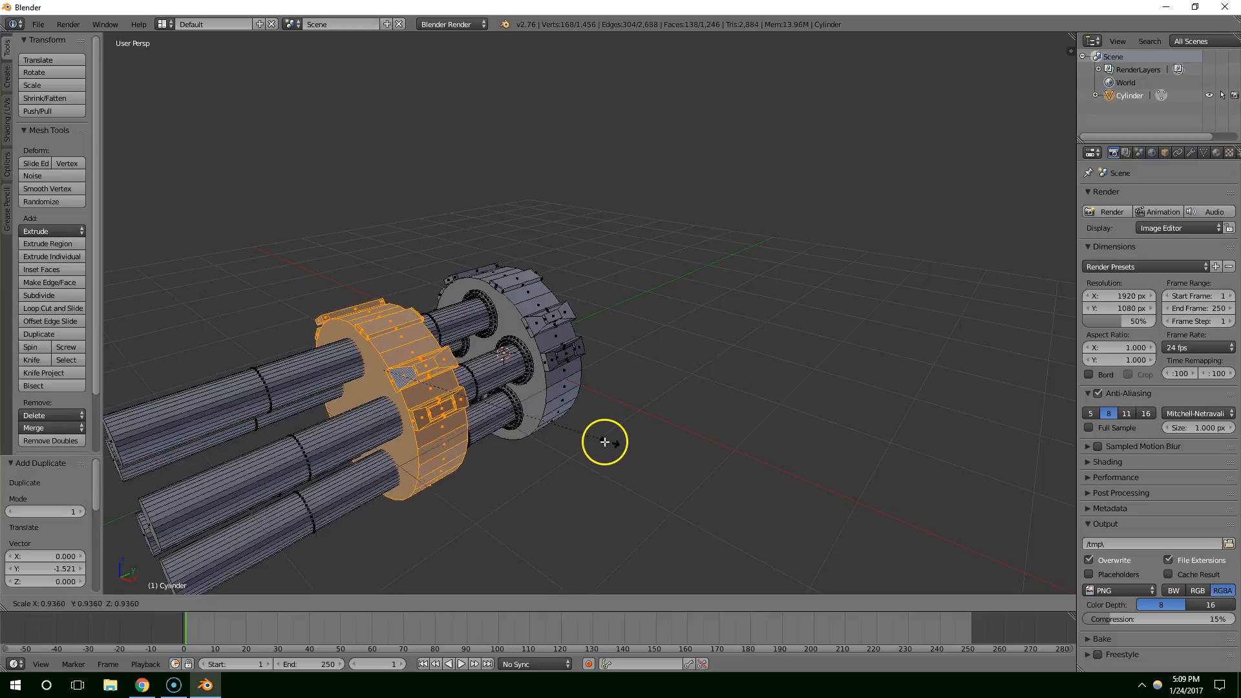
left_click(576, 435)
middle_click_drag(576, 435, 546, 264)
left_click_drag(609, 252, 609, 263)
middle_click_drag(610, 263, 614, 332)
left_click_drag(613, 332, 614, 335)
mouse_move(614, 336)
middle_mouse_down()
mouse_move(538, 330)
mouse_move(582, 355)
mouse_move(634, 352)
mouse_move(504, 343)
mouse_move(446, 360)
mouse_move(522, 356)
mouse_move(511, 355)
middle_mouse_up()
Rotate the duplicated clamp ring -136.361° around the global Y axis.
key("Tab")
key("Tab")
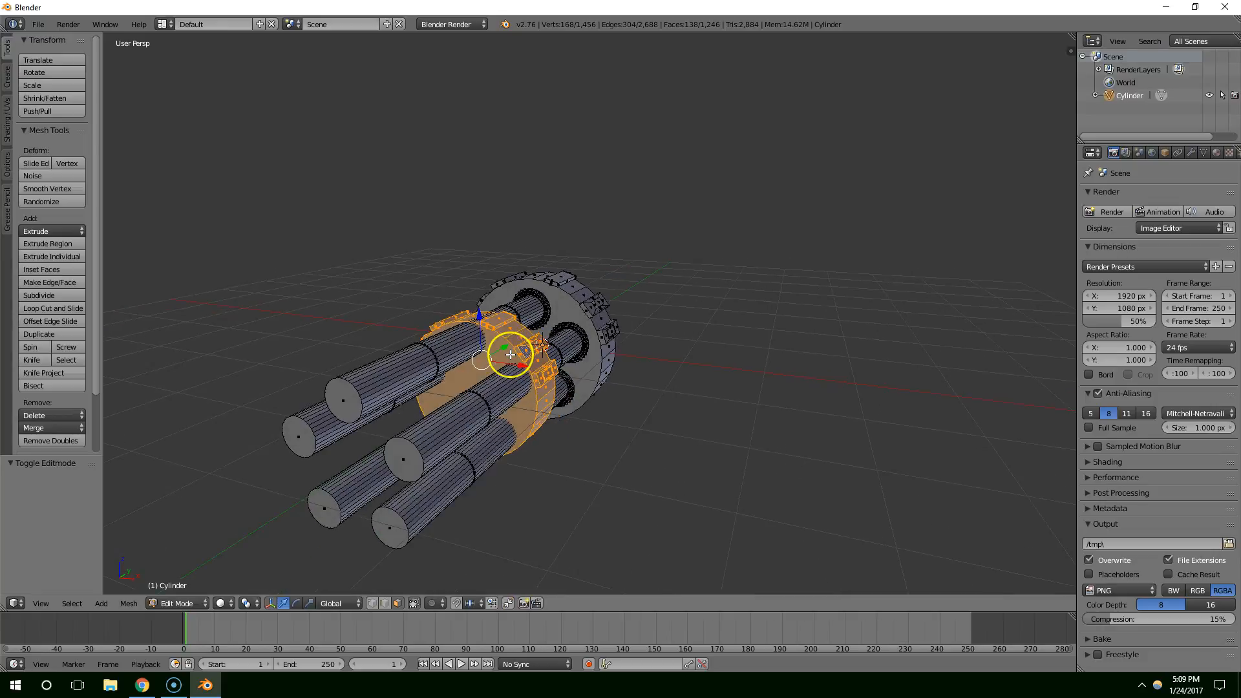
key("r")
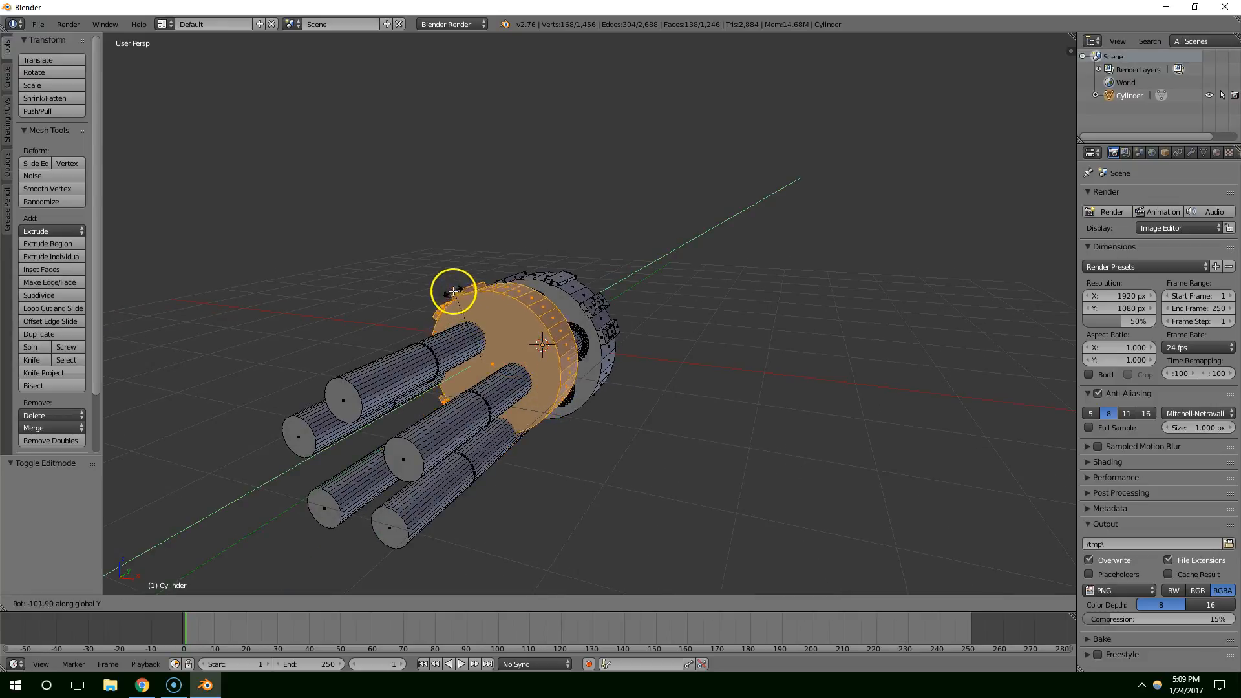
left_click(225, 199)
Recenter the rotated clamp ring around the barrels, moving it -0.481 along Z and about -0.2 along X.
middle_click_drag(261, 214, 557, 308)
key("g")
key("z")
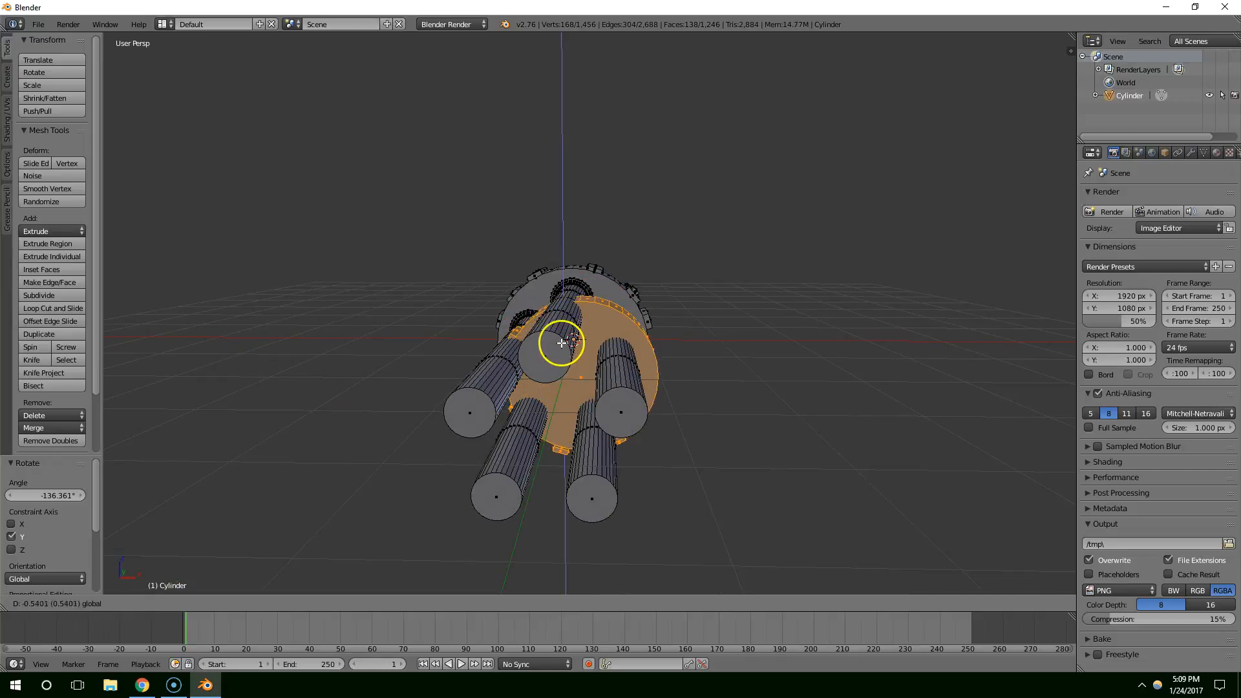
left_click(560, 338)
key("g")
key("x")
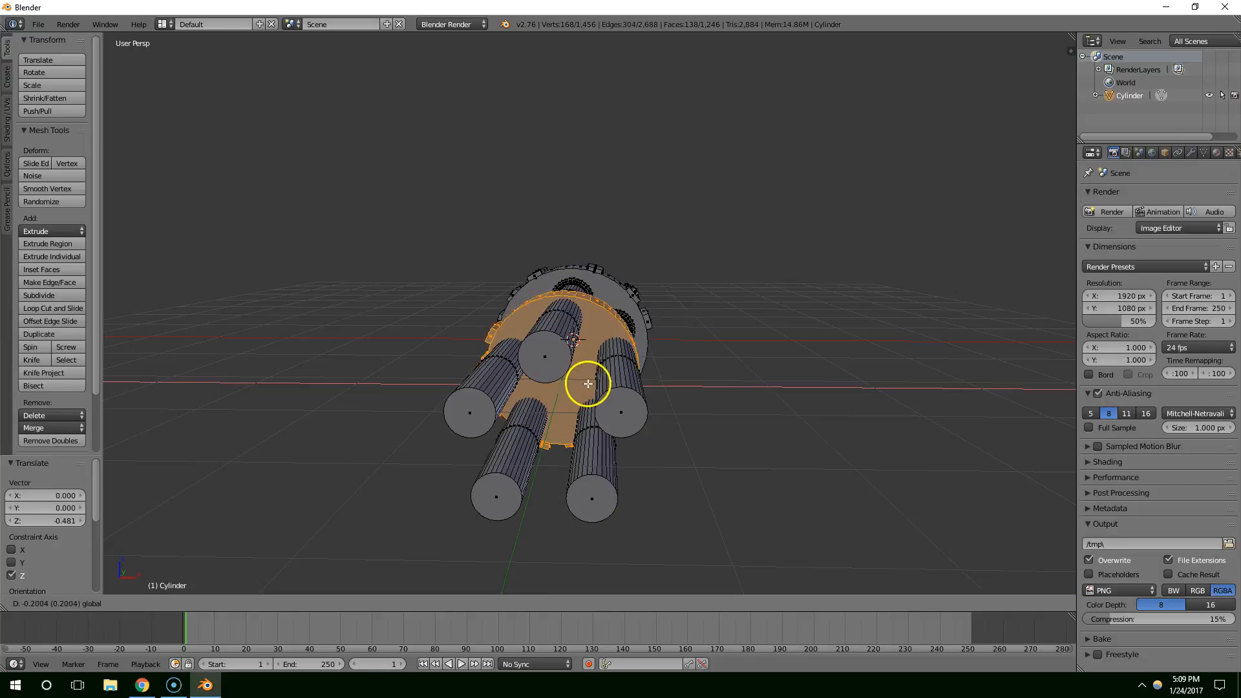
left_click(592, 384)
middle_click_drag(592, 384, 614, 331)
left_click_drag(619, 318, 616, 319)
middle_click_drag(687, 316, 577, 373)
Compare the clamp ring's shape and position with the bands in the chain gun reference image.
key("Tab")
mouse_move(502, 363)
middle_mouse_down()
mouse_move(521, 368)
mouse_move(529, 304)
mouse_move(552, 361)
mouse_move(484, 355)
middle_mouse_up()
middle_click_drag(345, 554, 169, 660)
left_click(143, 685)
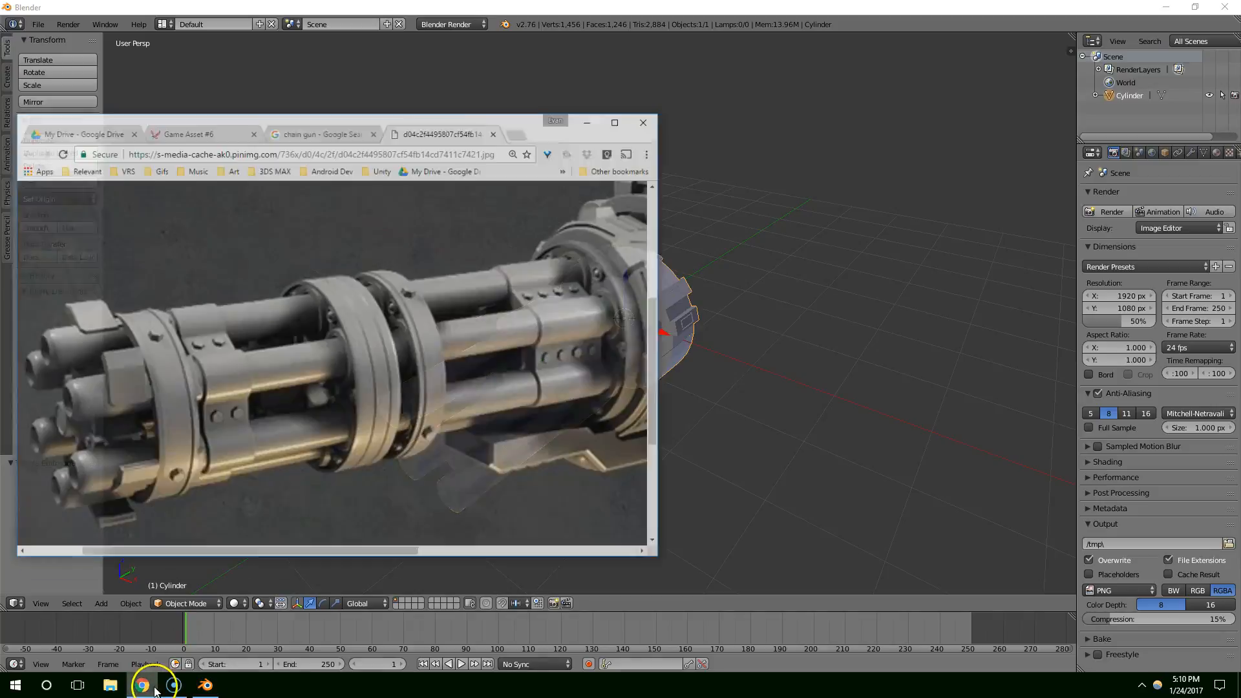
left_click(143, 685)
key("Tab")
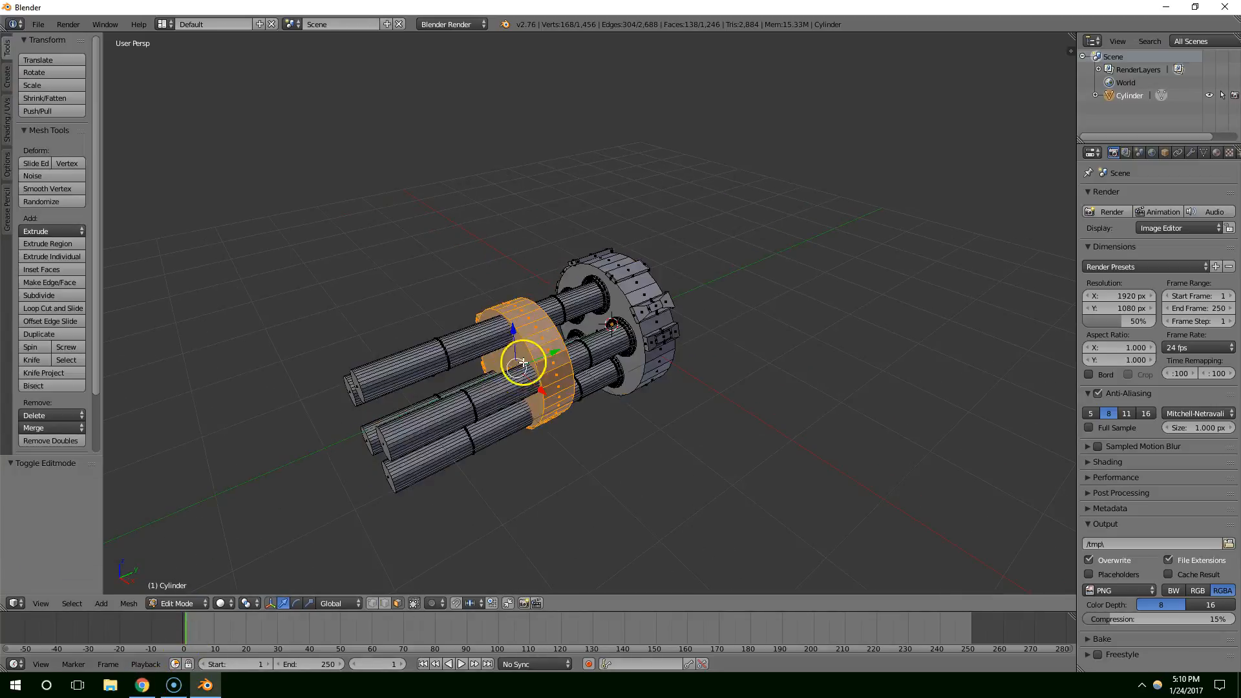
scroll(521, 363, "up", 2)
middle_click_drag(549, 339, 527, 320)
left_click(143, 686)
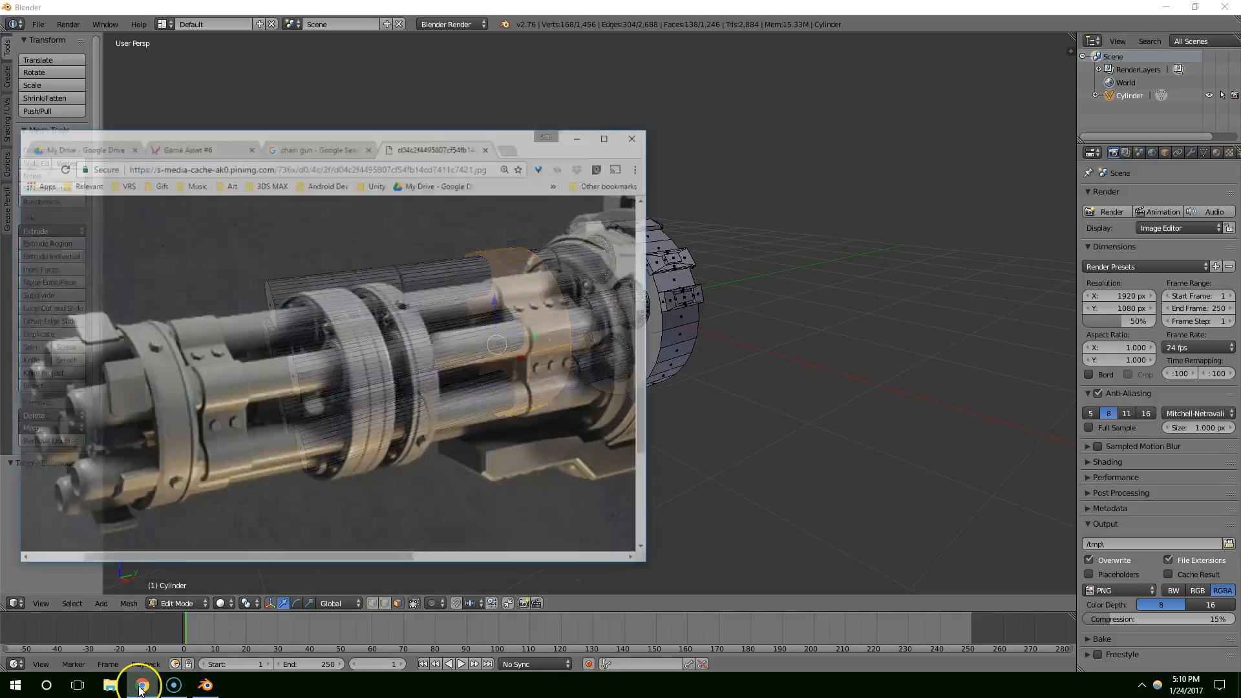
left_click(142, 685)
middle_click_drag(607, 391, 591, 402)
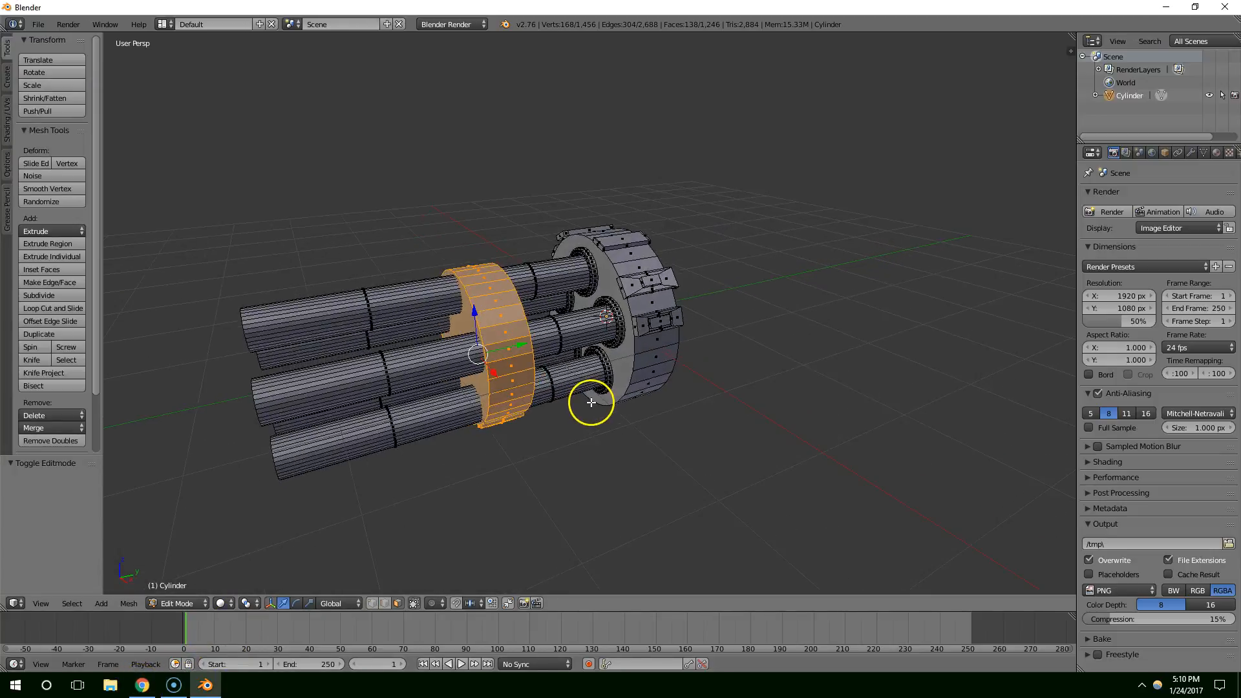
Move the clamp ring's front face 0.102 back along Y, and extrude it 0.080 forward.
middle_click_drag(525, 367, 454, 329)
right_click(424, 324)
mouse_move(483, 353)
left_mouse_down()
mouse_move(507, 344)
mouse_move(494, 345)
left_mouse_up()
key("e")
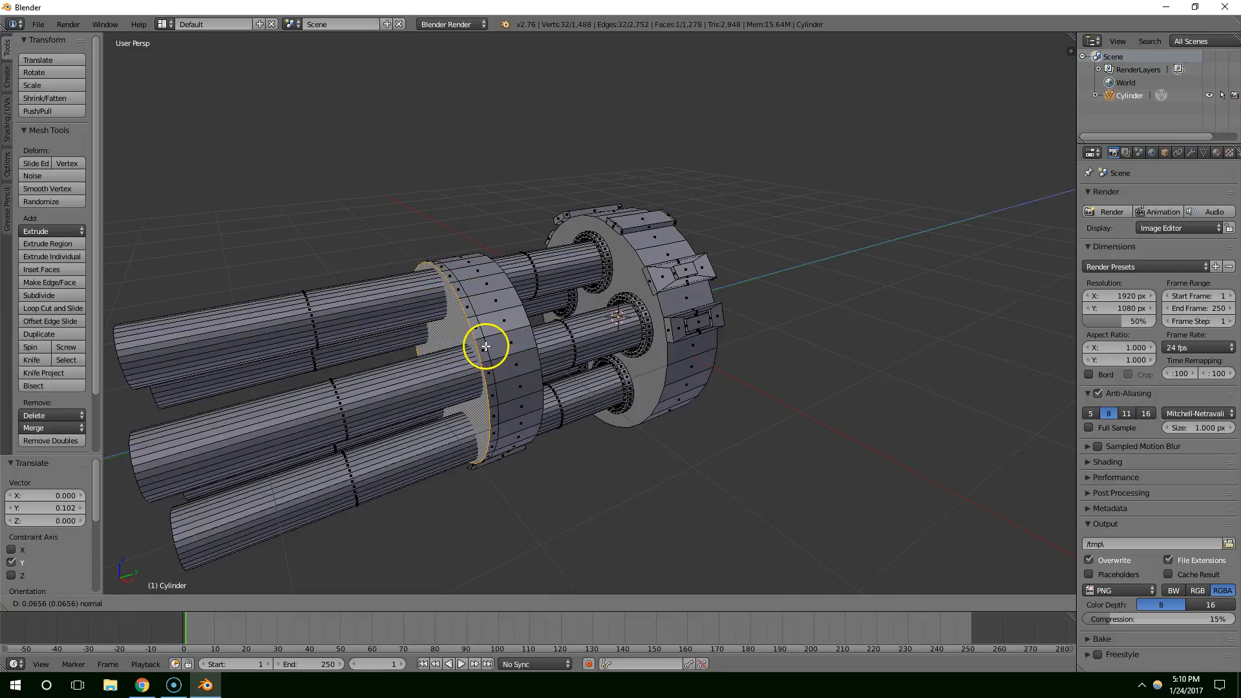
left_click(485, 346)
middle_click_drag(485, 346, 521, 339)
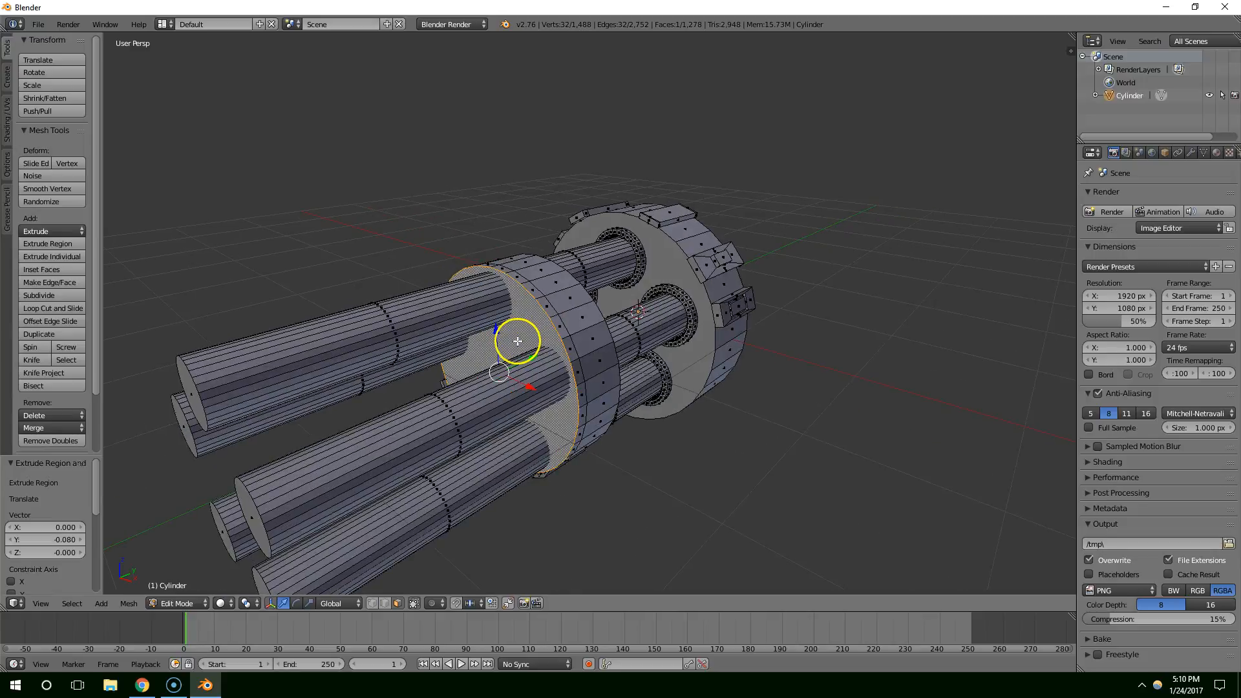
Scale the extruded front face to about 0.94, shift it 0.052 back along Y, and extrude and scale a groove section.
key("s")
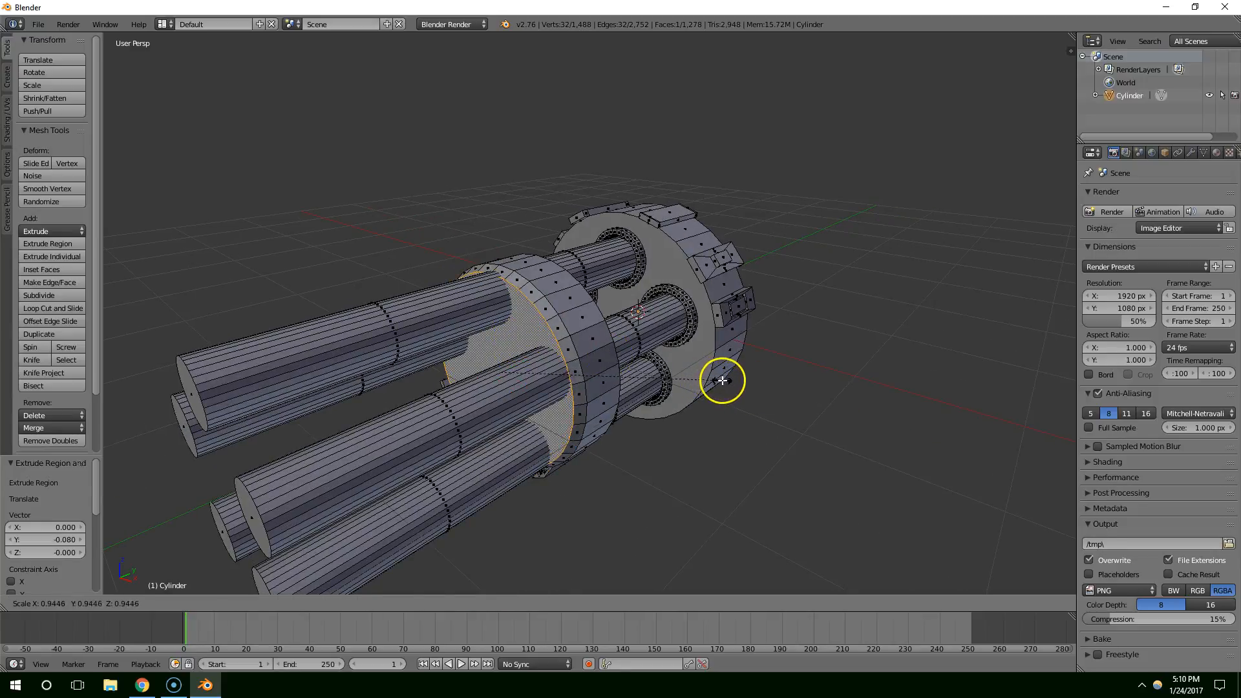
left_click(723, 381)
left_click_drag(532, 360, 540, 361)
key("e")
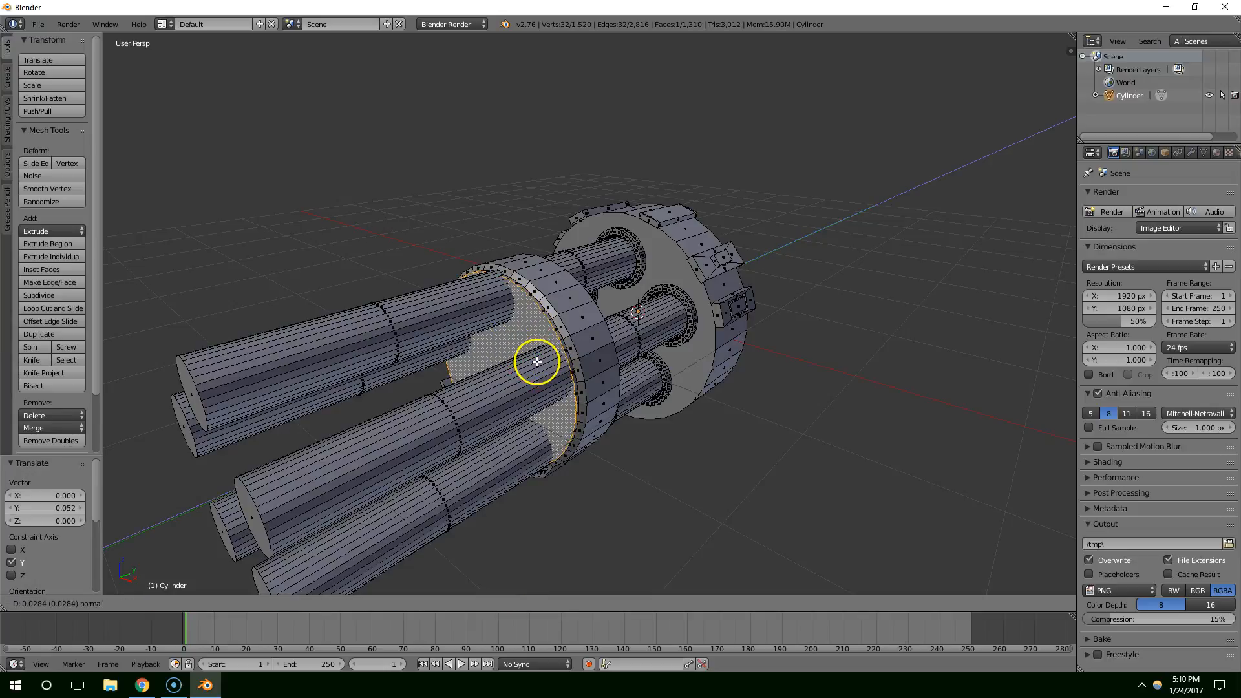
left_click(537, 362)
key("s")
left_click(554, 362)
Extrude the clamp ring's front face forward twice more, scaling the last section to form a tapered front band.
middle_click_drag(605, 371, 548, 372)
key("e")
left_click(548, 372)
key("e")
left_click(540, 369)
key("s")
left_click(537, 369)
Select the whole linked clamp ring and scale it up slightly around the barrels.
middle_click_drag(538, 369, 510, 338)
key("ctrl+l")
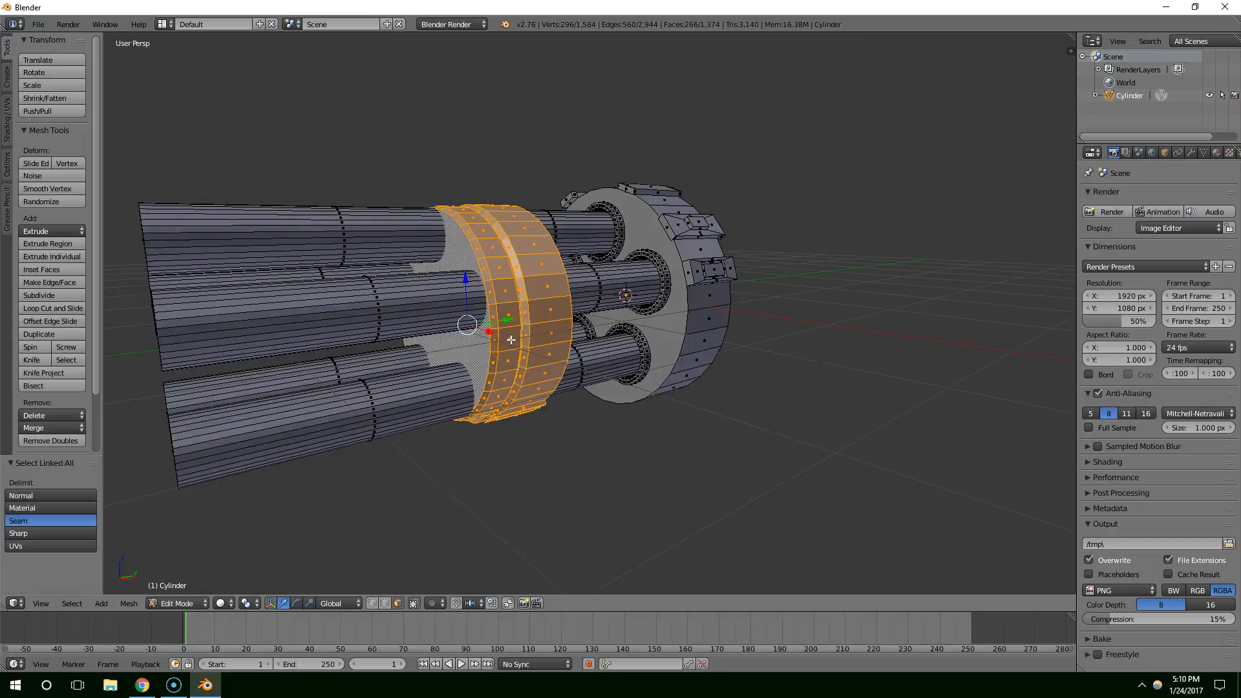
key("s")
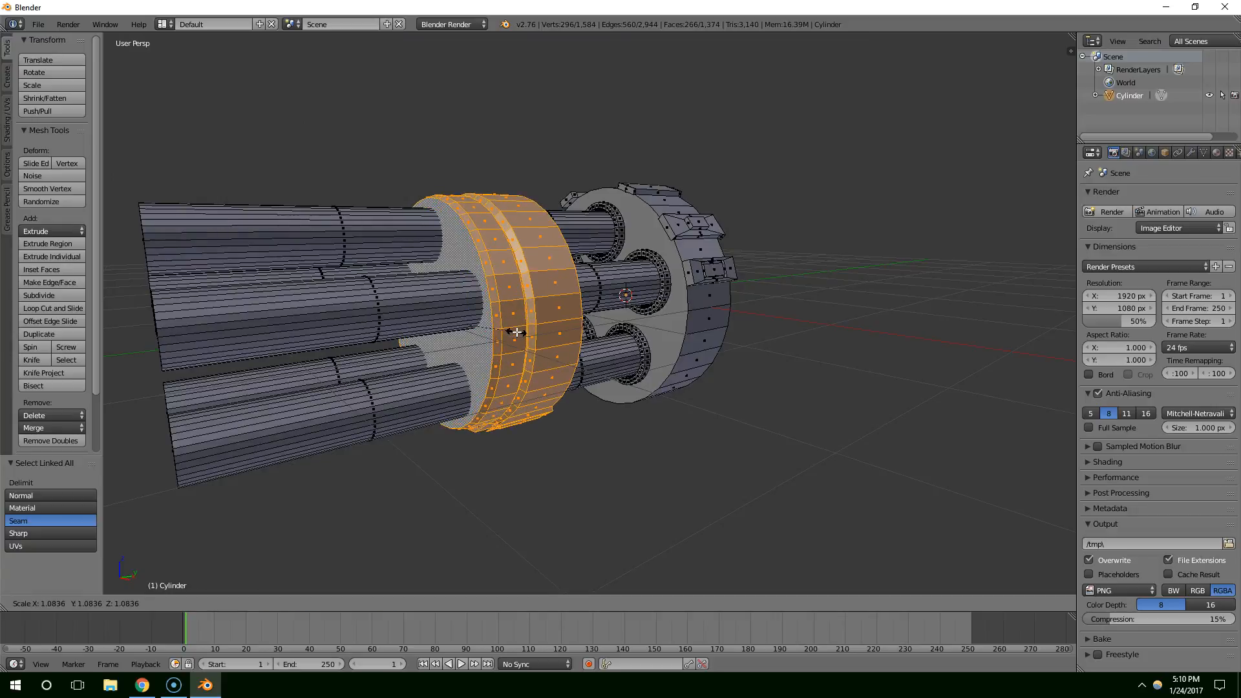
left_click(509, 336)
Extrude the clamp ring's rear face 0.064 along Y and scale it inward to taper the rear edge.
middle_click_drag(509, 336, 432, 288)
key("Tab")
key("Tab")
right_click(430, 284)
right_click(450, 275)
key("e")
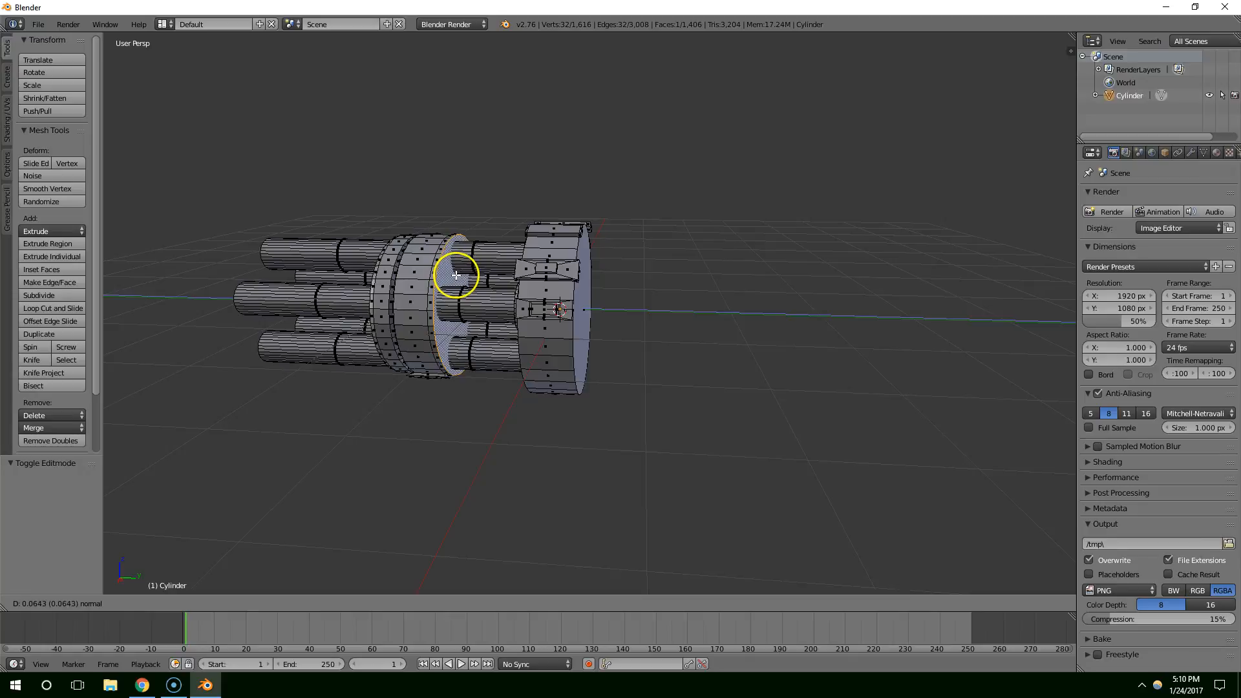
left_click(452, 275)
key("s")
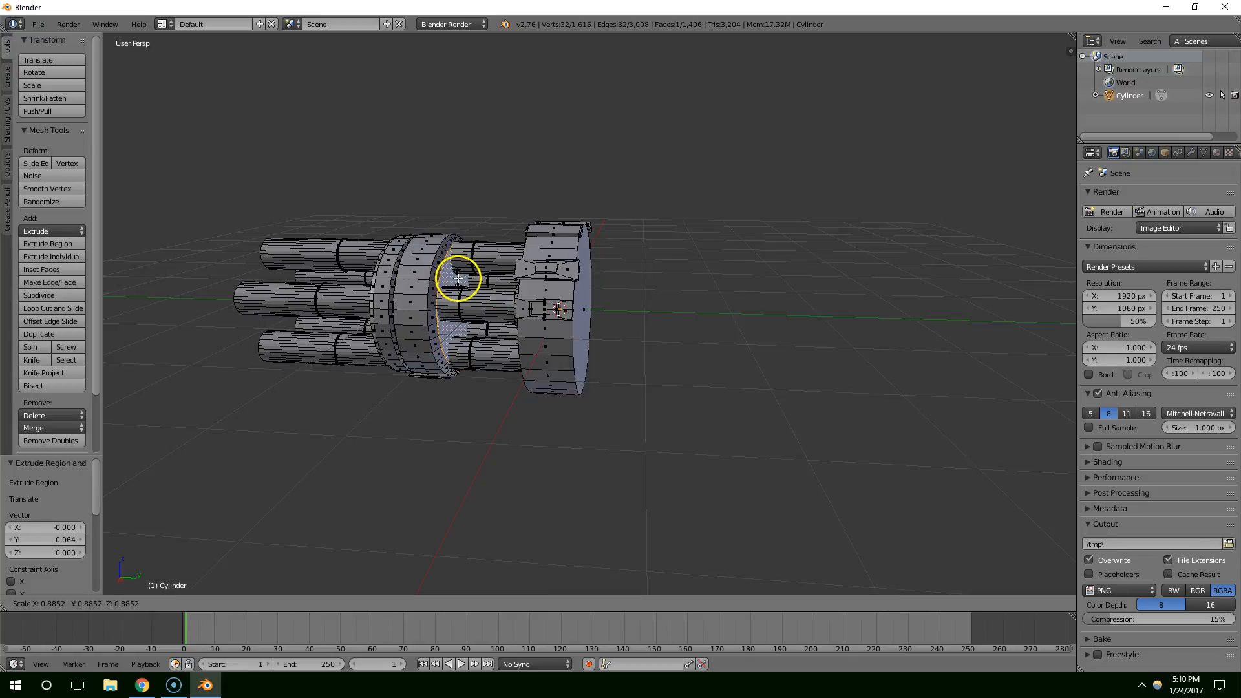
left_click(465, 282)
Compare the tapered clamp ring with the reference image to check the bands further along the barrels.
key("Tab")
mouse_move(484, 297)
middle_mouse_down()
mouse_move(523, 297)
mouse_move(572, 329)
mouse_move(495, 306)
middle_mouse_up()
left_click(140, 685)
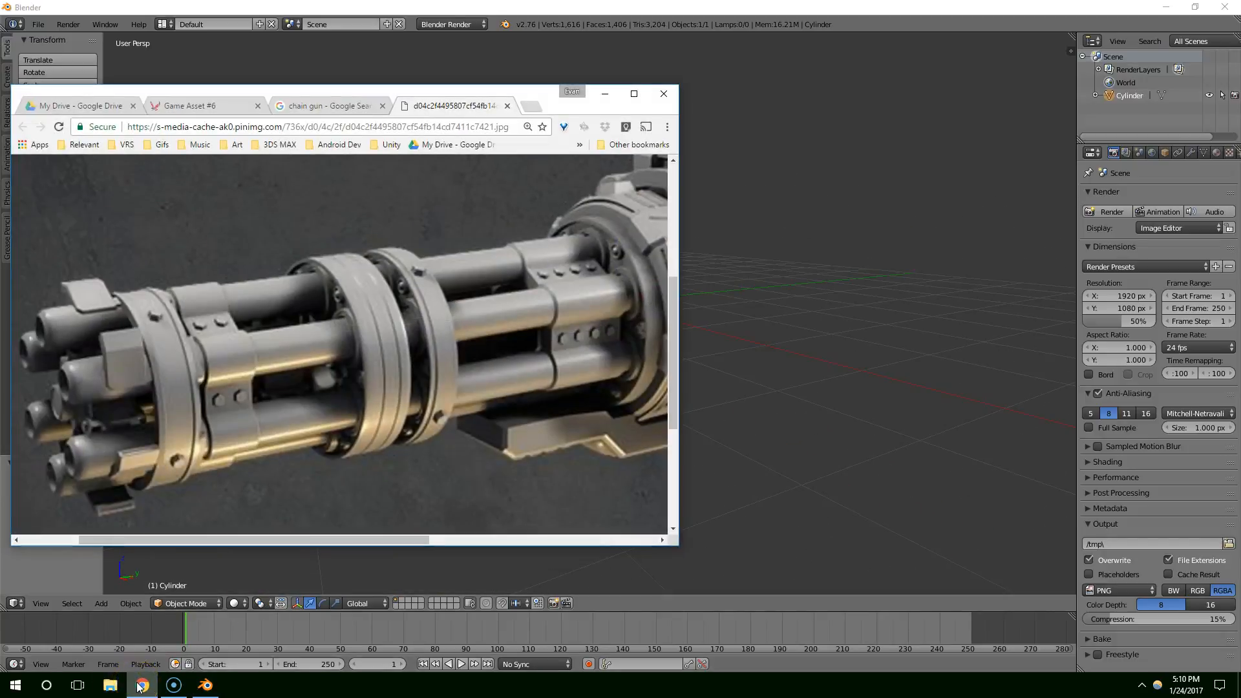
left_click(139, 687)
middle_click_drag(329, 495, 437, 436)
key("Tab")
scroll(564, 358, "up", 1)
middle_click_drag(543, 336, 513, 319)
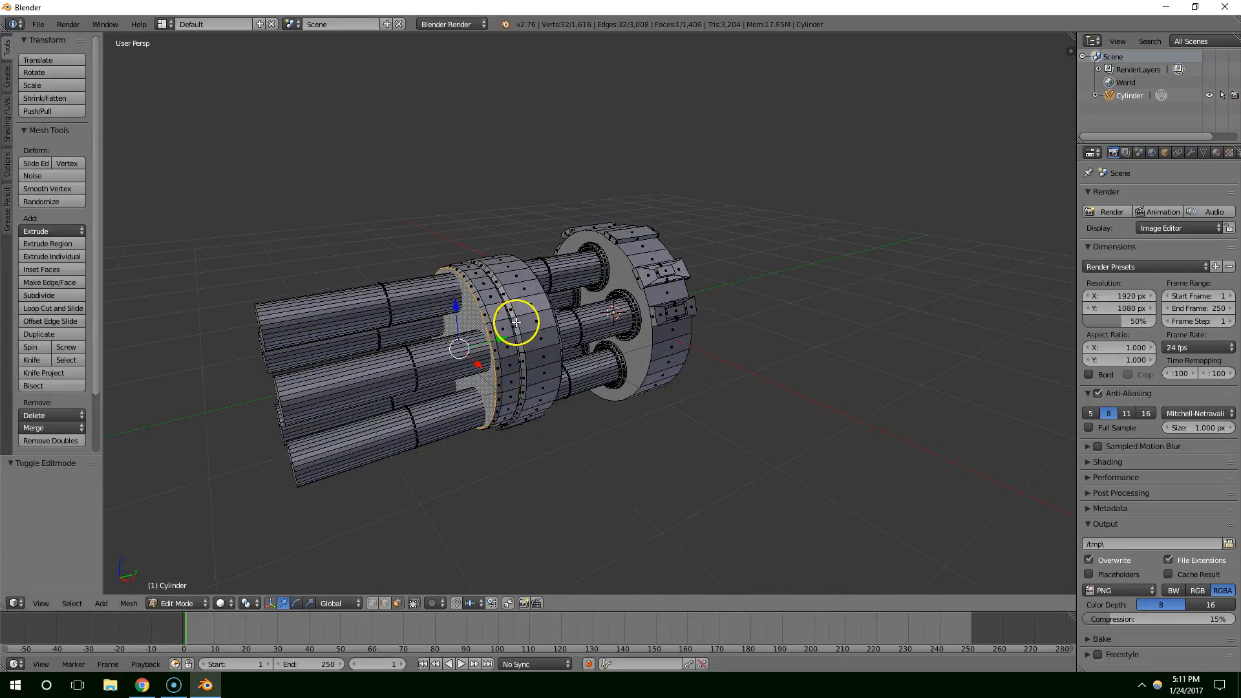
Duplicate the clamp ring's front face -1.154 along Y near the barrel tips, and extrude the copy 0.049 forward.
key("e")
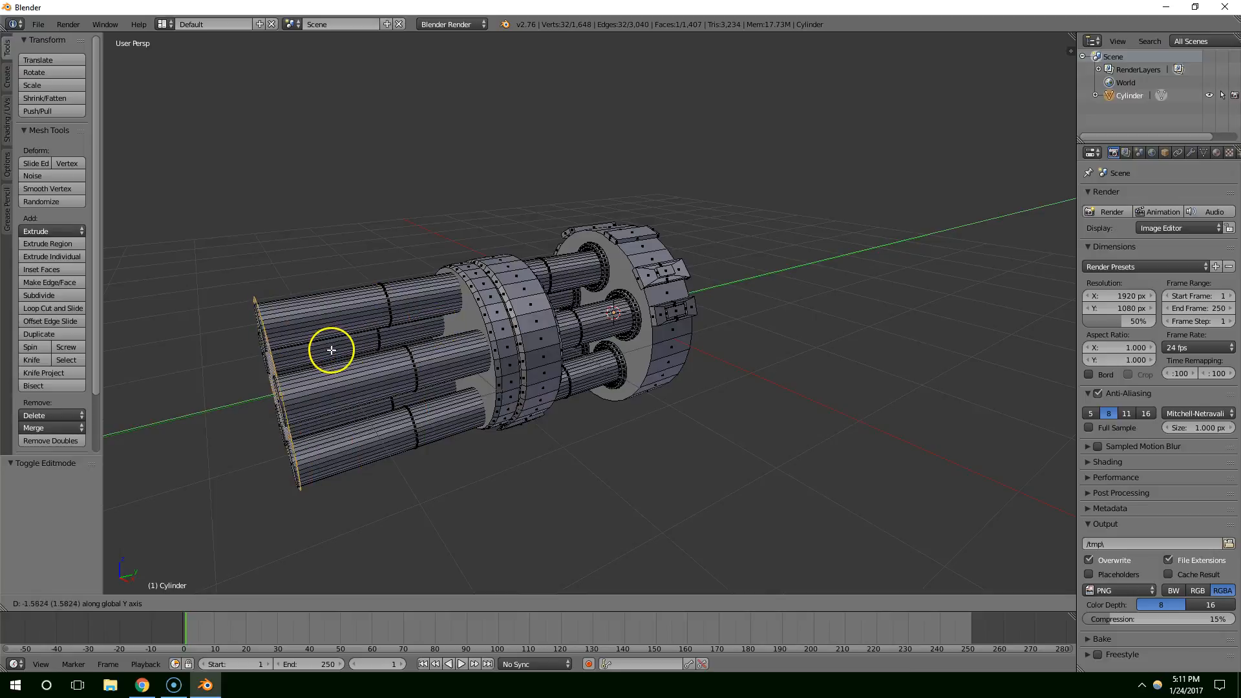
left_click(382, 342)
key("e")
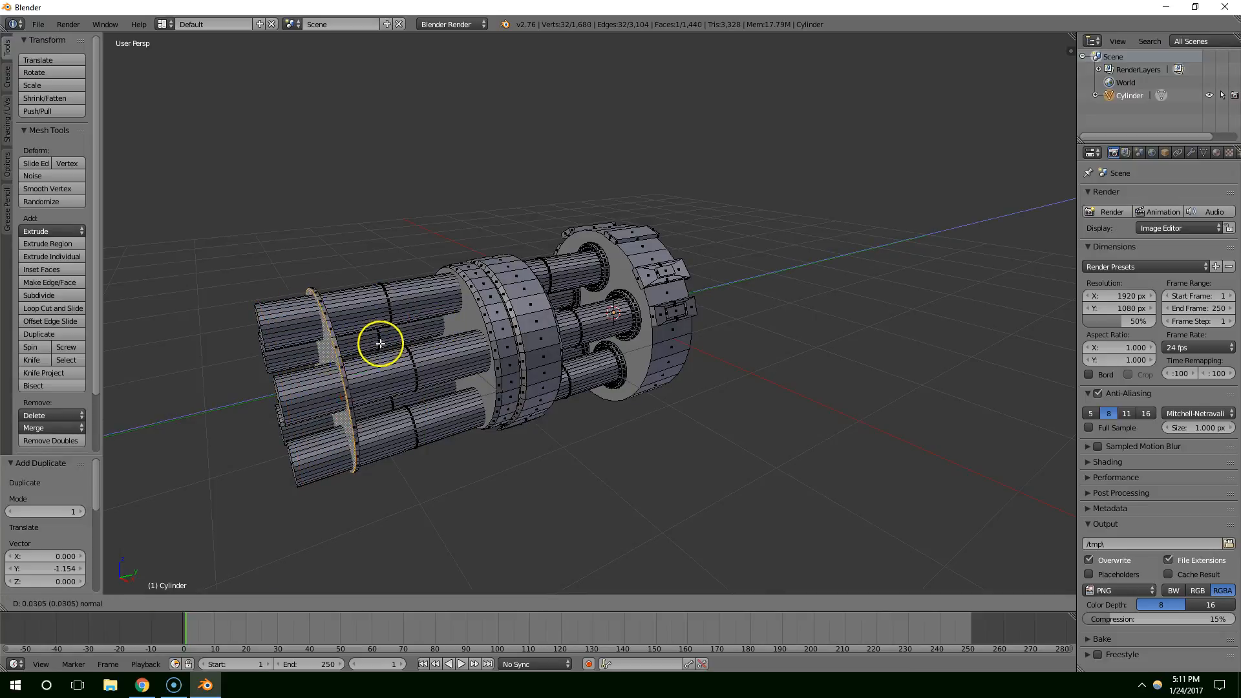
left_click(380, 349)
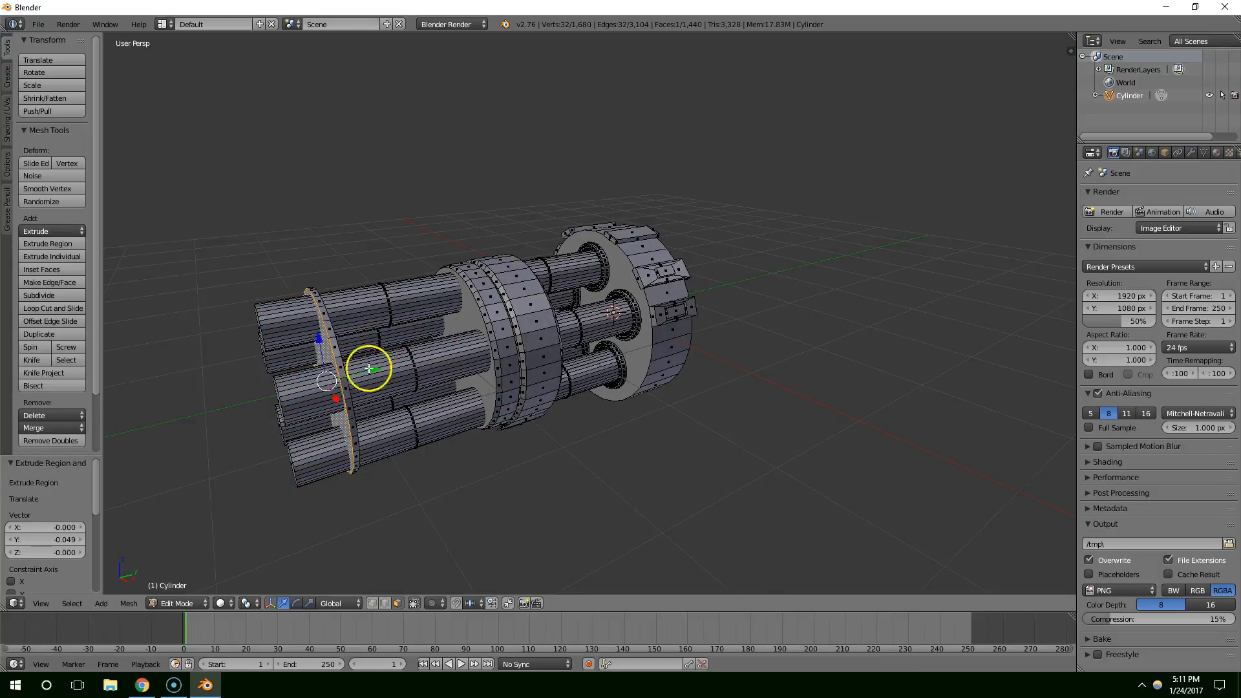
Check the reference image, and extrude the new front ring's face in place, scaling it inward to about 0.94.
left_click(143, 685)
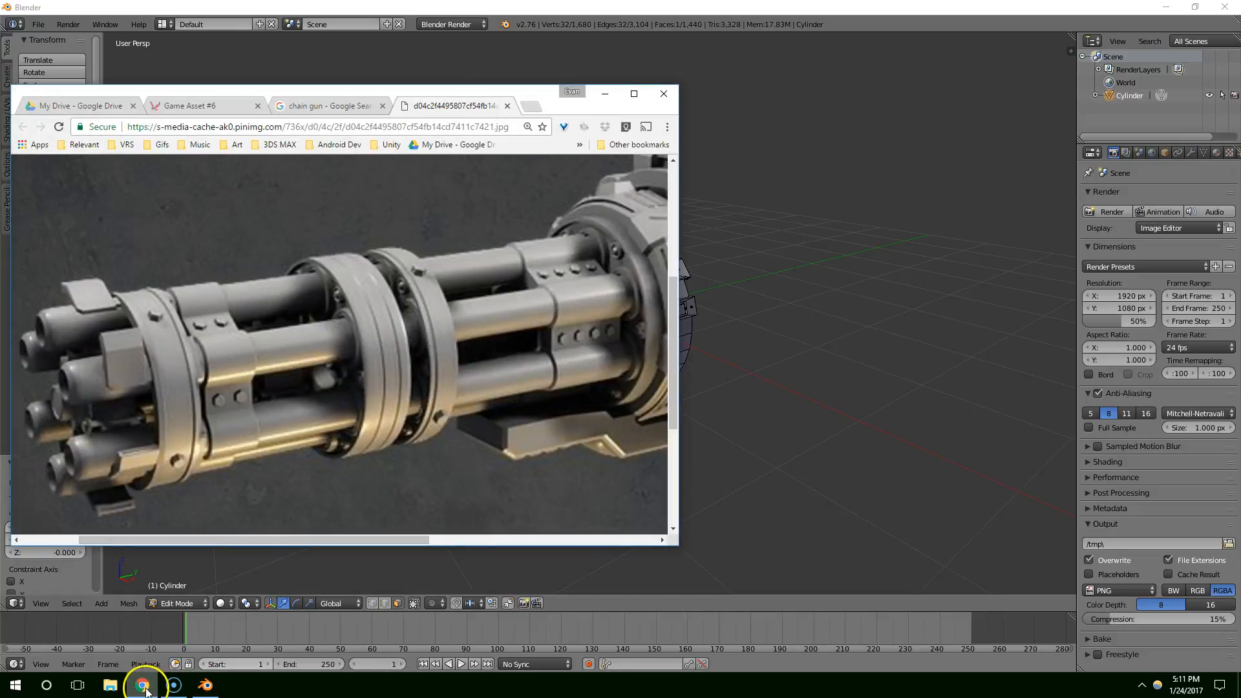
left_click(143, 686)
middle_click_drag(349, 426, 464, 426)
key("e")
right_click(568, 418)
key("s")
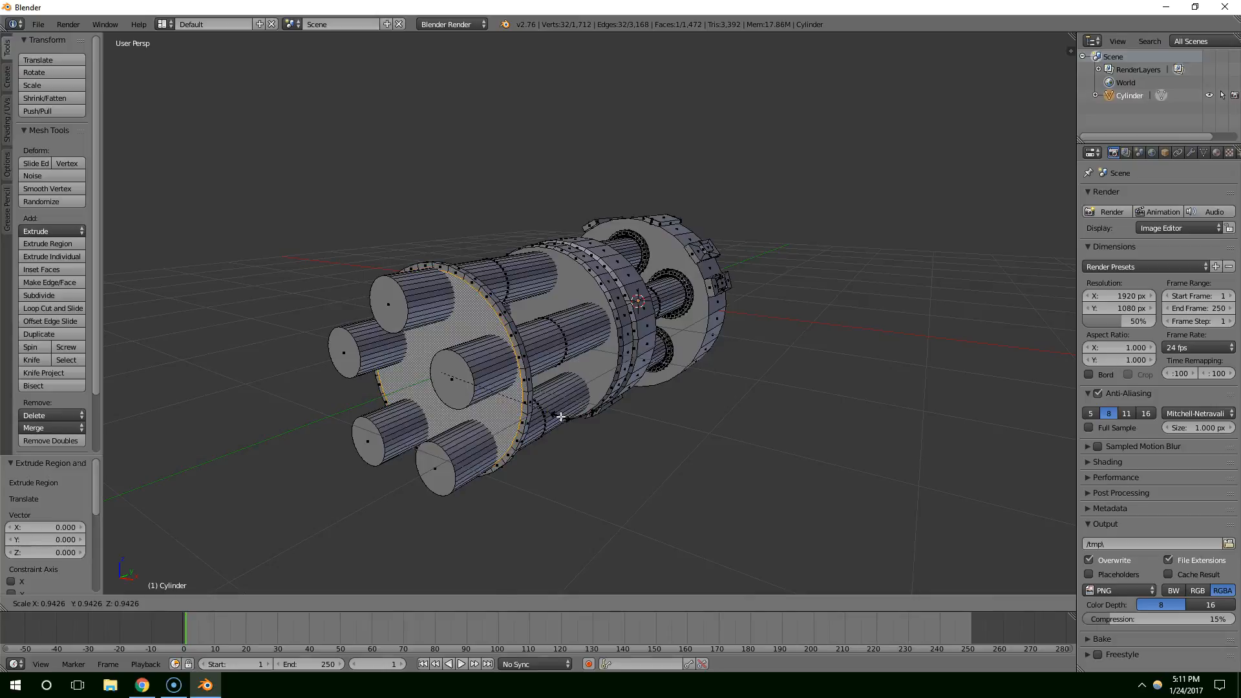
left_click(561, 417)
Extrude the front ring's inner face 0.032 forward and scale it to 1.068.
key("e")
left_click(561, 415)
key("s")
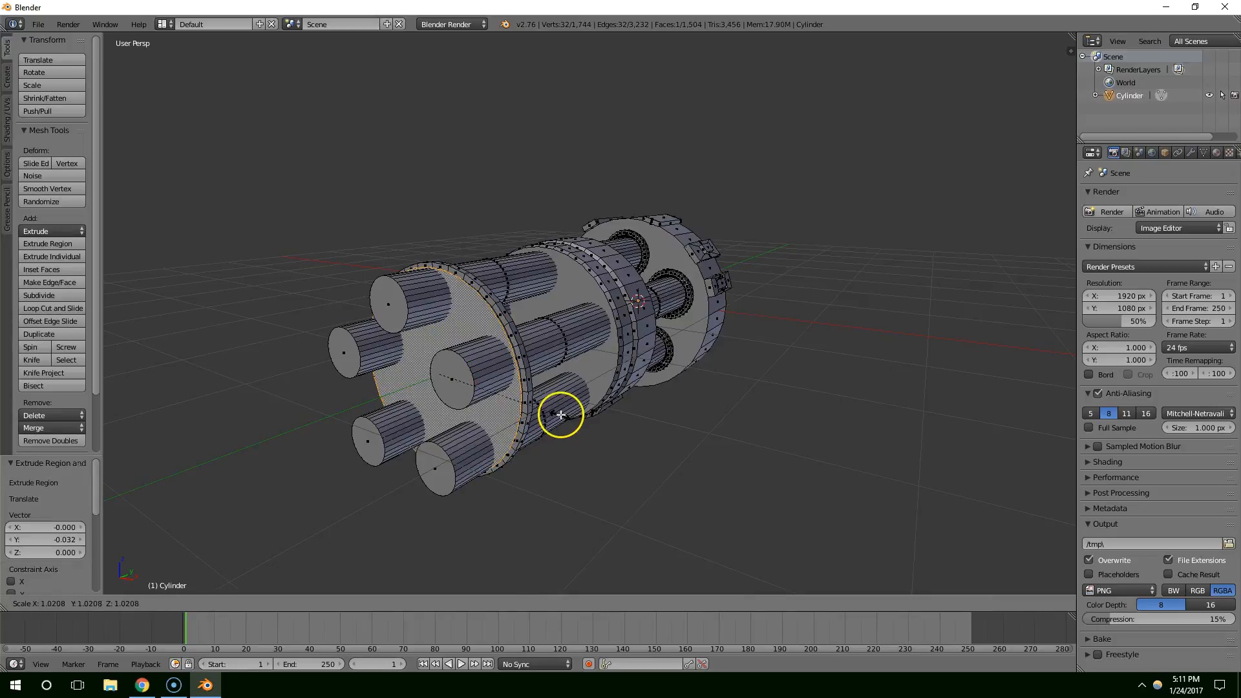
left_click(567, 413)
Try extruding the front ring's face further forward, compare it with the reference image, and undo the extrusion.
middle_click_drag(567, 413, 530, 427)
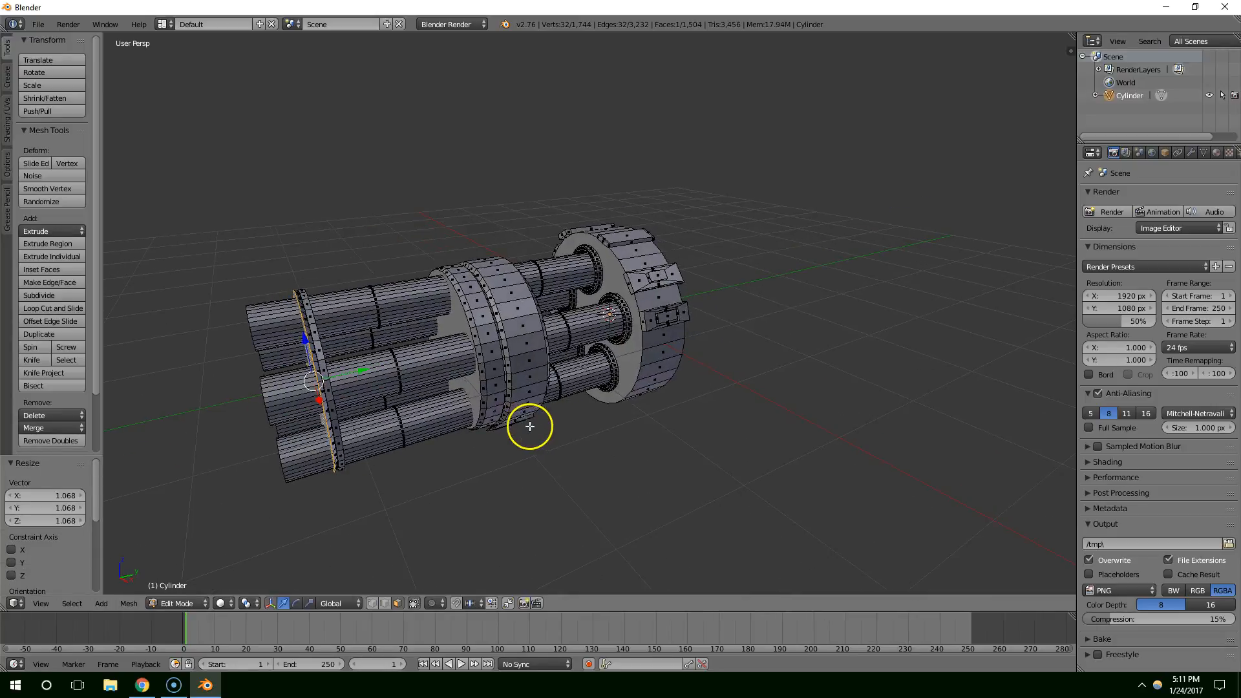
key("e")
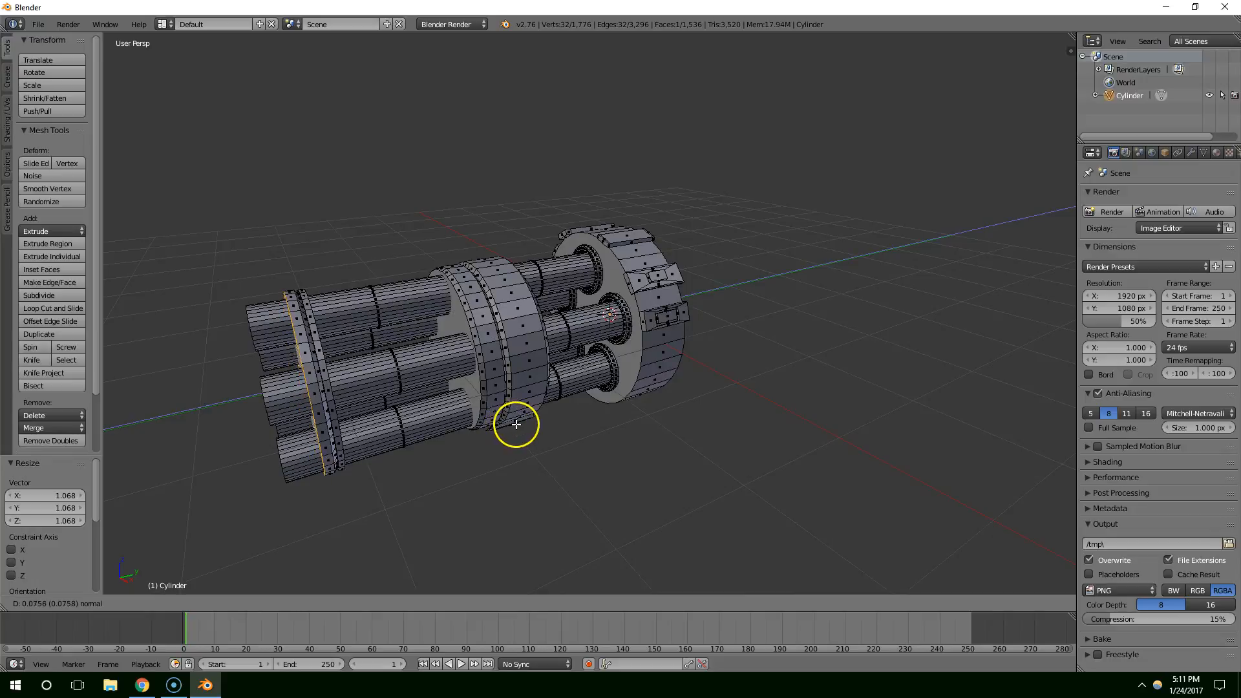
left_click(516, 425)
middle_click_drag(518, 424, 534, 429)
left_click(142, 686)
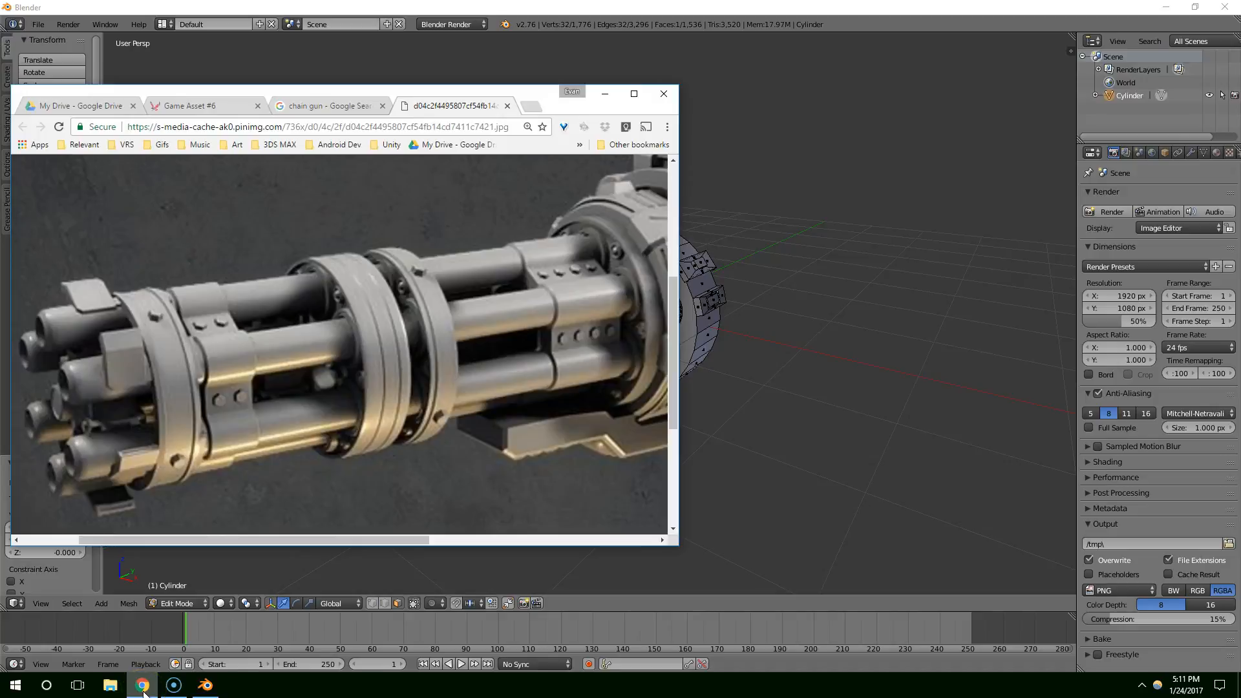
left_click(142, 686)
key("ctrl+z")
Move the front ring's face -0.122 along Y, and scale the whole linked ring to 1.035.
middle_click_drag(321, 551, 372, 440)
mouse_move(360, 428)
left_mouse_down()
mouse_move(335, 437)
mouse_move(362, 446)
left_mouse_up()
mouse_move(409, 454)
middle_mouse_down()
mouse_move(435, 463)
mouse_move(421, 453)
middle_mouse_up()
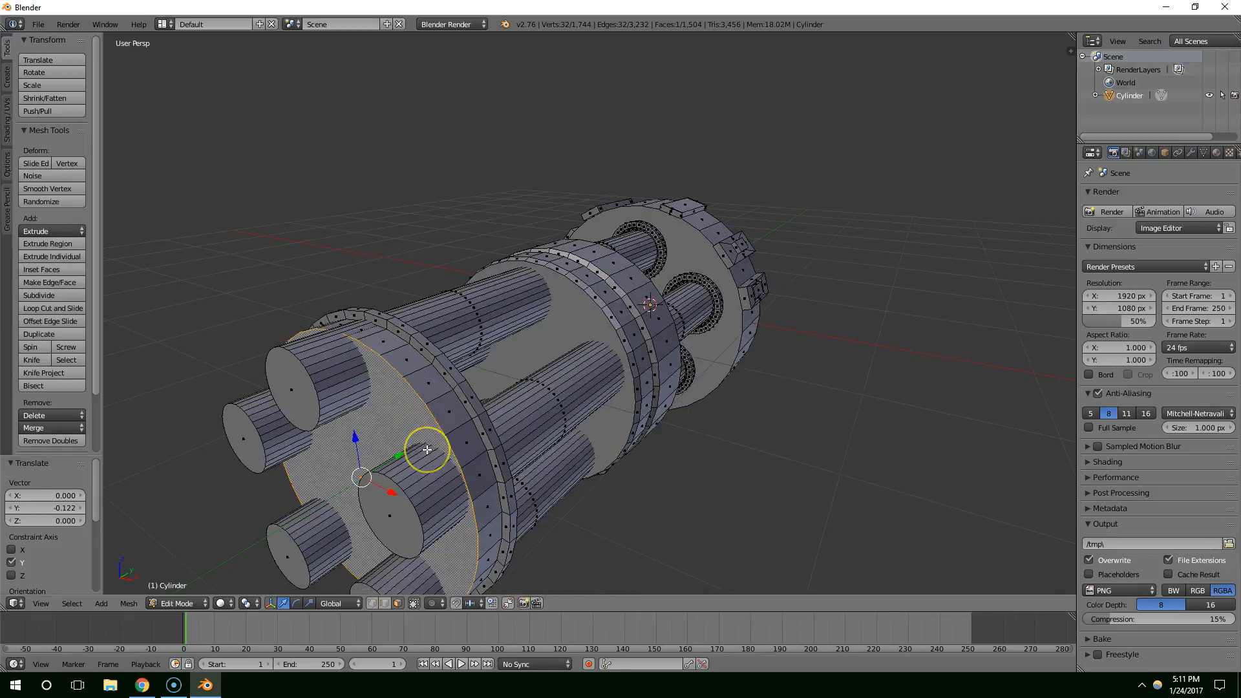
key("ctrl+l")
key("s")
left_click(424, 449)
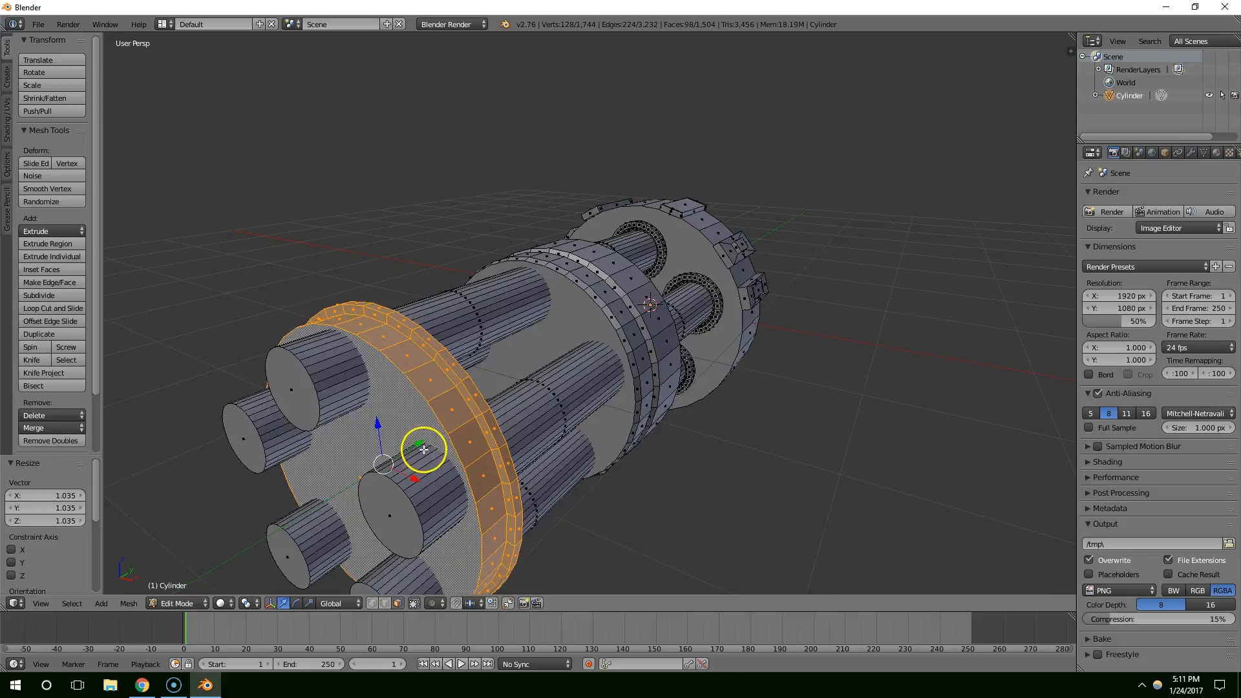
Extrude the front ring's front face in place and scale it outward to 1.049.
right_click(421, 410)
middle_click_drag(421, 411, 414, 409)
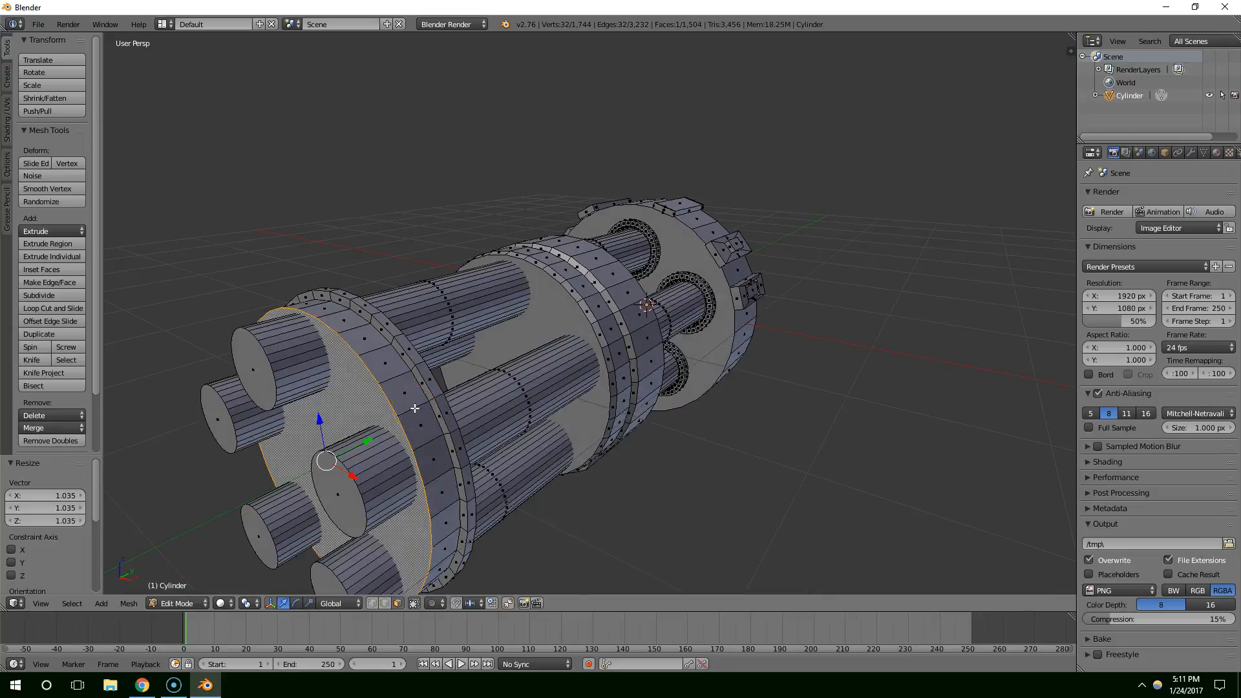
key("e")
right_click(414, 406)
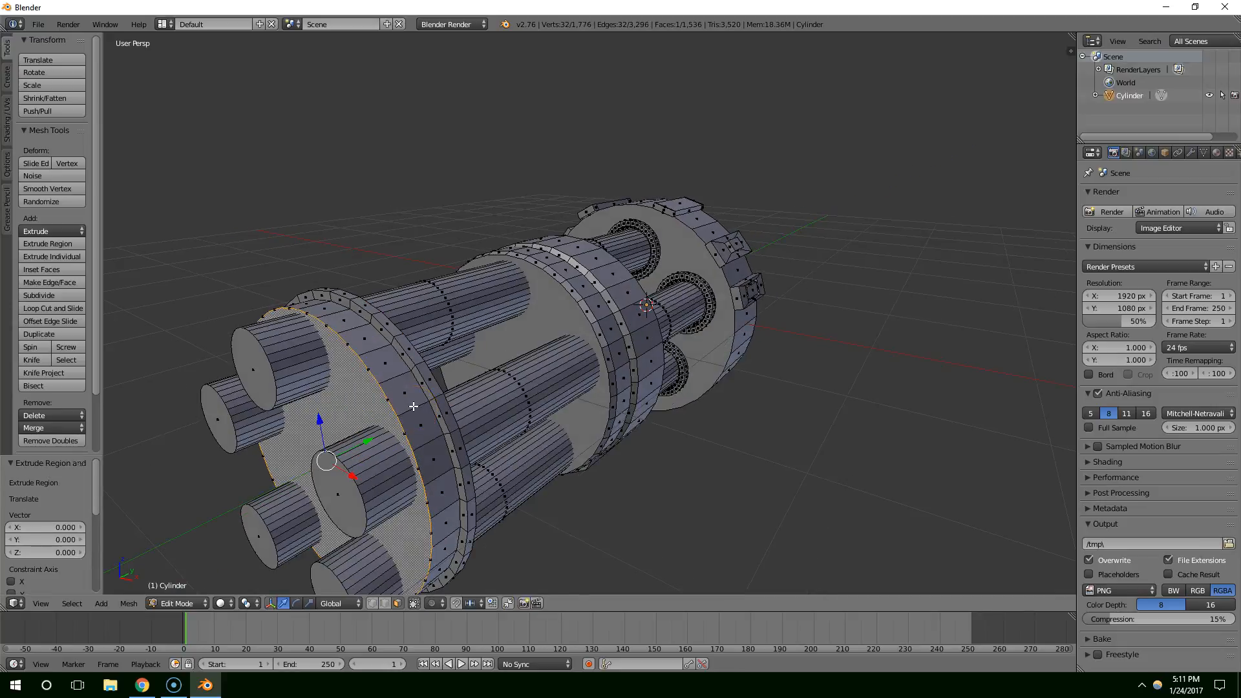
key("s")
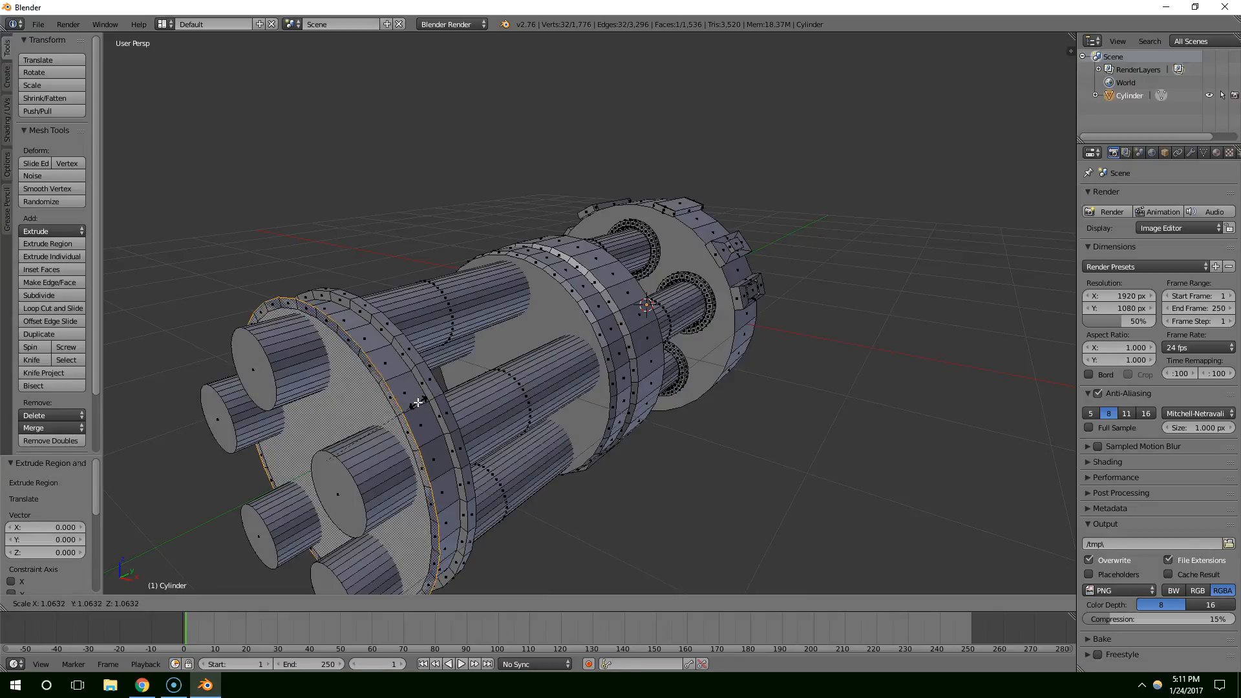
left_click(388, 407)
Extrude the front ring's enlarged face 0.125 forward, nudge it back along Y, and bring up the reference image.
key("e")
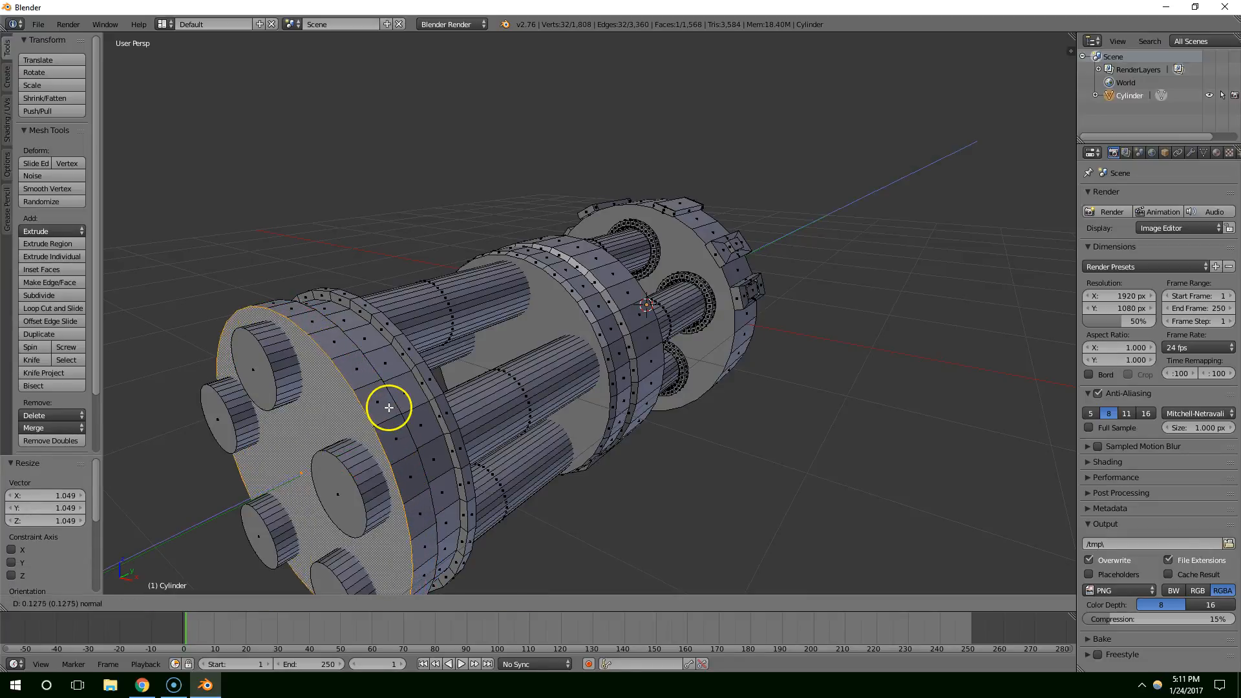
left_click(419, 417)
middle_click_drag(362, 427, 224, 338)
key("g")
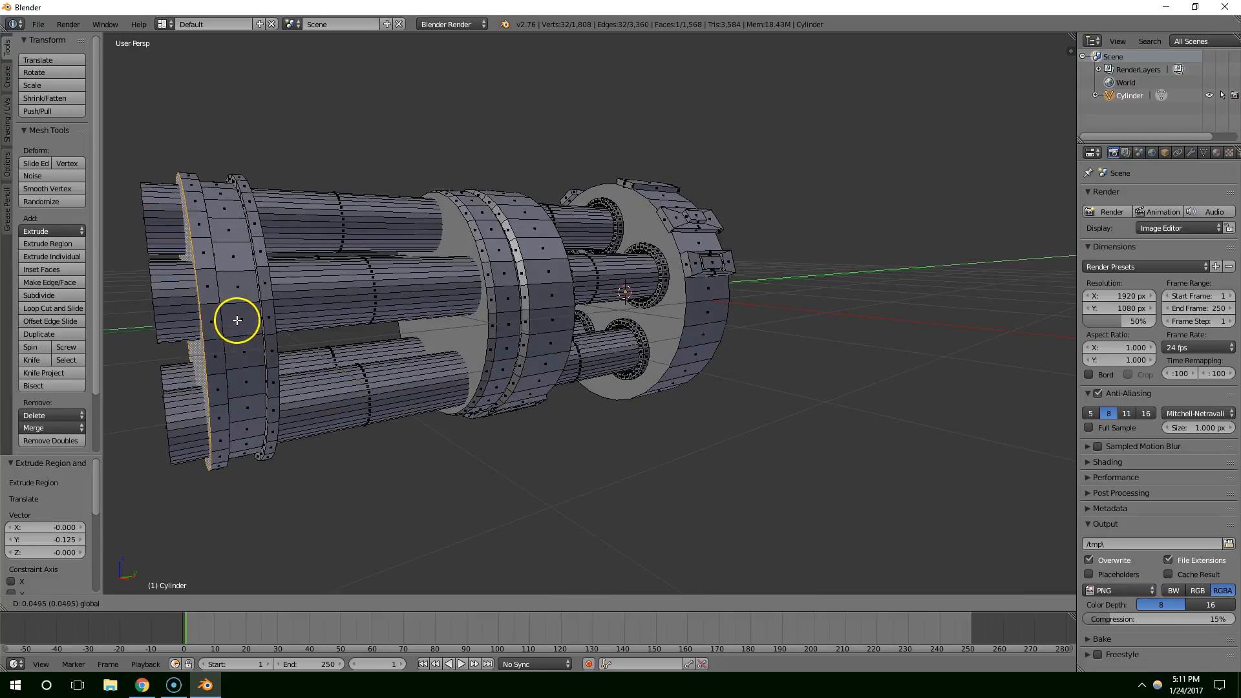
left_click(240, 321)
left_click(143, 685)
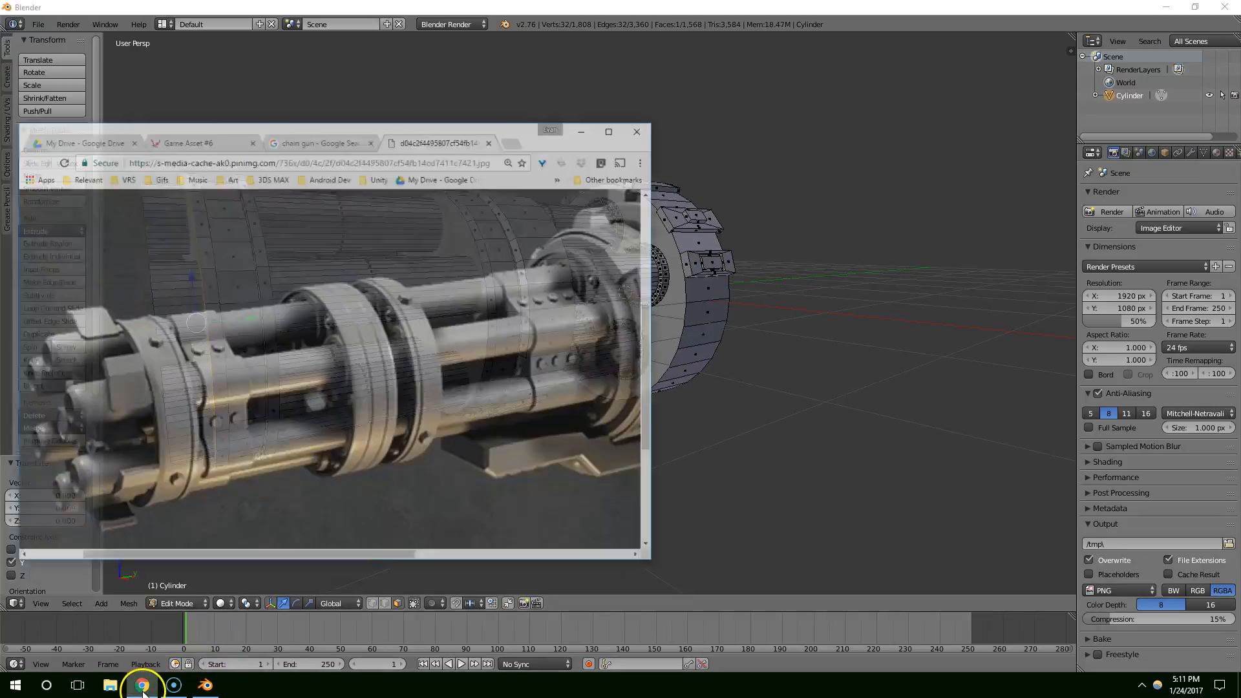
Check the reference image, and select the front end faces of all five barrels.
left_click(154, 690)
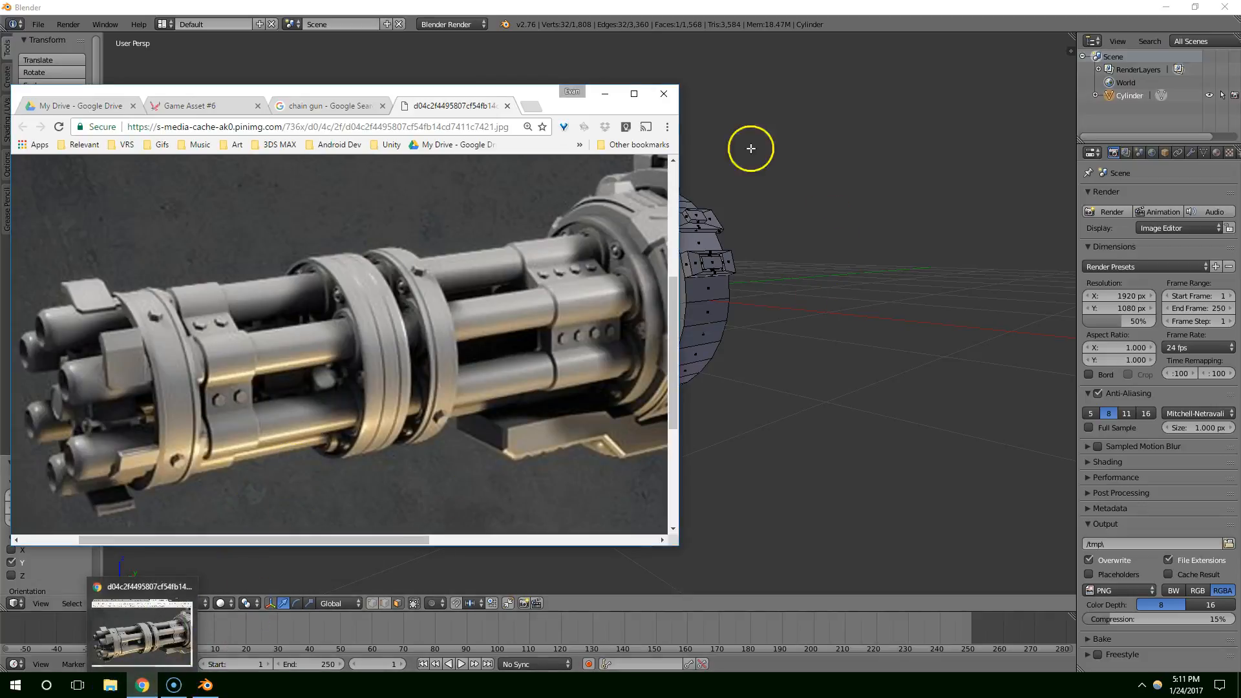
left_click(598, 97)
middle_click_drag(406, 403, 517, 420)
right_click(585, 450)
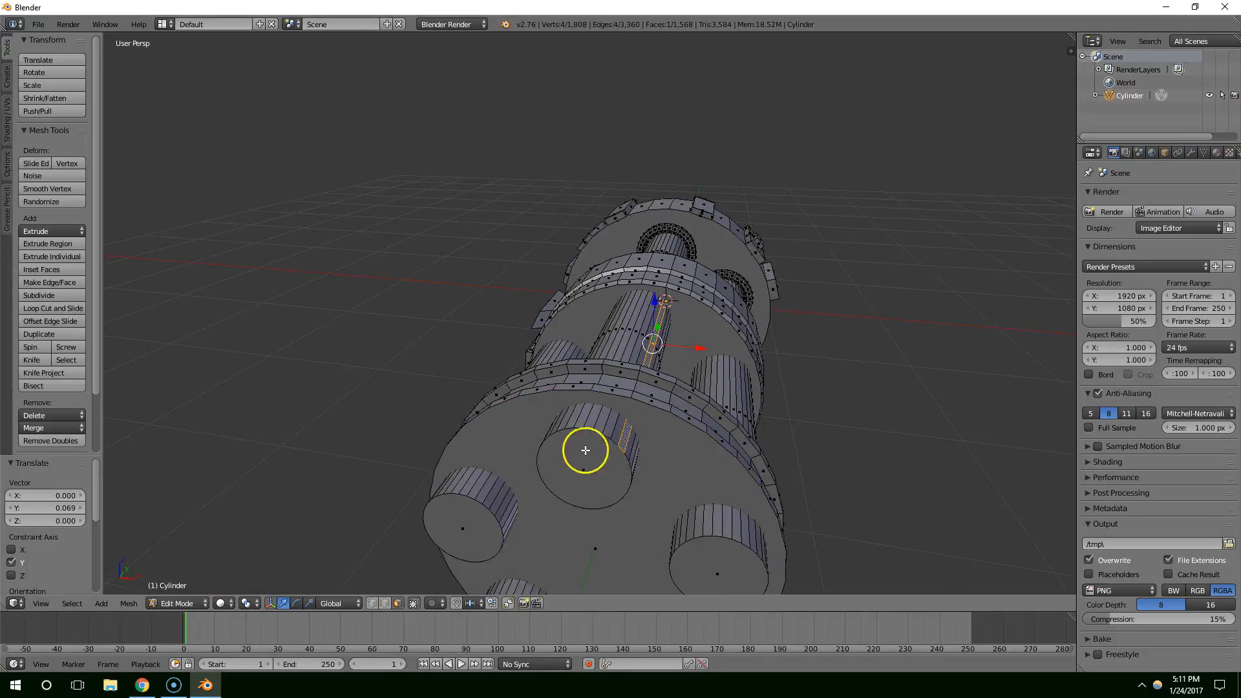
middle_click_drag(584, 451, 662, 479)
right_click(578, 415, "shift")
right_click(534, 567, "shift")
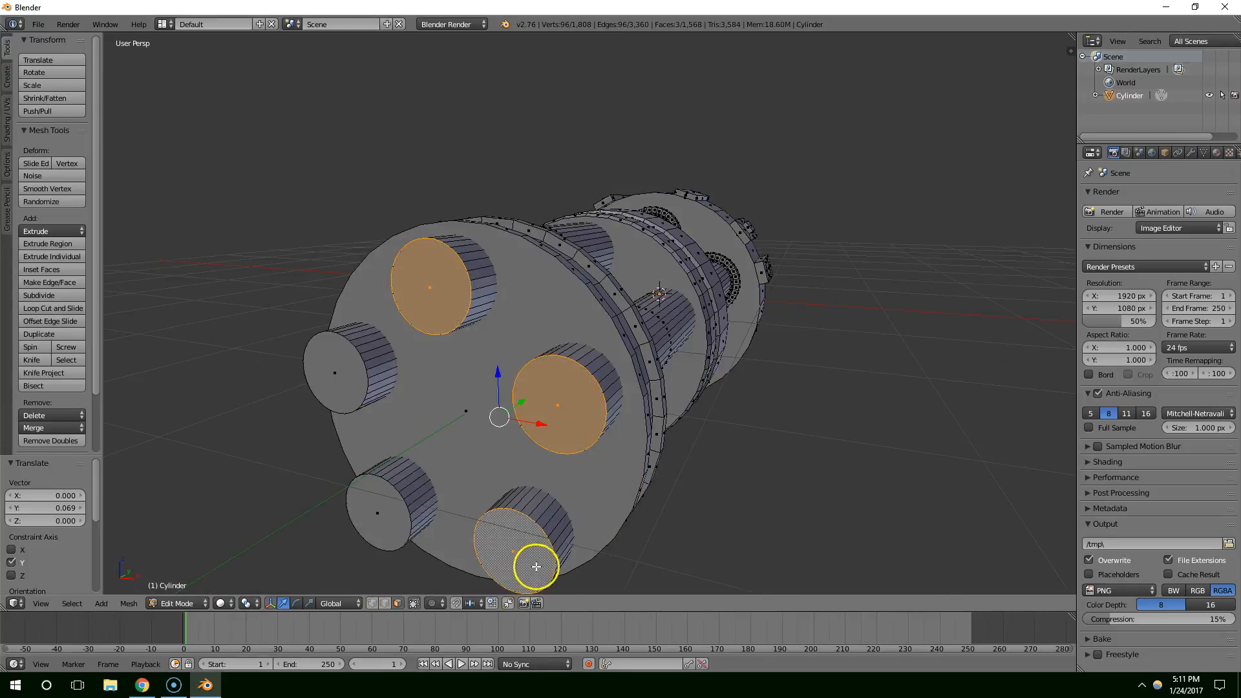
right_click(380, 516, "shift")
right_click(338, 398, "shift")
middle_click_drag(644, 484, 630, 484)
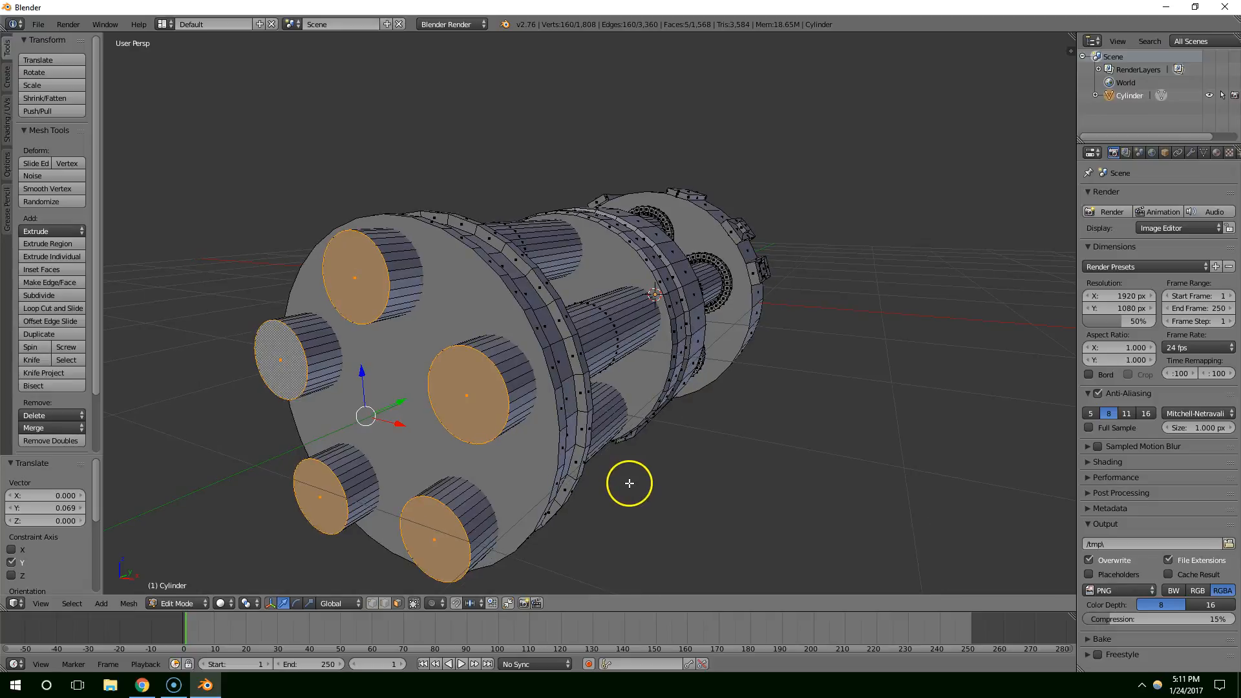
Extrude the five barrel end faces 0.023 forward and scale them to 0.982.
key("e")
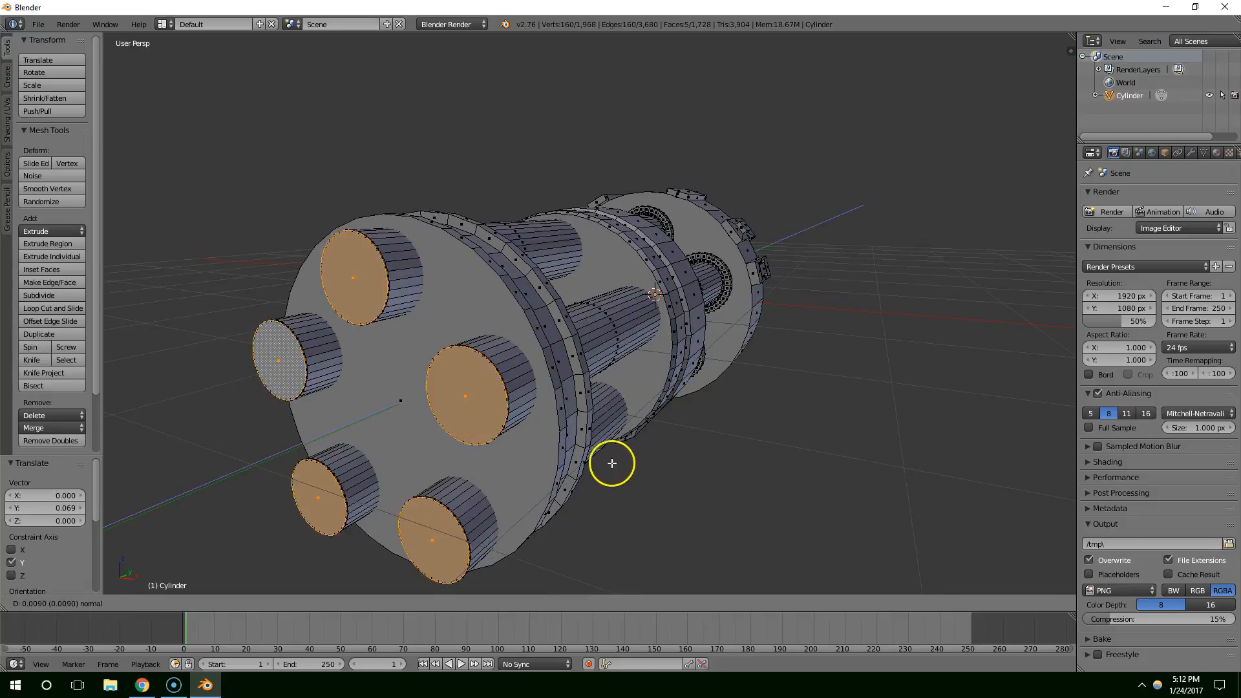
left_click(608, 462)
key("s")
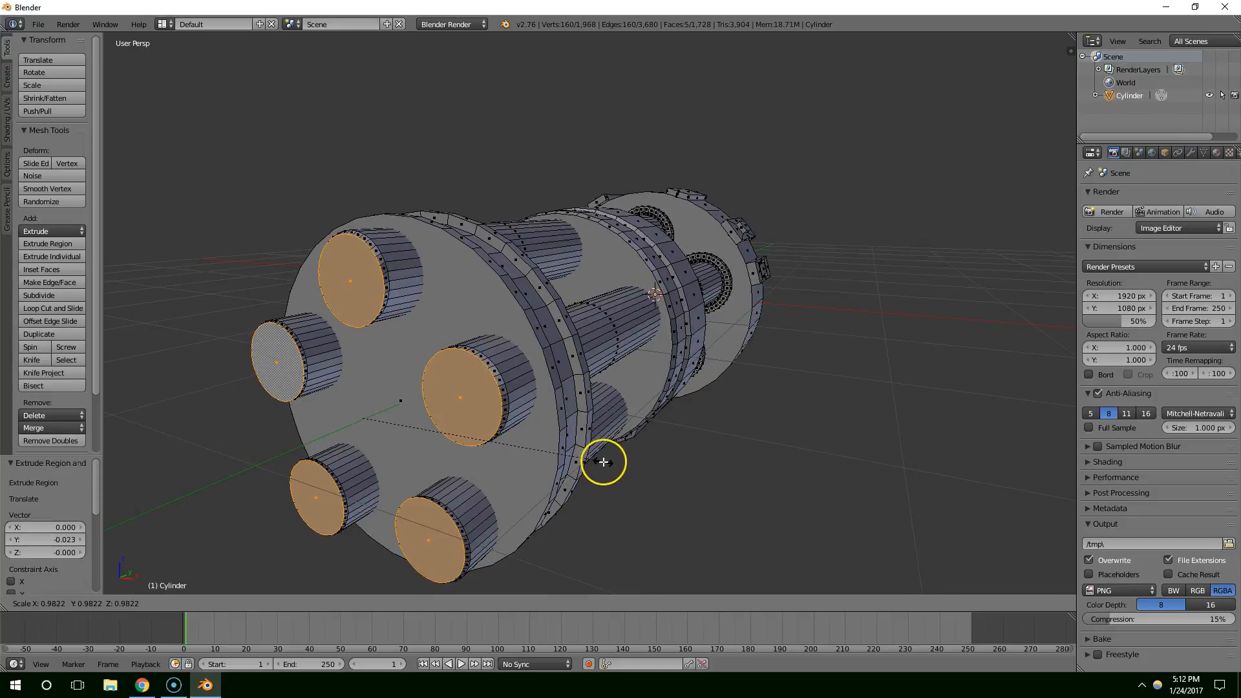
left_click(603, 462)
Inset the five barrel end faces with a thickness of 0.0158, and extrude them 0.013 back along Y.
key("i")
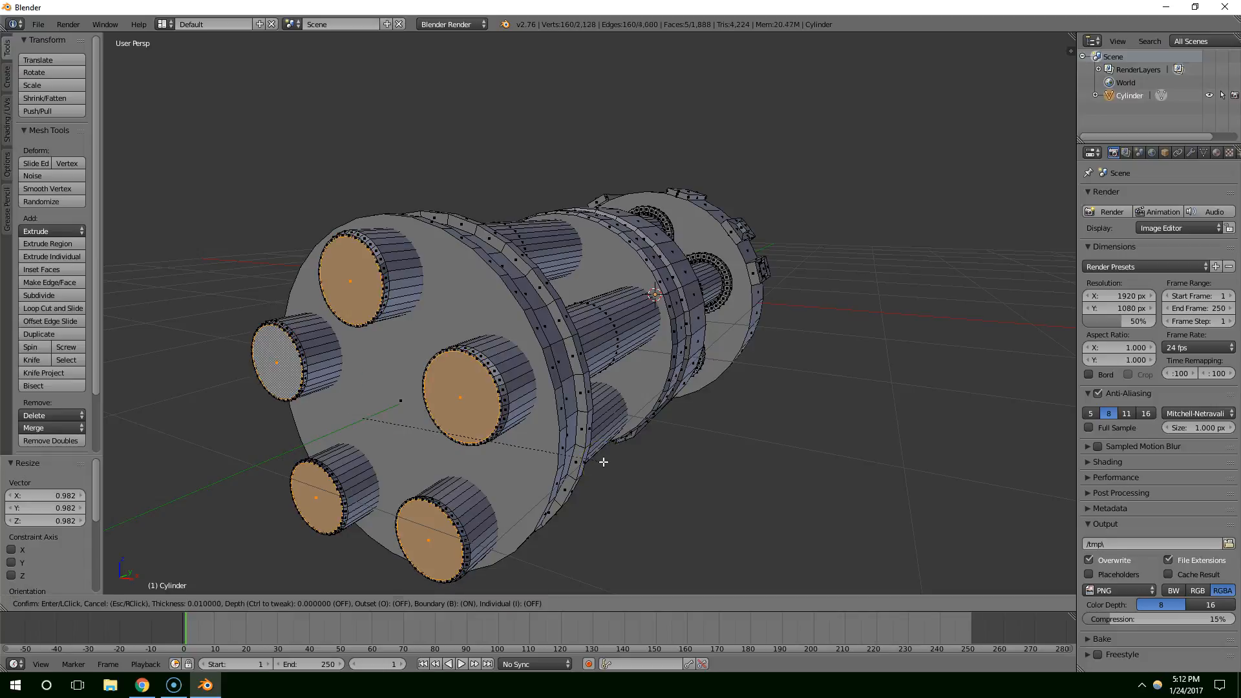
left_click(602, 461)
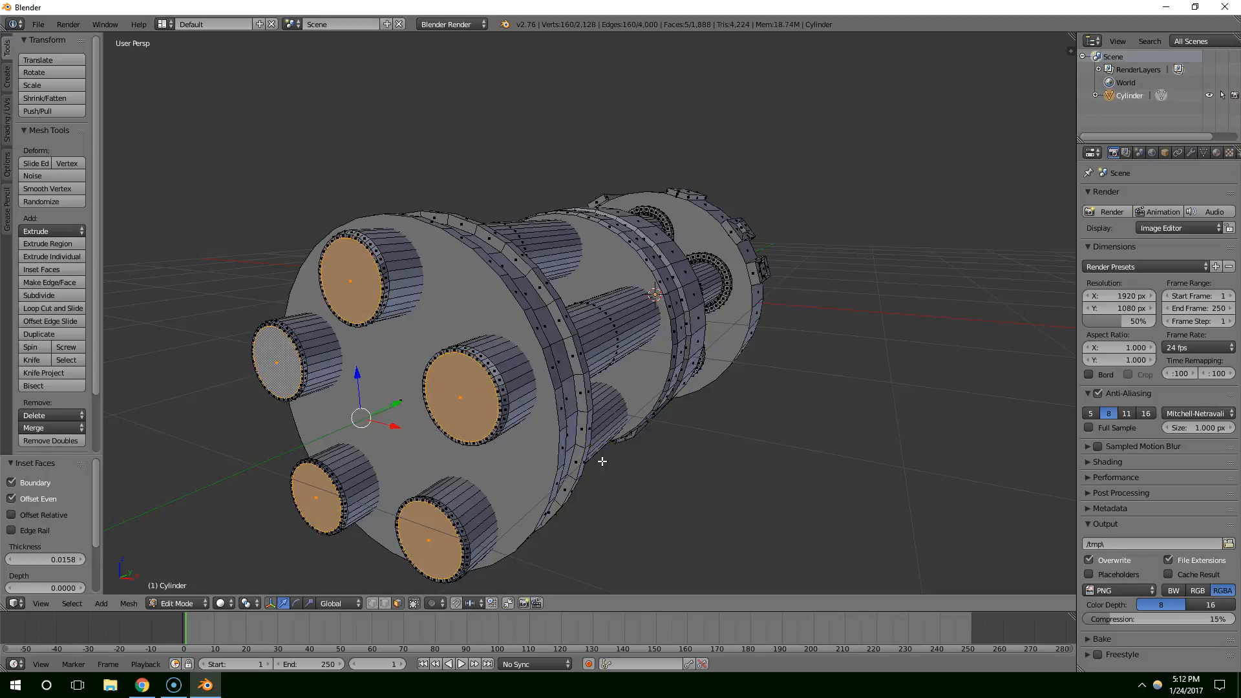
key("e")
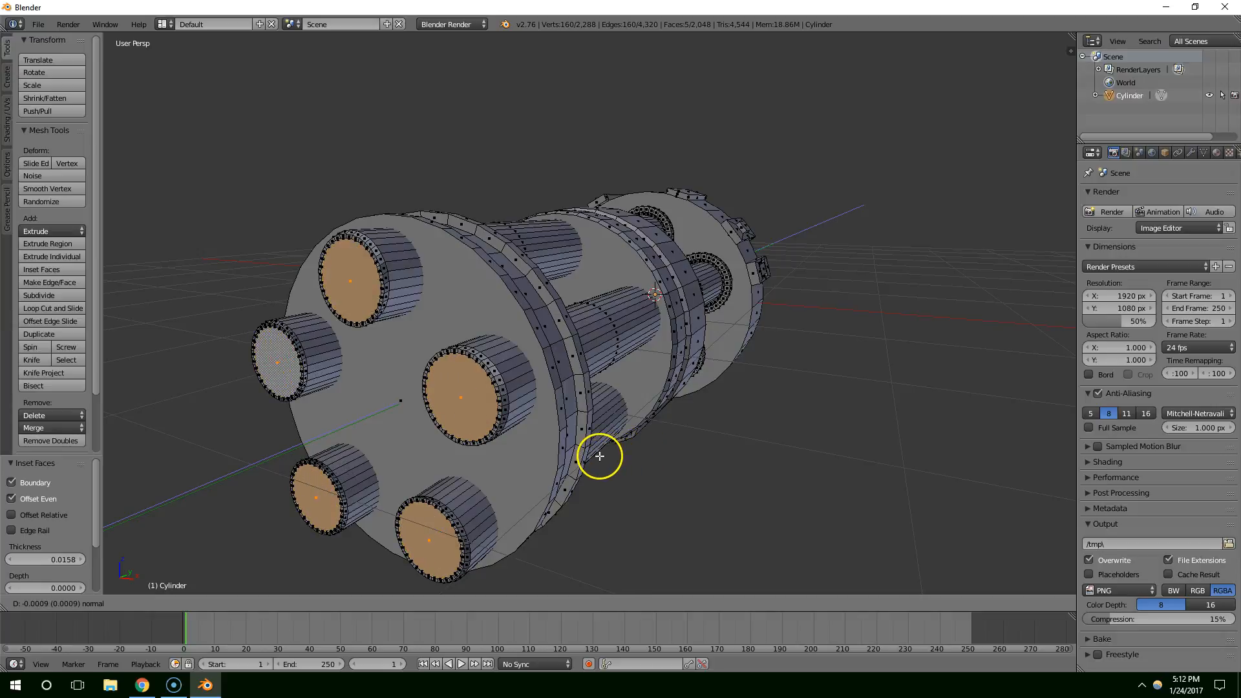
left_click(602, 456)
key("s")
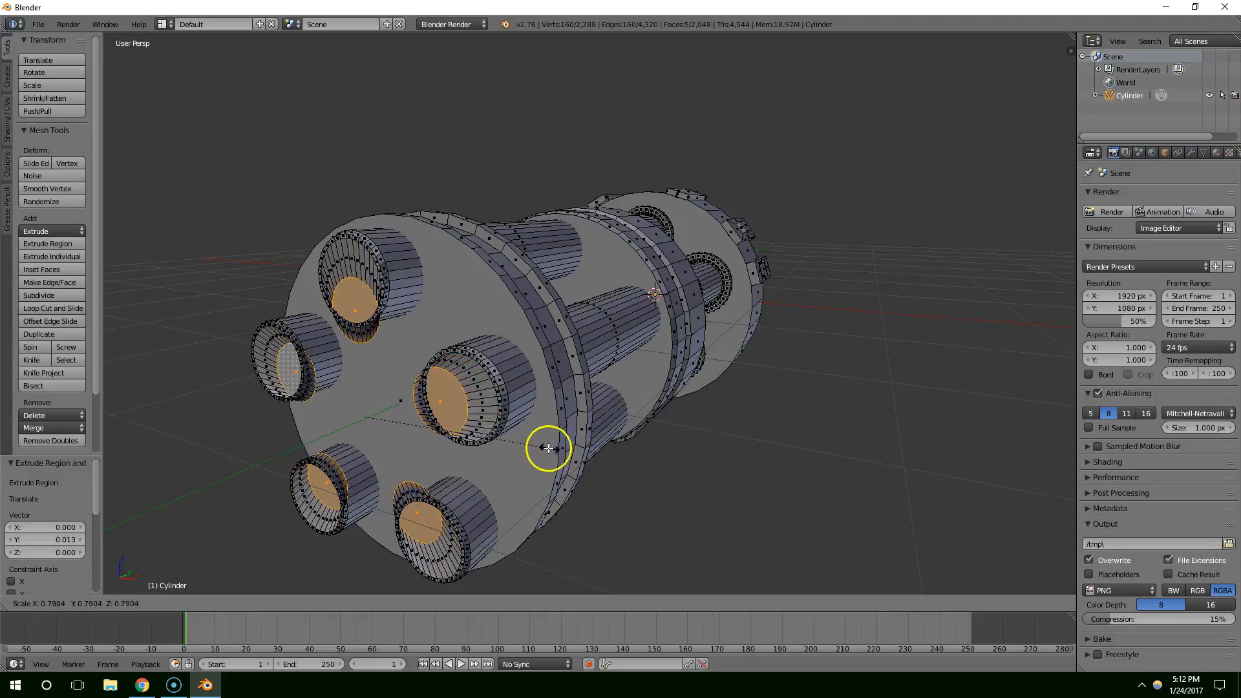
right_click(614, 429)
Set the pivot point to Individual Origins and scale the five barrel end faces to 0.936.
middle_click_drag(633, 437, 568, 484)
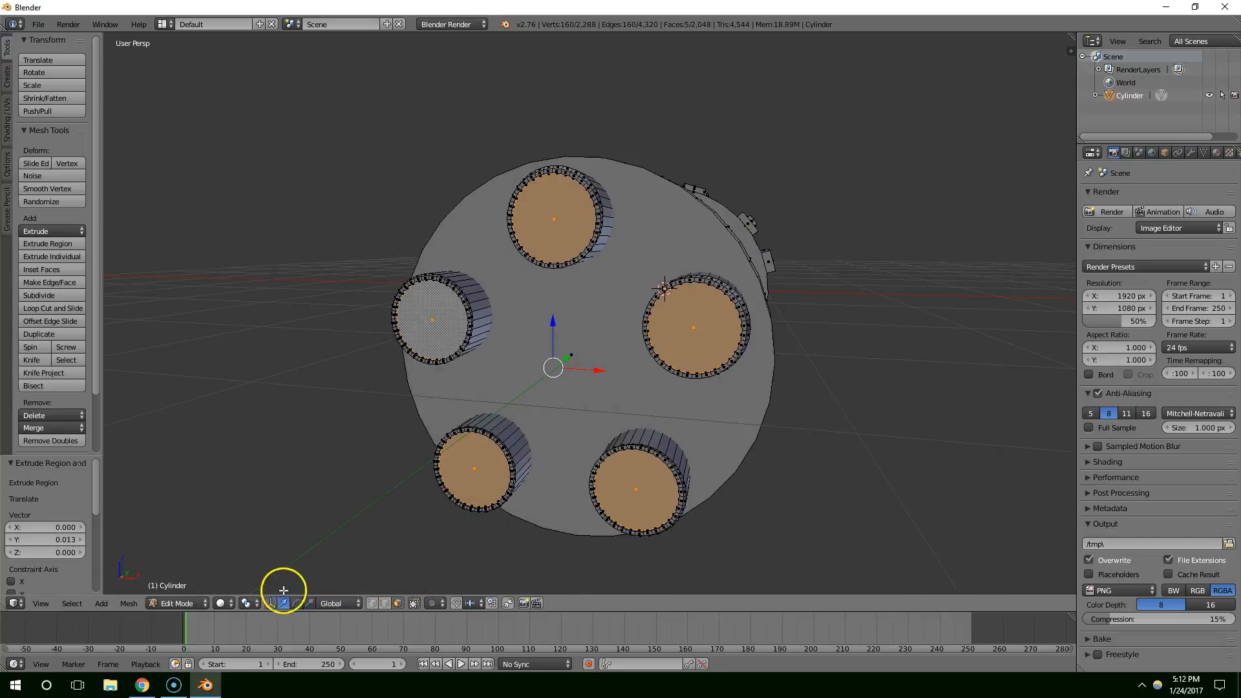
left_click(224, 604)
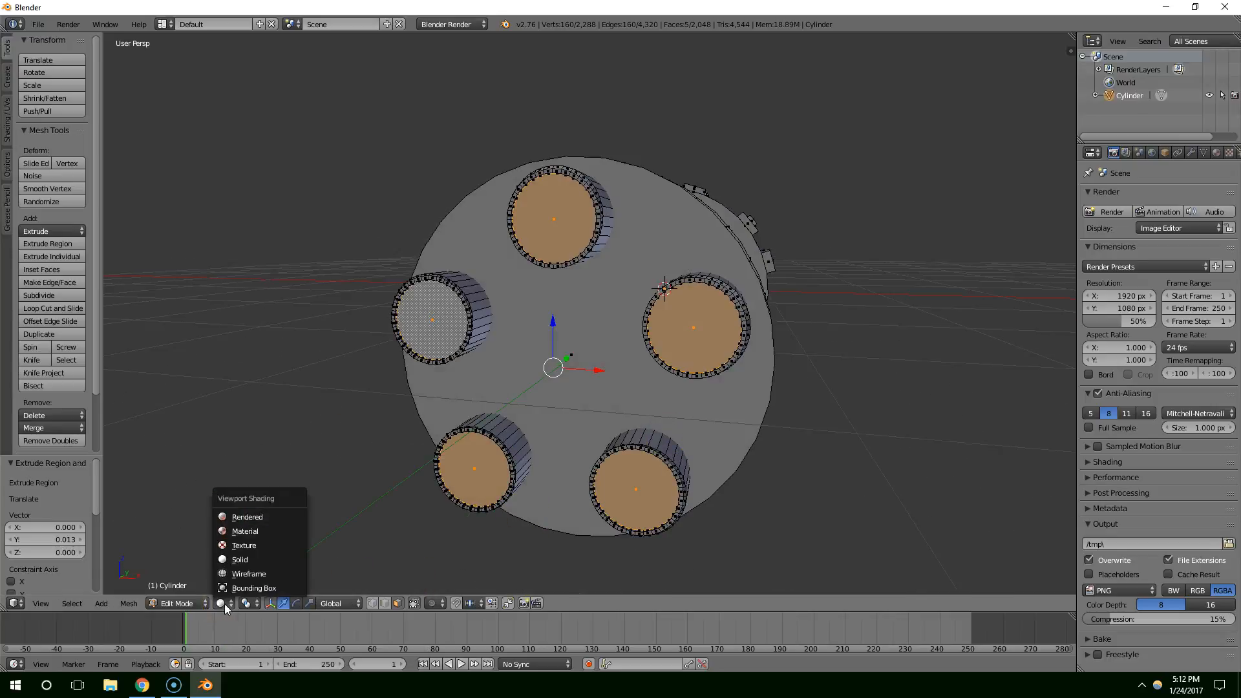
left_click(248, 603)
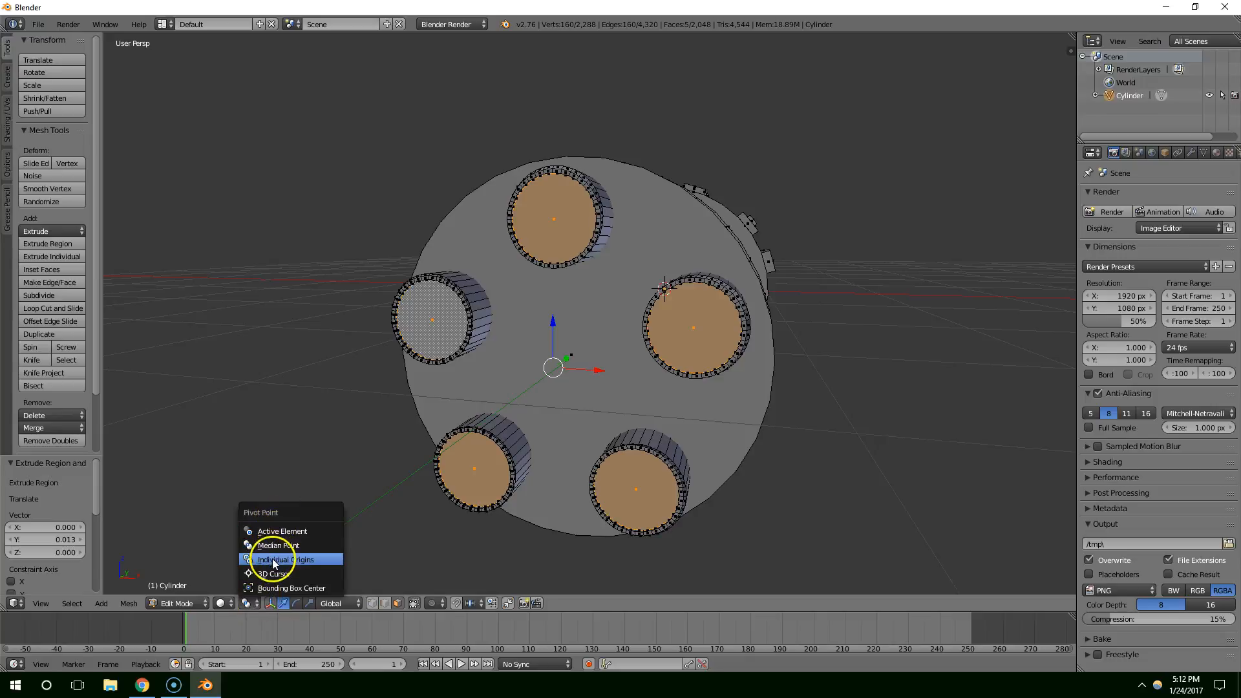
left_click(277, 561)
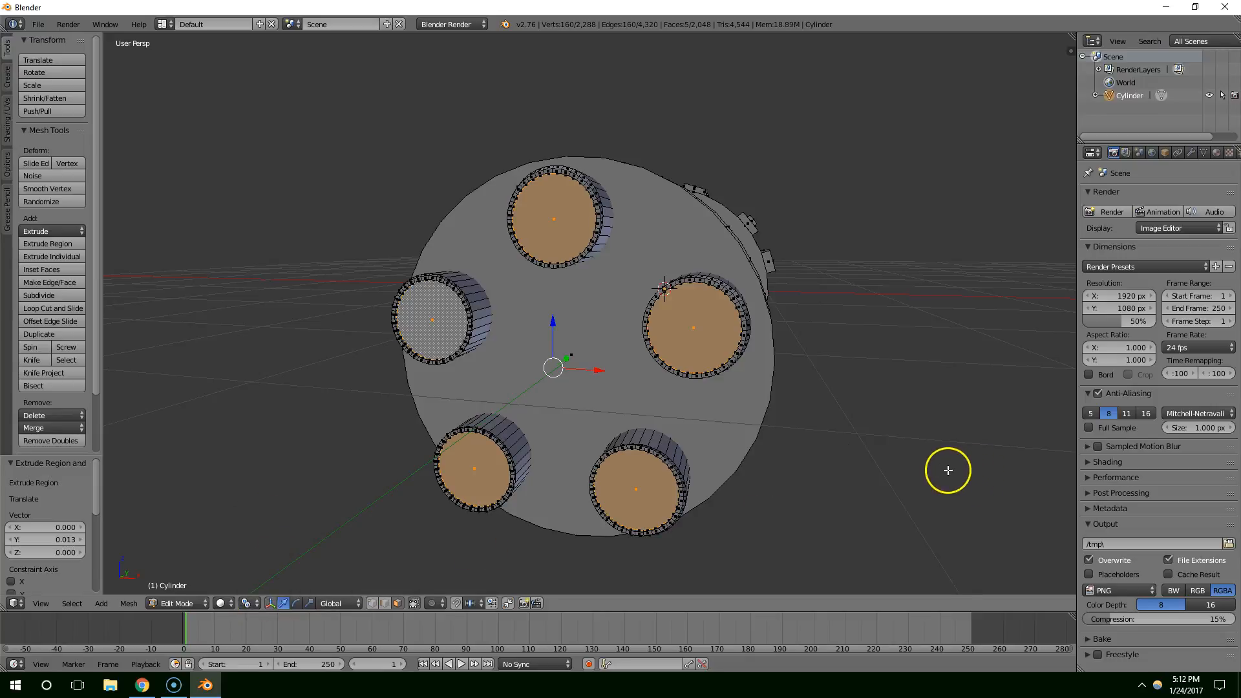
key("s")
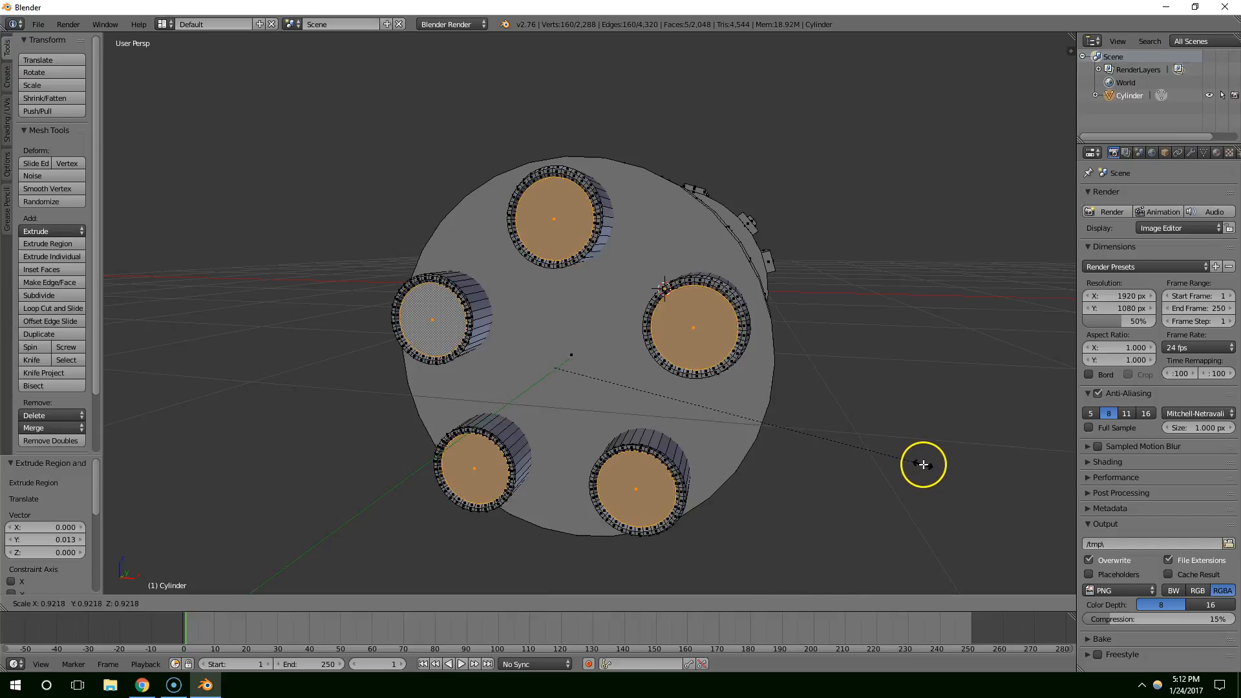
left_click(927, 464)
Extrude the reduced barrel end faces 0.243 inward to hollow the muzzles, and move them -0.064 along Y.
scroll(673, 318, "up", 4)
middle_click_drag(821, 333, 534, 435)
key("e")
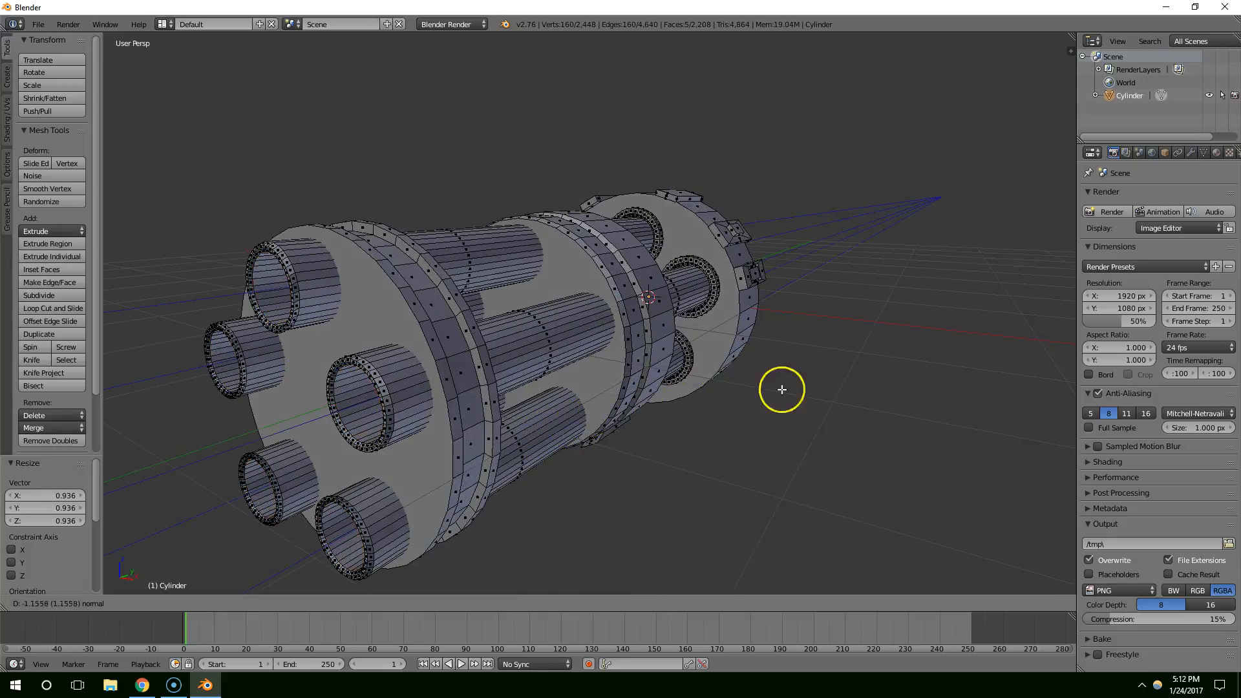
left_click(580, 418)
middle_click_drag(581, 418, 613, 412)
middle_click_drag(591, 414, 374, 376)
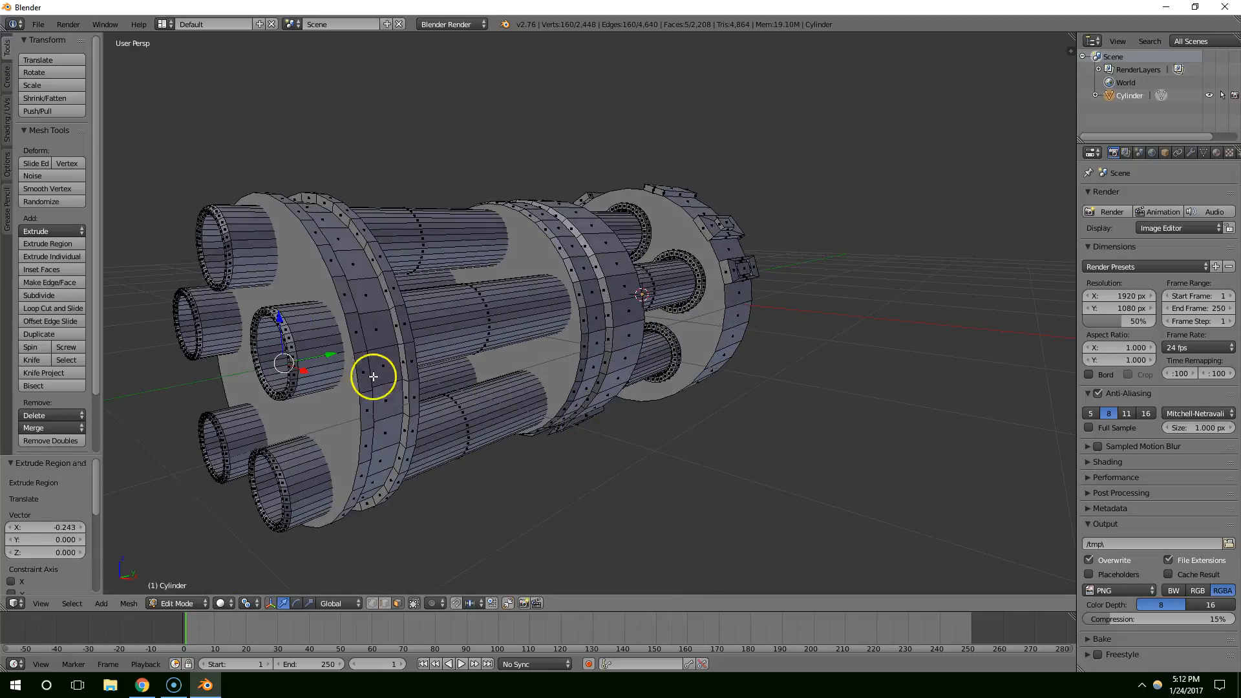
left_click_drag(330, 358, 316, 360)
middle_click_drag(316, 360, 365, 363)
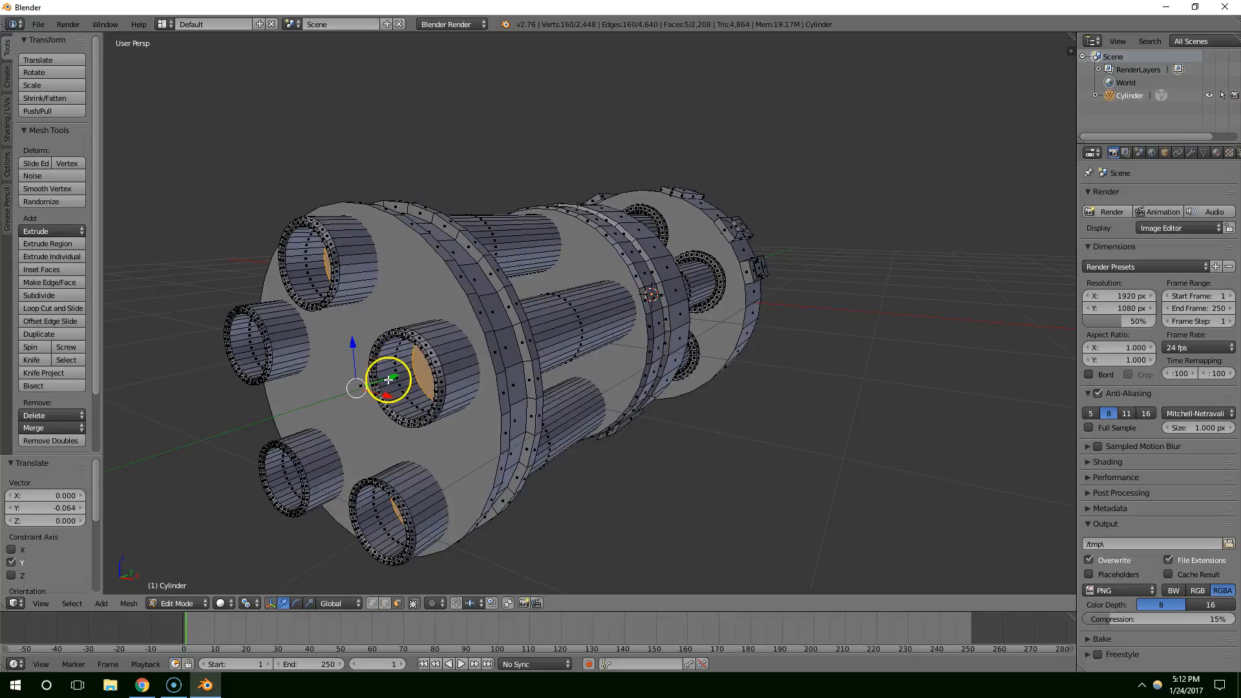
key("Tab")
scroll(488, 432, "down", 4)
middle_click_drag(493, 435, 471, 457)
key("Tab")
Extrude four spaced faces on the middle ring's rear band 0.056 outward as raised blocks, and scale their outer faces to 0.933.
middle_click_drag(559, 311, 535, 368)
scroll(507, 360, "up", 3)
right_click(482, 418)
right_click(557, 434, "shift")
middle_click_drag(561, 479, 565, 433)
right_click(480, 407, "shift")
right_click(422, 420, "shift")
key("e")
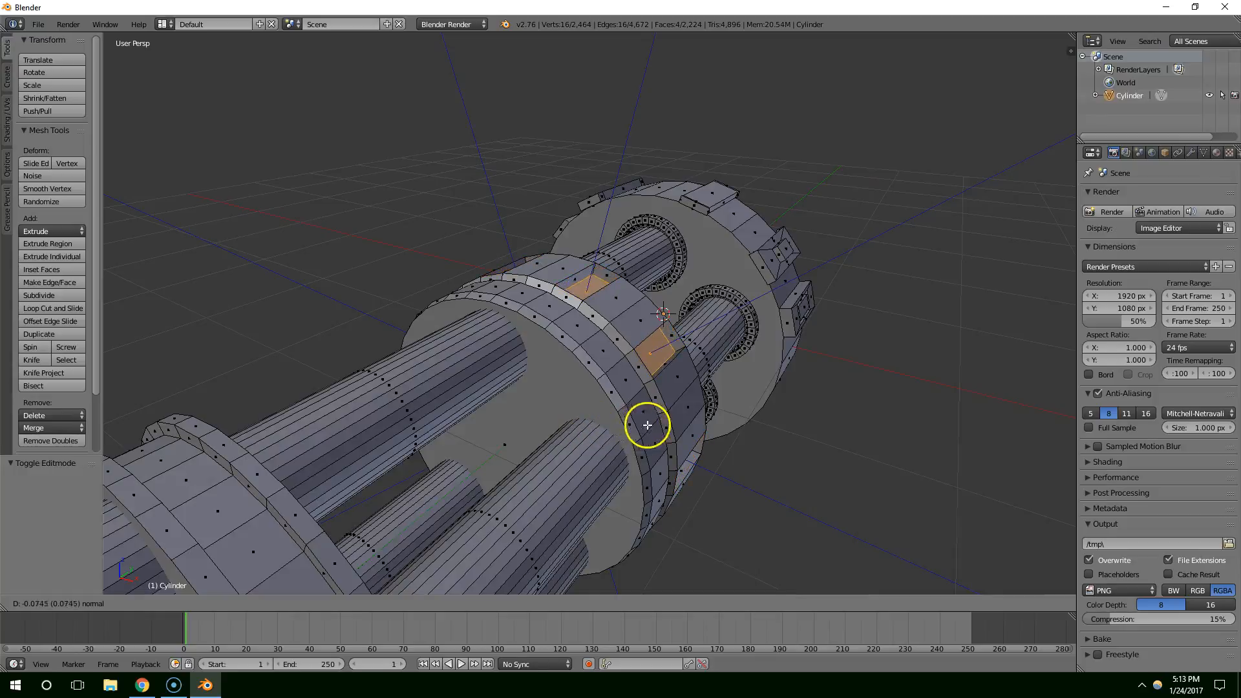
left_click(569, 421)
key("s")
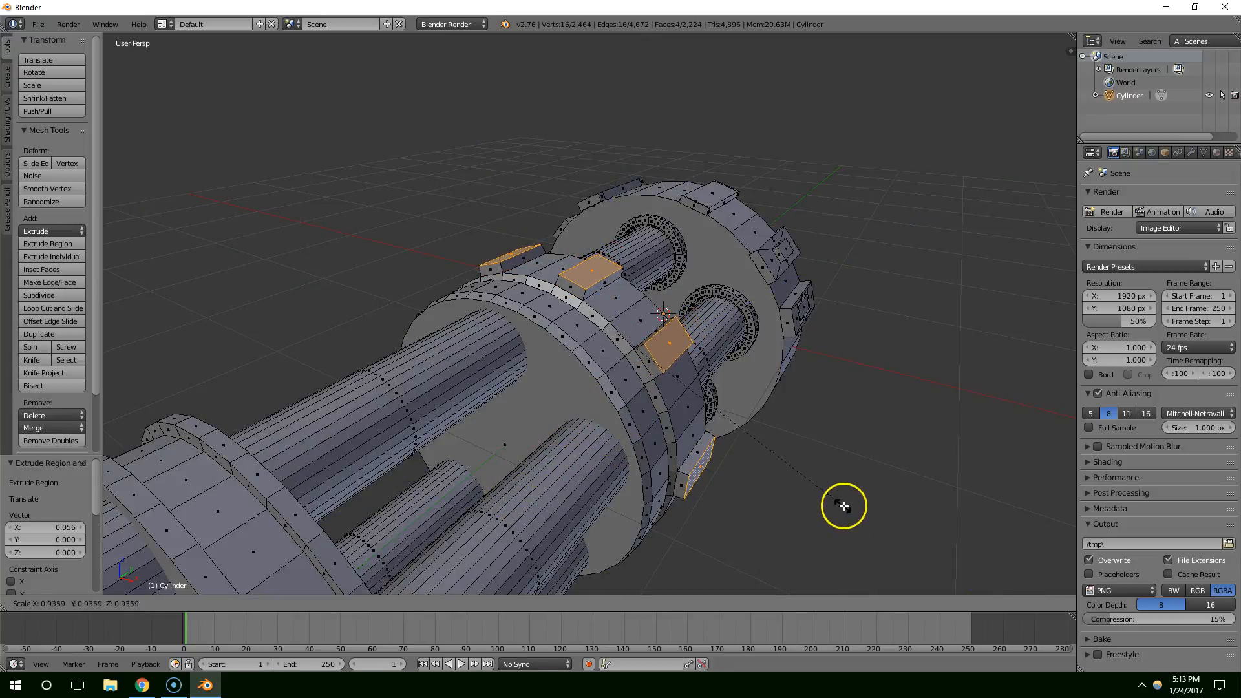
left_click(841, 503)
Inset the outer faces of two raised blocks on the middle ring by 0.0247, and scale them to 0.570 along Y.
right_click(678, 349)
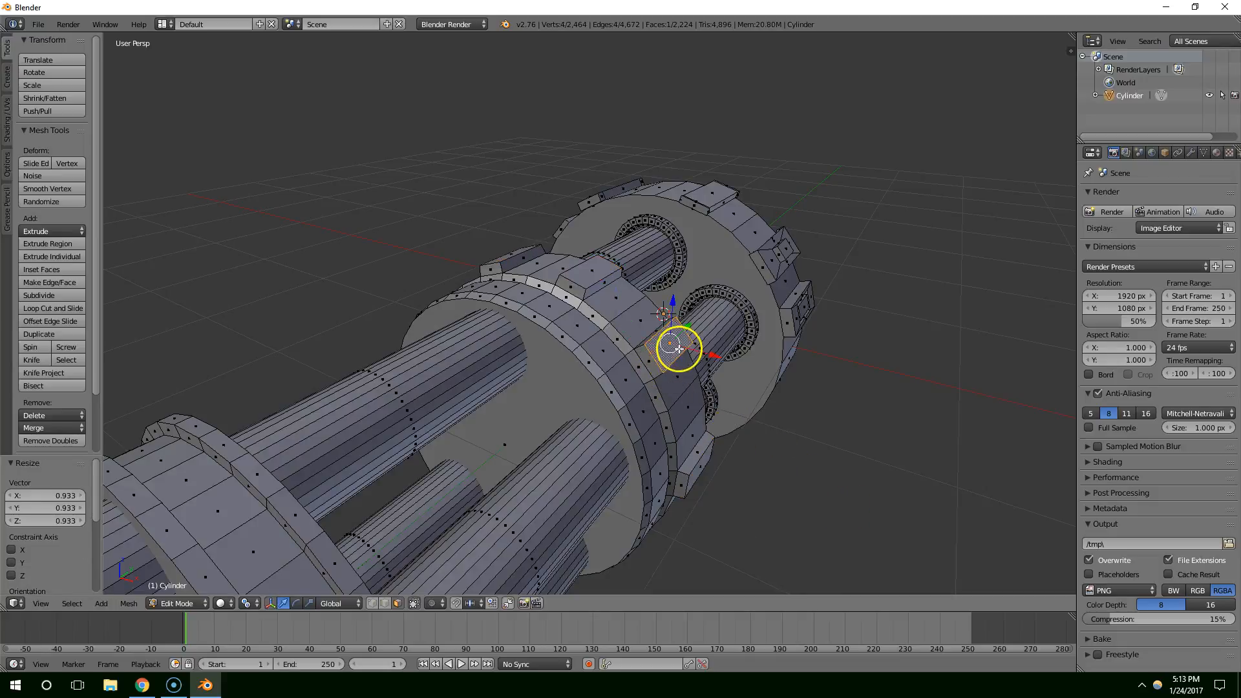
middle_click_drag(679, 349, 744, 356)
right_click(640, 349, "shift")
key("i")
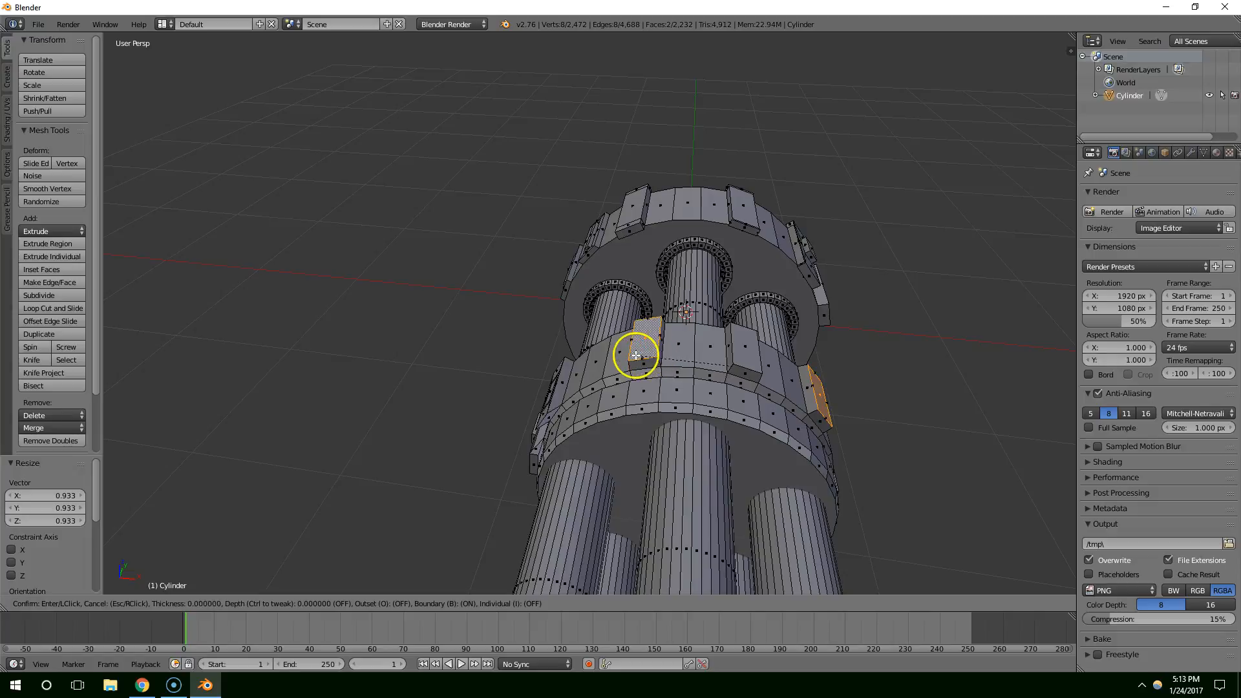
left_click(759, 424)
middle_click_drag(759, 424, 715, 421)
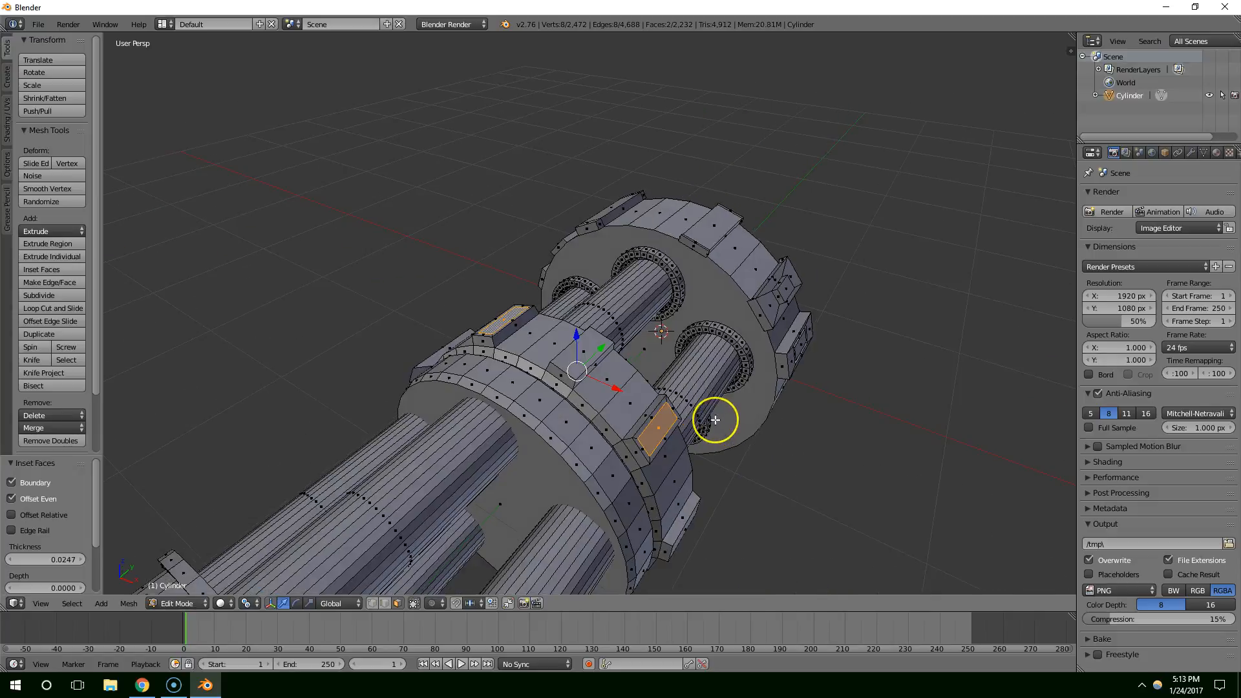
key("s")
key("y")
left_click_drag(715, 420, 668, 429)
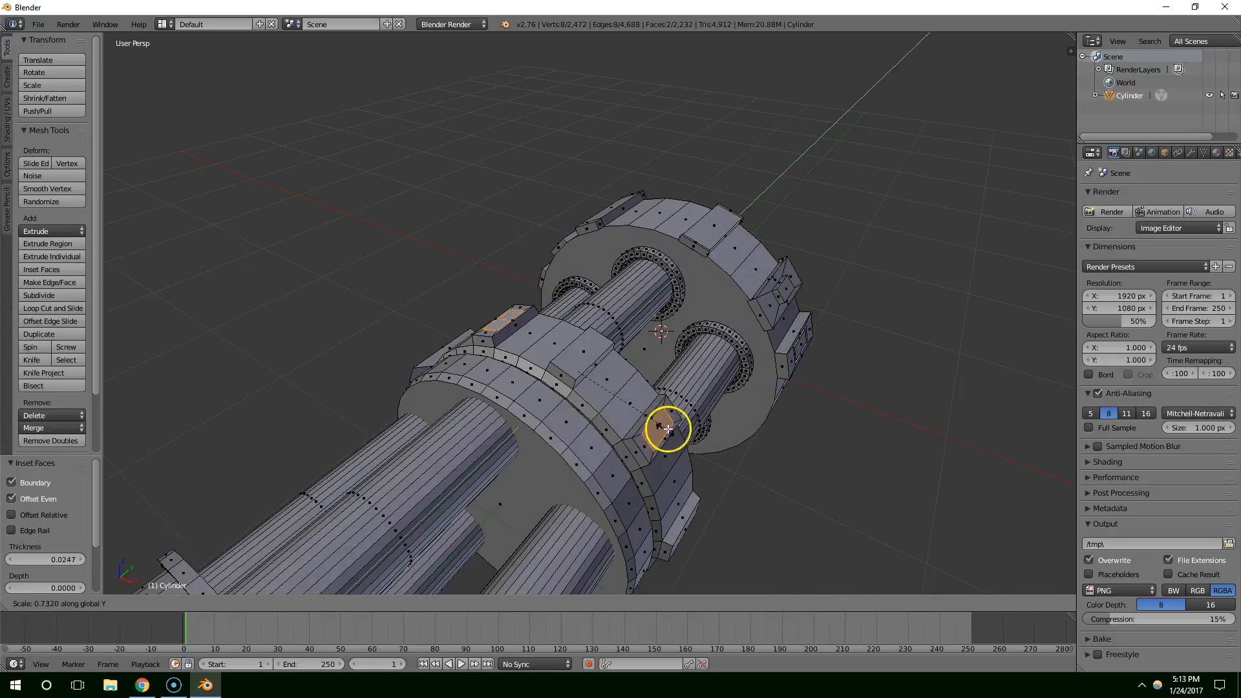
left_click(645, 428)
Extrude the two narrowed block faces slightly outward and inspect the result in Object Mode.
key("e")
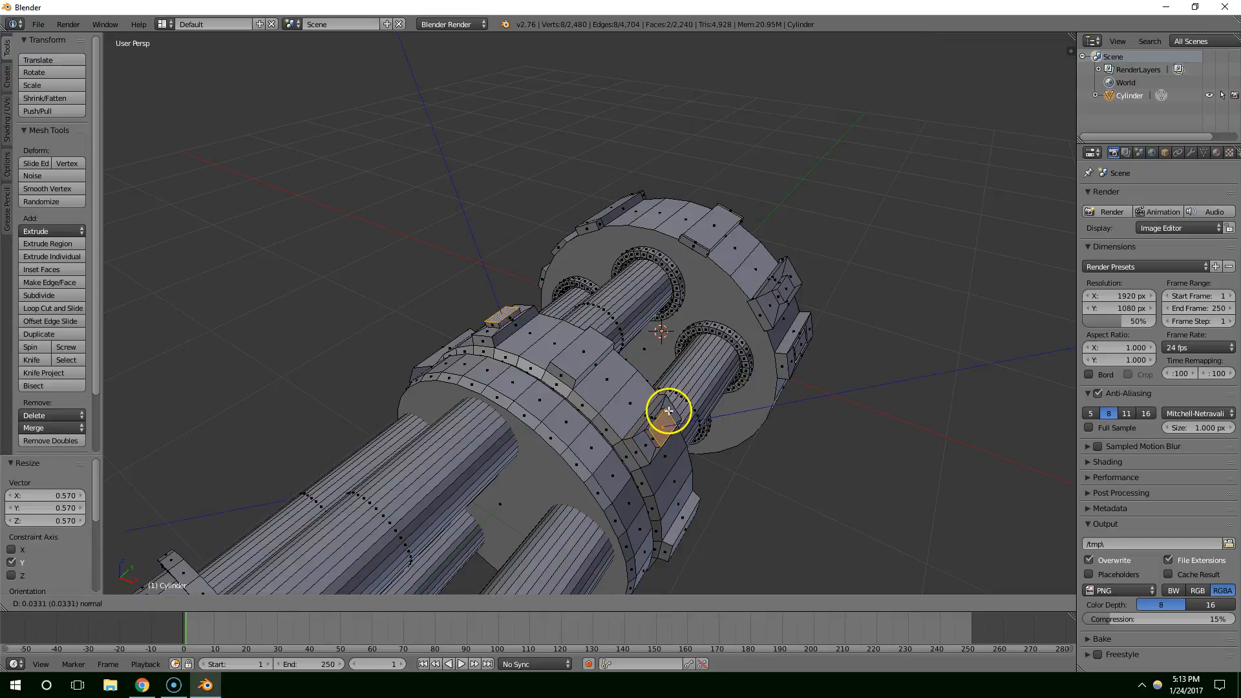
left_click(665, 414)
key("Tab")
middle_click_drag(665, 414, 636, 405)
Extrude the lower side block's face on the middle ring 0.075 outward, extrude it again, and scale its end face.
key("Tab")
key("e")
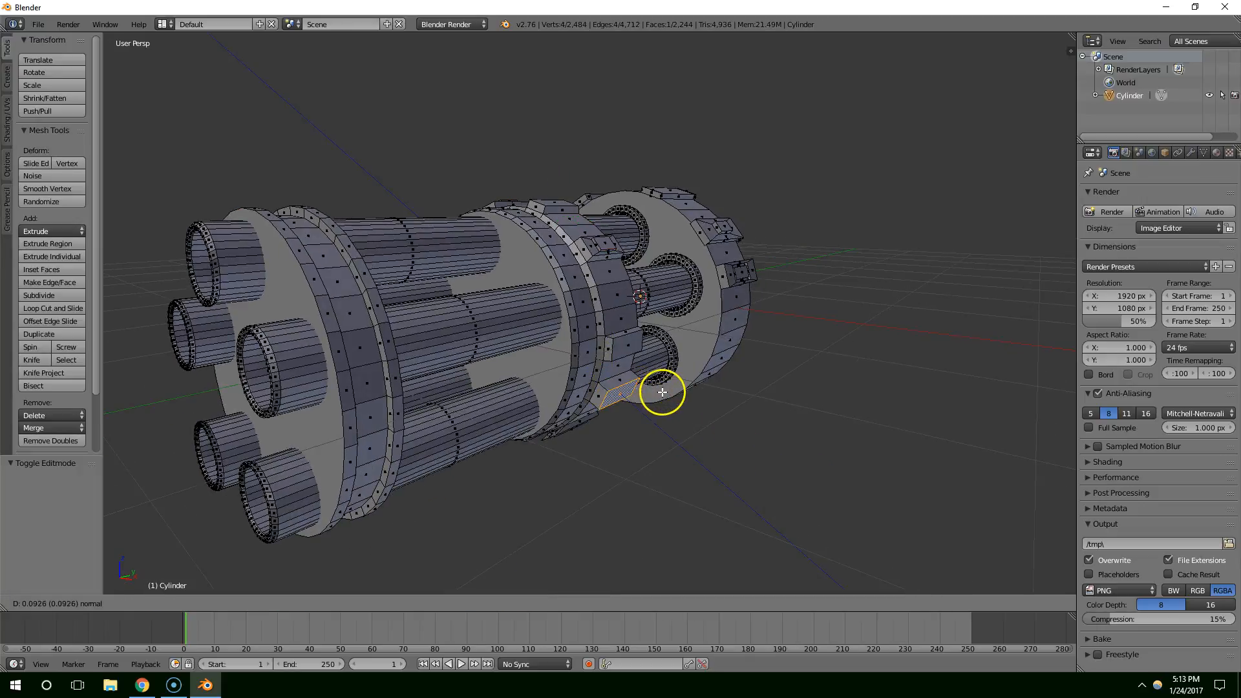
left_click(659, 390)
key("e")
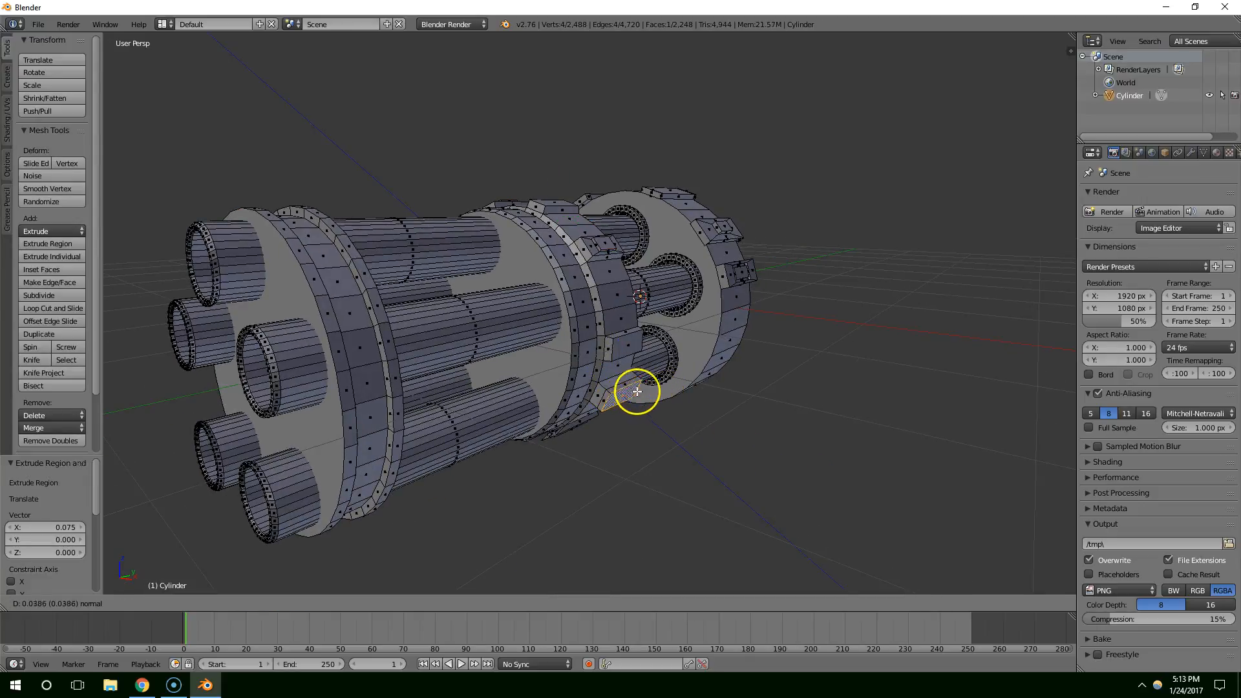
left_click(640, 392)
key("s")
left_click(634, 394)
Compare the whole barrel assembly in Object Mode with the ring and barrel details in the reference image.
middle_click_drag(632, 395, 233, 629)
key("Tab")
scroll(645, 428, "down", 3)
left_click(141, 685)
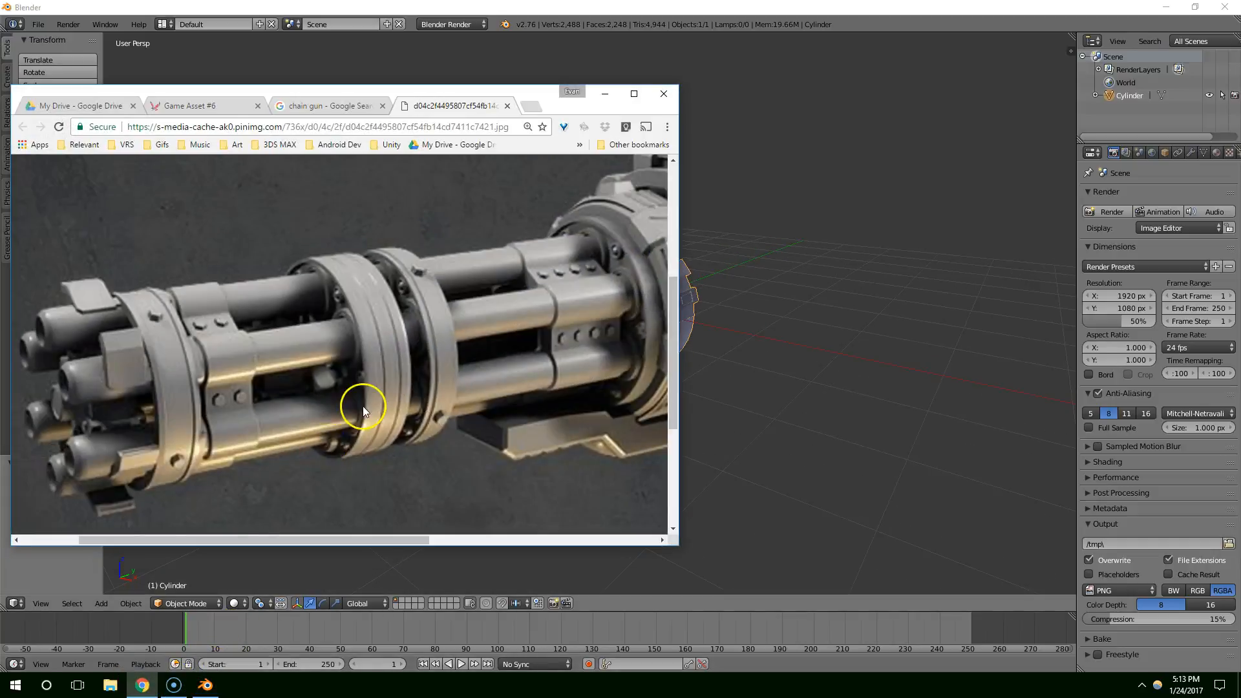
scroll(336, 426, "down", 4)
scroll(327, 429, "up", 4)
left_click(614, 97)
scroll(521, 326, "up", 6)
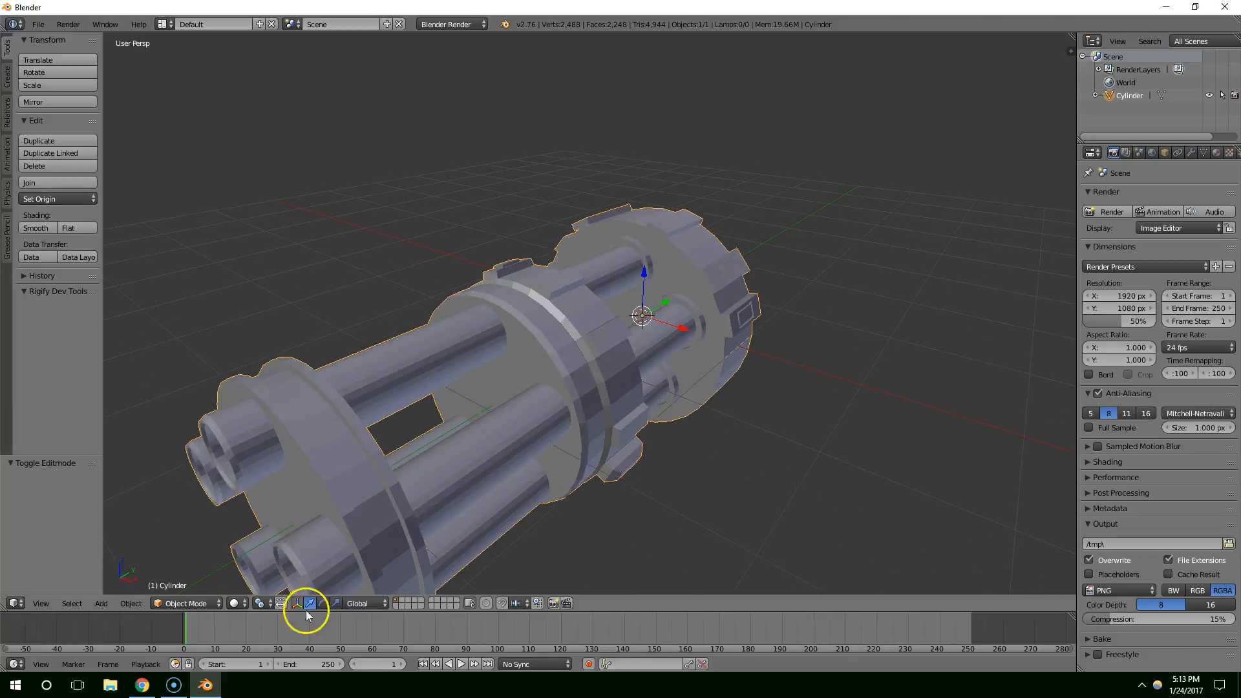
left_click(153, 680)
left_click(153, 680)
Try duplicating one lengthwise strip of faces on a front barrel in place and shrinking the copy along Y.
key("Tab")
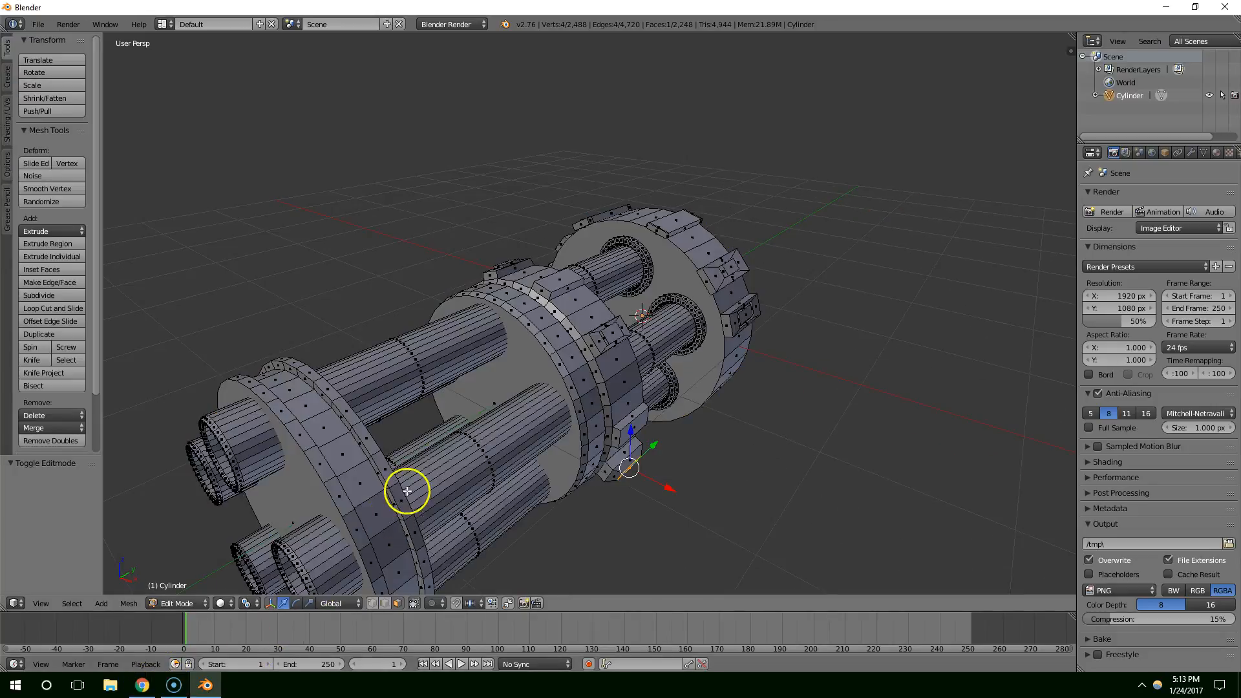
scroll(407, 491, "up", 3)
right_click(353, 463, "alt")
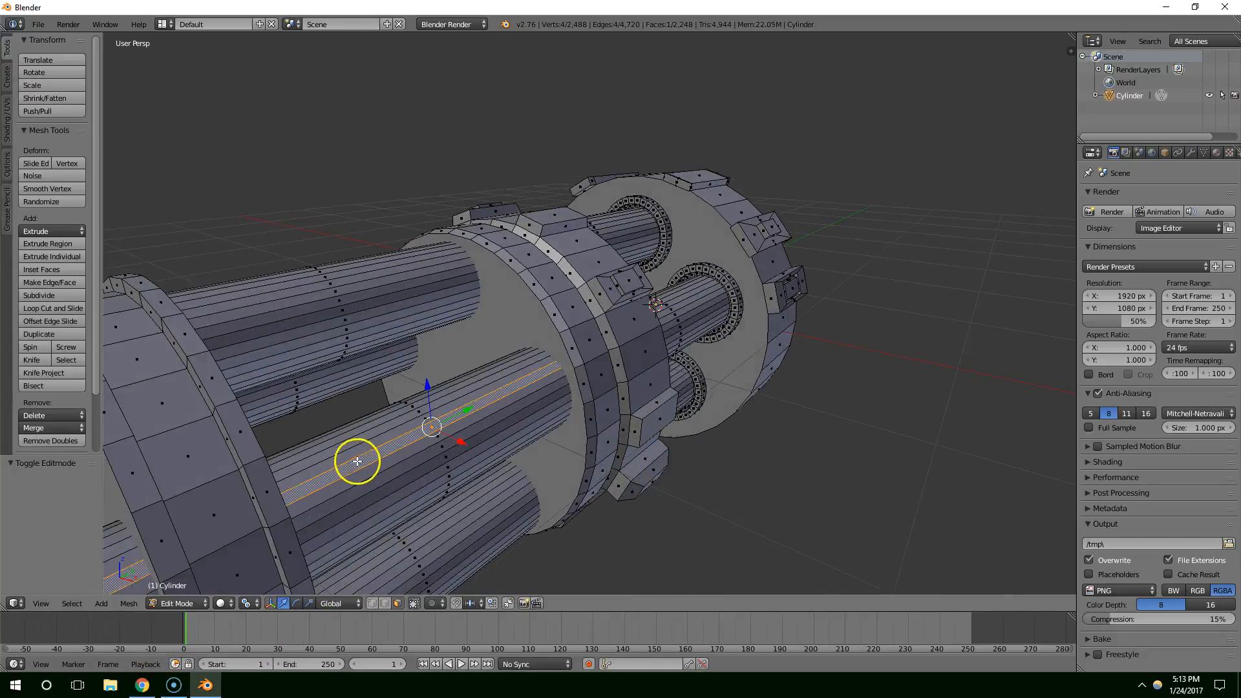
key("shift+d")
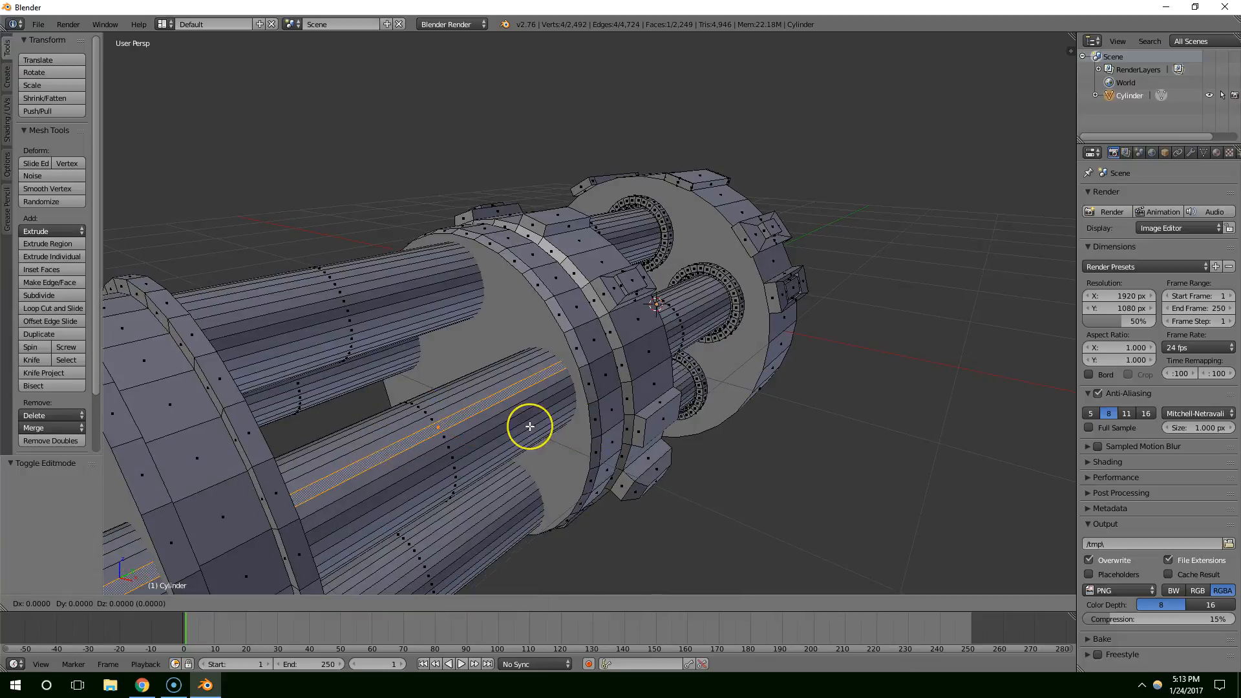
right_click(530, 426)
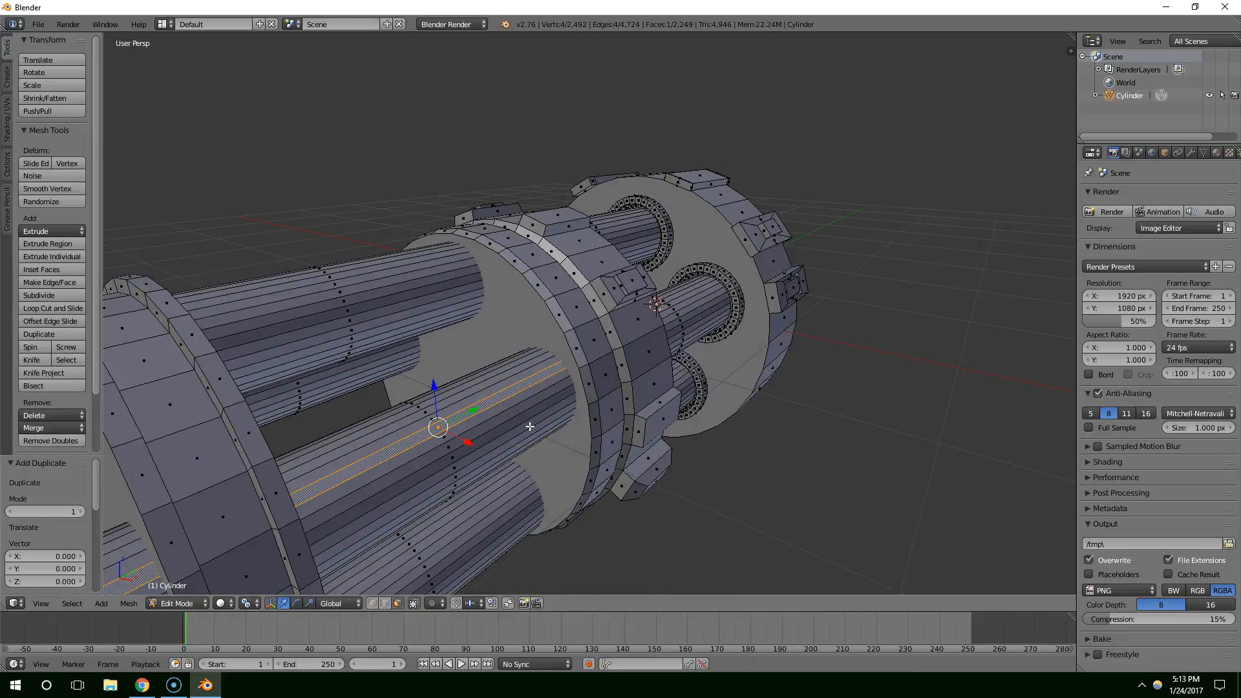
scroll(530, 427, "down", 3)
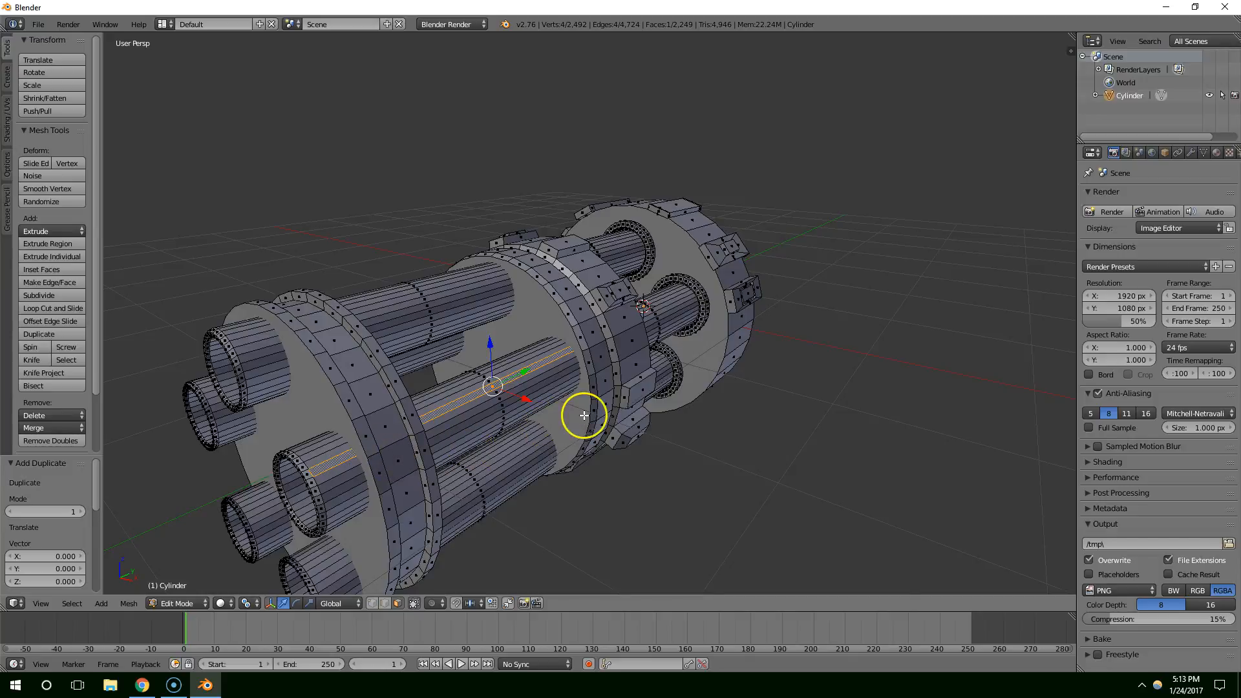
key("s")
key("y")
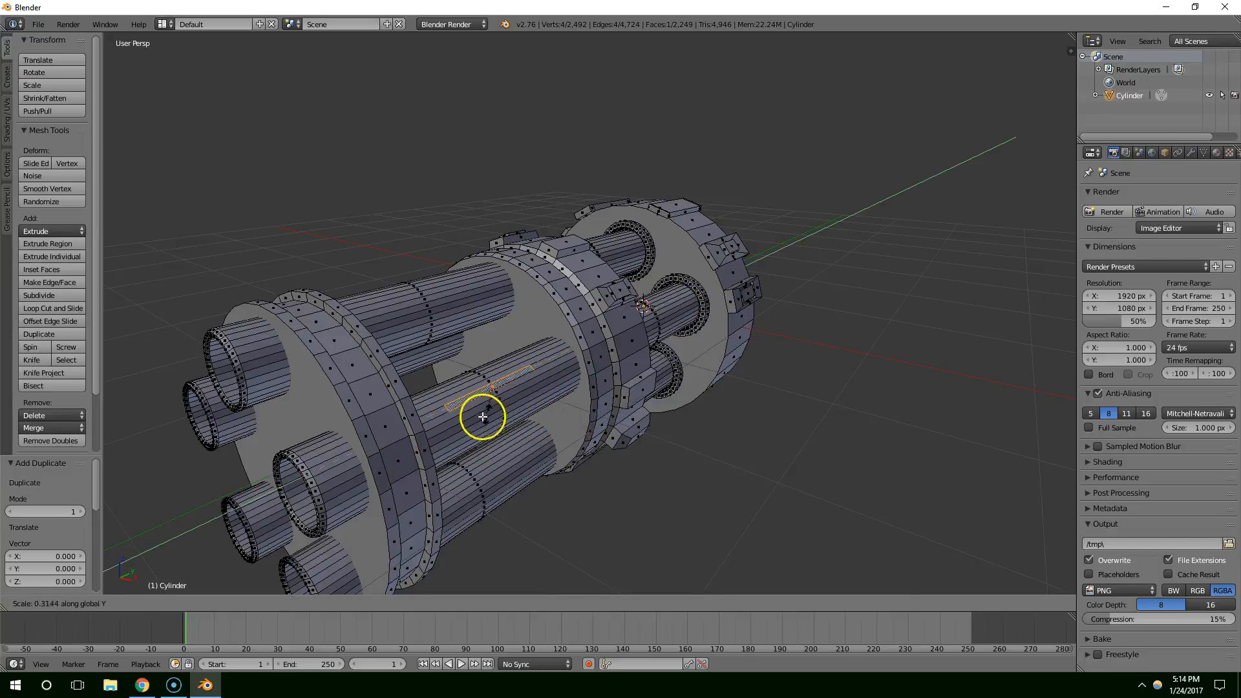
left_click(505, 391)
Undo the duplicated barrel strip and its scaling.
middle_click_drag(507, 390, 604, 353)
right_click(353, 324, "alt")
key("ctrl+z")
scroll(428, 366, "up", 2)
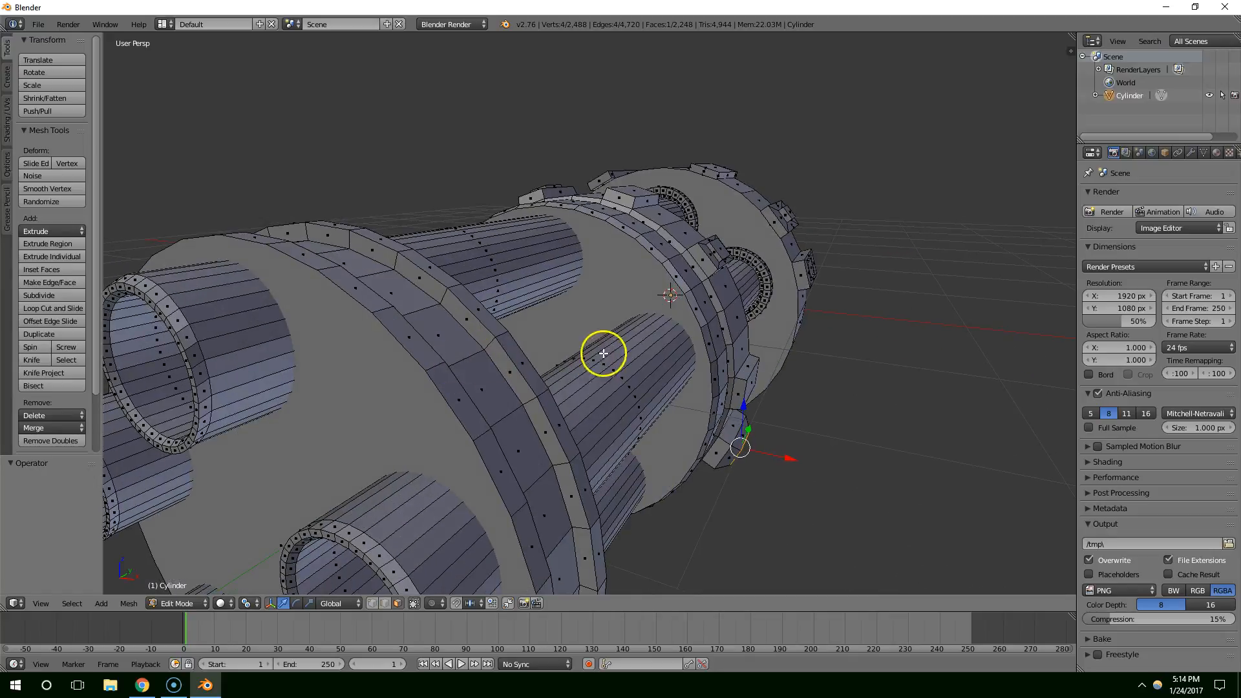
Select the outward-facing lengthwise faces on two neighbouring barrels between the front and middle rings.
middle_click_drag(601, 418, 520, 375)
mouse_move(450, 343)
middle_mouse_down()
mouse_move(551, 405)
mouse_move(585, 388)
mouse_move(510, 370)
middle_mouse_up()
middle_click_drag(465, 260, 515, 363)
scroll(498, 355, "up", 2)
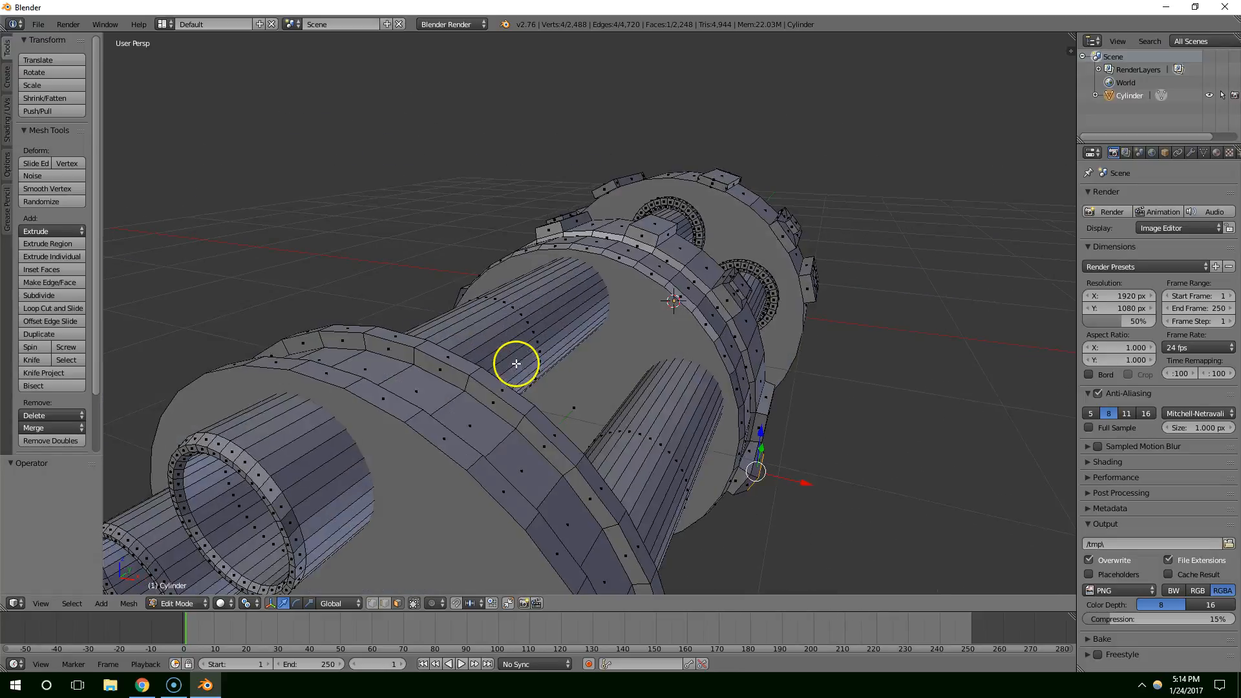
middle_click_drag(608, 434, 598, 433)
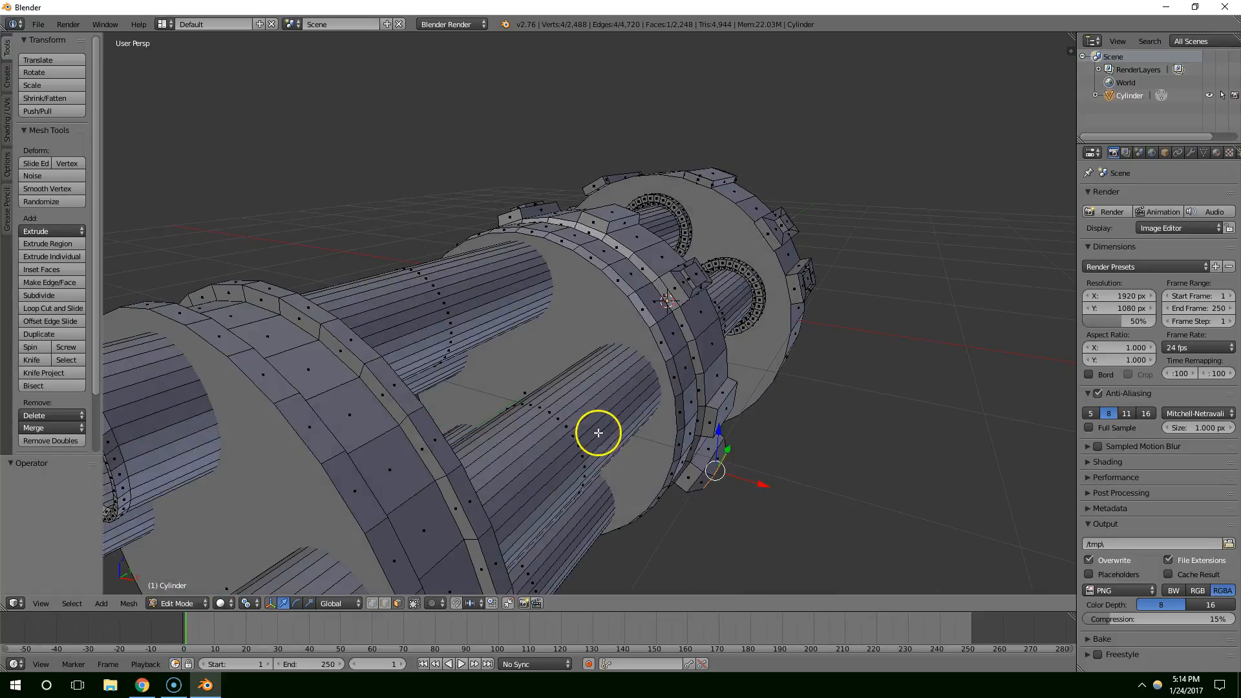
right_click(512, 430, "shift")
right_click(514, 435, "shift")
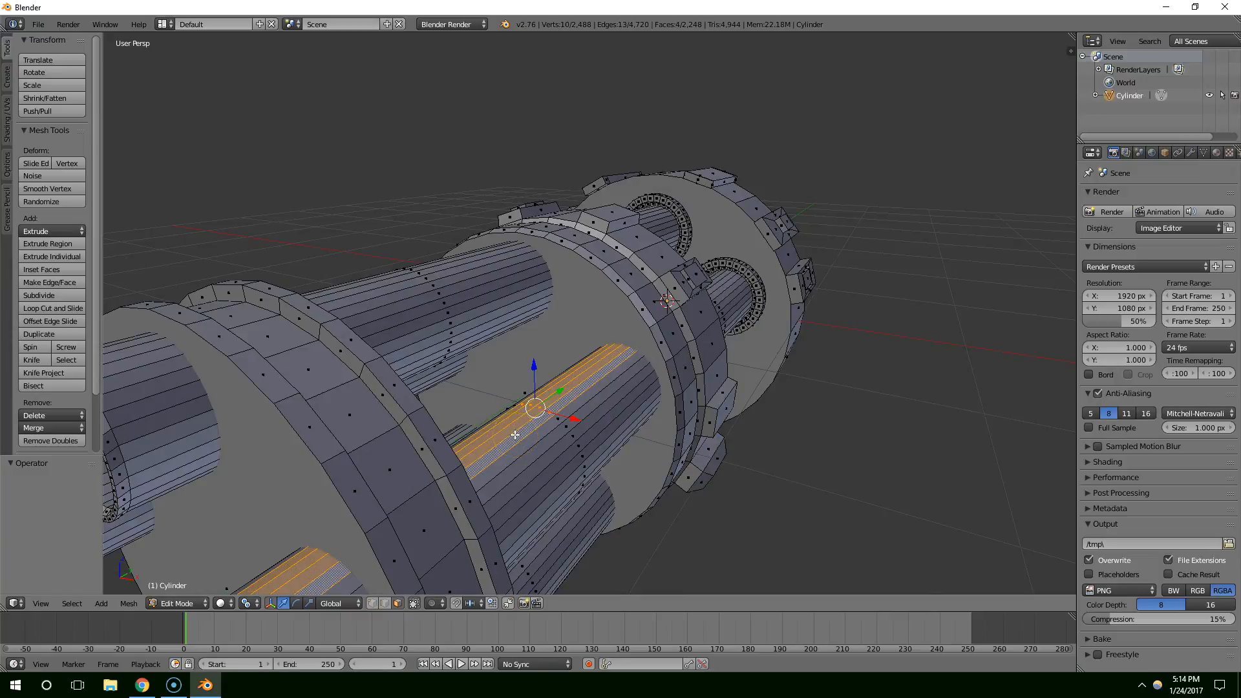
left_click_drag(517, 433, 543, 506)
middle_click_drag(599, 495, 551, 463)
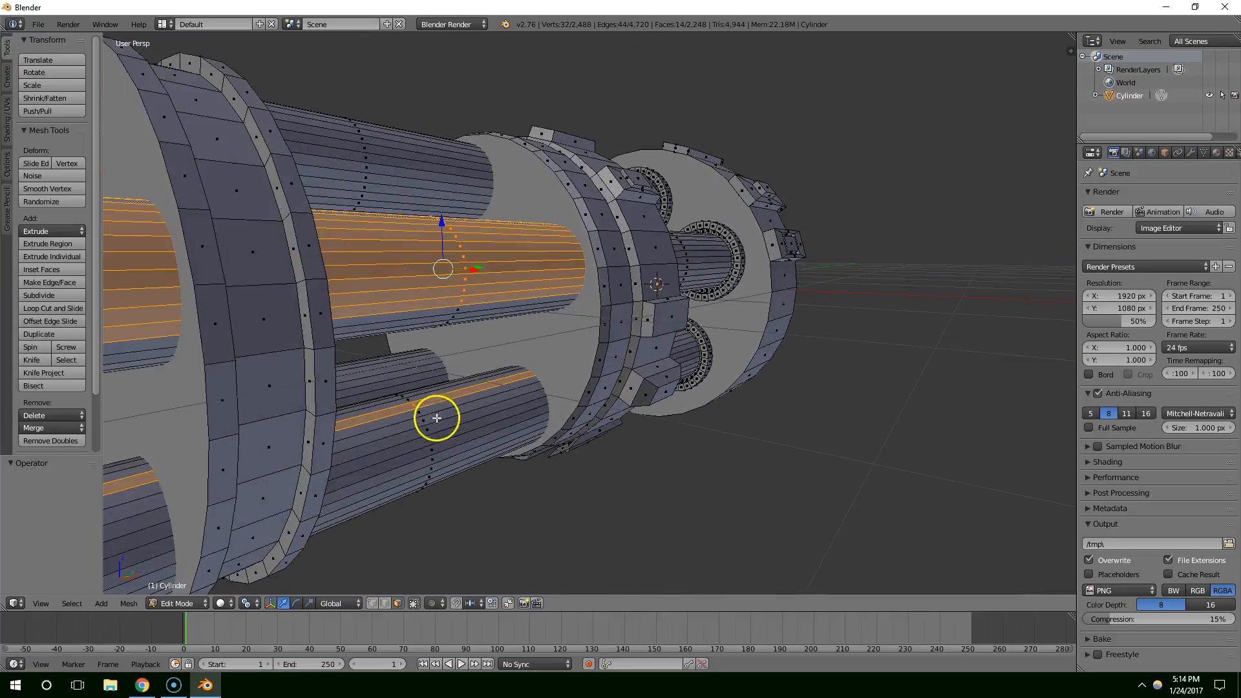
mouse_move(424, 401)
middle_mouse_down()
mouse_move(466, 424)
mouse_move(459, 410)
middle_mouse_up()
left_click_drag(459, 410, 466, 444)
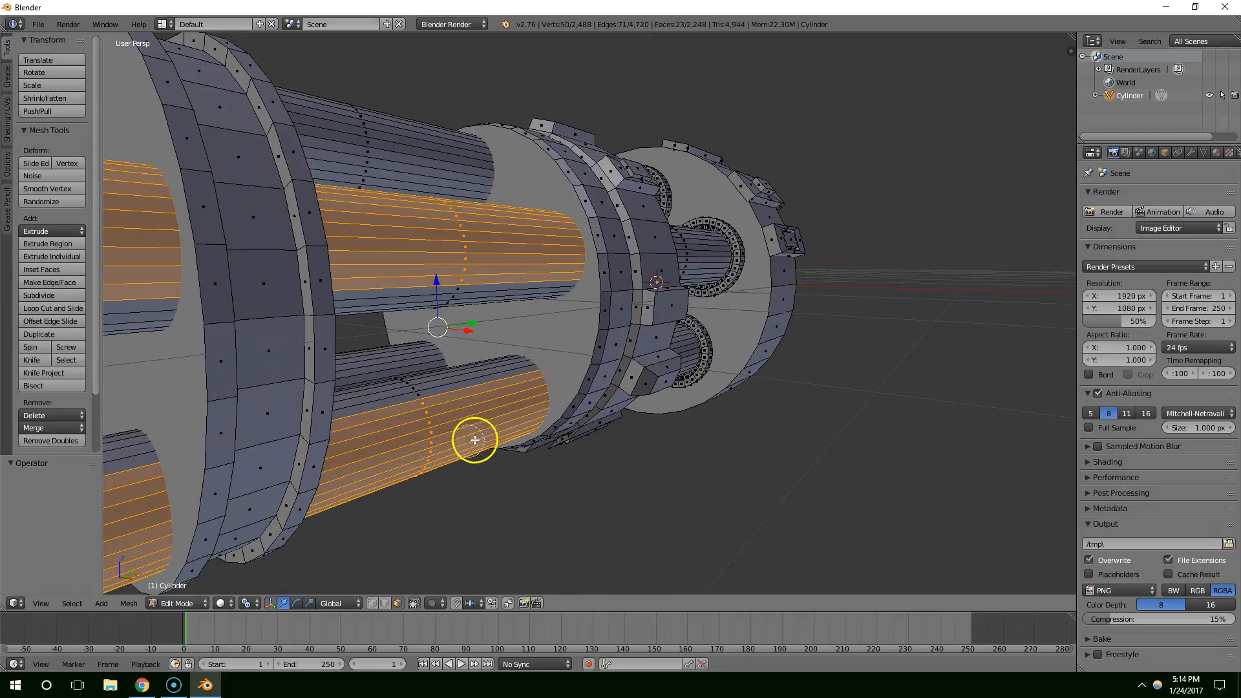
Extend the selection to the outward-facing faces of the next barrels around the assembly.
middle_click_drag(474, 441, 517, 406)
left_click_drag(420, 238, 430, 231)
right_click(437, 231)
middle_click_drag(489, 237, 503, 225)
right_click(451, 225, "shift")
right_click(456, 221, "shift")
middle_click_drag(575, 246, 725, 243)
left_click_drag(701, 214, 733, 238)
middle_click_drag(784, 271, 666, 199)
key("c")
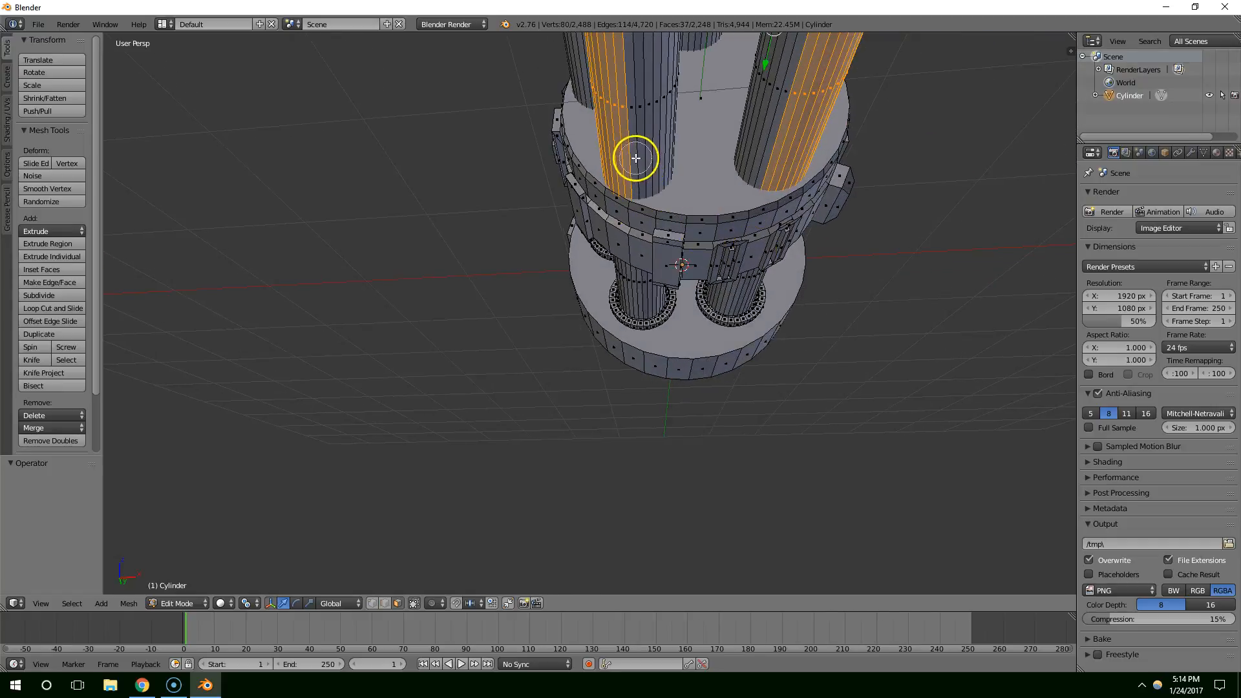
left_click_drag(634, 158, 640, 150)
middle_click_drag(670, 193, 716, 258)
left_click_drag(863, 320, 881, 283)
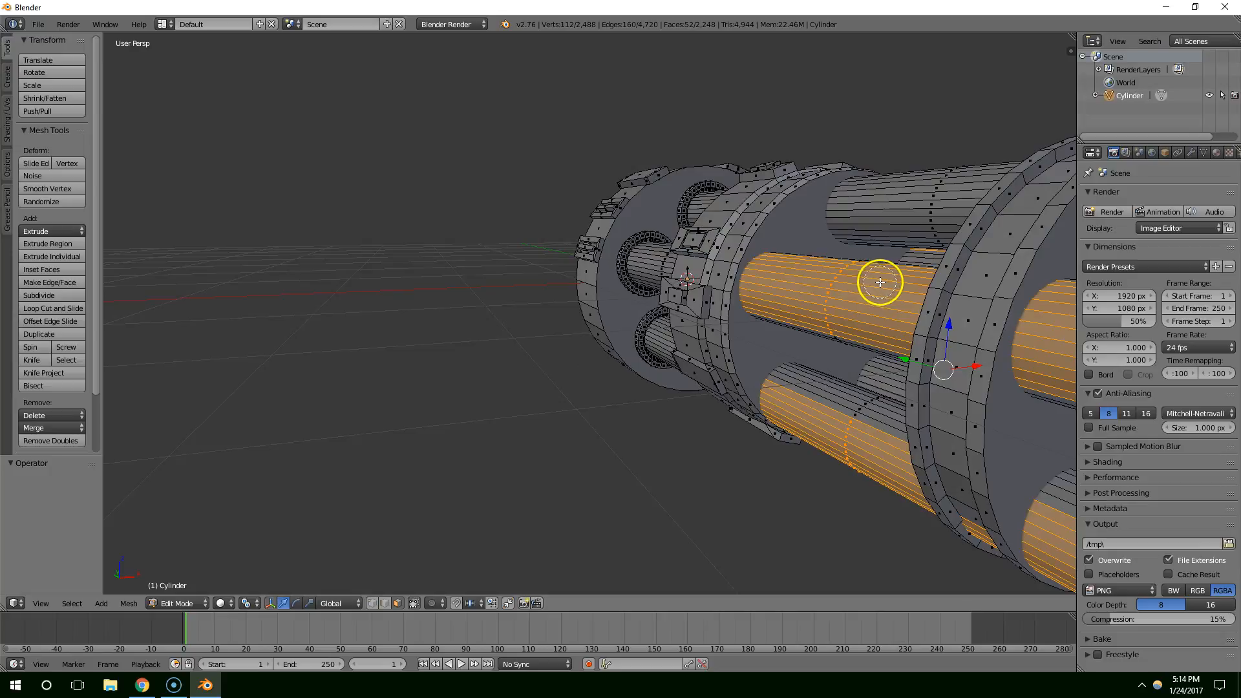
Add the upper barrel's outward-facing faces and the remaining missed strips to the barrel face selection.
middle_click_drag(882, 282, 839, 335)
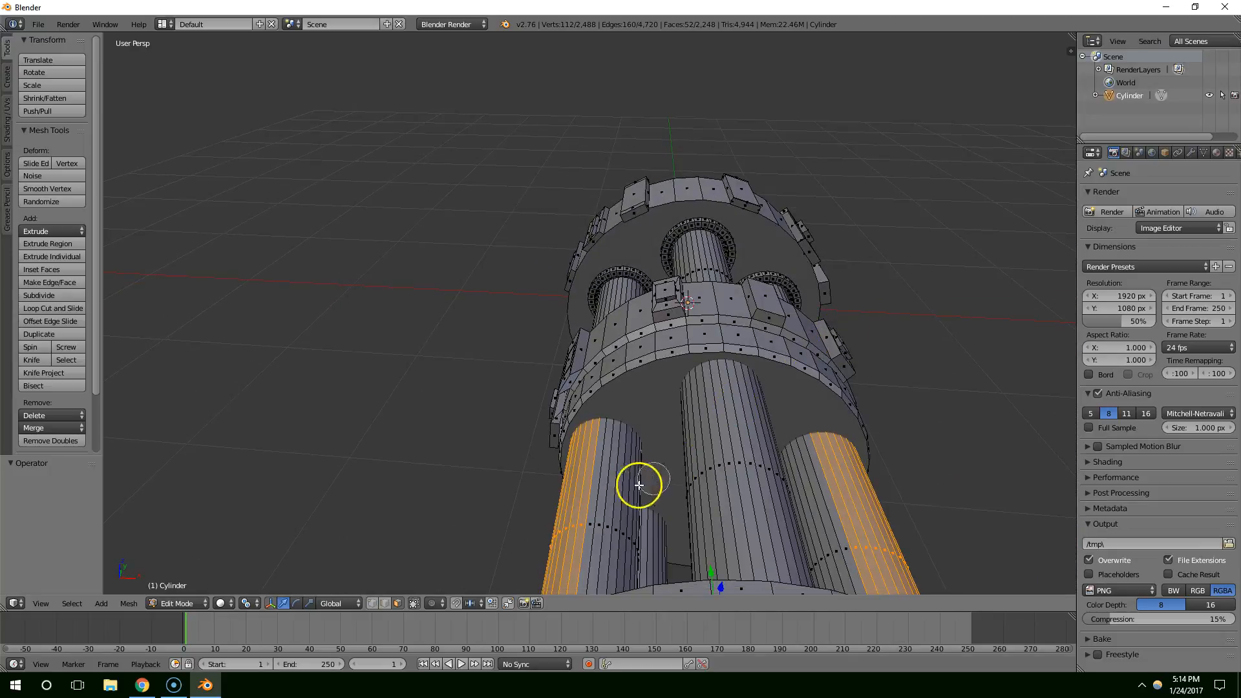
mouse_move(594, 498)
left_mouse_down()
mouse_move(681, 480)
mouse_move(763, 502)
left_mouse_up()
middle_click_drag(764, 503, 493, 335)
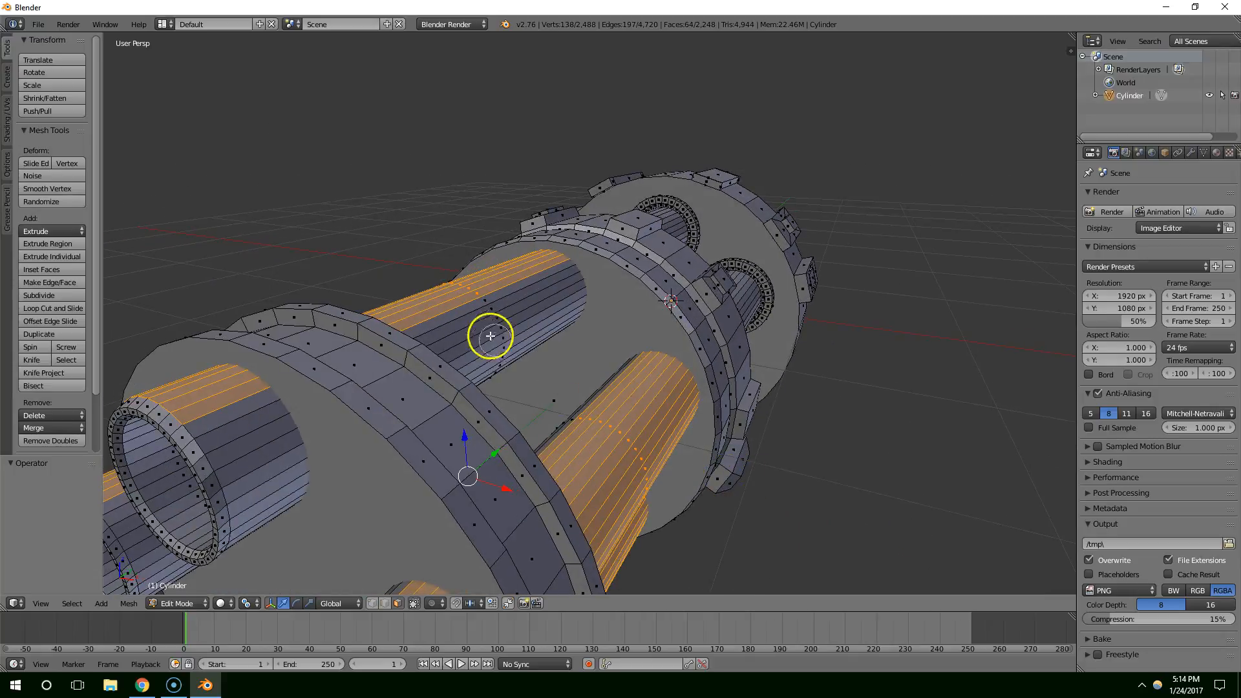
left_click_drag(466, 318, 479, 330)
mouse_move(754, 420)
middle_mouse_down()
mouse_move(729, 452)
mouse_move(724, 421)
mouse_move(784, 402)
mouse_move(665, 267)
middle_mouse_up()
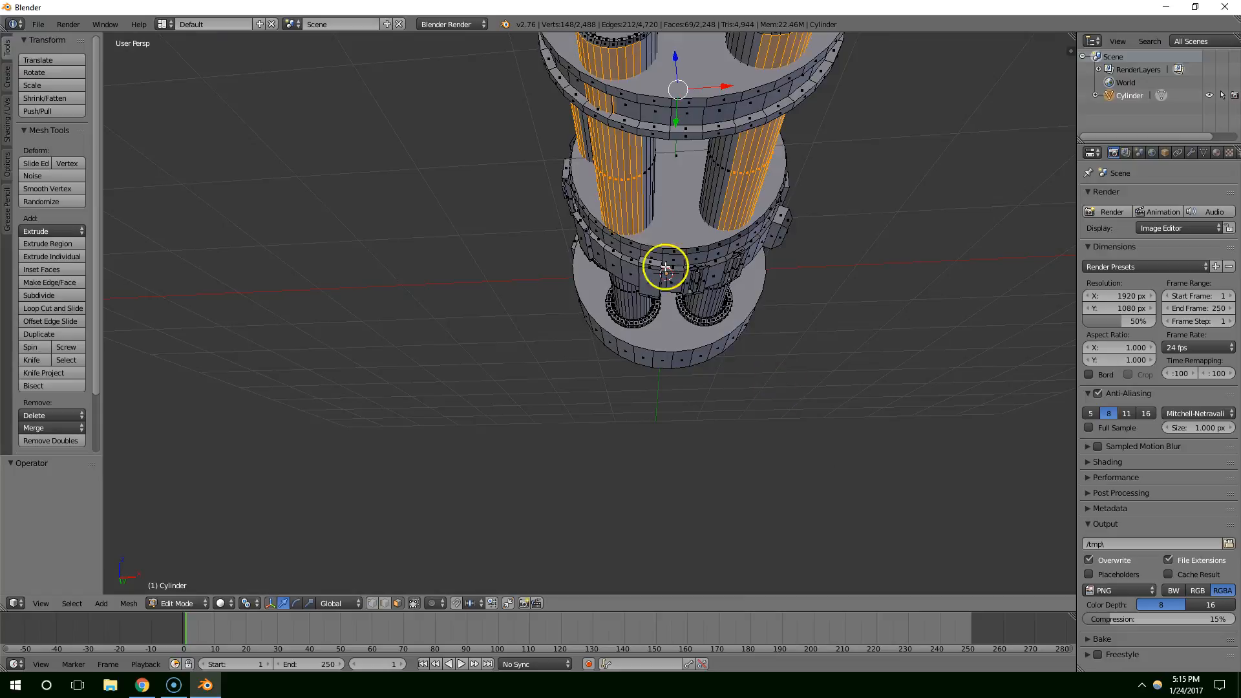
left_click_drag(645, 212, 635, 210)
middle_click_drag(667, 281, 622, 409)
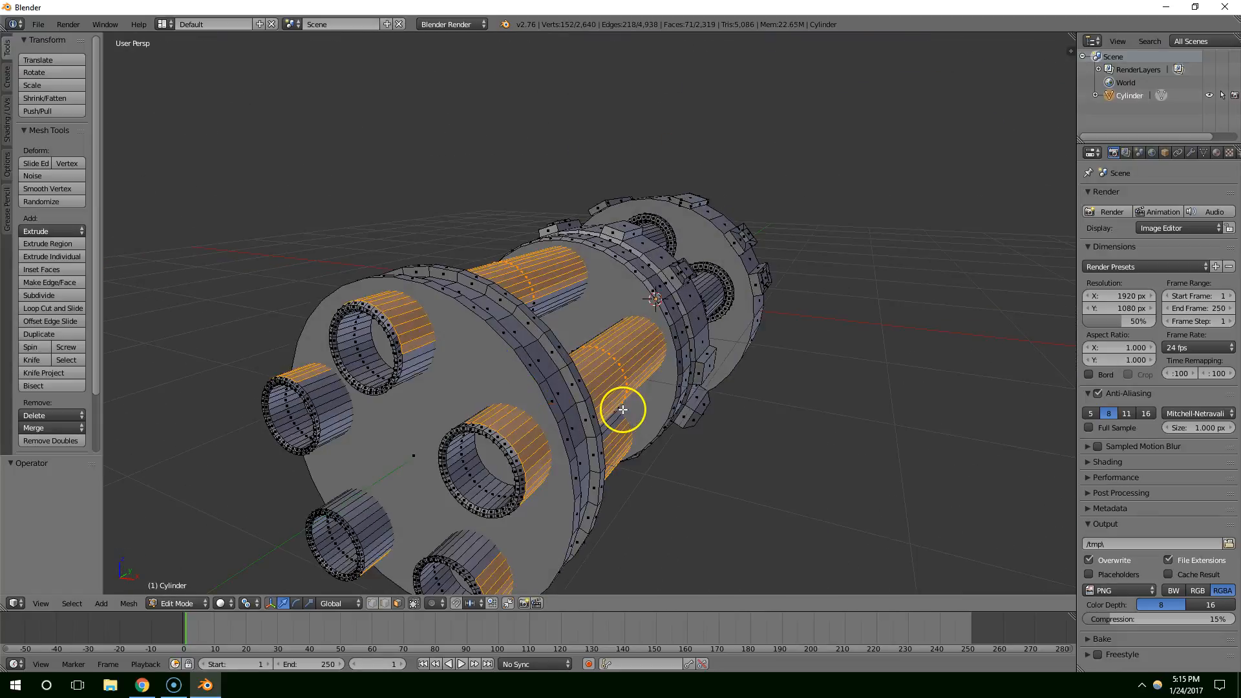
Duplicate the selected barrel faces in place and scale the copies to 0.193 along Y.
key("g")
right_click(623, 409)
middle_click_drag(699, 424, 681, 424)
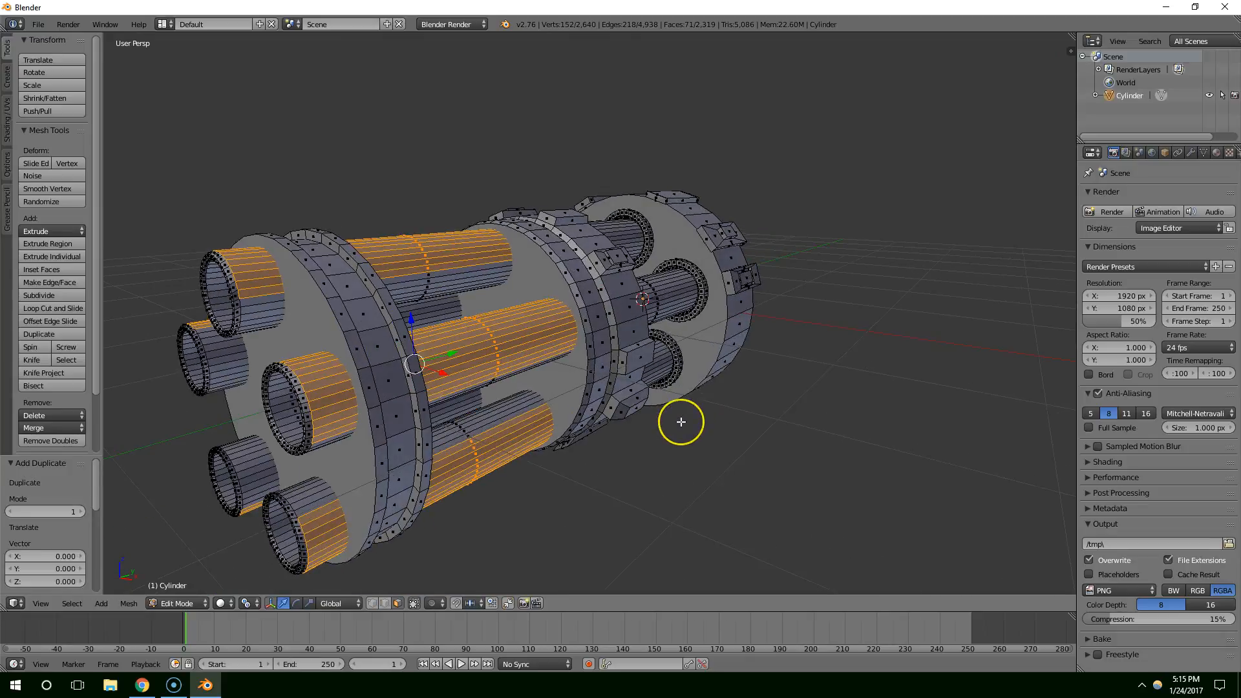
key("s")
key("y")
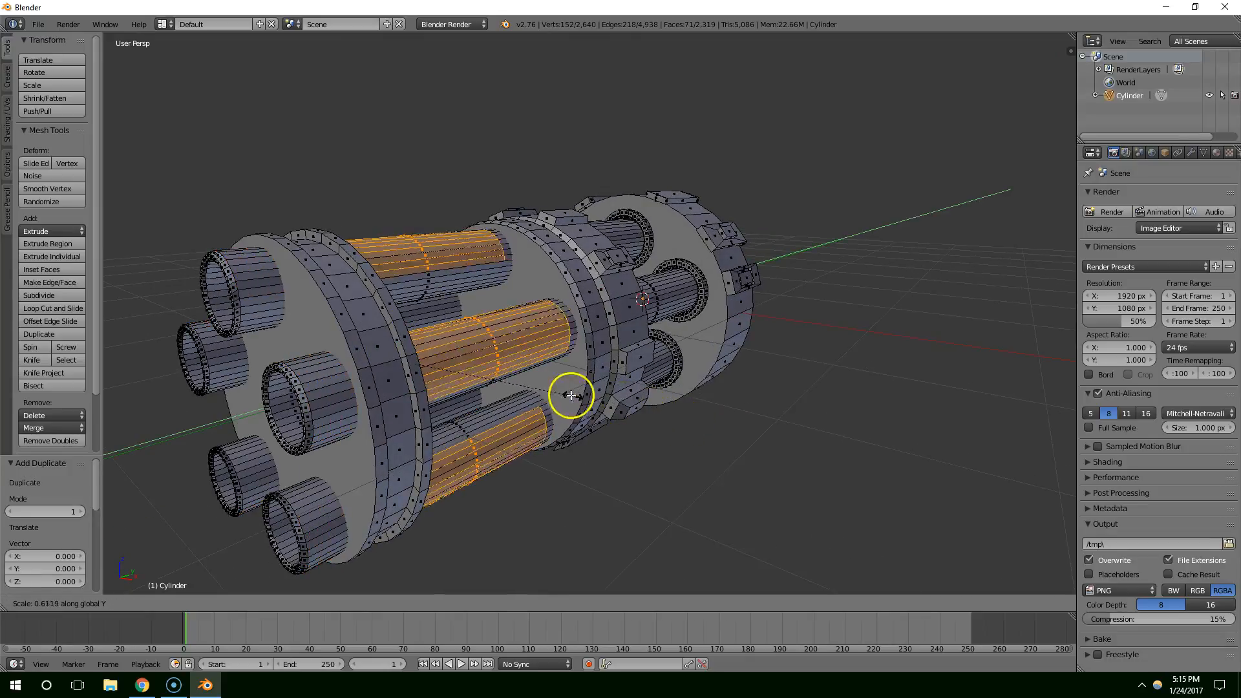
left_click(461, 388)
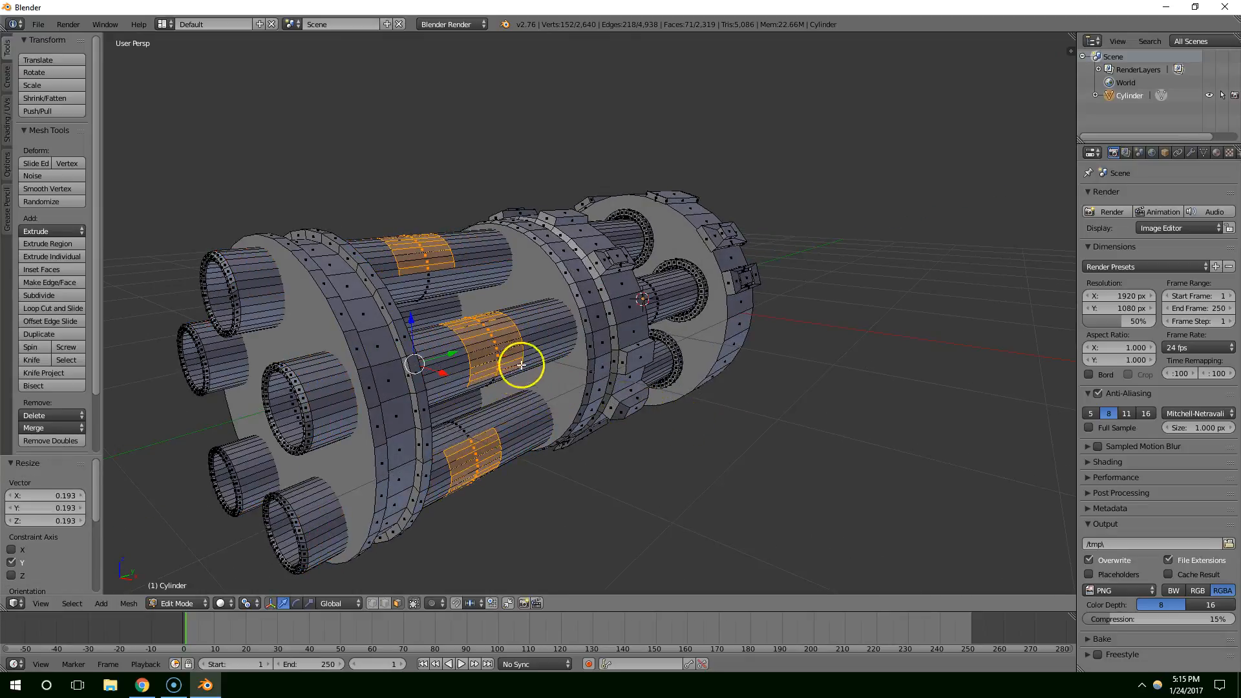
Move the duplicated bands -0.213 along Y and scale them to 1.024 with the pivot set to Active Element.
left_click_drag(448, 355, 417, 357)
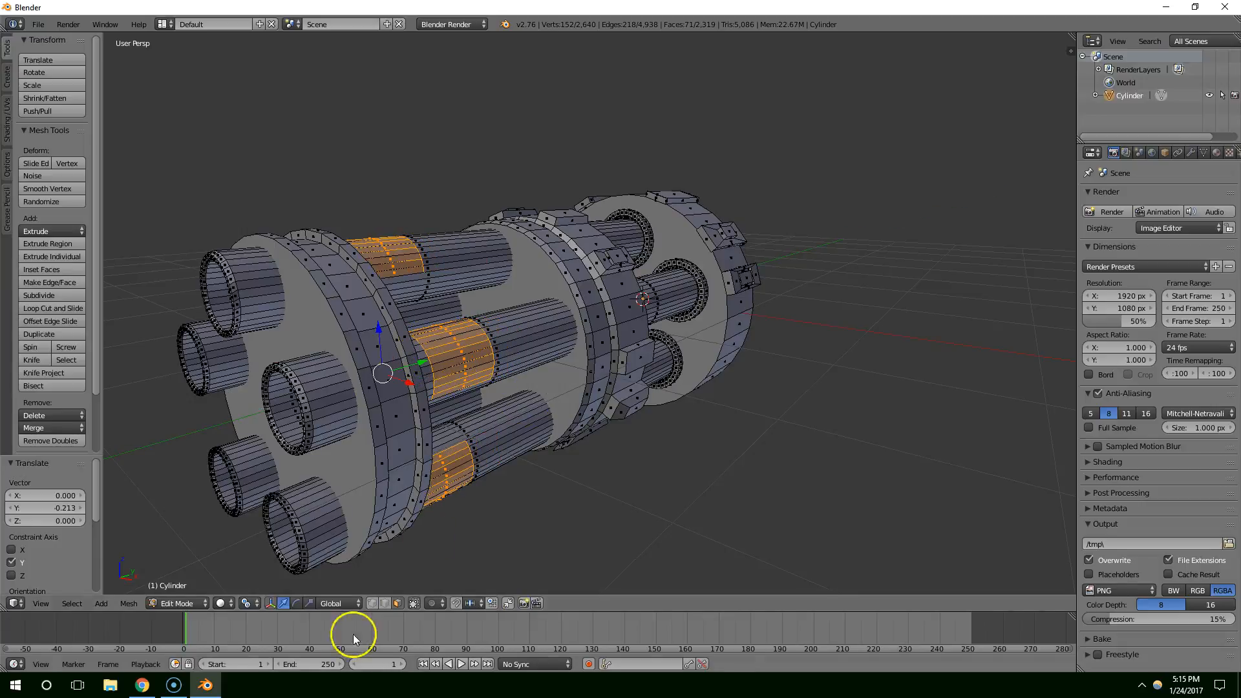
left_click(248, 604)
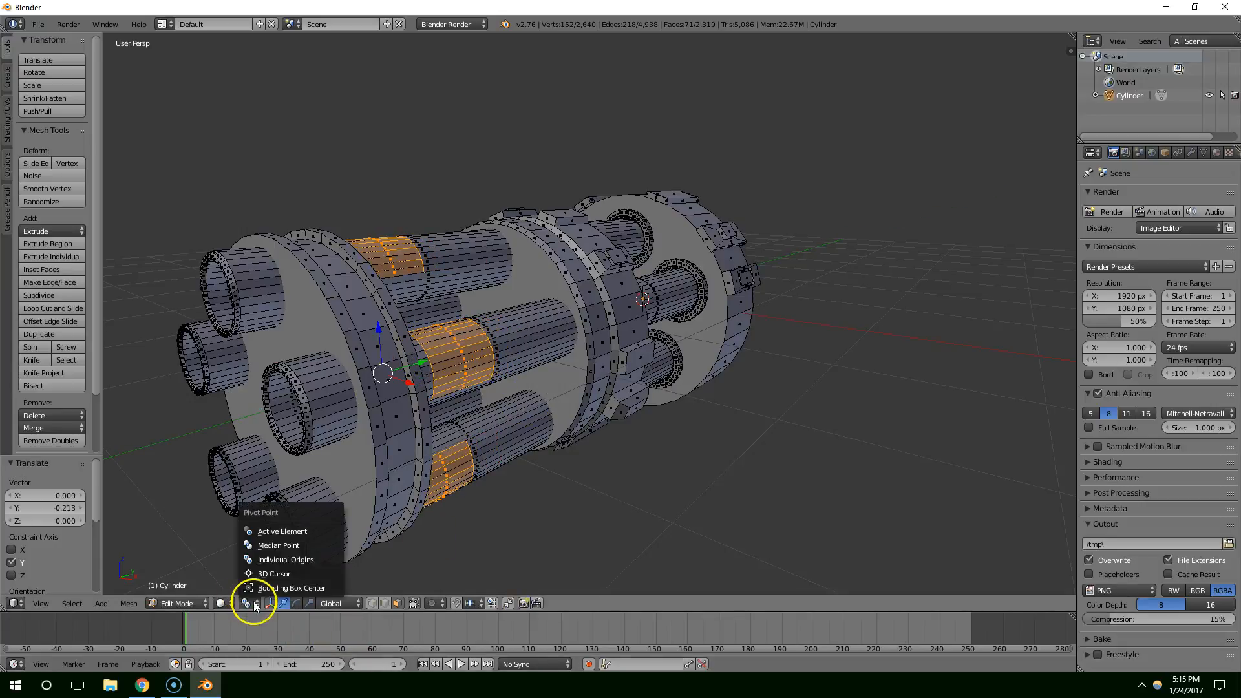
left_click(290, 531)
key("s")
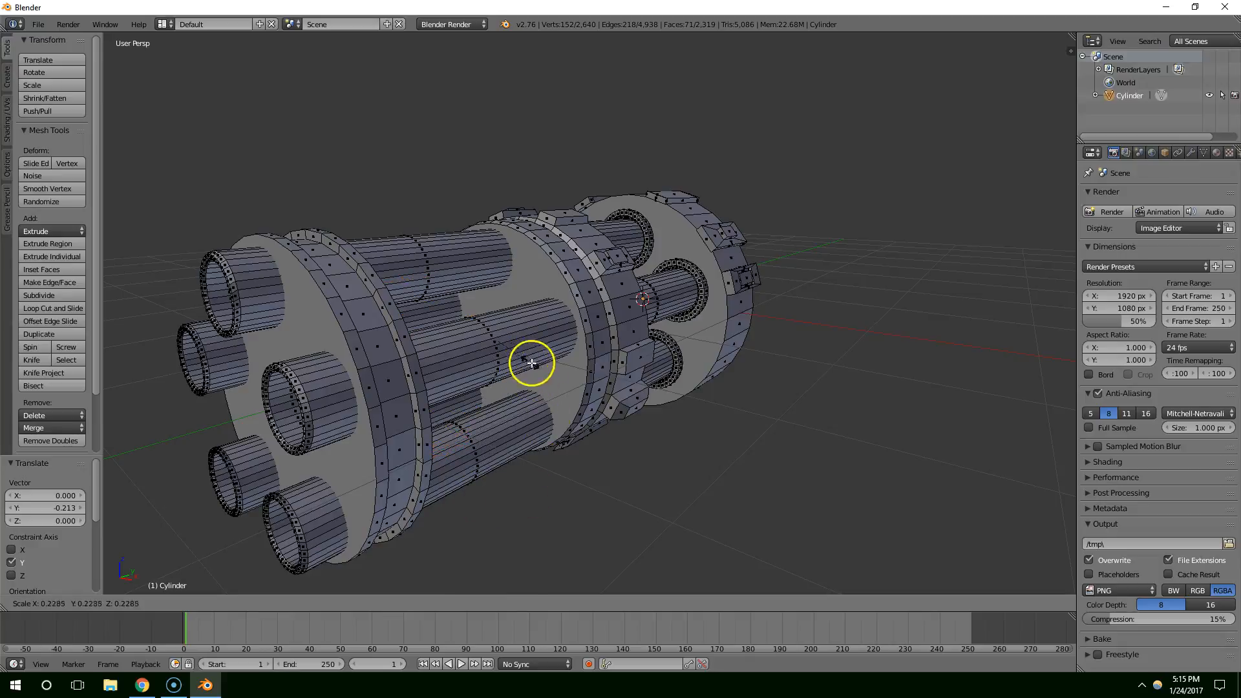
left_click(662, 401)
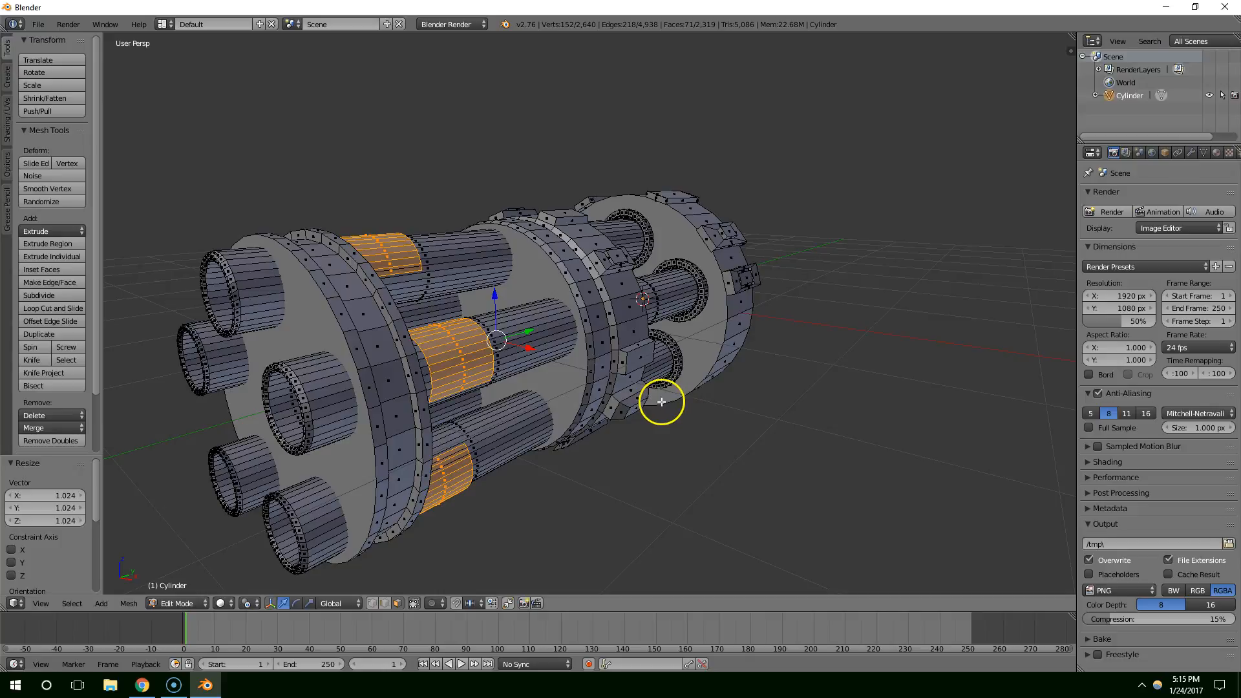
Extrude the duplicated band faces by about 0.02 along their normals to give them thickness.
key("e")
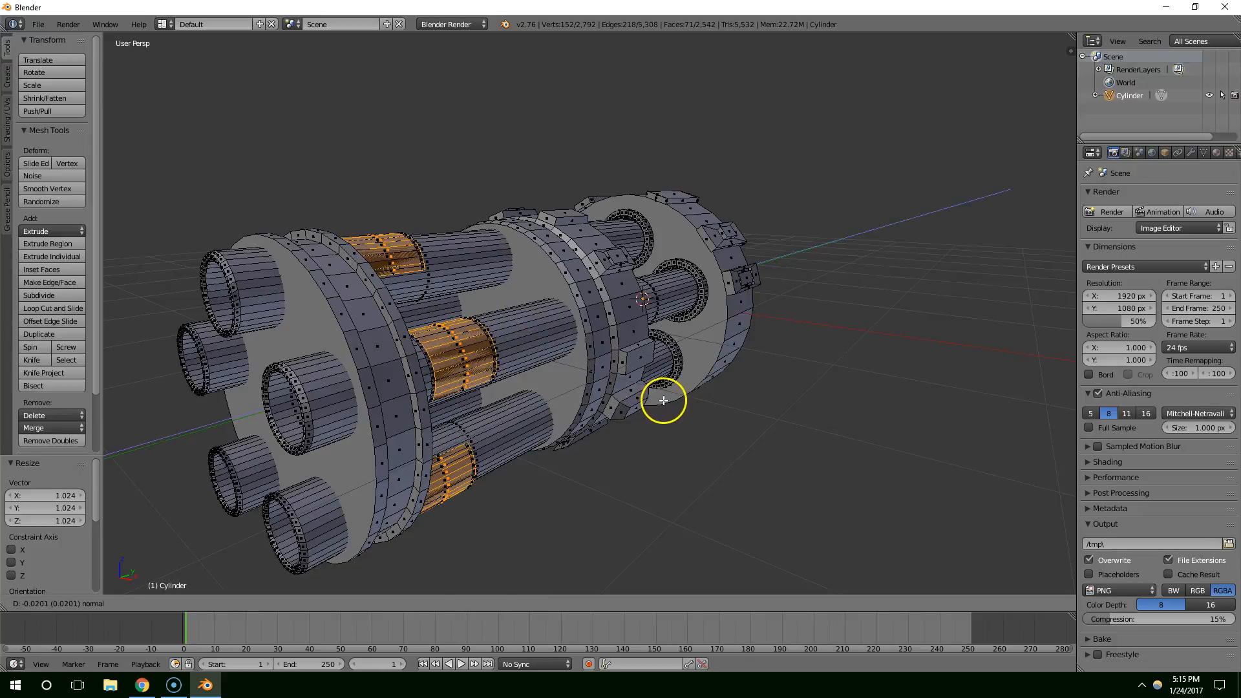
left_click(662, 398)
middle_click_drag(676, 416, 649, 398)
scroll(623, 397, "up", 5)
scroll(625, 403, "up", 1)
Select all geometry linked to the extruded bands and inspect their shading in Object Mode.
key("ctrl+l")
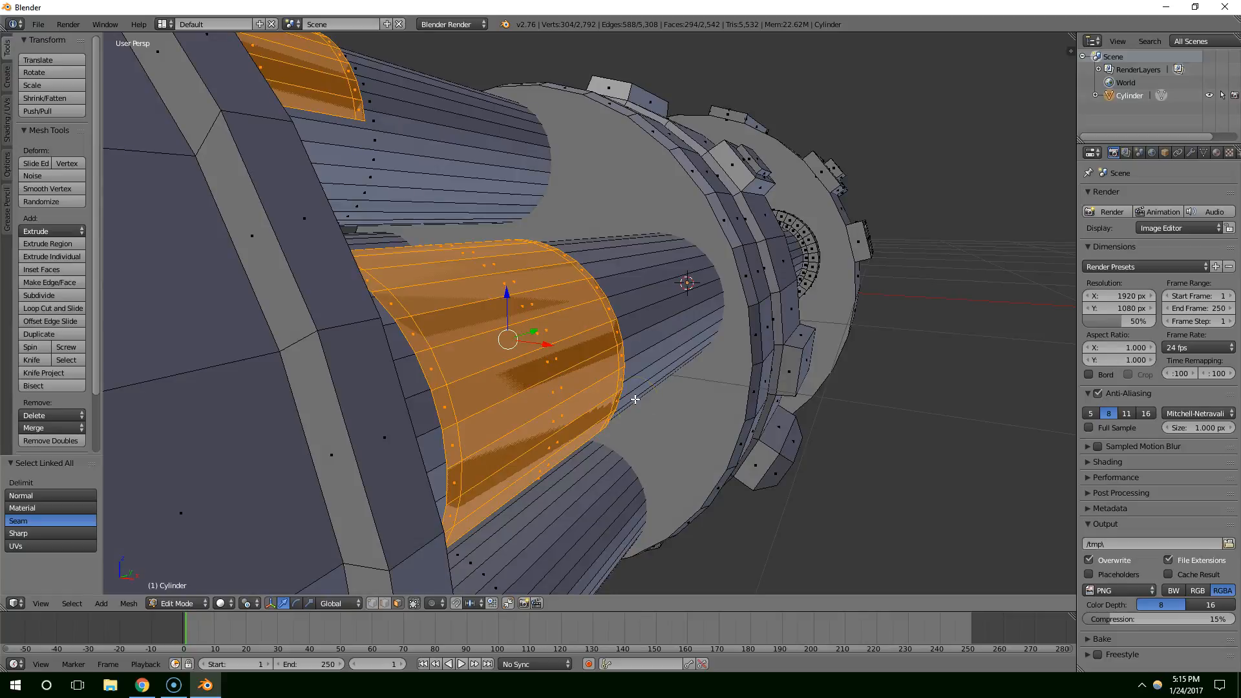
key("Tab")
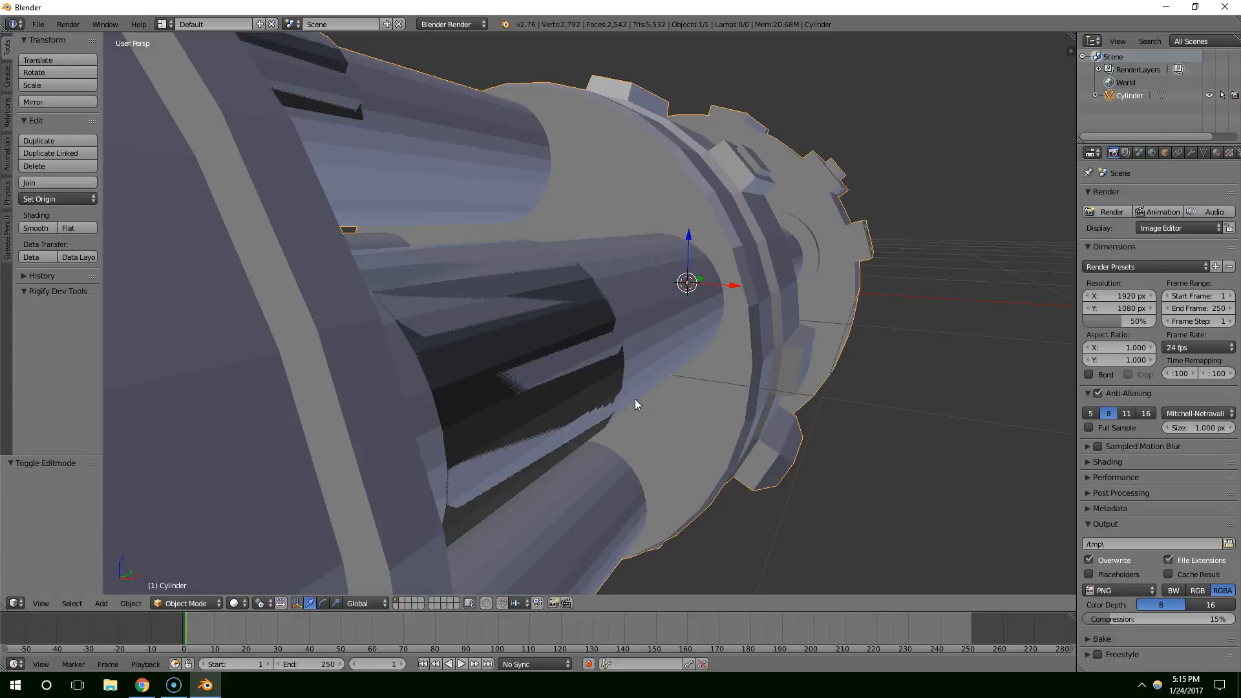
middle_click_drag(651, 406, 464, 380)
scroll(624, 420, "down", 3)
Undo the duplicated barrel bands and return to editing the mesh.
key("ctrl+z")
key("Tab")
middle_click_drag(375, 482, 356, 452)
scroll(352, 396, "up", 1)
middle_click_drag(352, 394, 377, 396)
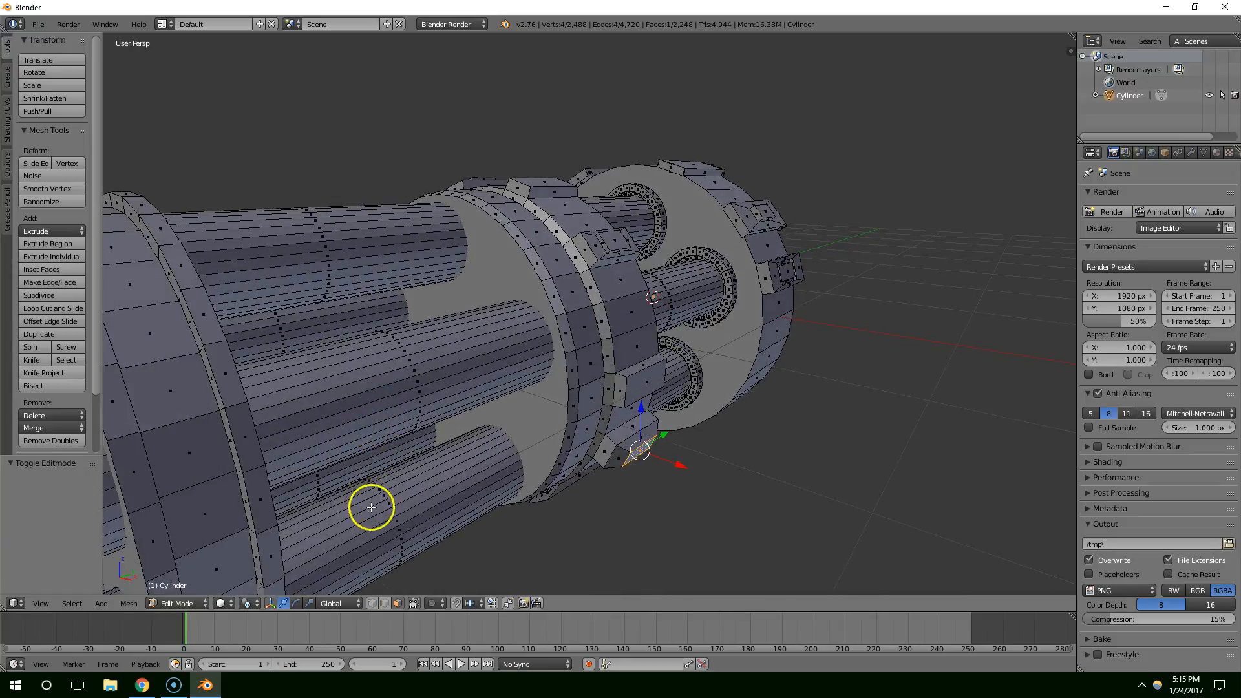
middle_click_drag(371, 507, 334, 512)
Compare the barrels, rings and rear collars of the model with the bracket plates in the reference image.
left_click(149, 685)
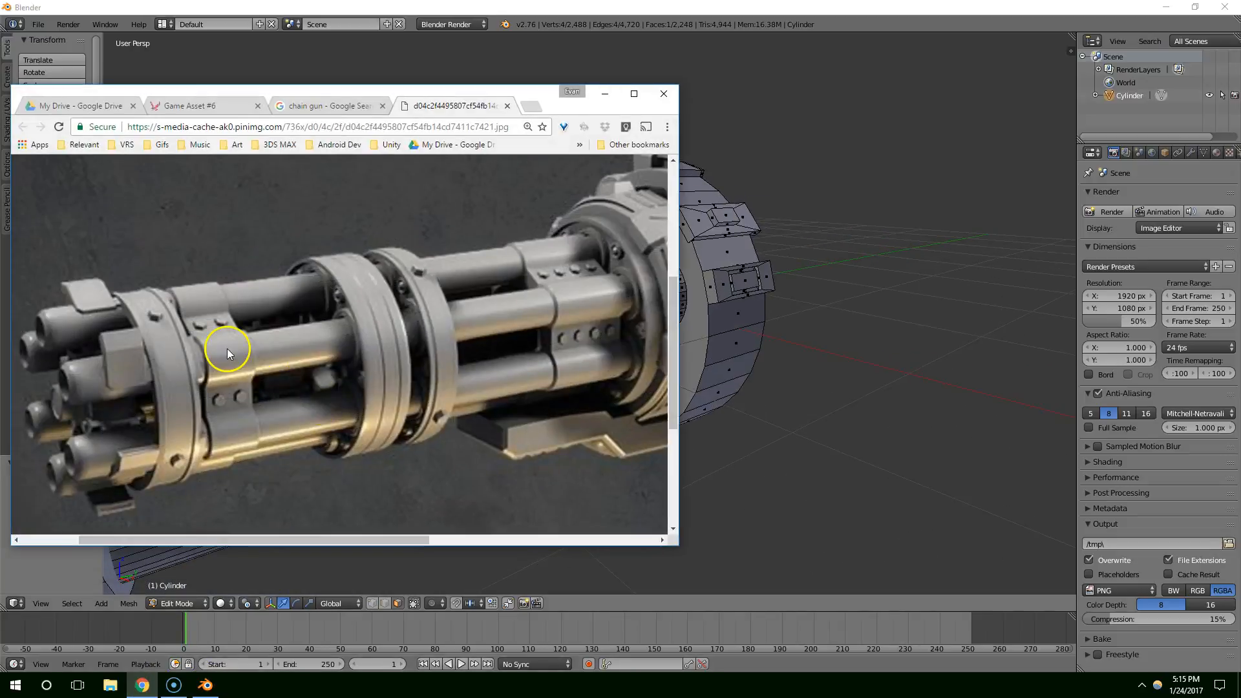
left_click(609, 98)
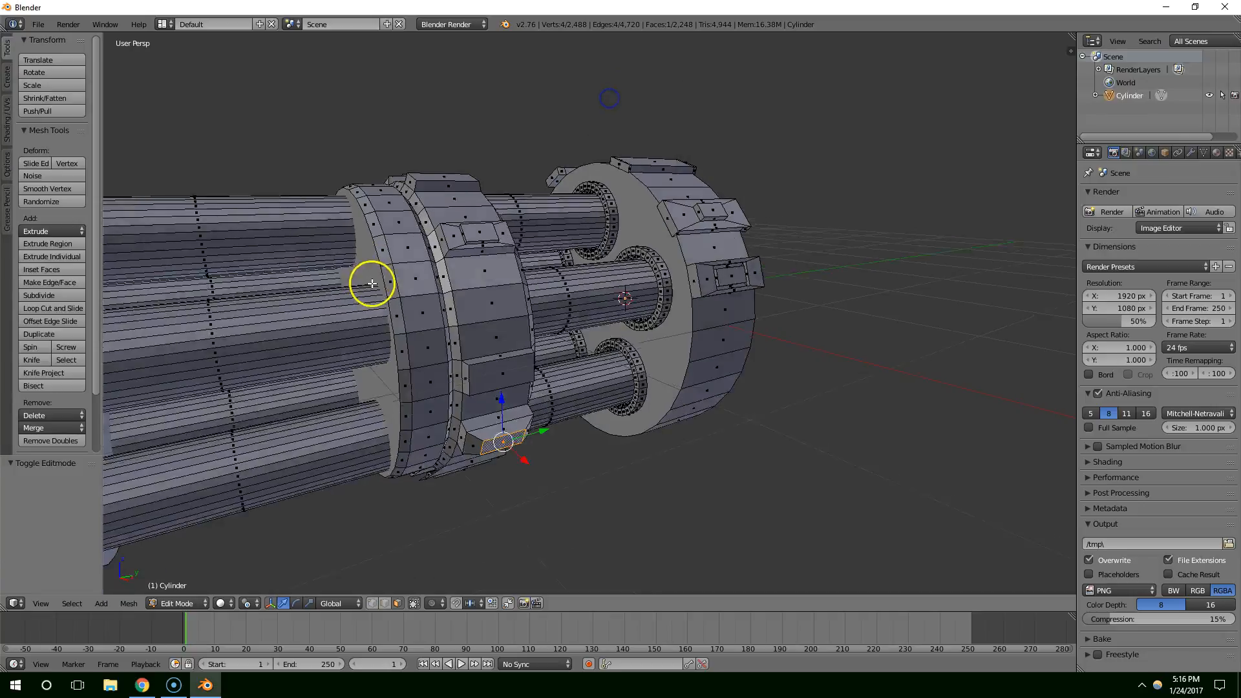
scroll(371, 280, "down", 2)
middle_click_drag(371, 280, 435, 294)
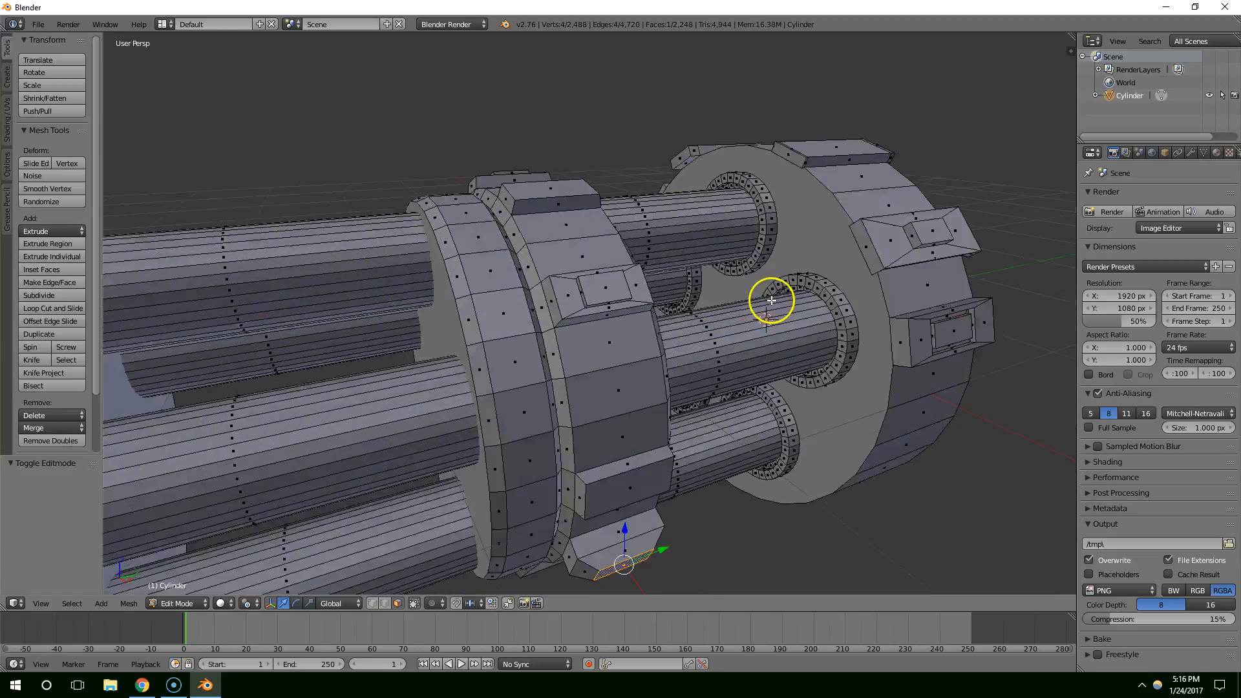
scroll(773, 296, "up", 4)
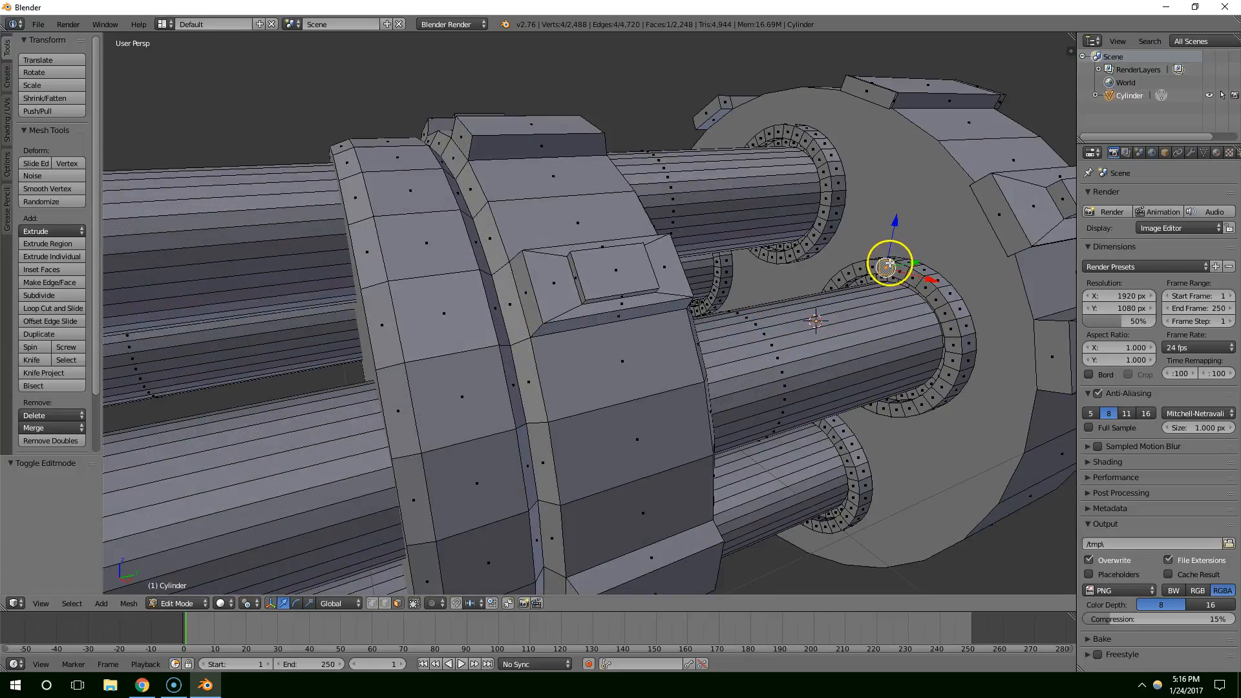
middle_click_drag(941, 307, 474, 502)
scroll(892, 261, "down", 3)
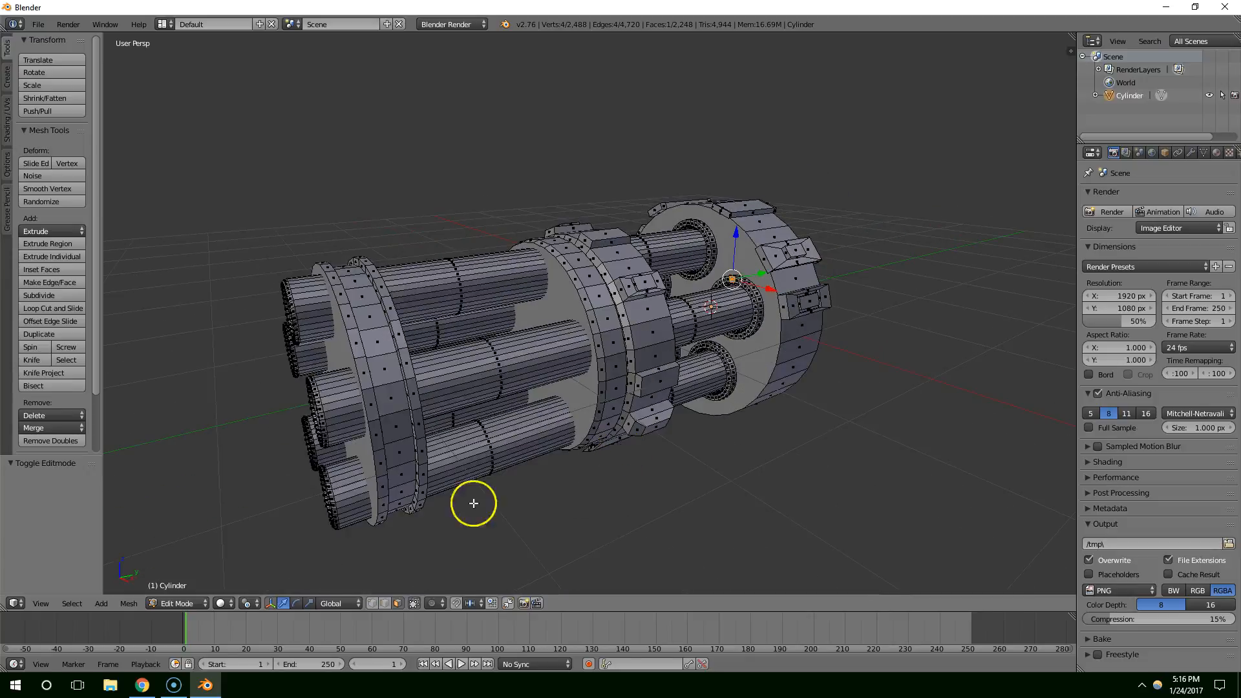
left_click(142, 685)
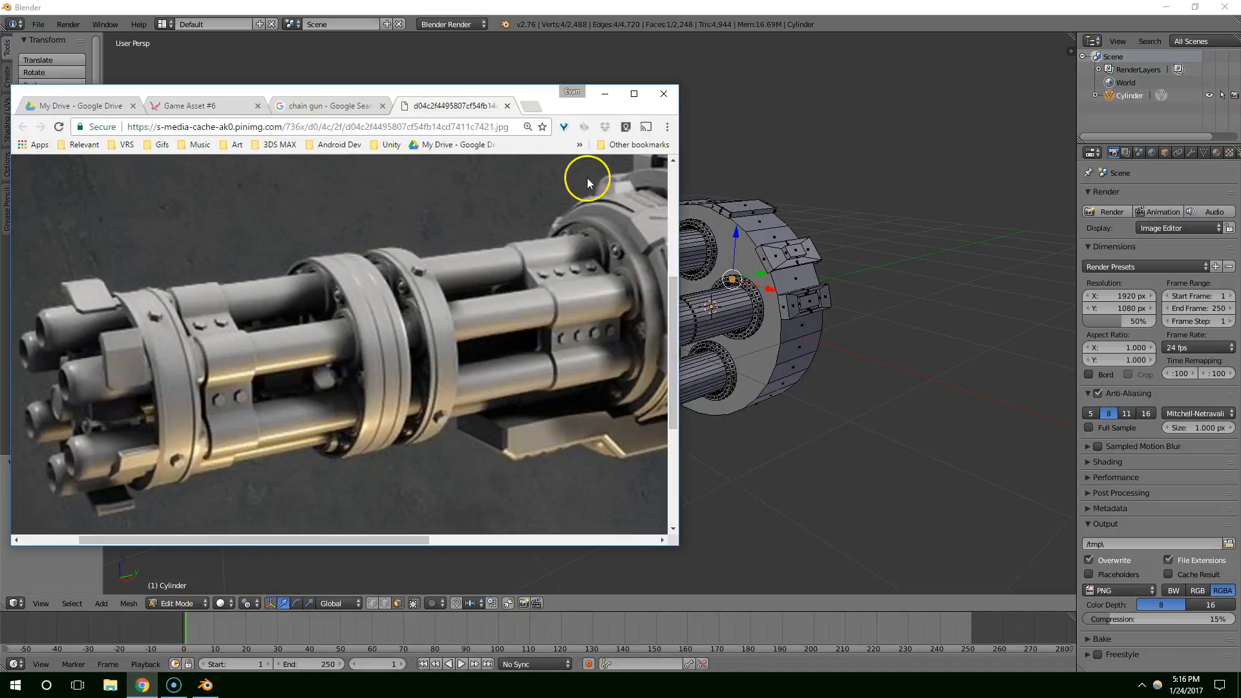
Examine the barrels, rear housing, ammo drum and handle in the chain gun reference image.
middle_click_drag(545, 291, 569, 288)
middle_click(572, 291)
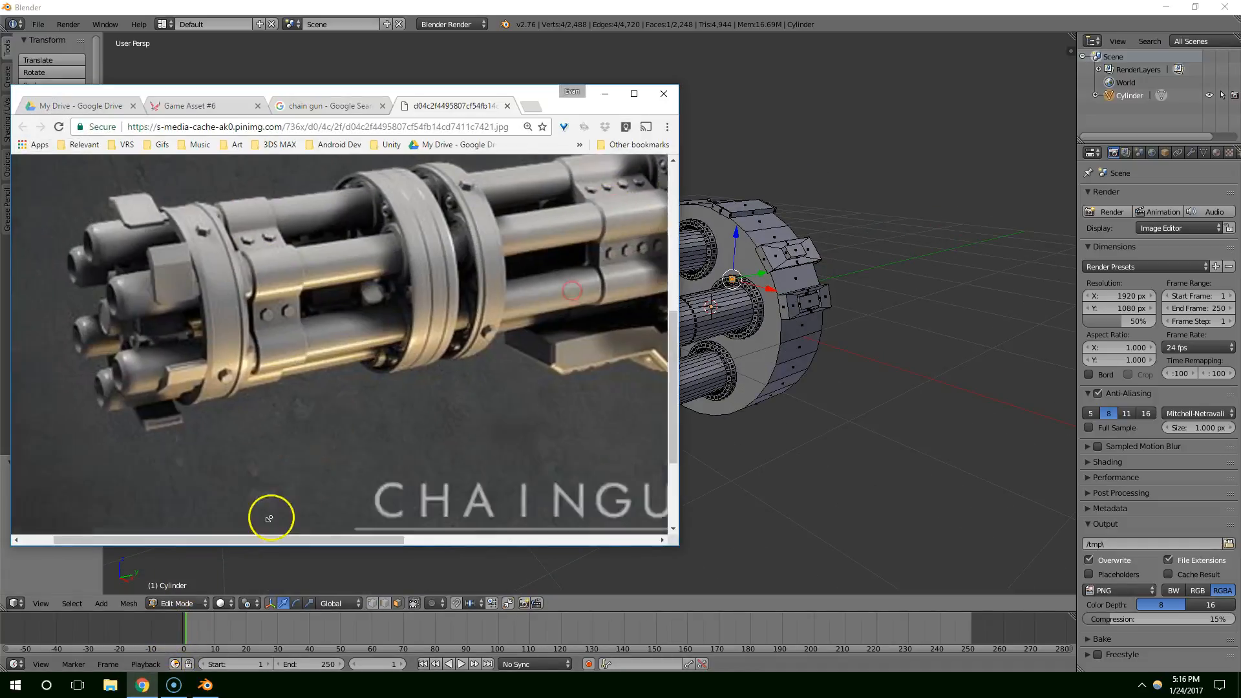
middle_click(272, 509)
middle_click(255, 545)
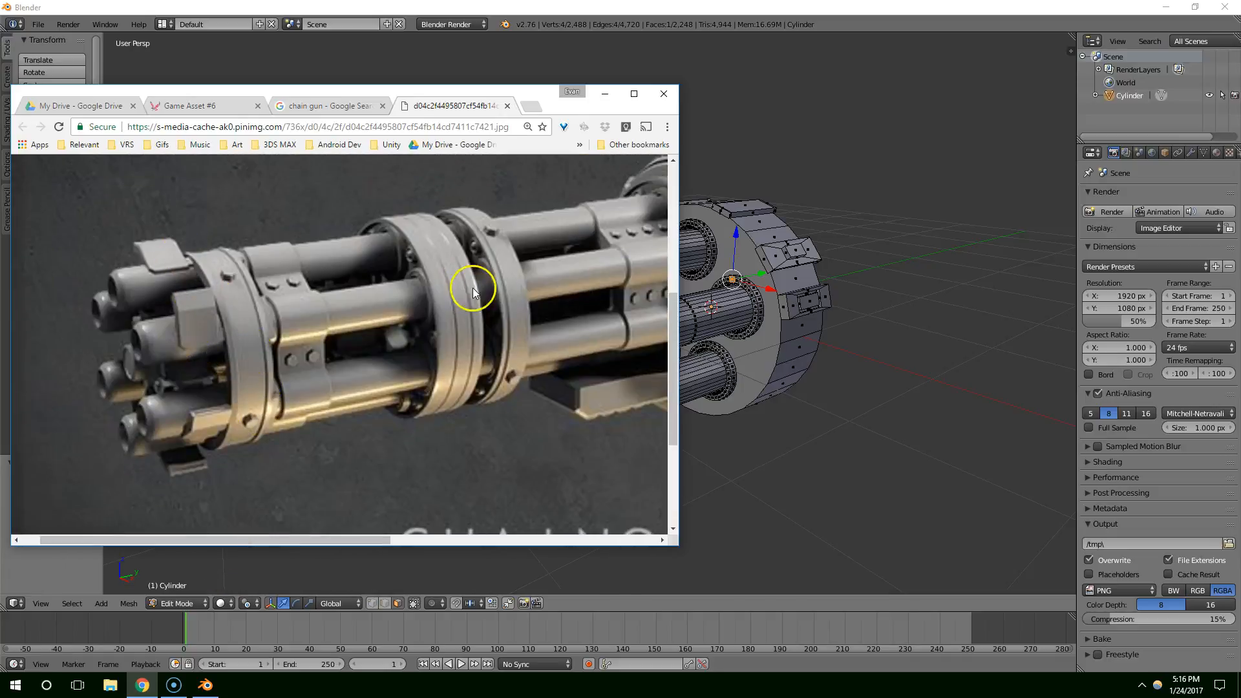
left_click_drag(330, 540, 517, 537)
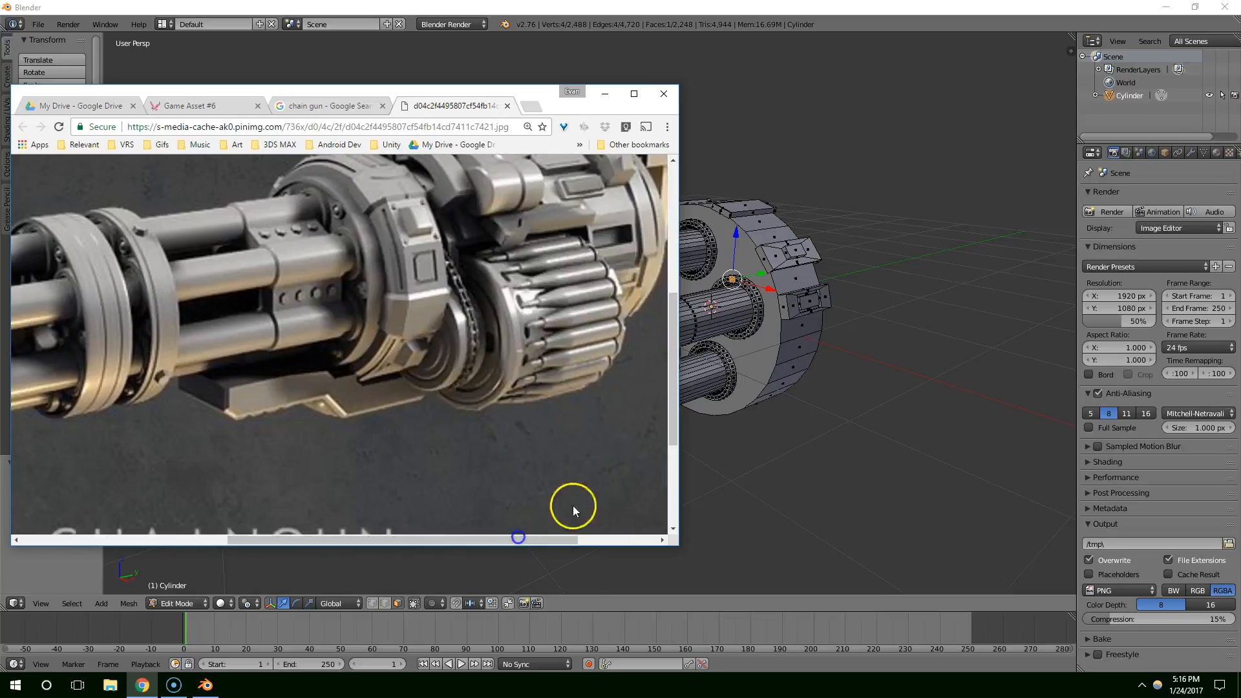
scroll(552, 289, "up", 3)
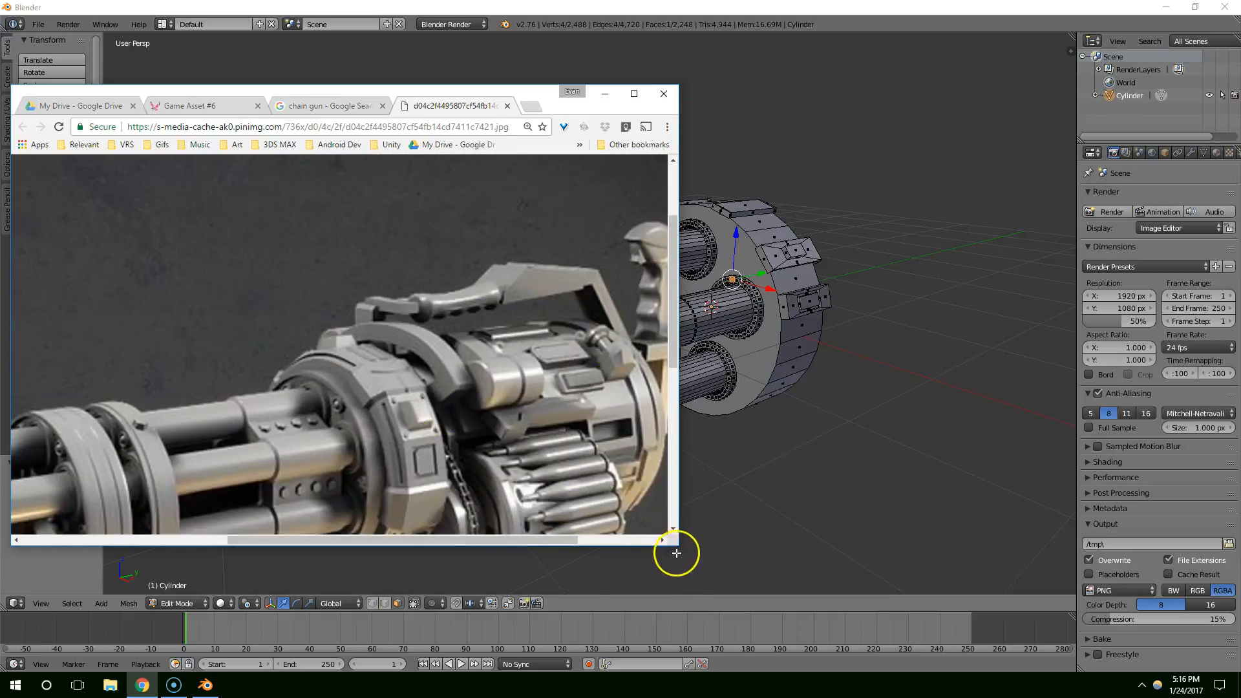
left_click_drag(675, 547, 735, 621)
scroll(663, 427, "down", 2)
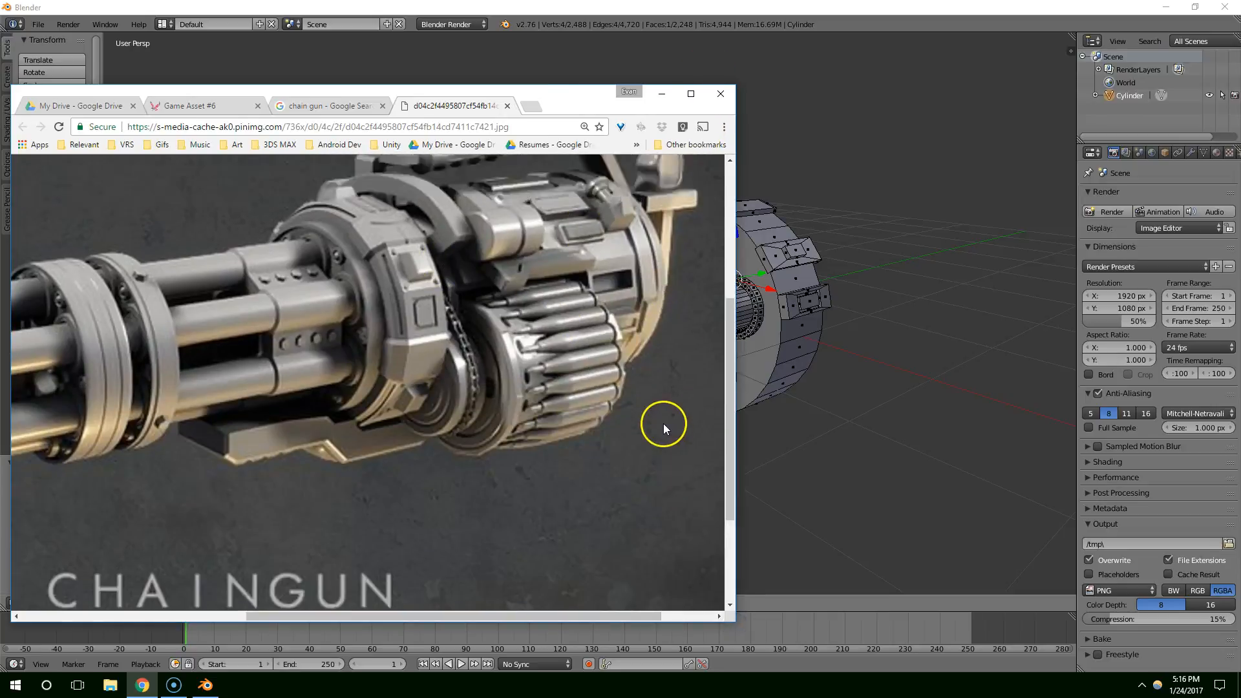
scroll(663, 424, "up", 2)
left_click_drag(729, 265, 729, 282)
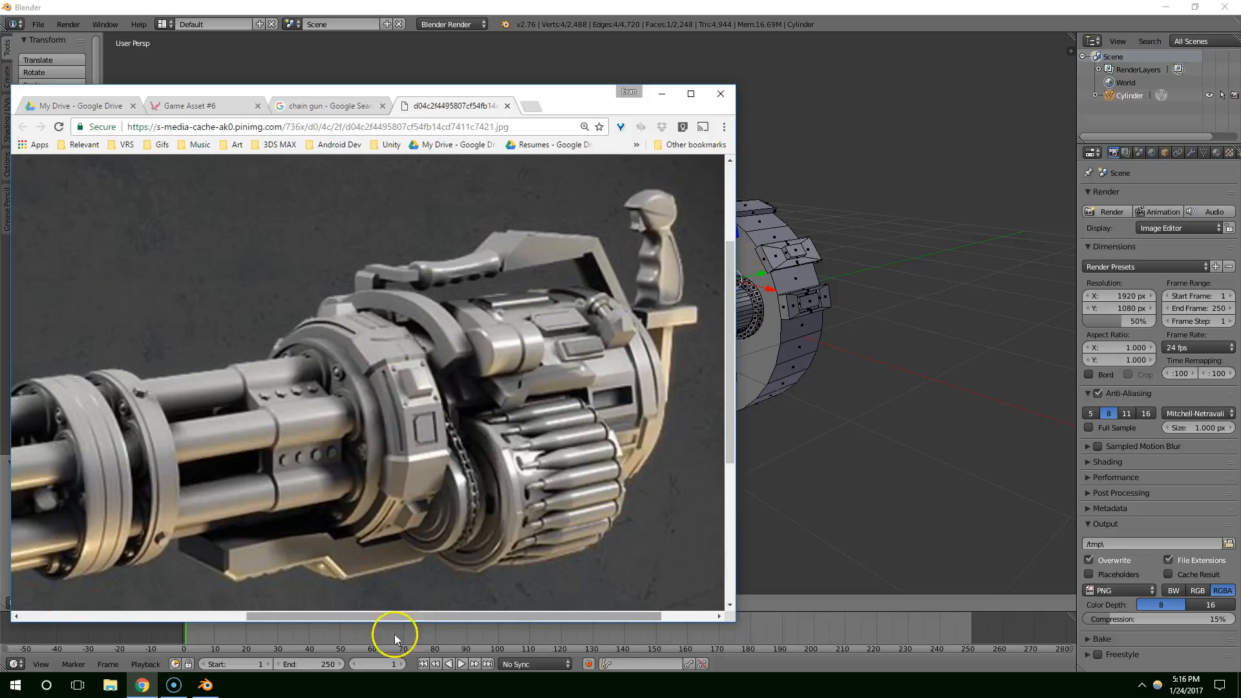
left_click_drag(452, 614, 309, 614)
left_click_drag(444, 615, 617, 615)
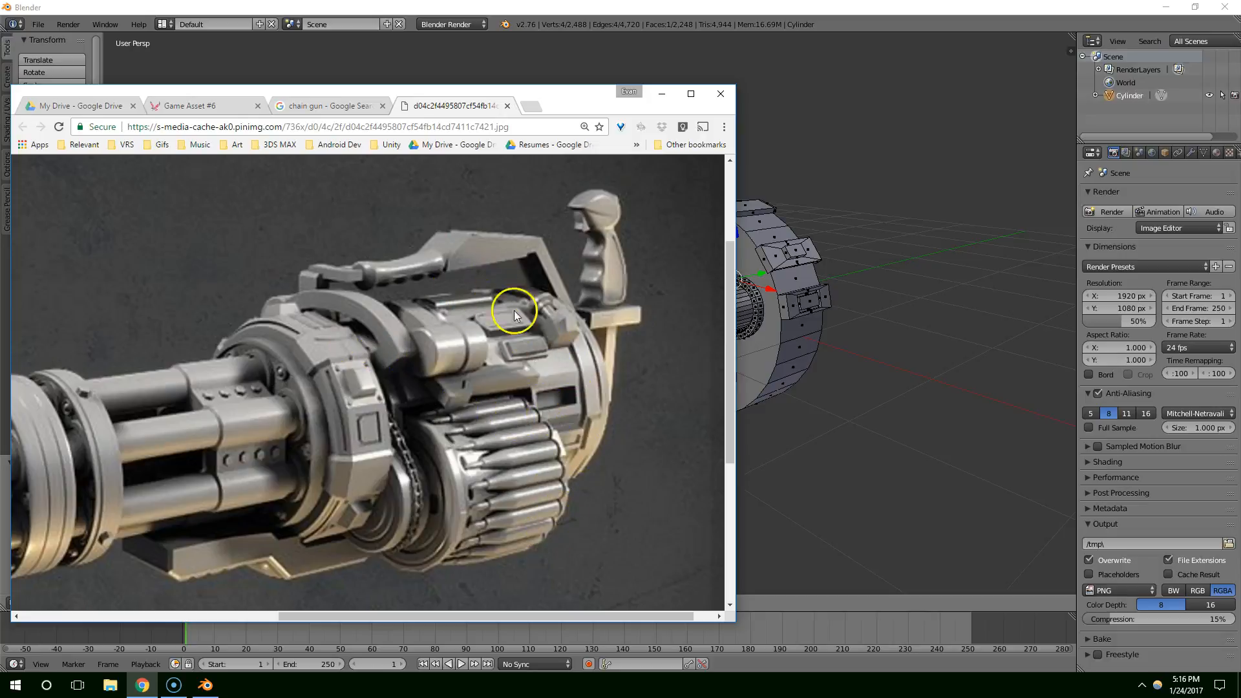
left_click(662, 94)
Duplicate the rear cap face of the collar in place and scale the copy to about 0.92.
middle_click_drag(662, 91, 588, 459)
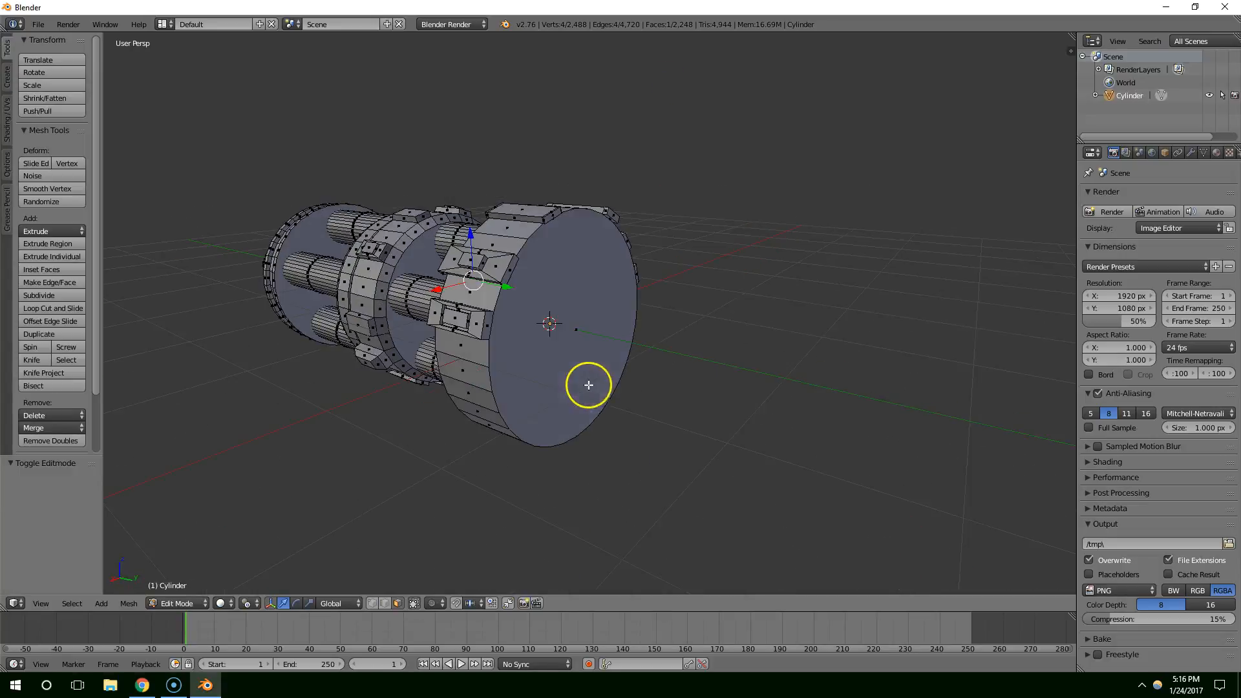
right_click(573, 338)
middle_click_drag(573, 338, 593, 341)
key("shift+d")
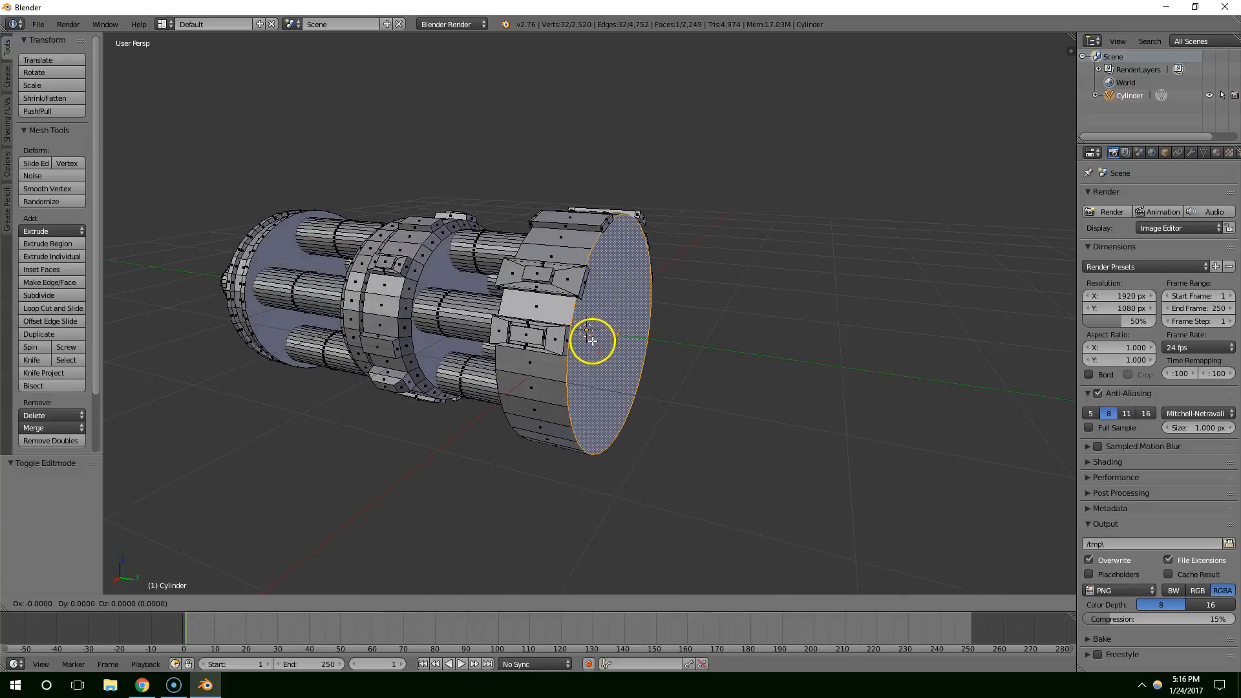
right_click(590, 338)
key("s")
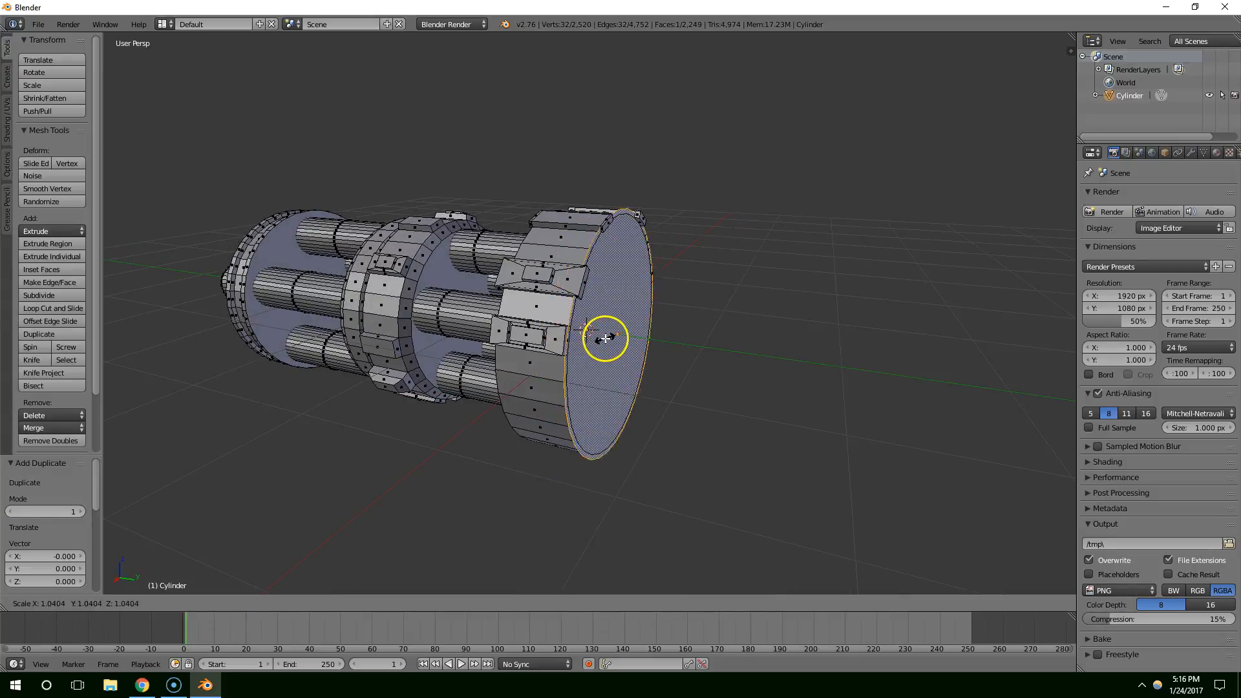
left_click(606, 339)
middle_click_drag(603, 338, 623, 346)
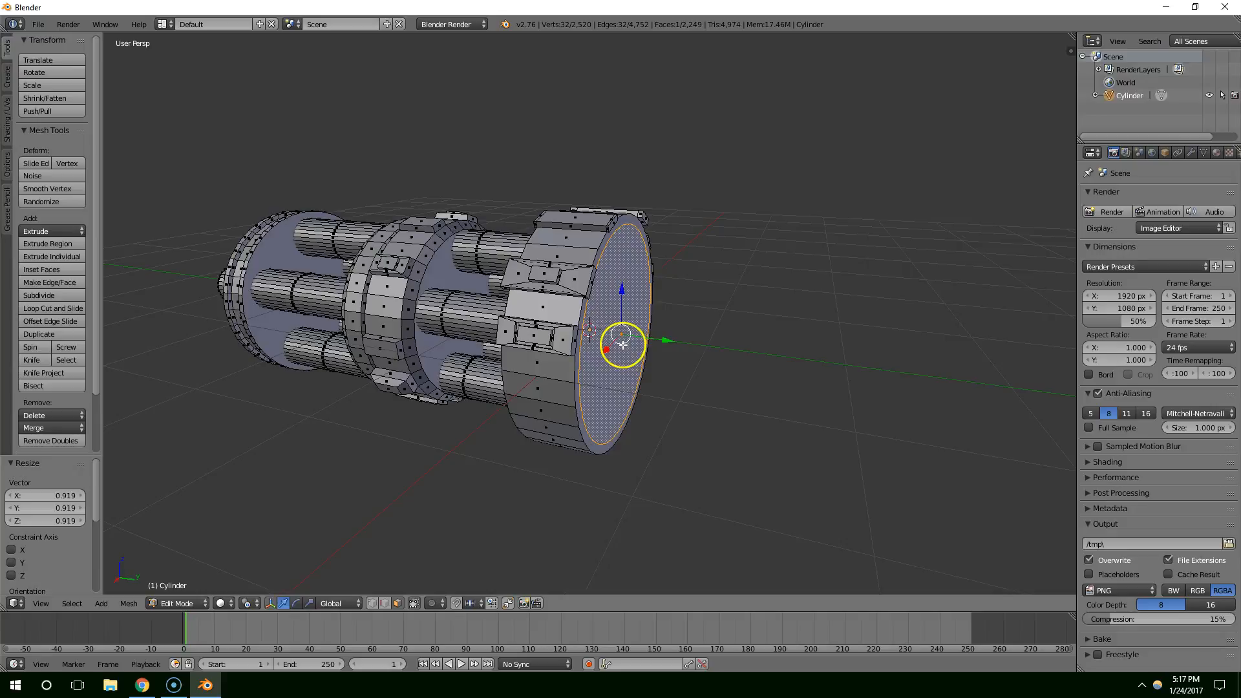
Extrude the duplicated face about 1.22 rearward to form the gun body, comparing it with the reference image.
key("e")
left_click(775, 360)
middle_click_drag(776, 360, 660, 413)
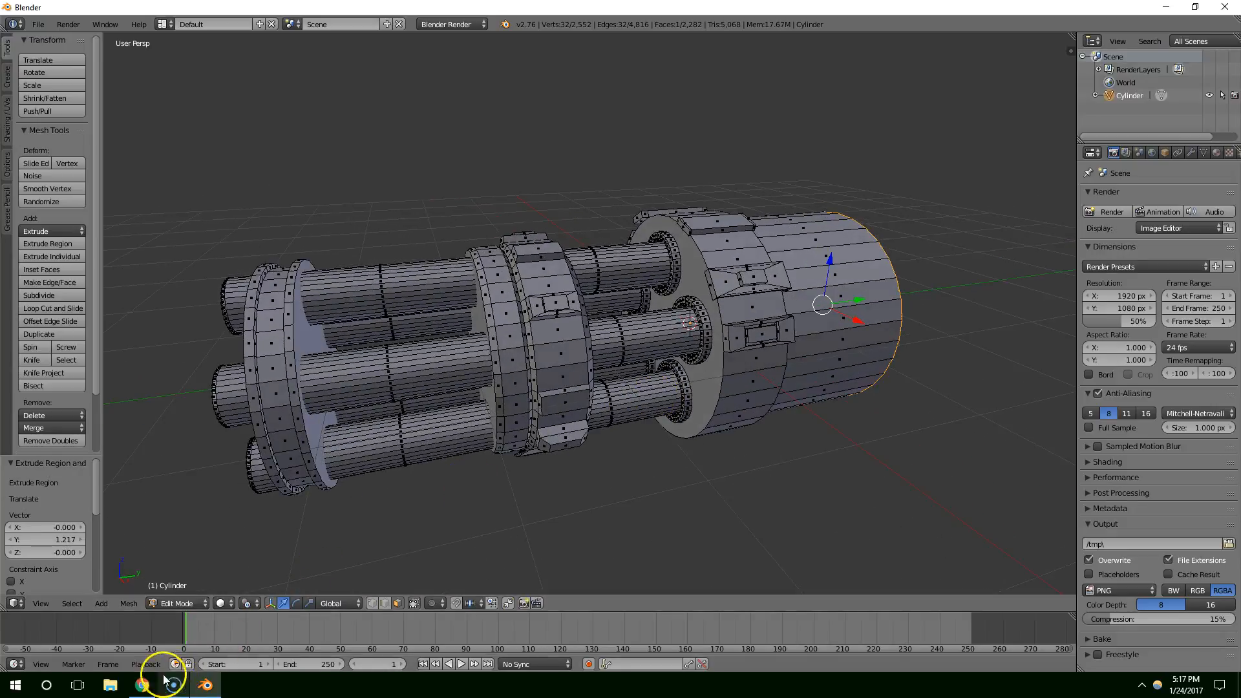
left_click(144, 685)
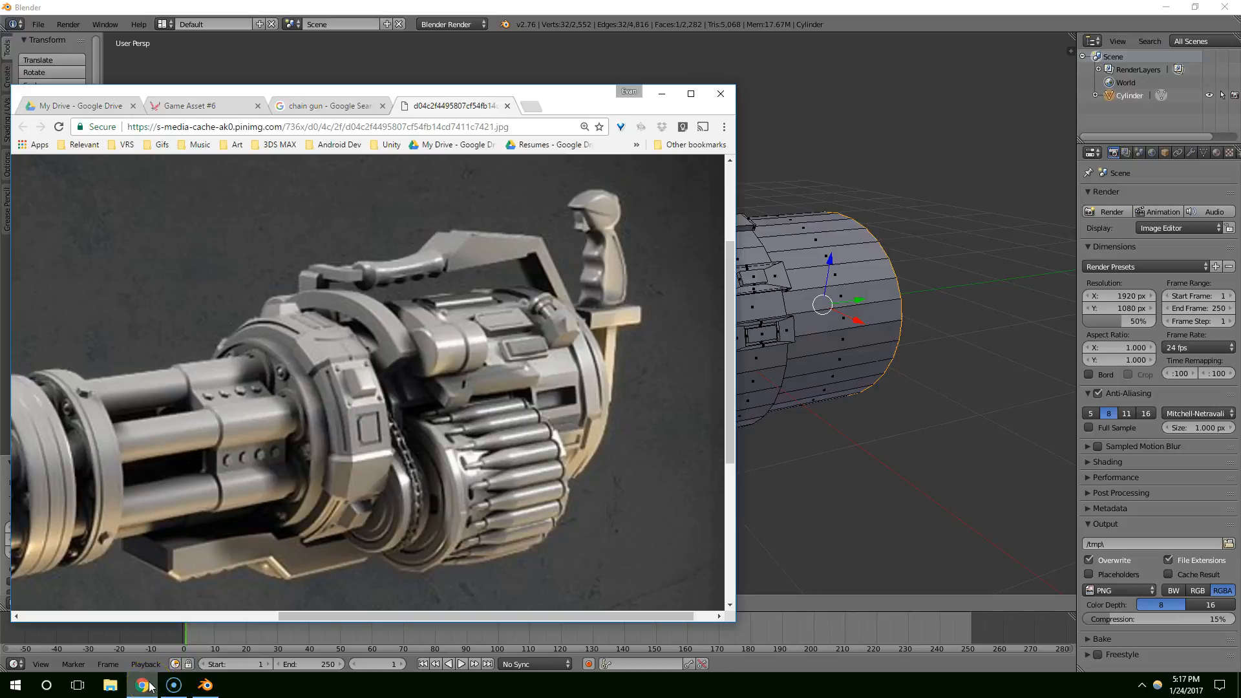
left_click(143, 685)
middle_click_drag(739, 452, 678, 461)
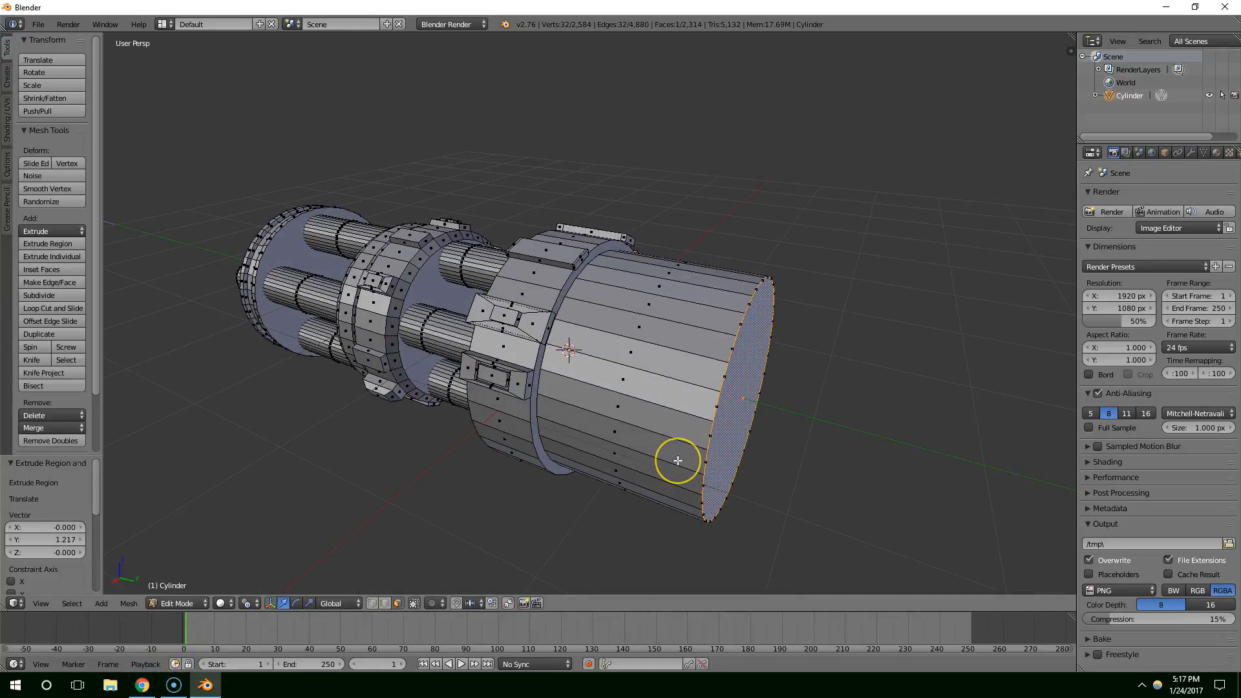
Extrude the body's rear face in place, scale it to about 1.08, and extrude it about 0.46 into a flange.
key("e")
left_click(678, 461)
key("s")
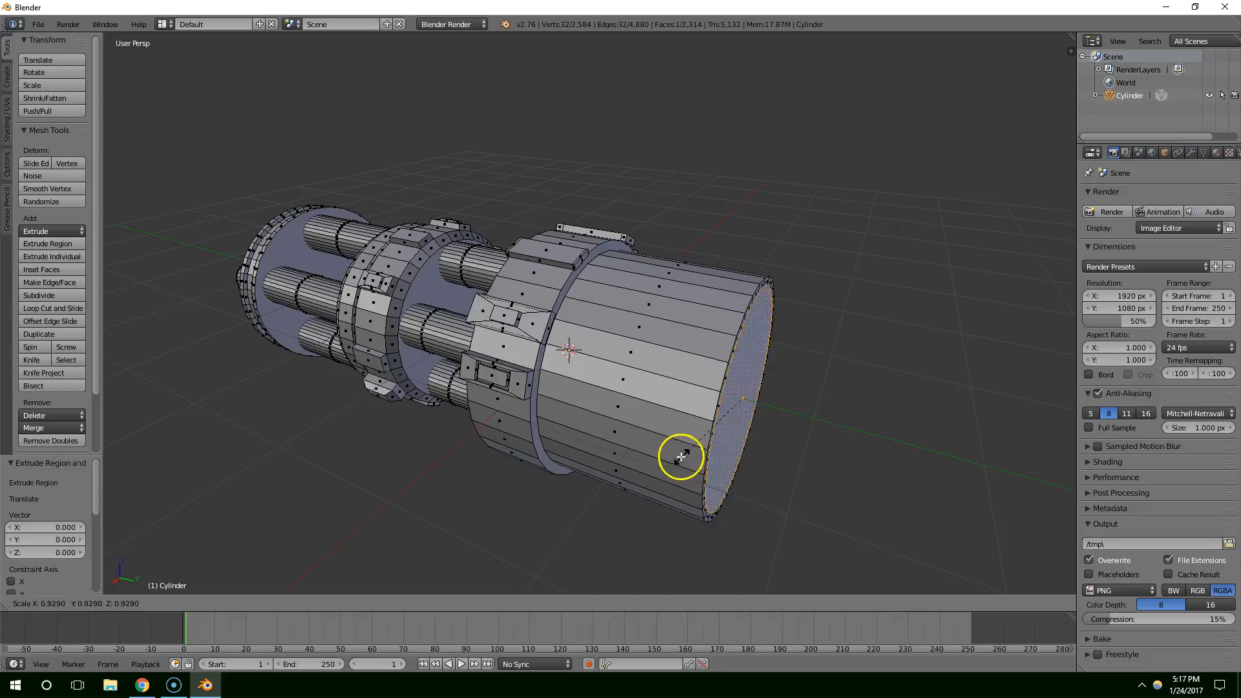
left_click(738, 453)
middle_click_drag(738, 453, 779, 451)
key("e")
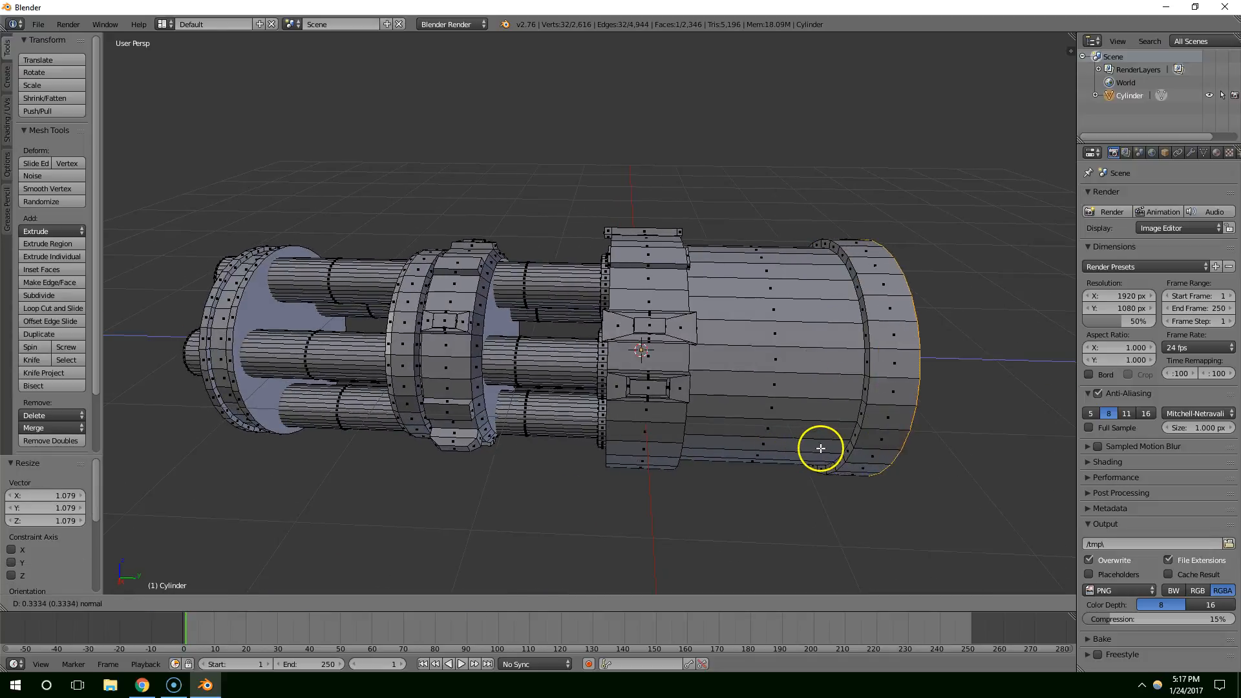
left_click(827, 450)
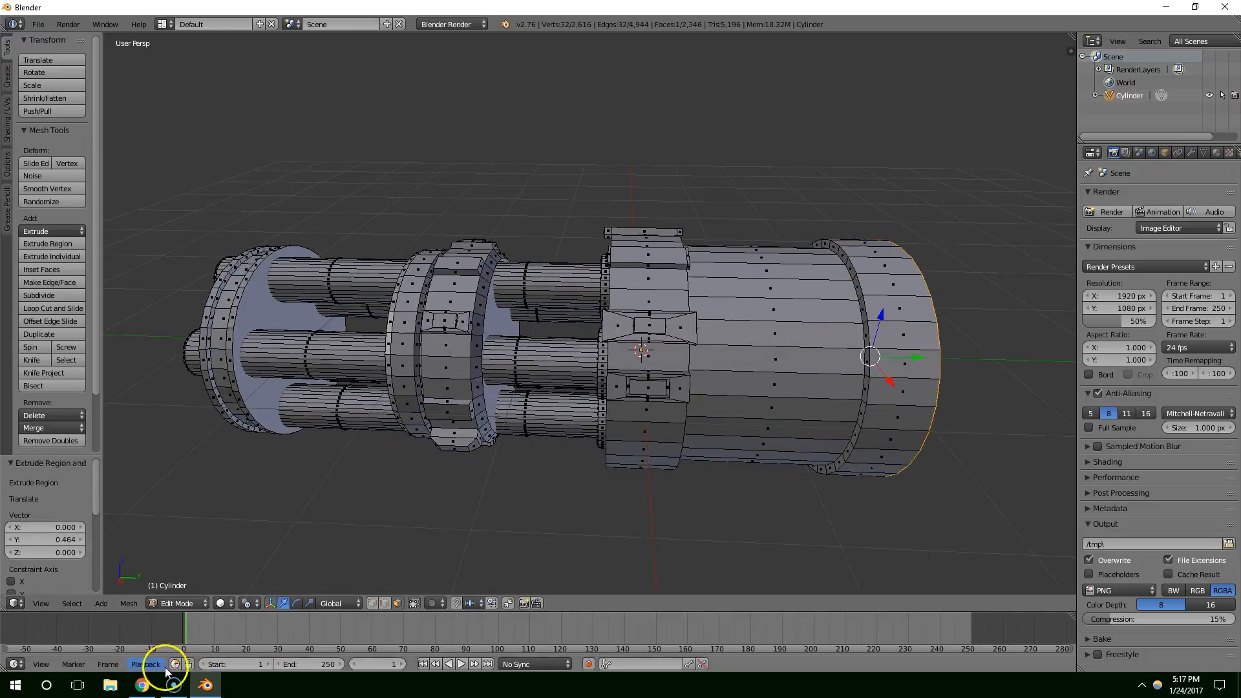
Thin the rear flange by moving its end face about 0.36 forward along Y, checking against the reference image.
left_click(142, 685)
left_click(143, 686)
left_click_drag(911, 356, 866, 359)
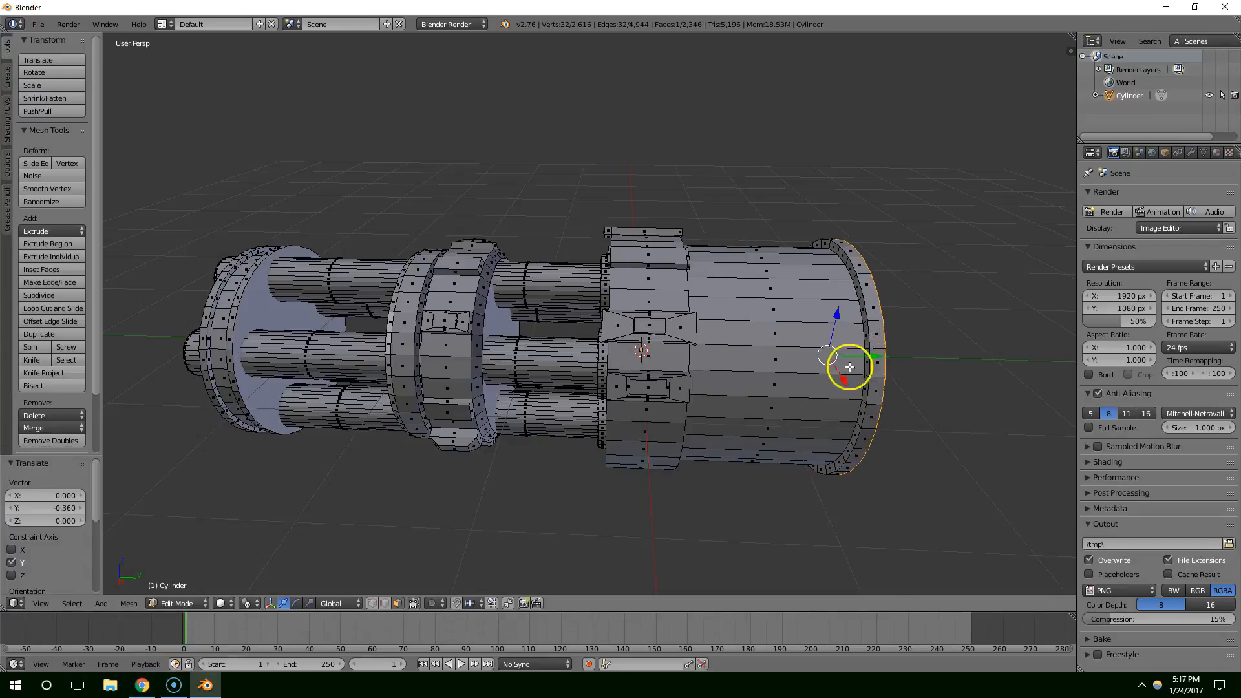
left_click(142, 686)
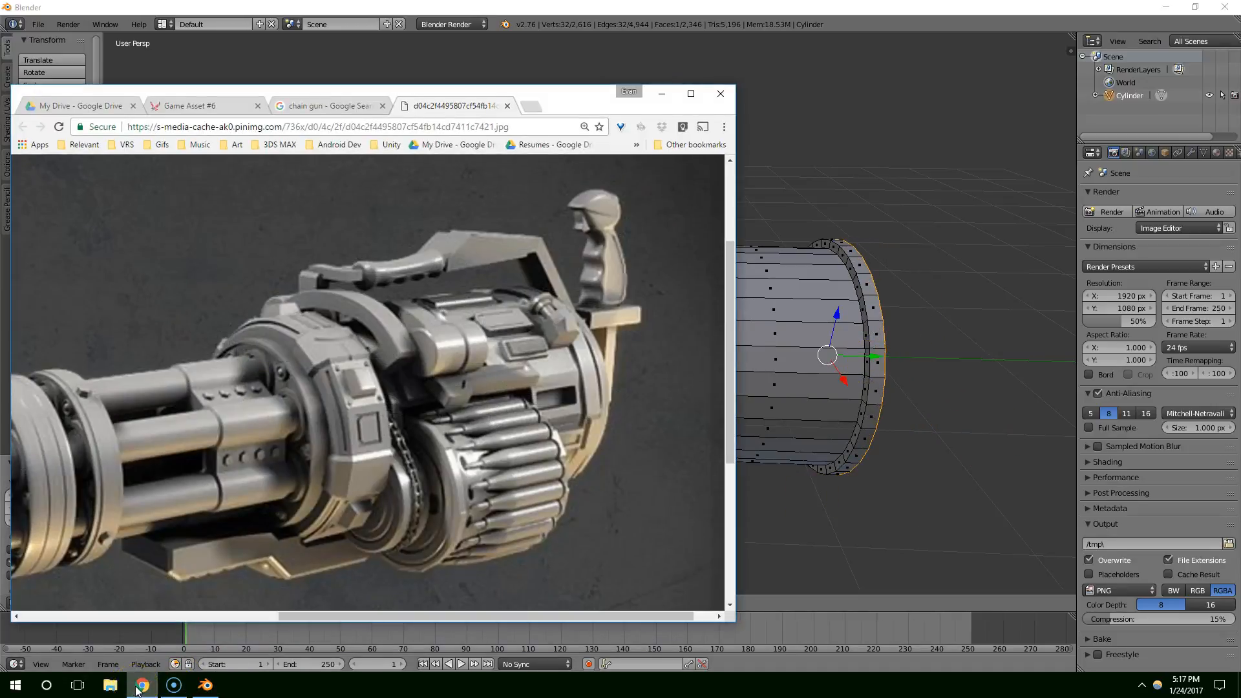
left_click(142, 686)
Inset one long side face of the rear body by about 0.039 and scale it to about 0.31 along Y.
middle_click_drag(743, 471, 826, 355)
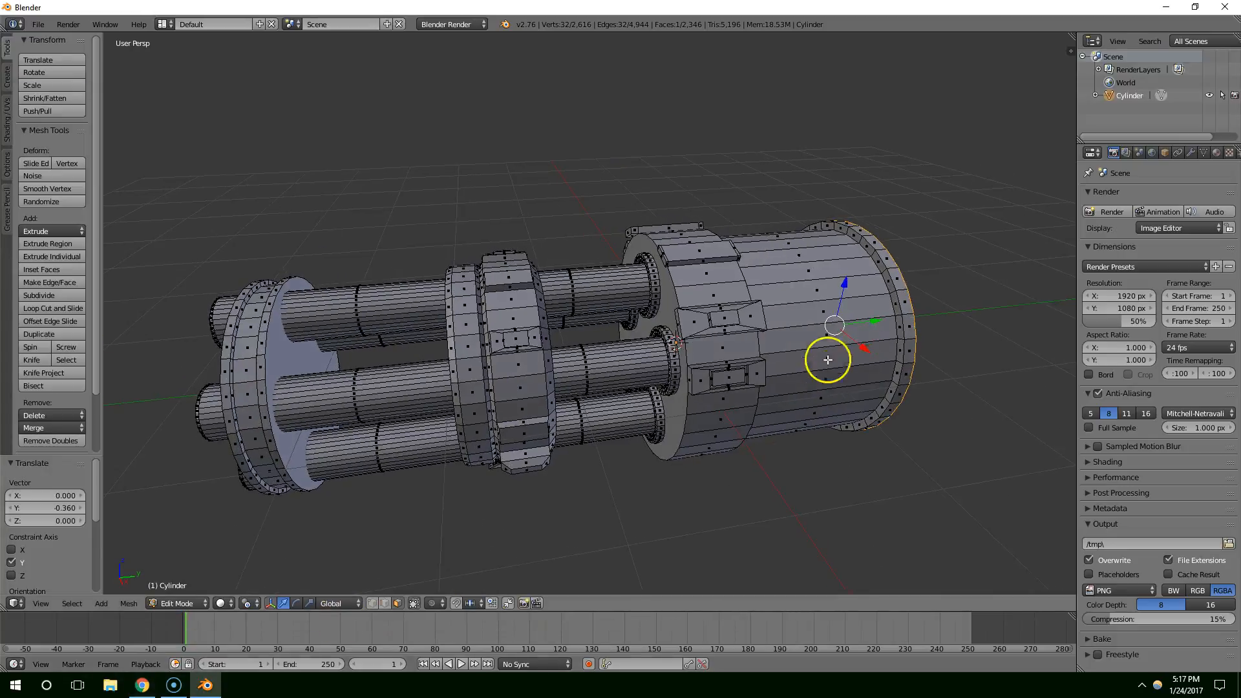
right_click(867, 332)
key("i")
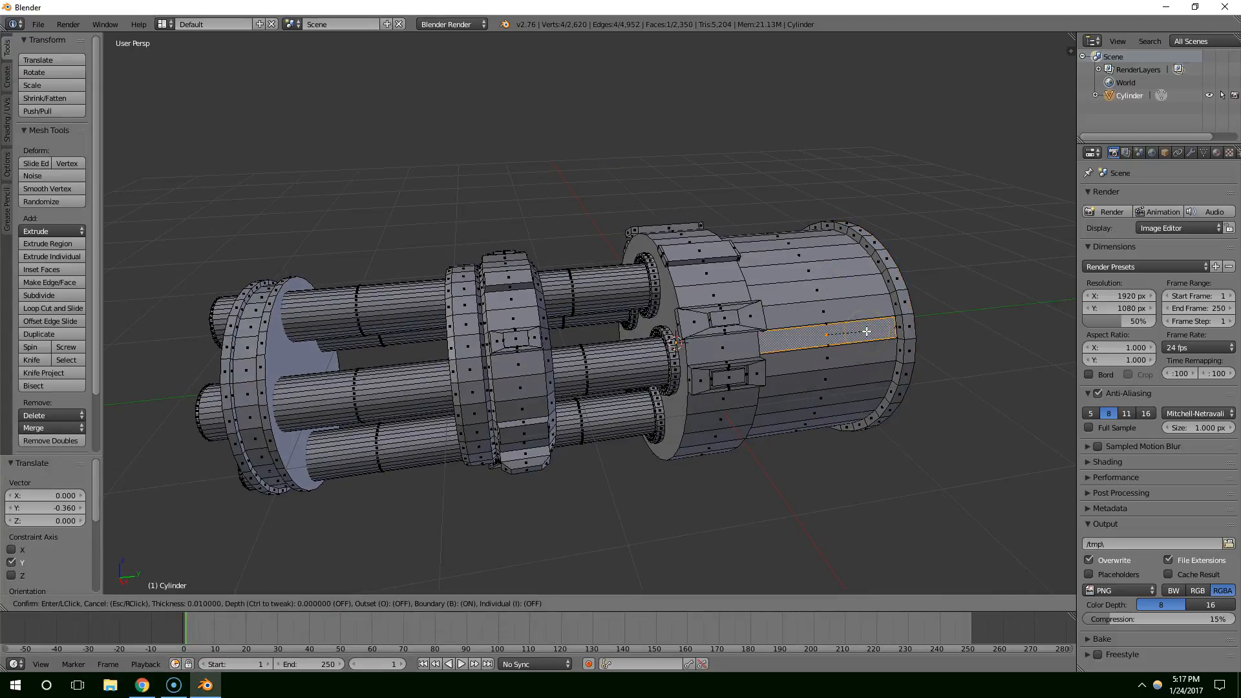
left_click(863, 331)
key("s")
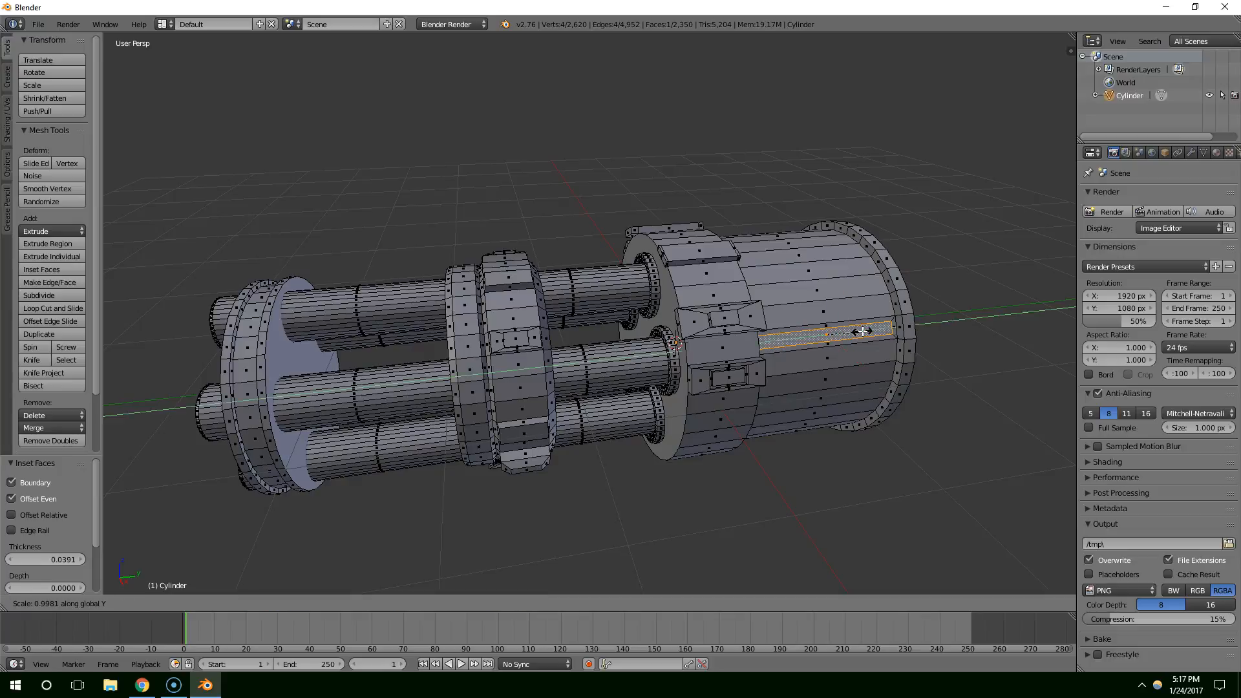
left_click(846, 329)
left_click(831, 334)
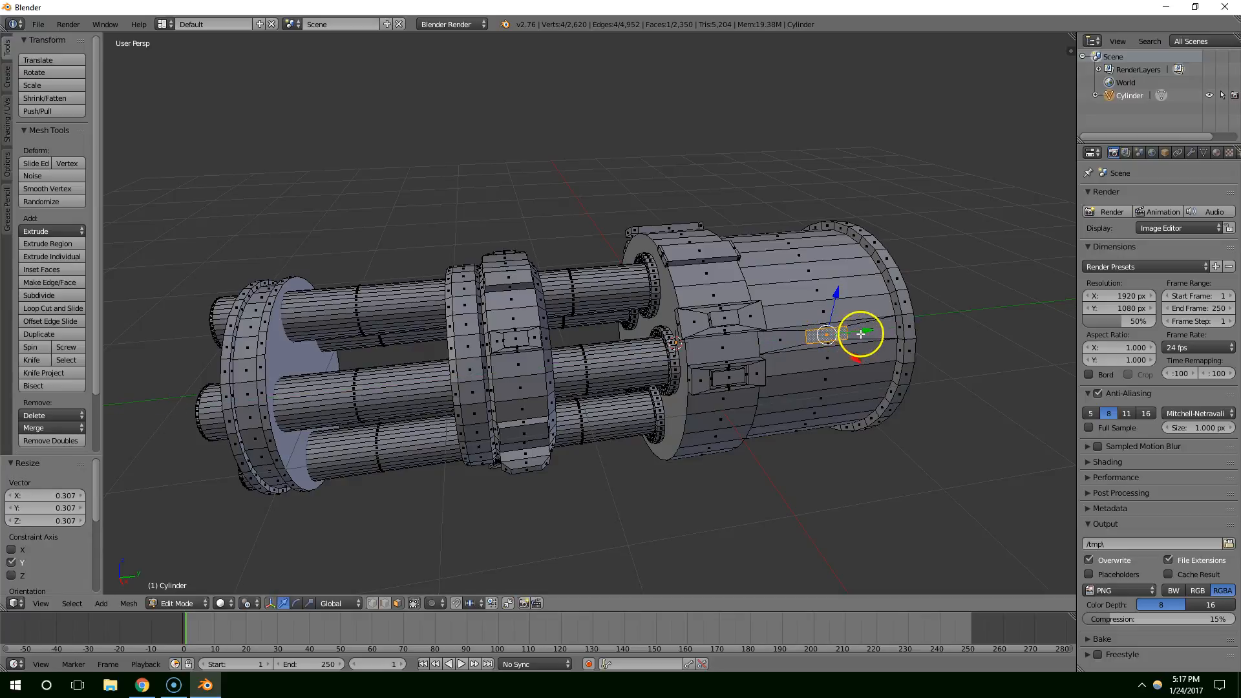
Move the inset face about 0.31 along Y toward the rear flange and extrude it inward to form a slot.
left_click_drag(860, 334, 890, 332)
left_click(898, 330)
key("e")
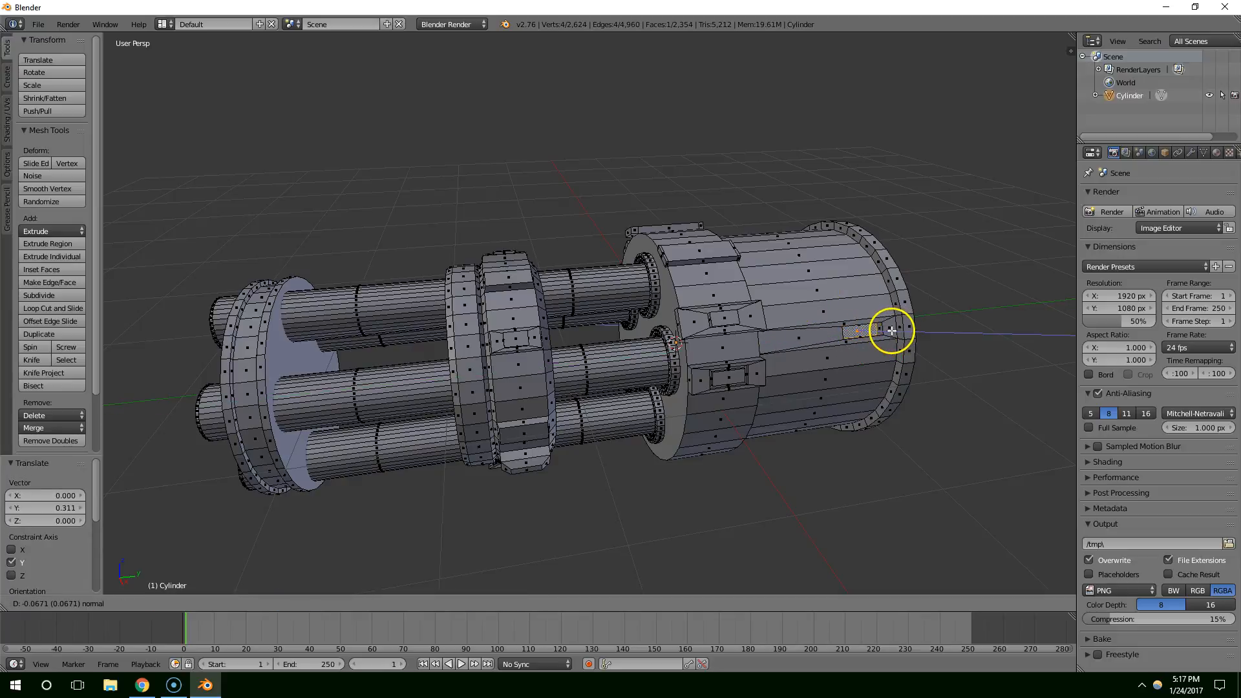
left_click(892, 330)
middle_click_drag(886, 333, 917, 310)
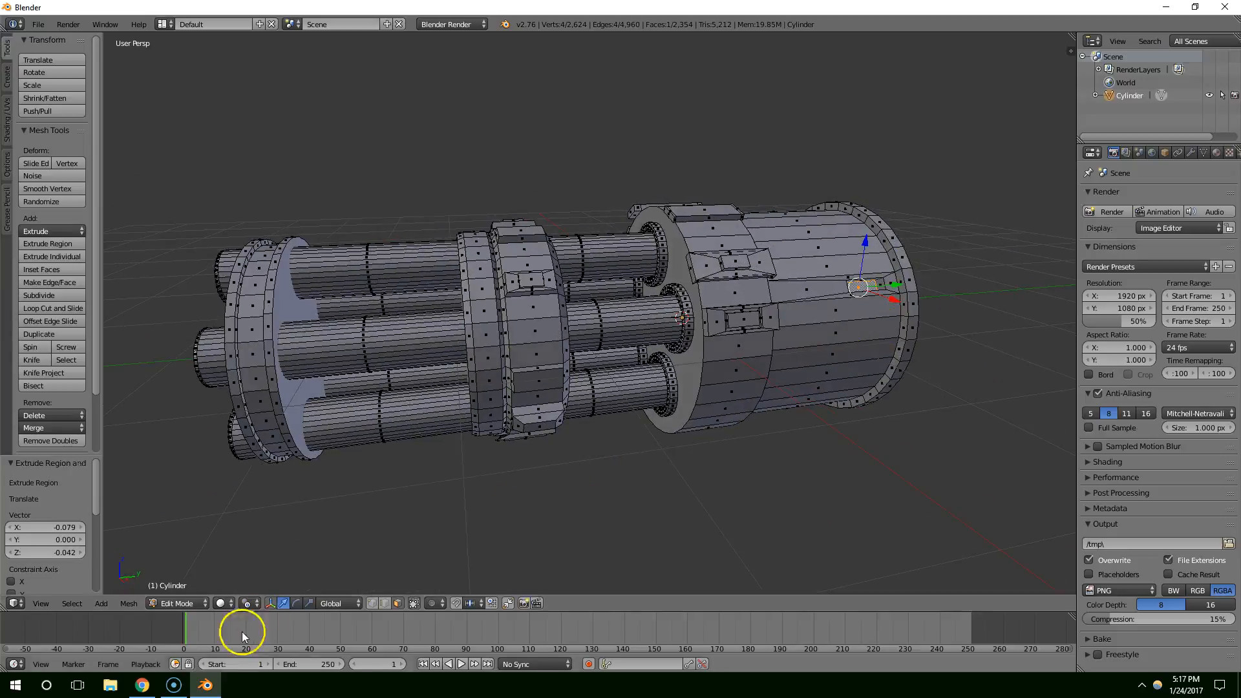
Check the ammo drum in the reference, add a 32-vertex cylinder to the mesh, and rotate it 90 degrees parallel to the barrels.
left_click(142, 685)
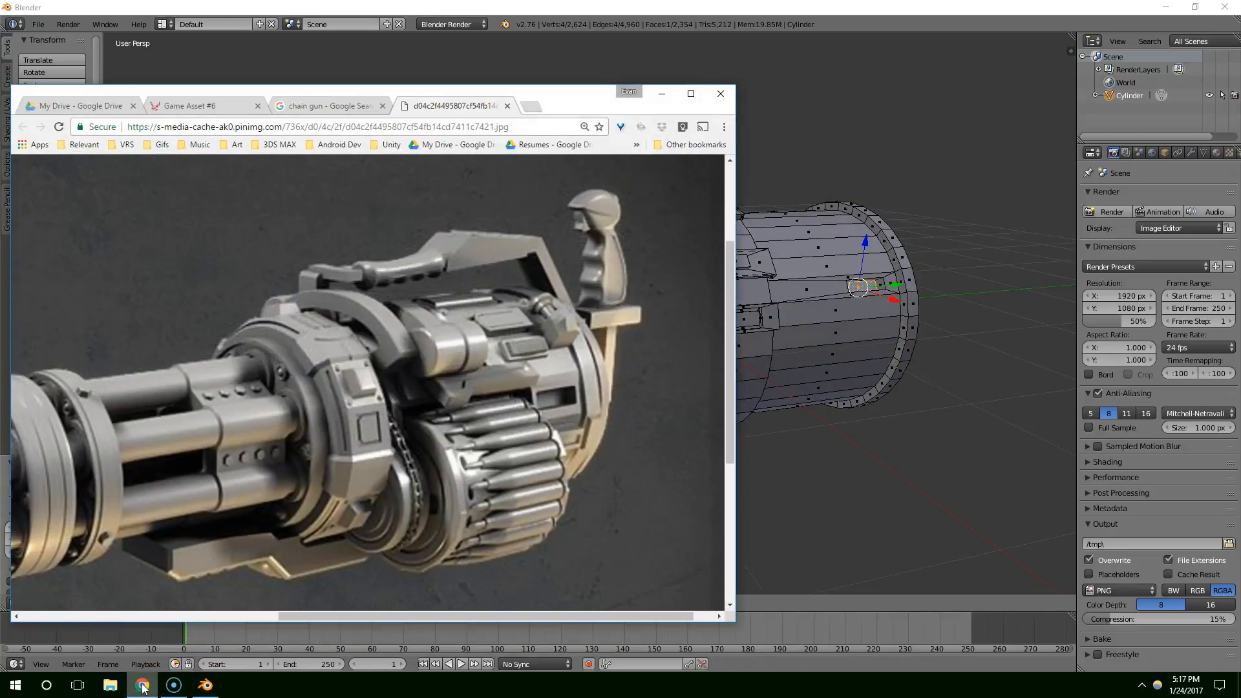
left_click(143, 685)
middle_click_drag(715, 449, 708, 469)
middle_click_drag(722, 419, 791, 370)
key("shift+a")
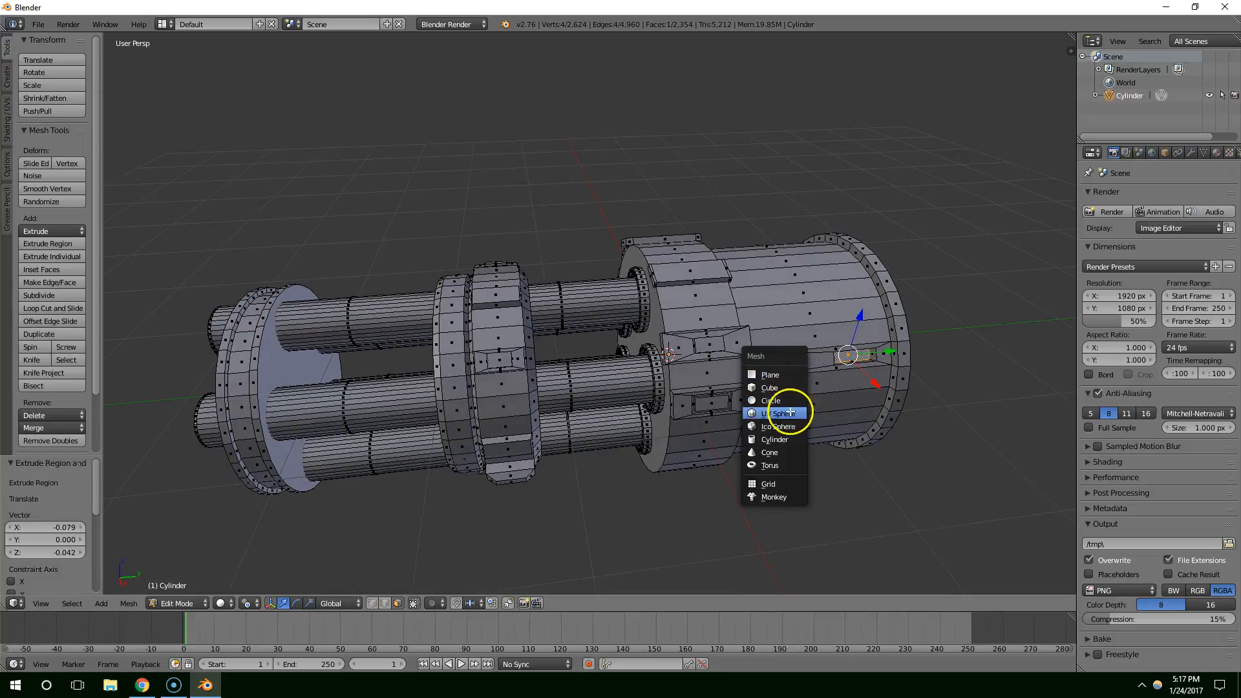
left_click(782, 440)
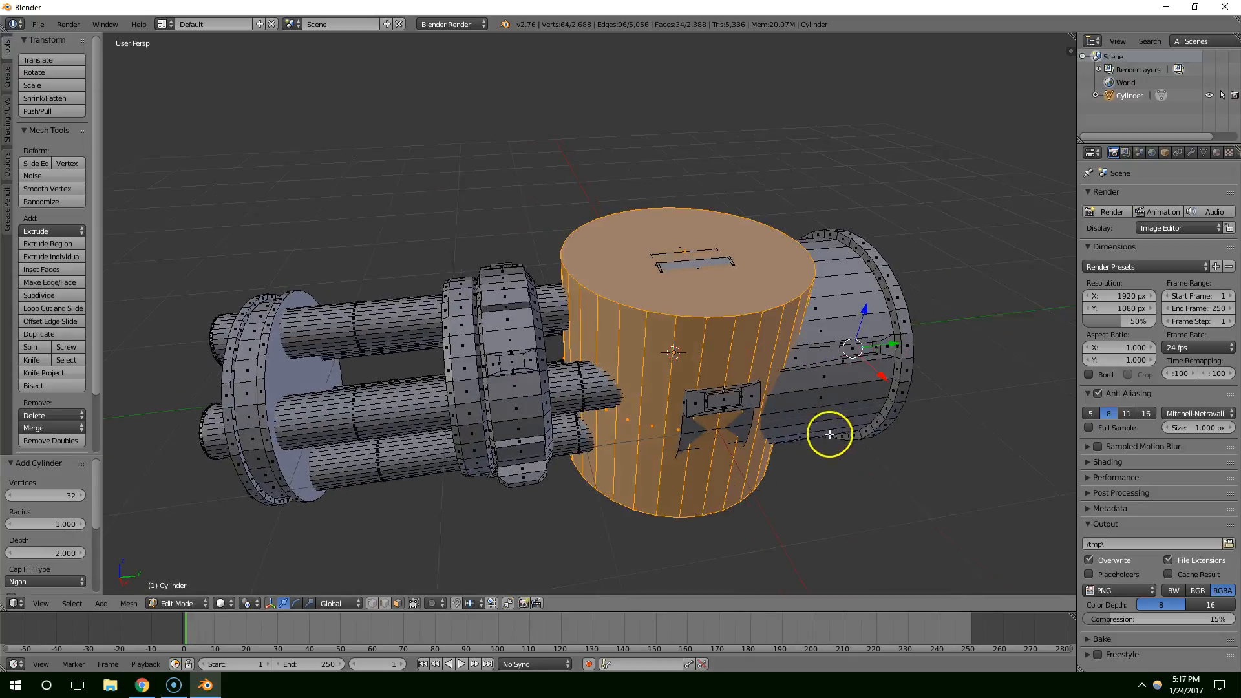
middle_click_drag(829, 433, 863, 429)
type("r")
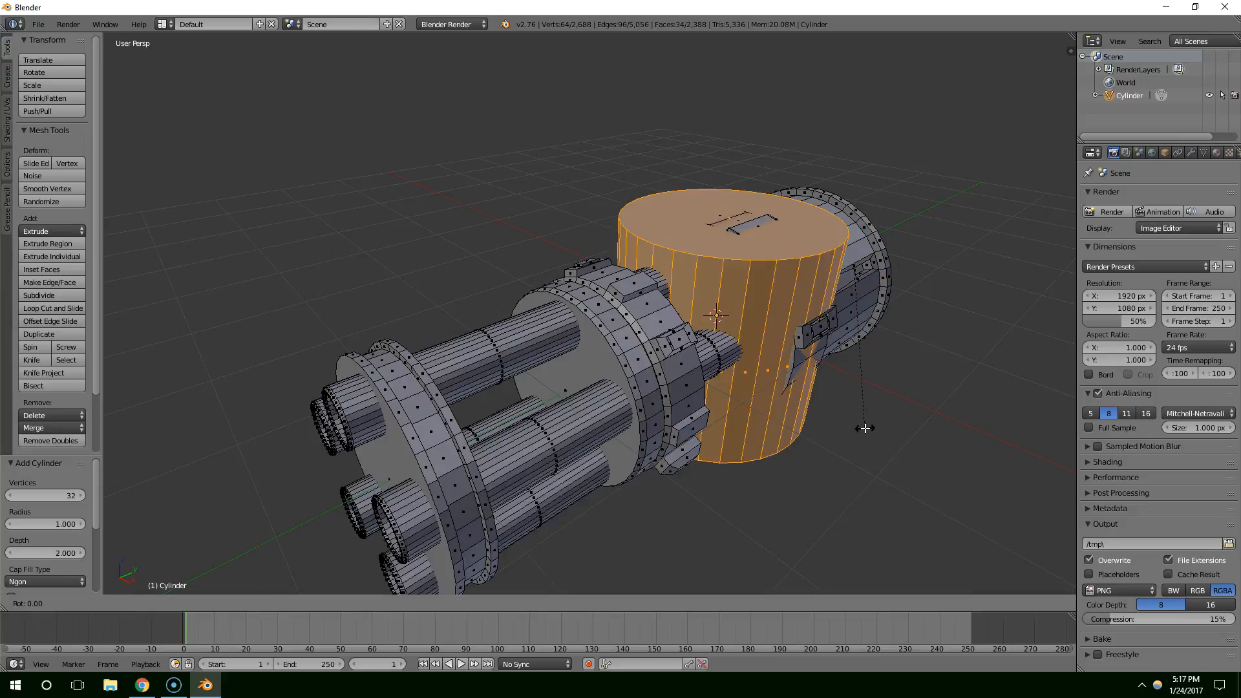
type("90")
key("Return")
Scale the new cylinder down and move it against the side of the rear body.
middle_click_drag(867, 424, 840, 309)
key("s")
left_click(864, 298)
left_click_drag(860, 288, 853, 263)
left_click_drag(875, 347, 902, 374)
left_click_drag(864, 327, 797, 318)
middle_click_drag(731, 449, 795, 453)
Lower the cylinder beside the underside of the rear body to match the ammo drum in the reference image.
left_click(143, 686)
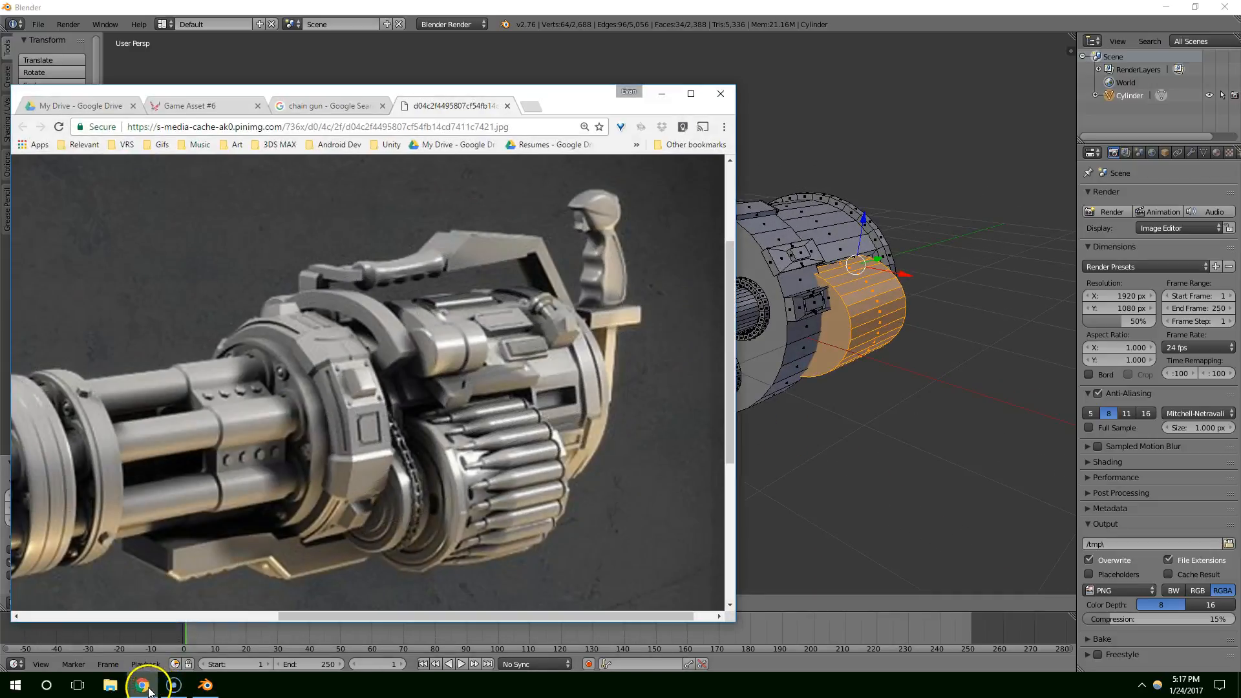
left_click(205, 685)
left_click_drag(863, 228, 940, 281)
left_click(140, 686)
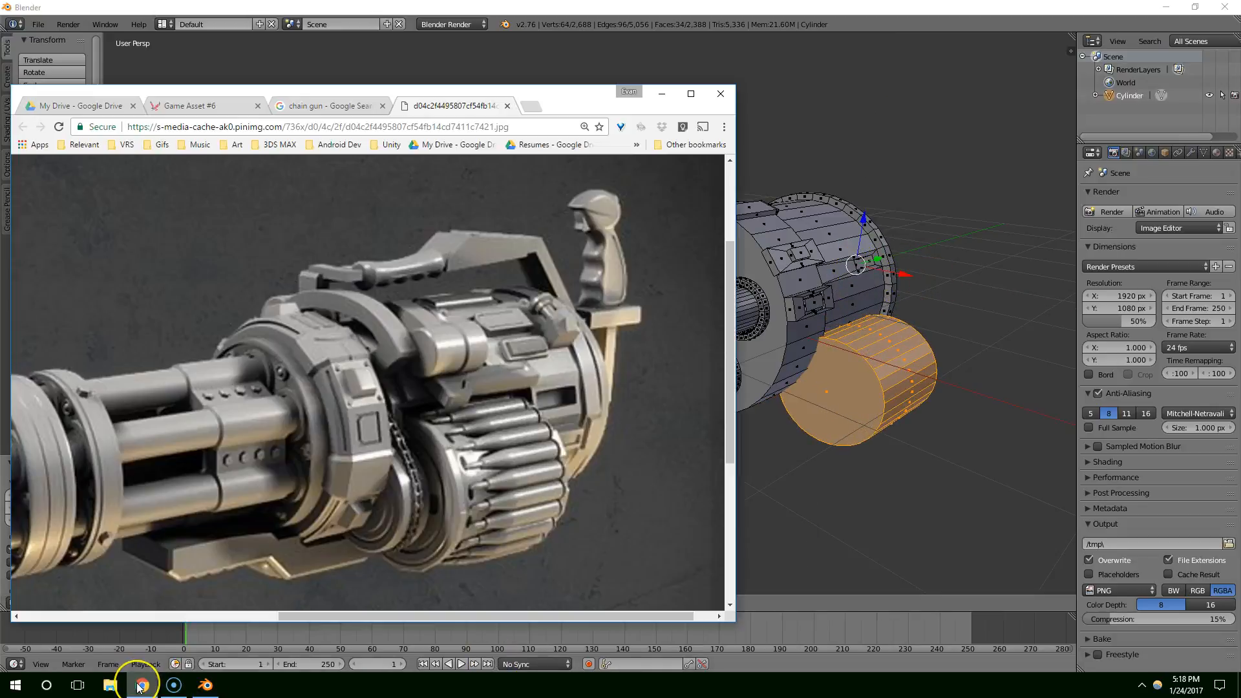
key("c")
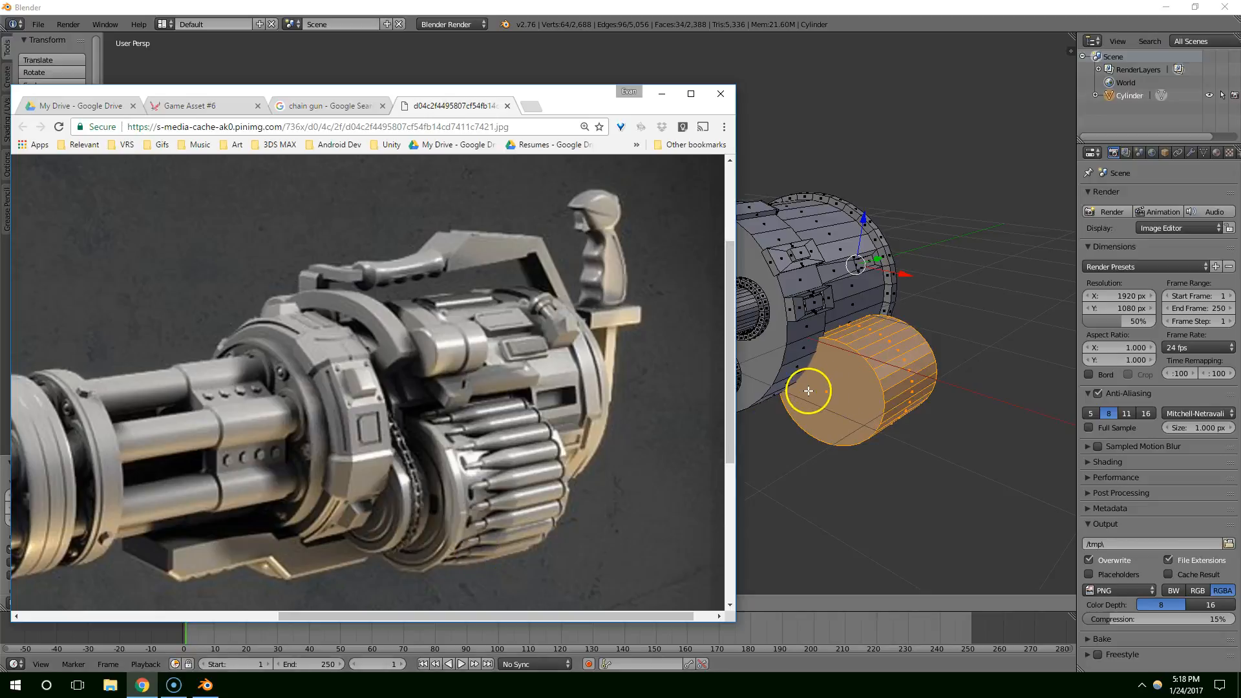
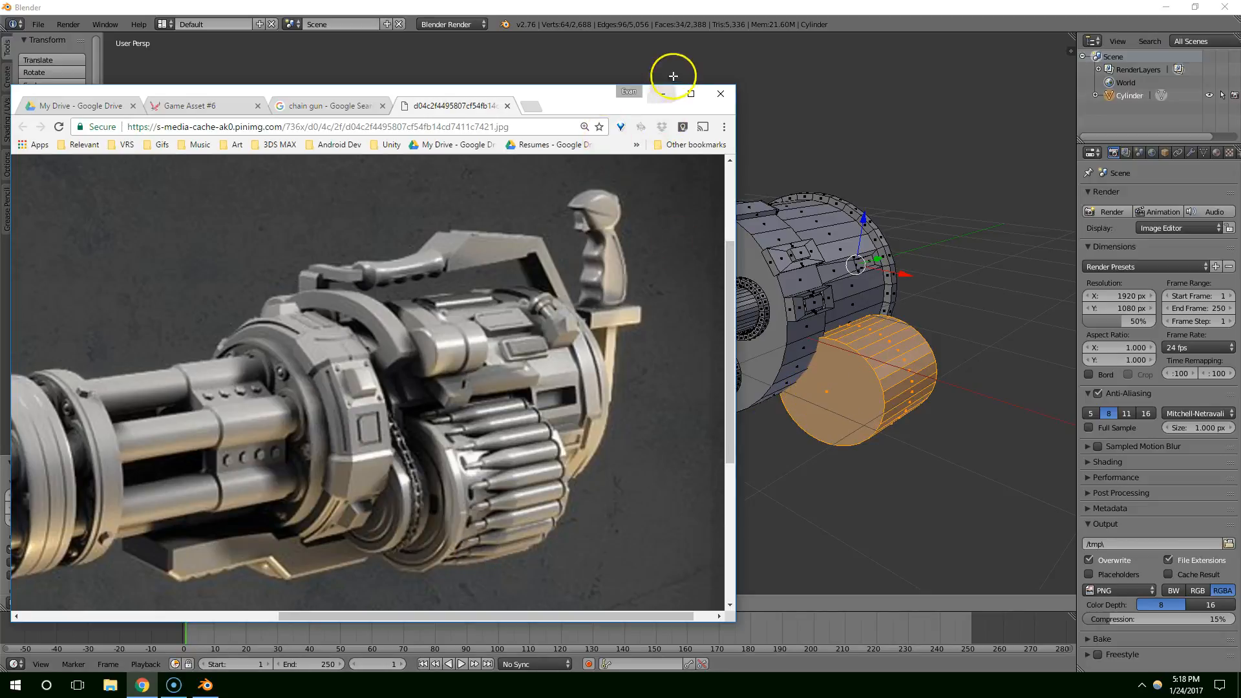
Scale the ammo drum cylinder down to about 0.83 and set the pivot point to Median Point.
left_click(663, 94)
key("s")
left_click(944, 341)
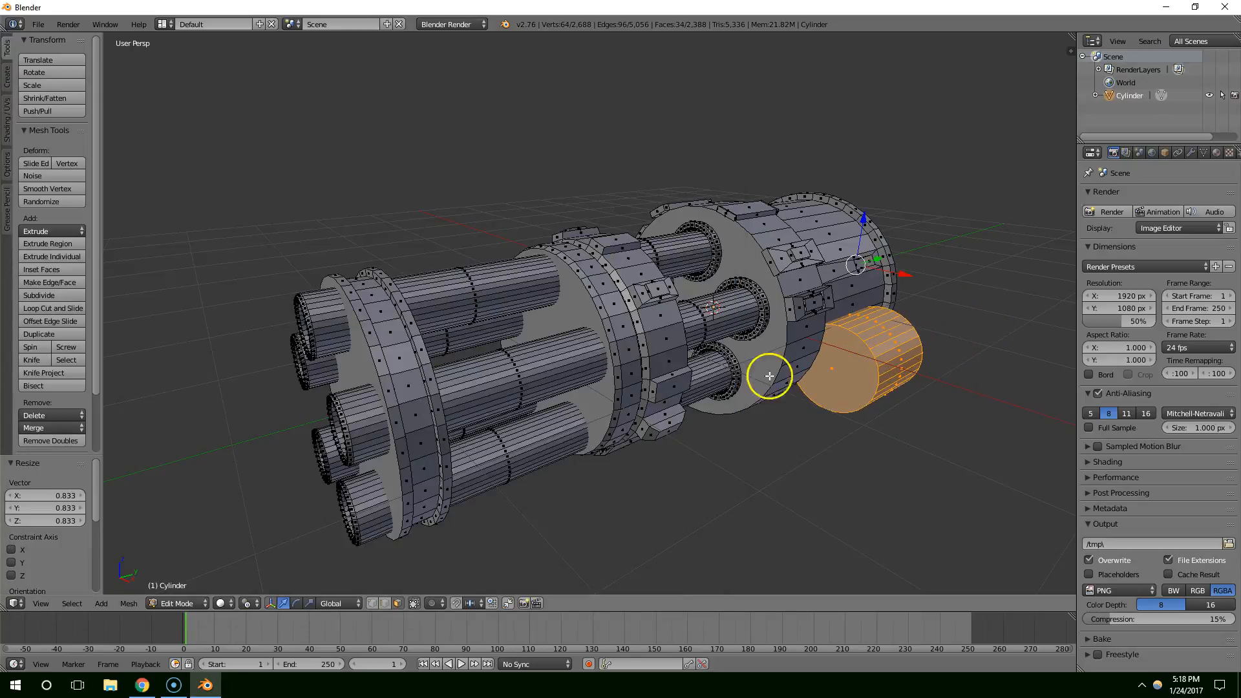
left_click(244, 604)
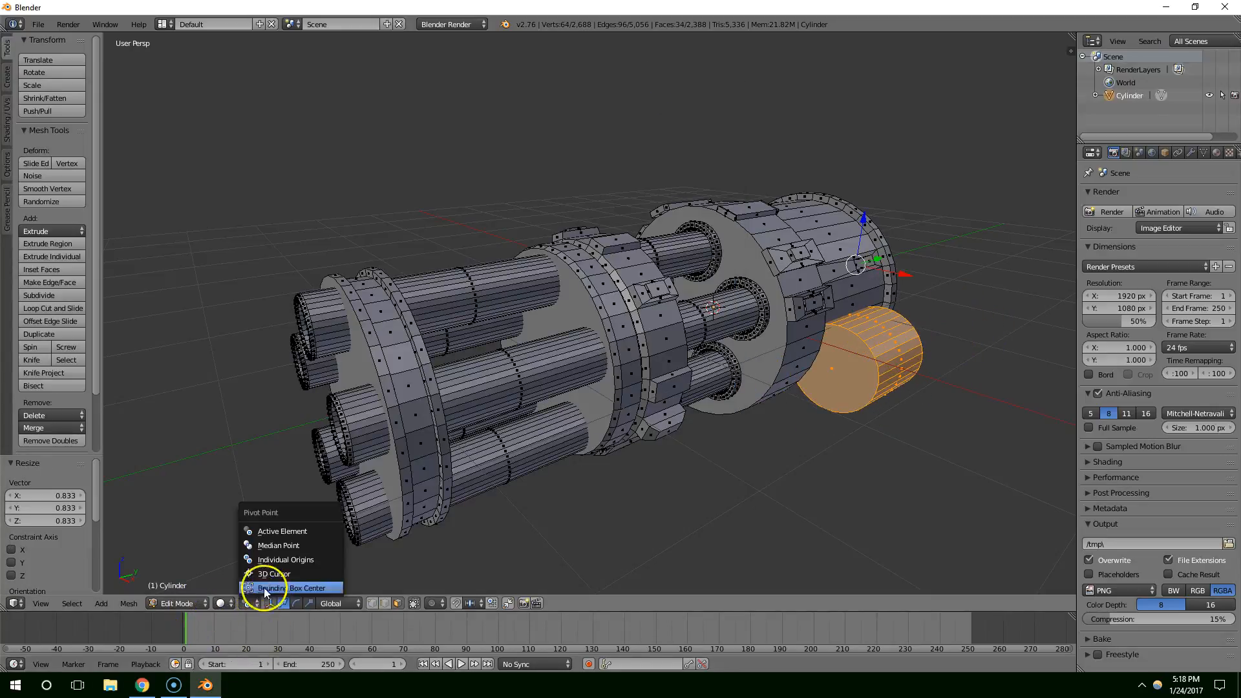
left_click(285, 545)
Raise the drum cylinder about 0.16 along Z beside the rear body, keeping Median Point as the pivot.
middle_click_drag(773, 451, 847, 427)
key("g")
key("z")
left_click(839, 382)
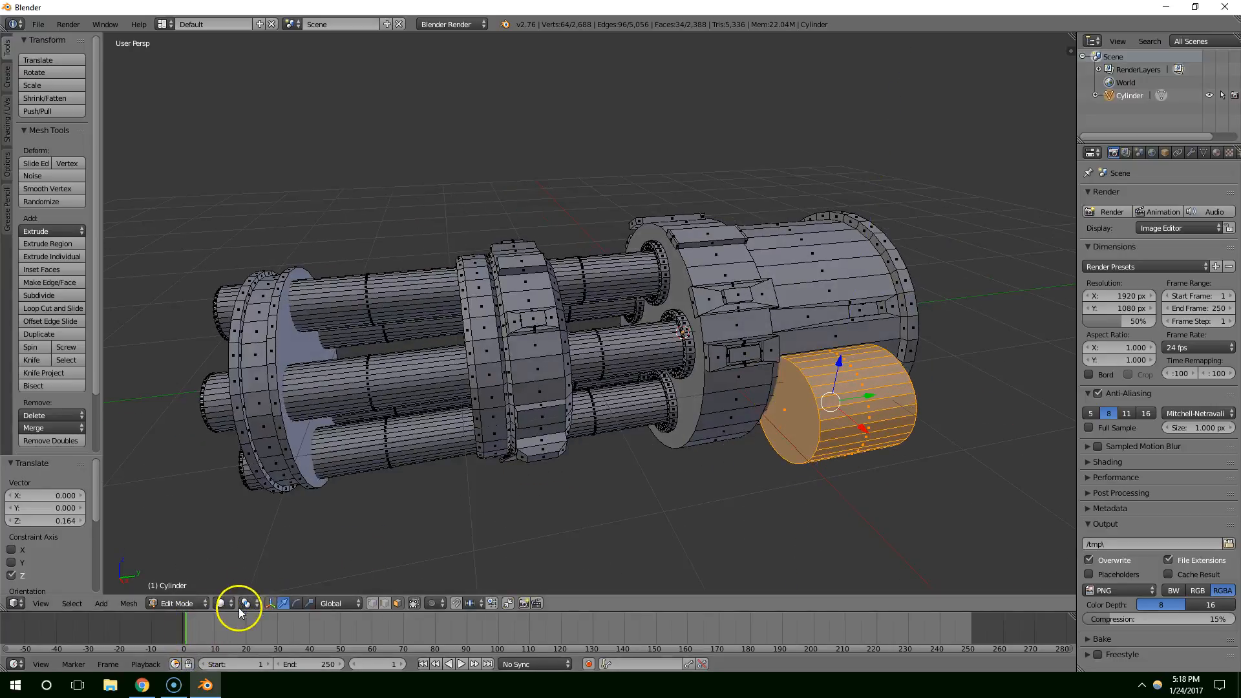
left_click(245, 604)
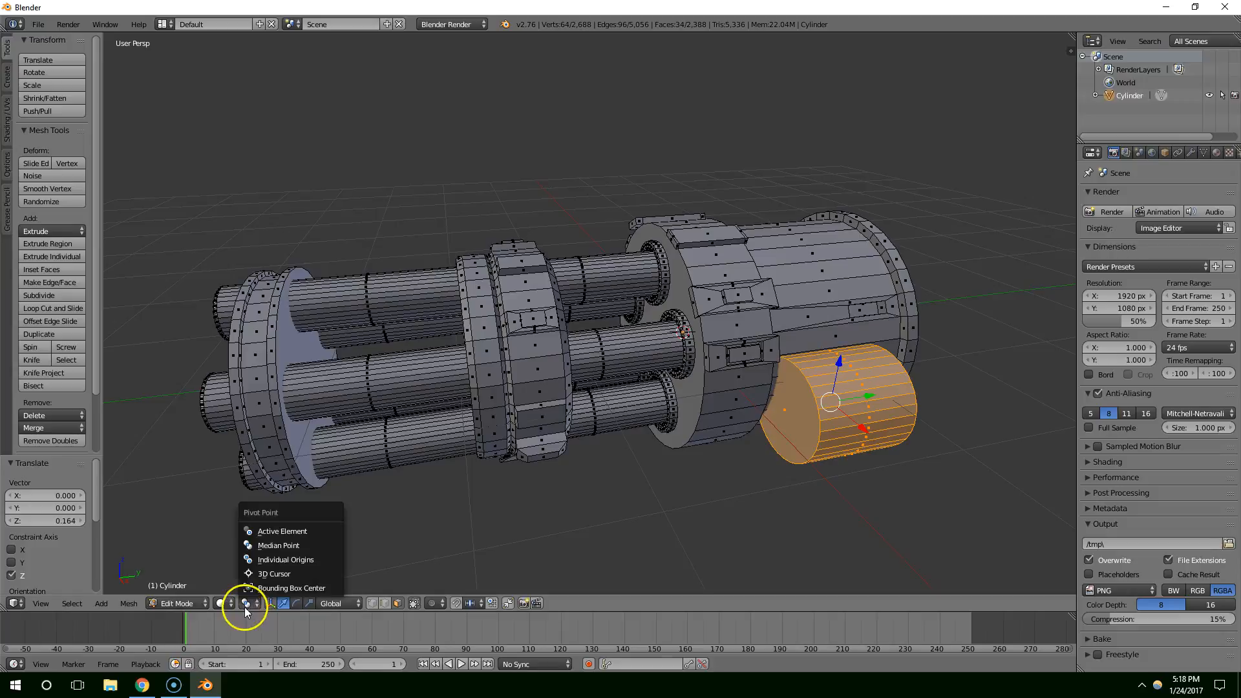
left_click(289, 548)
Shift the drum about 0.1 along Y toward the barrels, lower it about 0.08, and compare its placement with the reference image.
middle_click_drag(774, 445, 737, 429)
left_click_drag(784, 395, 789, 383)
left_click_drag(796, 445, 820, 440)
middle_click_drag(821, 439, 879, 324)
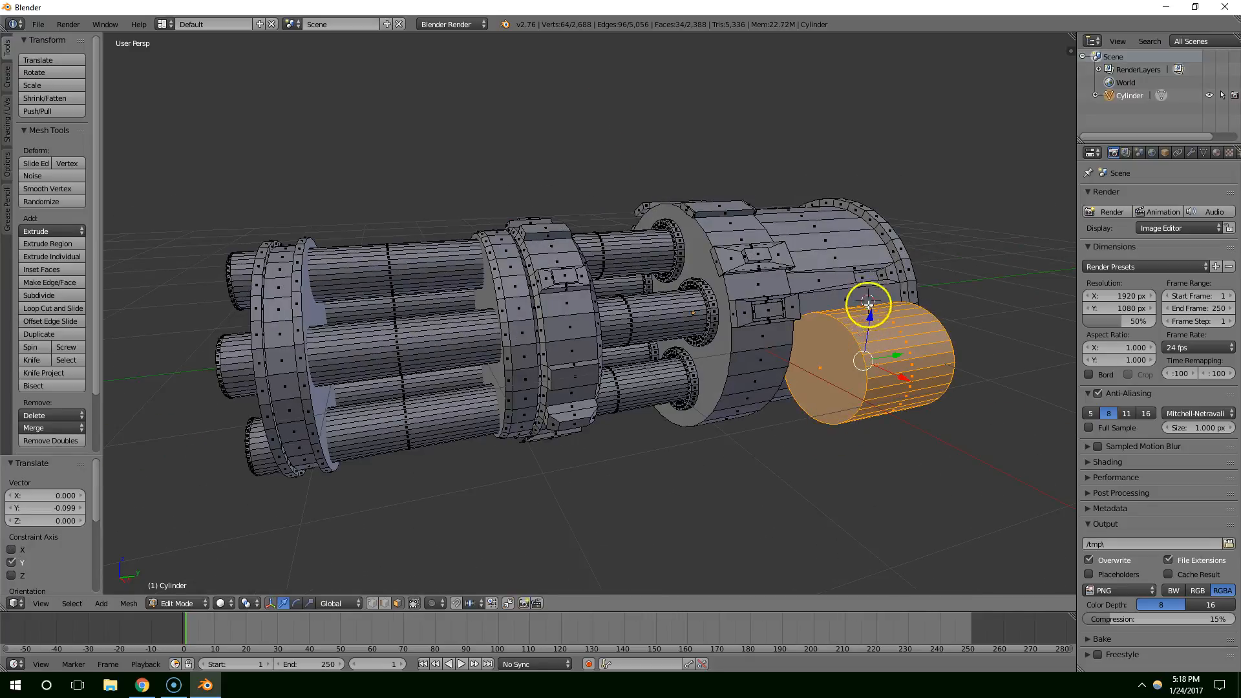
left_click(144, 687)
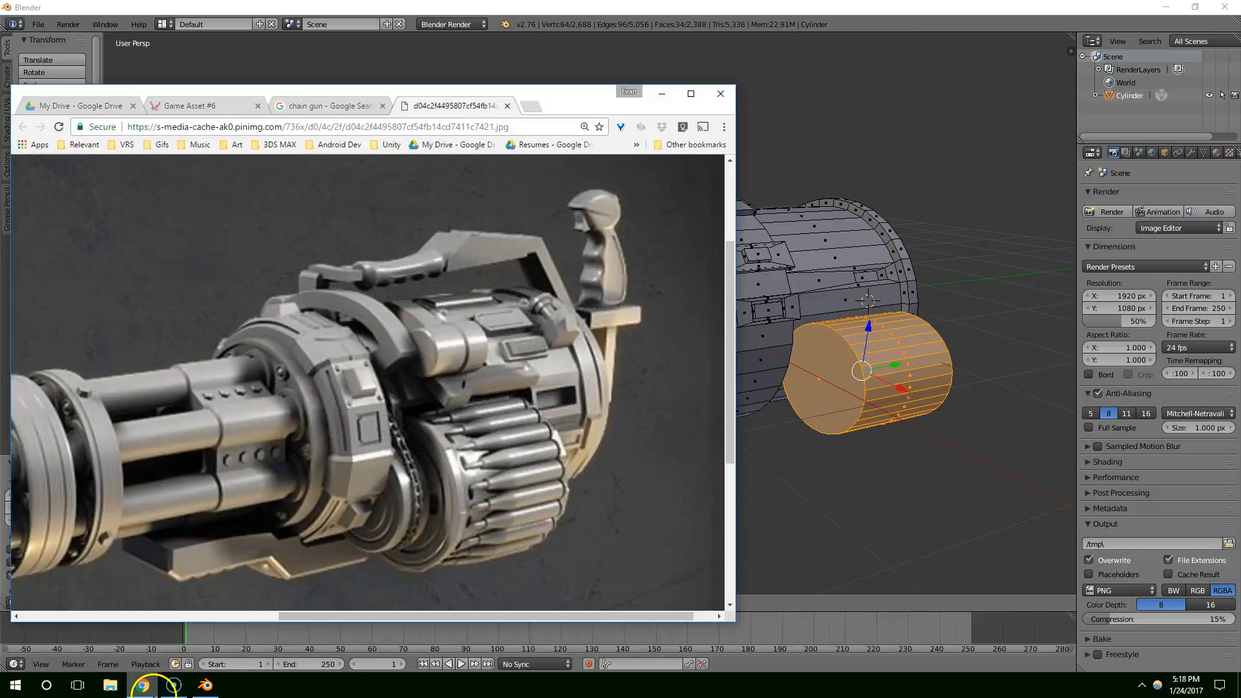
left_click(154, 695)
Select the drum's front end face and move it about 0.095 along Y to shorten the drum.
mouse_move(753, 424)
middle_mouse_down()
mouse_move(740, 452)
mouse_move(762, 422)
mouse_move(746, 424)
middle_mouse_up()
right_click(780, 422)
key("g")
key("y")
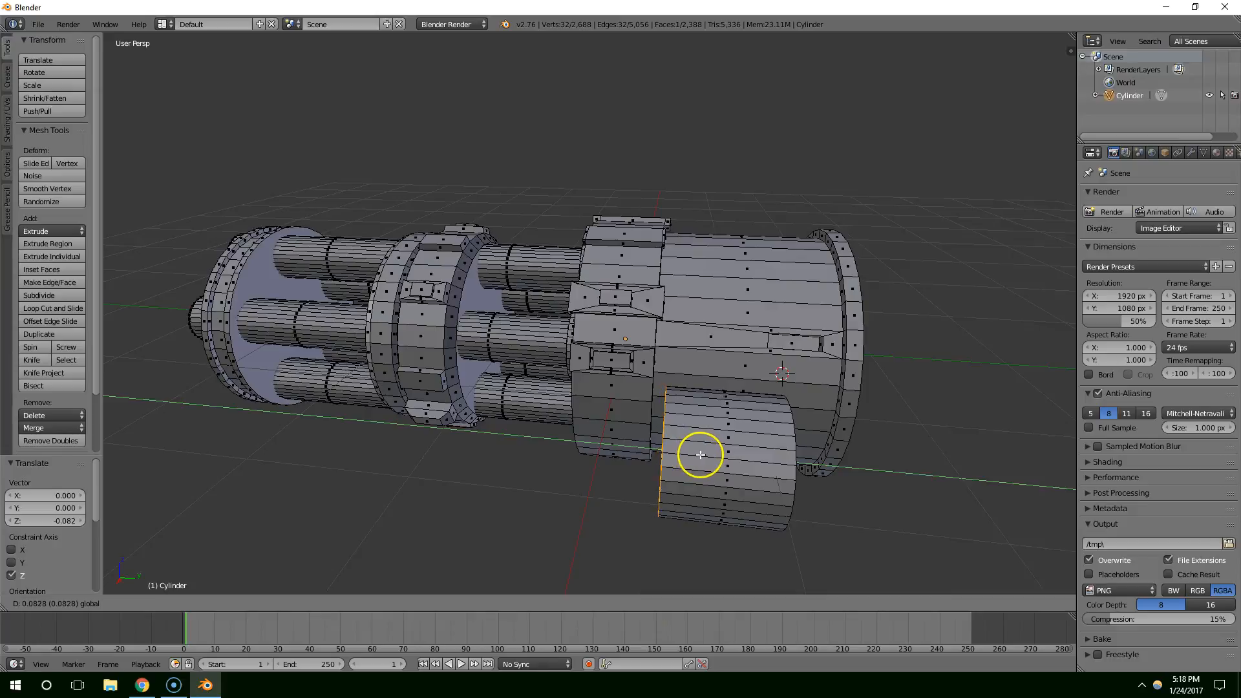
left_click(702, 454)
Extrude the front face in place, scale it to about 1.1, and extrude it about 0.074 toward the barrels to form a rim.
key("e")
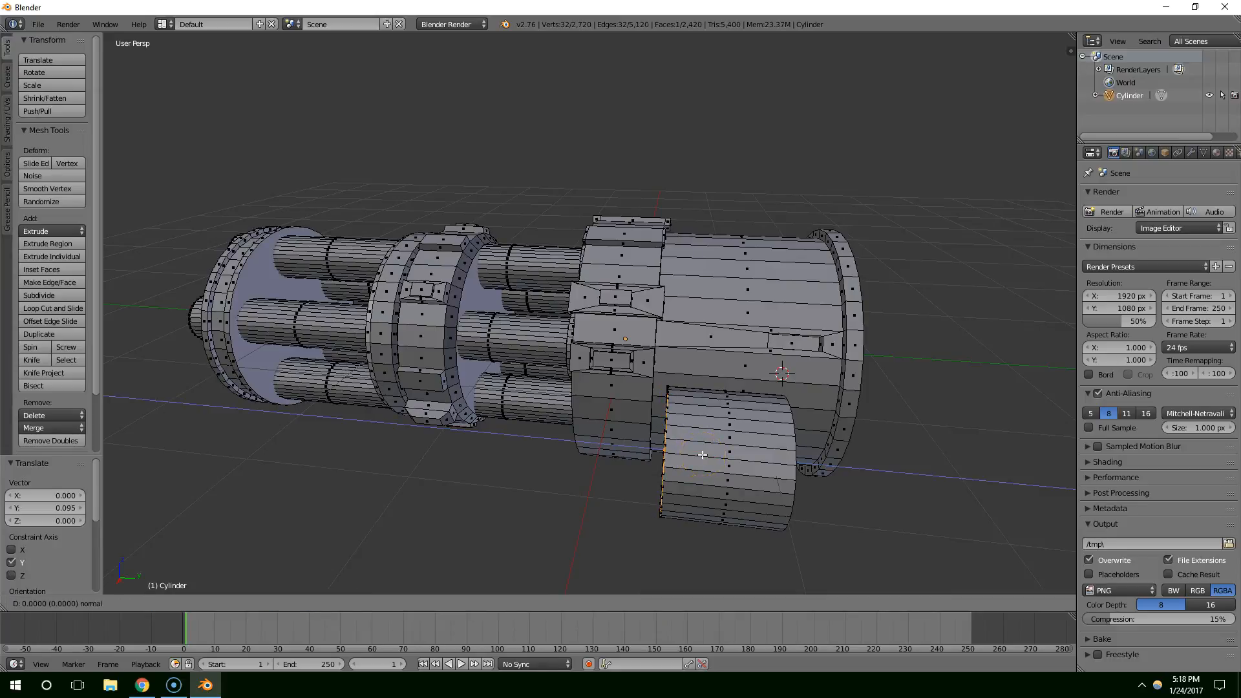
left_click(702, 454)
key("s")
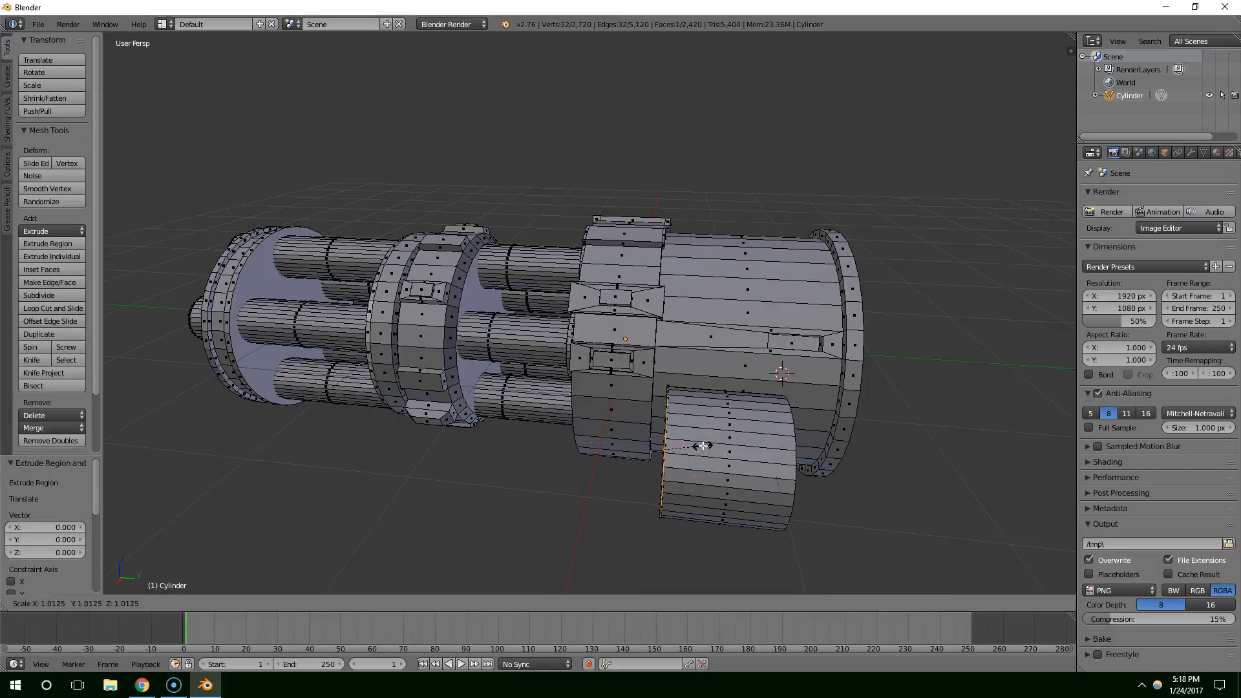
left_click(743, 444)
middle_click_drag(742, 443, 781, 435)
key("e")
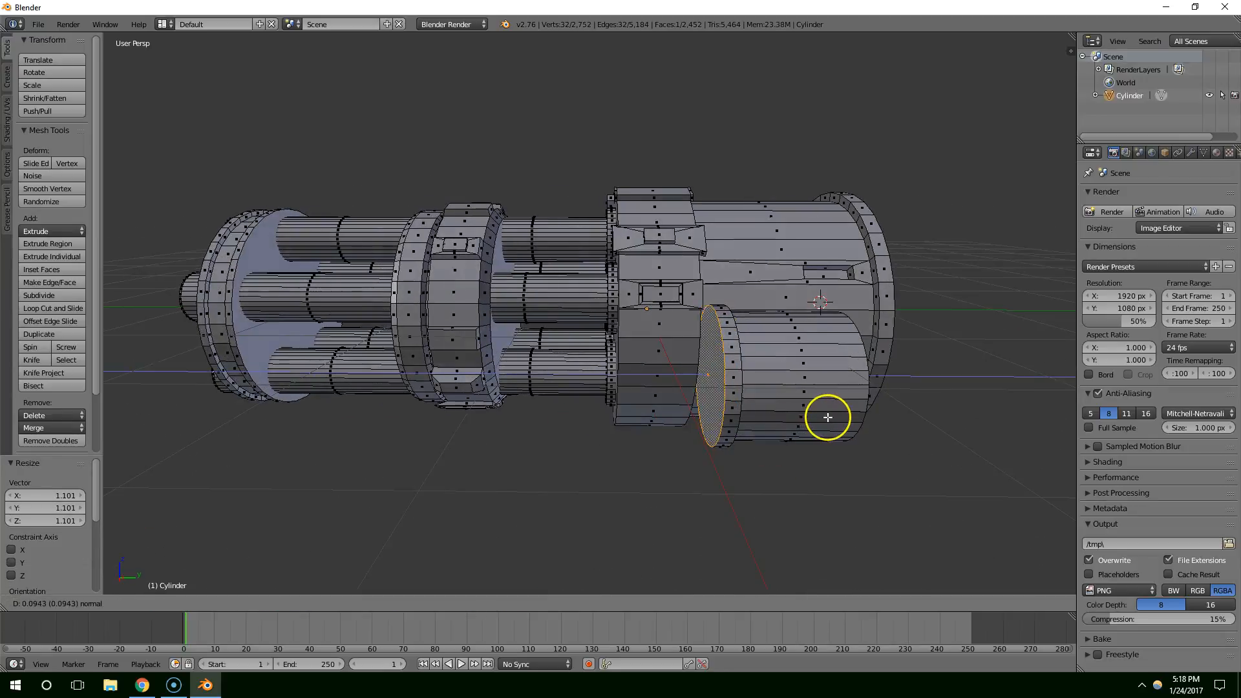
left_click(830, 417)
middle_click_drag(831, 416, 826, 424)
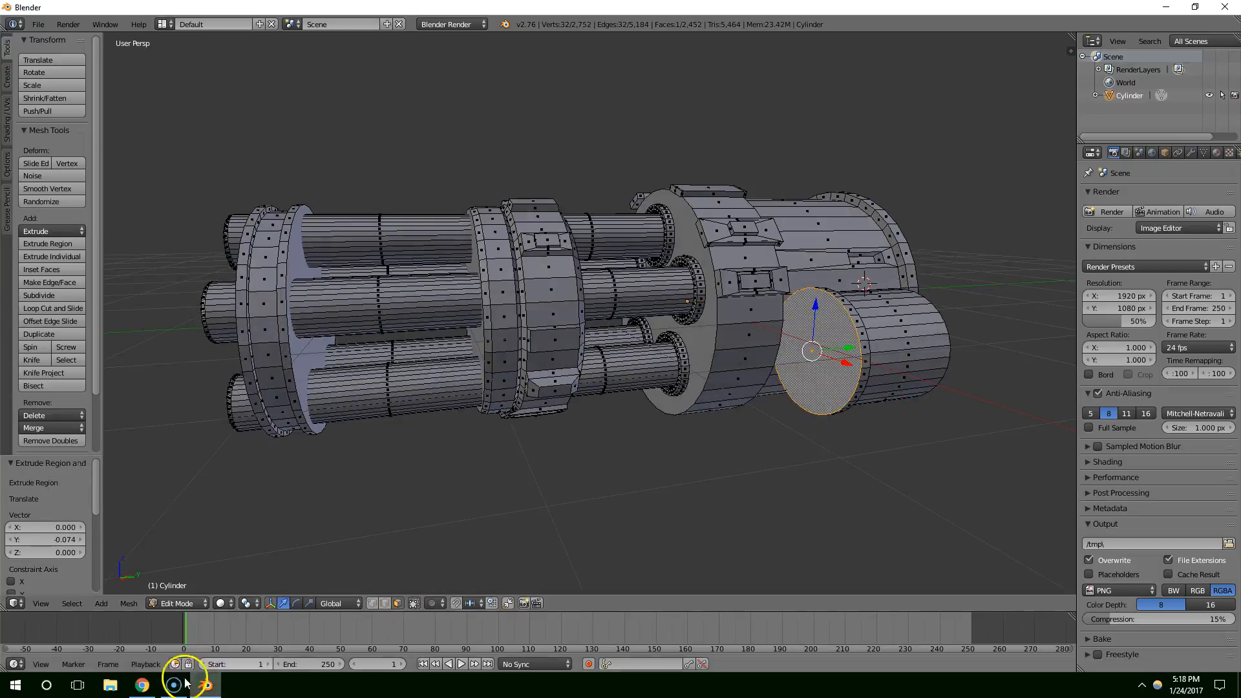
Check the drum's front in the reference image, then extrude the rim's front face in place and scale it inward.
left_click(142, 685)
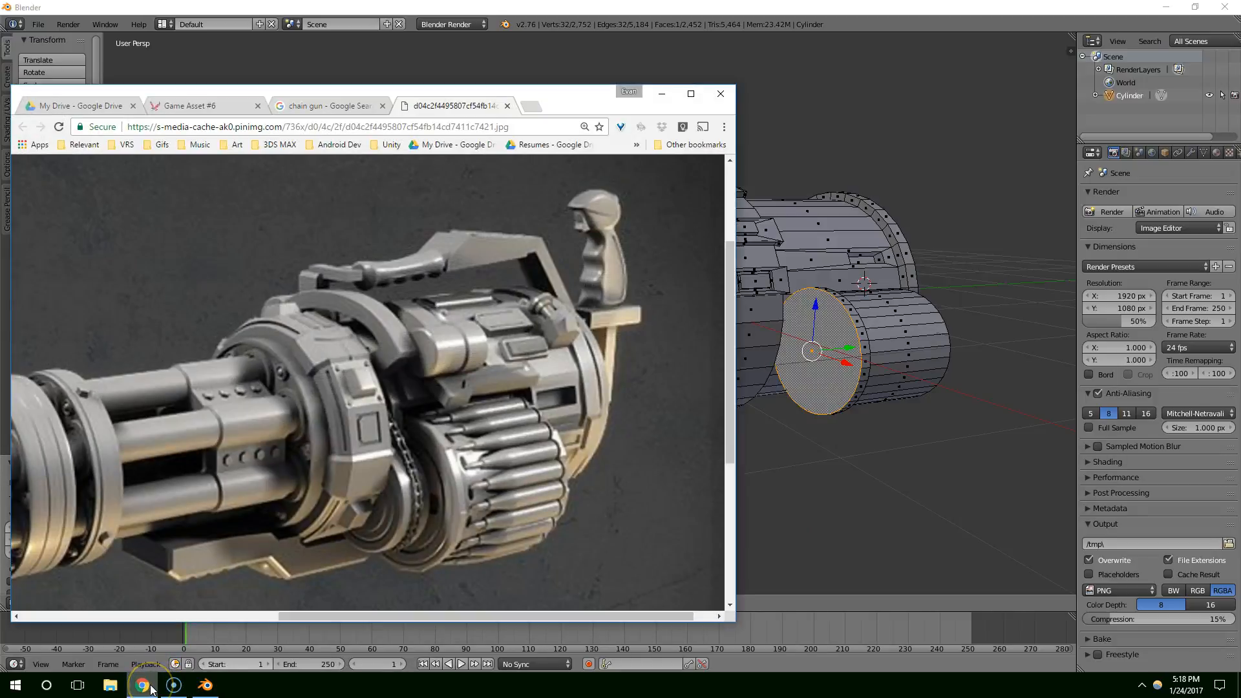
left_click(148, 686)
scroll(947, 443, "up", 5)
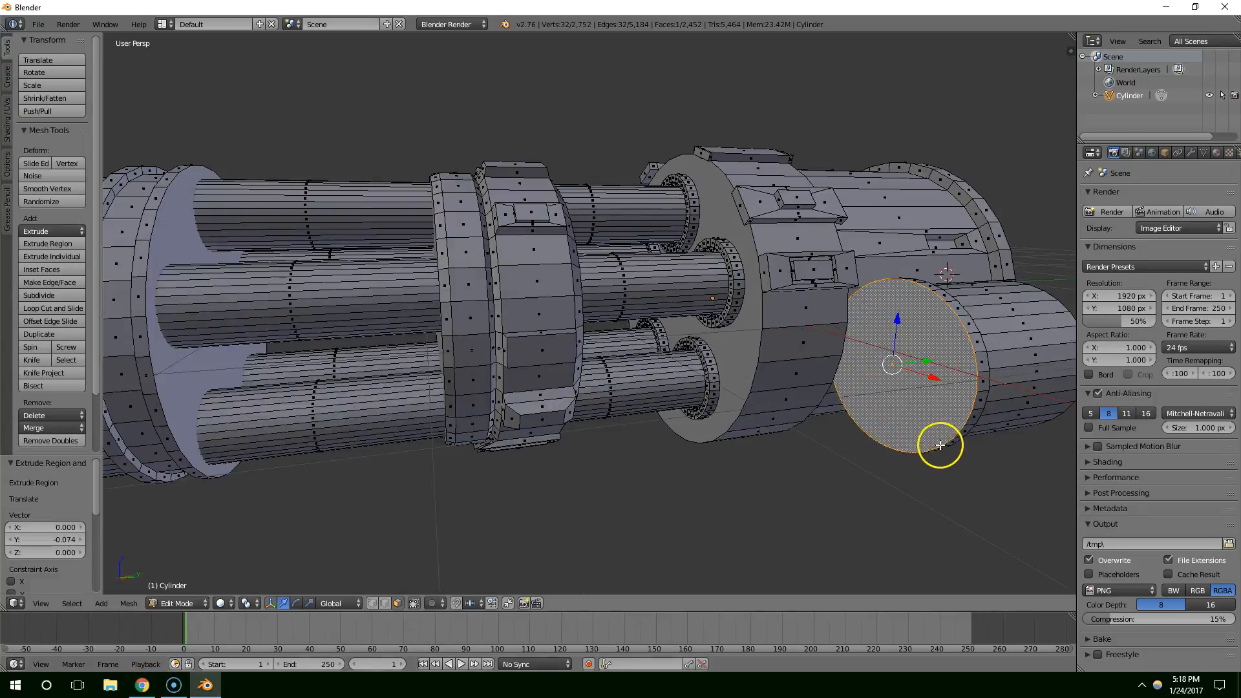
key("e")
left_click(915, 449)
key("s")
left_click(890, 447)
Extrude the inner front face in place again, scale it smaller, and move it slightly along Y into the drum.
key("e")
left_click(890, 447)
key("s")
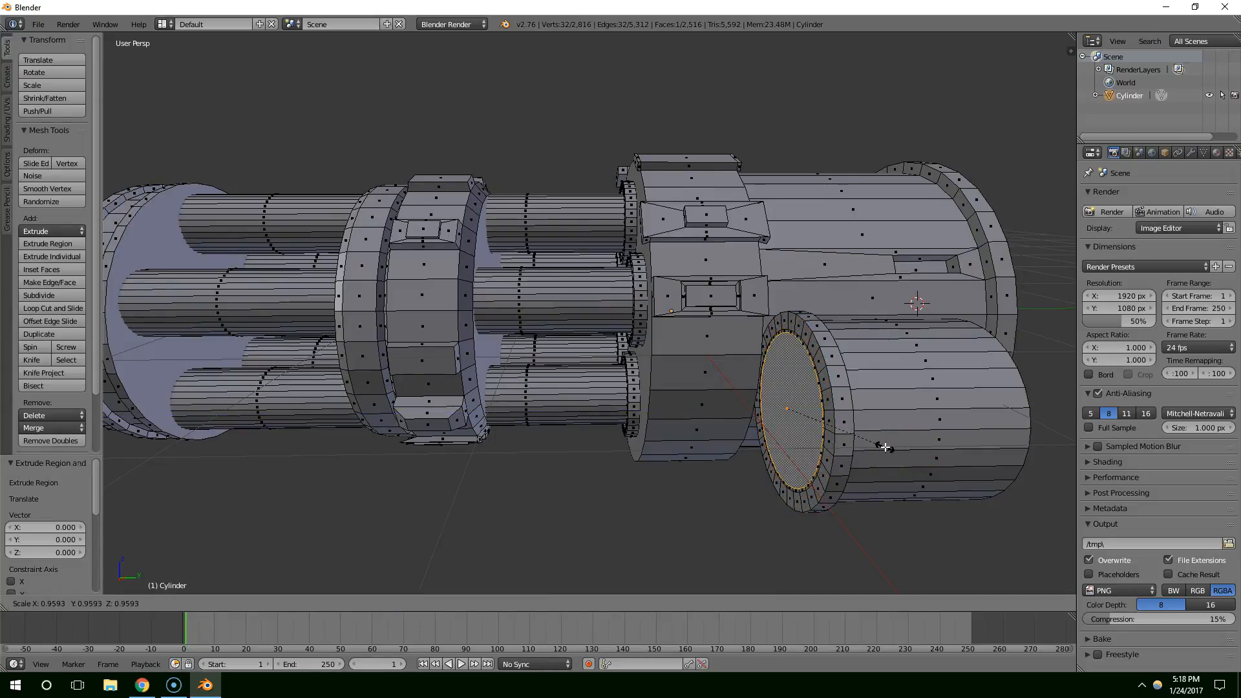
left_click(822, 412)
key("g")
key("y")
left_click(830, 412)
Extrude the recessed face in place and scale it down to about 0.75 for another inner ring.
key("e")
left_click(827, 412)
key("s")
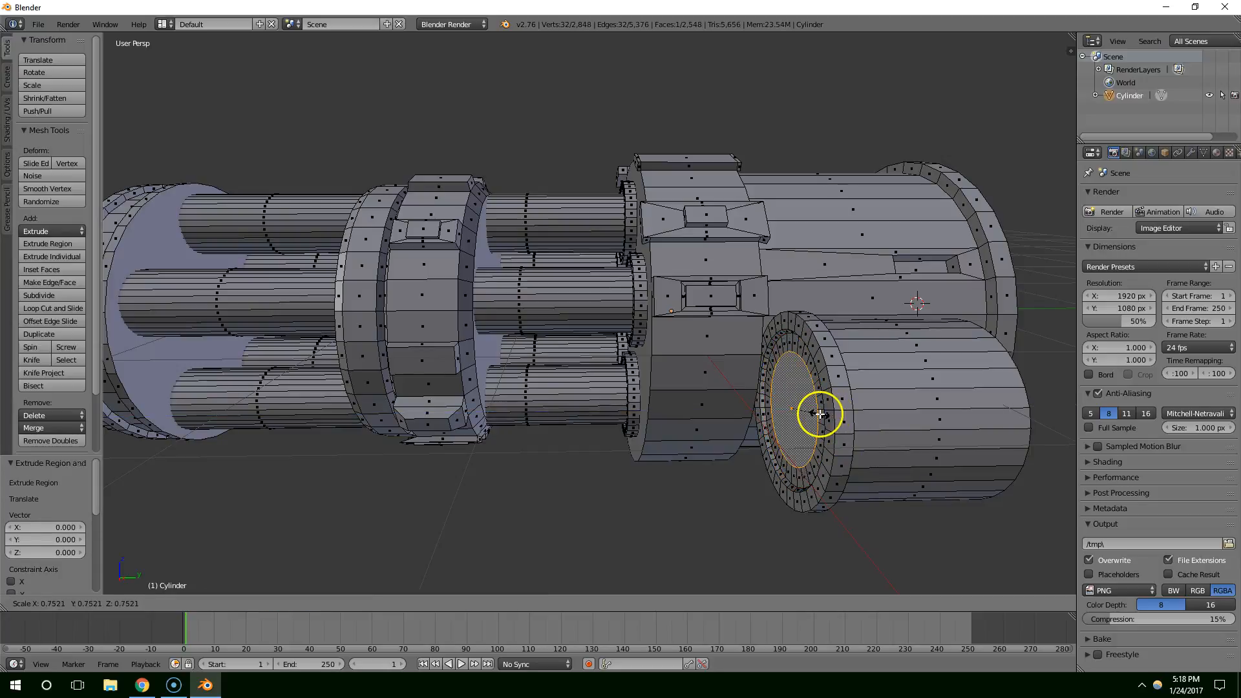
Scale the ammo drum's inner front face to 0.685 and extrude it outward about 0.114.
left_click(819, 414)
left_click(139, 683)
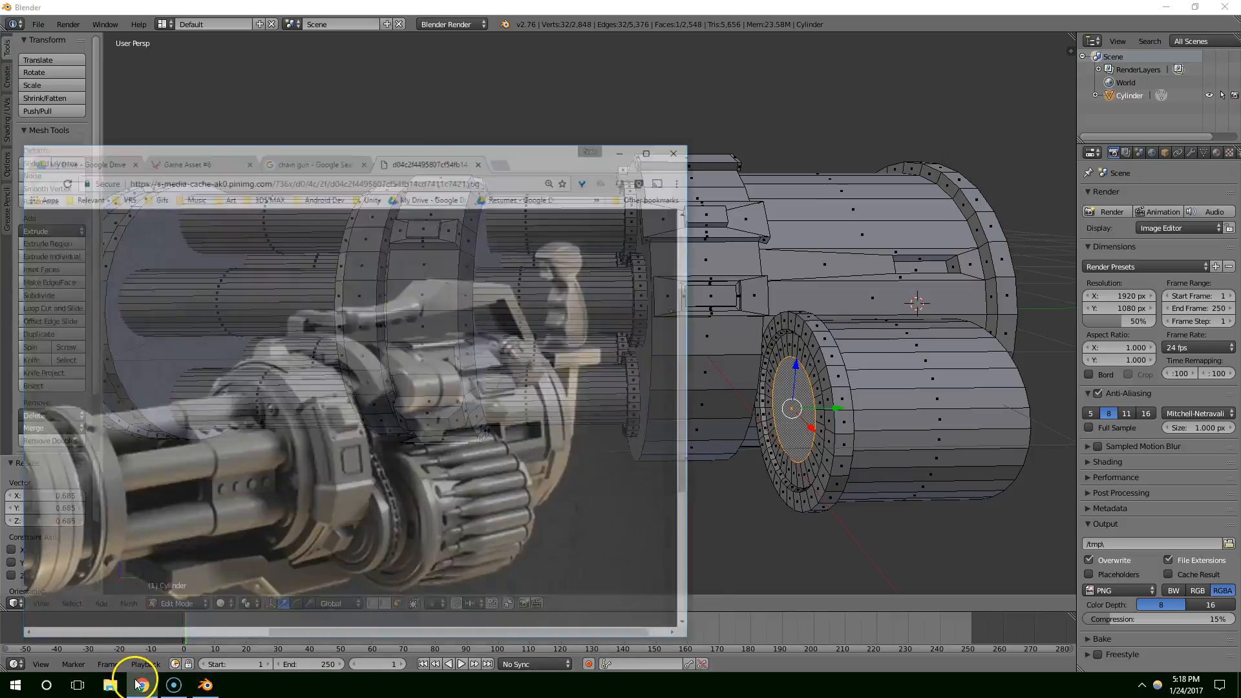
left_click(139, 684)
key("e")
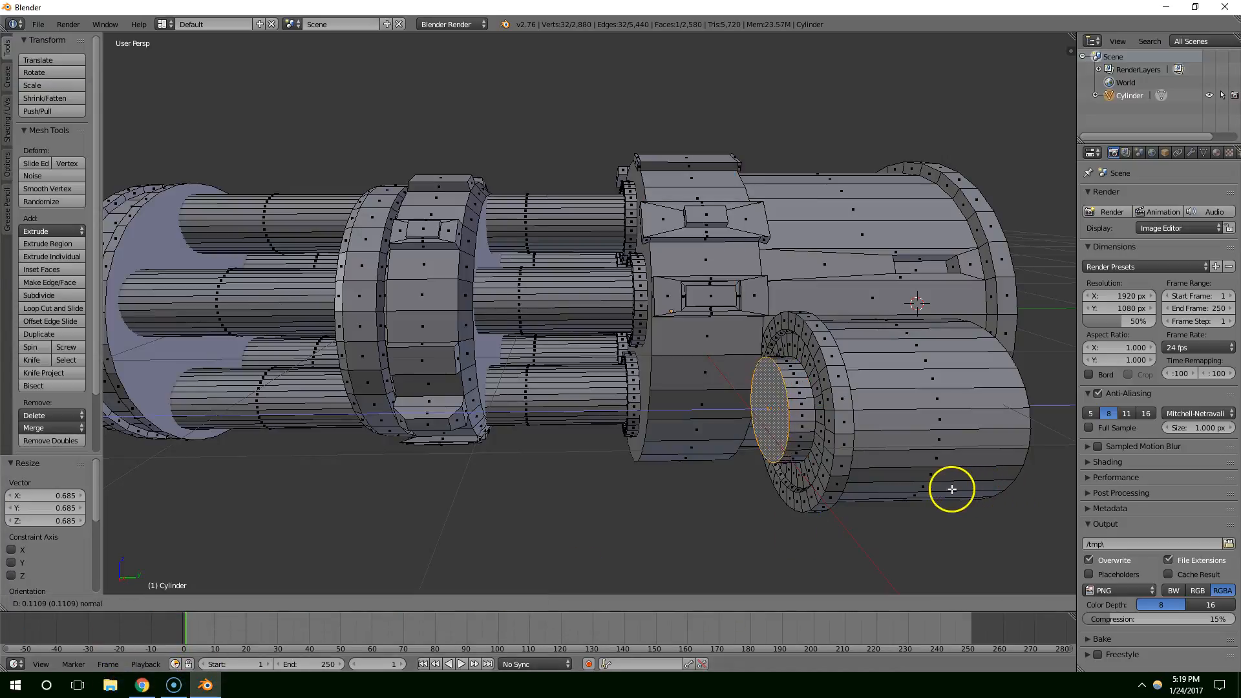
left_click(954, 488)
middle_click_drag(953, 488, 482, 588)
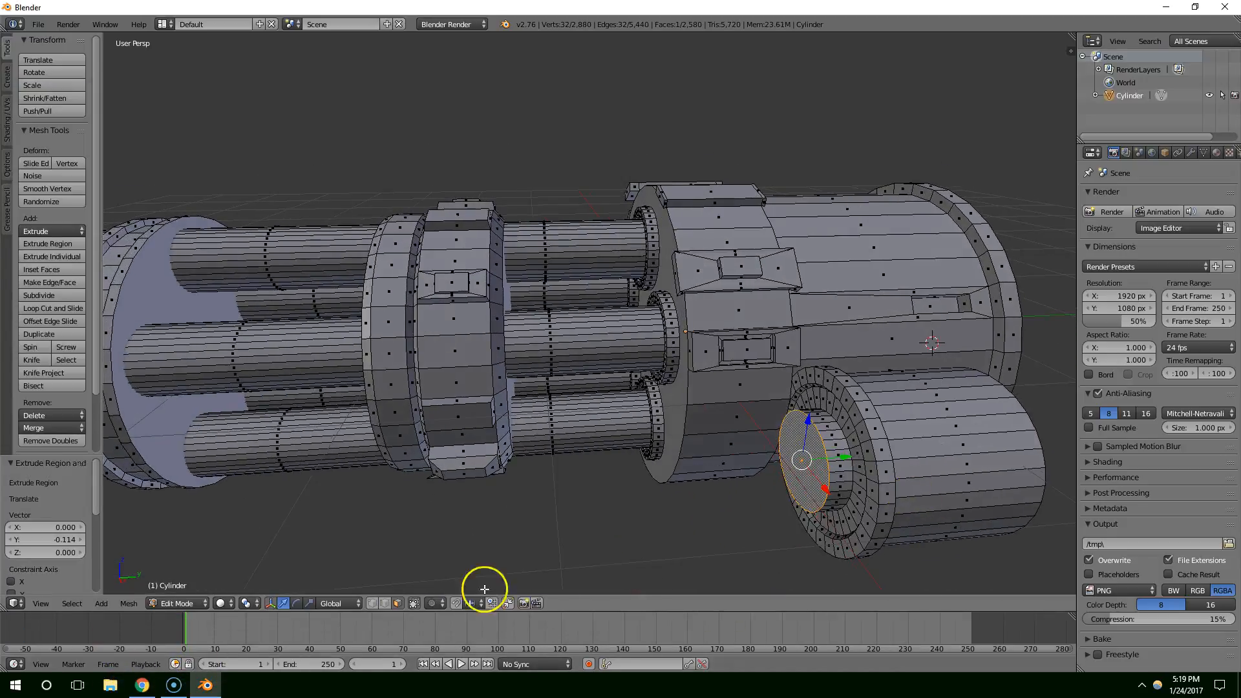
Extrude the drum hub's front face in place, scale it to 1.251, and extrude the widened face outward about 0.133.
left_click(146, 689)
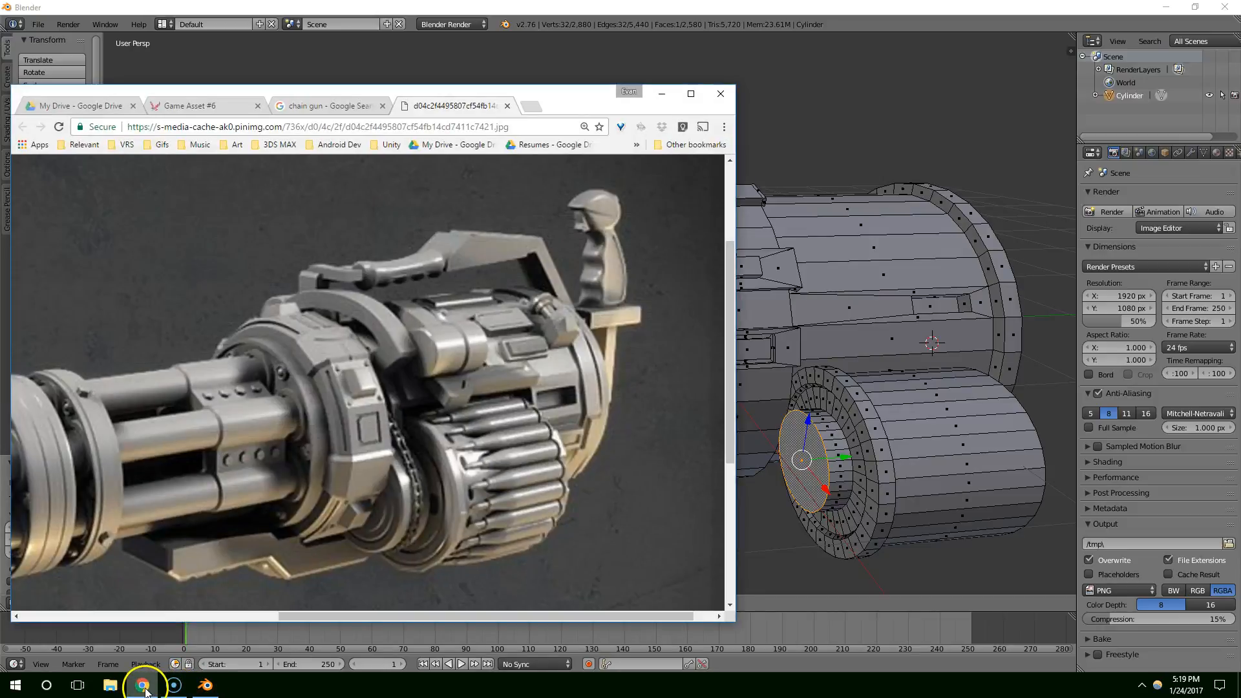
left_click(143, 687)
key("e")
right_click(884, 504)
key("s")
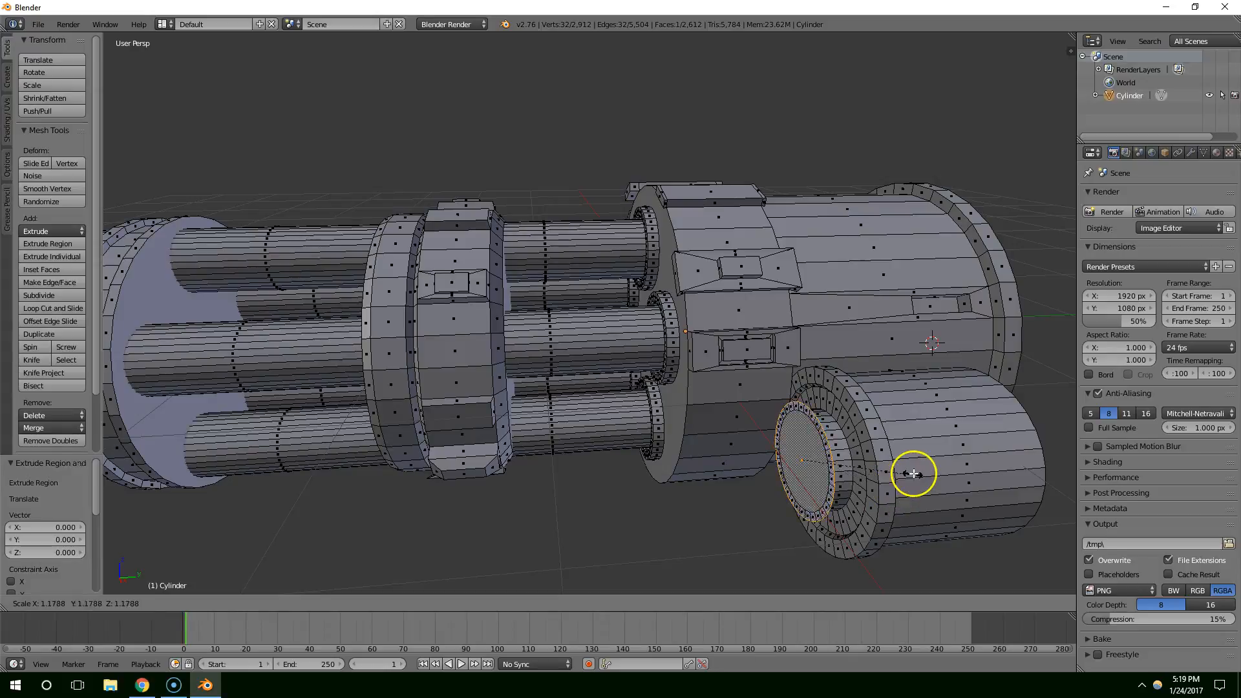
left_click(905, 471)
key("e")
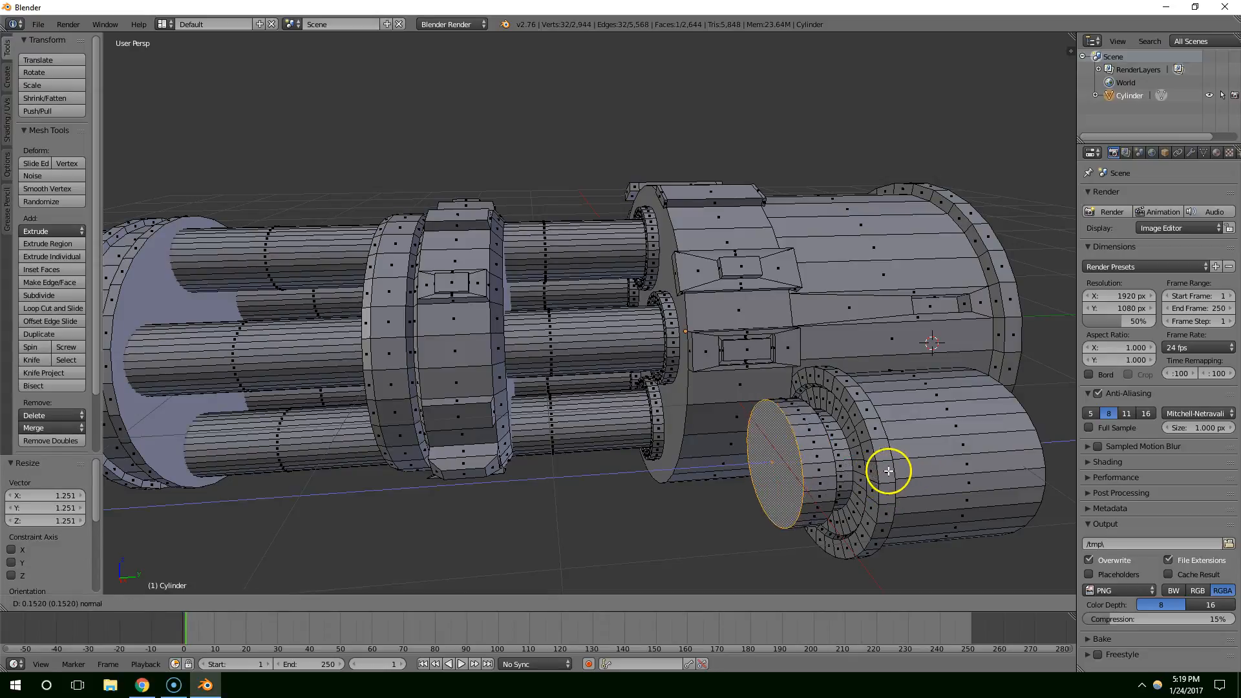
left_click(891, 472)
mouse_move(889, 471)
middle_mouse_down()
mouse_move(868, 477)
mouse_move(902, 451)
mouse_move(886, 462)
middle_mouse_up()
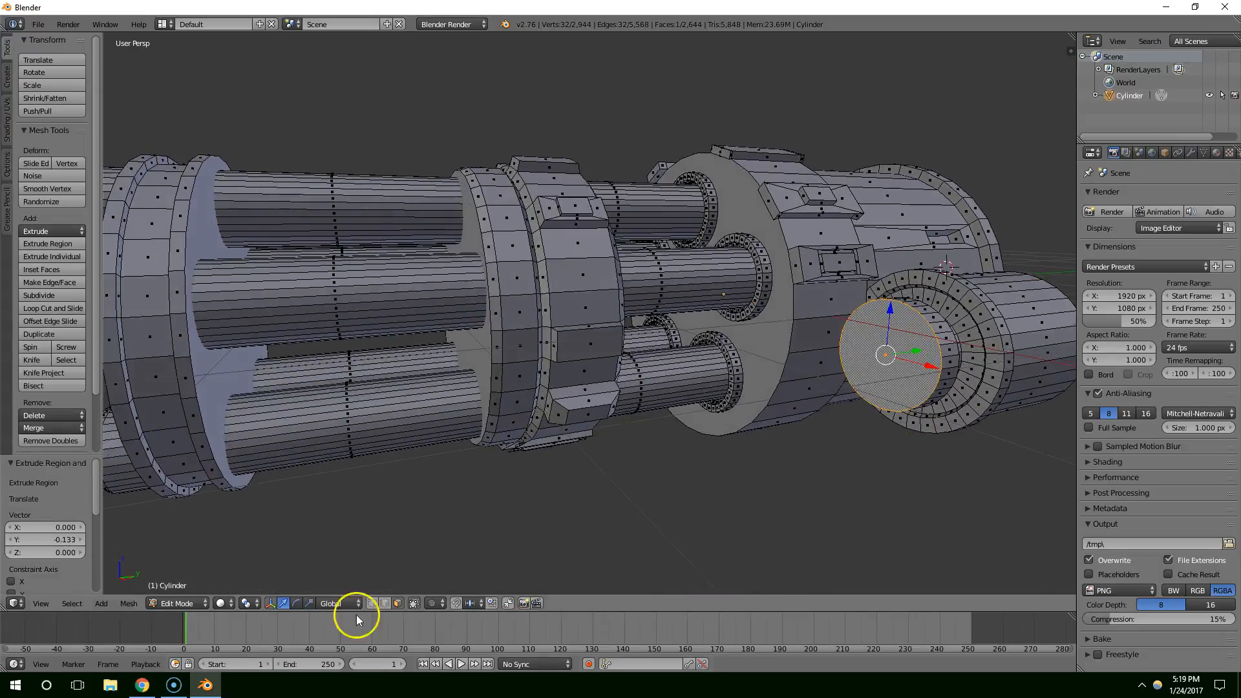
Compare the drum hub with the chain gun reference image and examine the whole model from several angles.
left_click(142, 685)
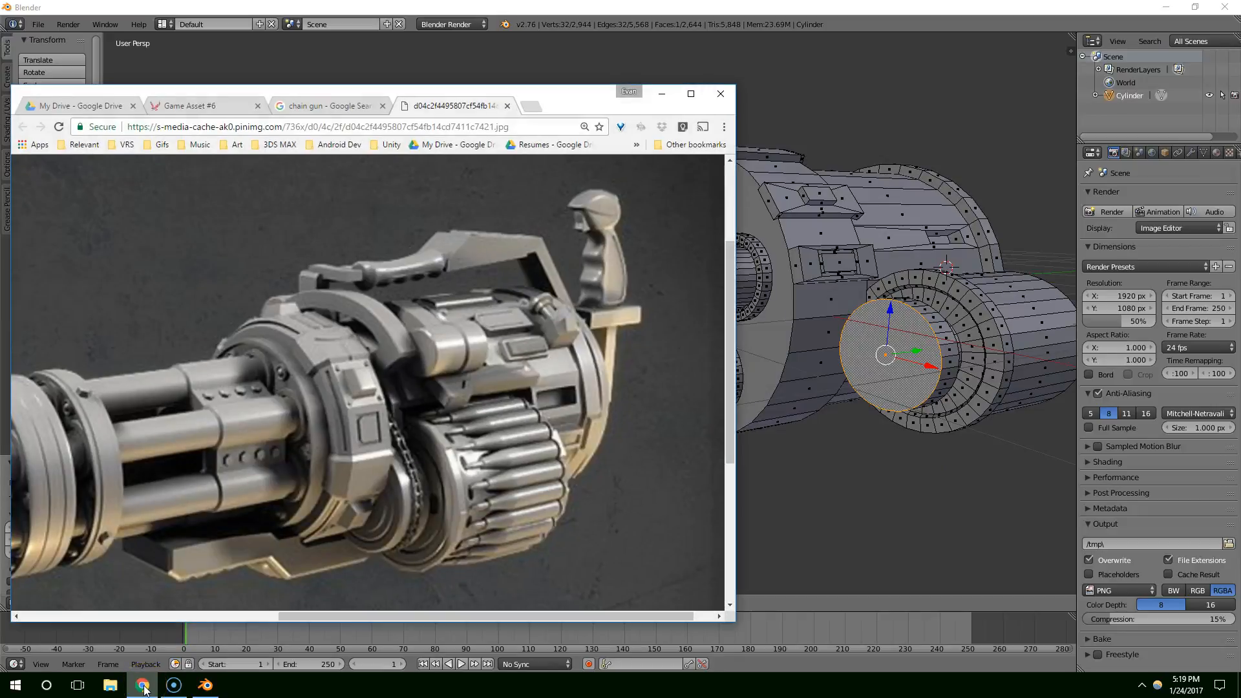
left_click(142, 685)
middle_click_drag(679, 444, 608, 467)
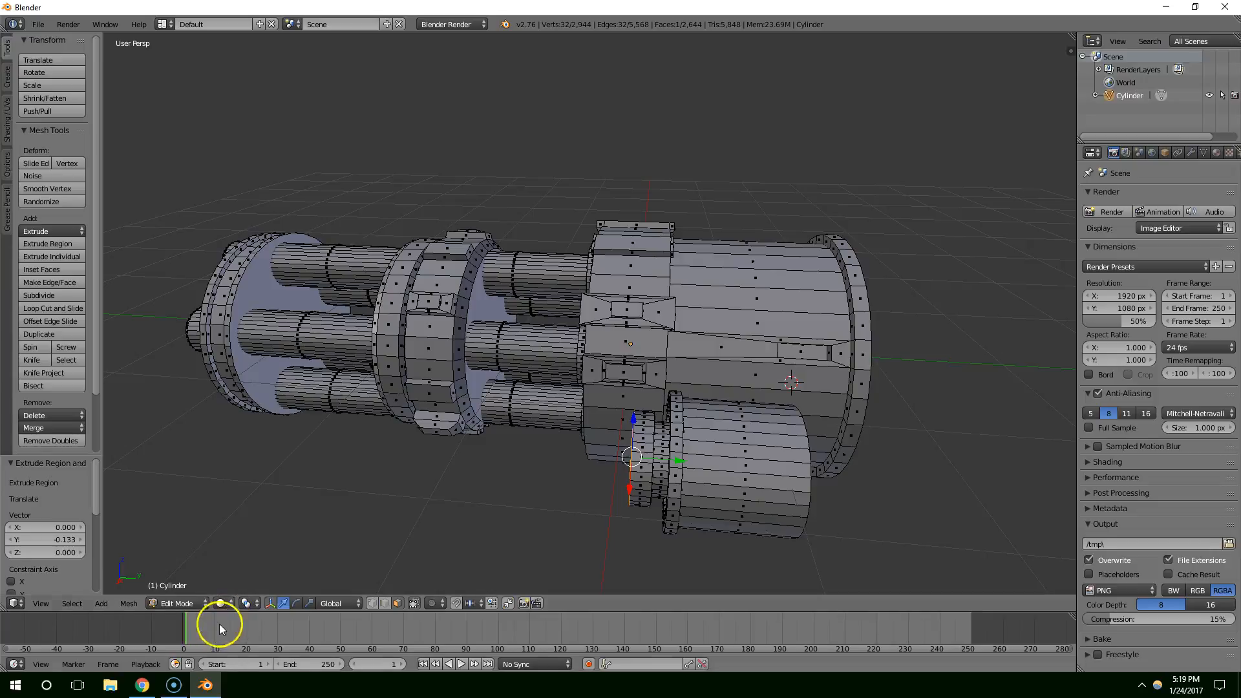
left_click(143, 686)
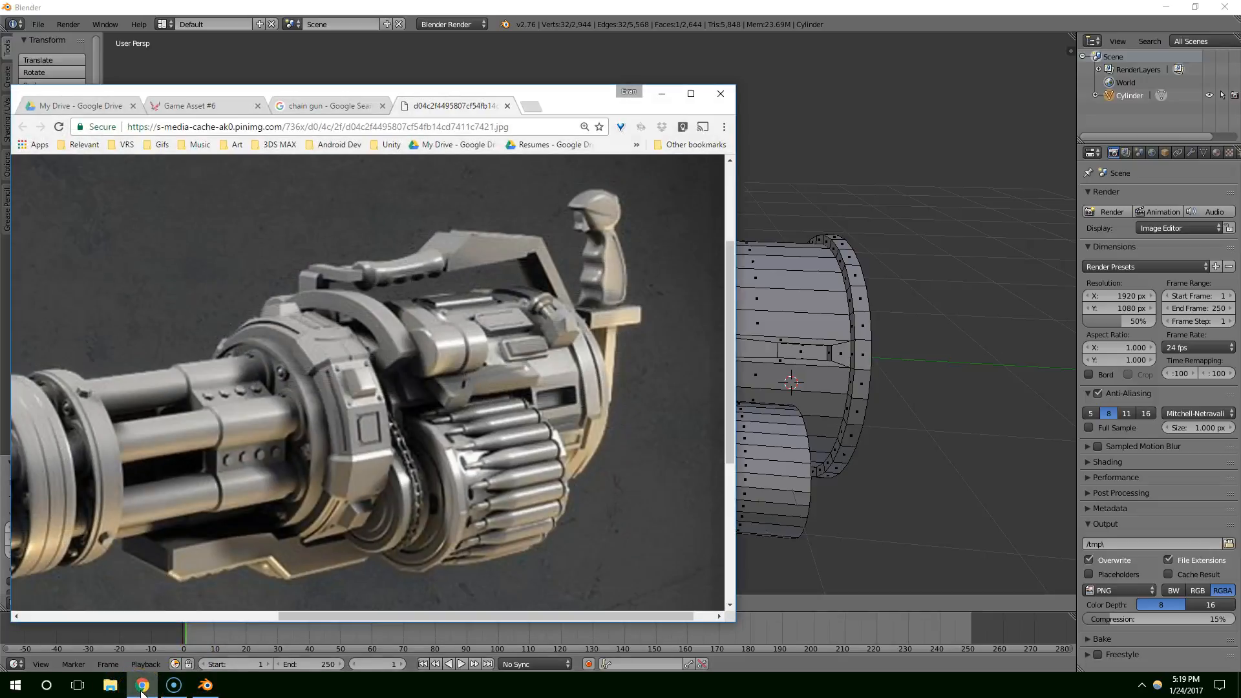
left_click(142, 685)
middle_click_drag(501, 488, 604, 438)
key("Tab")
scroll(625, 466, "up", 1)
key("Tab")
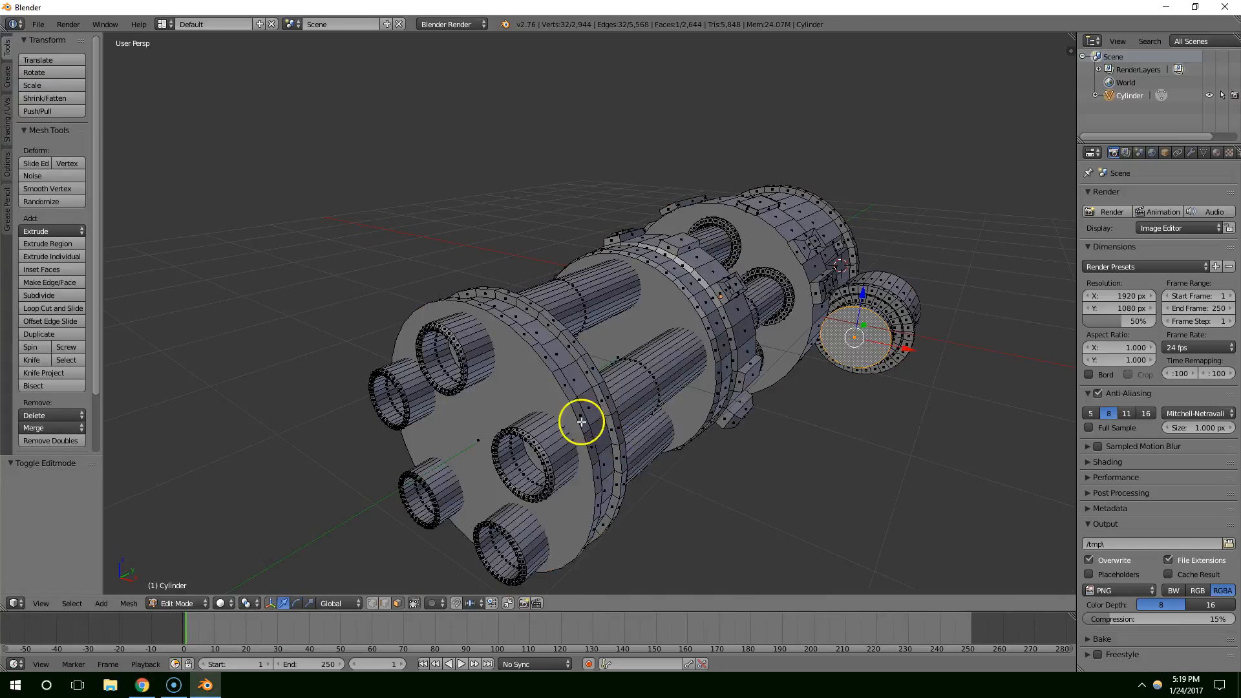
middle_click_drag(559, 346, 763, 321)
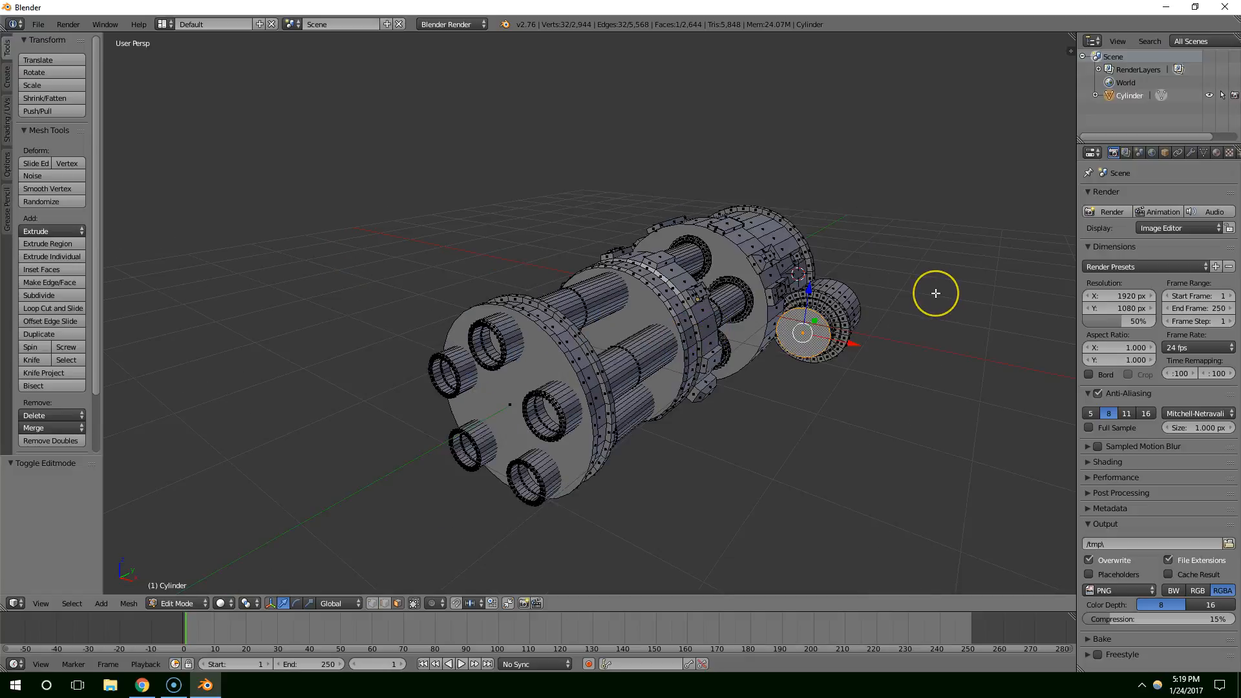
Enable Backface Culling in the viewport shading settings.
key("n")
scroll(1013, 325, "down", 8)
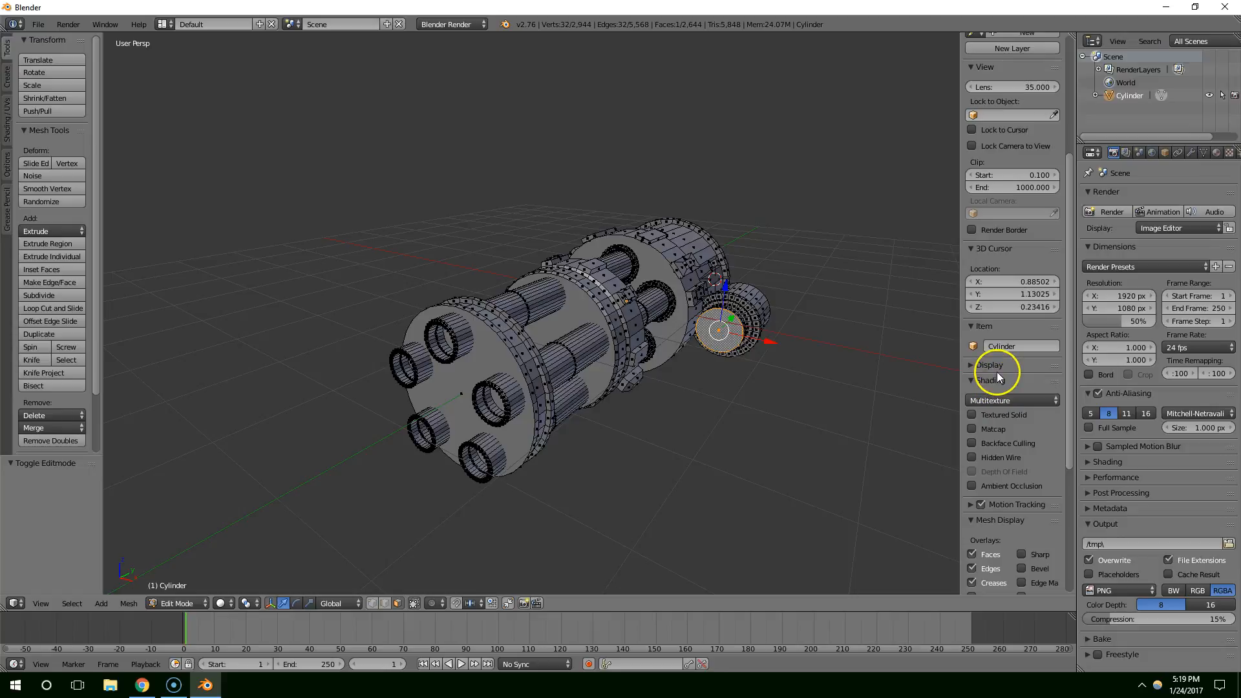
left_click(971, 444)
Duplicate the ring of faces between the hub cap and the drum and scale the copy to 1.073.
scroll(696, 403, "up", 3)
middle_click_drag(696, 402, 951, 429)
middle_click_drag(680, 402, 849, 400)
middle_click_drag(816, 461, 757, 453)
scroll(812, 455, "up", 3)
scroll(815, 452, "down", 2)
right_click(684, 453, "ctrl+alt")
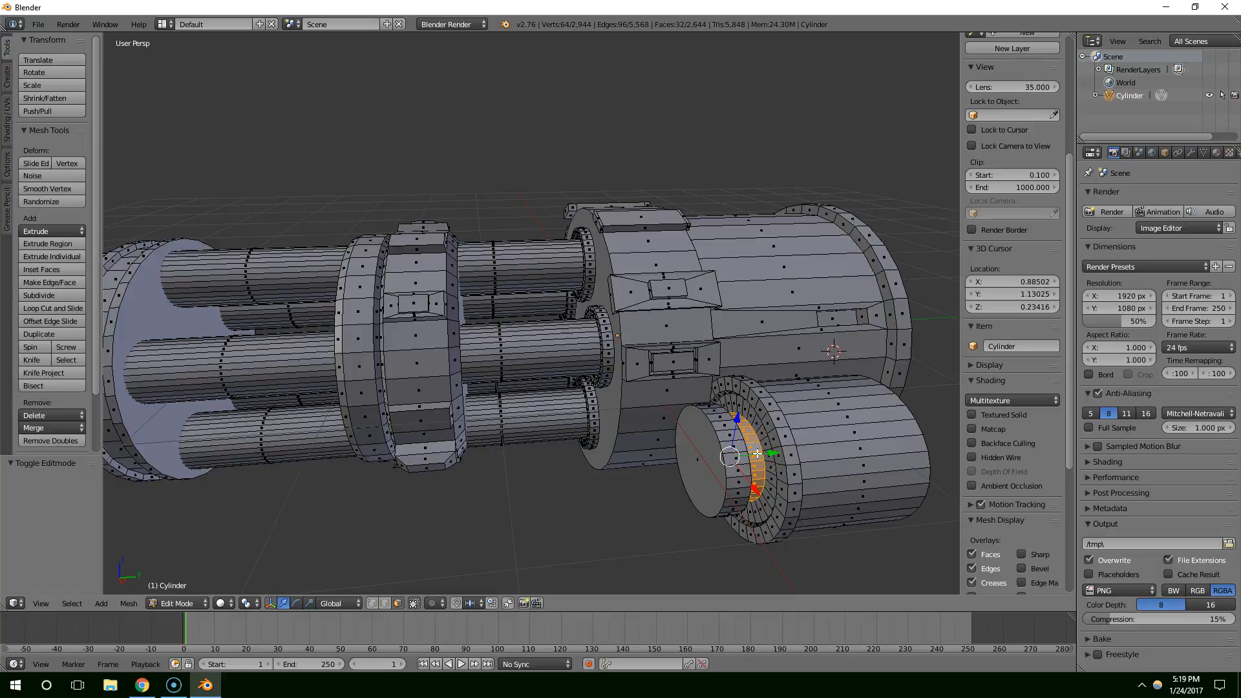
key("shift+d")
left_click(756, 454)
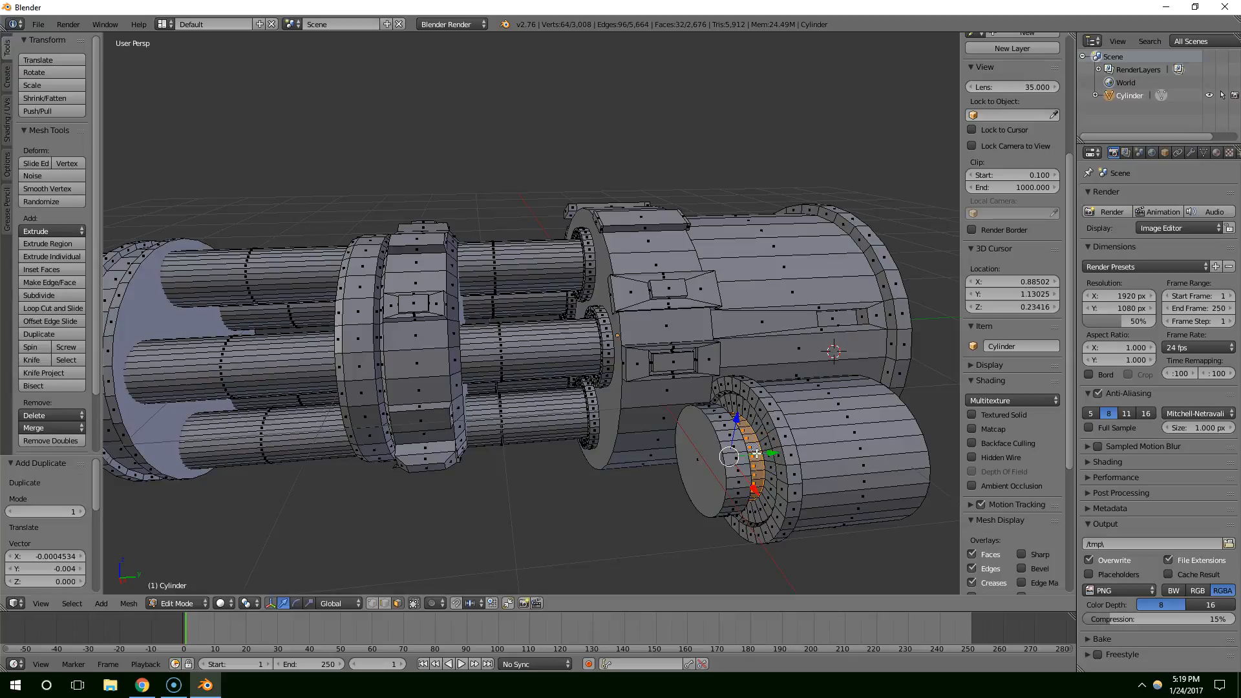
key("s")
left_click(757, 457)
Select one upper face of the duplicated ring and raise it about 0.042 along Z.
middle_click_drag(760, 459, 761, 461)
scroll(759, 459, "up", 2)
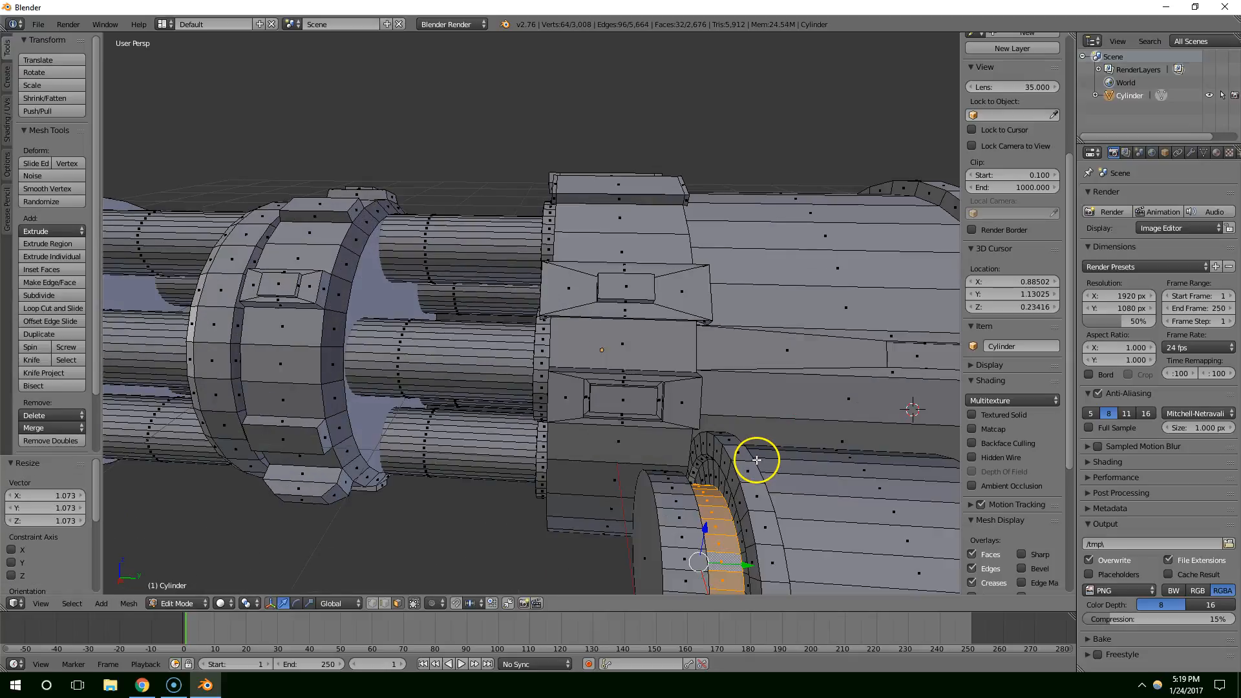
left_click(711, 492)
mouse_move(712, 493)
middle_mouse_down()
mouse_move(754, 484)
mouse_move(715, 471)
middle_mouse_up()
scroll(714, 478, "up", 2)
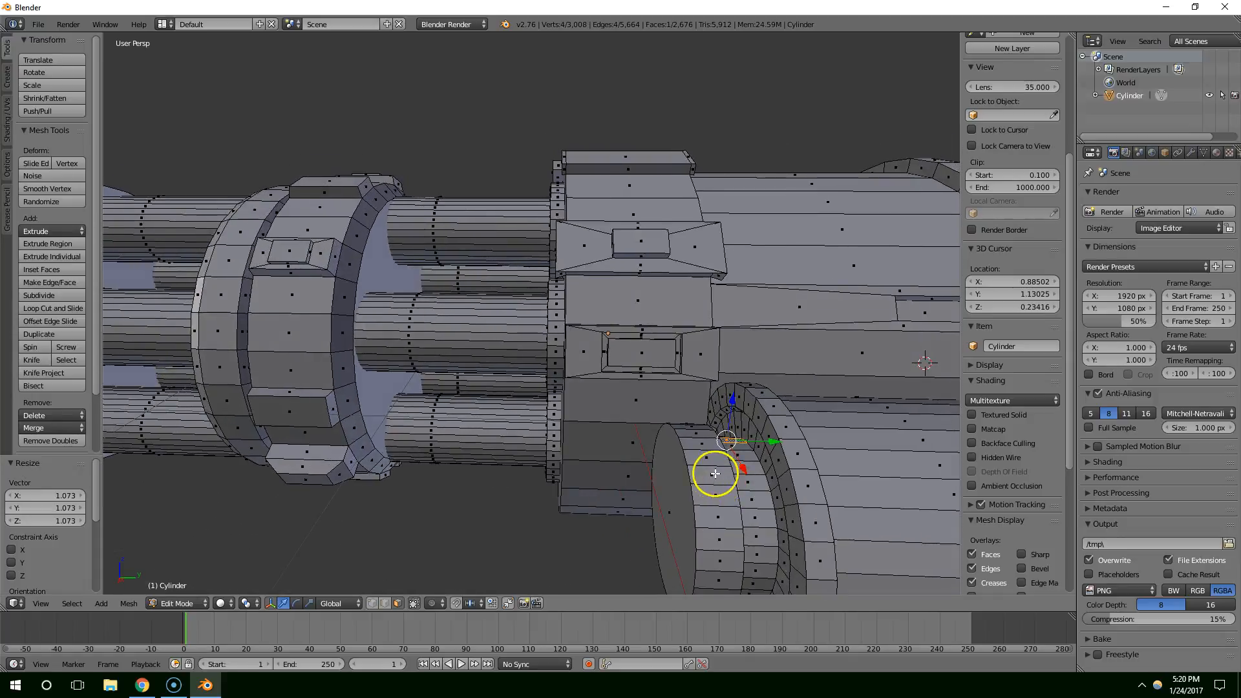
scroll(715, 474, "down", 3)
middle_click_drag(620, 482, 548, 476)
scroll(529, 483, "up", 2)
middle_click_drag(564, 549, 600, 506)
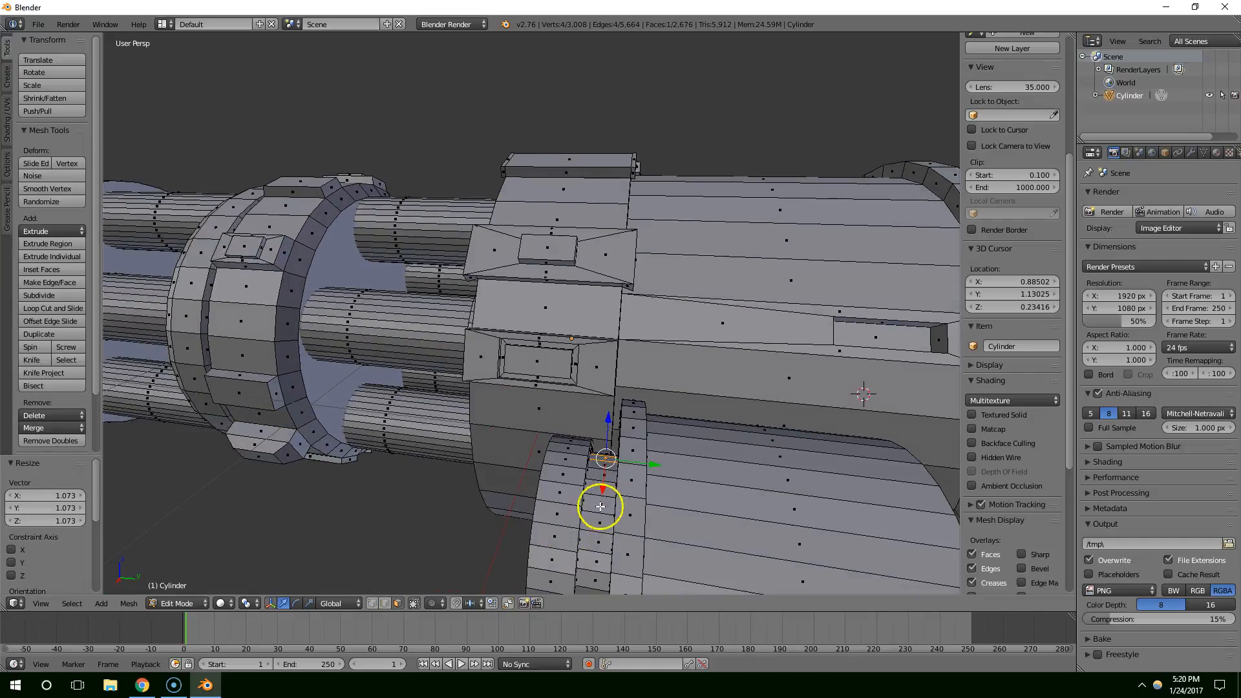
middle_click_drag(623, 414, 476, 509)
left_click_drag(470, 480, 471, 473)
Switch to edge selection and raise an edge of the lifted ring face about 0.024 along Z.
middle_click_drag(507, 488, 574, 475)
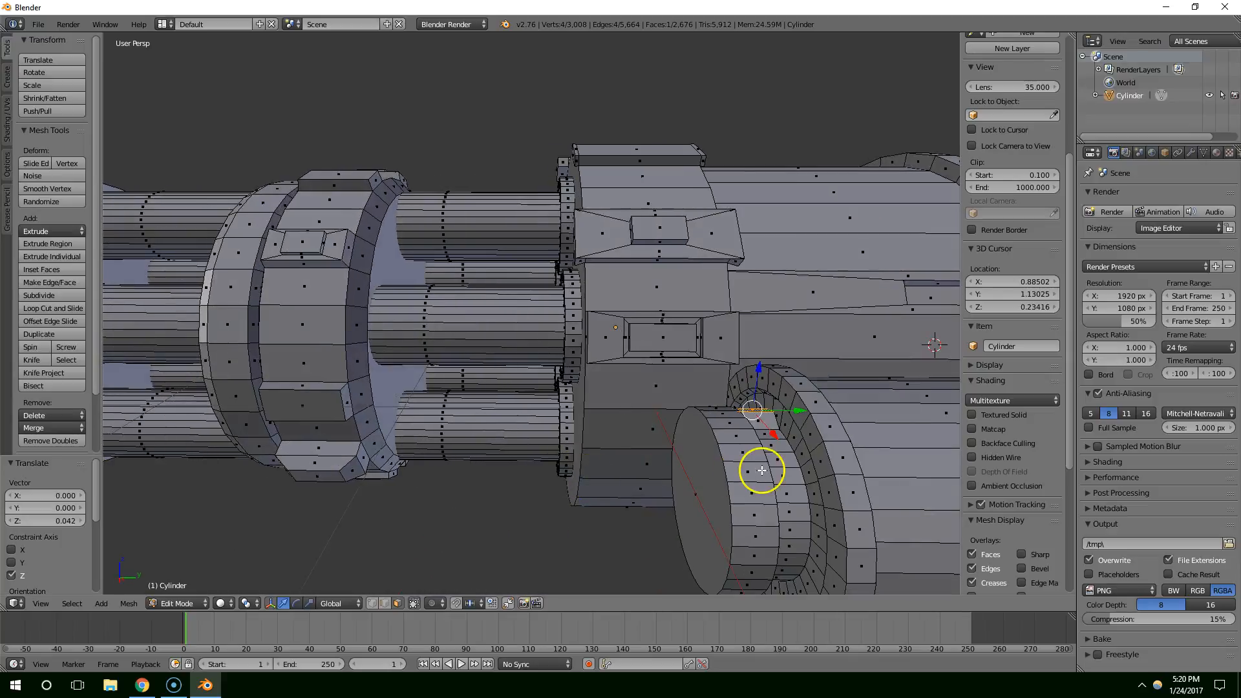
middle_click_drag(775, 437, 794, 455)
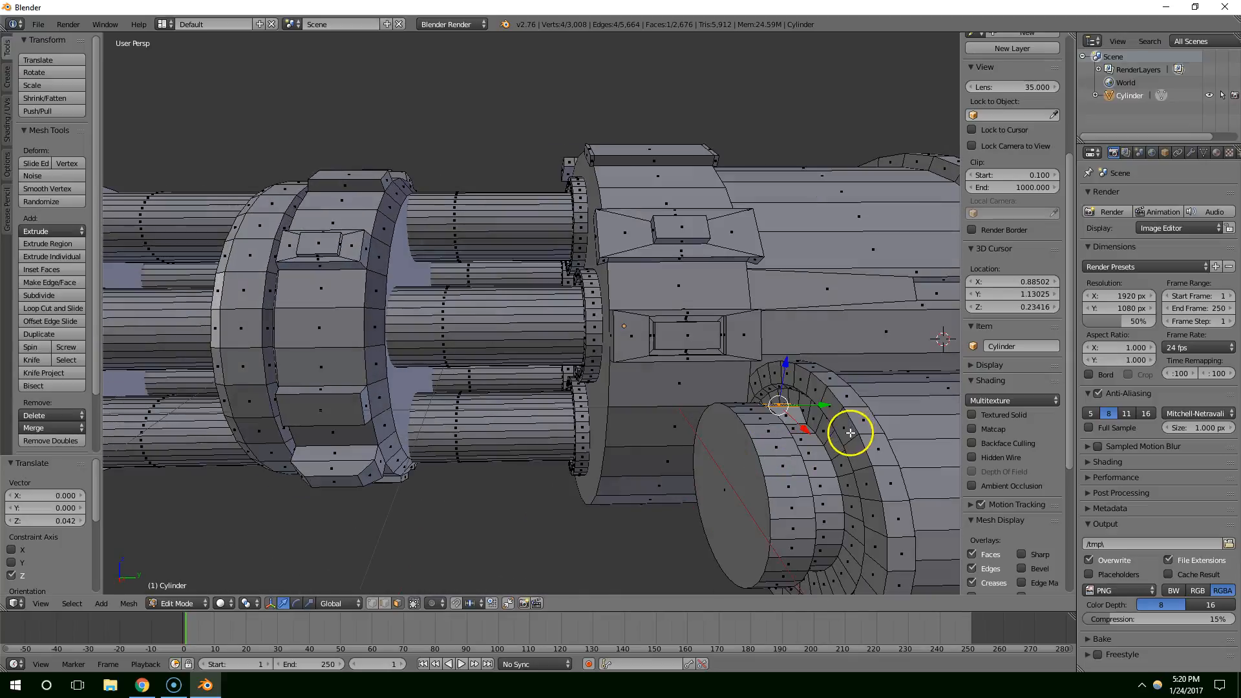
left_click(813, 419)
scroll(832, 429, "up", 3)
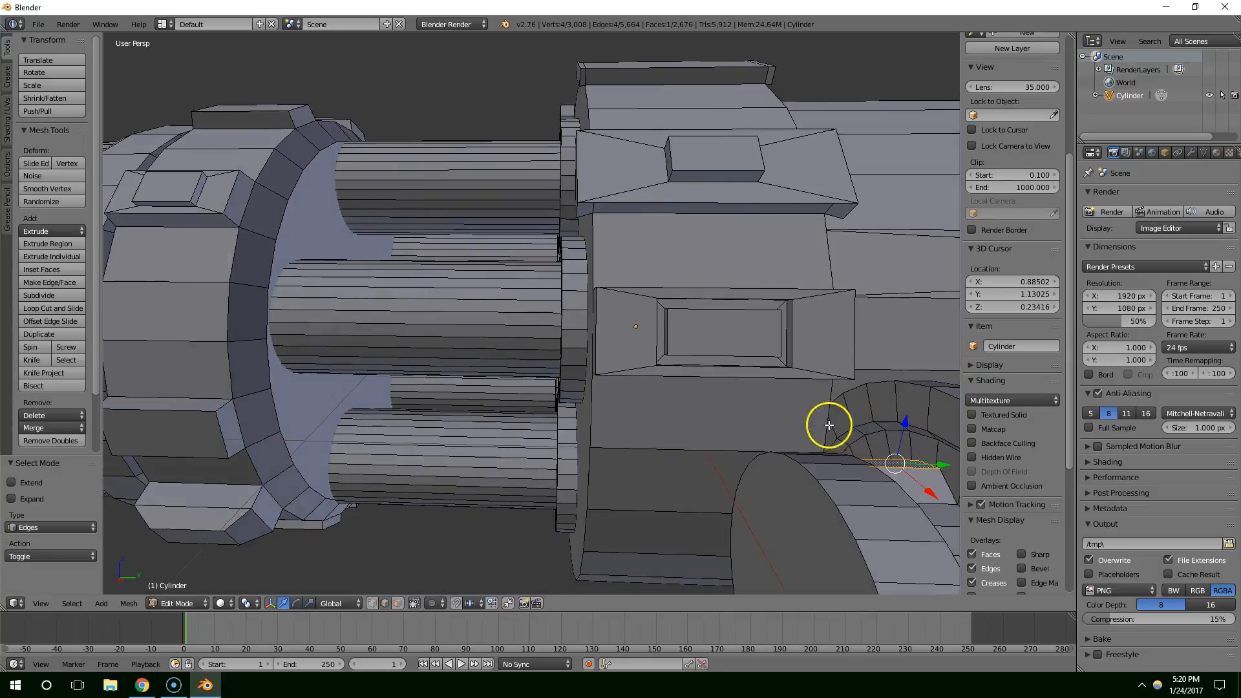
middle_click_drag(870, 445, 736, 461)
left_click_drag(585, 379, 604, 402)
left_click(585, 411)
scroll(609, 404, "up", 5)
scroll(770, 488, "down", 5)
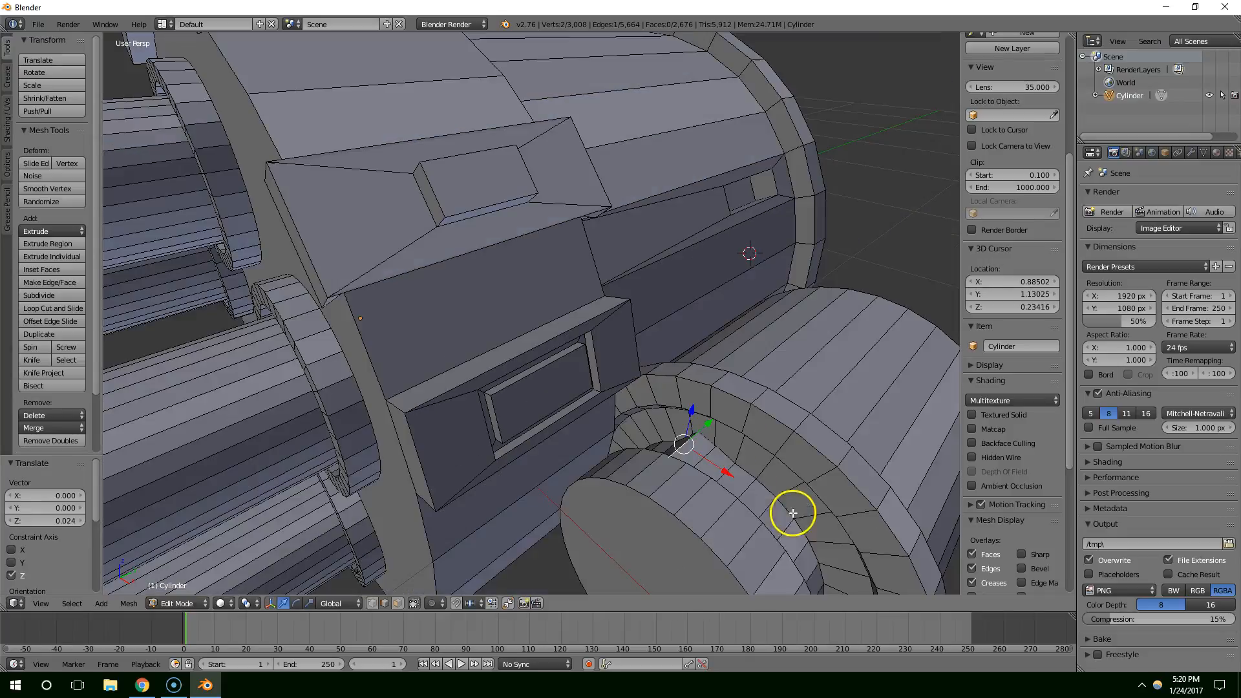
Raise the ring's upper edge about 0.055 along Z and shift it about 0.022 along negative X toward the gun body.
left_click_drag(670, 423, 661, 402)
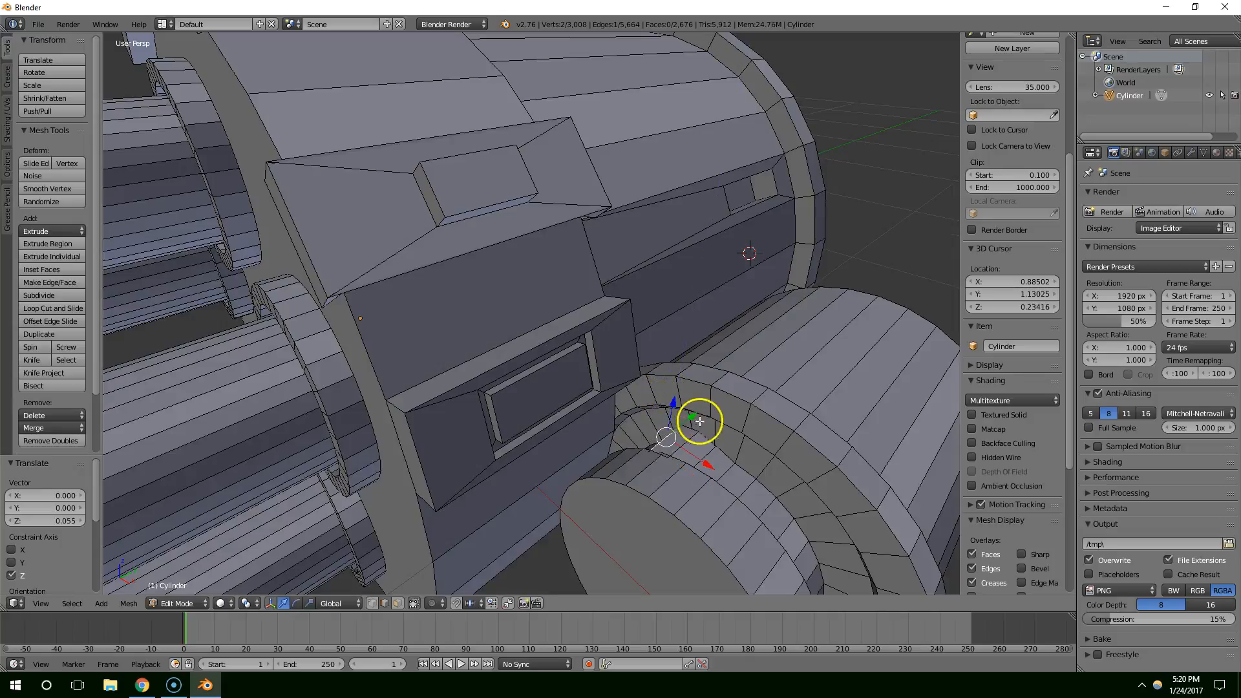
middle_click_drag(728, 438, 723, 457)
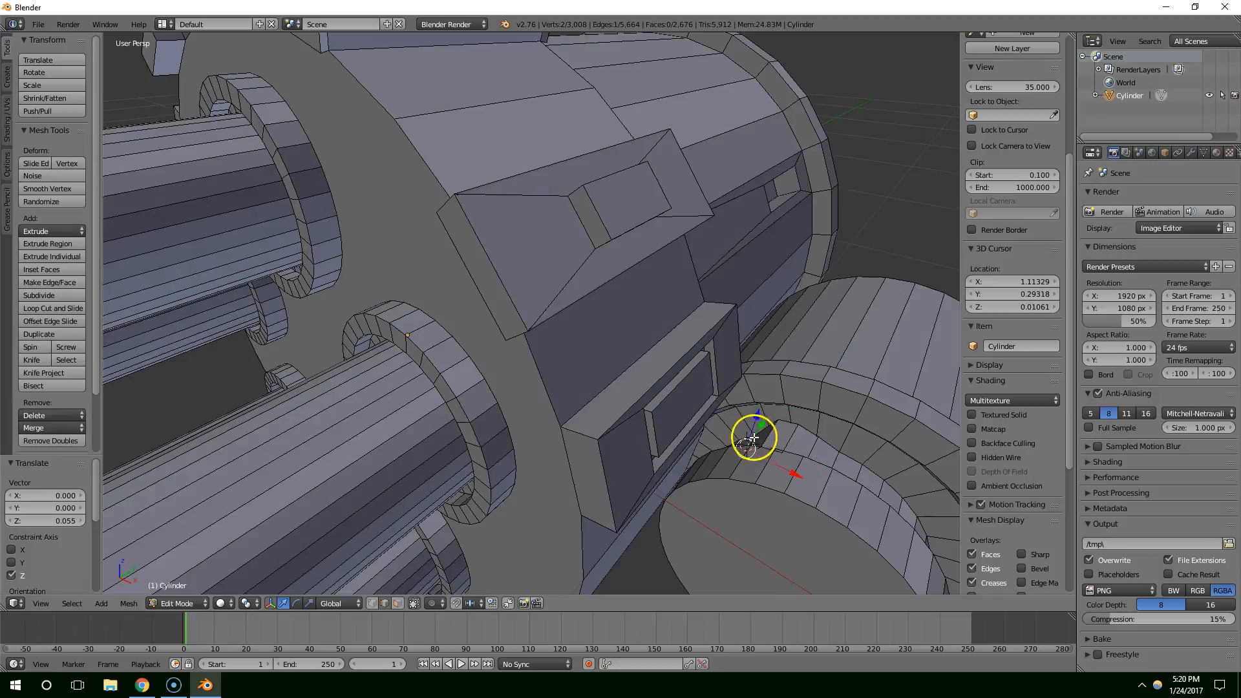
left_click(755, 413)
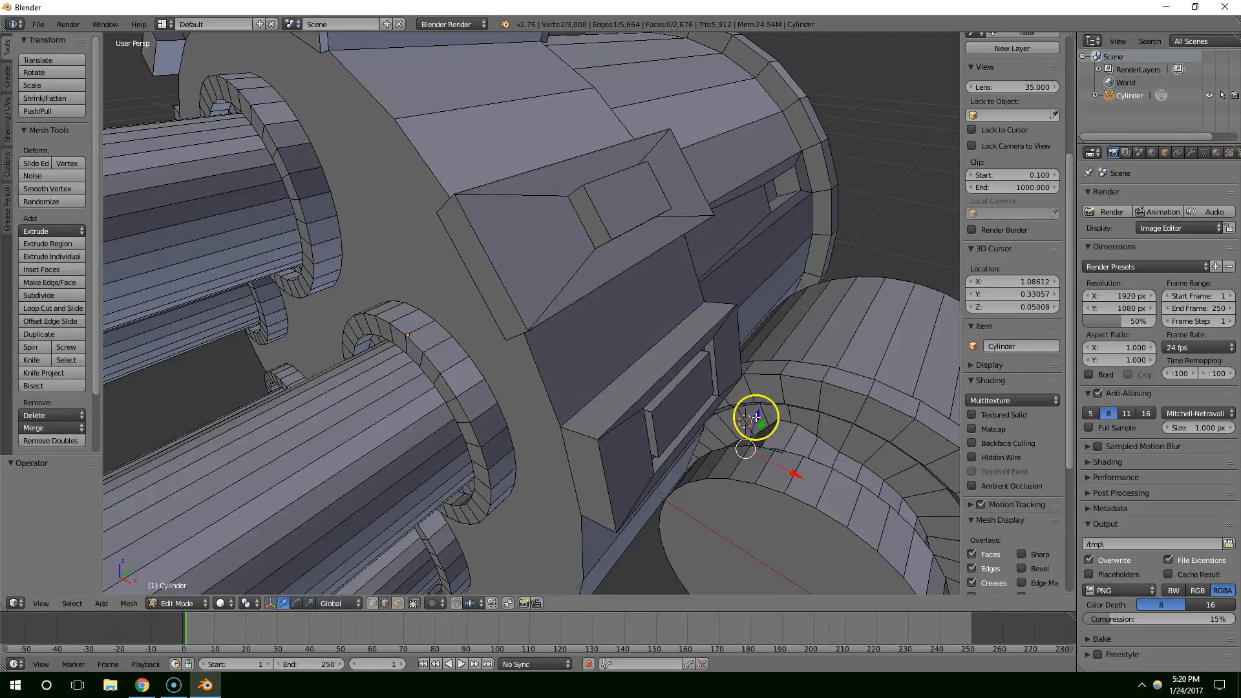
mouse_move(749, 422)
left_mouse_down()
mouse_move(755, 395)
mouse_move(745, 404)
mouse_move(767, 413)
mouse_move(756, 431)
left_mouse_up()
middle_click_drag(756, 431, 802, 473)
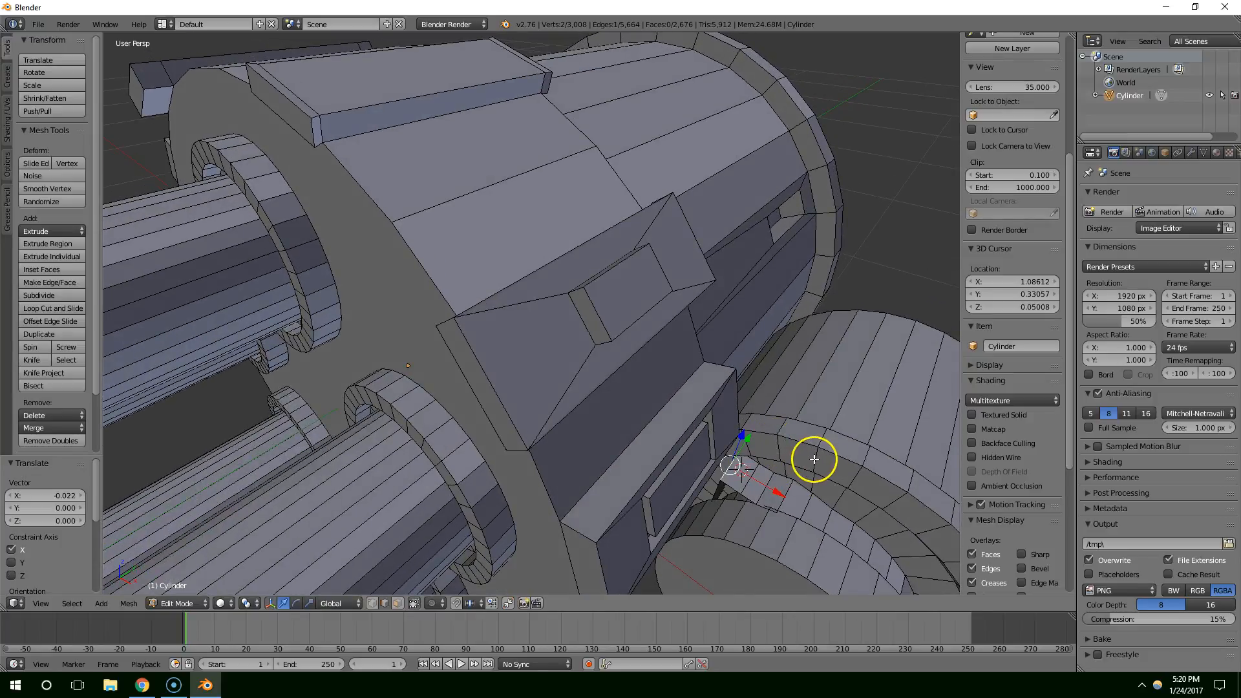
Grow the selection from the raised edge and examine the adjoining ring faces in wireframe display.
key("ctrl+KP_Add")
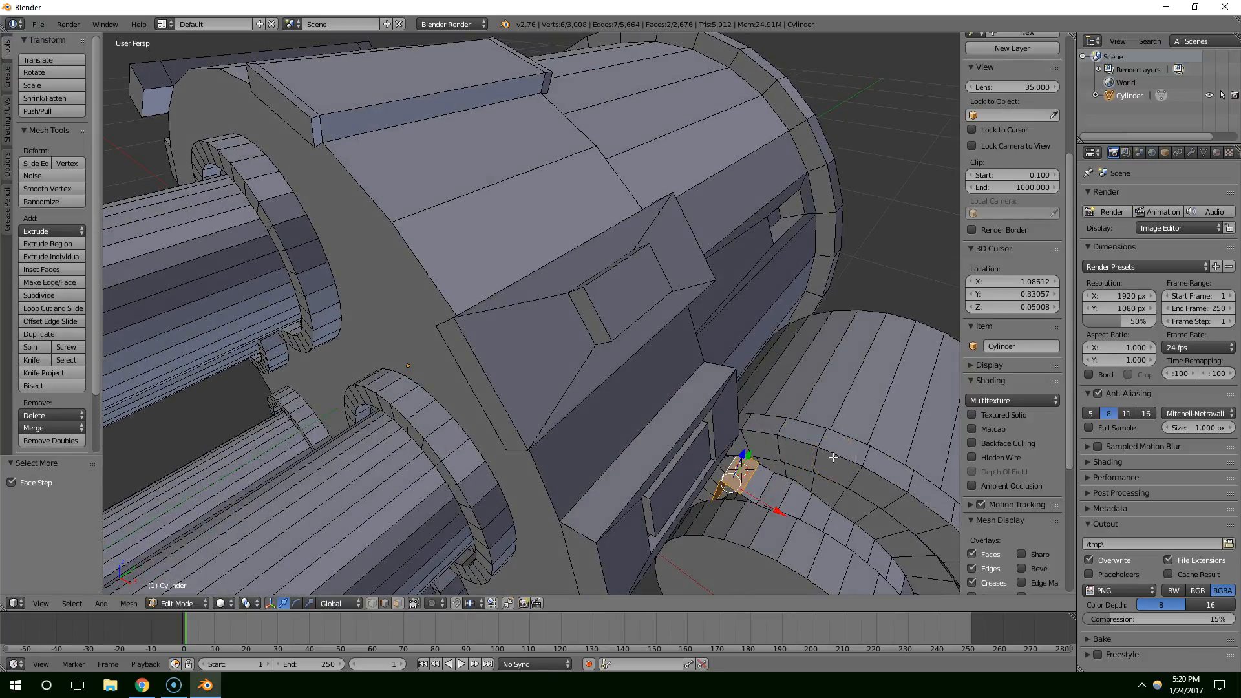
middle_click_drag(735, 503, 761, 444)
scroll(738, 458, "up", 10)
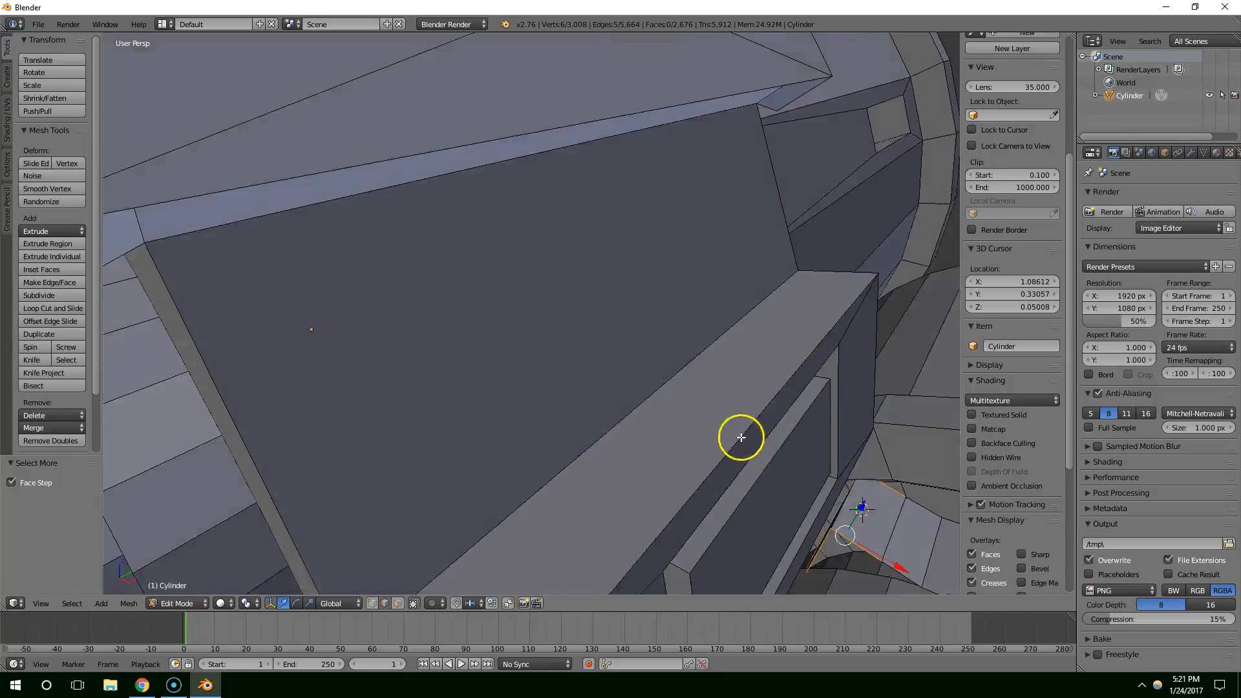
mouse_move(732, 420)
middle_mouse_down()
mouse_move(778, 397)
mouse_move(724, 380)
middle_mouse_up()
key("z")
right_click(619, 397)
middle_click_drag(626, 399, 590, 419)
right_click(712, 354)
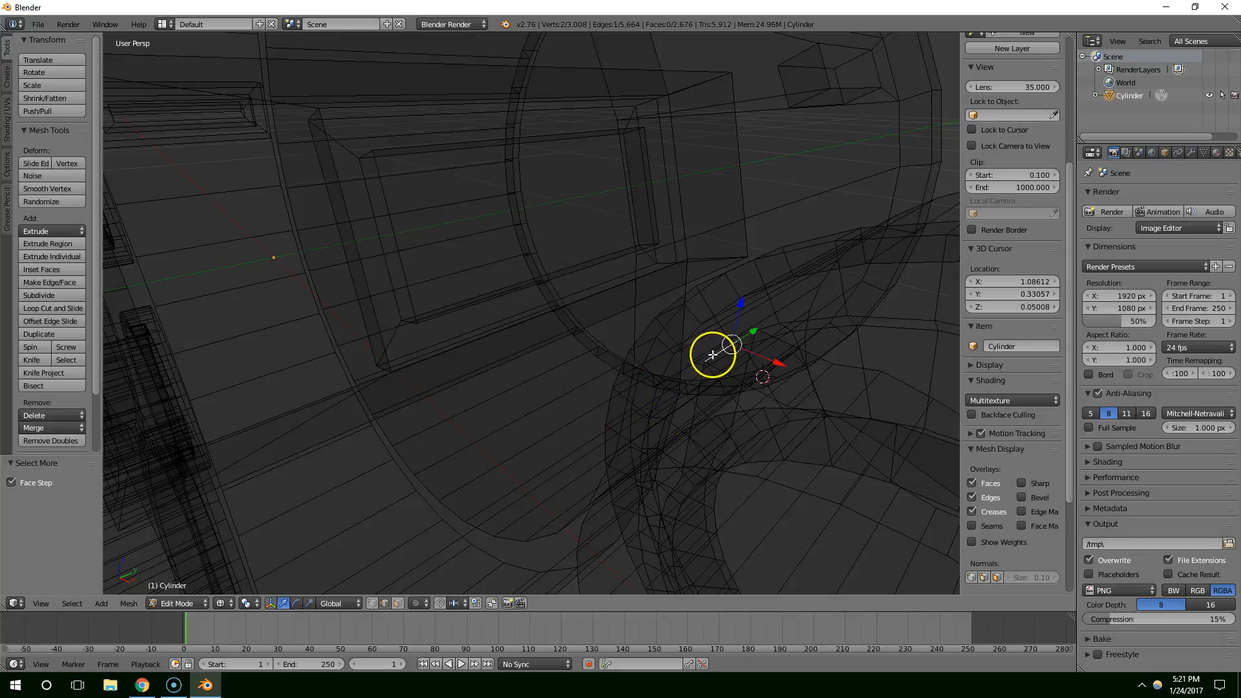
key("ctrl+KP_Add")
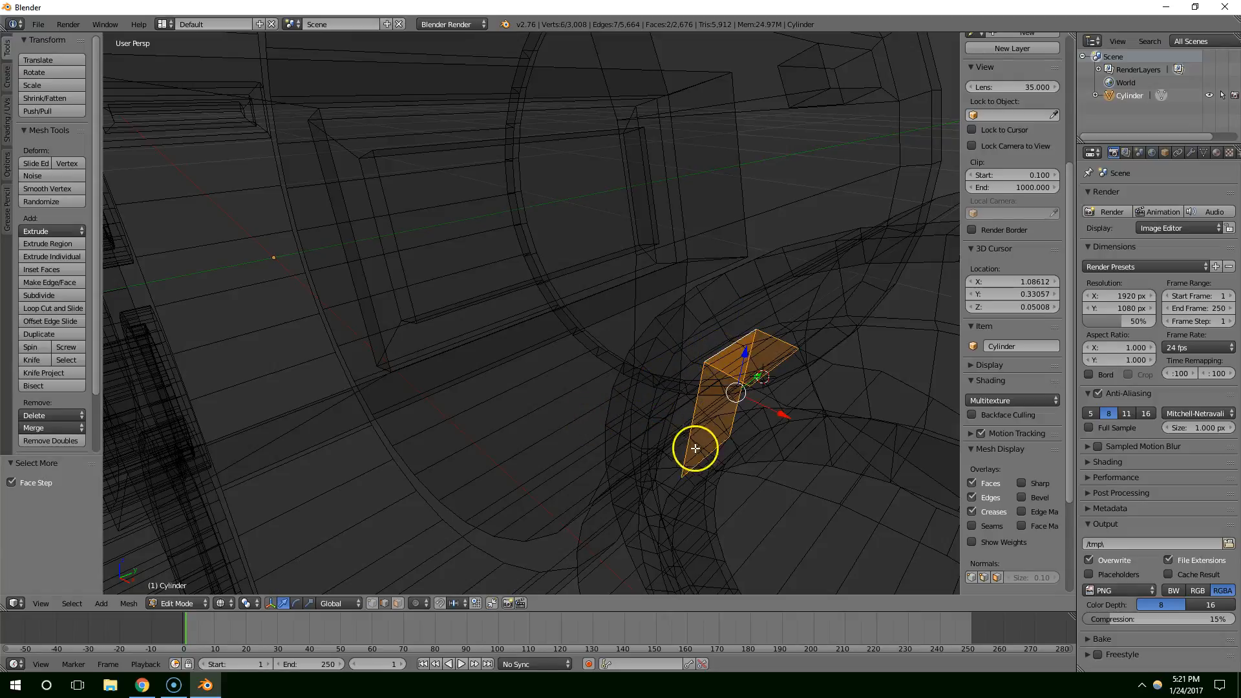
middle_click_drag(723, 448, 471, 450)
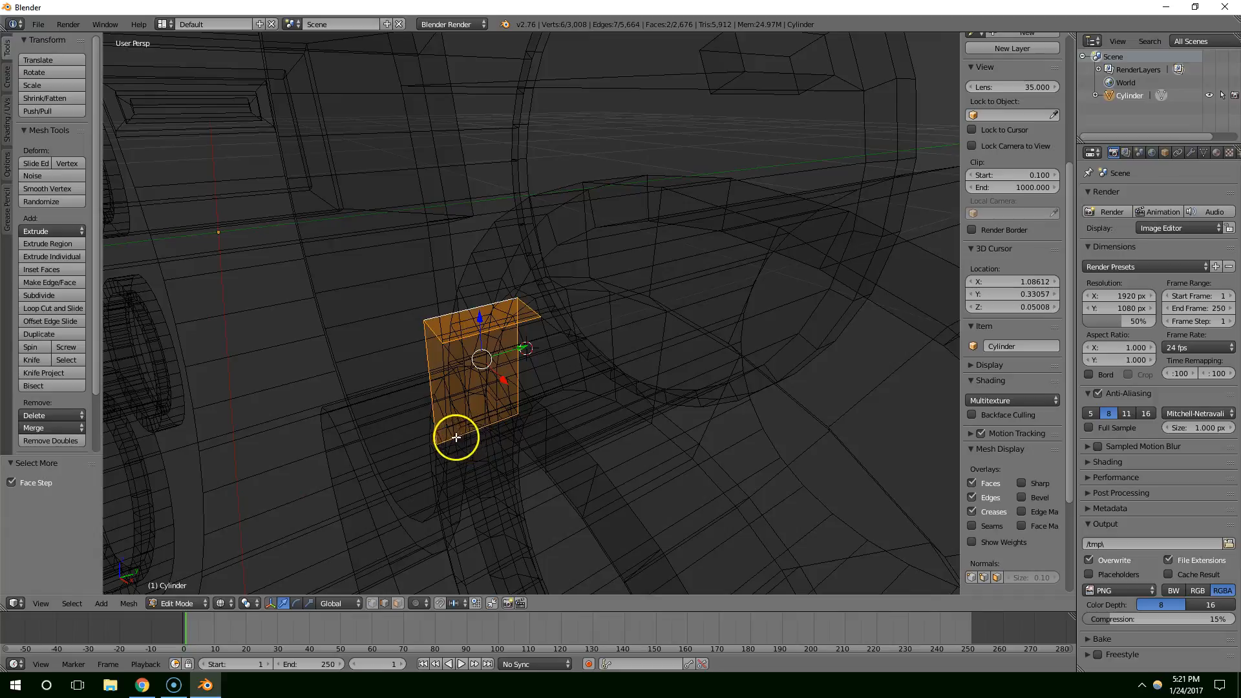
right_click(452, 439)
key("ctrl+z")
middle_click_drag(477, 432, 453, 418)
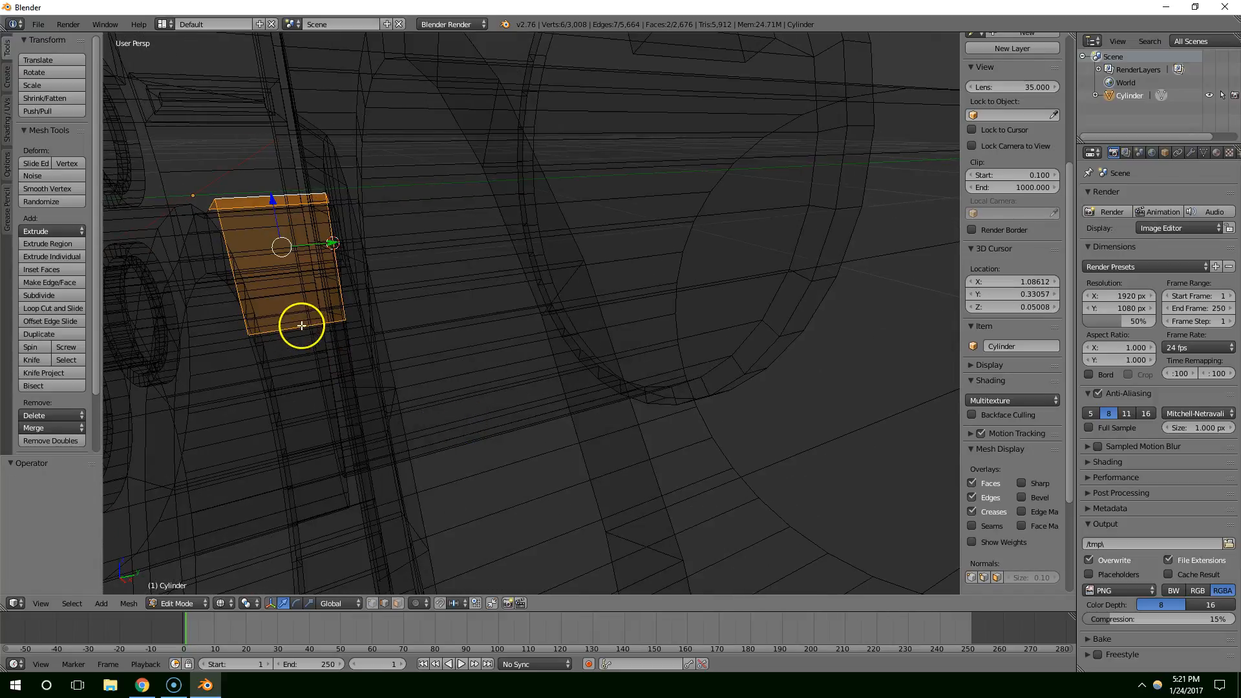
middle_click_drag(302, 327, 327, 321)
scroll(336, 320, "up", 2)
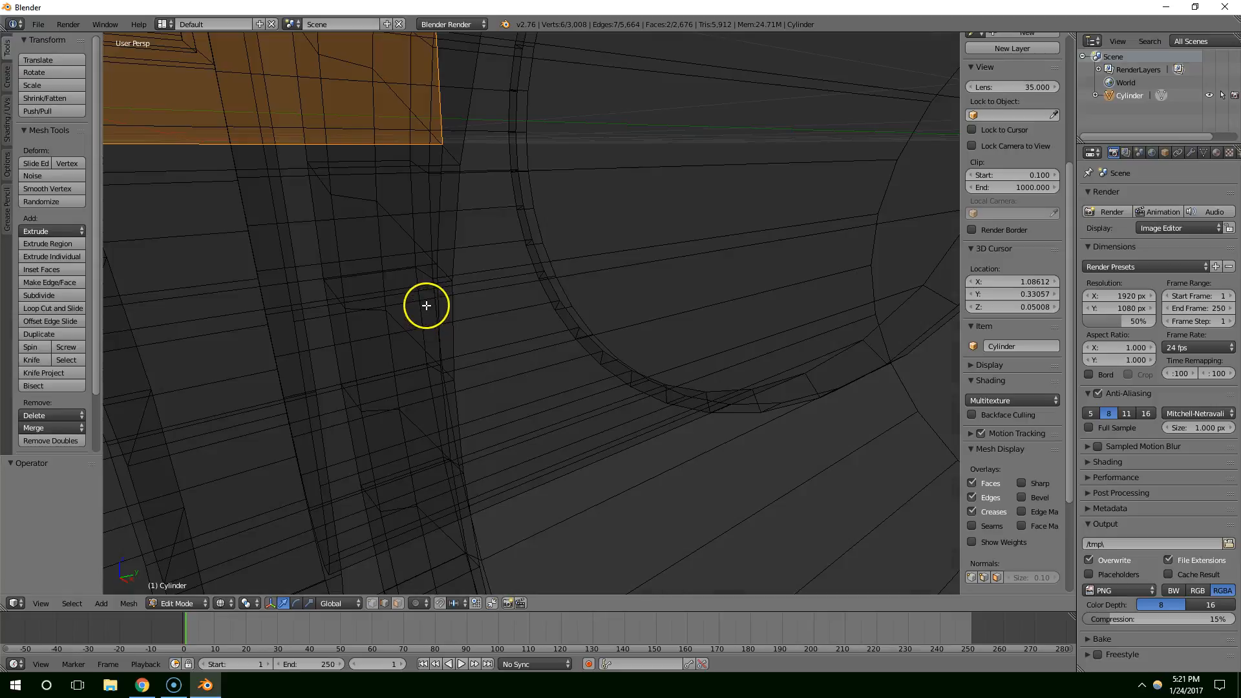
Reposition the neighbouring lower edge of the ring along X, raise it about 0.054 along Z, and return to solid display.
right_click(296, 146)
middle_click_drag(297, 142, 687, 368)
left_click_drag(780, 400, 759, 306)
key("g")
key("x")
left_click_drag(716, 261, 721, 225)
mouse_move(755, 313)
middle_mouse_down()
mouse_move(668, 330)
mouse_move(671, 318)
middle_mouse_up()
key("z")
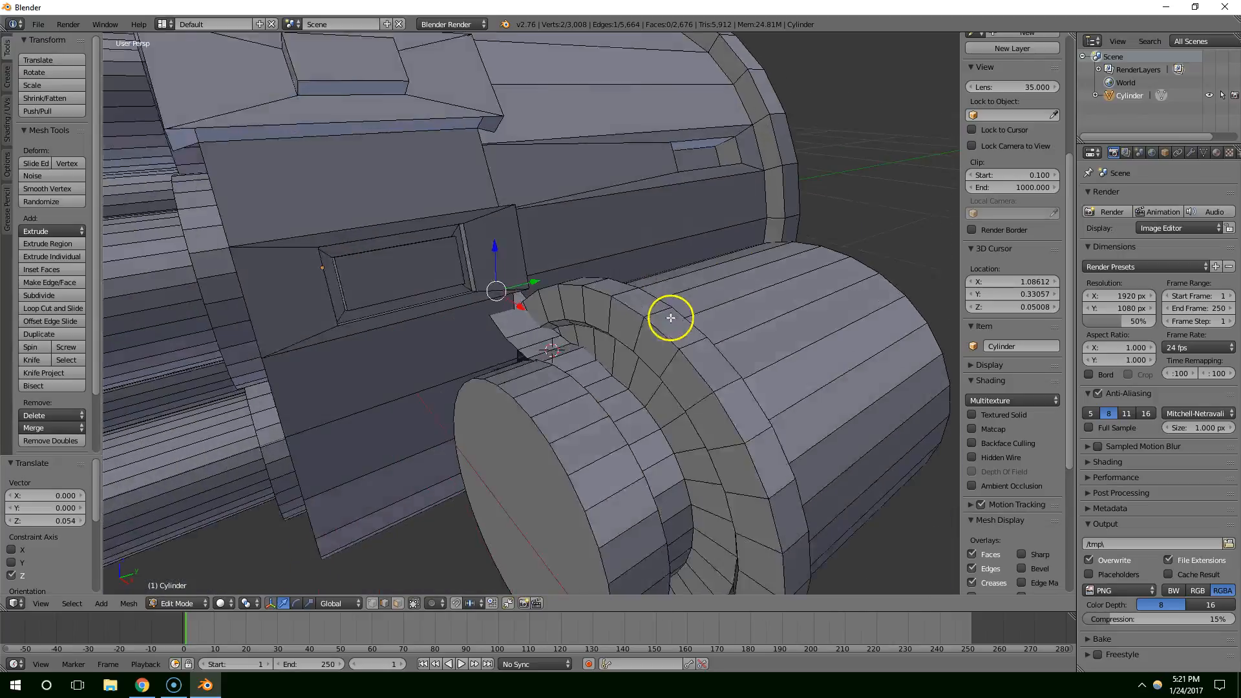
scroll(671, 318, "up", 5)
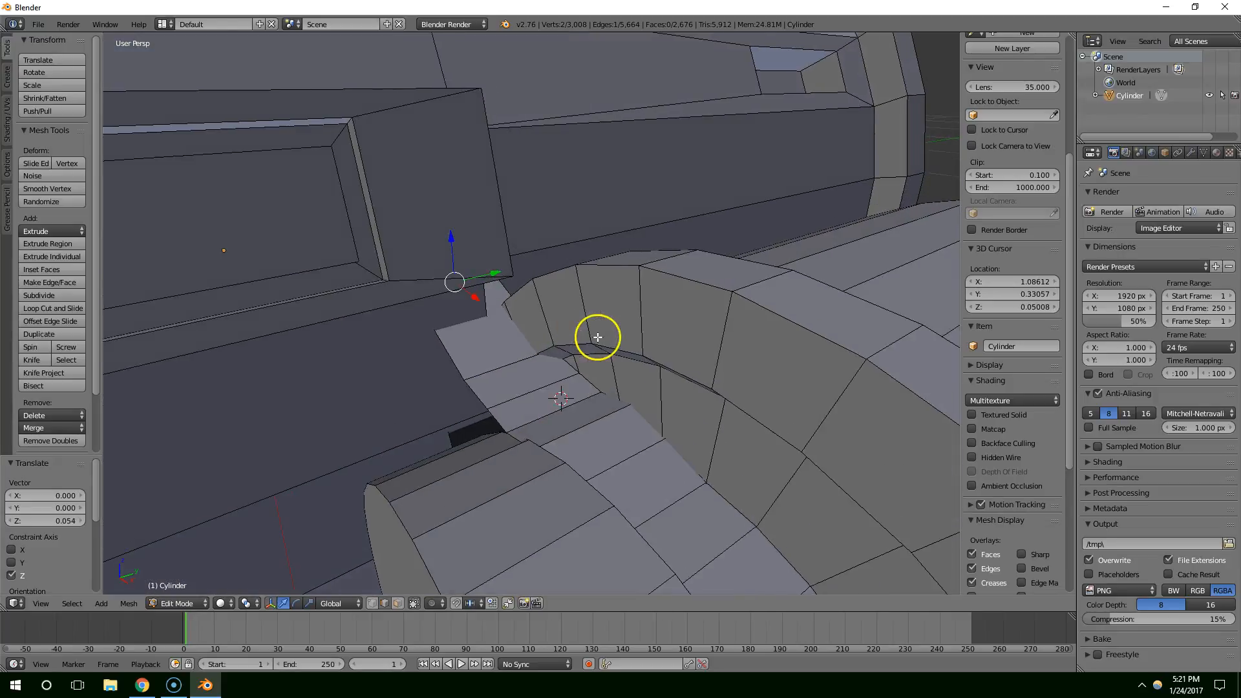
Raise the next edges of the ring strip slightly along Z, including one by about 0.027, continuing its curve toward the gun body.
right_click(527, 391)
left_click_drag(539, 354, 507, 309)
right_click(510, 363)
middle_click_drag(507, 309, 572, 388)
scroll(603, 369, "down", 3)
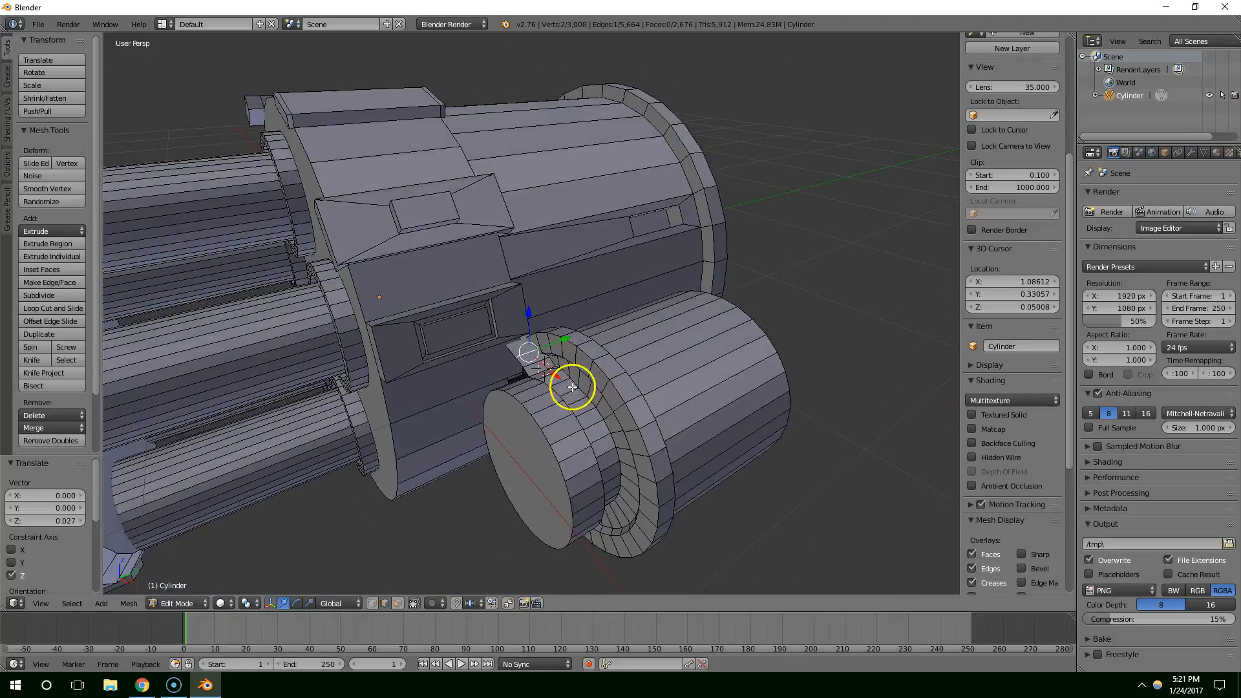
scroll(571, 388, "up", 2)
scroll(550, 382, "up", 2)
right_click(577, 519)
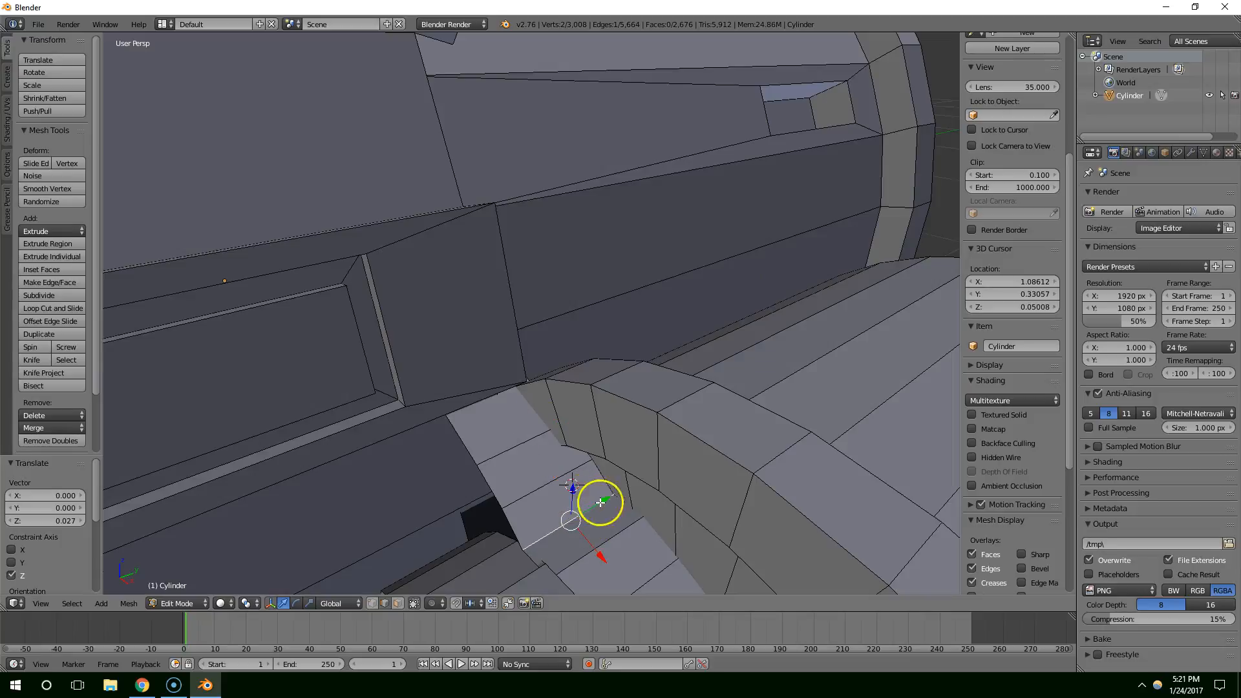
left_click_drag(573, 490, 569, 482)
Select the whole linked ring strip, narrow it to about 0.59 along Y, and shift it about 0.009 along negative Y.
scroll(570, 483, "down", 4)
mouse_move(626, 501)
middle_mouse_down()
mouse_move(602, 485)
mouse_move(626, 504)
middle_mouse_up()
key("ctrl+l")
key("s")
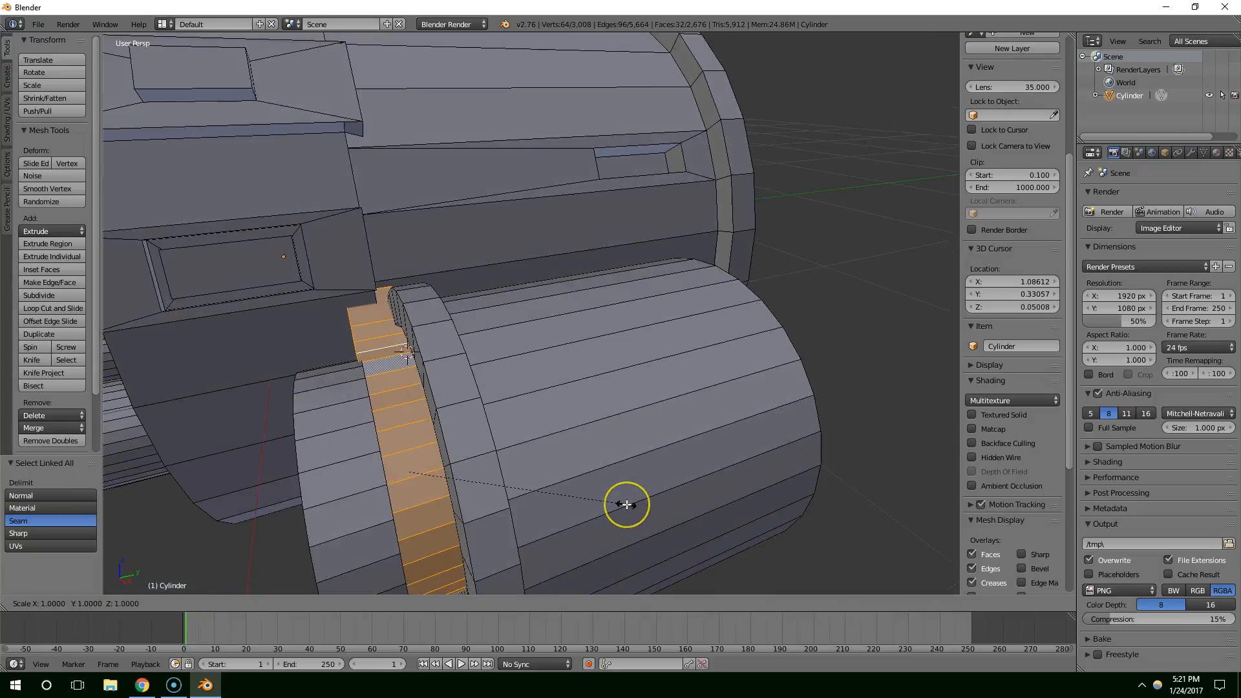
key("y")
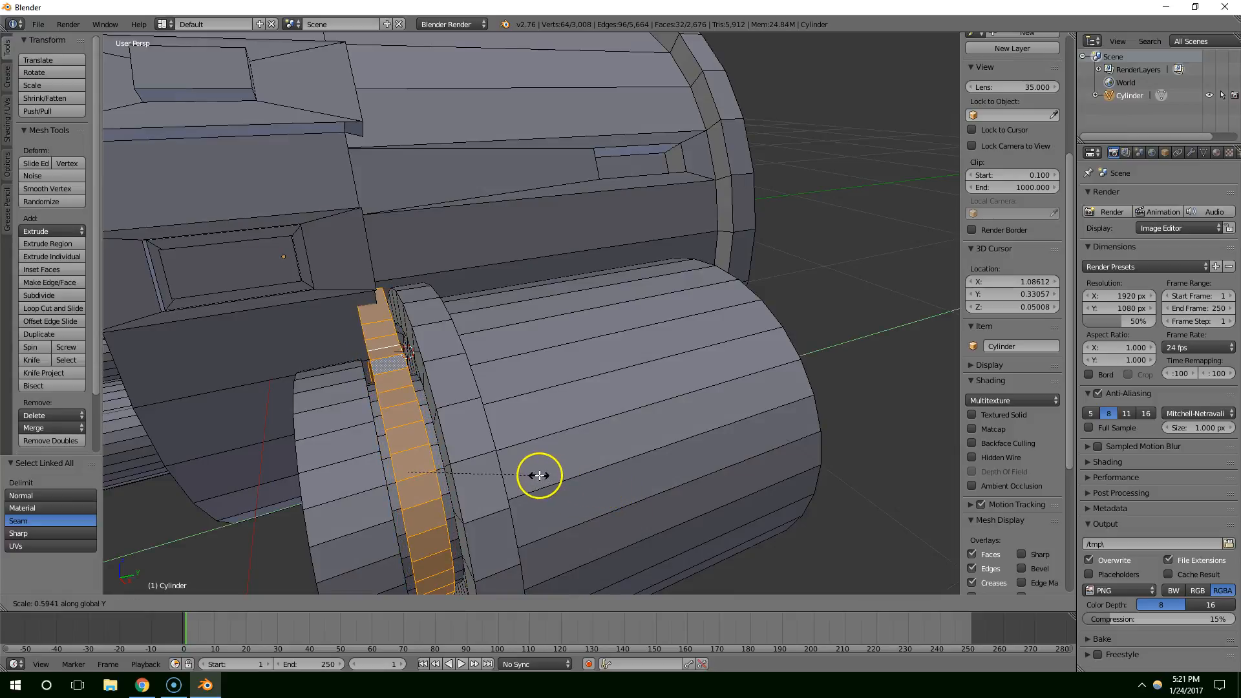
left_click(540, 475)
left_click_drag(453, 458, 448, 459)
middle_click_drag(448, 459, 584, 442)
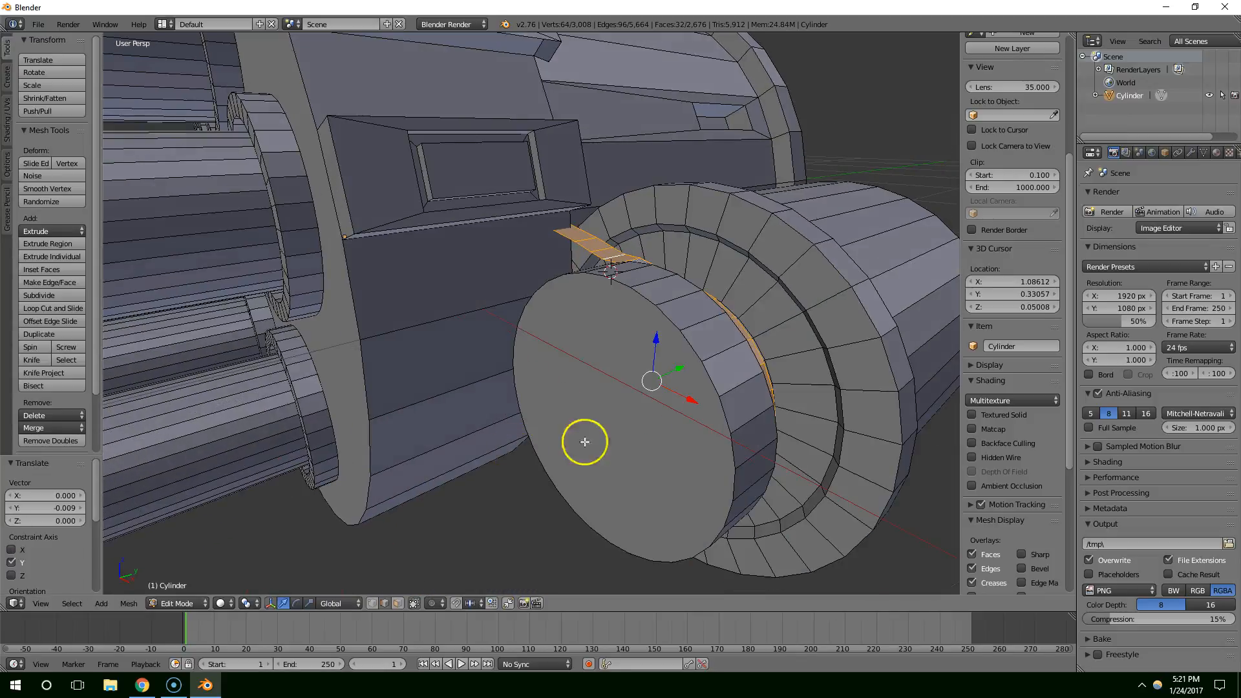
Extrude the ring strip's faces and scale the extrusion inward to about 0.91 to give the strip thickness.
key("e")
left_click(791, 422)
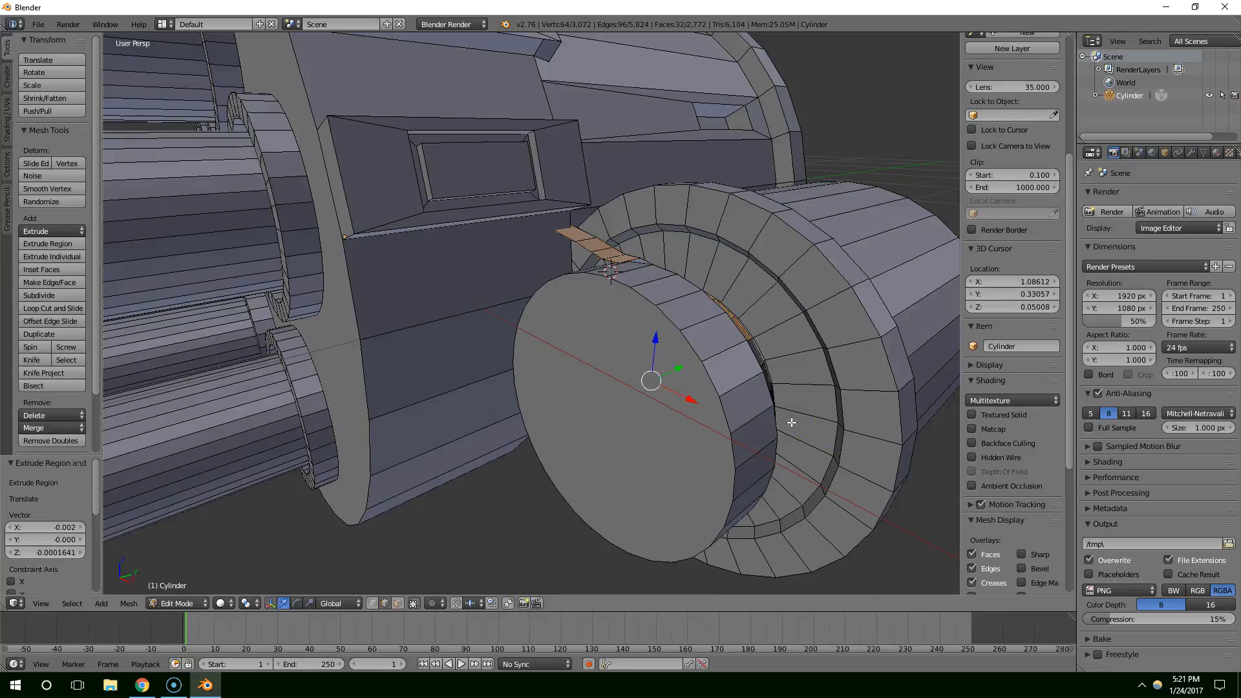
key("s")
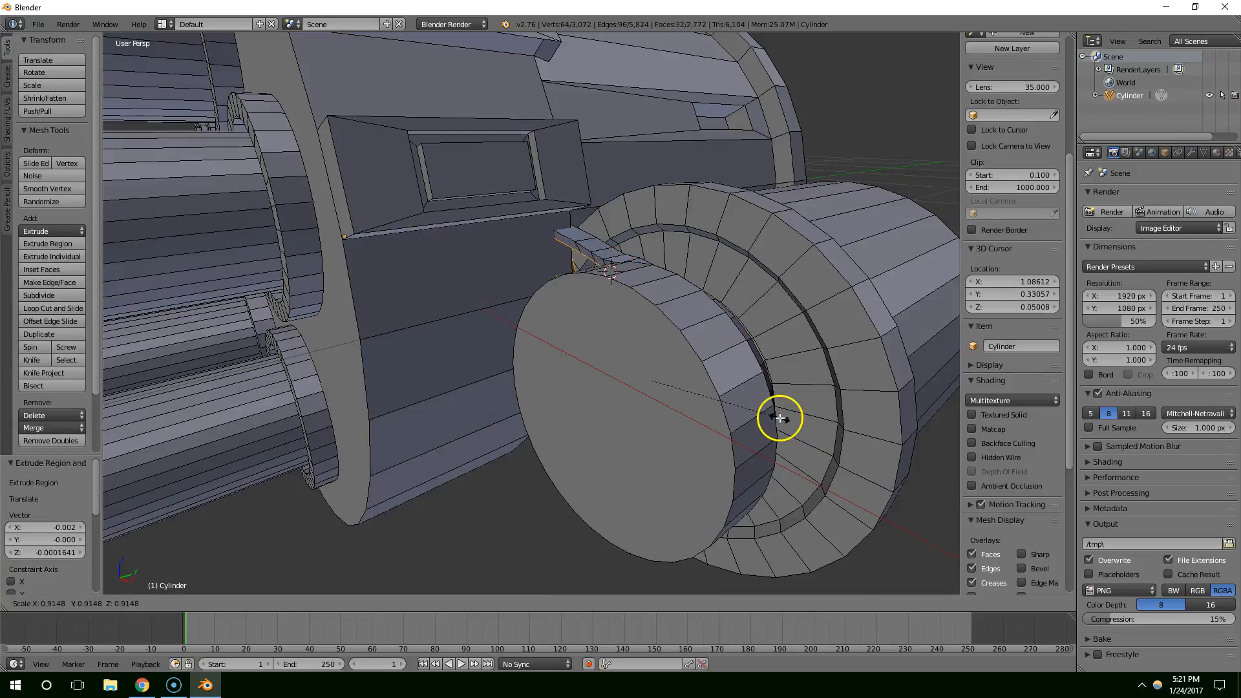
left_click(780, 418)
middle_click_drag(780, 418, 649, 433)
Leave mesh editing and inspect the dark ring faces around the drum's hub with backface culling switched on and off.
key("Tab")
scroll(744, 446, "down", 4)
scroll(649, 433, "up", 2)
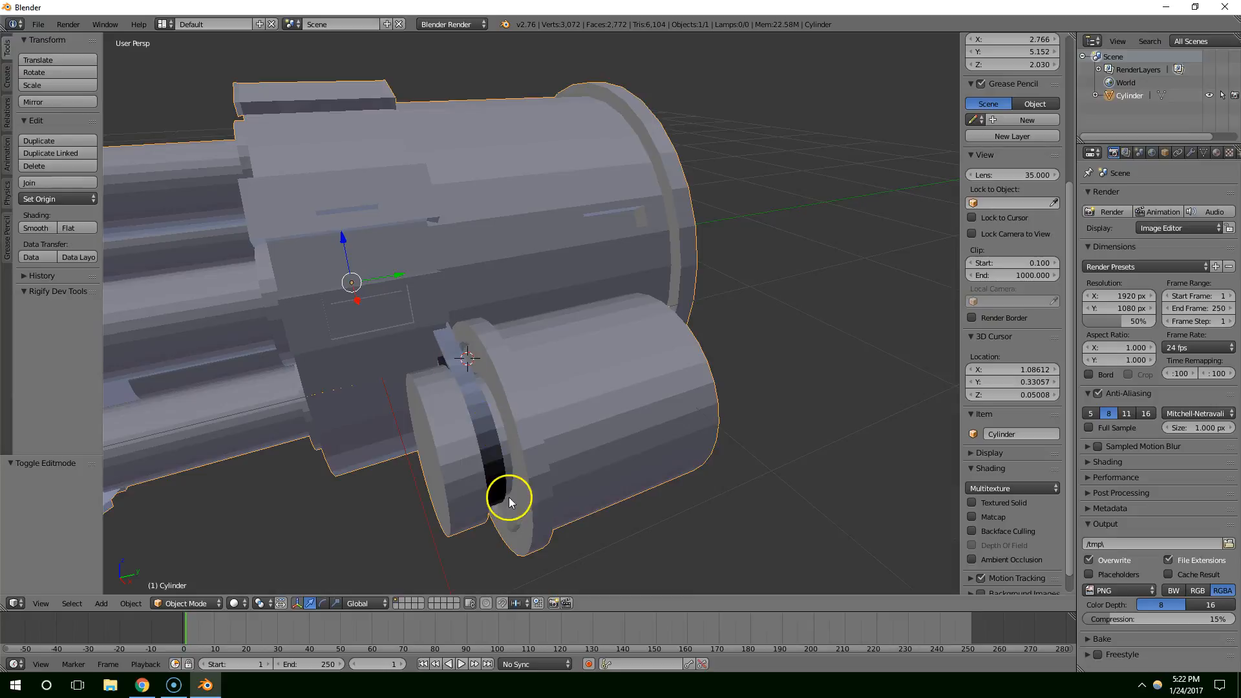
scroll(487, 424, "up", 2)
mouse_move(487, 424)
middle_mouse_down()
mouse_move(484, 406)
mouse_move(491, 414)
middle_mouse_up()
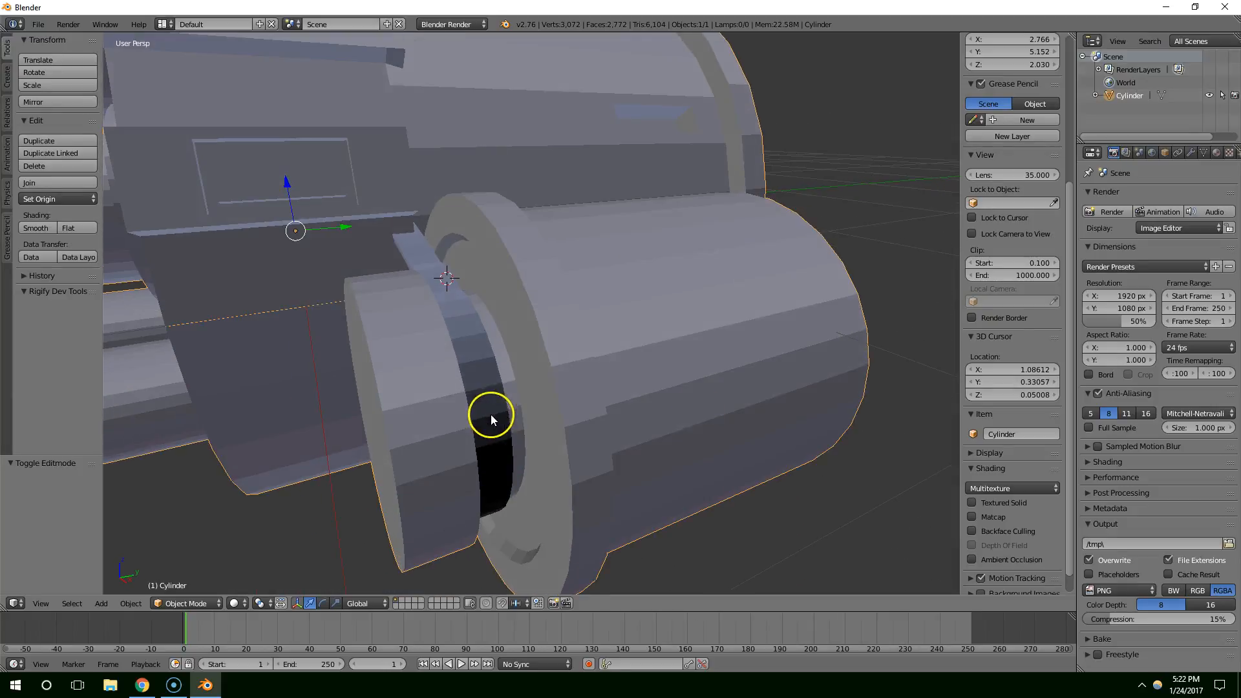
left_click(971, 531)
left_click(969, 532)
left_click(971, 532)
left_click(973, 532)
left_click(974, 531)
middle_click_drag(471, 300, 473, 310)
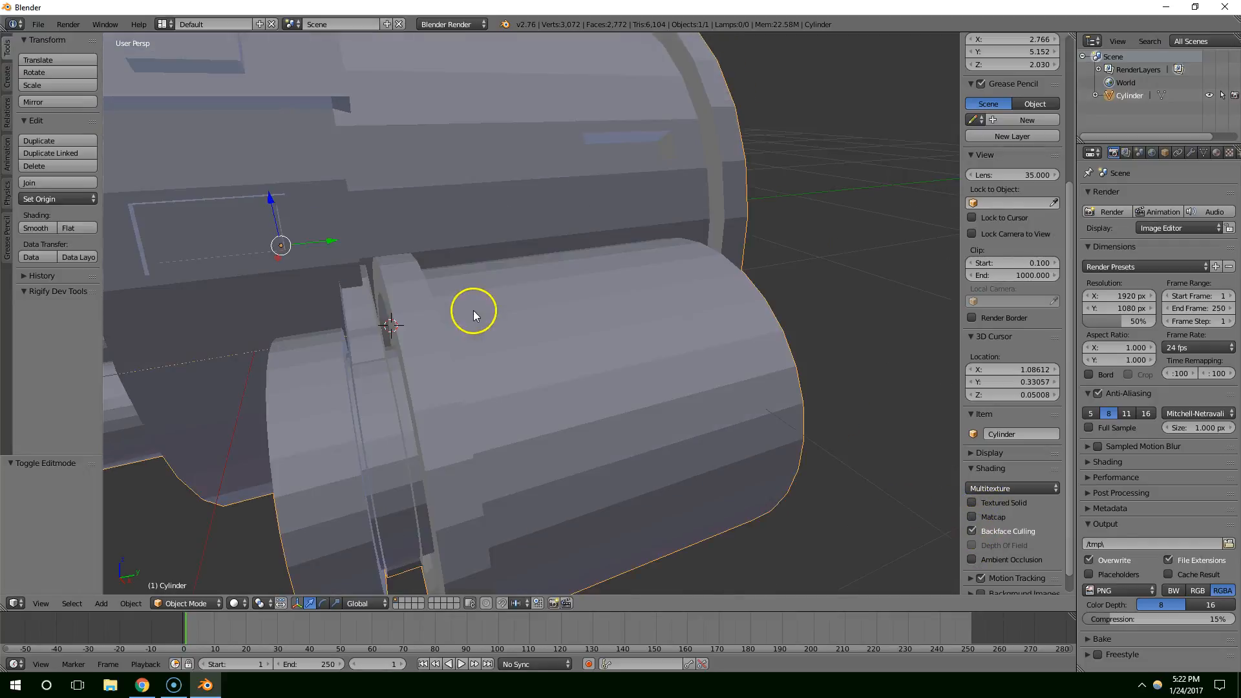
middle_click_drag(380, 426, 406, 265)
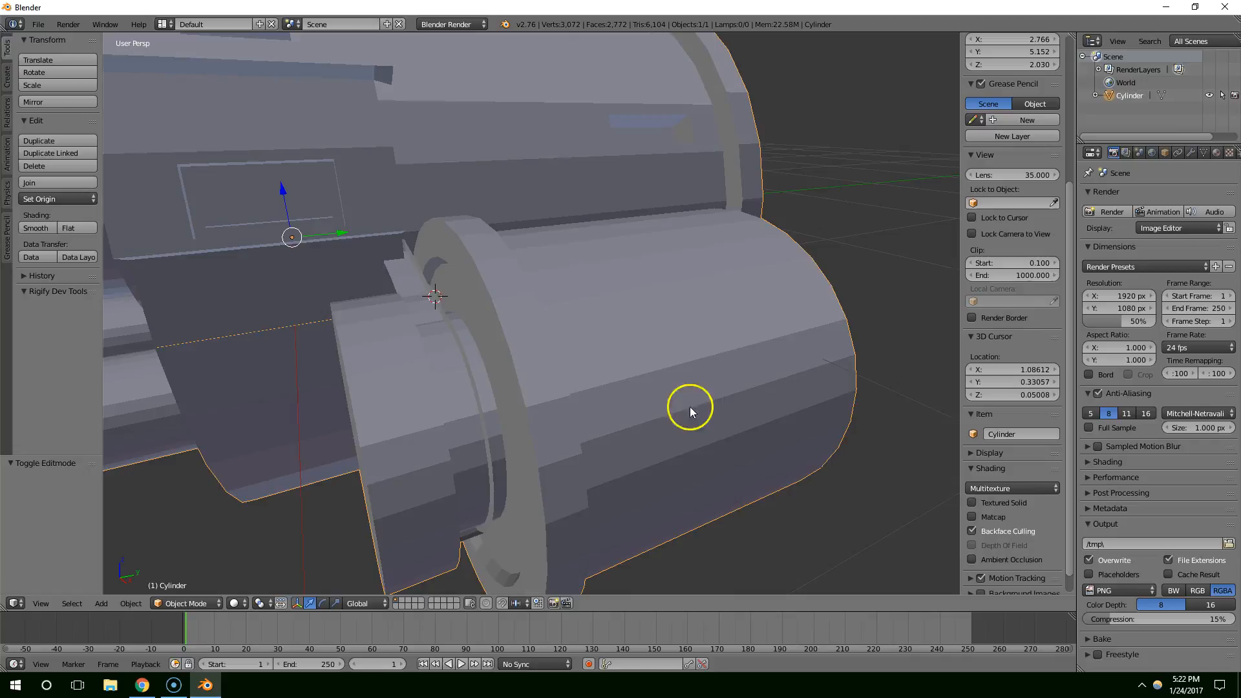
left_click(972, 532)
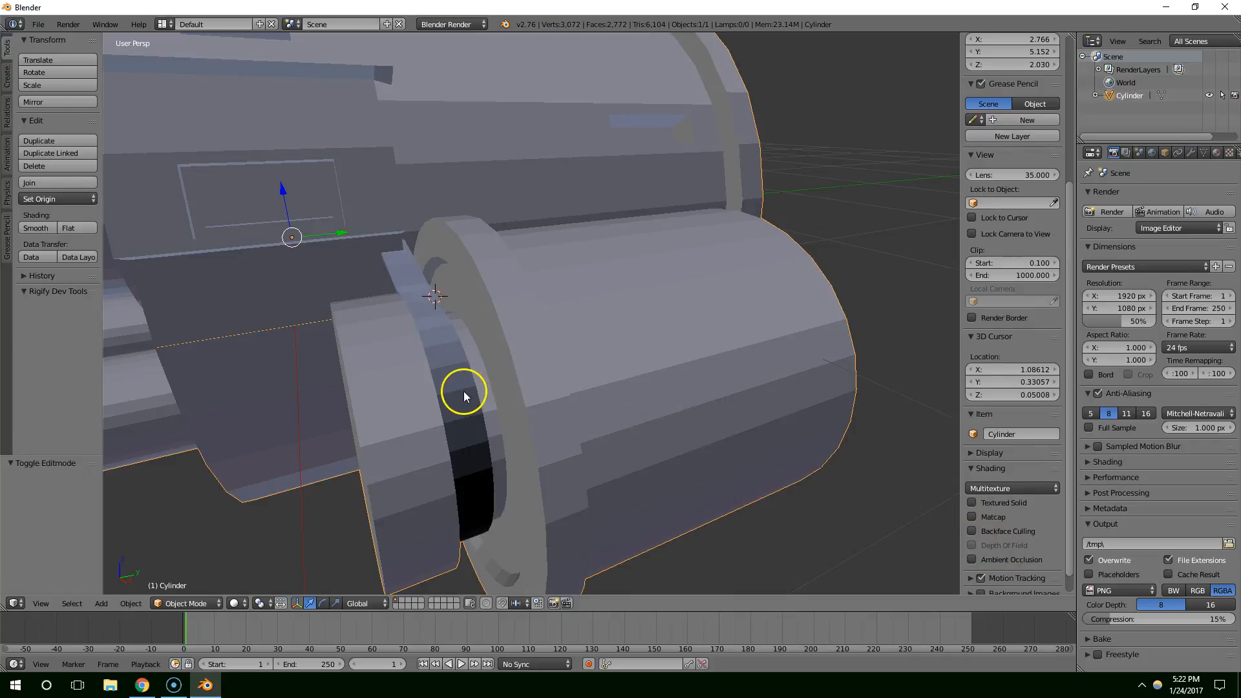
Recalculate the normals of the entire gun mesh and return to Object Mode.
key("Tab")
key("a")
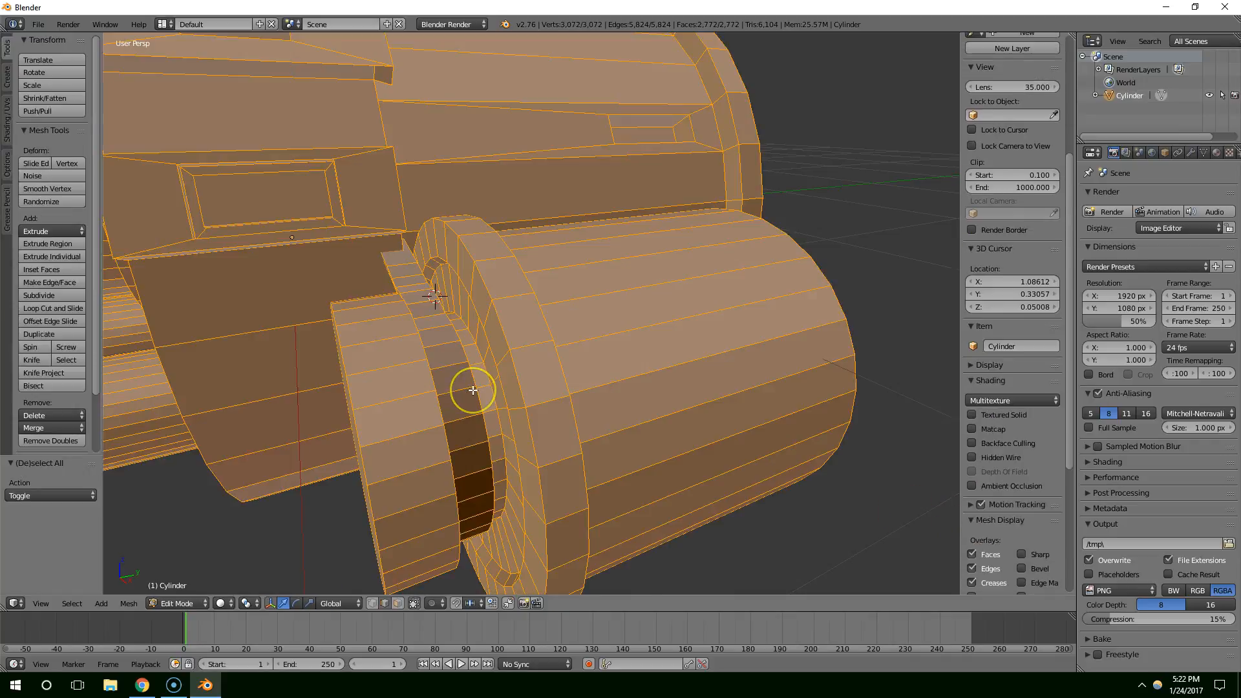
key("ctrl+n")
key("Tab")
middle_click_drag(509, 312, 471, 384)
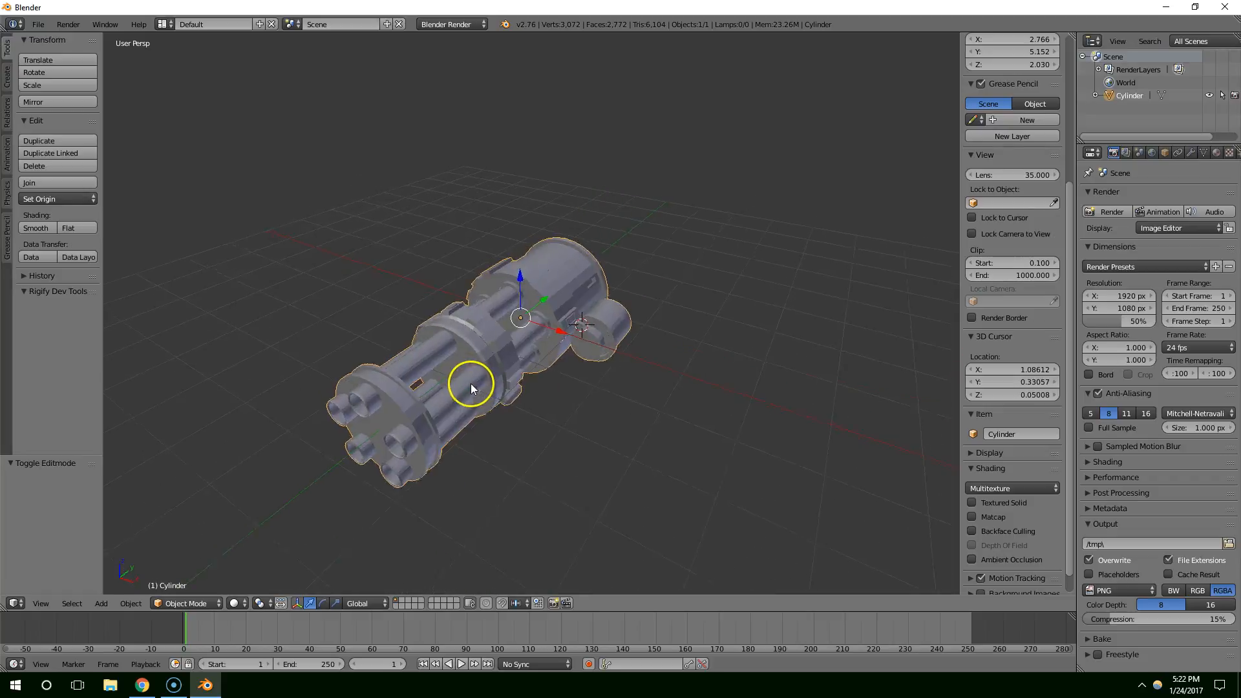
Select the complete ammo drum with its hub and linked ring strip, and duplicate it in place.
scroll(580, 370, "up", 4)
mouse_move(579, 370)
middle_mouse_down()
mouse_move(682, 352)
mouse_move(577, 365)
middle_mouse_up()
key("Tab")
right_click(633, 361)
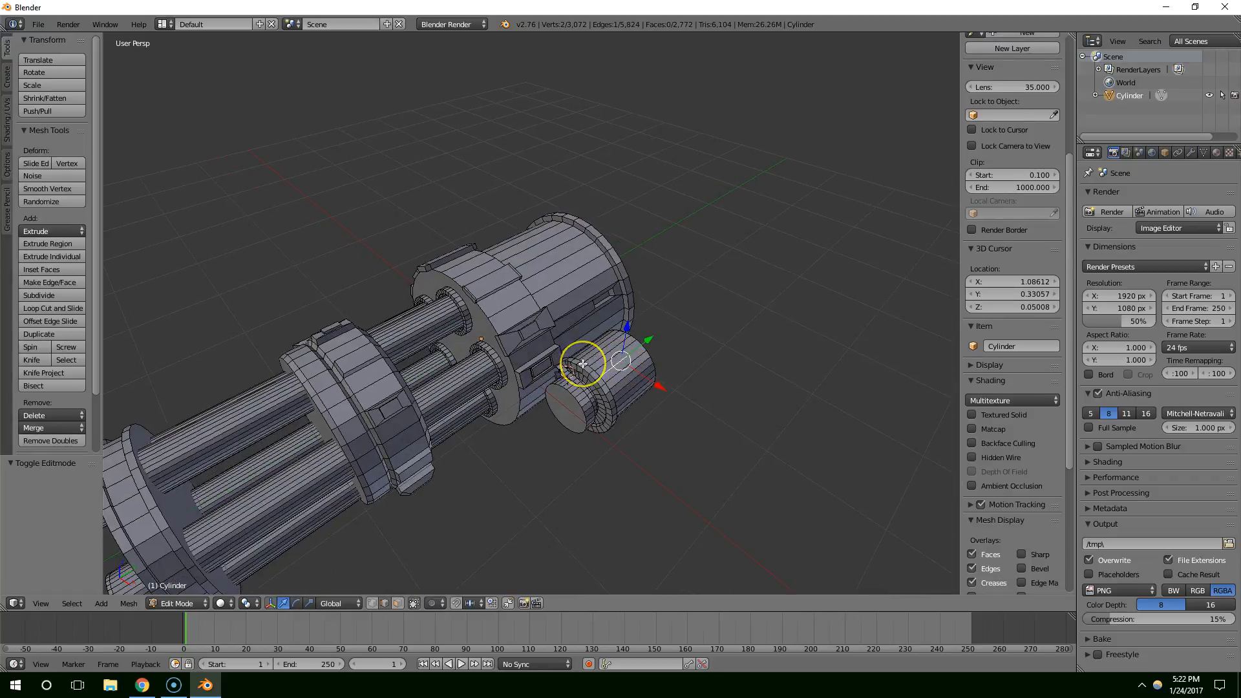
key("ctrl+l")
scroll(584, 364, "up", 2)
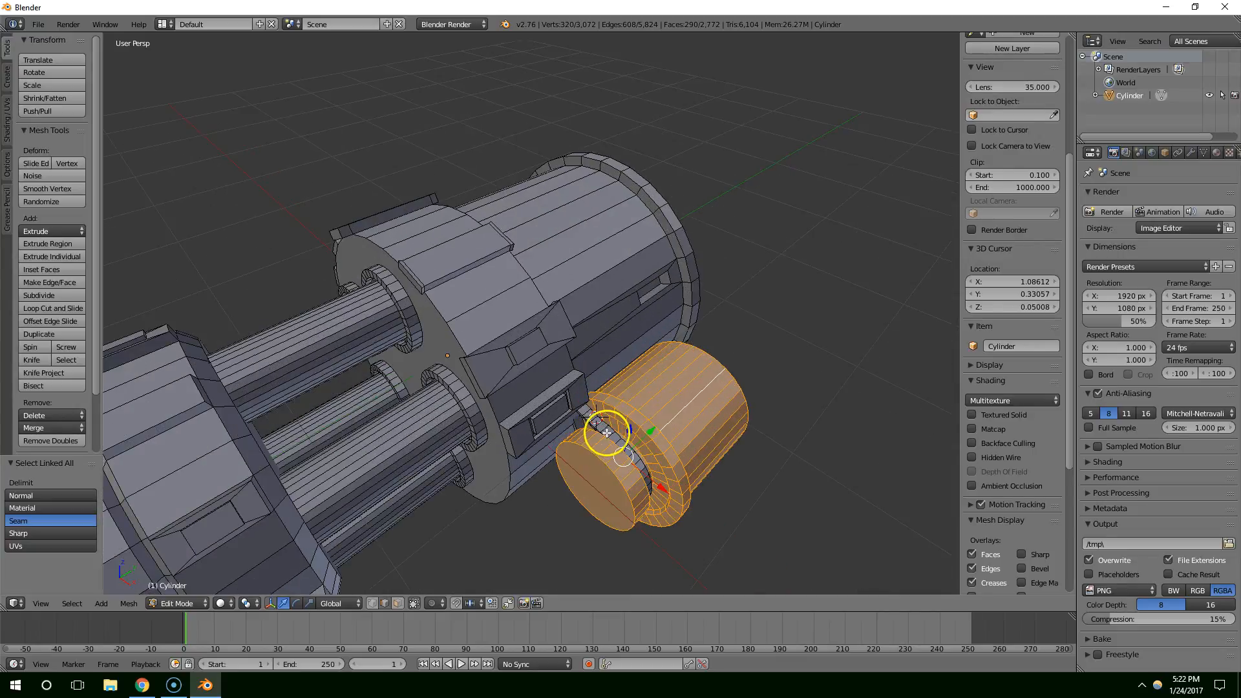
key("ctrl+l")
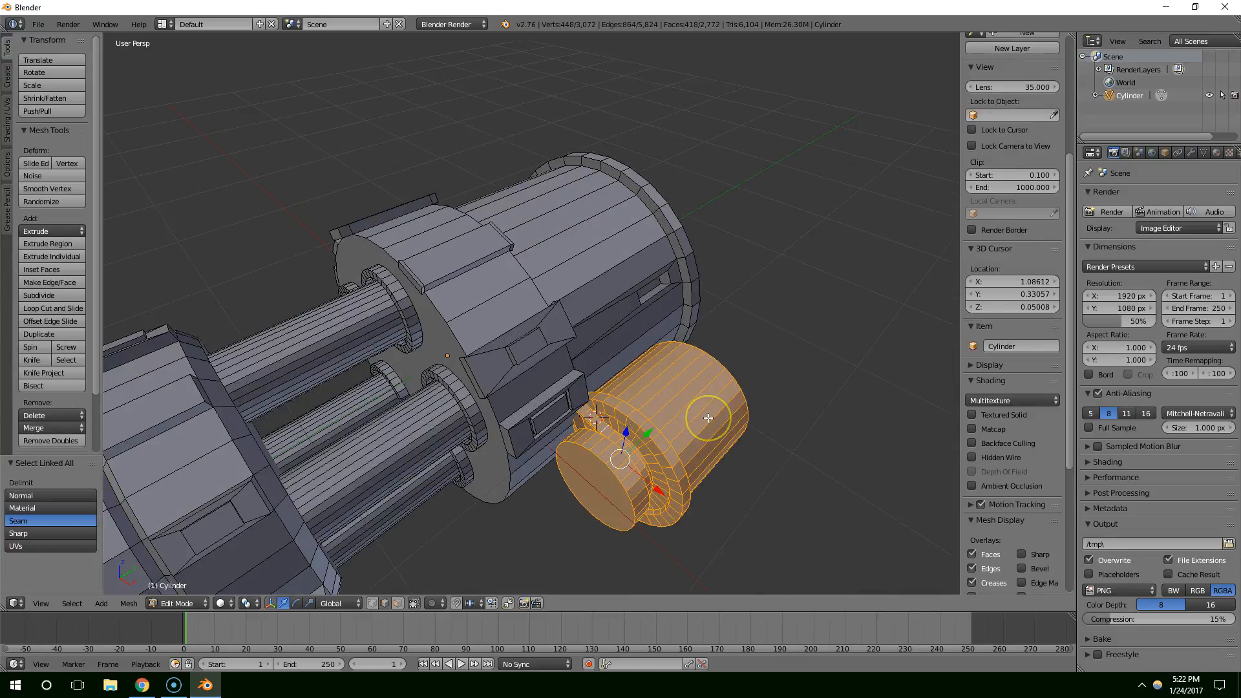
middle_click_drag(653, 386, 753, 400)
key("shift+d")
left_click(708, 393)
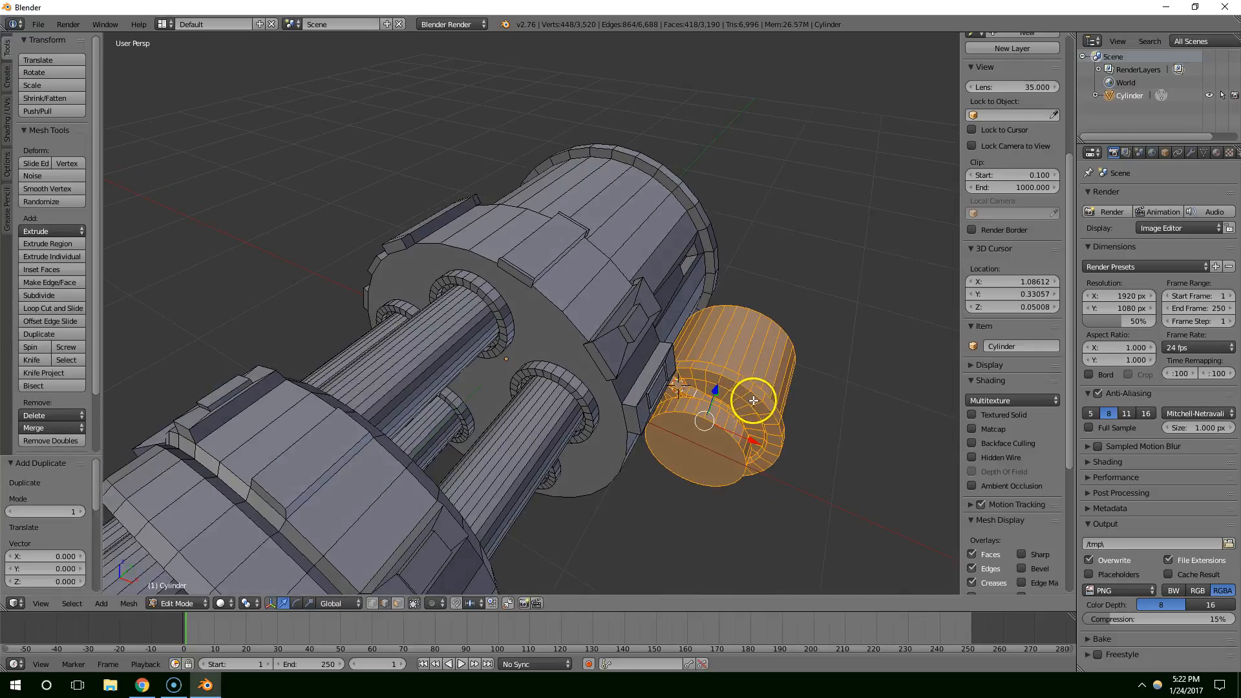
Move the duplicated drum along X to the opposite side of the gun body, finishing with a shift of about 0.493.
left_click(401, 301)
middle_click_drag(409, 304, 458, 346)
left_click_drag(458, 347, 516, 338)
middle_click_drag(515, 338, 570, 349)
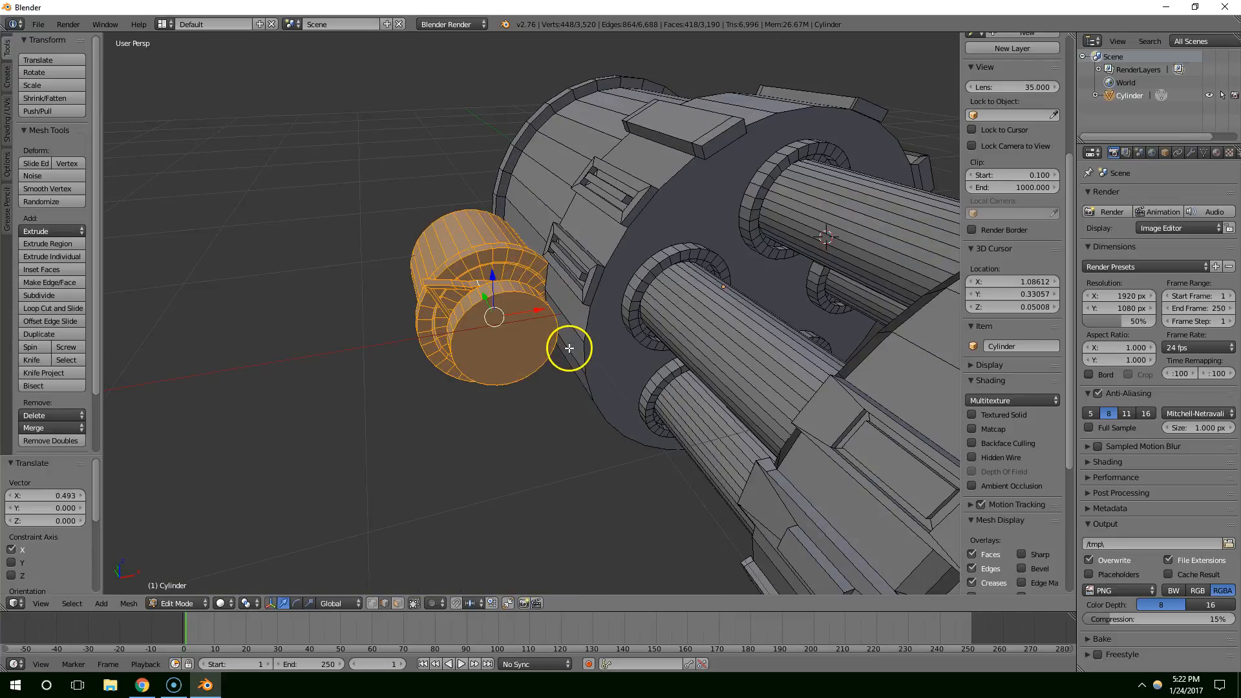
Flip the duplicated drum by scaling it -1 along X, and shift it about 0.05 along Y.
type("s")
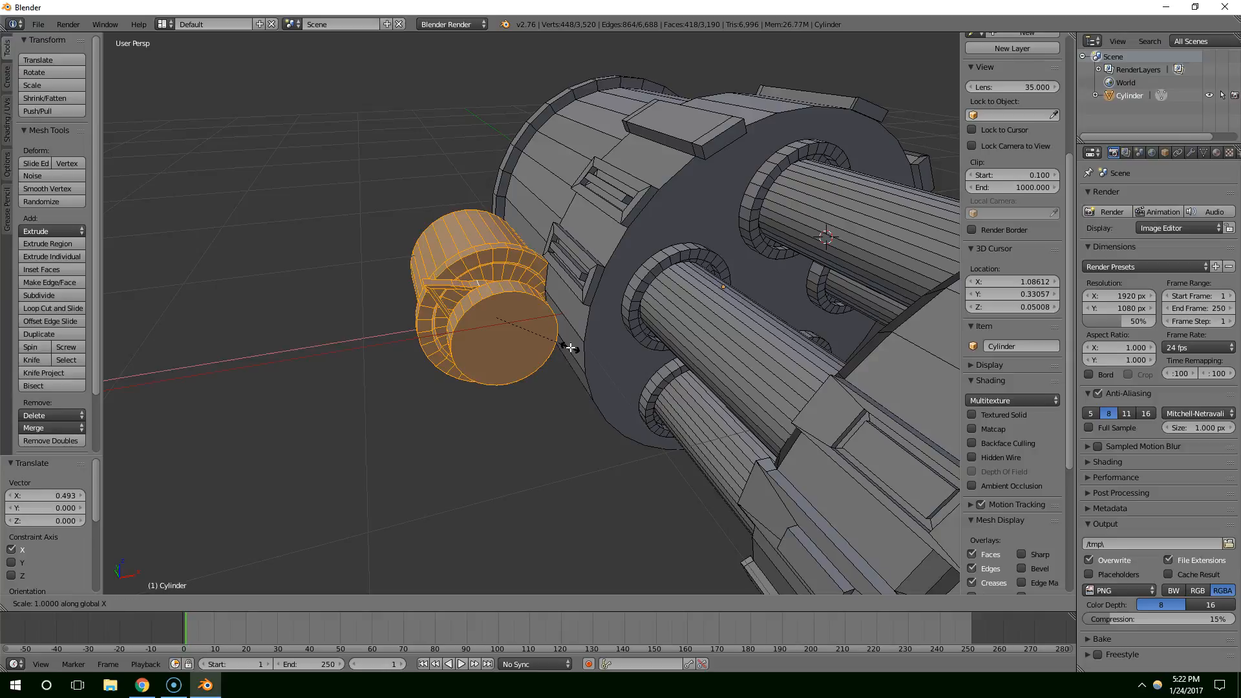
type("-1")
key("Return")
middle_click_drag(706, 223, 618, 347)
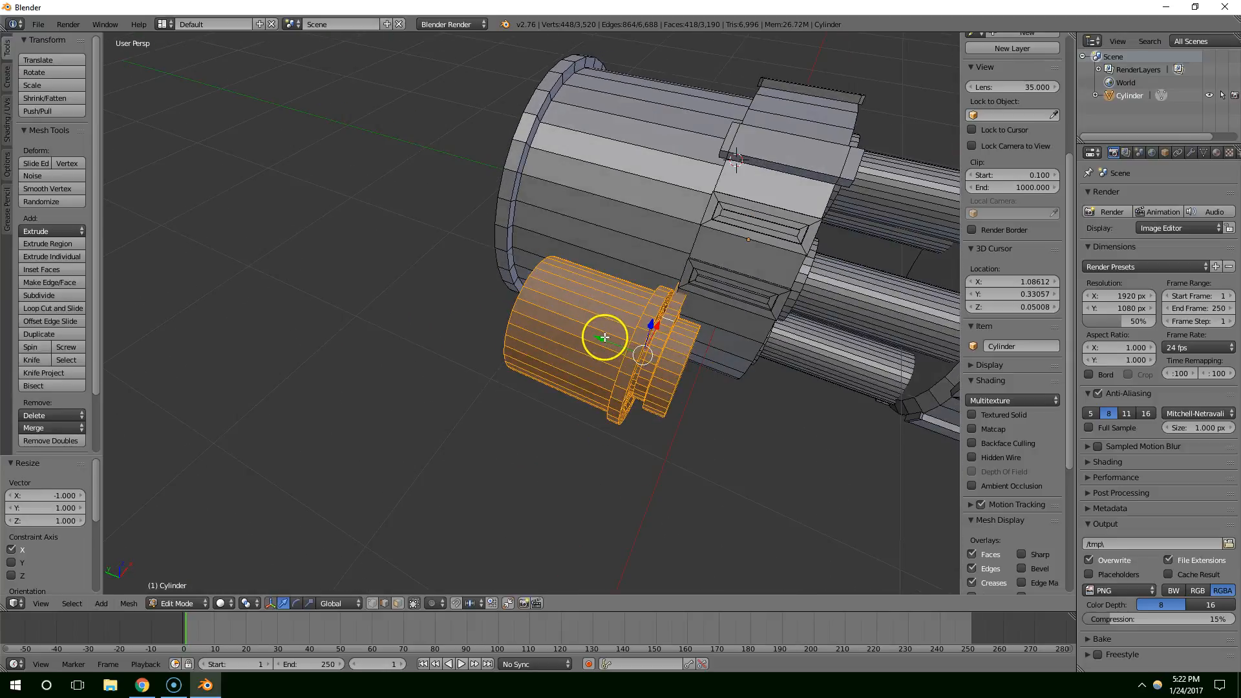
key("g")
key("y")
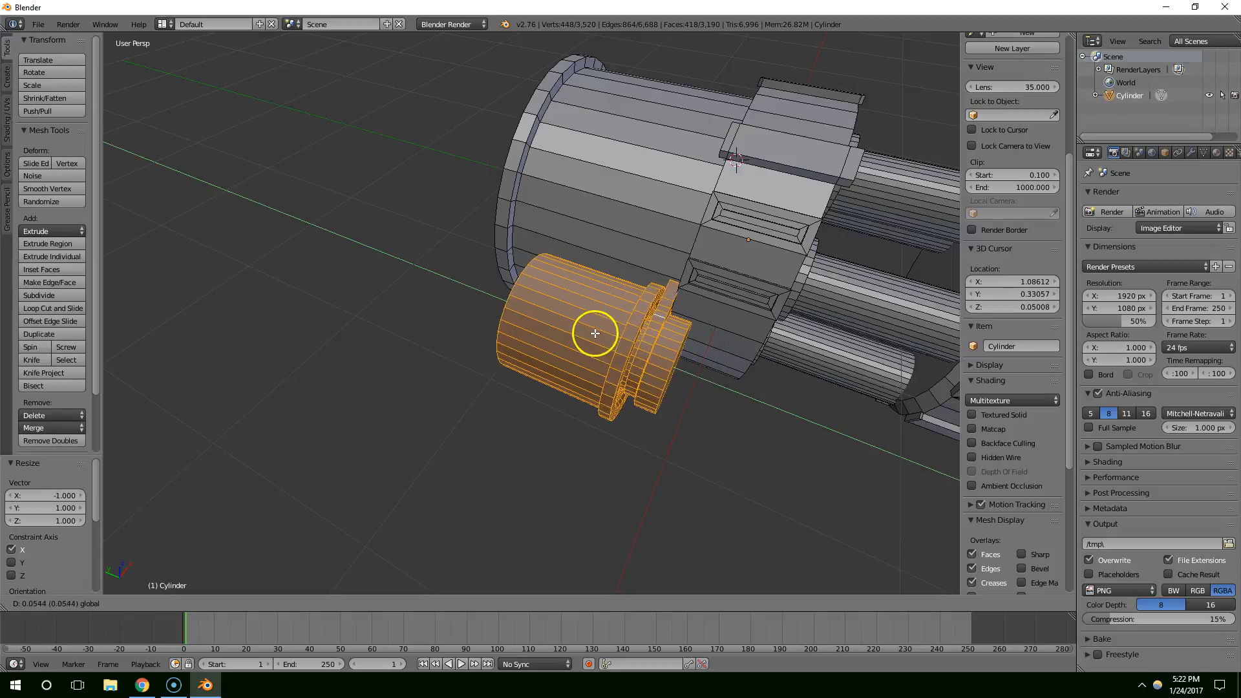
left_click(598, 333)
Leave mesh editing, switch to Chrome, and examine the gun's underside in the reference image.
middle_click_drag(796, 334, 598, 328)
key("Tab")
left_click(155, 682)
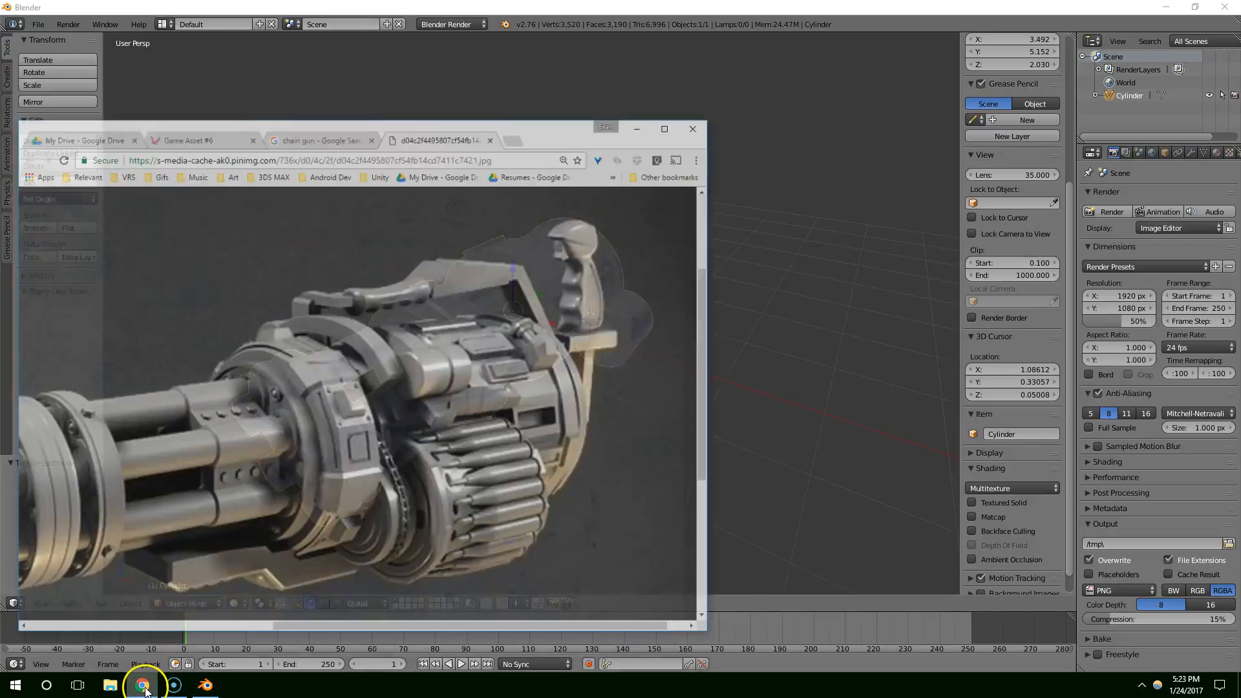
scroll(414, 432, "down", 2)
scroll(413, 430, "up", 3)
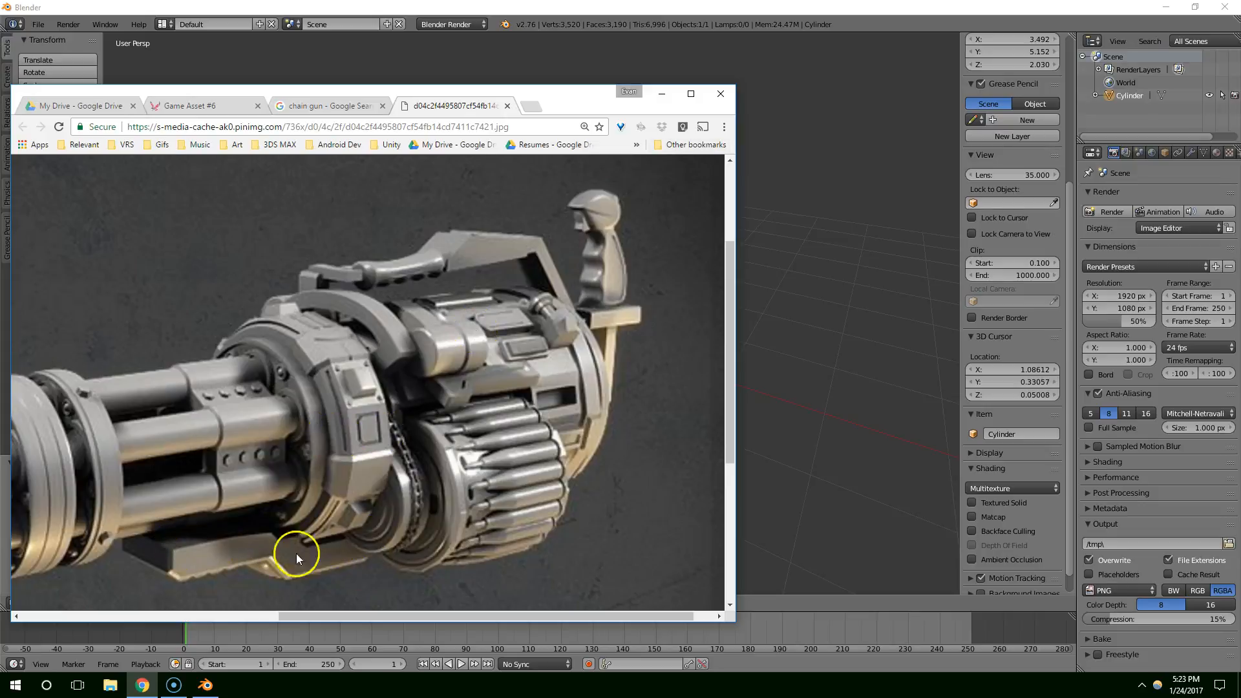
left_click(667, 98)
Enter mesh editing at the gun housing's underside and switch to face selection.
middle_click_drag(666, 341, 652, 307)
scroll(478, 327, "up", 1)
middle_click_drag(479, 328, 622, 283)
key("Tab")
scroll(476, 285, "up", 3)
right_click(478, 276)
key("ctrl+Tab")
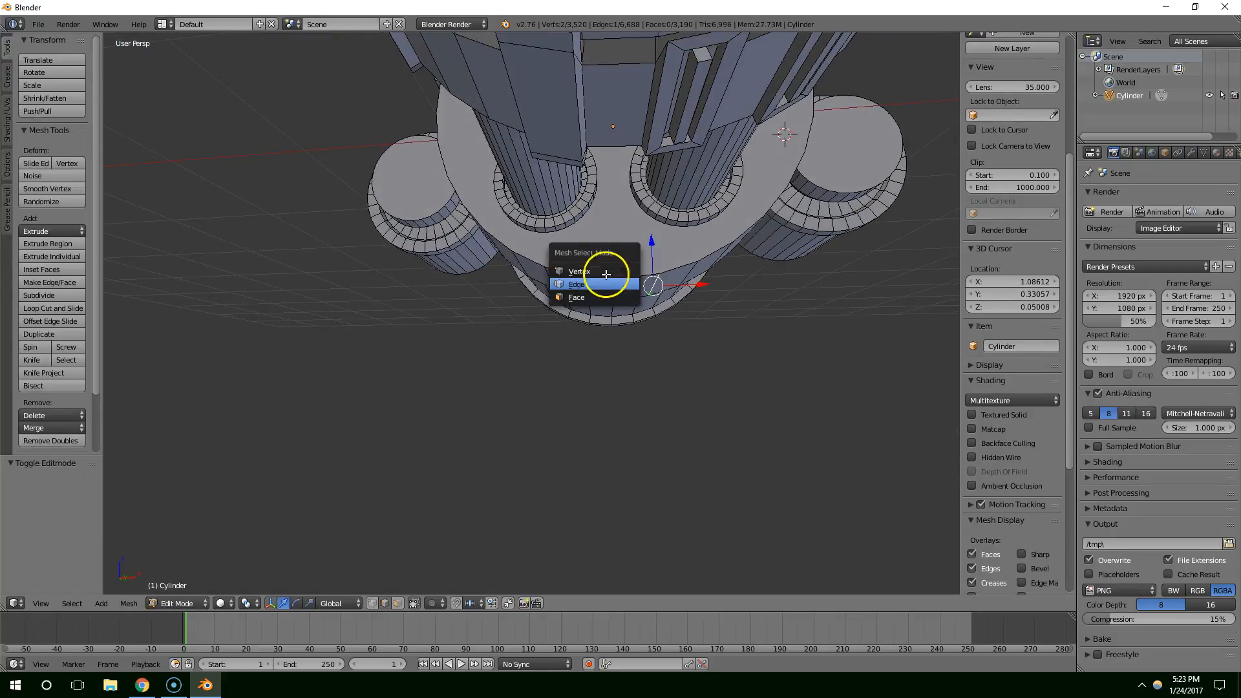
left_click(595, 294)
Select two adjacent faces on the housing's underside and duplicate them downward along Z, just below the body.
right_click(619, 281)
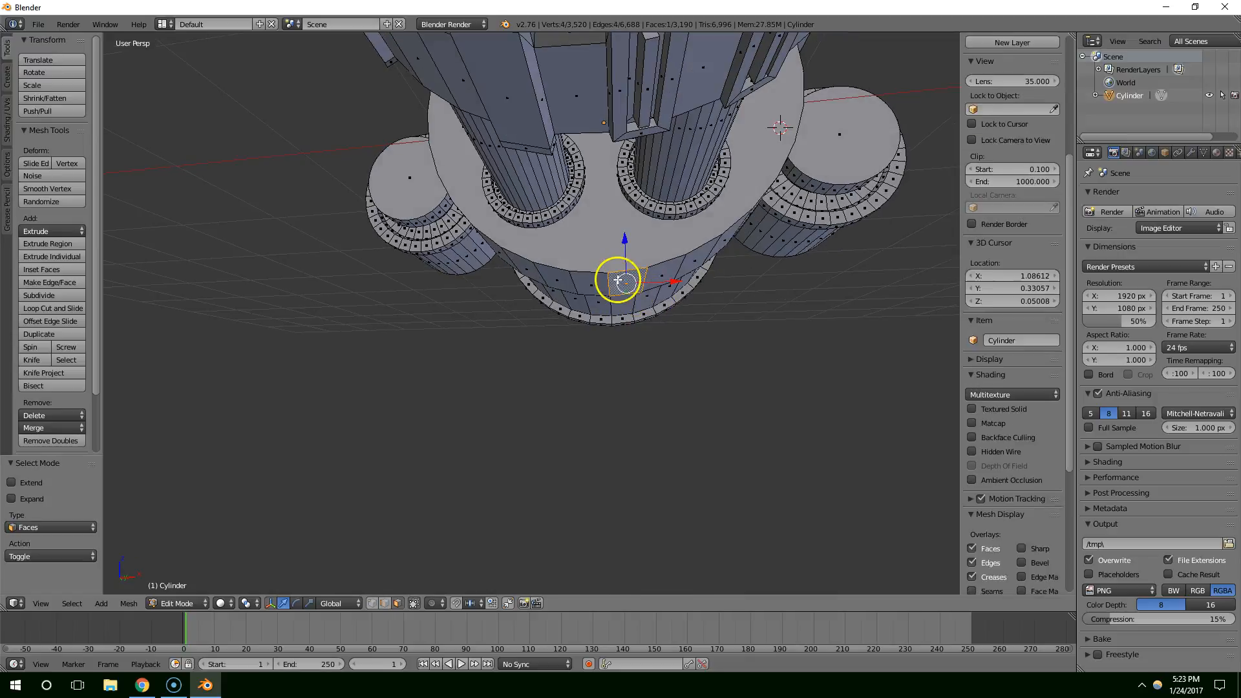
right_click(592, 282, "shift")
middle_click_drag(612, 282, 585, 294)
key("e")
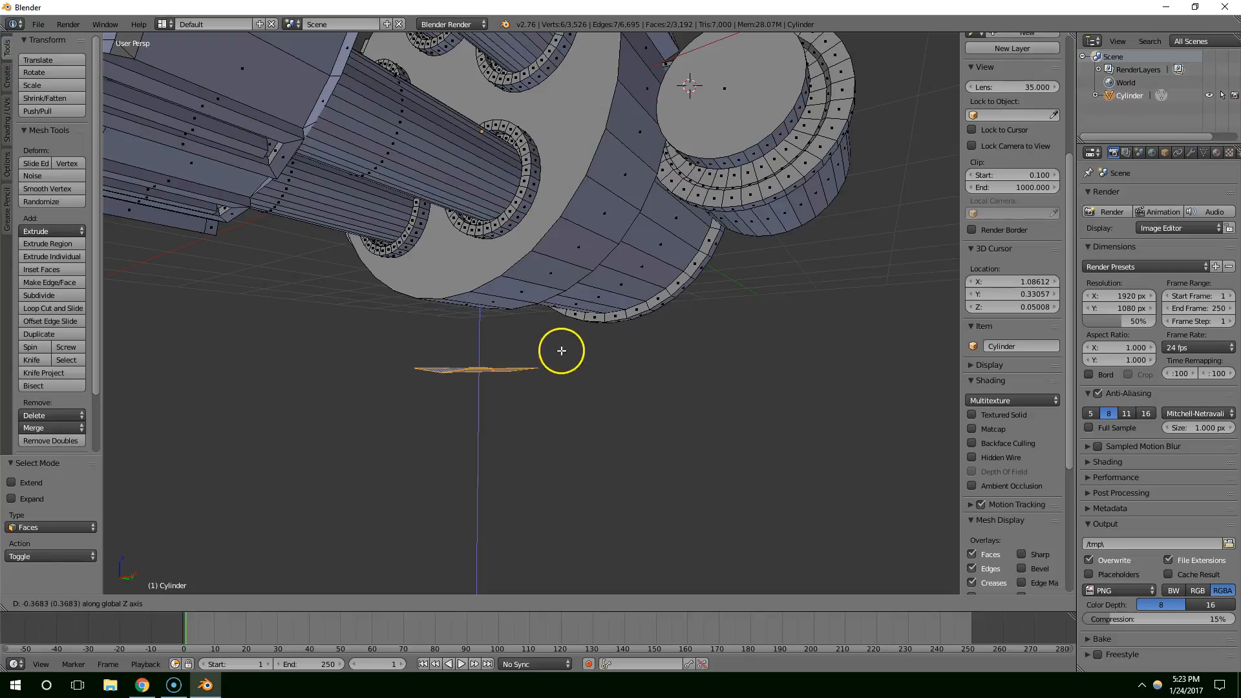
left_click(554, 297)
middle_click_drag(554, 293, 421, 439)
Extrude the duplicated faces about 0.167 downward into a small block, and check the reference image.
key("e")
left_click(552, 338)
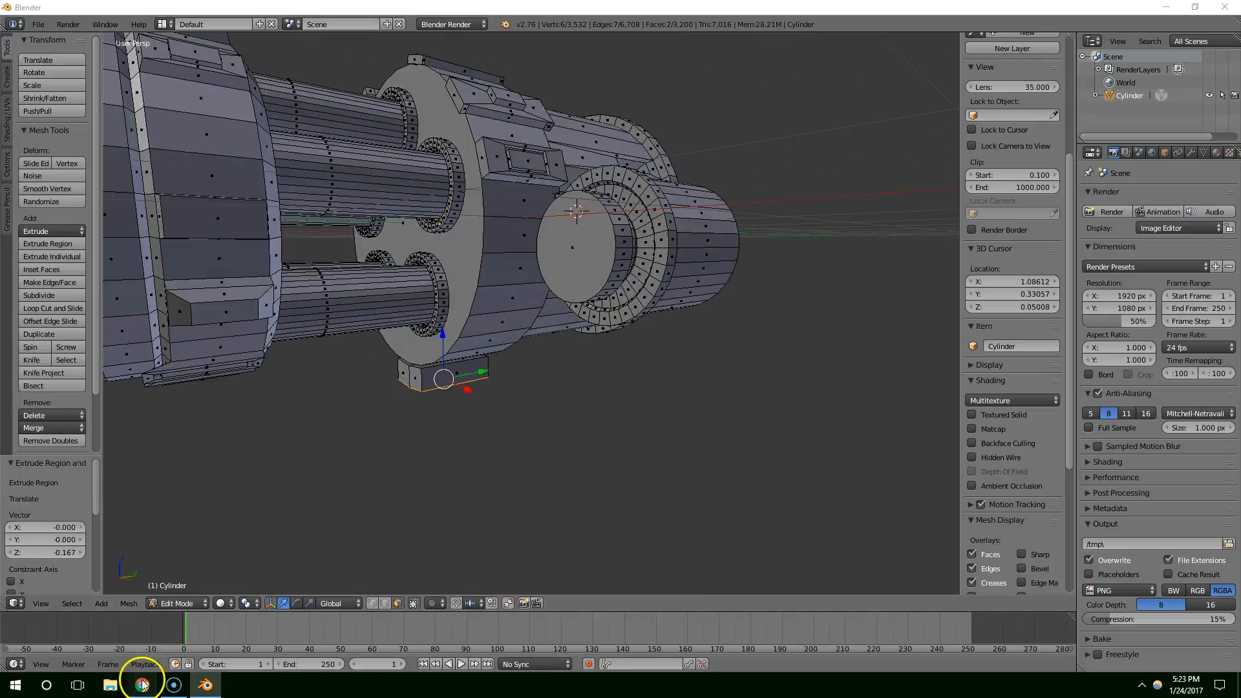
left_click(143, 686)
left_click(142, 685)
Select the whole linked block beneath the housing and scale it uniformly to about 2.08.
scroll(484, 531, "up", 2)
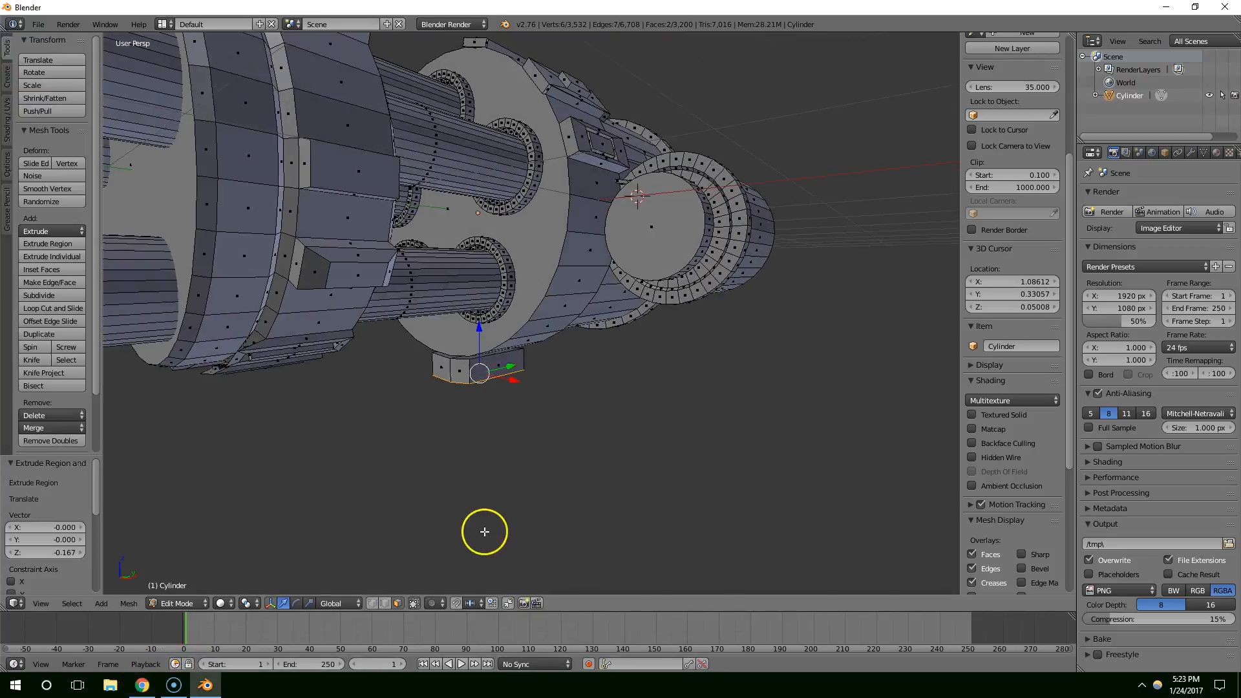
key("ctrl+l")
scroll(517, 456, "up", 1)
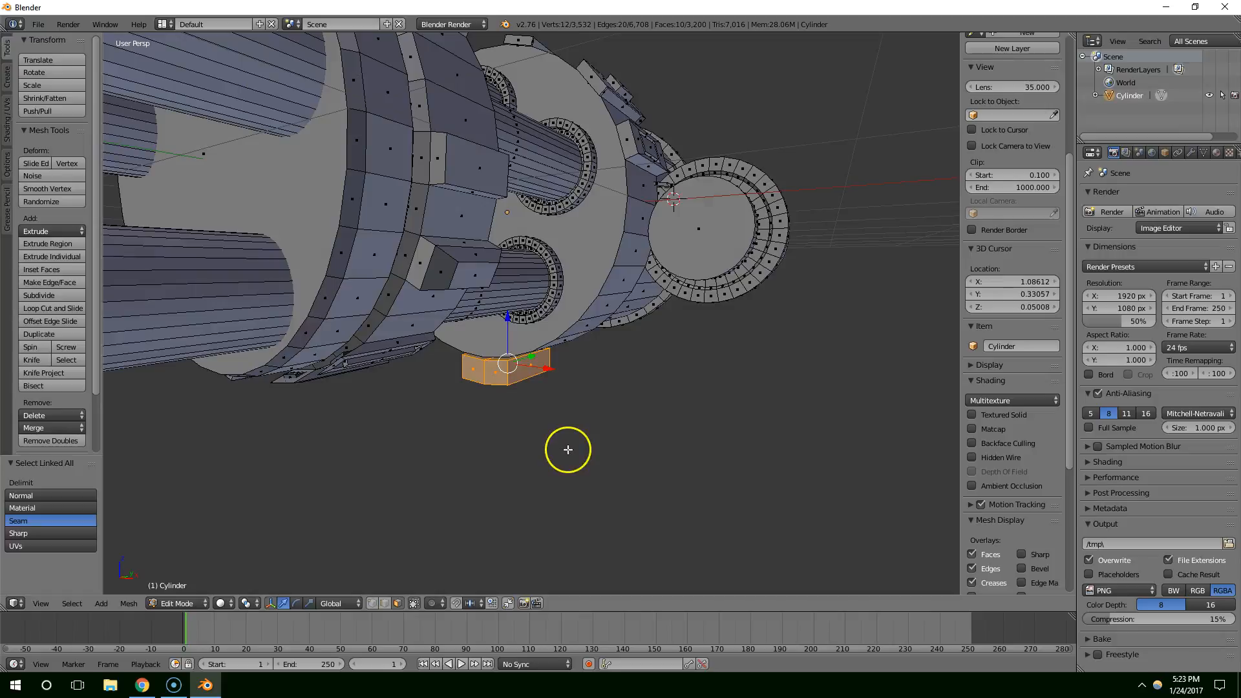
key("s")
left_click(711, 442)
middle_click_drag(712, 442, 540, 424)
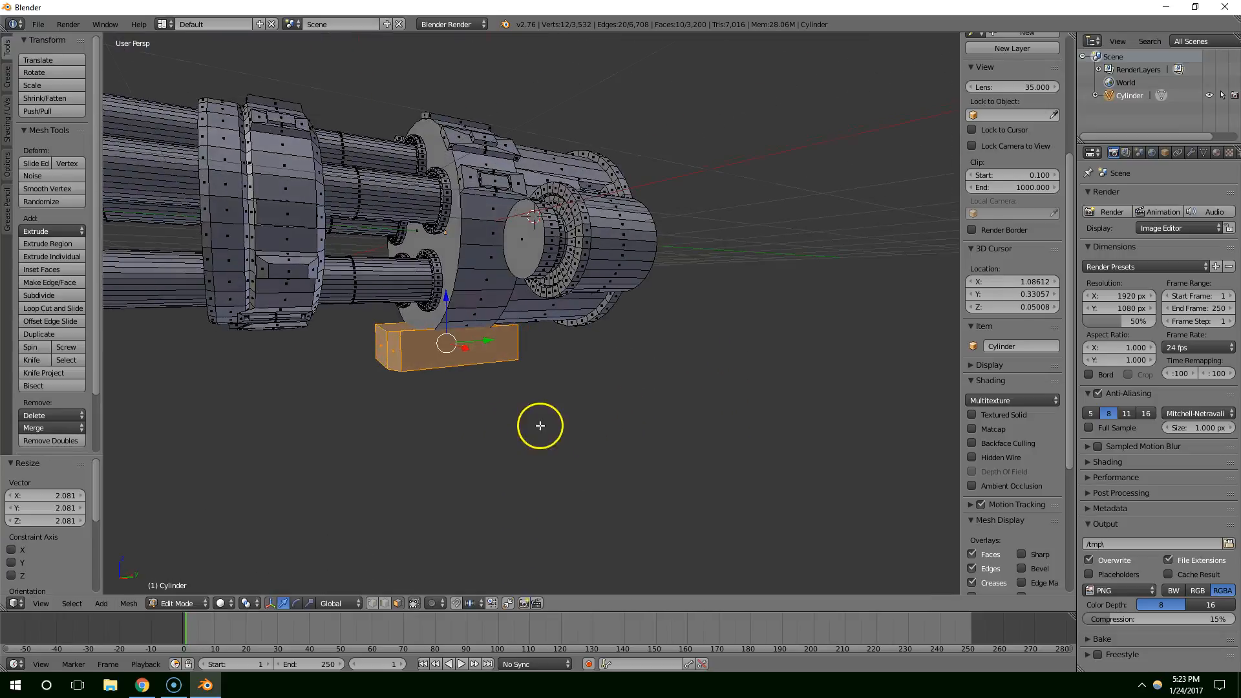
Check the underside in the reference image, lower the block about 0.091 along Z, and shift it about 0.252 along Y.
left_click(139, 688)
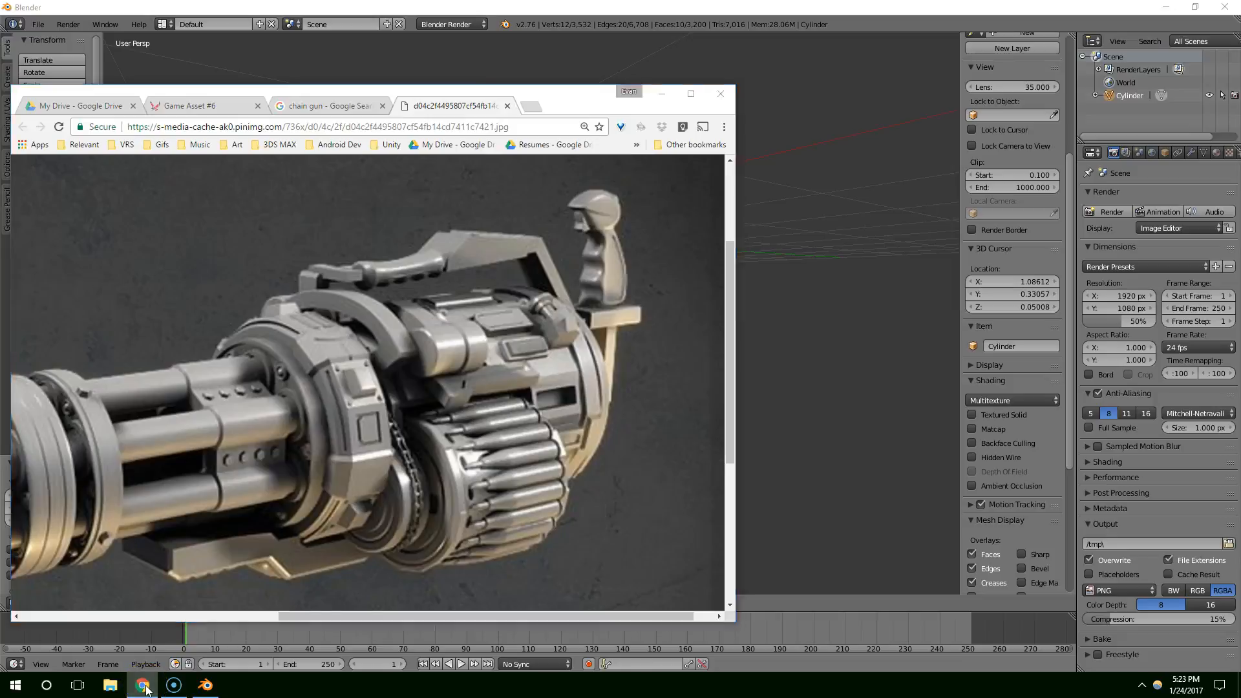
left_click(142, 687)
left_click_drag(449, 303, 447, 316)
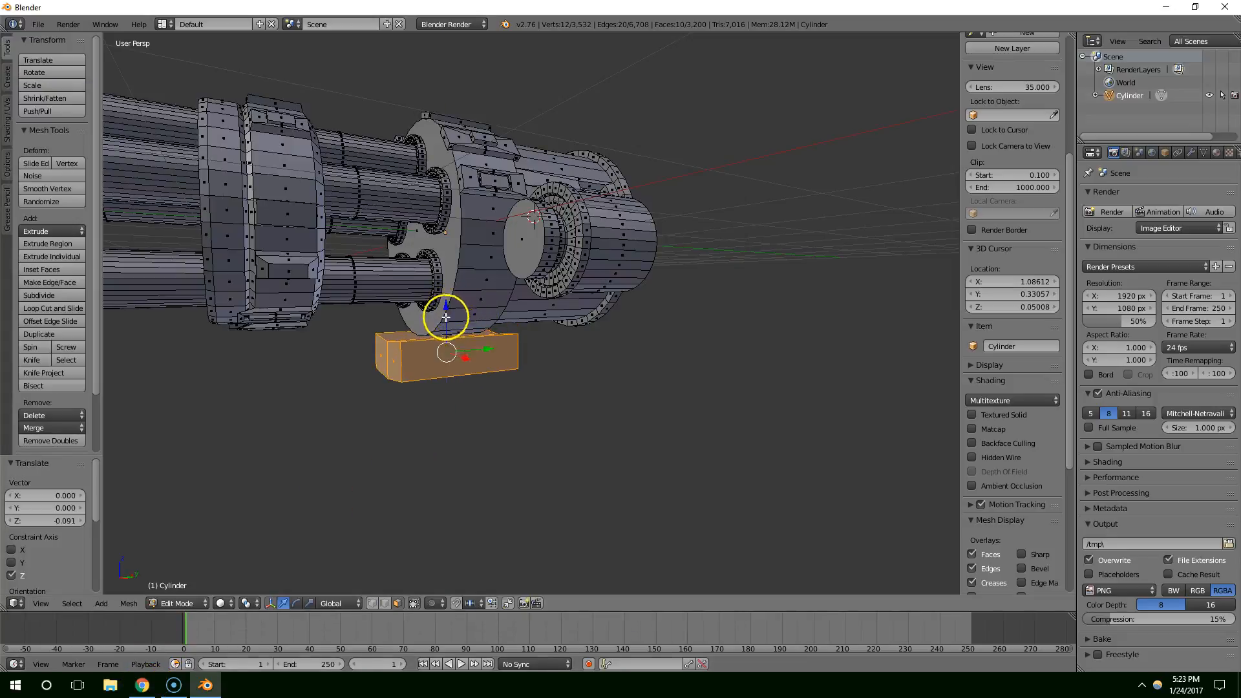
scroll(484, 352, "up", 1)
left_click_drag(470, 360, 502, 361)
middle_click_drag(501, 361, 480, 360)
Extrude the block's front faces and move them upward along Z and about 0.128 along negative Y.
right_click(382, 370)
key("e")
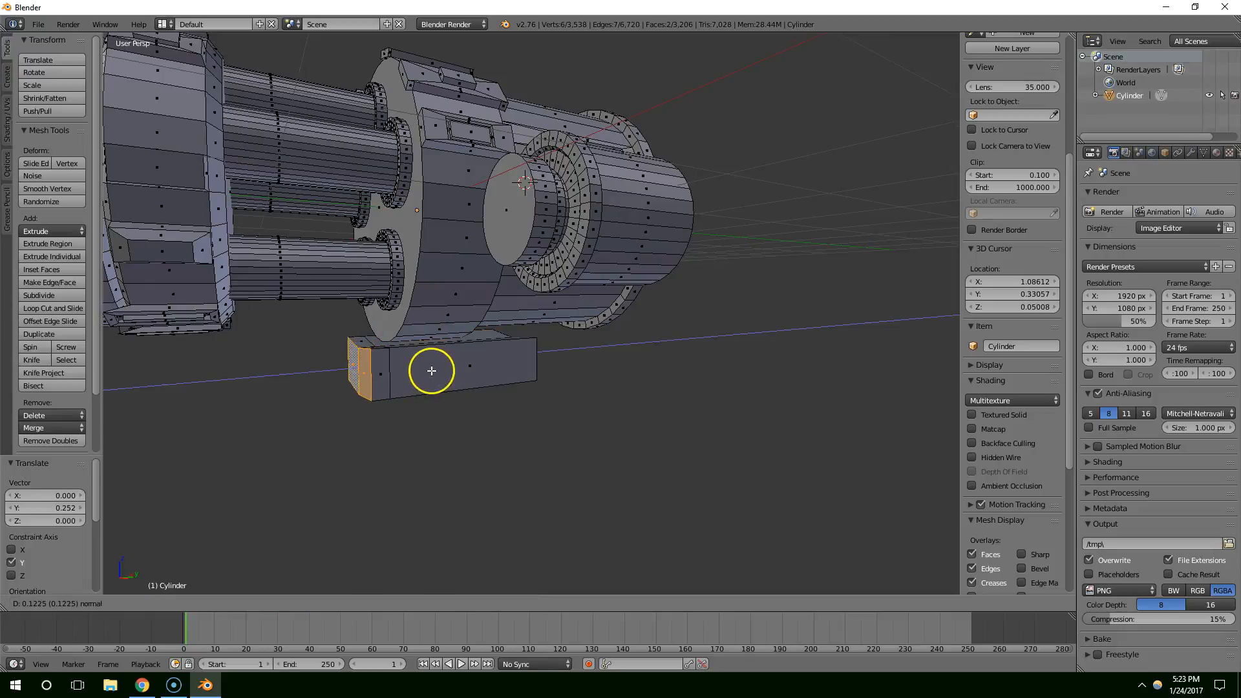
left_click(372, 334)
mouse_move(356, 328)
left_mouse_down()
mouse_move(355, 305)
mouse_move(382, 338)
mouse_move(371, 333)
left_mouse_up()
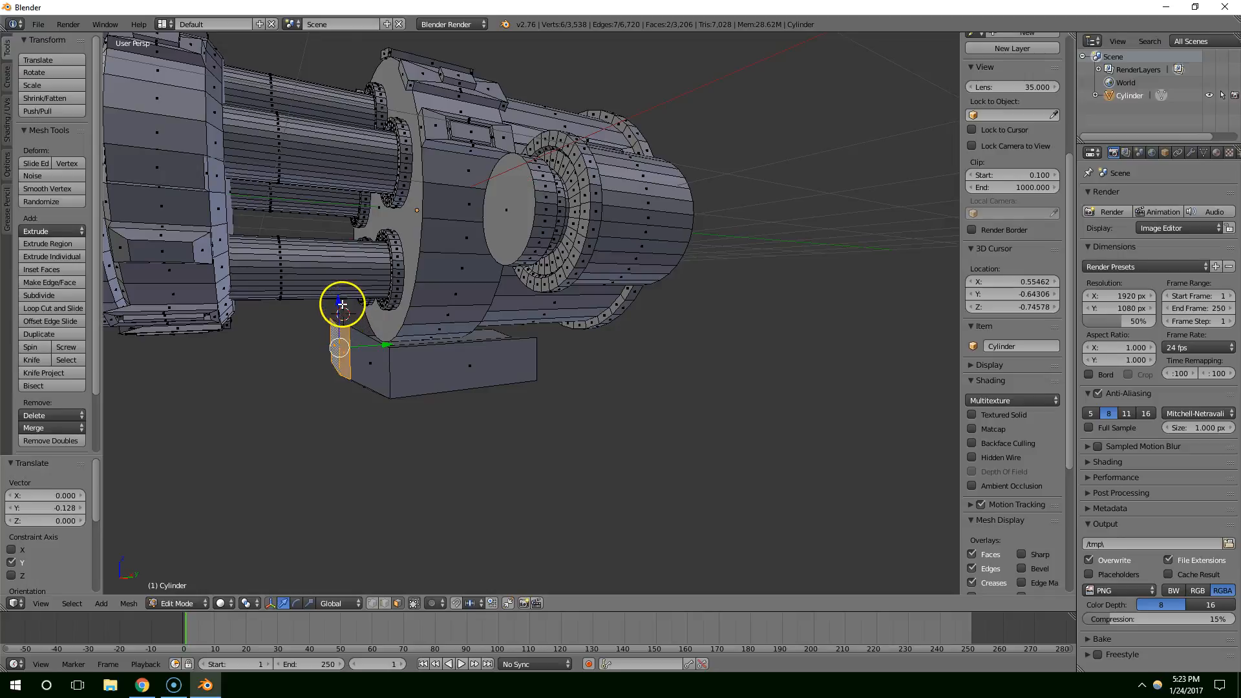
Raise the block's front faces about 0.027 along Z to match the reference image, and extrude them forward into another section.
middle_click_drag(400, 309, 355, 324)
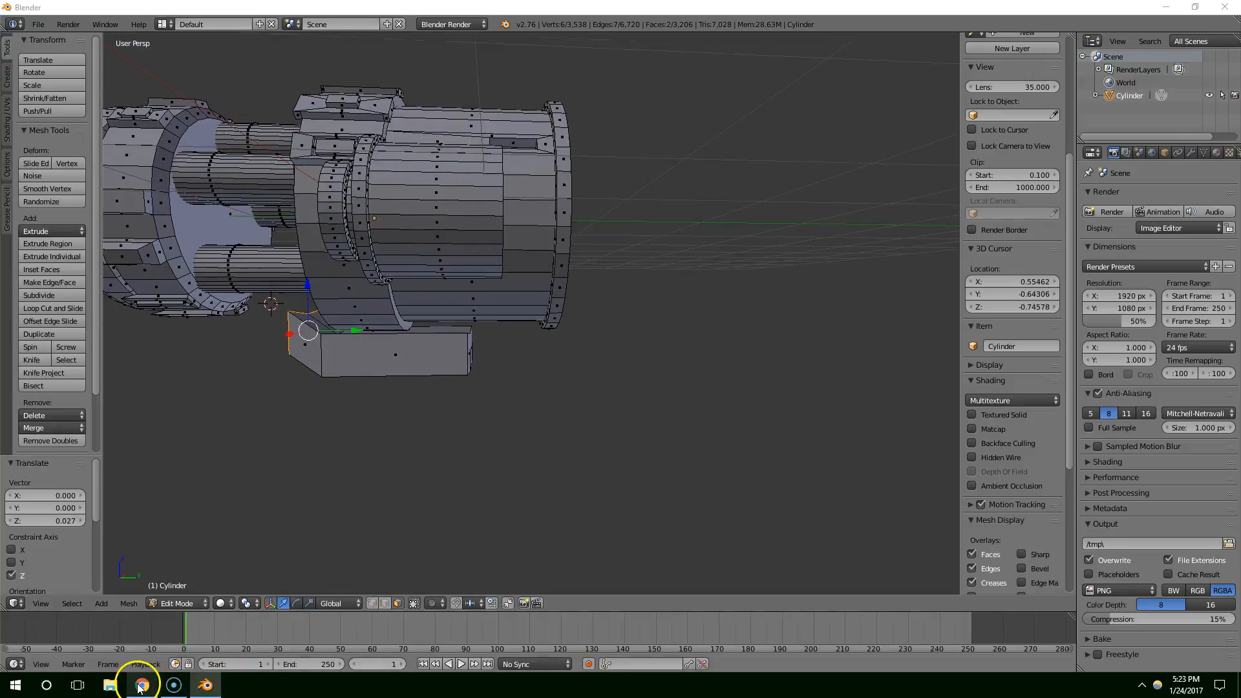
left_click(140, 686)
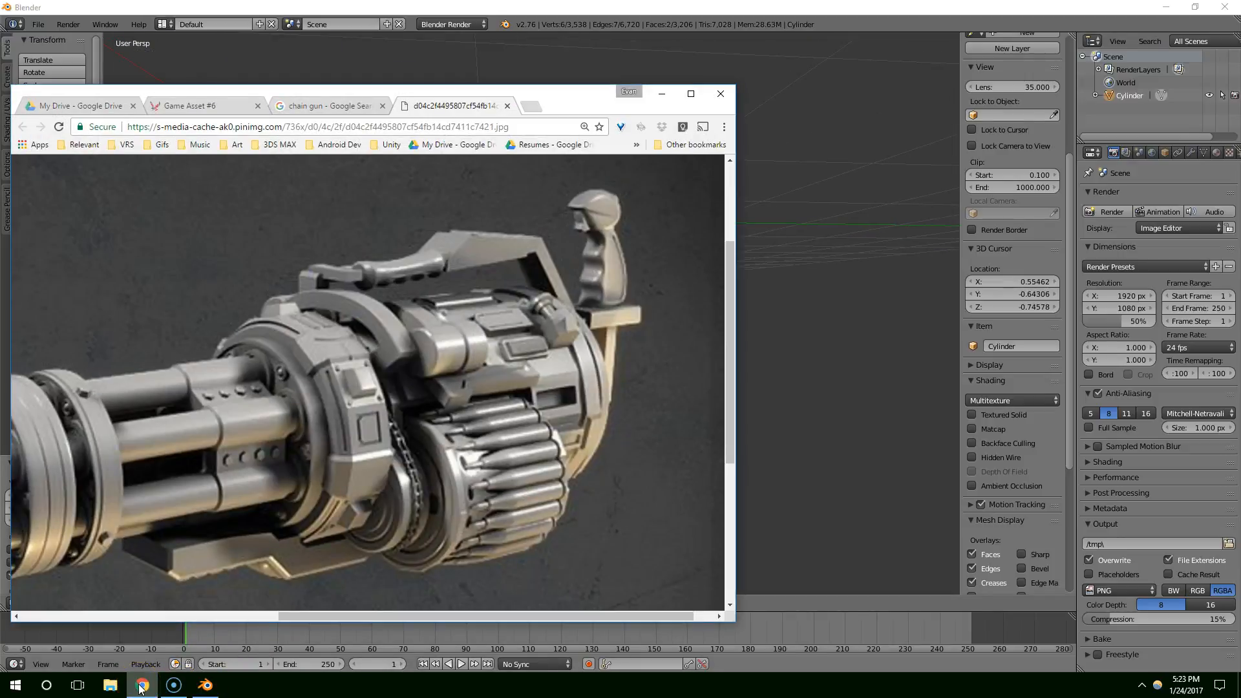
left_click(140, 689)
middle_click_drag(283, 482, 303, 484)
left_click_drag(308, 295, 310, 286)
left_click_drag(351, 330, 359, 332)
middle_click_drag(360, 332, 430, 368)
key("e")
left_click(290, 335)
Select the whole linked block, shift it slightly along Z and about 0.045 along Y, and compare it with the reference image.
key("ctrl+l")
left_click_drag(355, 314, 353, 312)
left_click_drag(397, 346, 403, 345)
middle_click_drag(403, 345, 446, 381)
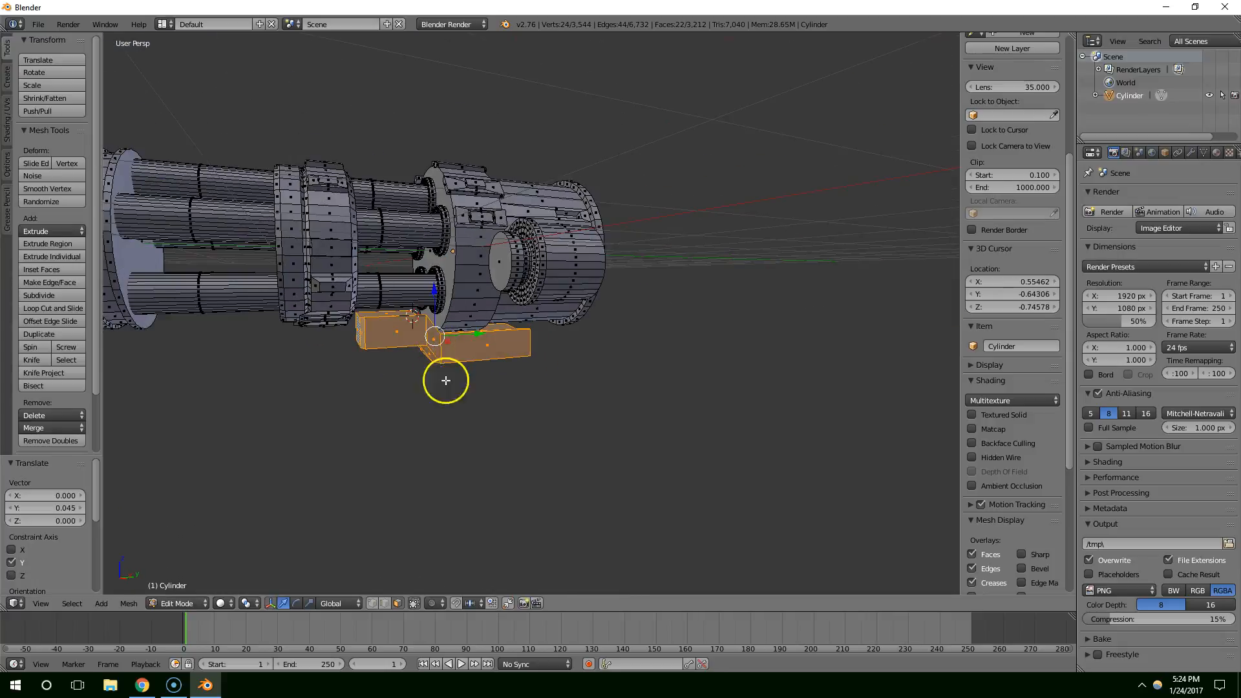
left_click(142, 686)
left_click(142, 689)
middle_click_drag(457, 427, 407, 424)
key("Tab")
mouse_move(525, 339)
middle_mouse_down()
mouse_move(496, 332)
mouse_move(443, 352)
mouse_move(515, 355)
mouse_move(488, 358)
mouse_move(563, 338)
mouse_move(514, 311)
mouse_move(556, 313)
mouse_move(346, 319)
mouse_move(517, 335)
mouse_move(420, 332)
middle_mouse_up()
key("Tab")
Extrude the block's rear faces outward, and add a second extrusion about 0.201 upward along Z.
scroll(490, 334, "up", 2)
right_click(432, 355)
key("e")
left_click(516, 349)
key("e")
key("z")
left_click(521, 339)
scroll(349, 320, "up", 2)
In wireframe view, select the block's front section with its adjoining faces and move it about 0.243 along negative Y.
key("z")
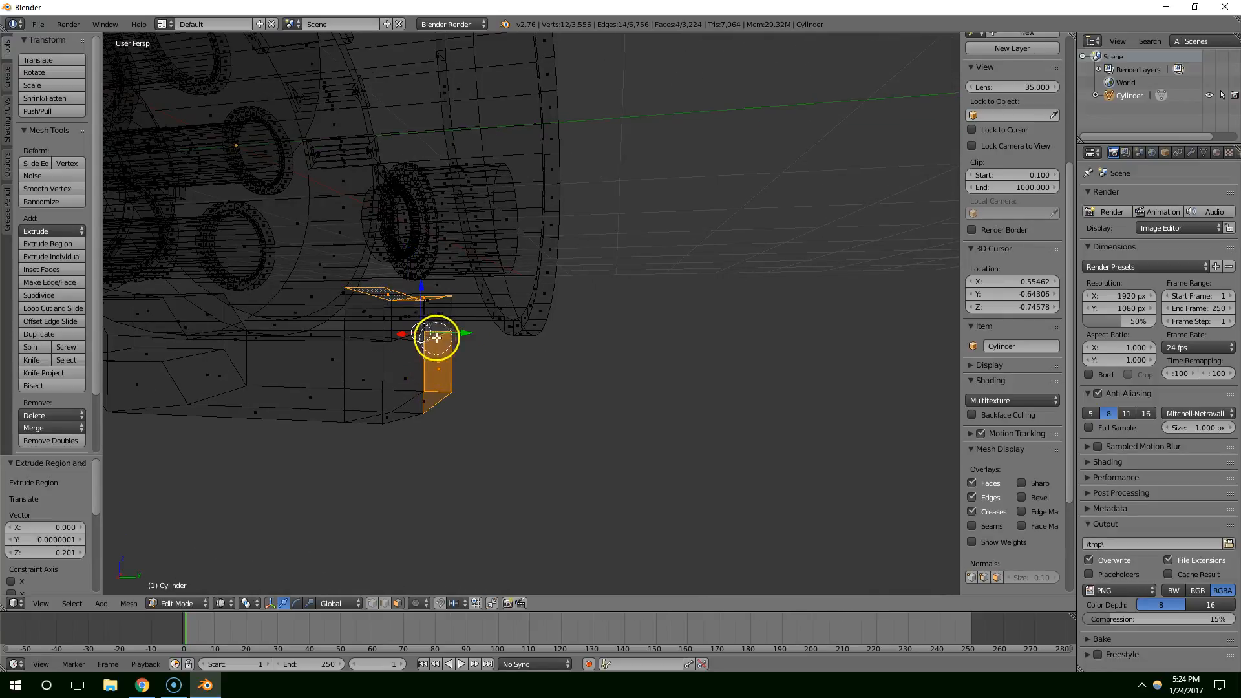
middle_click_drag(486, 389, 494, 365)
right_click(410, 370)
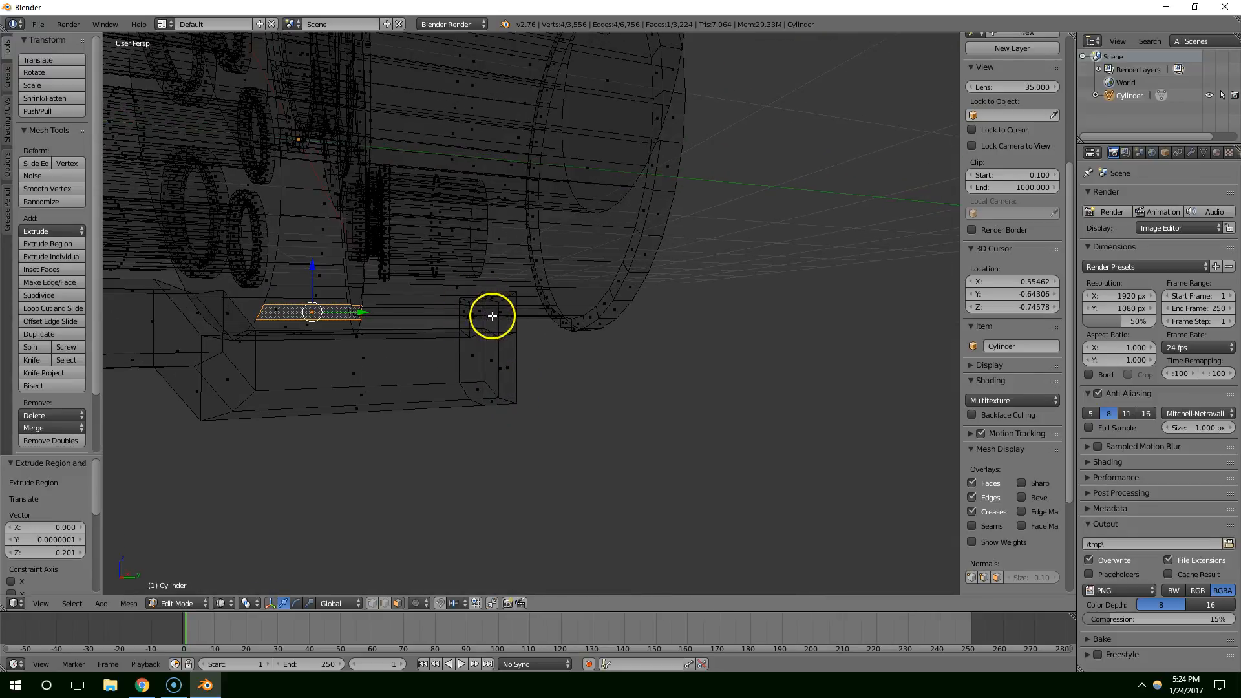
middle_click_drag(338, 316, 442, 367)
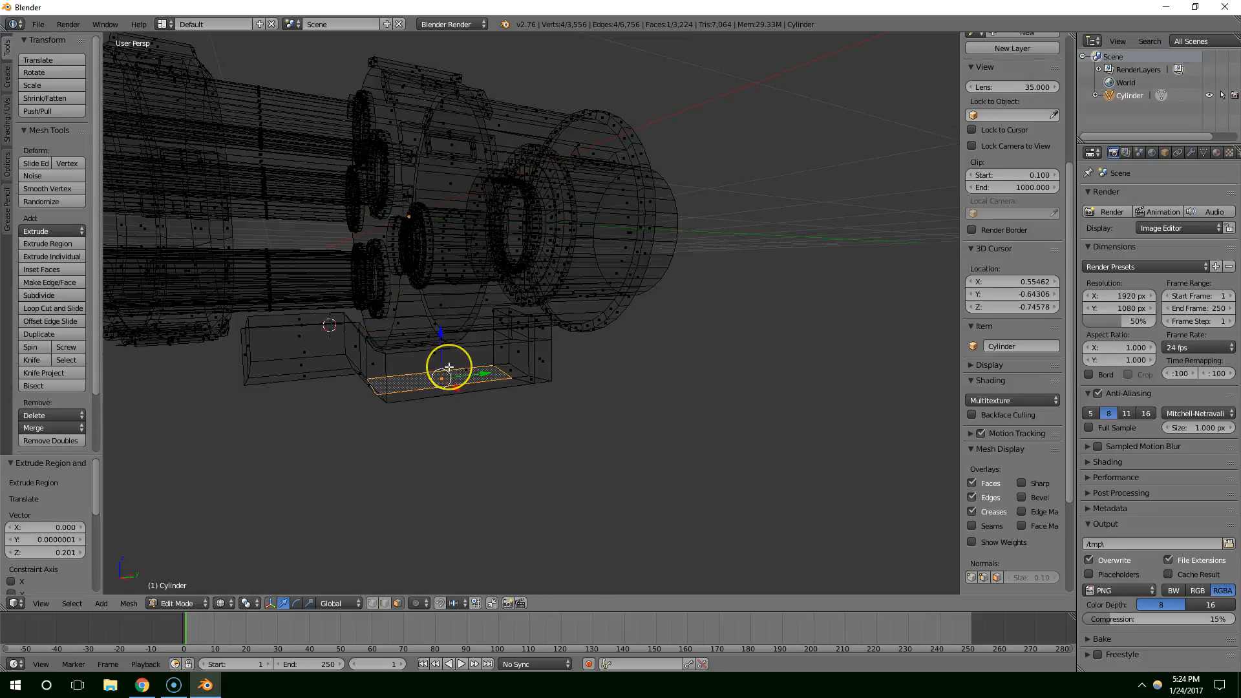
key("ctrl+l")
mouse_move(474, 346)
left_mouse_down()
mouse_move(446, 347)
mouse_move(457, 347)
left_mouse_up()
middle_click_drag(457, 346, 364, 337)
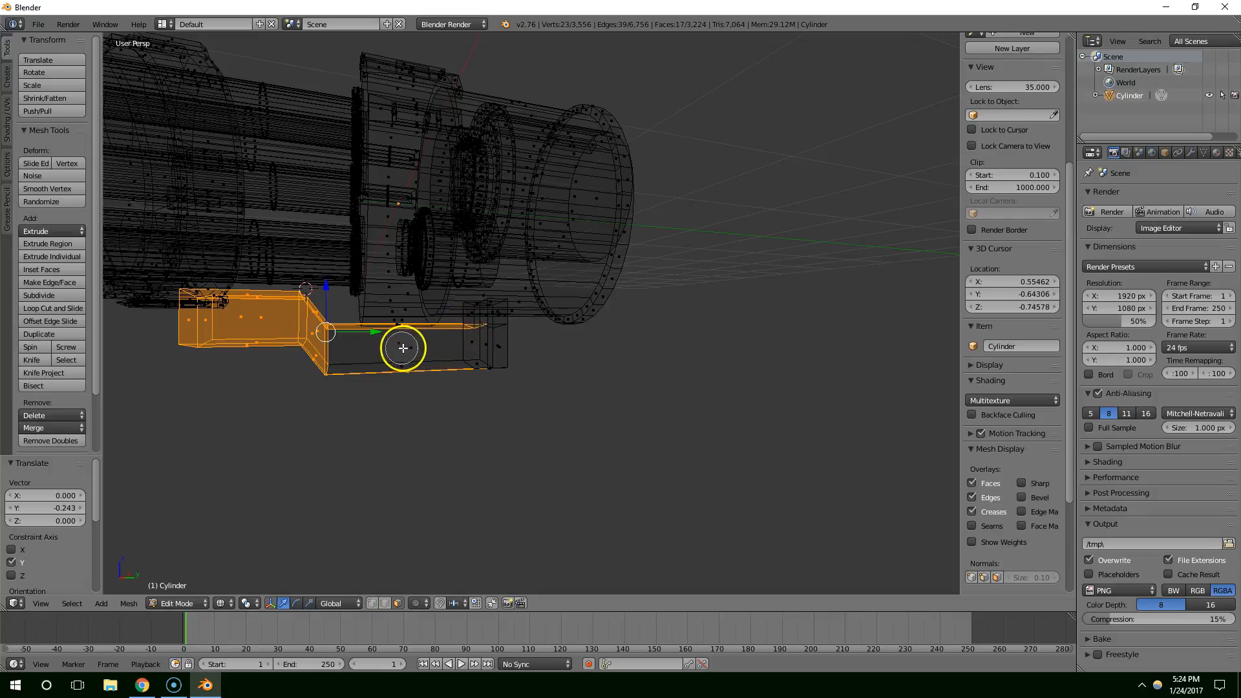
Adjust which lower-block faces are selected in wireframe, return to solid shading, and shift the selection along Y.
mouse_move(458, 397)
middle_mouse_down()
mouse_move(510, 415)
mouse_move(477, 318)
mouse_move(408, 323)
mouse_move(441, 330)
mouse_move(408, 388)
middle_mouse_up()
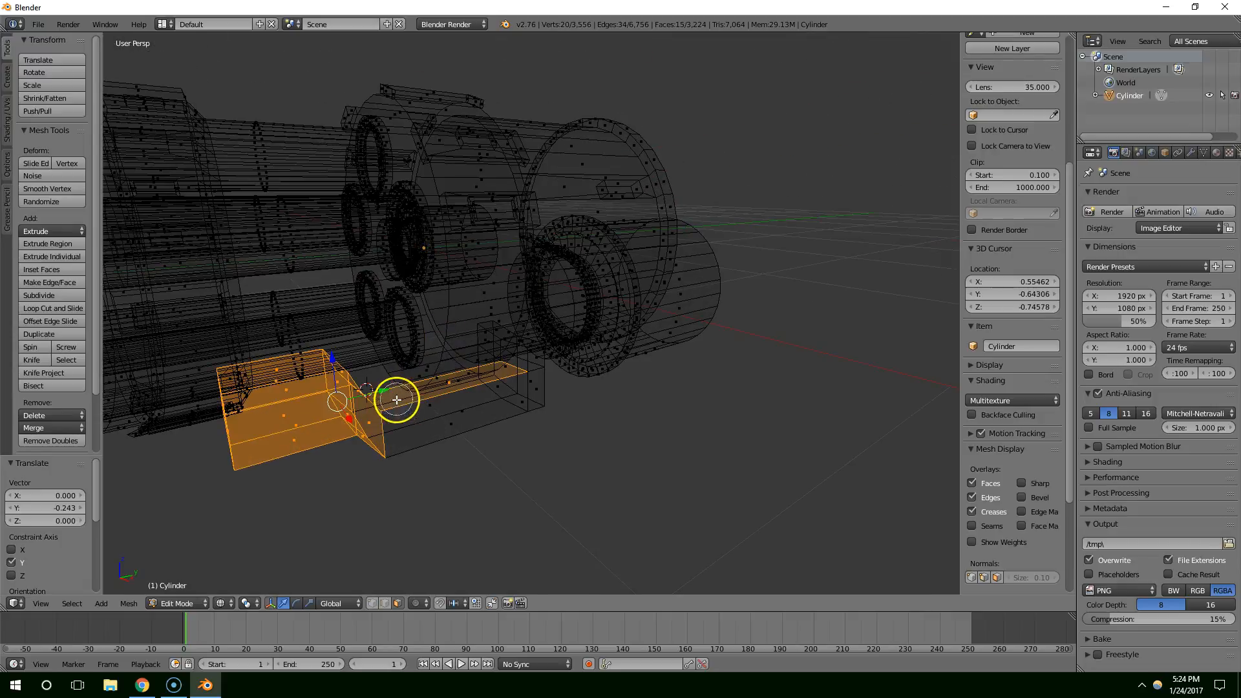
middle_click_drag(482, 417, 474, 347)
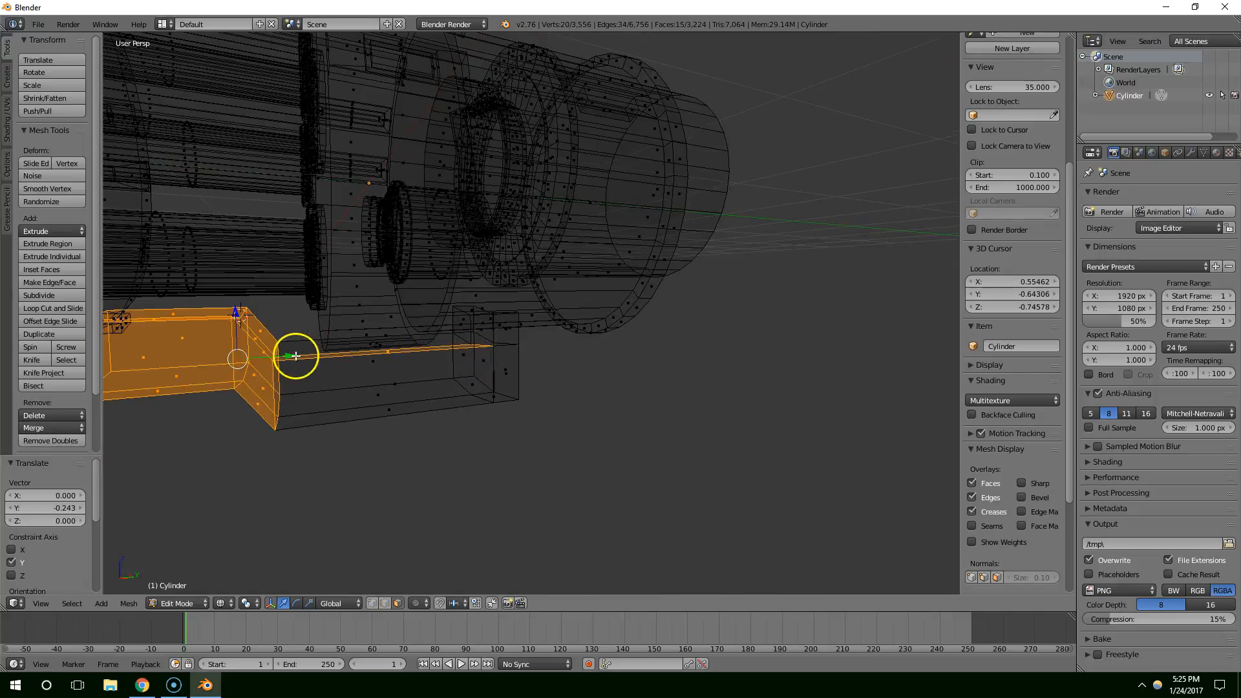
middle_click_drag(304, 358, 391, 413)
left_click(390, 413, "shift")
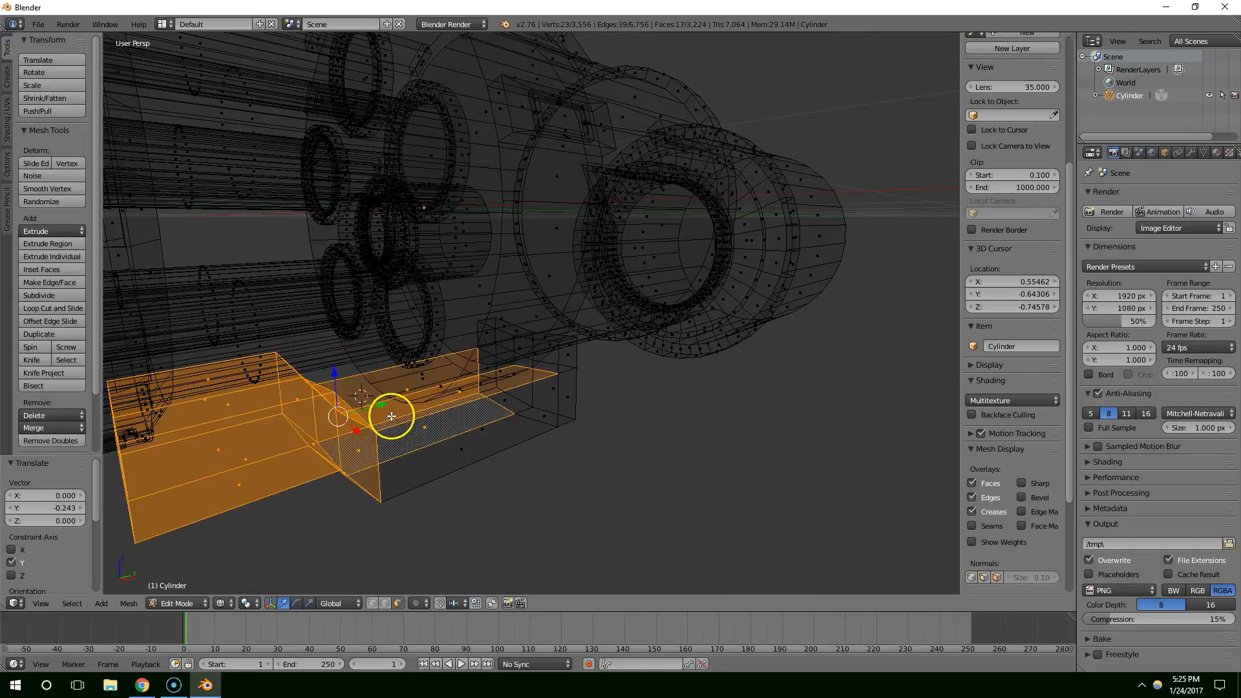
right_click(385, 412, "shift")
right_click(401, 444, "shift")
right_click(379, 404, "shift")
right_click(362, 388, "shift")
right_click(385, 407, "shift")
right_click(386, 408, "shift")
key("x")
key("z")
mouse_move(494, 392)
middle_mouse_down()
mouse_move(526, 385)
mouse_move(417, 385)
middle_mouse_up()
scroll(415, 386, "down", 3)
left_click_drag(386, 344, 410, 344)
Review the block against the whole gun in object mode, and select all of its linked geometry in edit mode.
key("Tab")
scroll(481, 367, "down", 2)
middle_click_drag(497, 371, 555, 377)
scroll(549, 389, "down", 2)
key("Tab")
key("ctrl+l")
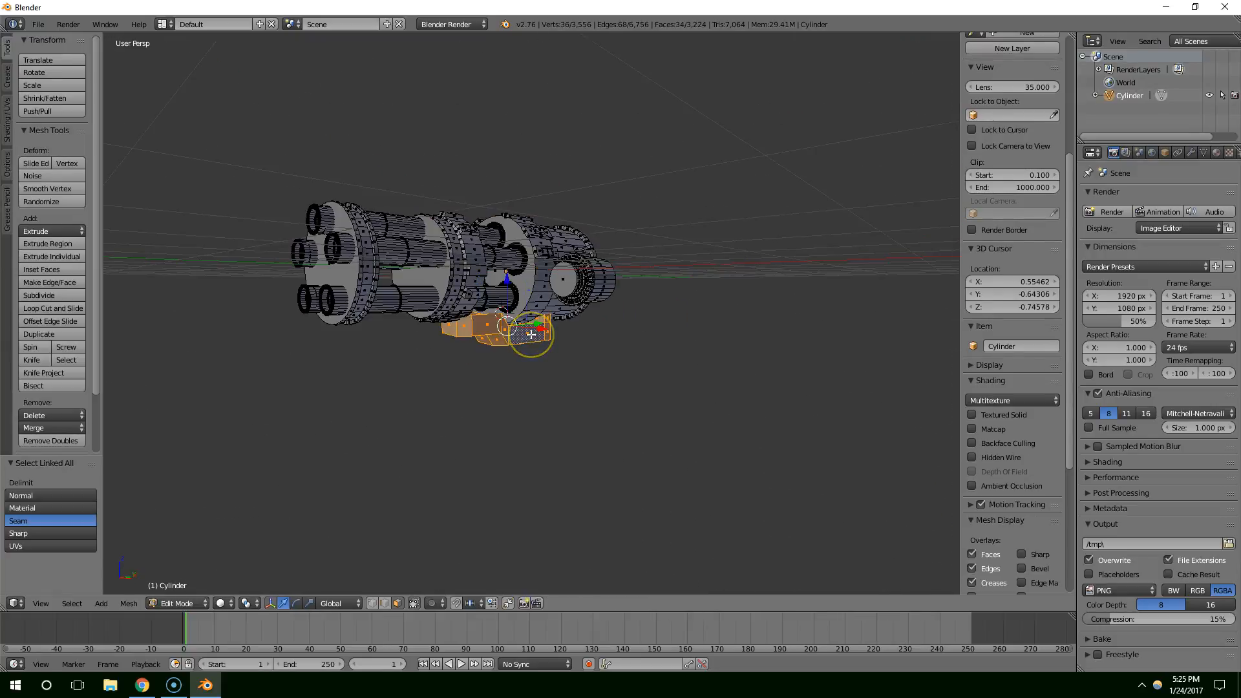
key("g")
key("x")
left_click(634, 396)
Widen the linked block beneath the housing by scaling it along the X axis only.
middle_click_drag(634, 396, 622, 414)
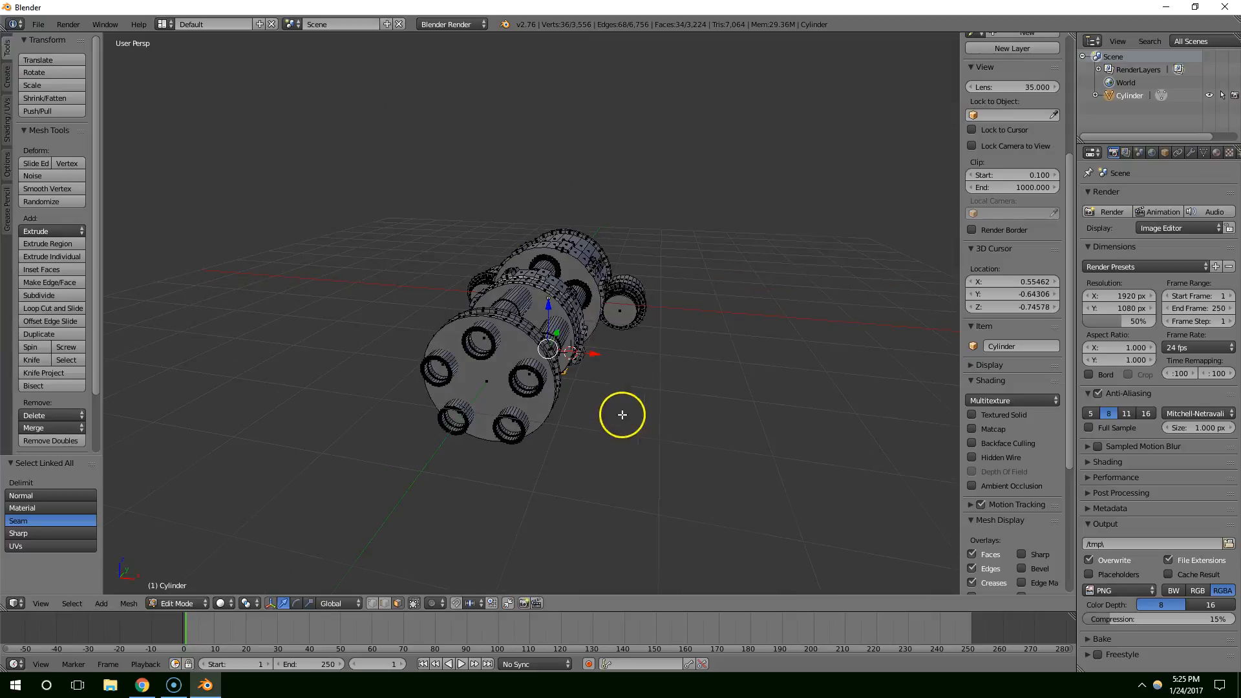
middle_click_drag(541, 439, 558, 318)
scroll(501, 360, "up", 4)
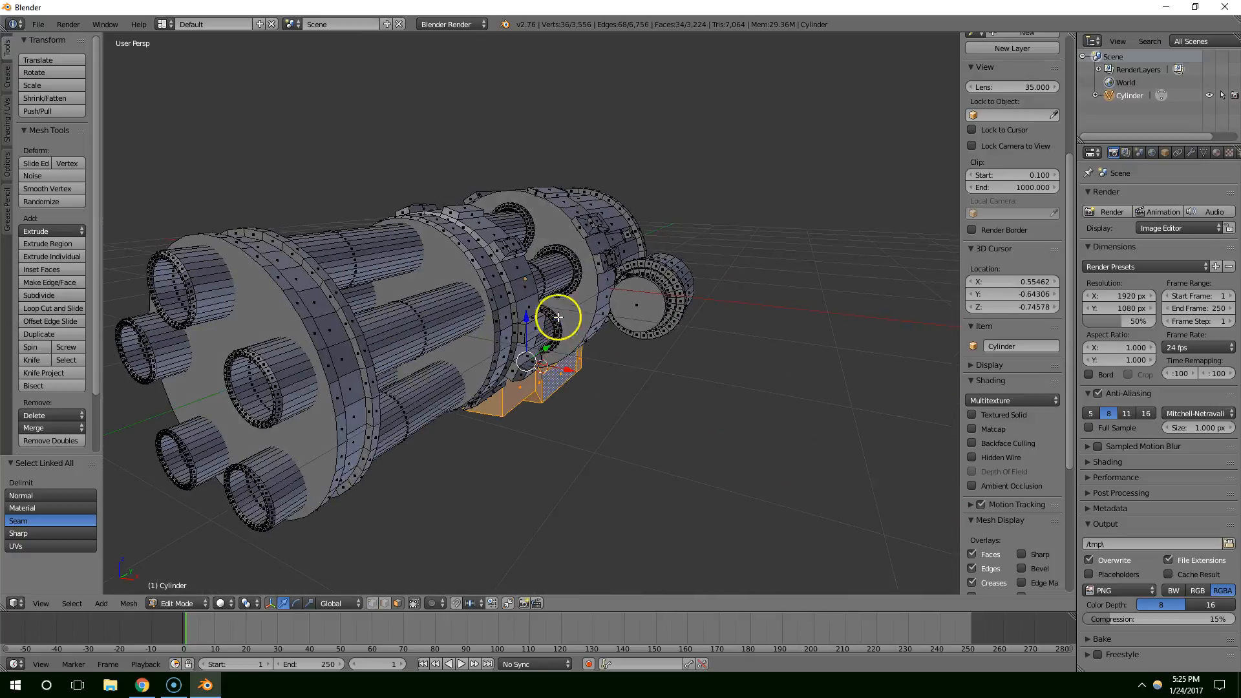
middle_click_drag(404, 421, 433, 393)
mouse_move(116, 574)
middle_mouse_down()
mouse_move(158, 574)
mouse_move(91, 540)
mouse_move(135, 571)
middle_mouse_up()
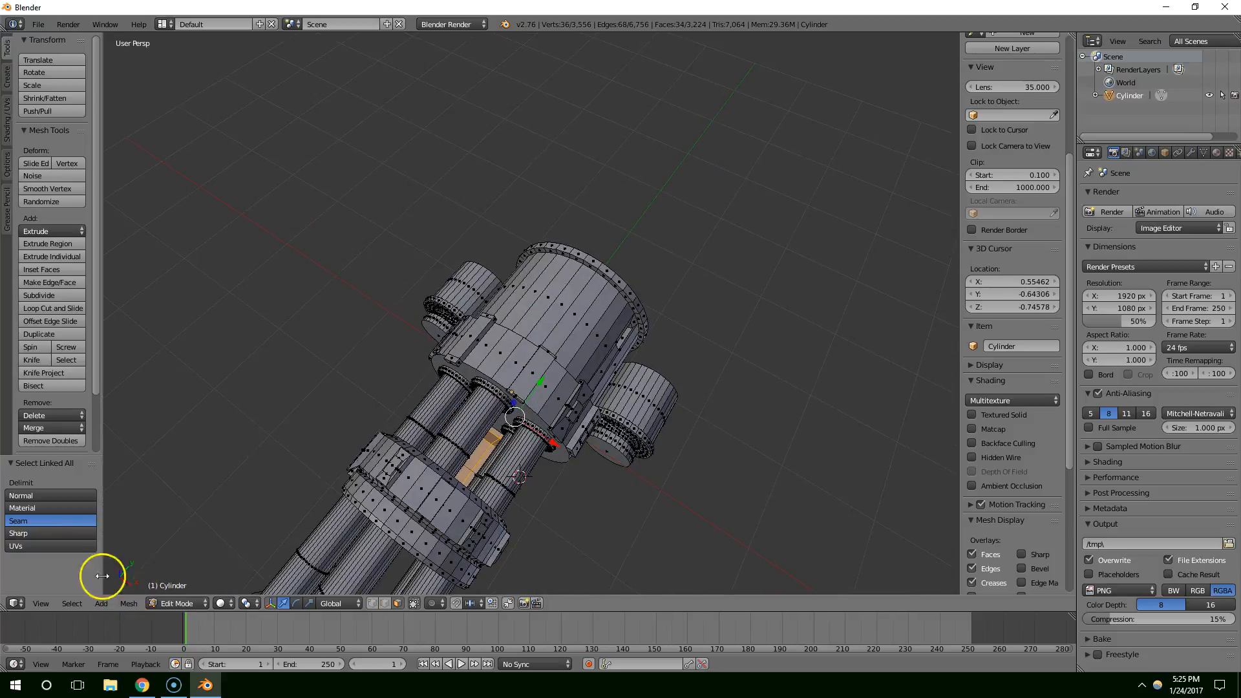
middle_click_drag(261, 519, 564, 383)
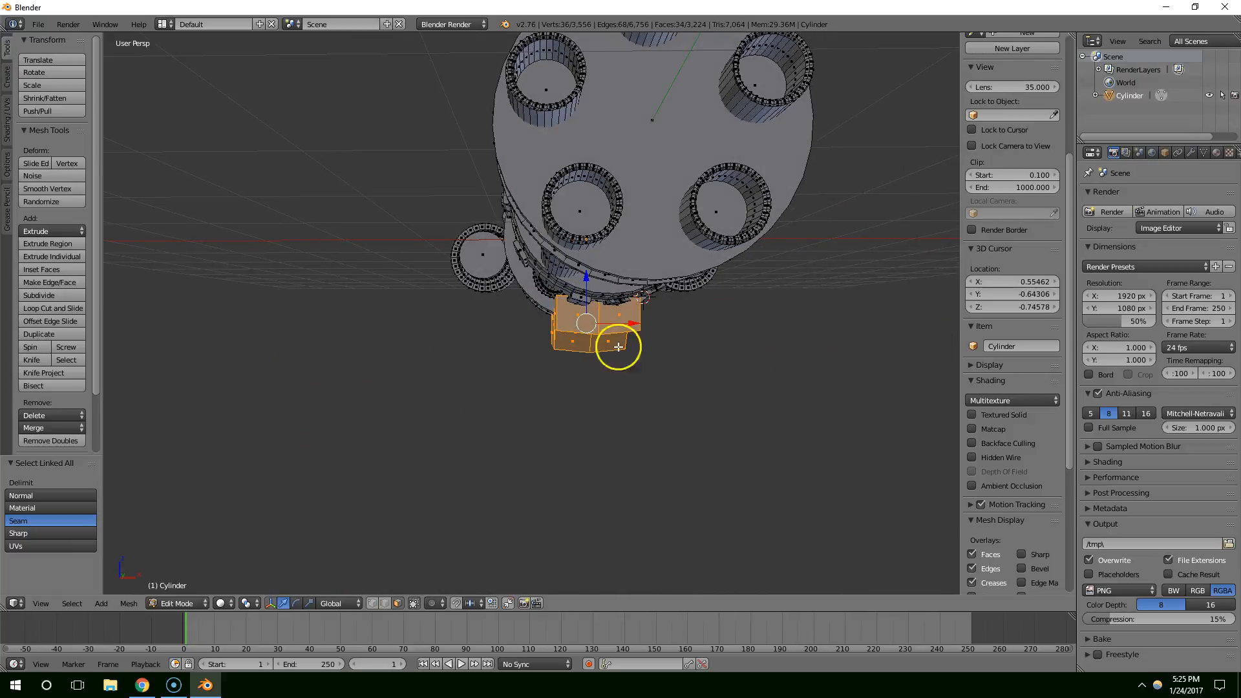
middle_click_drag(683, 381, 460, 440)
middle_click_drag(140, 579, 529, 480)
key("s")
key("x")
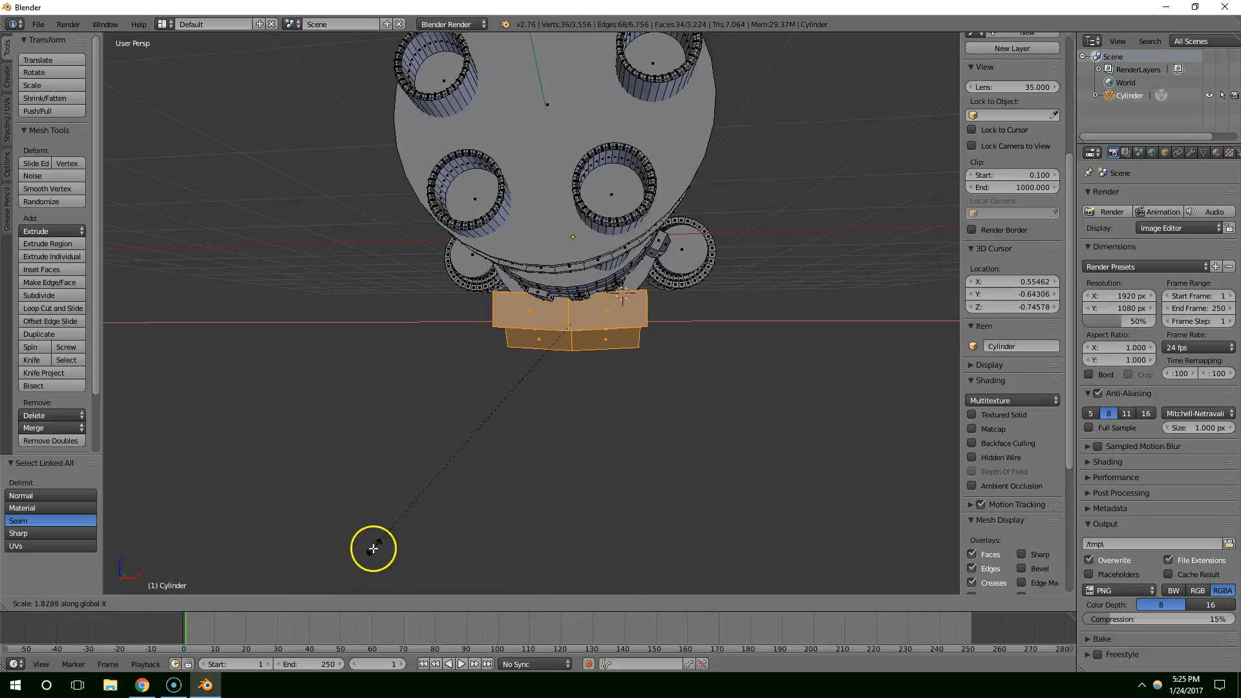
left_click(386, 528)
Extrude the circular rear face of the main housing backward to lengthen the gun body.
middle_click_drag(386, 528, 437, 450)
key("Tab")
middle_click_drag(334, 462, 471, 413)
key("Tab")
right_click(554, 307)
key("e")
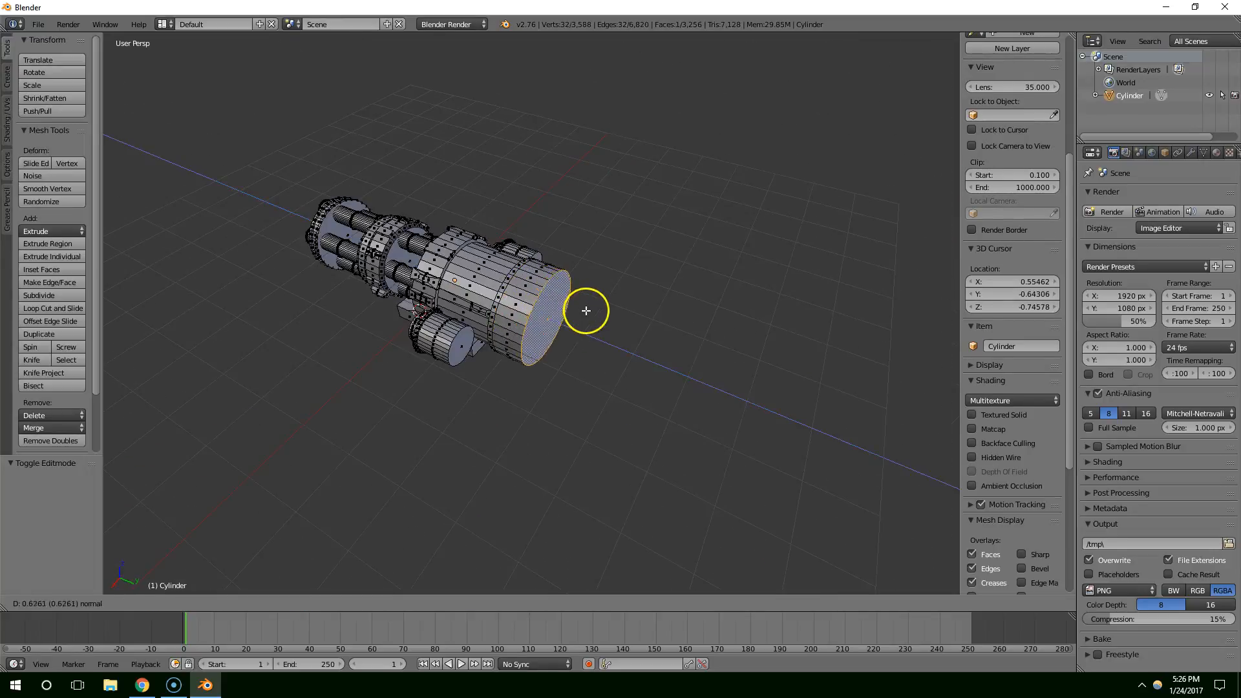
left_click(568, 308)
middle_click_drag(568, 308, 625, 322)
middle_click_drag(495, 301, 623, 307)
Try to scale up the partly selected ammo drum uniformly and shift it, and undo both changes.
key("ctrl+l")
key("s")
left_click(461, 320)
key("Tab")
key("Tab")
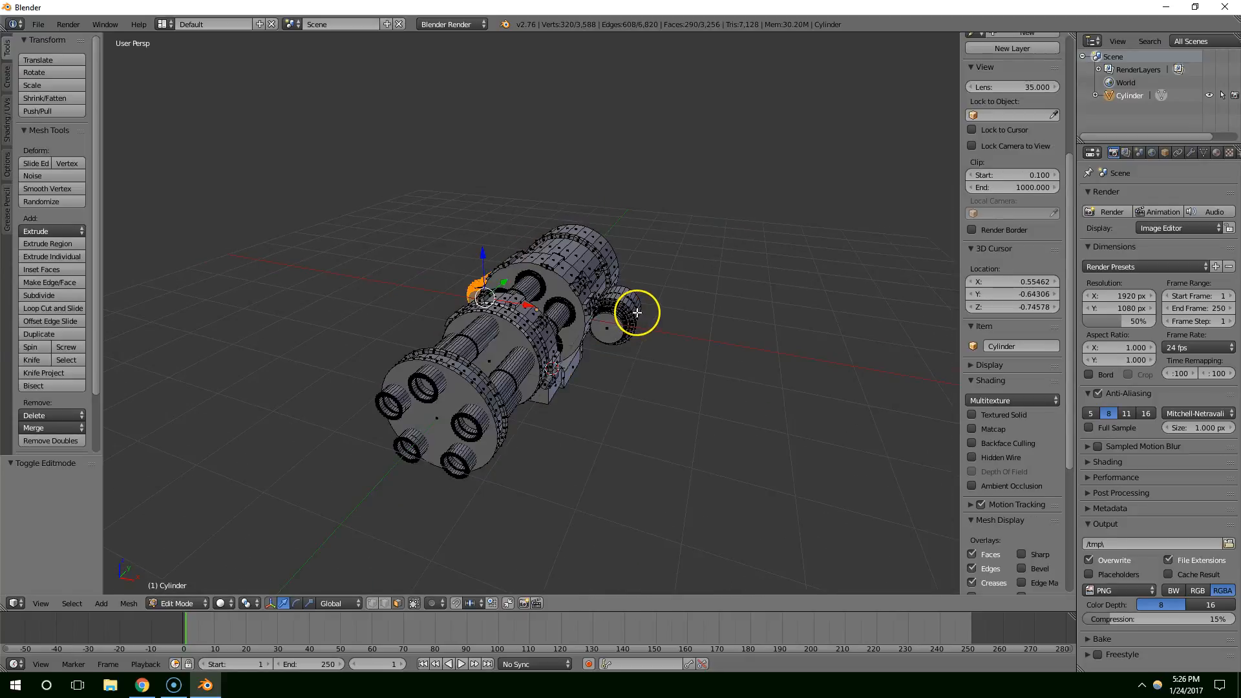
key("ctrl+l")
key("s")
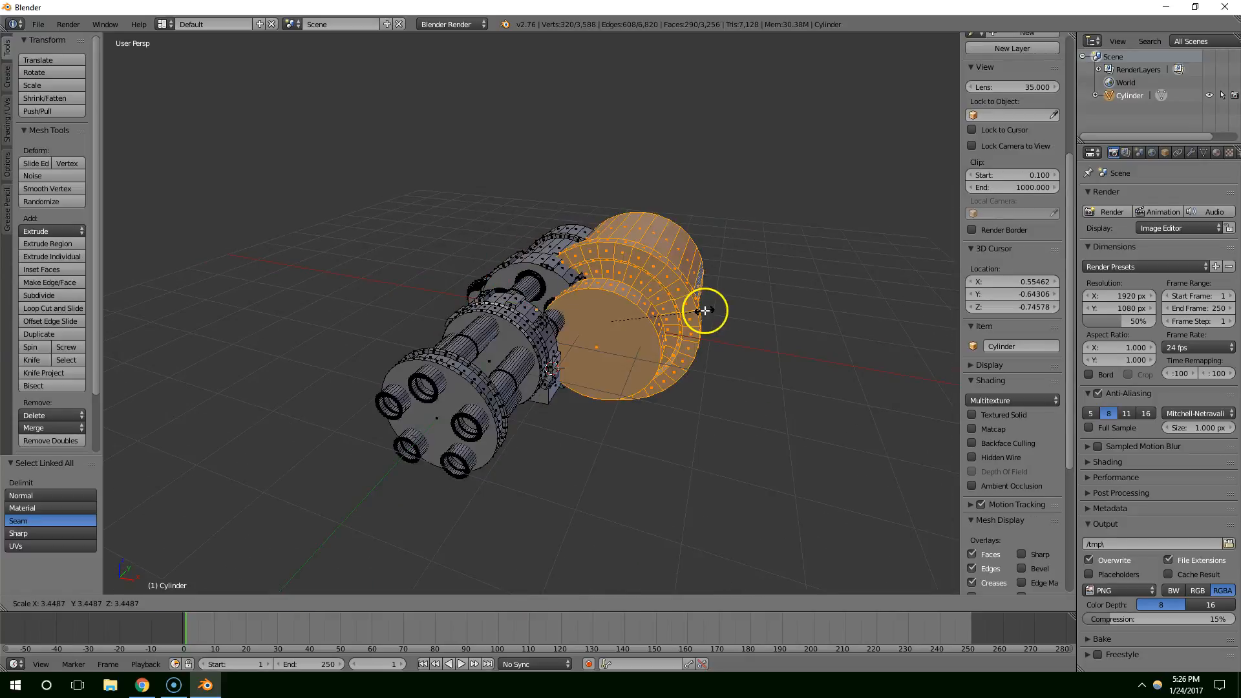
left_click(625, 304)
middle_click_drag(623, 304, 629, 384)
left_click_drag(660, 388, 679, 396)
middle_click_drag(679, 396, 634, 392)
key("ctrl+z")
key("ctrl+z")
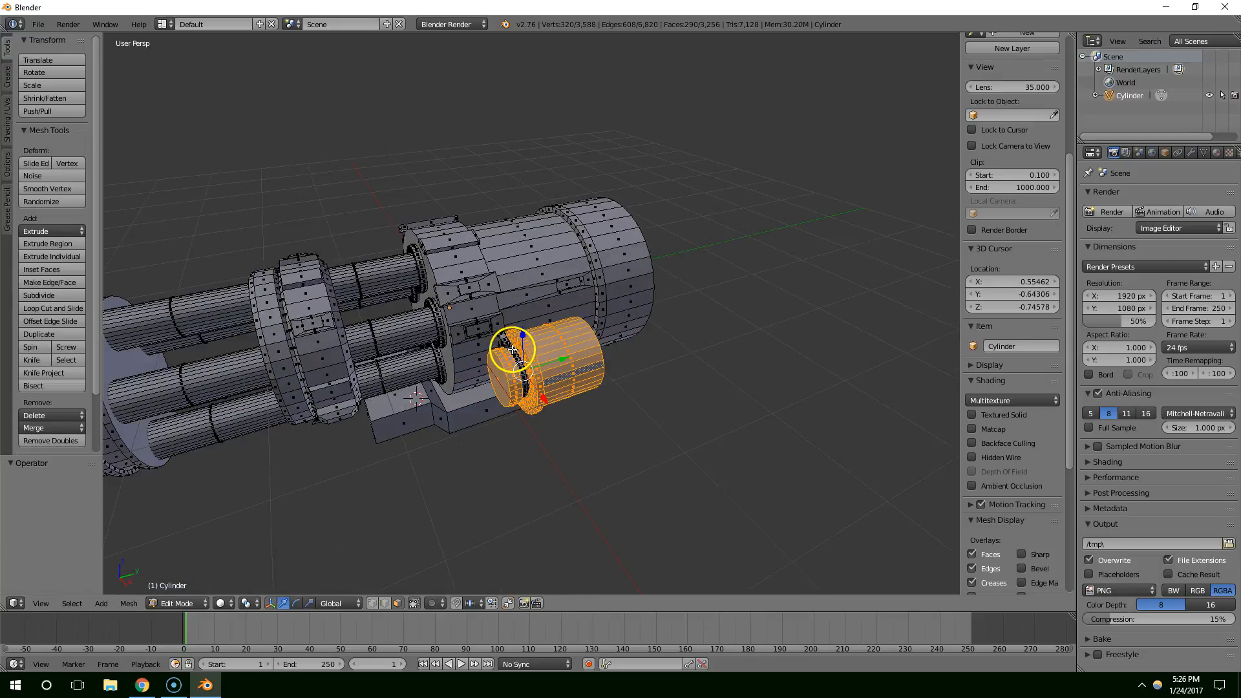
Select the complete ammo drum including its linked ring, enlarge it uniformly, and move it about 0.136 along Y.
right_click(513, 350)
key("ctrl+l")
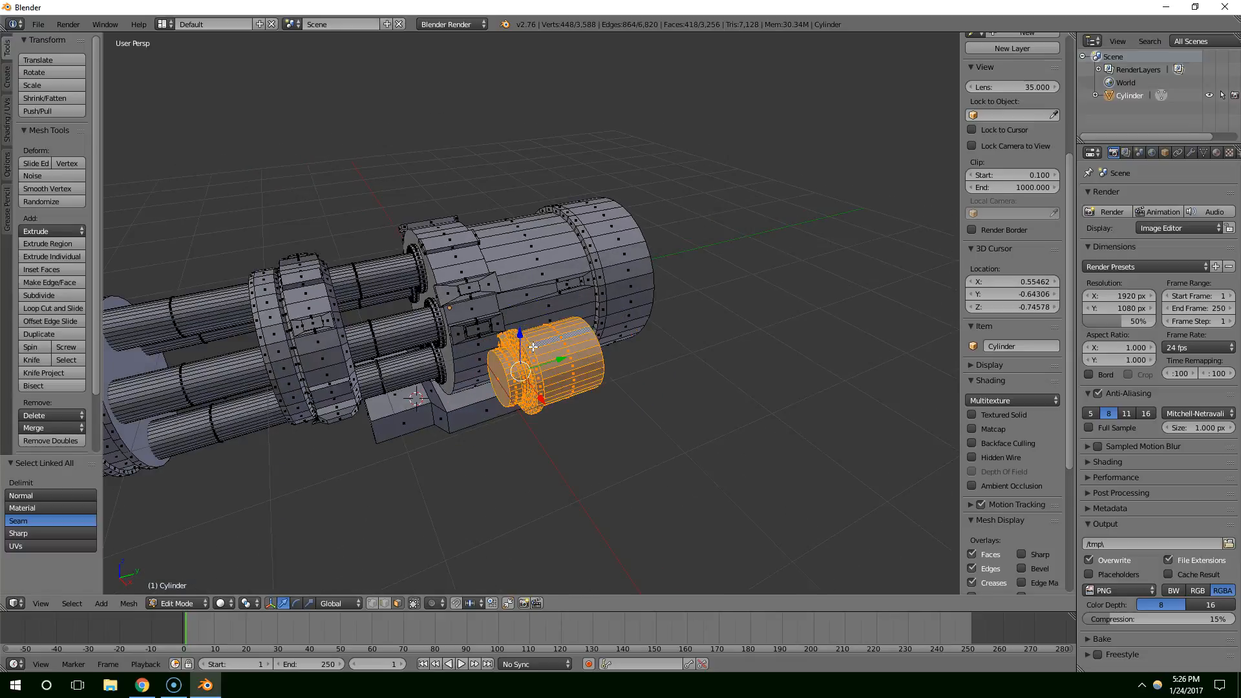
key("s")
left_click(549, 346)
left_click_drag(541, 399, 580, 367)
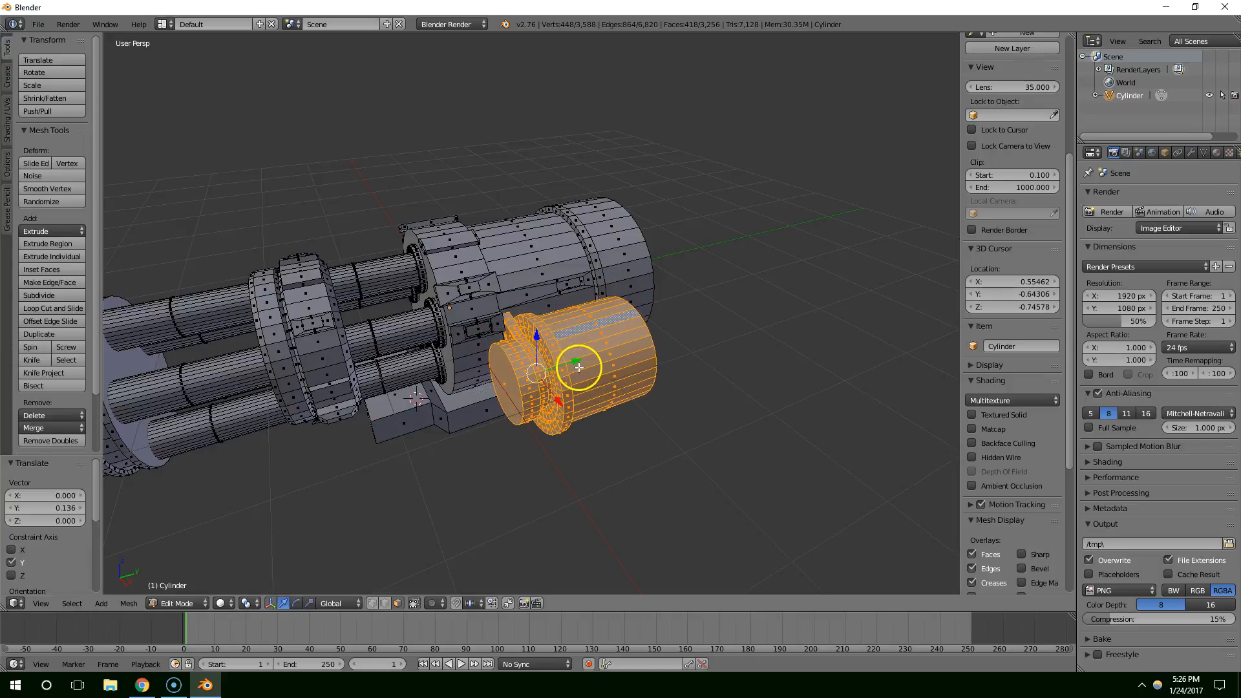
Fine-tune the enlarged drum's position along X beside the housing, and check the whole gun in object mode.
middle_click_drag(580, 367, 557, 385)
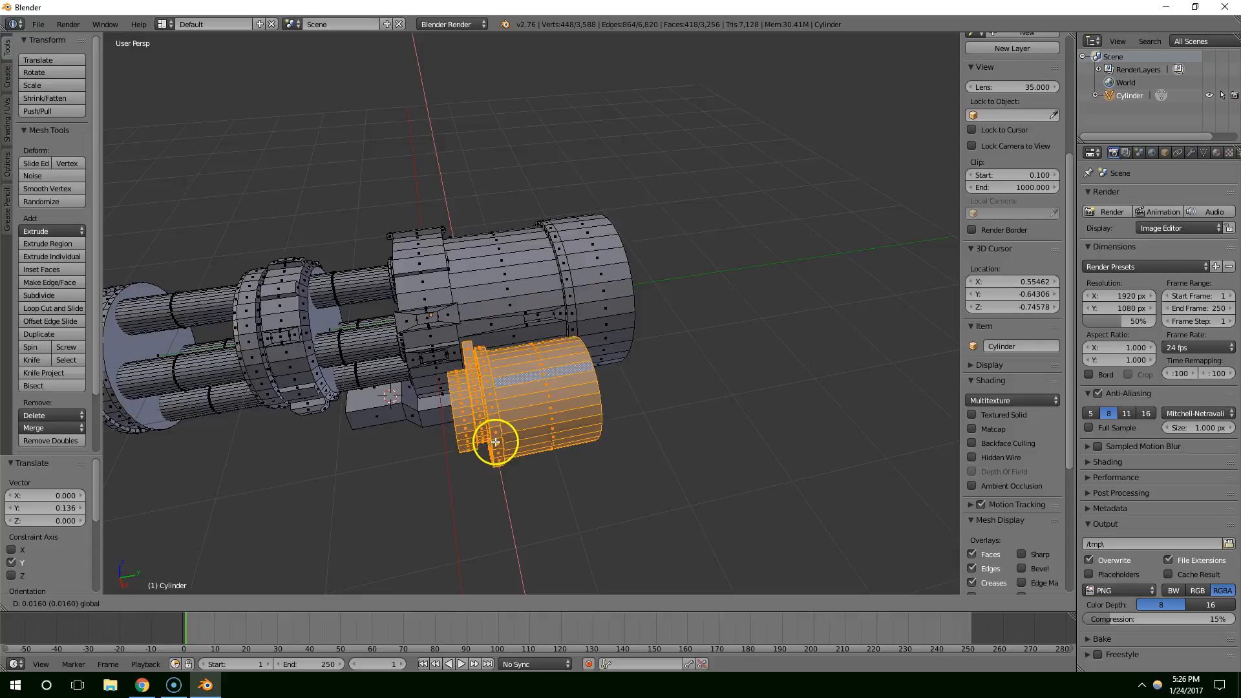
key("Tab")
middle_click_drag(499, 443, 560, 422)
key("ctrl+z")
key("ctrl+shift+z")
key("Tab")
left_click_drag(571, 484, 573, 478)
key("Tab")
middle_click_drag(545, 492, 269, 488)
middle_click_drag(650, 348, 681, 217)
middle_click_drag(685, 407, 832, 207)
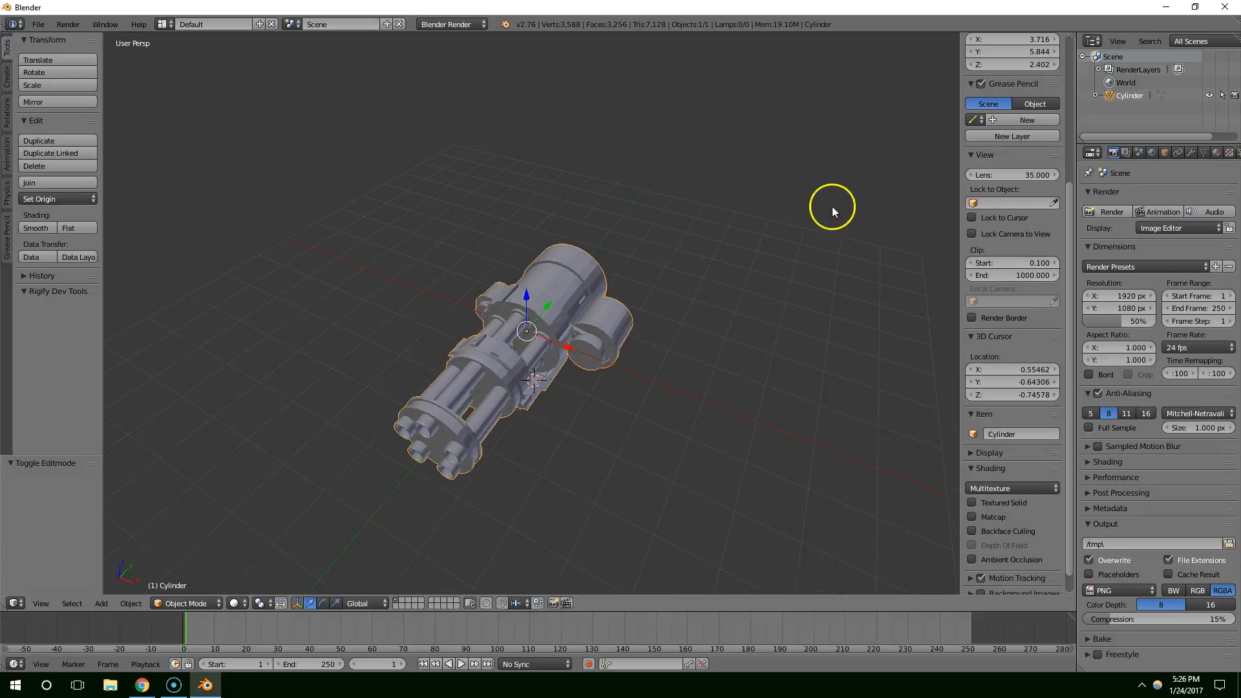
Set the grid floor lines to 0 in the viewport display settings.
key("n")
key("n")
left_click(988, 452)
scroll(987, 469, "down", 2)
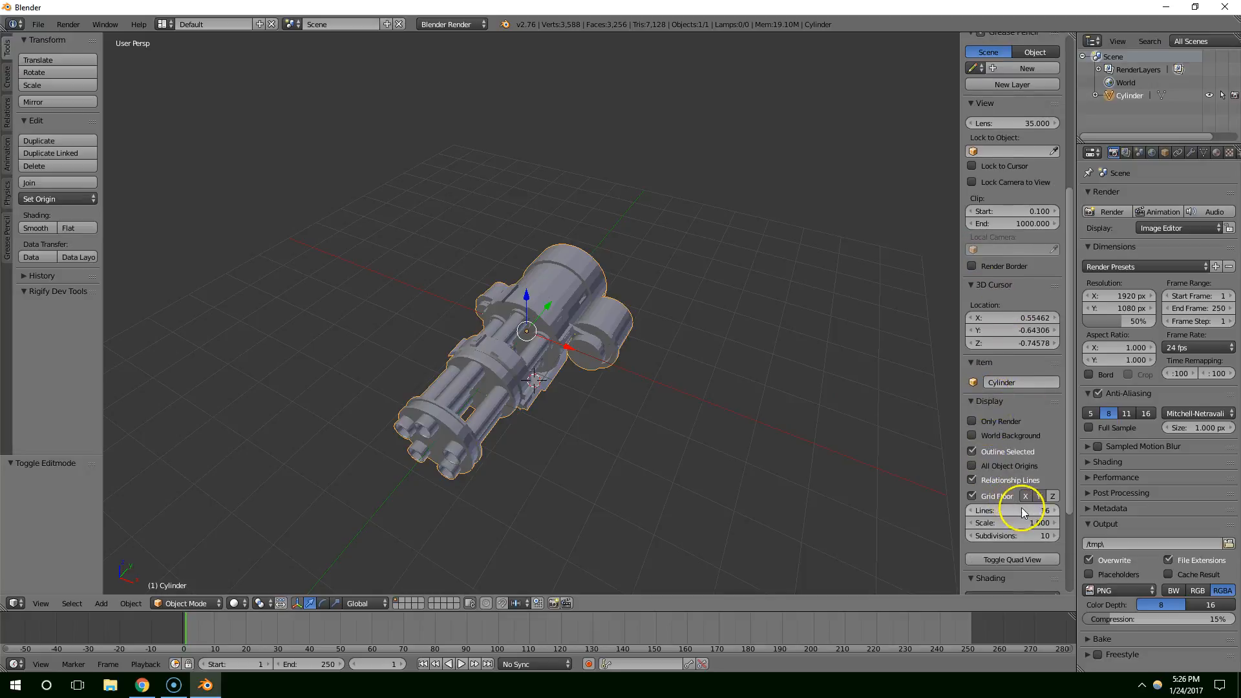
middle_click_drag(789, 371, 529, 402)
Check the small side cylinder in the reference image, and duplicate the enlarged drum's front circular face in place.
left_click(139, 687)
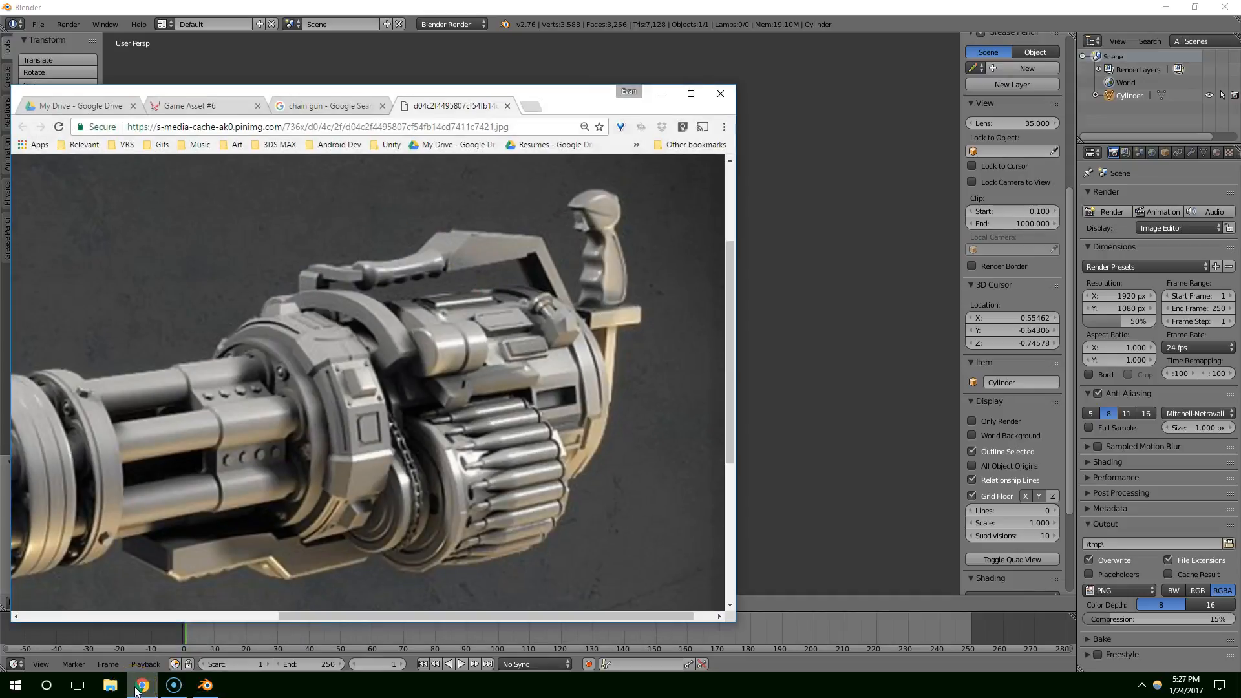
left_click(432, 321)
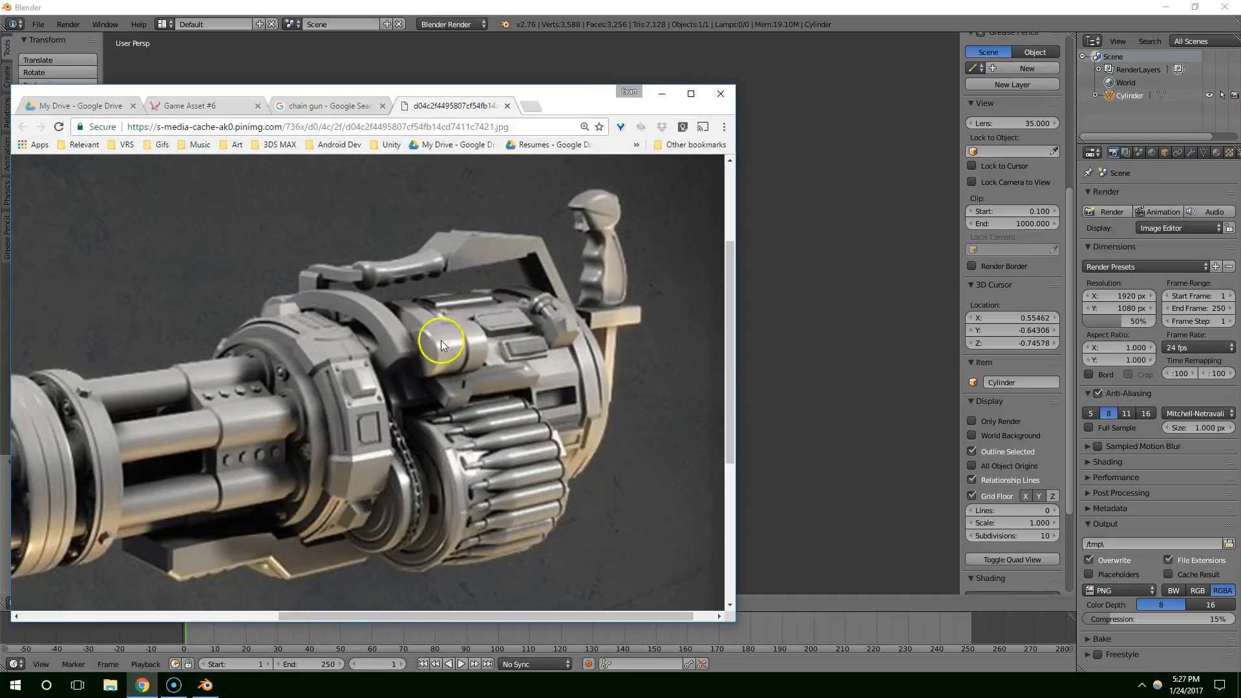
left_click(665, 100)
scroll(607, 285, "up", 4)
middle_click_drag(576, 330, 631, 378)
key("Tab")
middle_click_drag(556, 349, 588, 351)
right_click(611, 414)
key("shift+d")
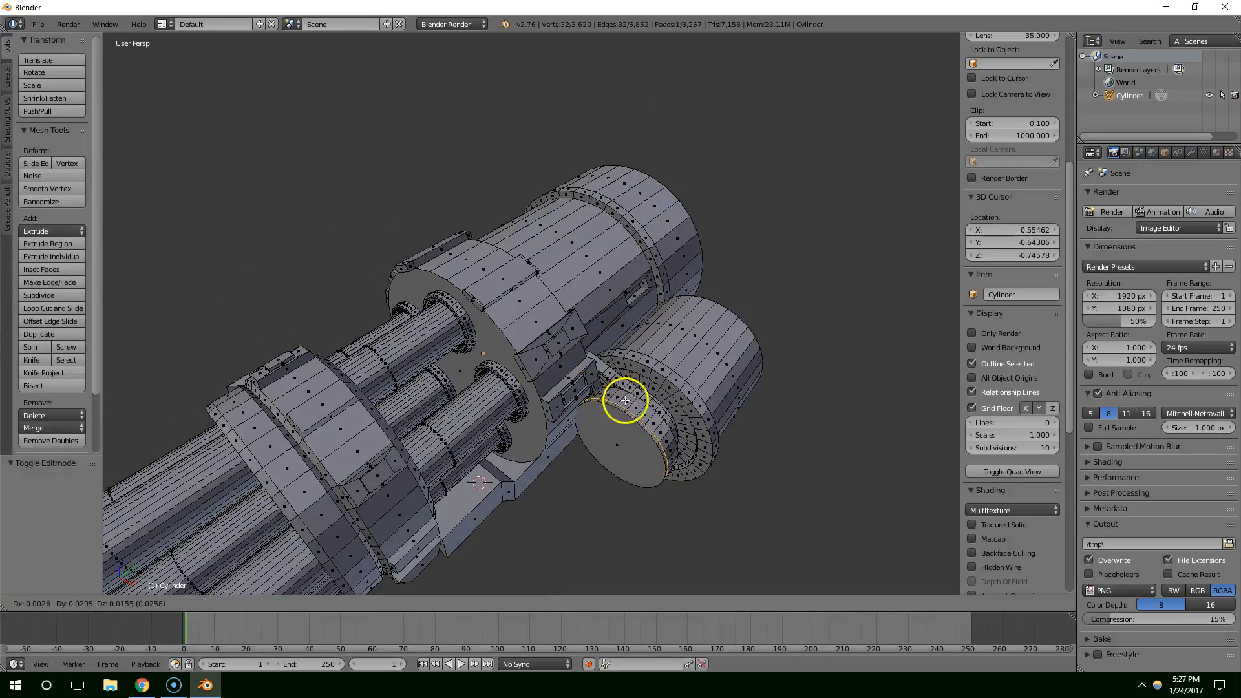
left_click(614, 417)
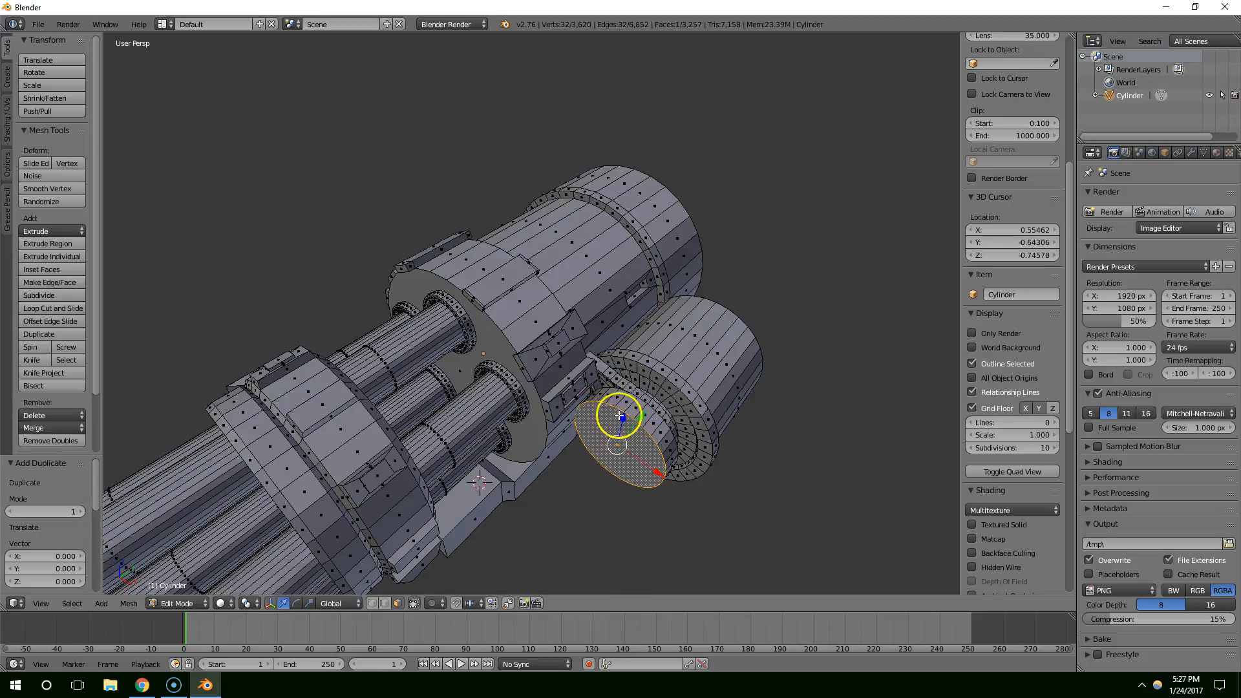
Raise the duplicated circular face above the drum along Z and scale it down uniformly.
middle_click_drag(625, 417, 681, 343)
key("g")
key("z")
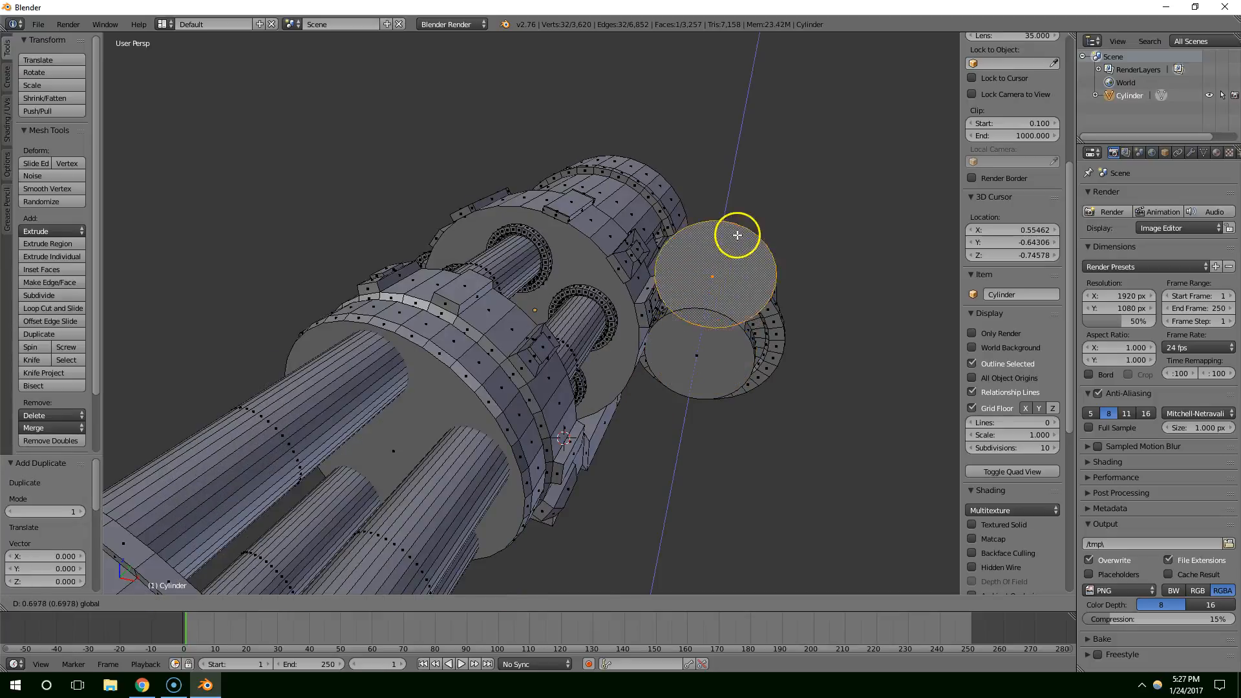
left_click(740, 226)
middle_click_drag(779, 297, 687, 424)
key("s")
left_click(739, 304)
Move the small circular face along X and Y onto the upper side of the housing.
key("g")
key("x")
left_click(566, 317)
key("g")
key("y")
left_click(612, 289)
Extrude the small circular face into a short cylinder on the housing, select its linked geometry, and review it in object mode.
key("e")
left_click(682, 253)
mouse_move(665, 366)
middle_mouse_down()
mouse_move(692, 349)
mouse_move(653, 362)
middle_mouse_up()
key("ctrl+l")
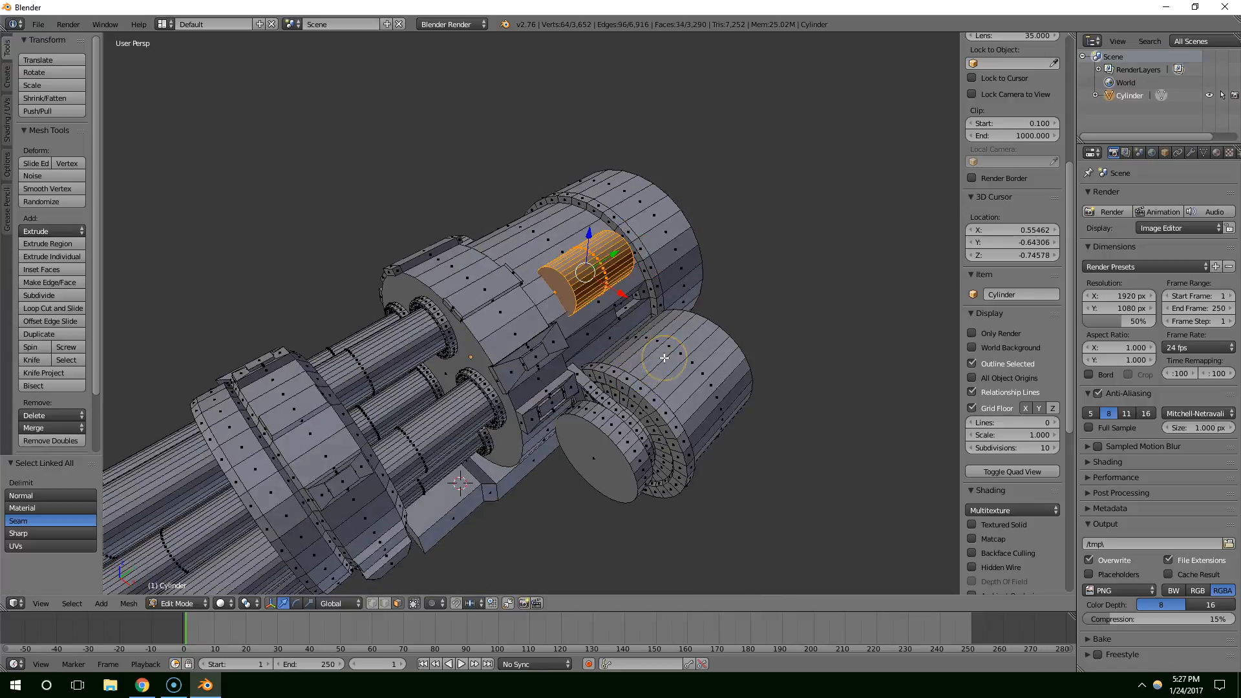
key("Tab")
mouse_move(664, 358)
middle_mouse_down()
mouse_move(716, 262)
mouse_move(757, 246)
mouse_move(681, 312)
mouse_move(709, 344)
mouse_move(657, 343)
middle_mouse_up()
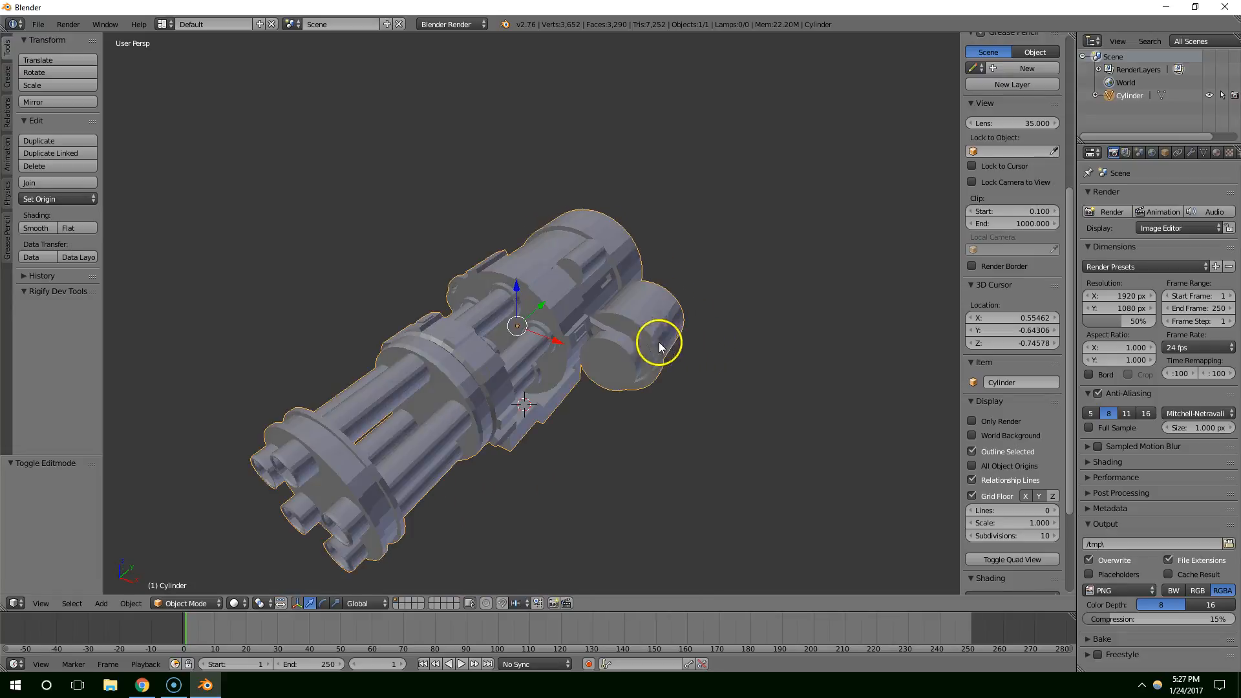
Check the housing blocks in the reference image, try extruding three alternating upper housing faces and scale them to 0.377 along Y.
left_click(142, 686)
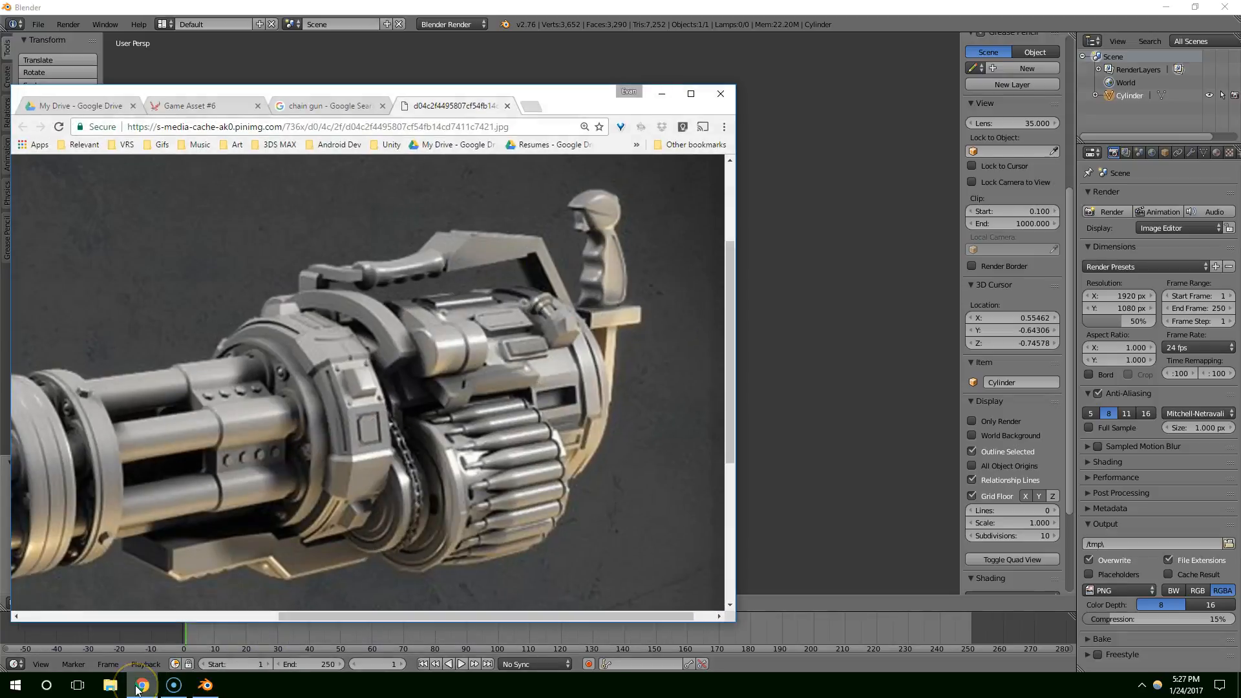
left_click(137, 690)
middle_click_drag(546, 388, 536, 289)
scroll(548, 370, "up", 3)
key("Tab")
right_click(546, 243)
middle_click_drag(545, 243, 656, 282)
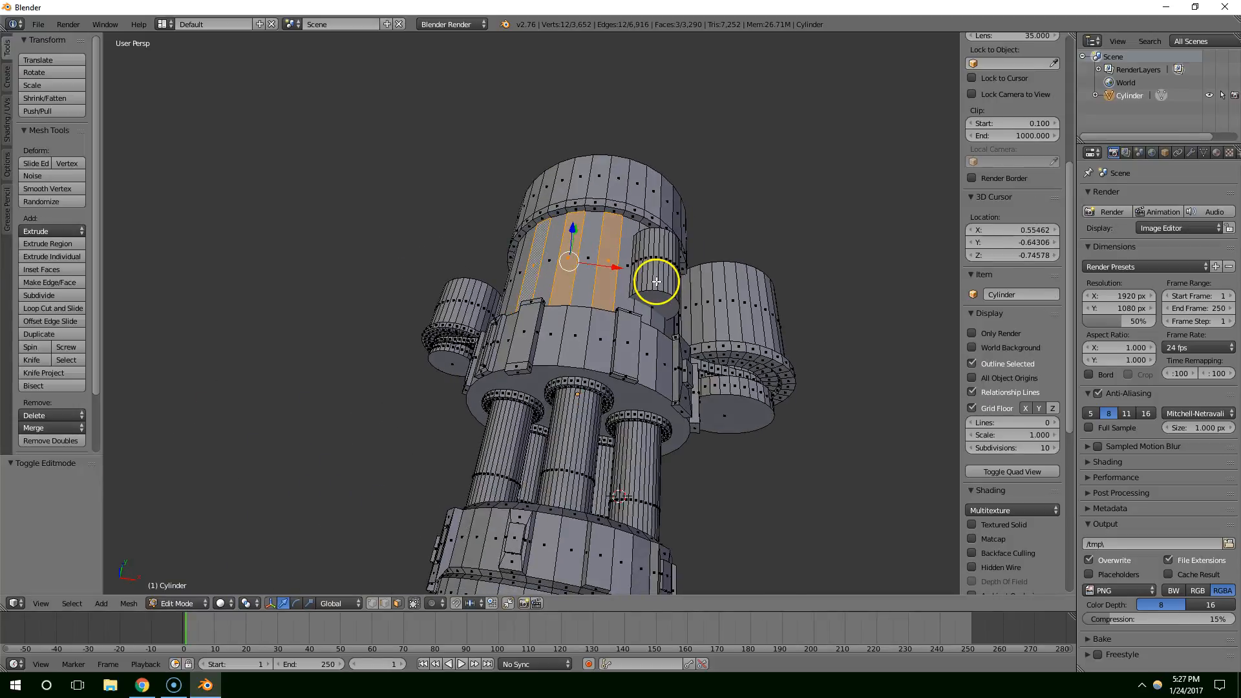
key("e")
left_click(657, 279)
key("s")
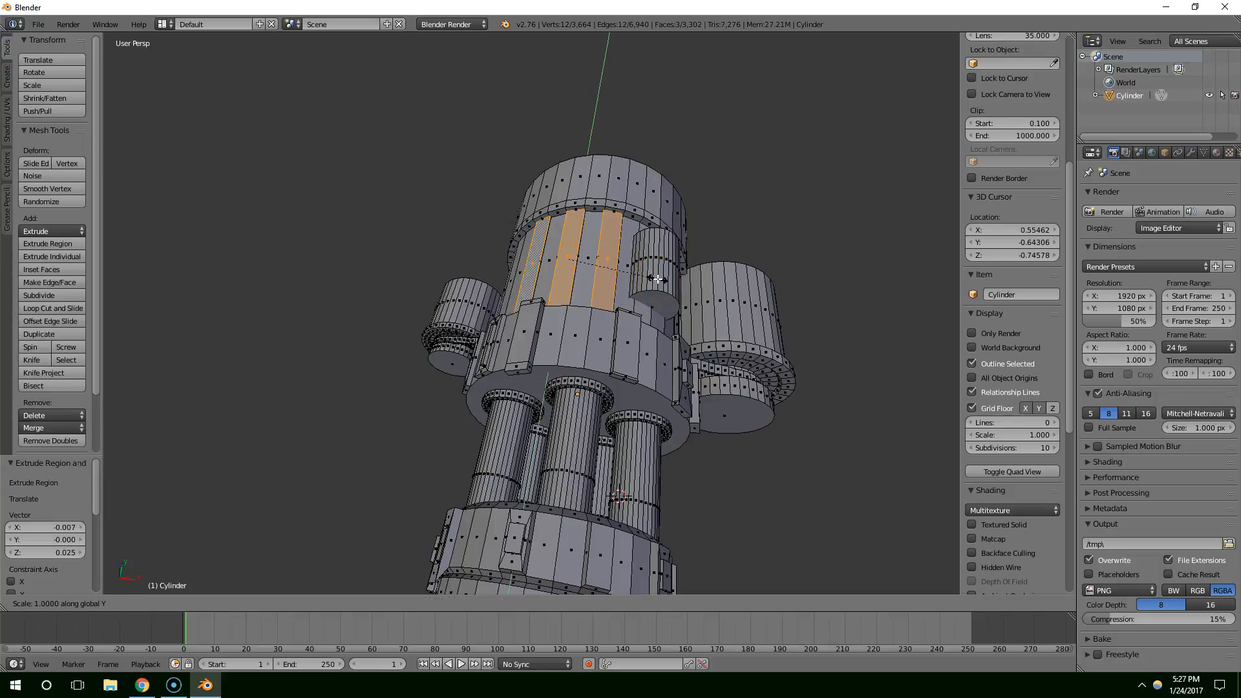
left_click(601, 265)
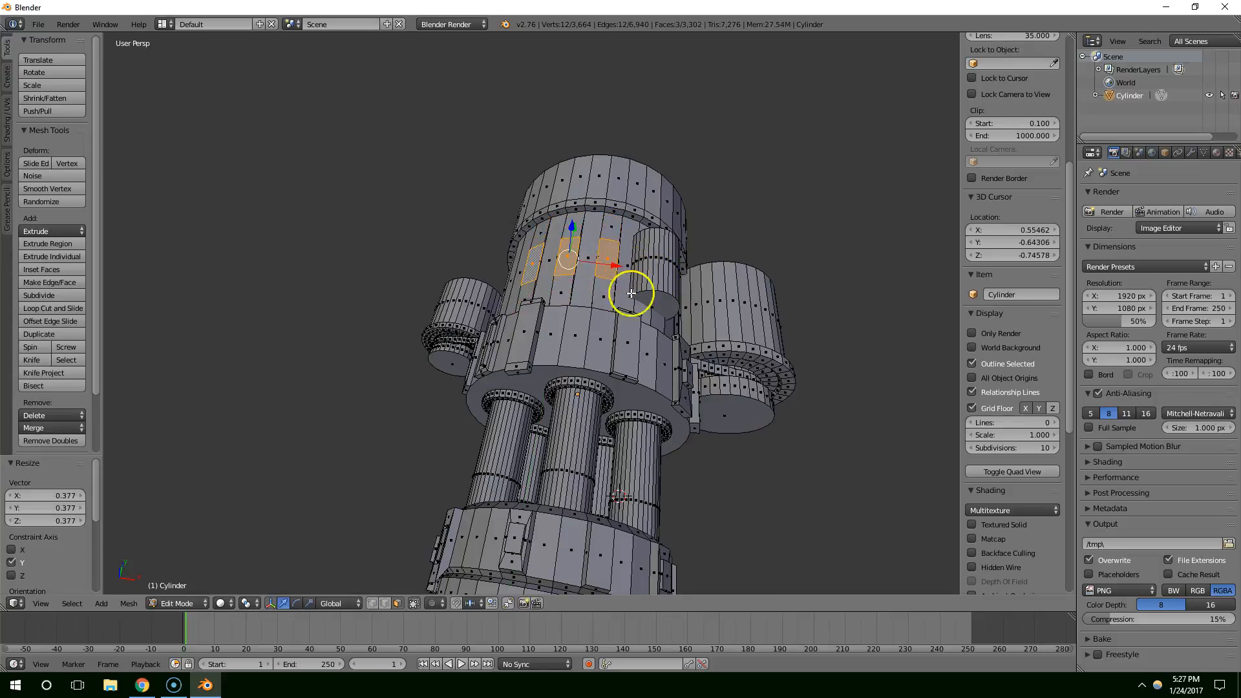
Try shifting the three faces 0.147 along Y and extruding them into raised blocks, and undo the block edits.
middle_click_drag(632, 293, 552, 256)
left_click_drag(550, 242, 564, 235)
key("e")
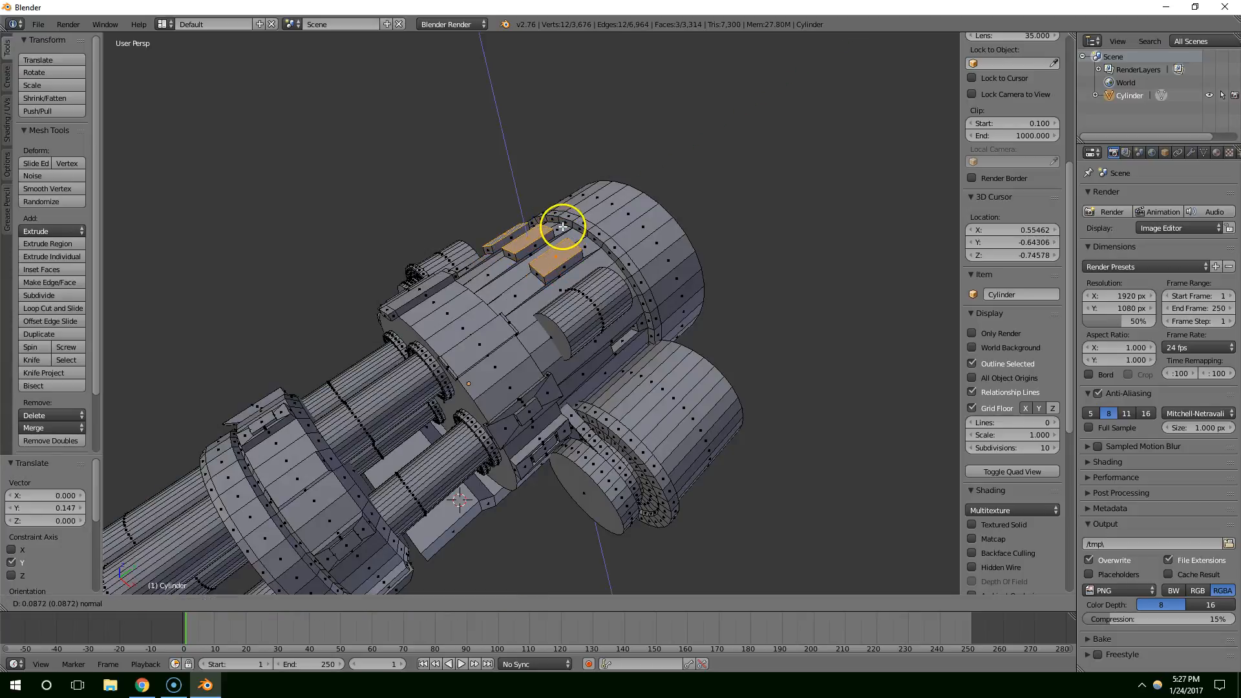
left_click(563, 228)
middle_click_drag(601, 310, 722, 331)
key("Tab")
scroll(698, 323, "down", 1)
key("ctrl+z")
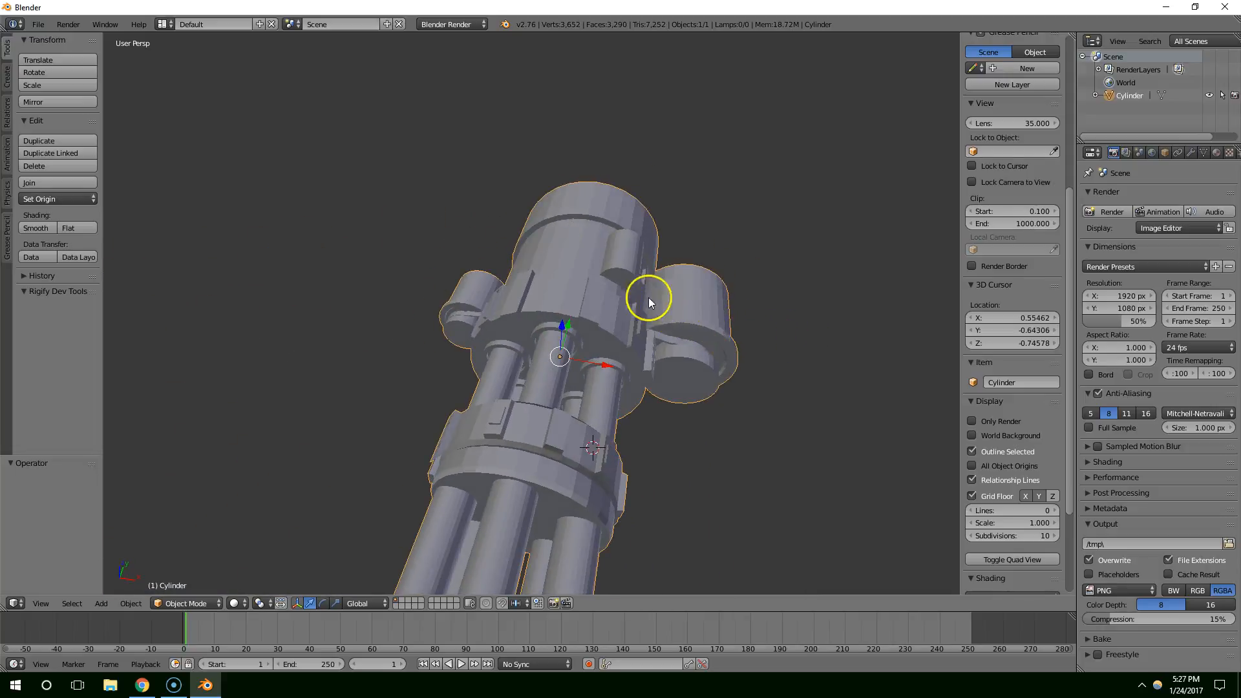
Select three alternating strip faces on the upper housing and extrude them in place without offset.
scroll(648, 298, "up", 1)
middle_click_drag(648, 298, 639, 308)
key("Tab")
right_click(582, 266)
middle_click_drag(583, 268, 618, 276)
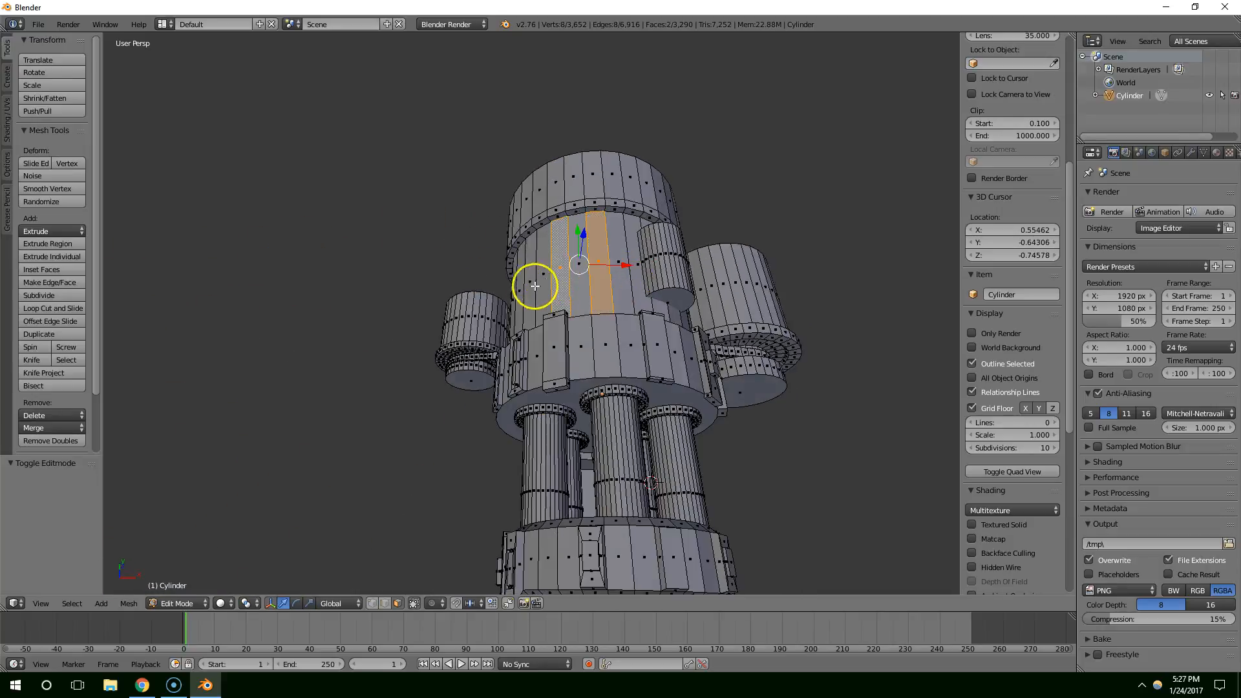
key("e")
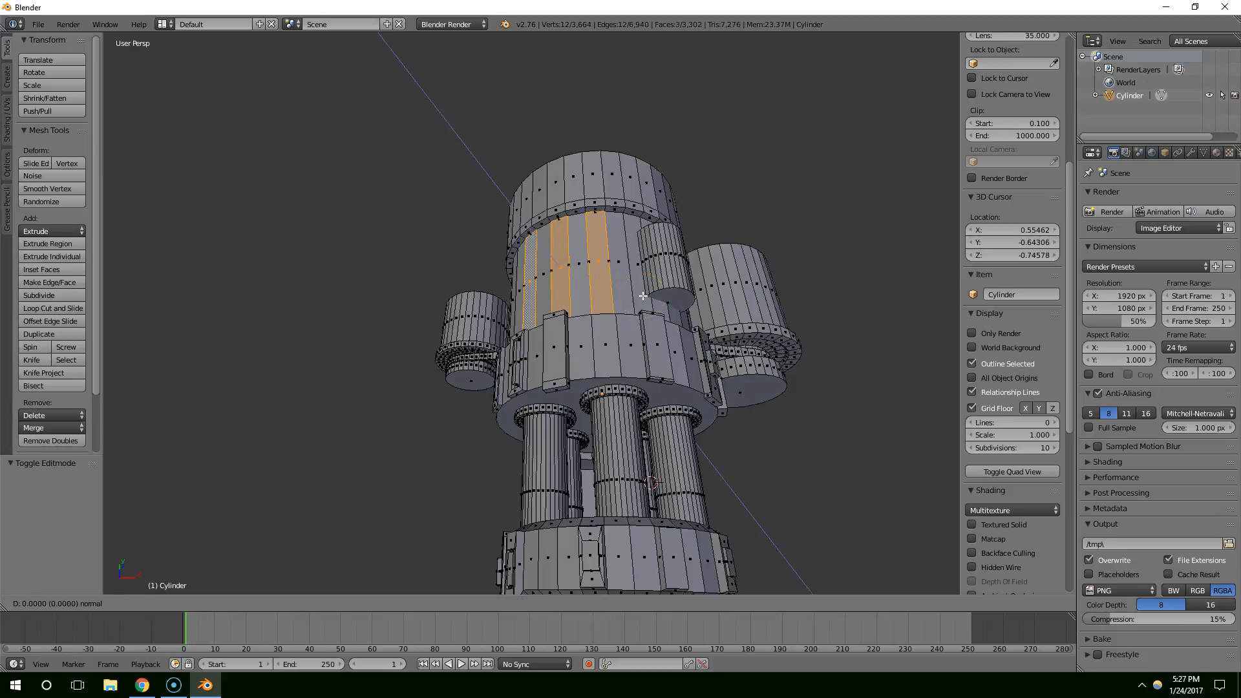
right_click(644, 295)
Scale the three extruded faces to about 0.6 along Y and extrude them outward into raised blocks.
middle_click_drag(643, 295, 599, 291)
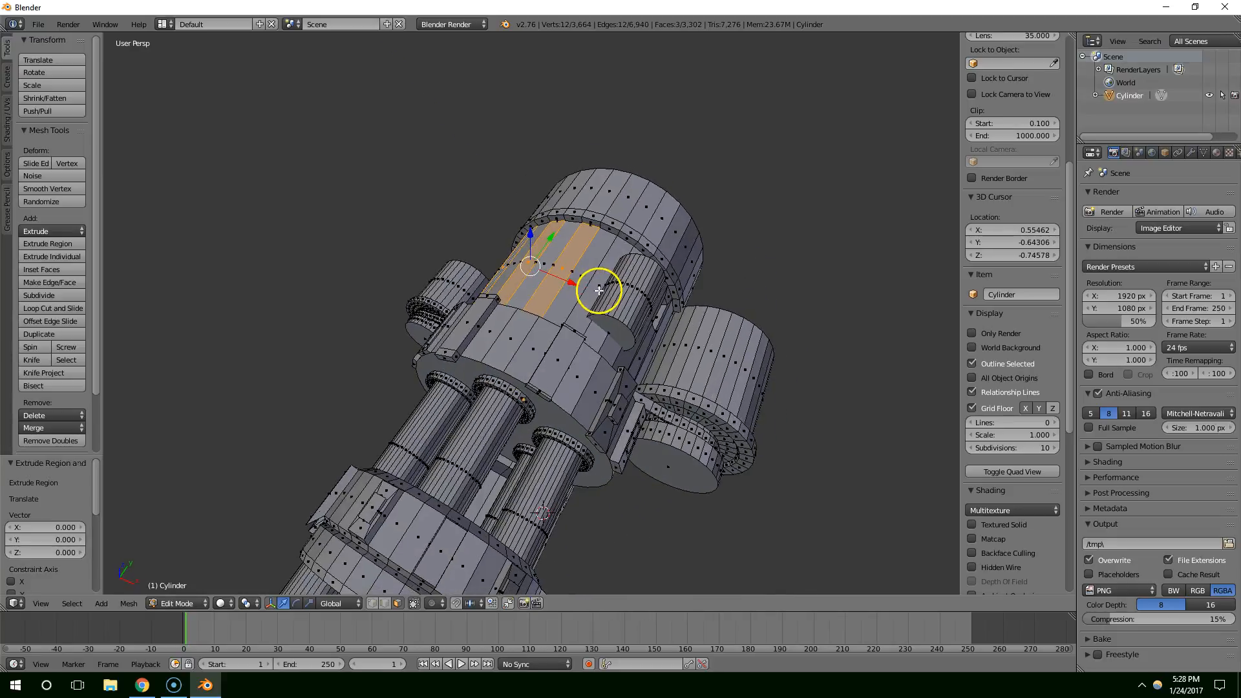
key("s")
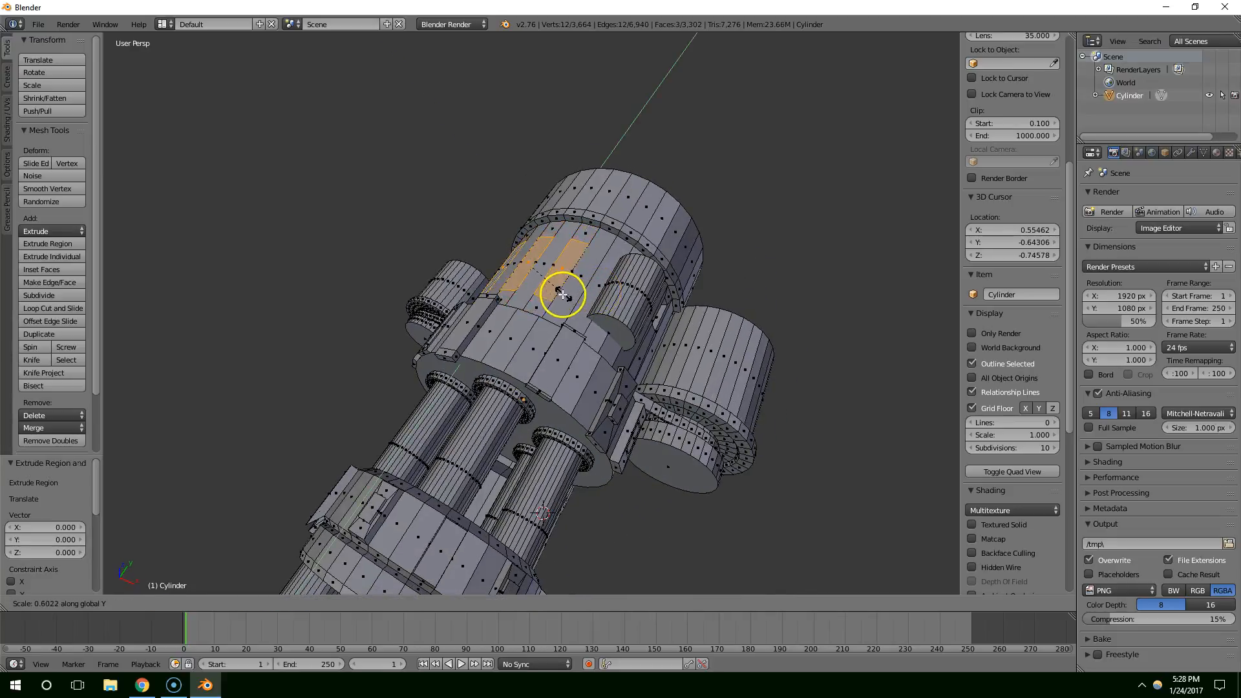
left_click(557, 296)
middle_click_drag(558, 297, 594, 343)
key("e")
left_click(614, 278)
Compare the raised blocks and the rear of the housing with the reference image.
left_click(144, 686)
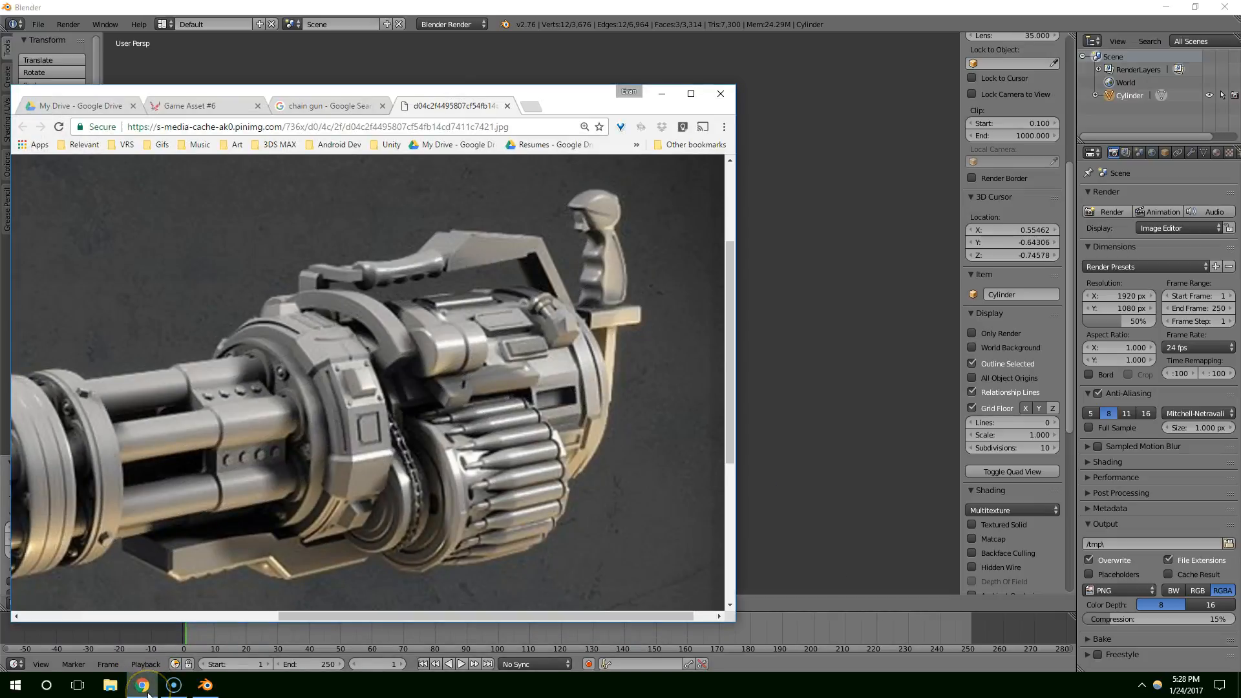
left_click(148, 695)
mouse_move(595, 365)
middle_mouse_down()
mouse_move(615, 399)
mouse_move(587, 342)
middle_mouse_up()
scroll(614, 399, "up", 2)
left_click(137, 689)
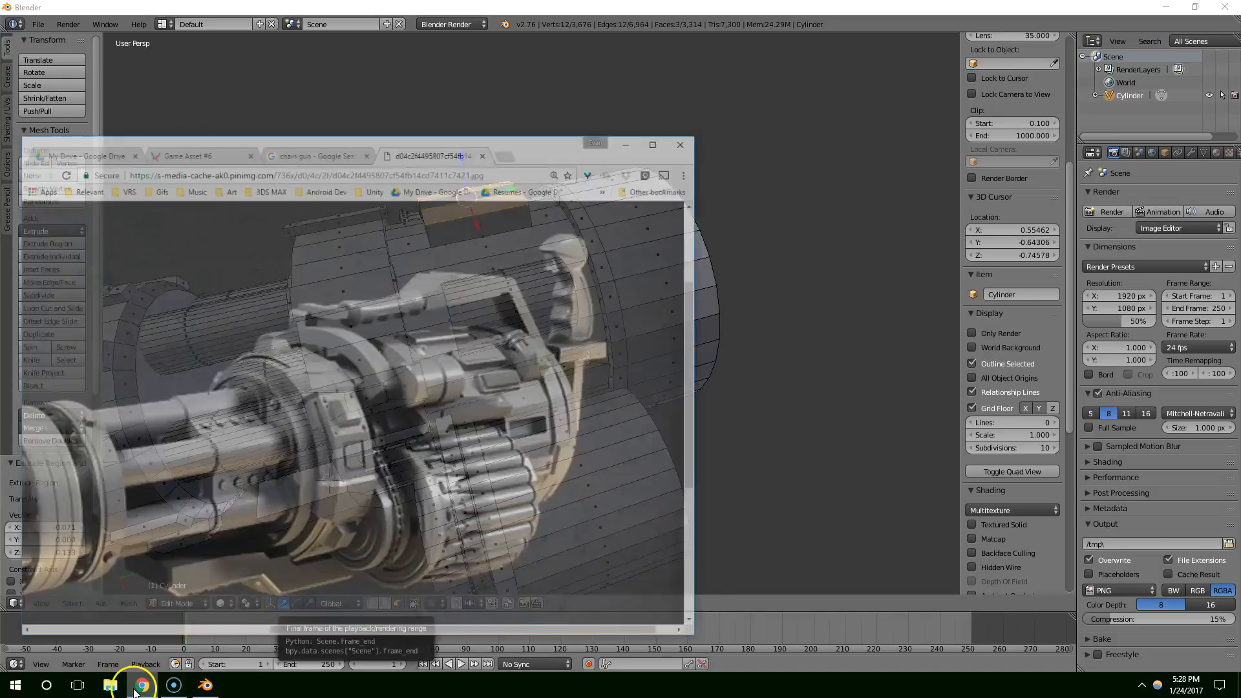
left_click(137, 689)
middle_click_drag(507, 459, 493, 343)
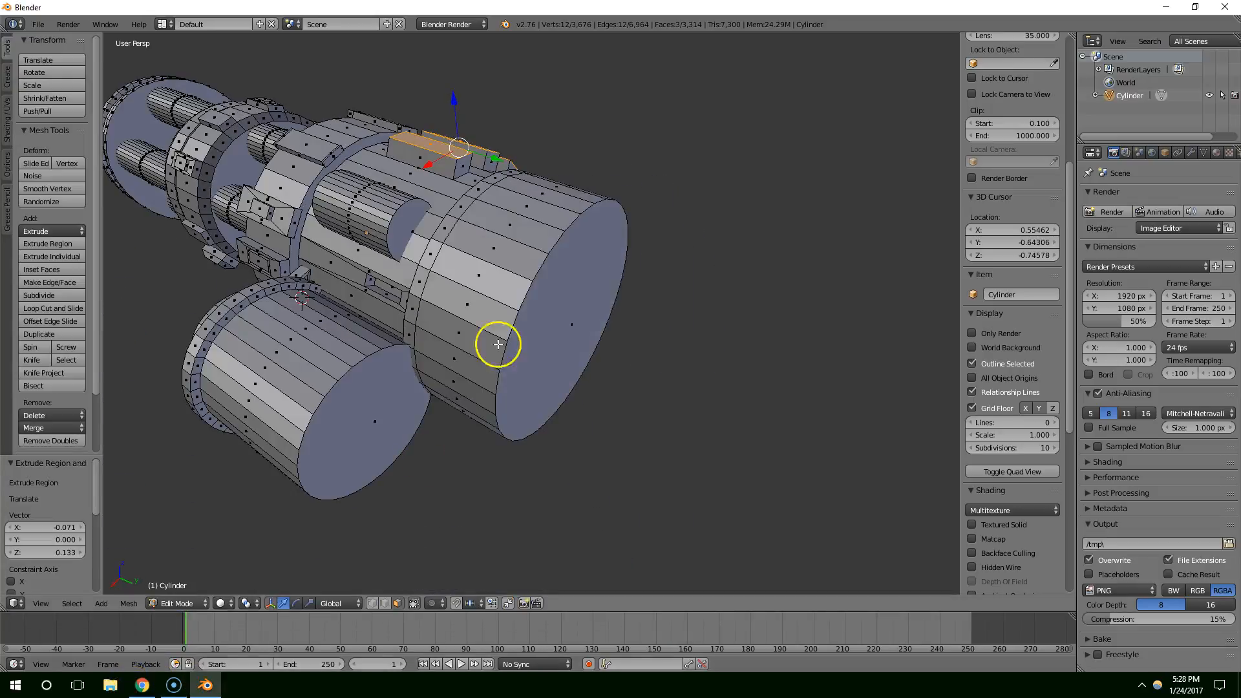
Extrude the housing's rear circular face, scale it outward into a flange, and extrude the flange 0.069 along Y.
right_click(601, 305)
key("e")
left_click(609, 310)
middle_click_drag(609, 310, 693, 314)
key("s")
left_click(650, 312)
key("e")
left_click(659, 316)
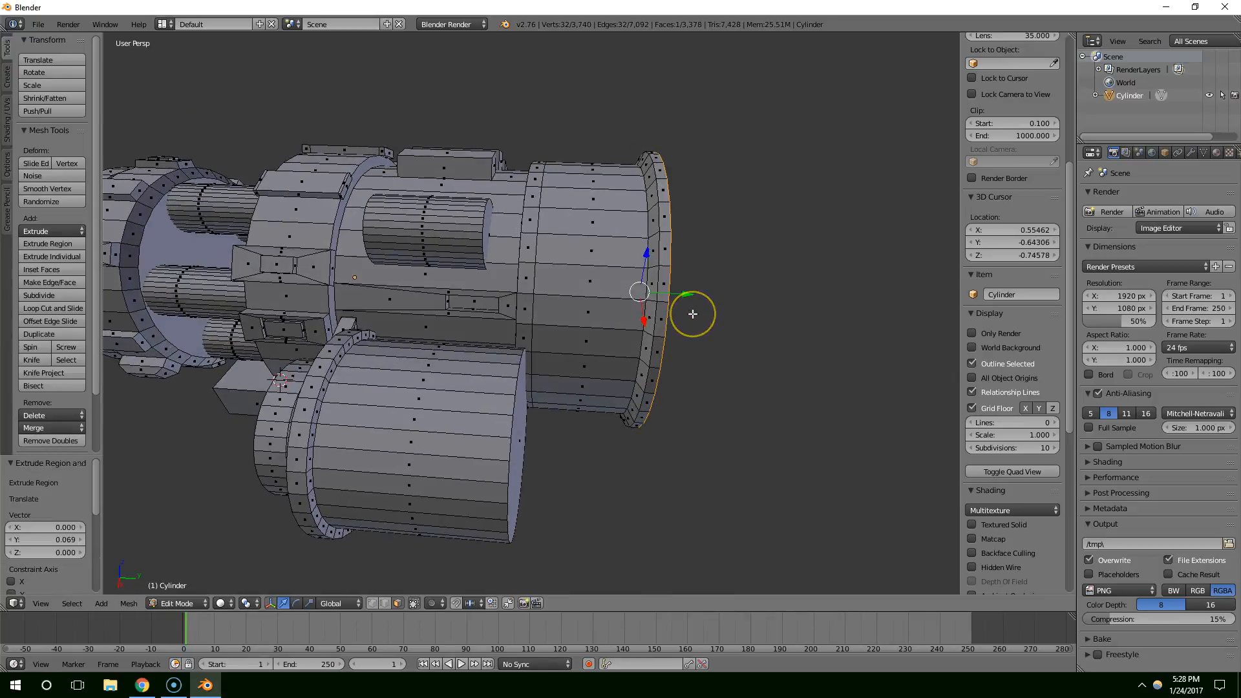
Inset the flange's rear face by scaling it to 0.910, adjust it along Y, and review the gun in object mode.
right_click(693, 314)
key("s")
left_click(824, 360)
middle_click_drag(825, 360, 658, 316)
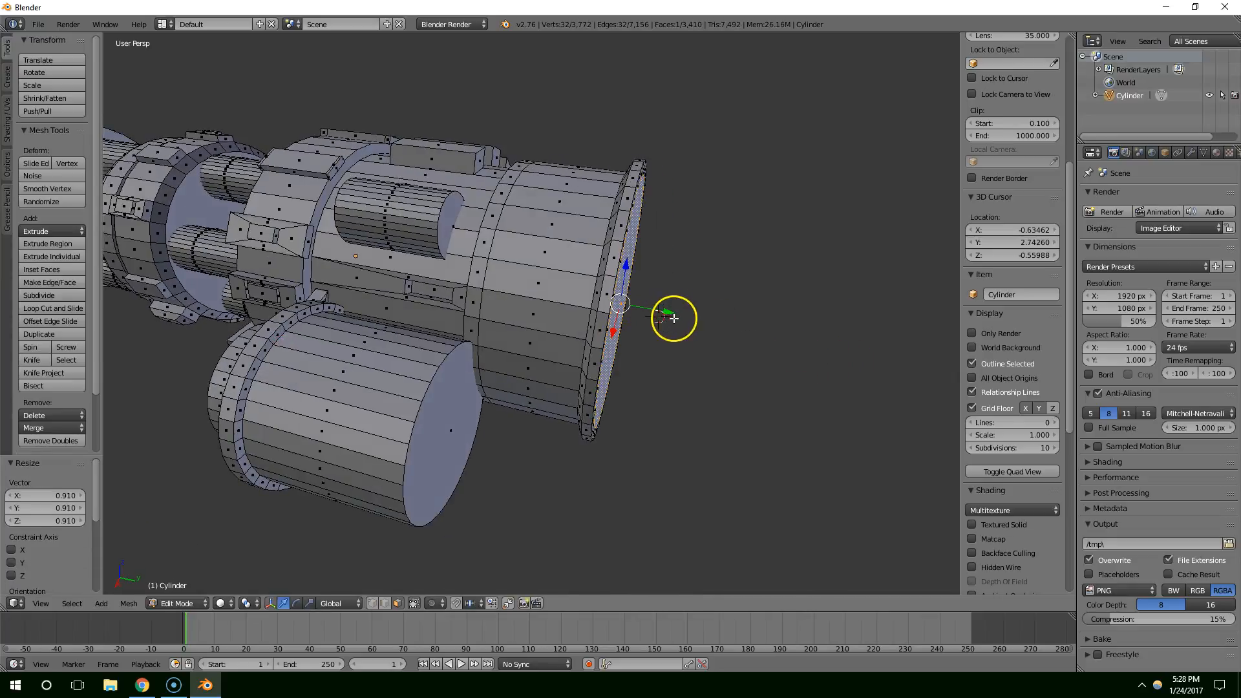
left_click_drag(674, 318, 677, 318)
left_click(686, 321)
key("Tab")
scroll(577, 410, "down", 5)
middle_click_drag(634, 410, 889, 388)
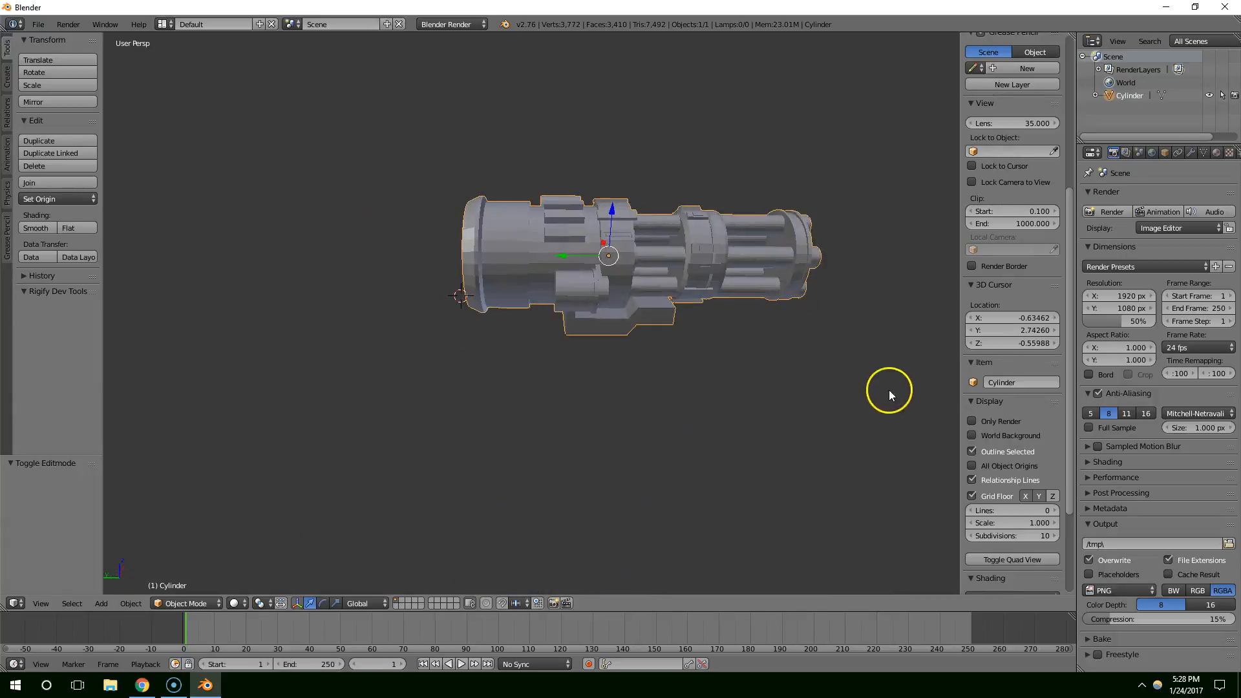
Select an edge loop around the rear flange in edge mode and scale it to 0.955.
scroll(590, 340, "up", 3)
key("Tab")
scroll(479, 281, "up", 3)
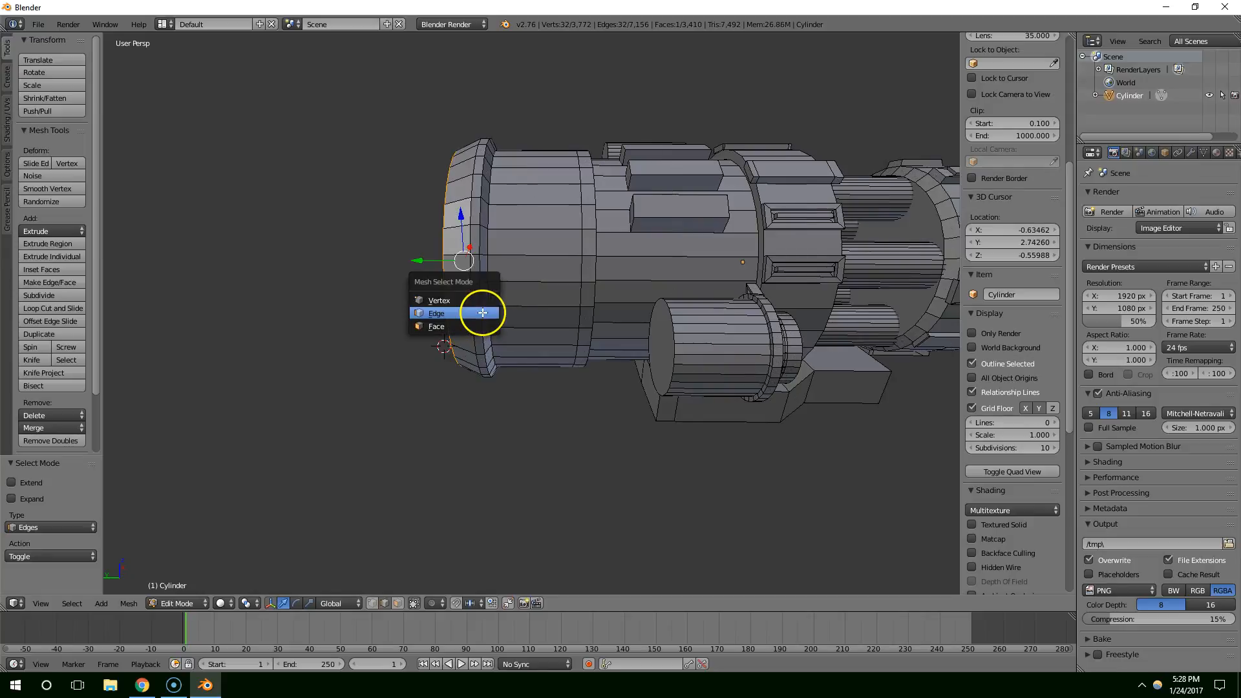
middle_click_drag(458, 317, 584, 327)
key("s")
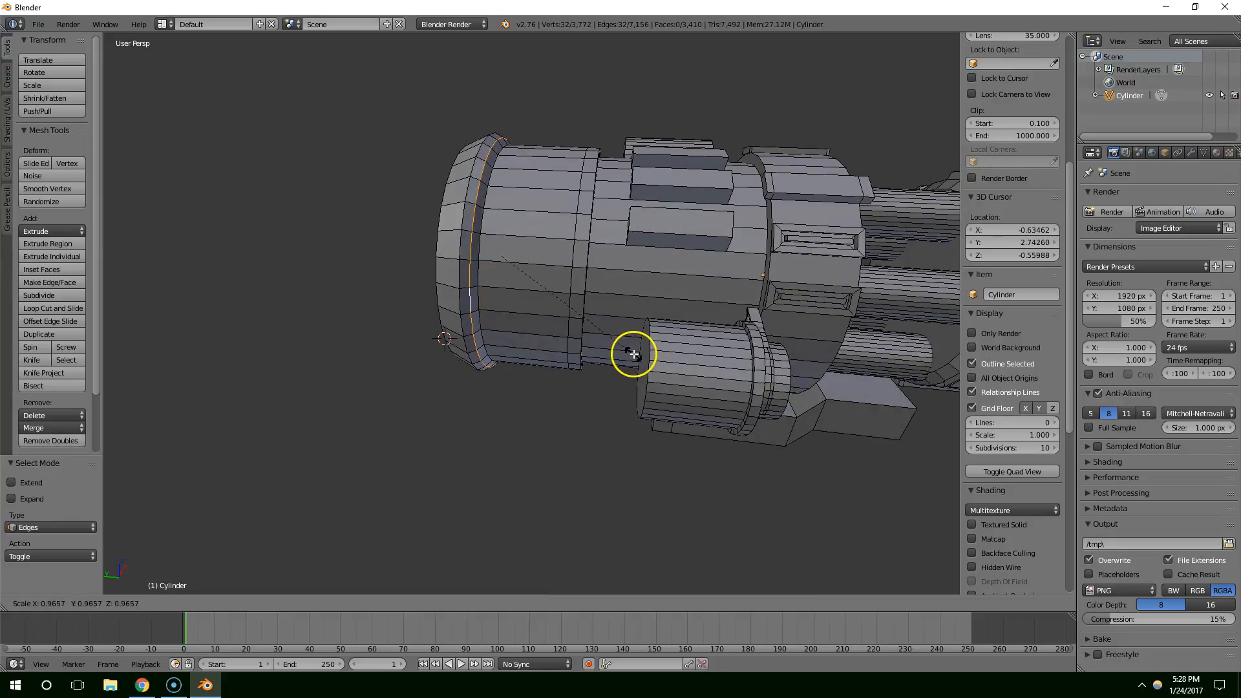
right_click(633, 353)
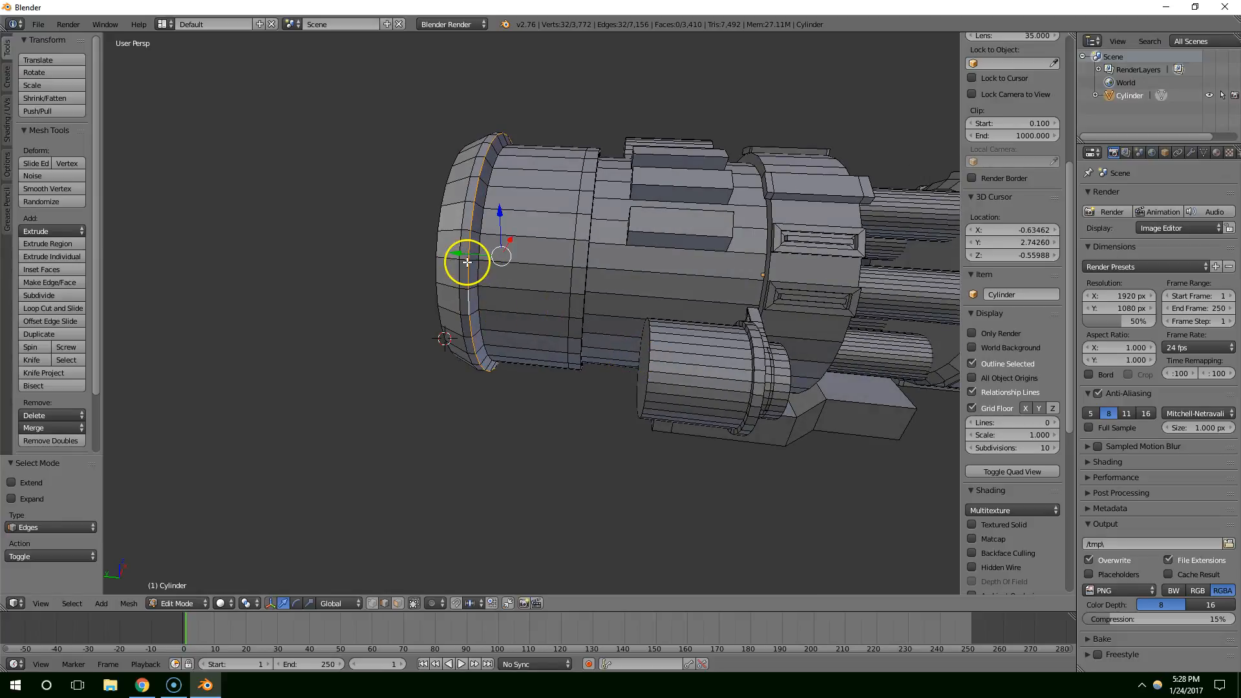
key("s")
left_click(573, 306)
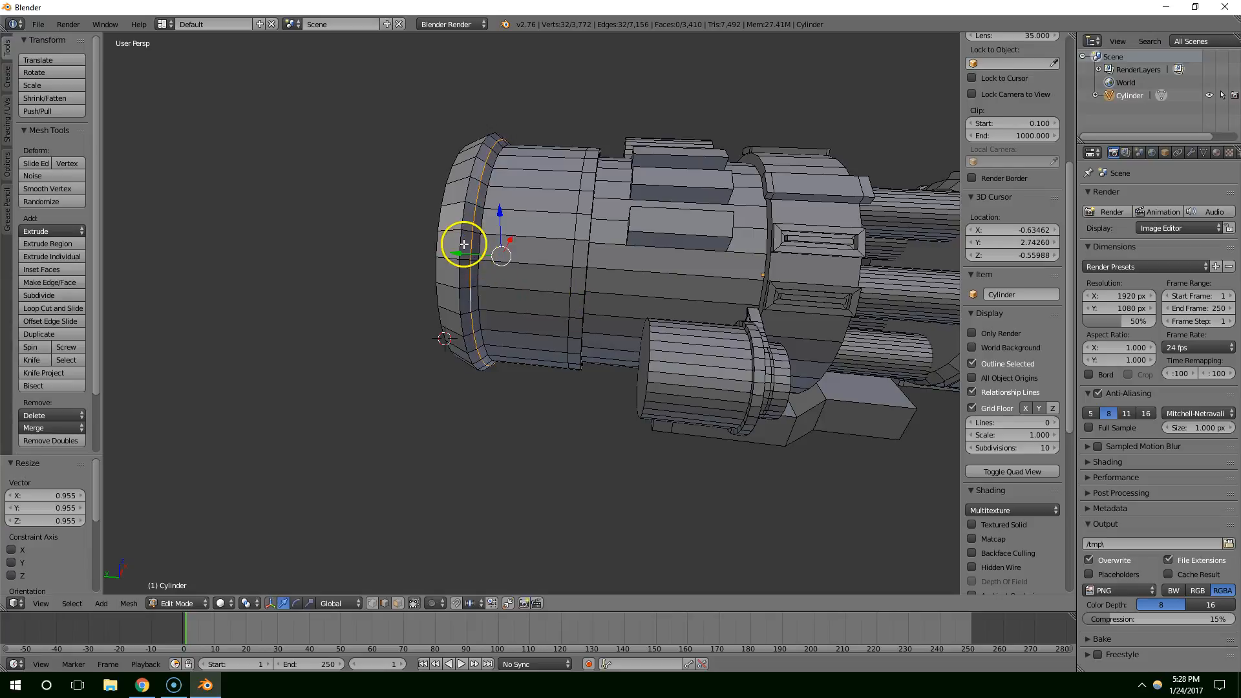
Select the front circular face of the small cylinder on the upper housing and extrude it forward about 0.05.
key("Tab")
middle_click_drag(679, 363, 587, 451)
scroll(588, 450, "up", 2)
key("Tab")
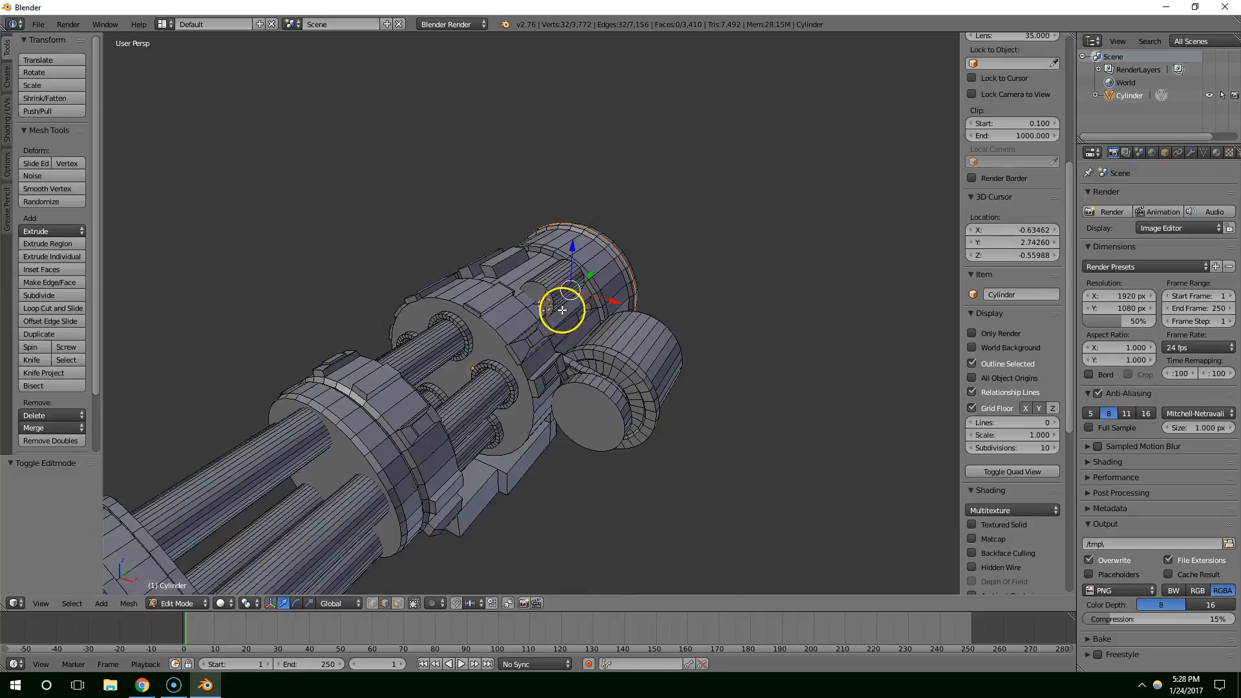
middle_click_drag(562, 309, 512, 309)
scroll(506, 310, "up", 3)
key("ctrl+Tab")
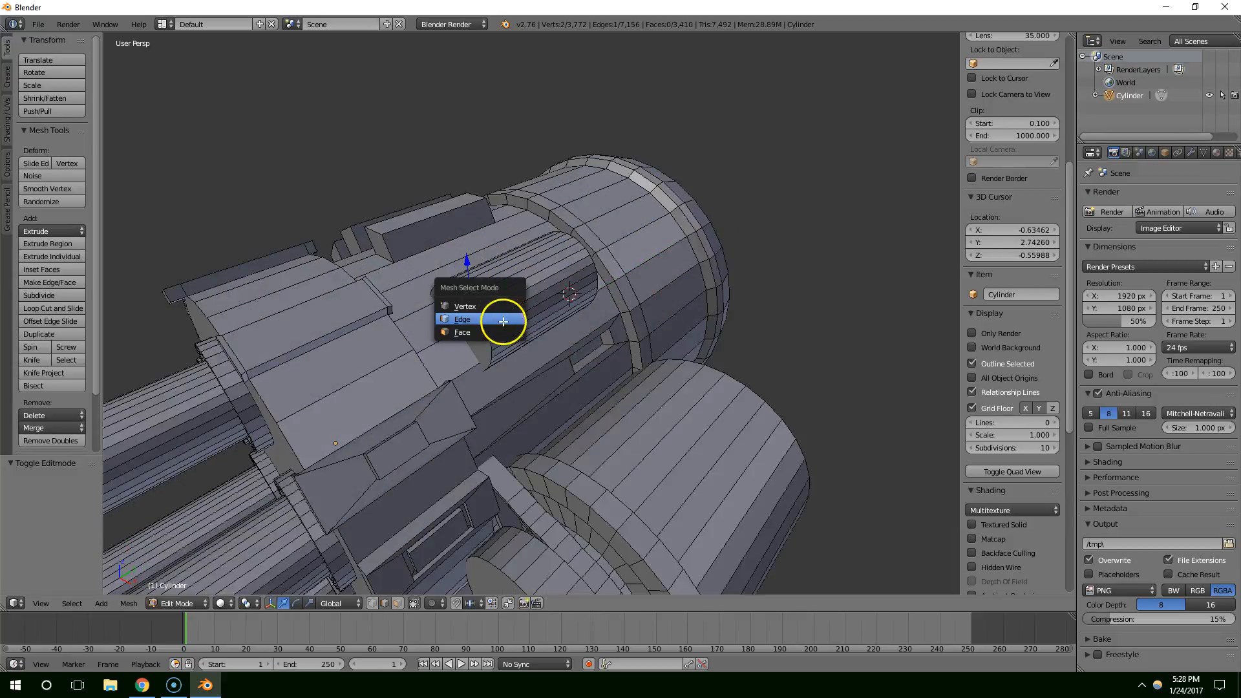
left_click(493, 329)
right_click(480, 328)
key("e")
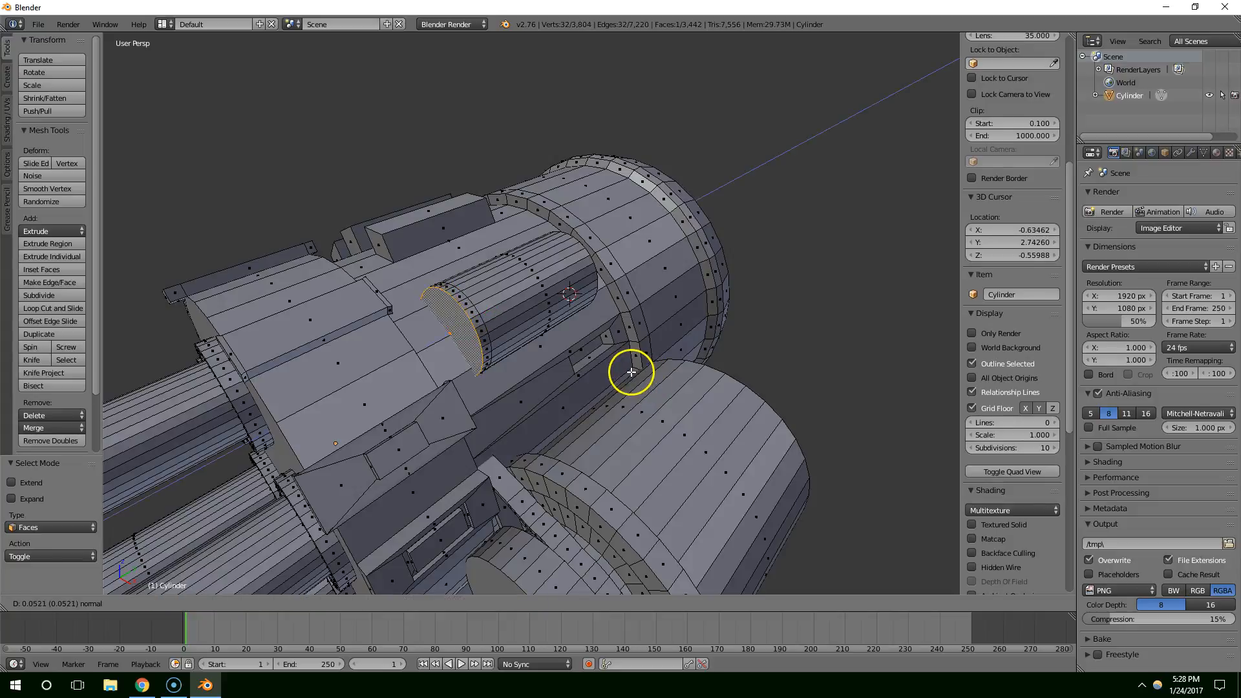
left_click(631, 368)
Taper the small cylinder's front end by scaling its face down twice, with 0.065 and 0.043 extrusions along Y.
key("s")
left_click(605, 370)
key("e")
left_click(576, 368)
key("s")
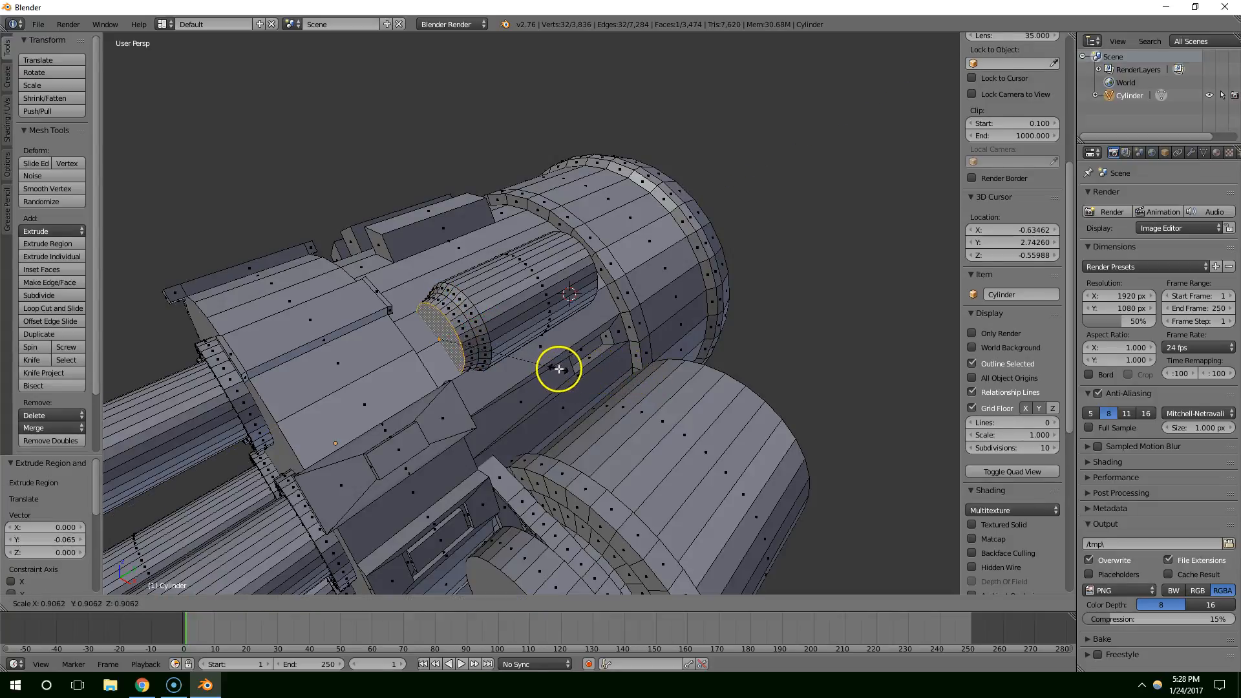
left_click(557, 368)
key("e")
left_click(545, 370)
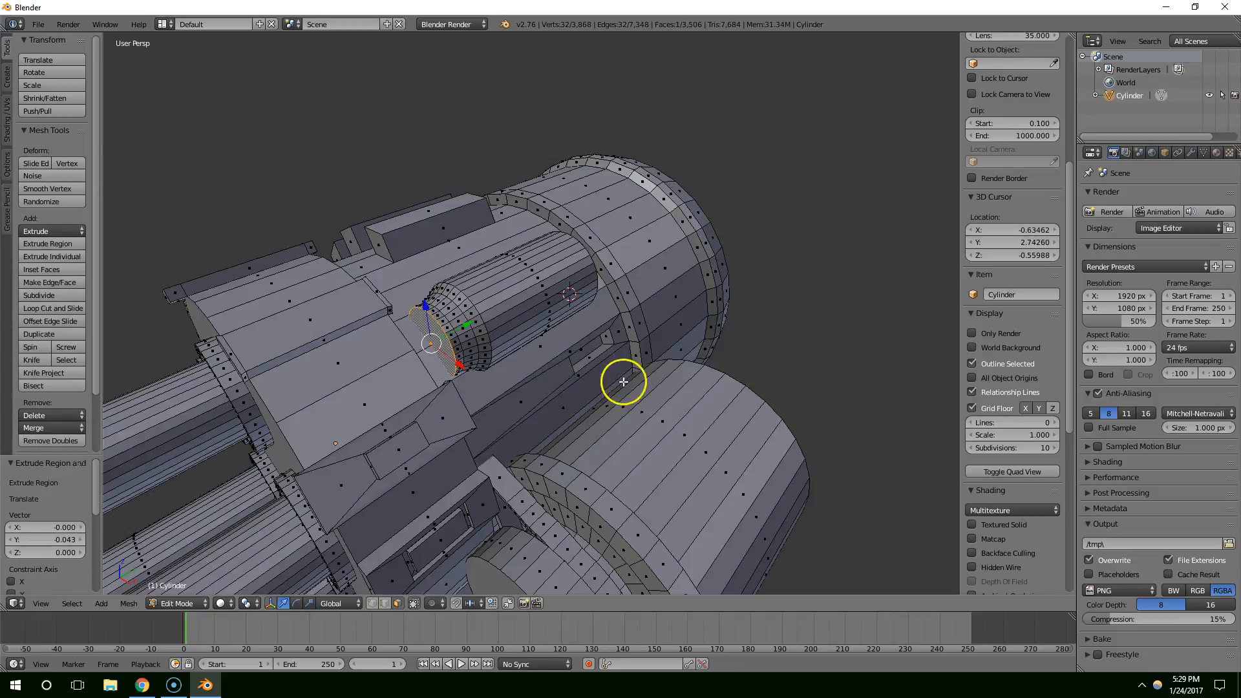
Extrude the small cylinder's rear circular face, scale it down, and review the model in object mode.
scroll(623, 381, "down", 5)
key("Tab")
middle_click_drag(651, 388, 526, 378)
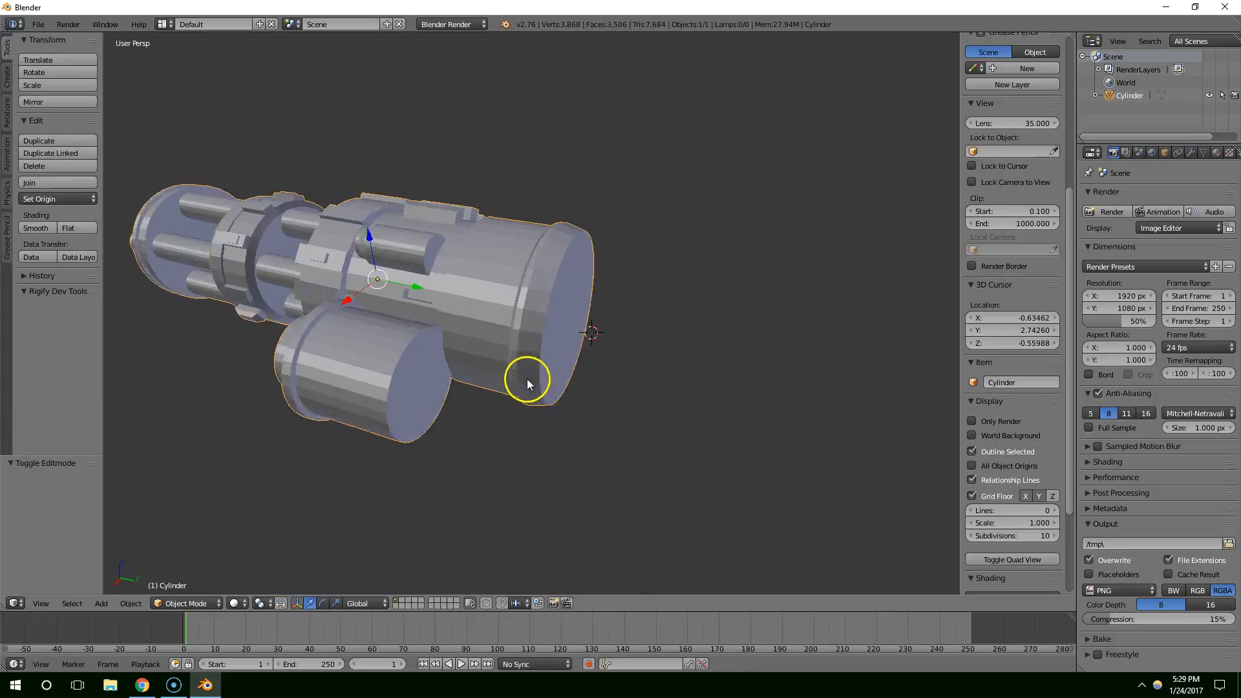
scroll(410, 250, "up", 2)
key("Tab")
key("e")
left_click(411, 240)
key("s")
left_click(414, 240)
middle_click_drag(413, 235, 548, 283)
key("Tab")
scroll(548, 283, "down", 2)
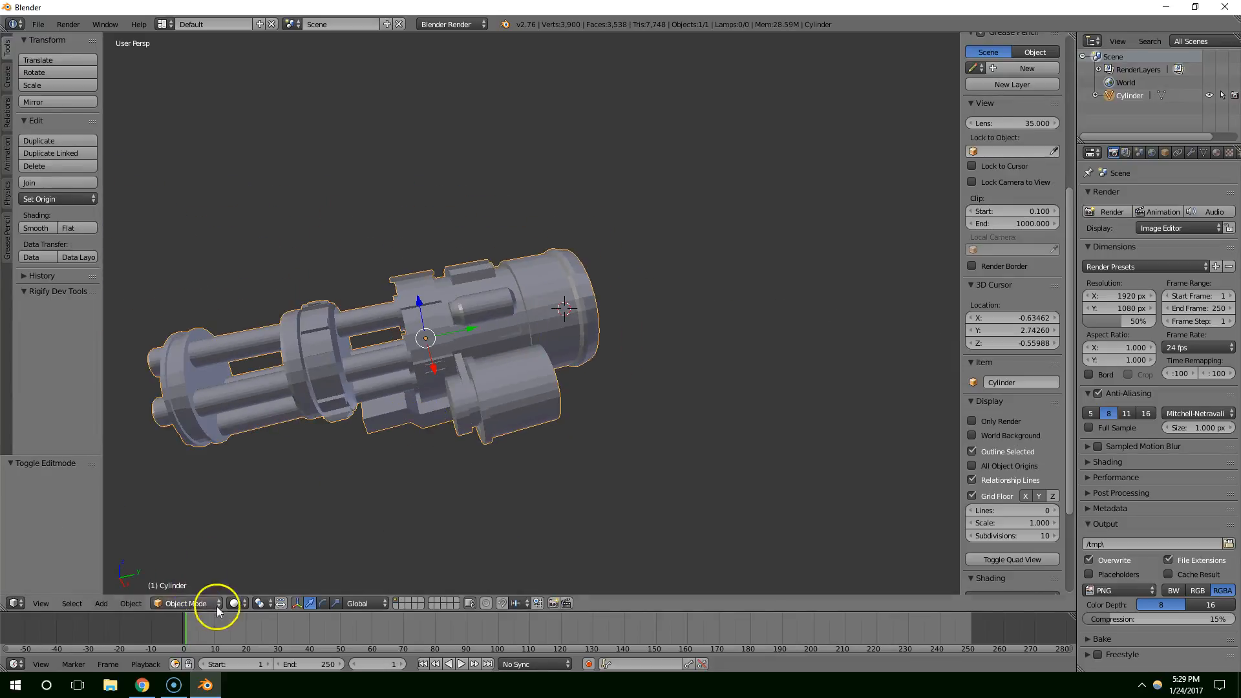
Extrude the small cylinder's rear end further with a final 0.037 section, scale its face to about 0.85, and inspect the result.
middle_click_drag(538, 420, 444, 302)
scroll(533, 370, "up", 2)
key("Tab")
key("e")
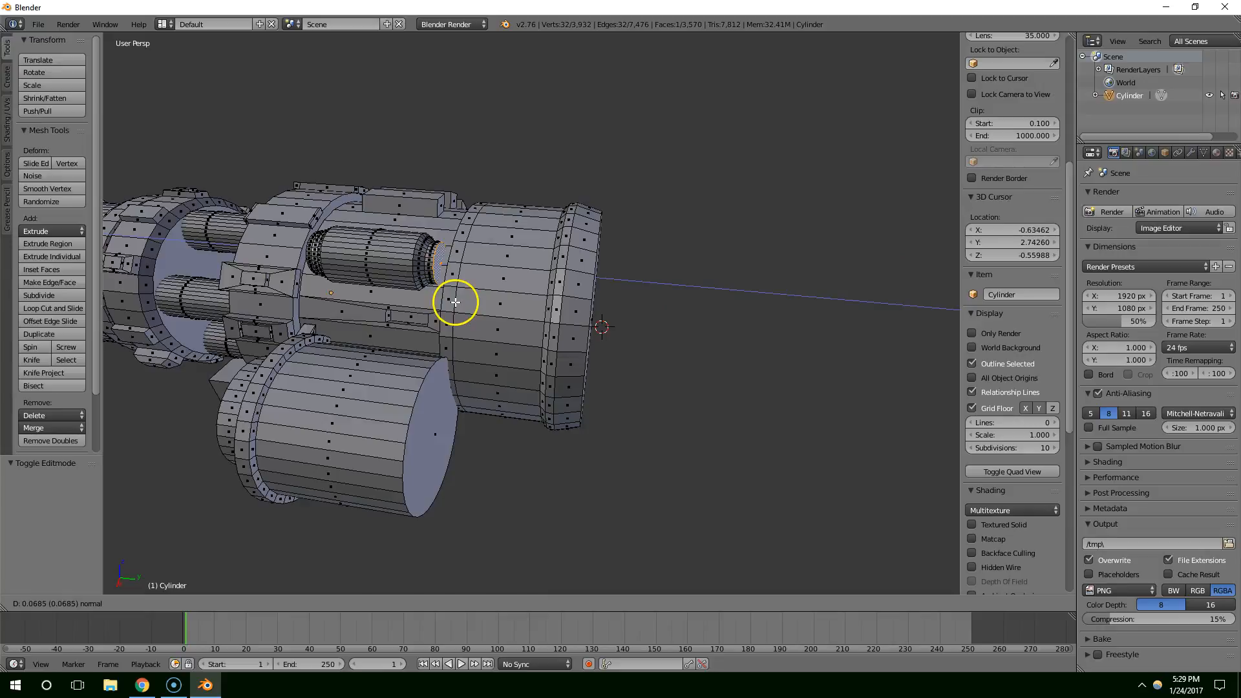
left_click(456, 302)
key("s")
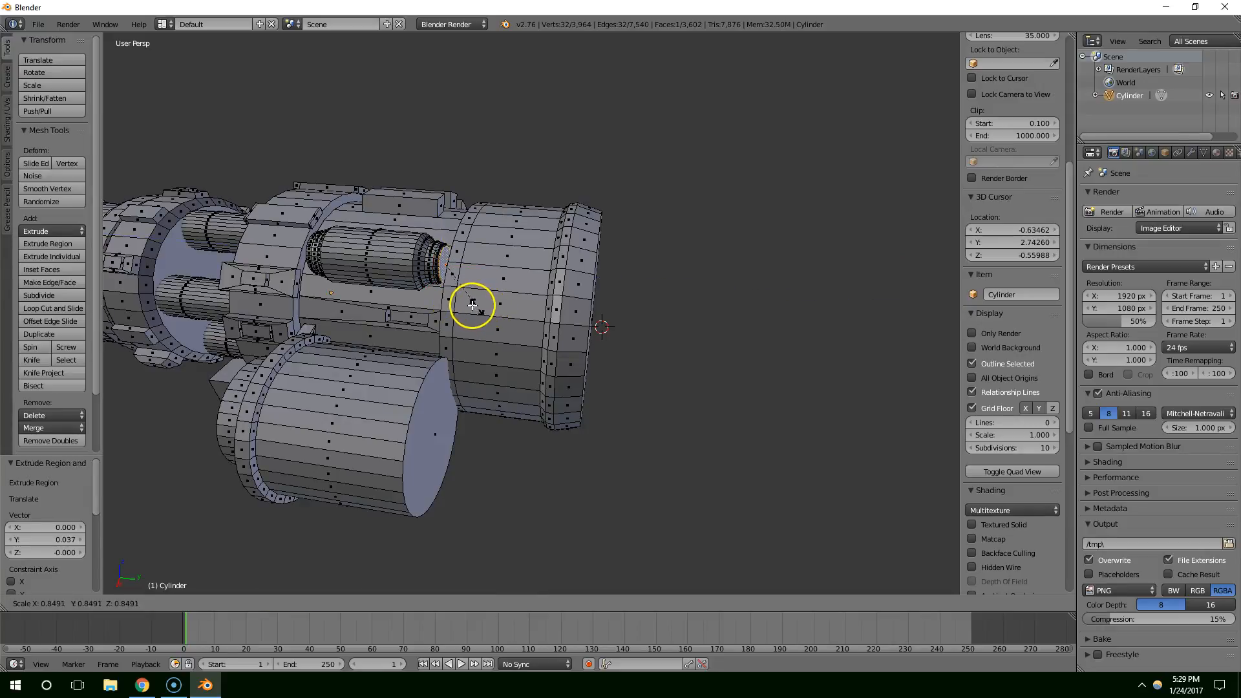
left_click(473, 305)
key("Tab")
middle_click_drag(472, 305, 730, 387)
scroll(448, 416, "up", 2)
scroll(665, 392, "up", 3)
middle_click_drag(715, 391, 659, 413)
Select all linked geometry of the smaller drum on the opposite side of the housing and scale it along Y.
key("Tab")
right_click(647, 363, "alt")
mouse_move(646, 361)
middle_mouse_down()
mouse_move(682, 352)
mouse_move(640, 357)
middle_mouse_up()
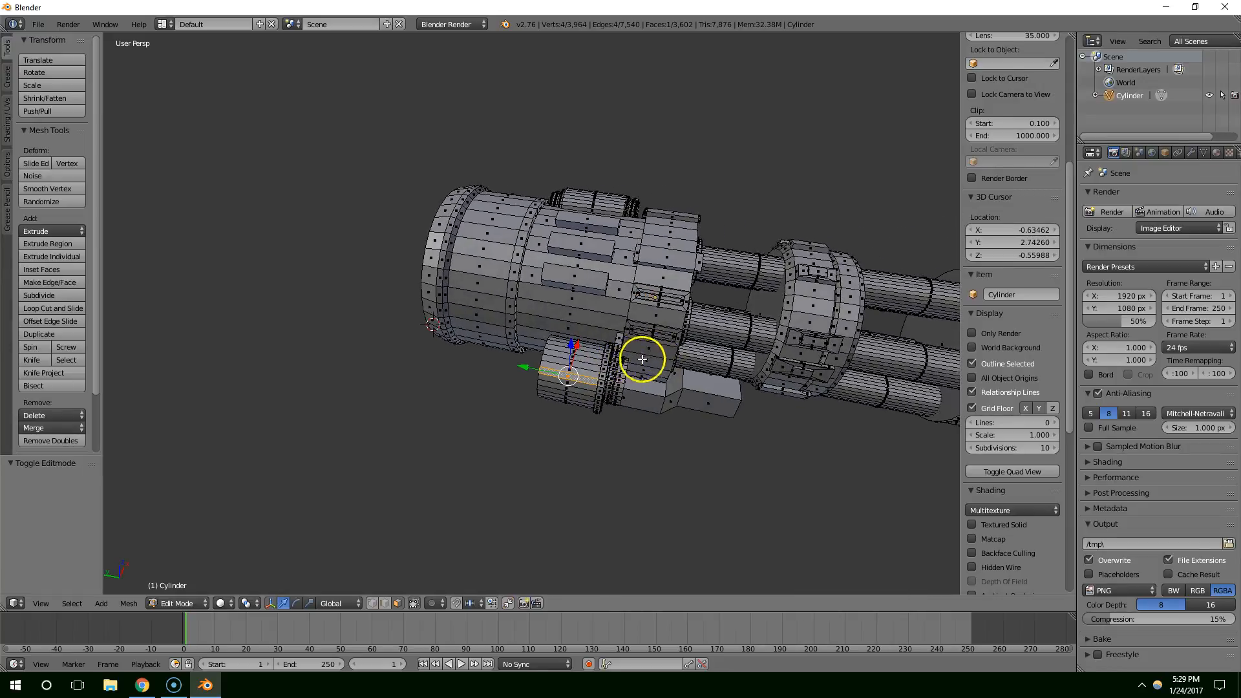
scroll(618, 366, "up", 2)
right_click(670, 388, "alt+shift")
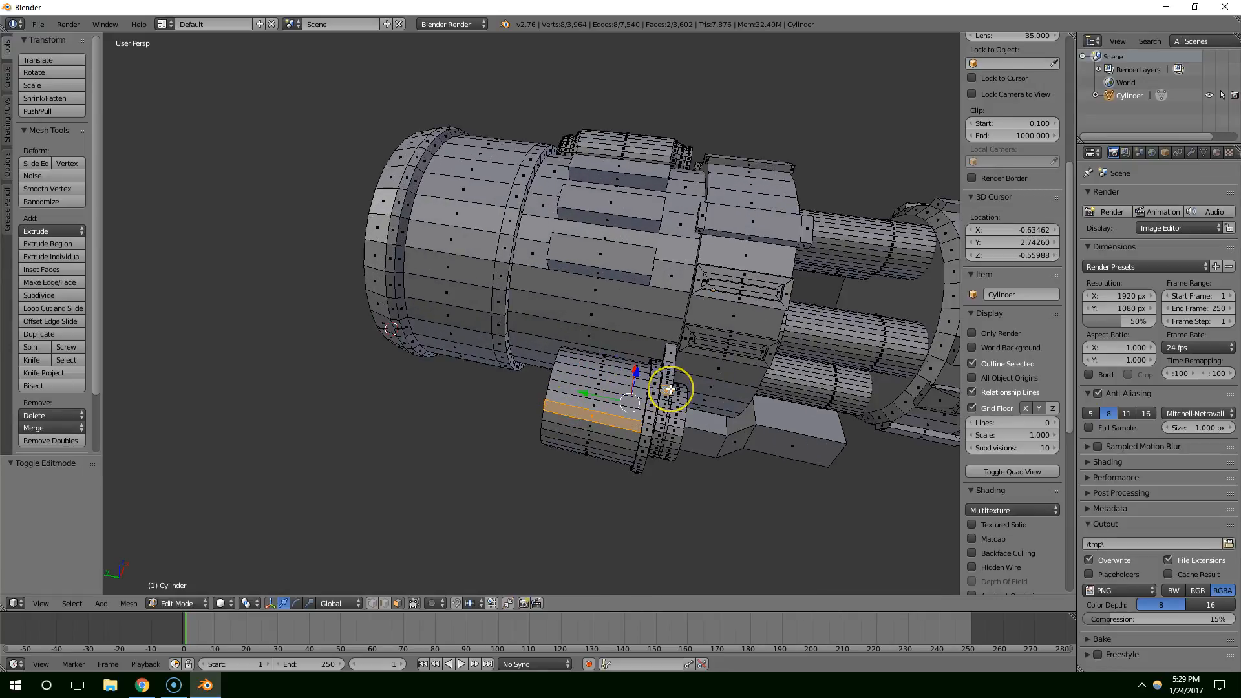
key("ctrl+l")
key("s")
key("y")
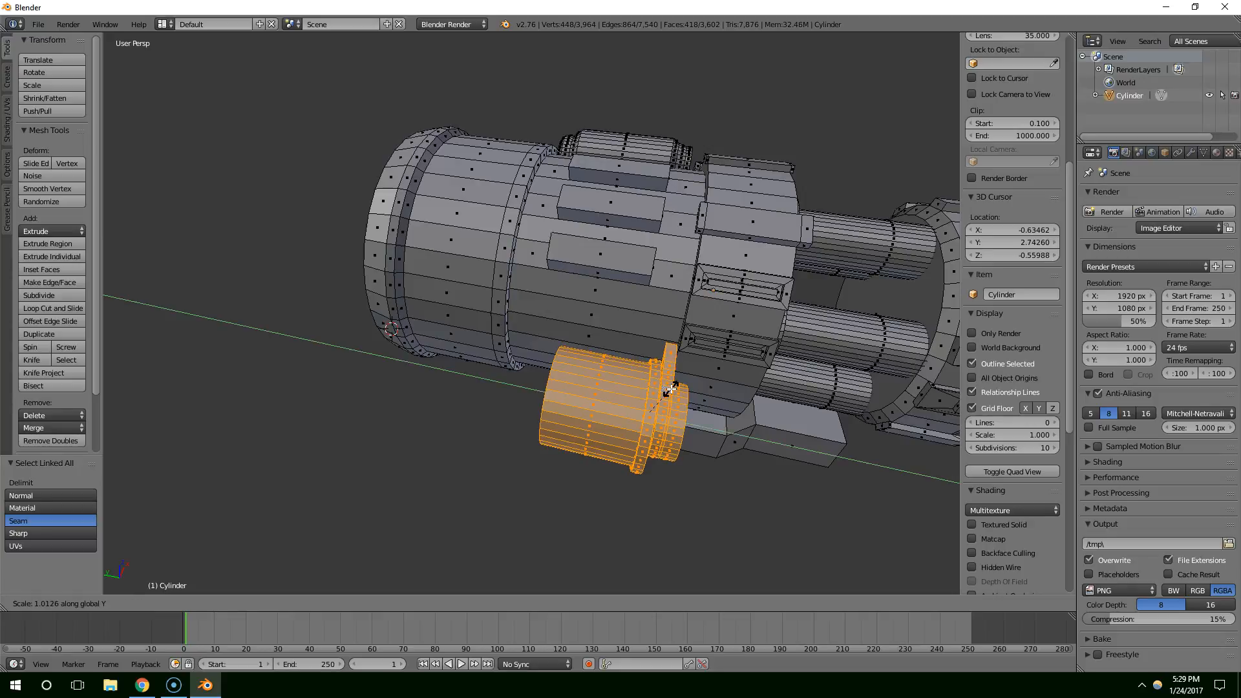
left_click(700, 370)
key("Tab")
middle_click_drag(659, 574, 446, 478)
scroll(448, 459, "down", 4)
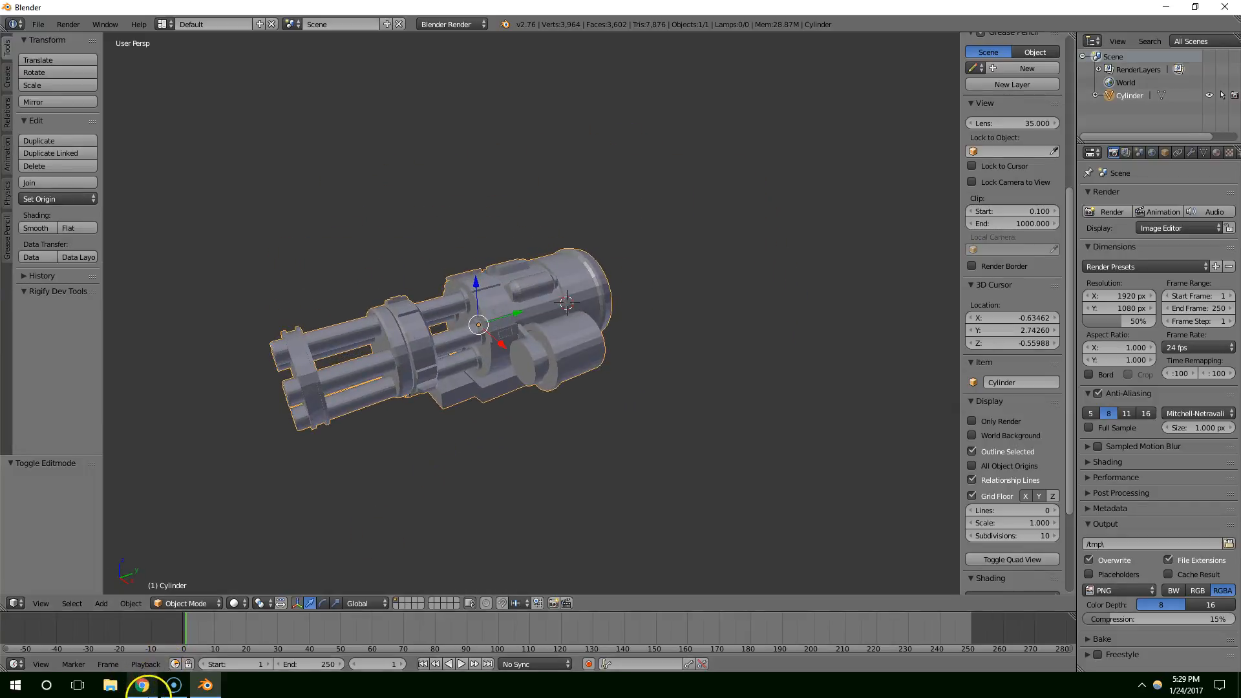
Consult the reference's bullets, duplicate the ammo drum's front circular face, and move the copy 0.528 along X.
left_click(142, 684)
scroll(403, 439, "down", 1)
scroll(404, 434, "up", 1)
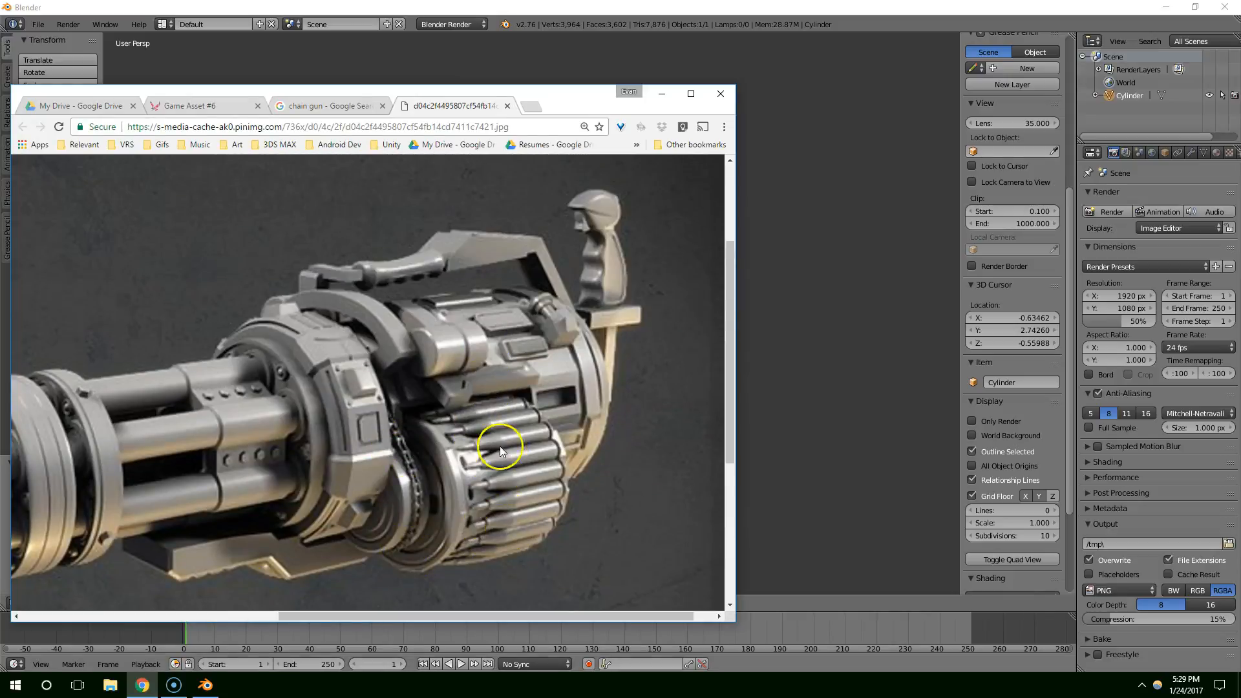
left_click(661, 94)
scroll(604, 278, "up", 4)
middle_click_drag(581, 315, 614, 327)
key("Tab")
middle_click_drag(514, 400, 540, 386)
right_click(554, 373)
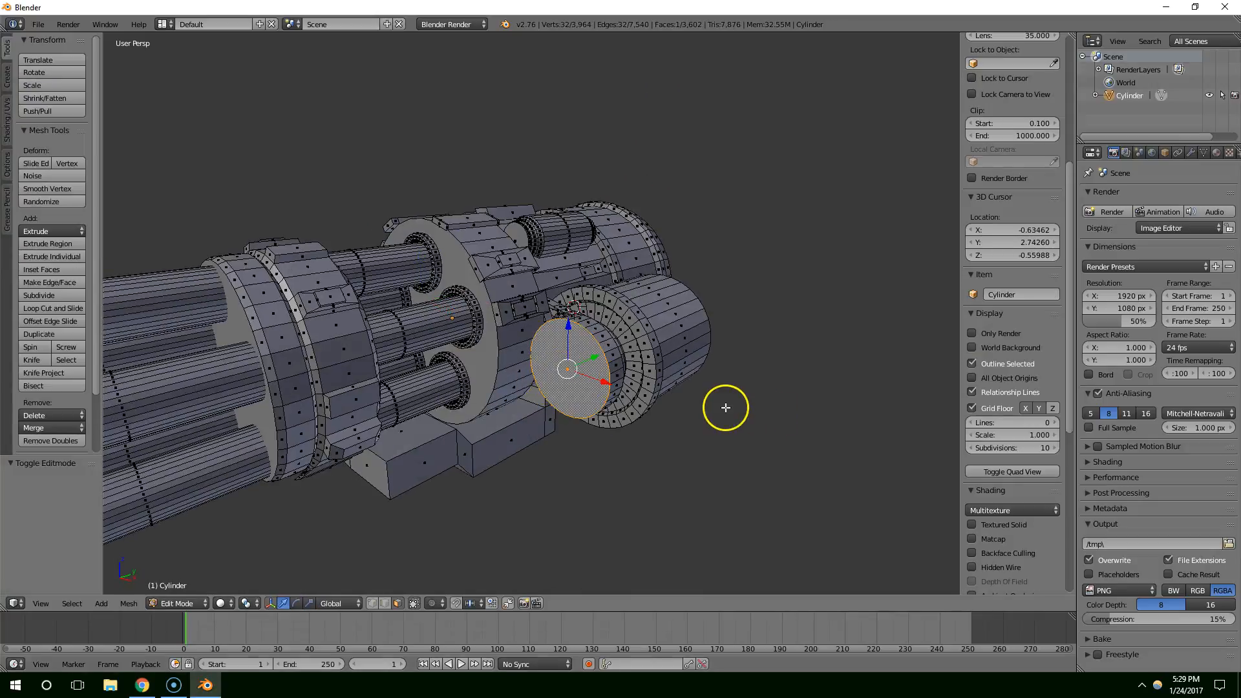
key("shift+d")
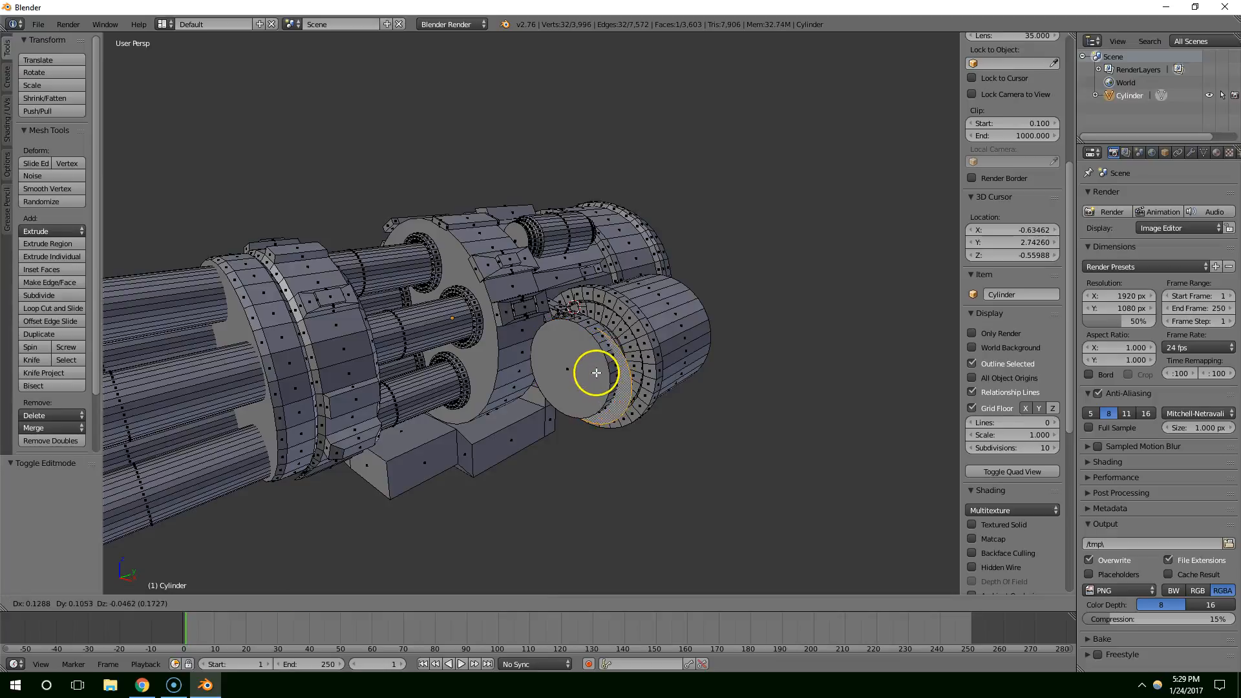
key("x")
left_click(630, 386)
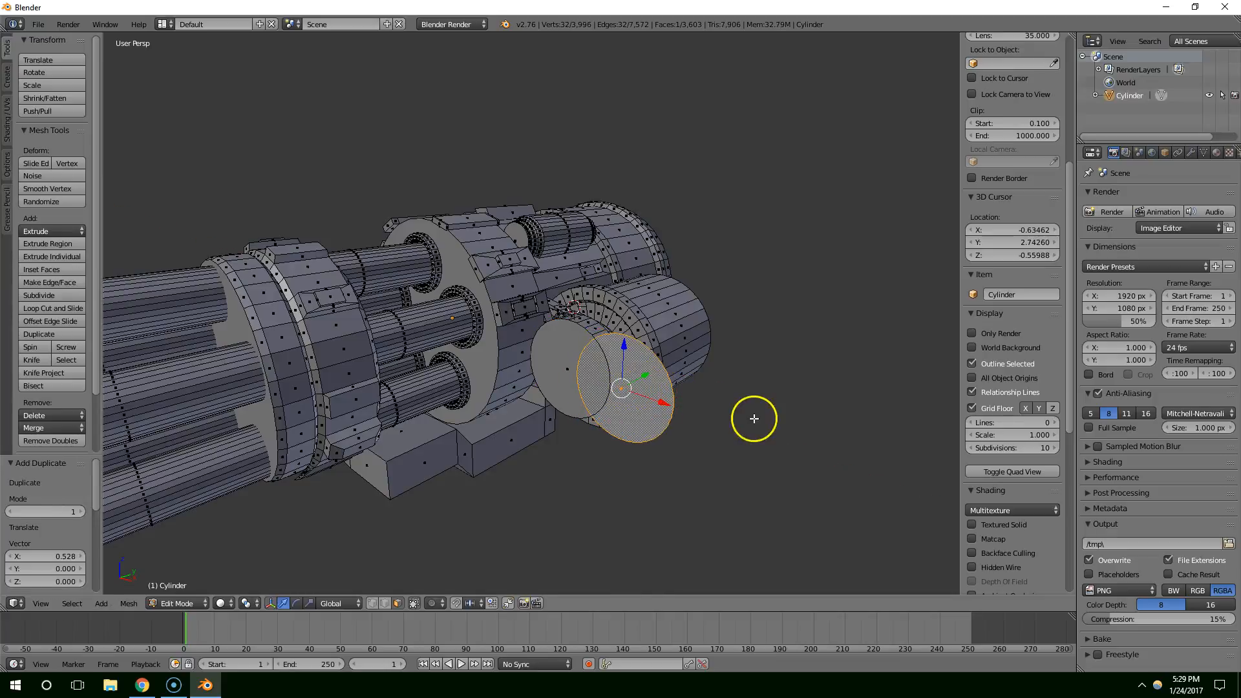
Scale the duplicated disc to 0.234, move it 1.473 along Y and outward along X, and scale it to 0.811.
key("s")
left_click(652, 392)
middle_click_drag(652, 392, 610, 405)
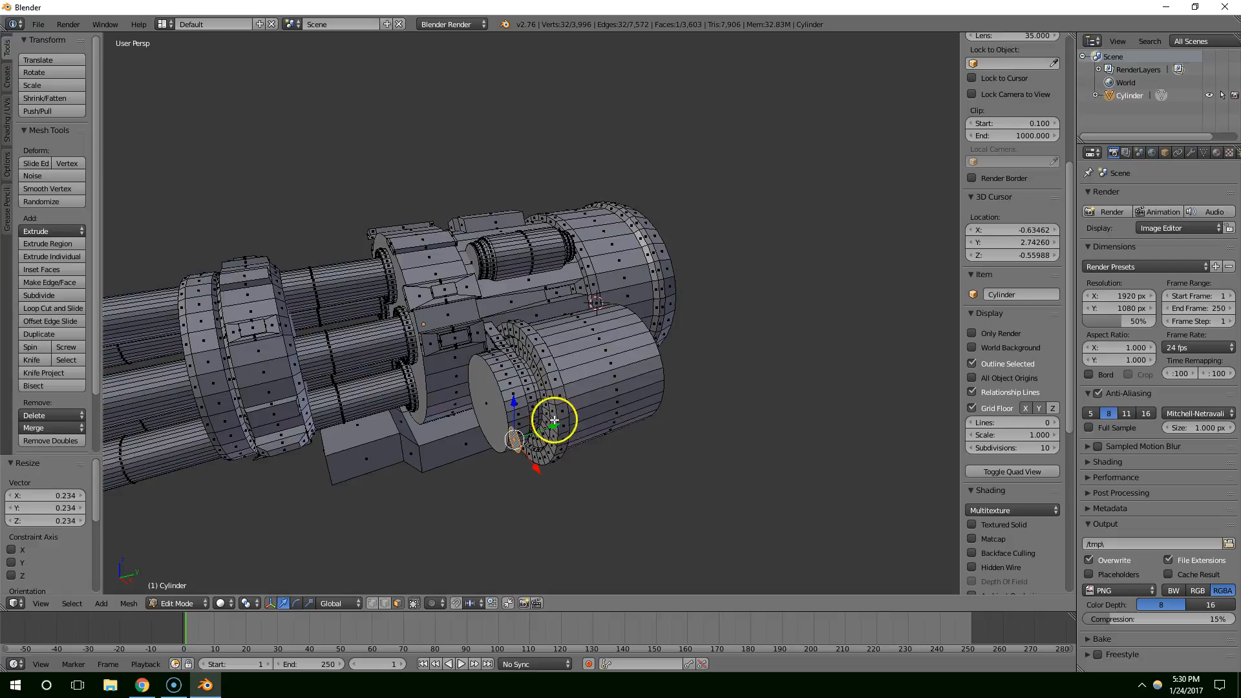
key("g")
key("y")
key("x")
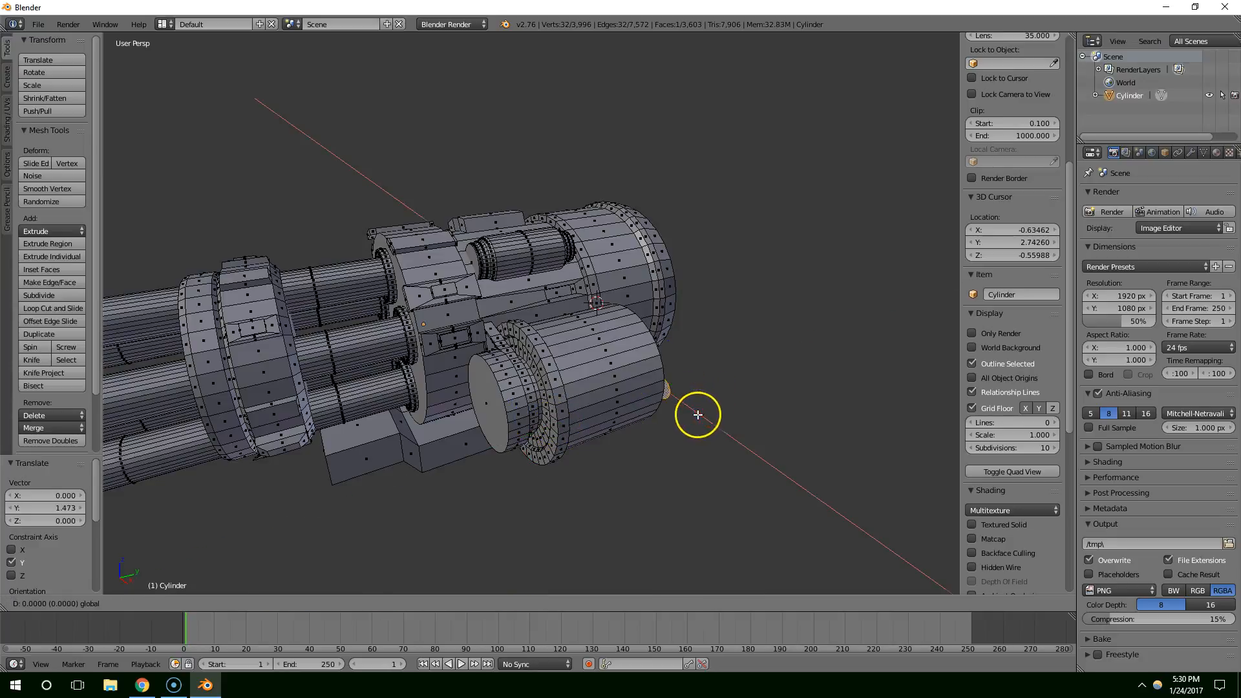
left_click(718, 424)
key("s")
left_click(743, 432)
middle_click_drag(743, 432, 697, 427)
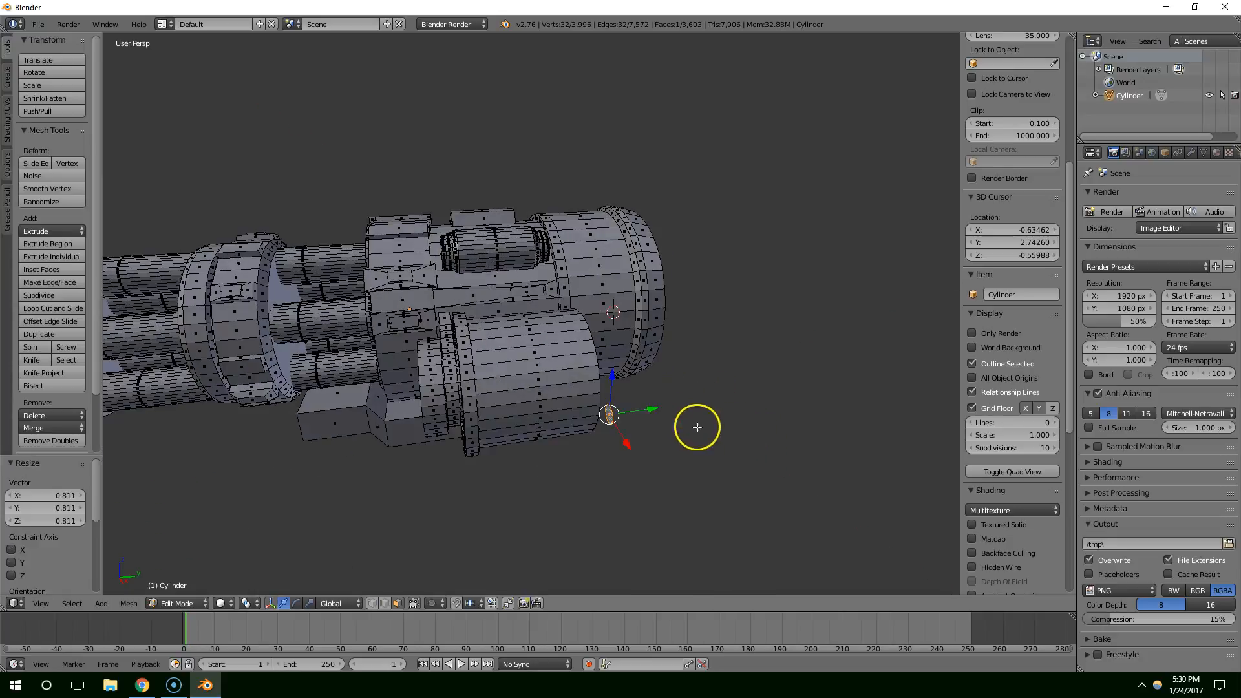
Shift the small disc -0.072 along Y and extrude it -0.678 along Y as a bullet casing, checking the reference image.
key("e")
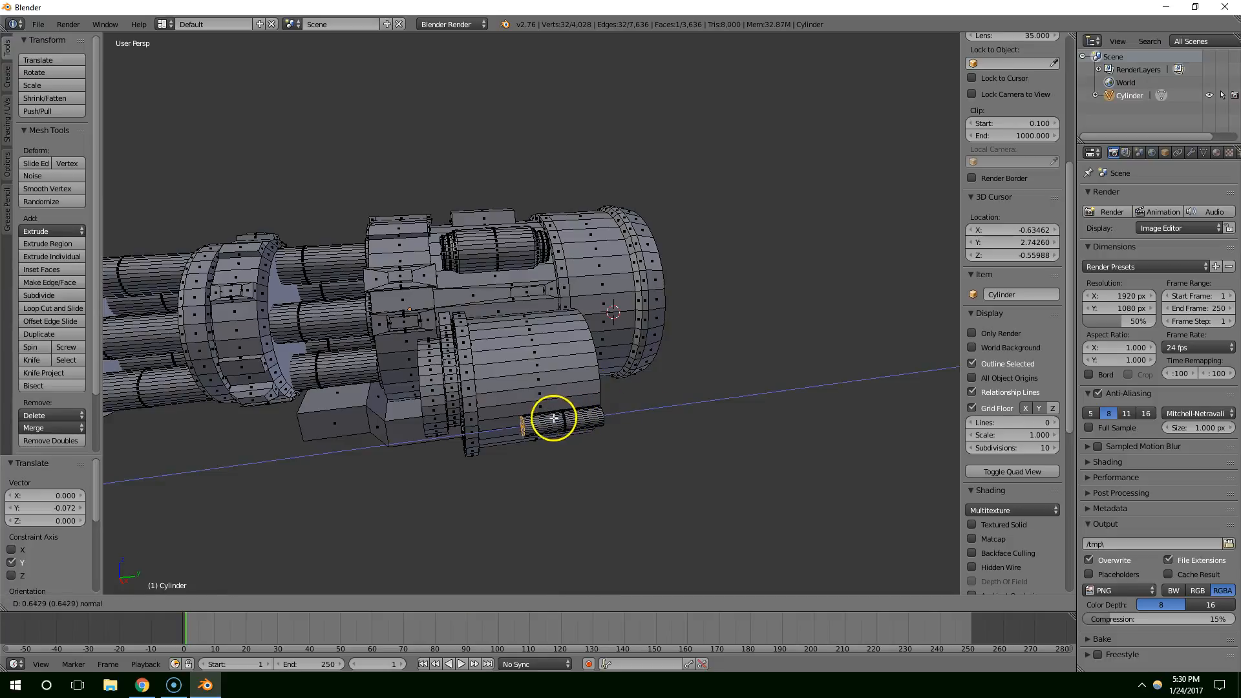
left_click(546, 417)
left_click(142, 685)
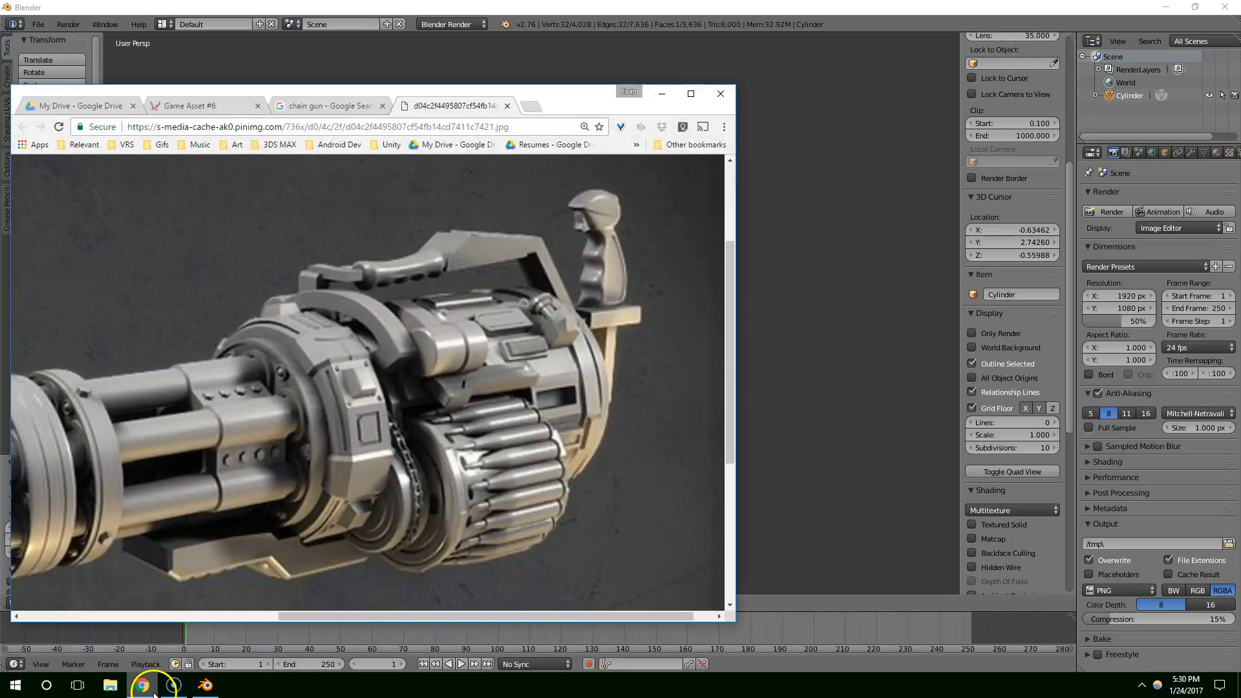
left_click(153, 694)
Form the bullet's shoulder by scaling its front face to 0.919, extruding it -0.1 along Y, and scaling the new face to 0.535.
scroll(694, 478, "up", 1)
middle_click_drag(693, 477, 705, 474)
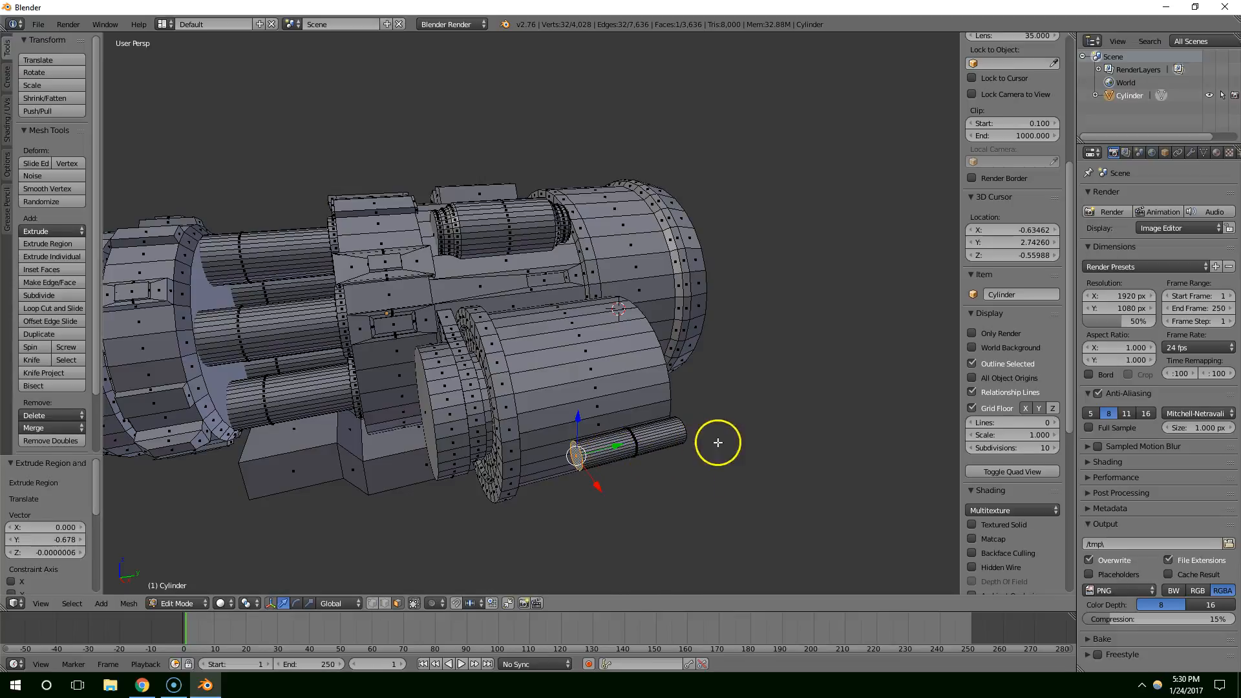
key("s")
left_click(648, 443)
key("e")
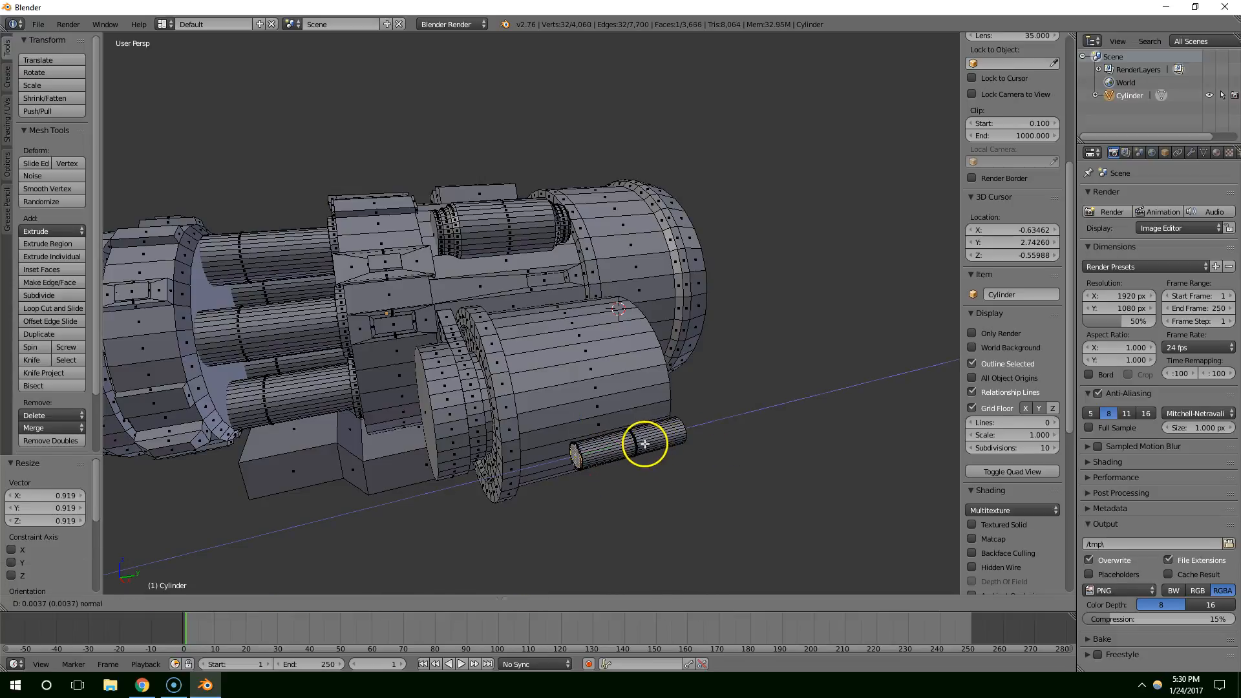
left_click(630, 443)
key("s")
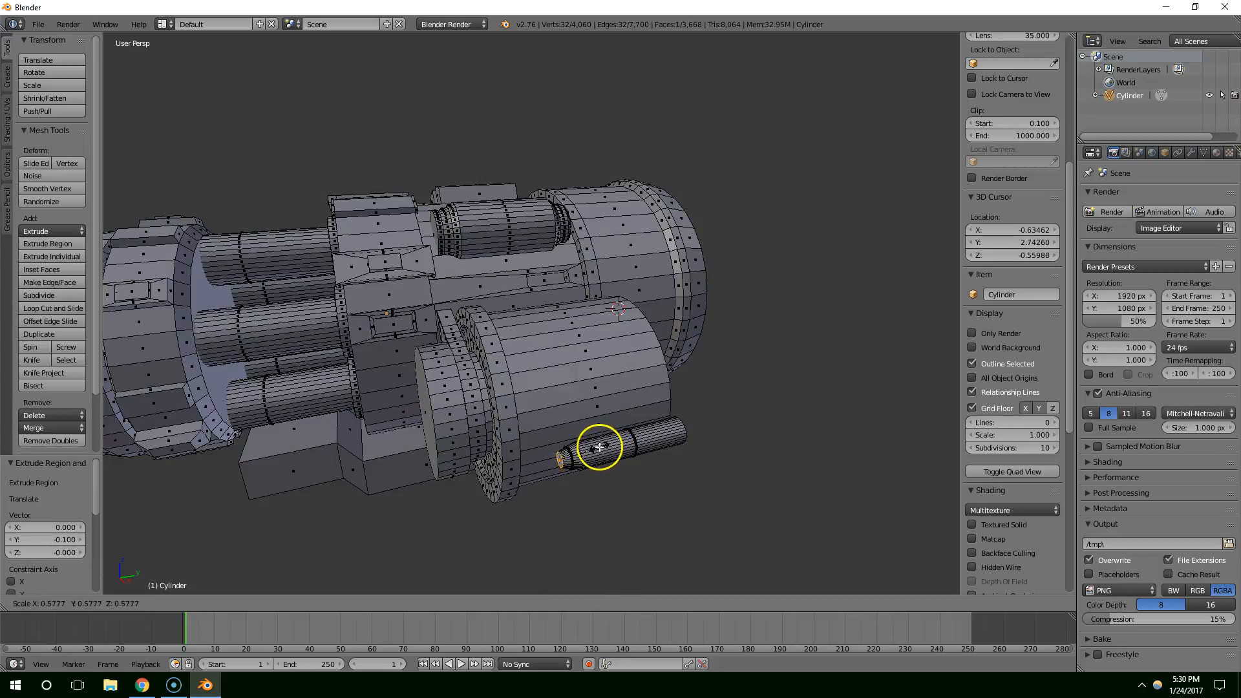
left_click(596, 446)
Extend the bullet's nose with -0.063 and -0.072 extrusions along Y, scaling the face to 0.55 between them and 0.293 at the tip.
key("e")
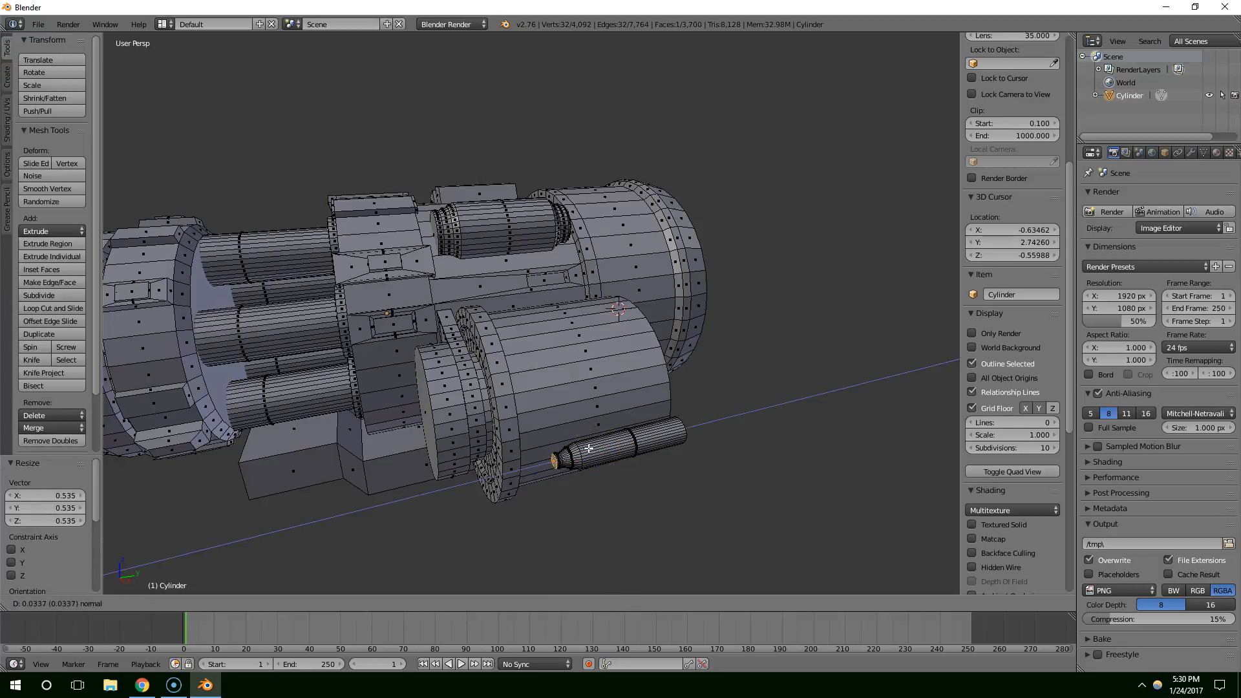
left_click(585, 448)
key("s")
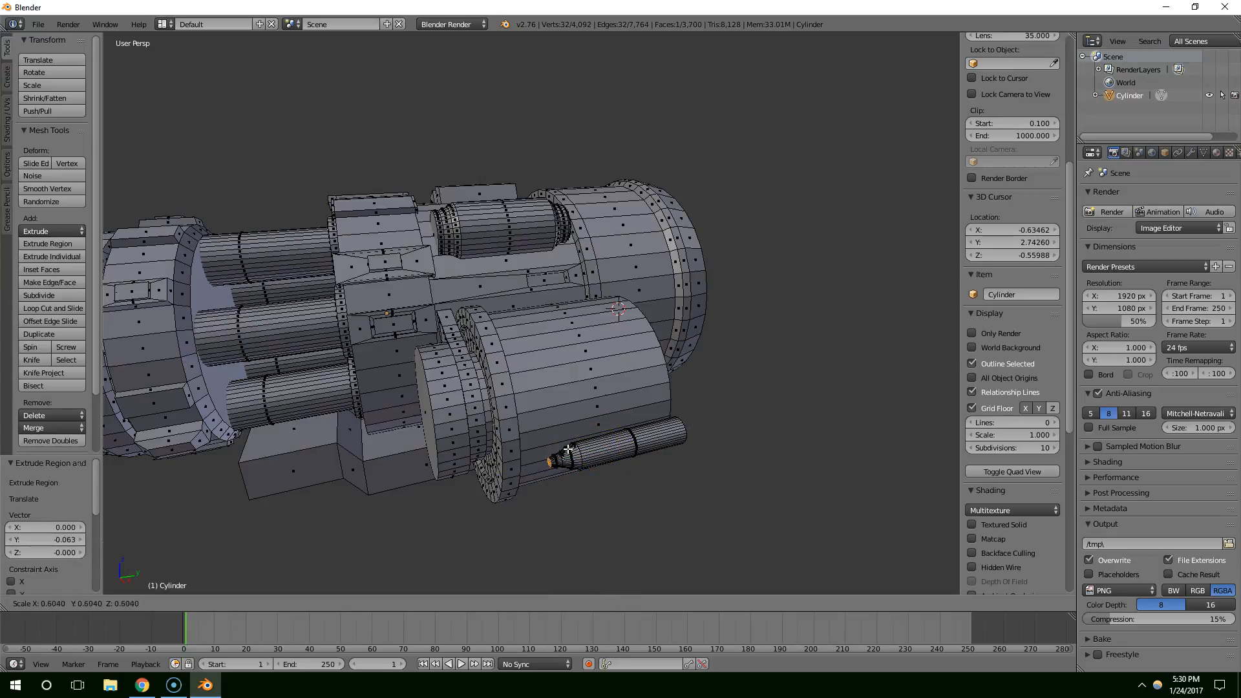
left_click(565, 448)
key("e")
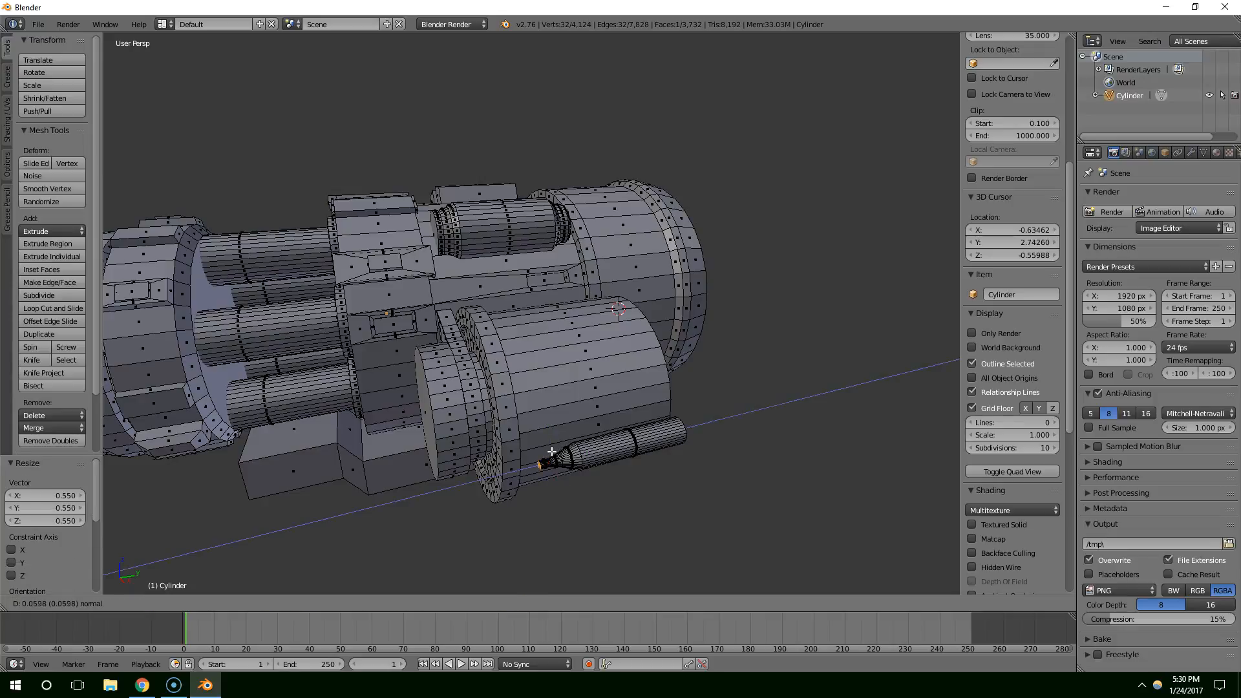
left_click(548, 451)
scroll(608, 441, "up", 2)
middle_click_drag(622, 441, 623, 409)
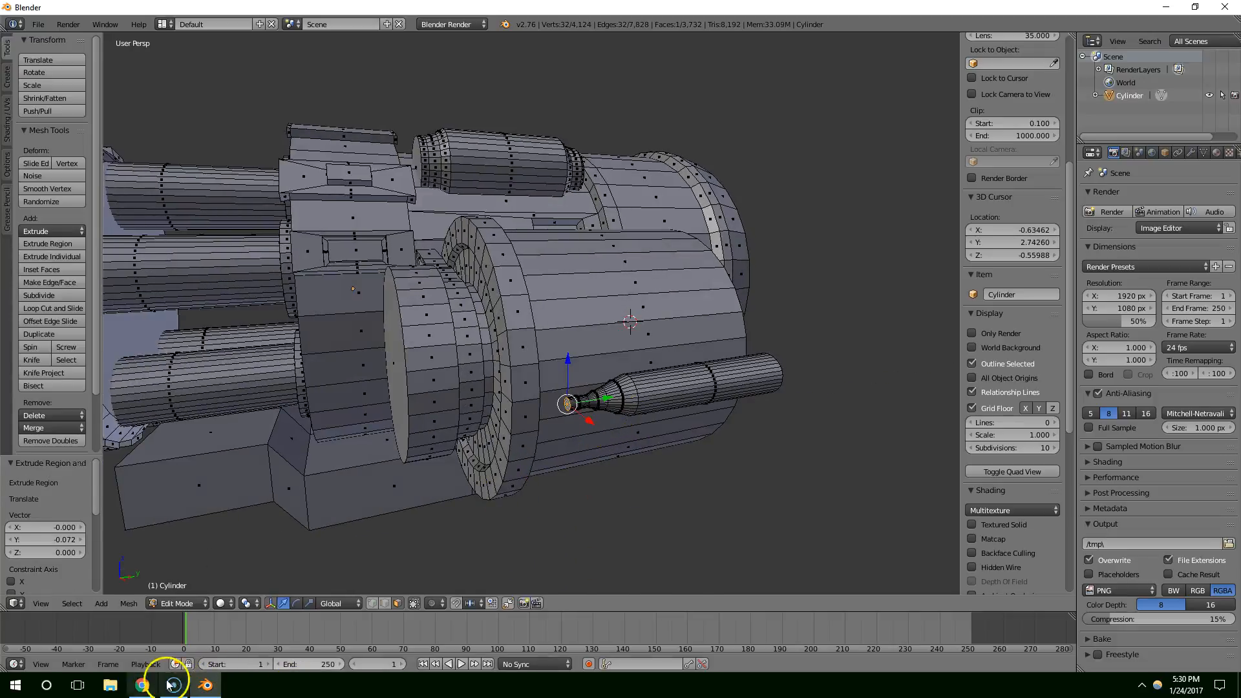
left_click(142, 684)
left_click(142, 684)
key("s")
left_click(606, 441)
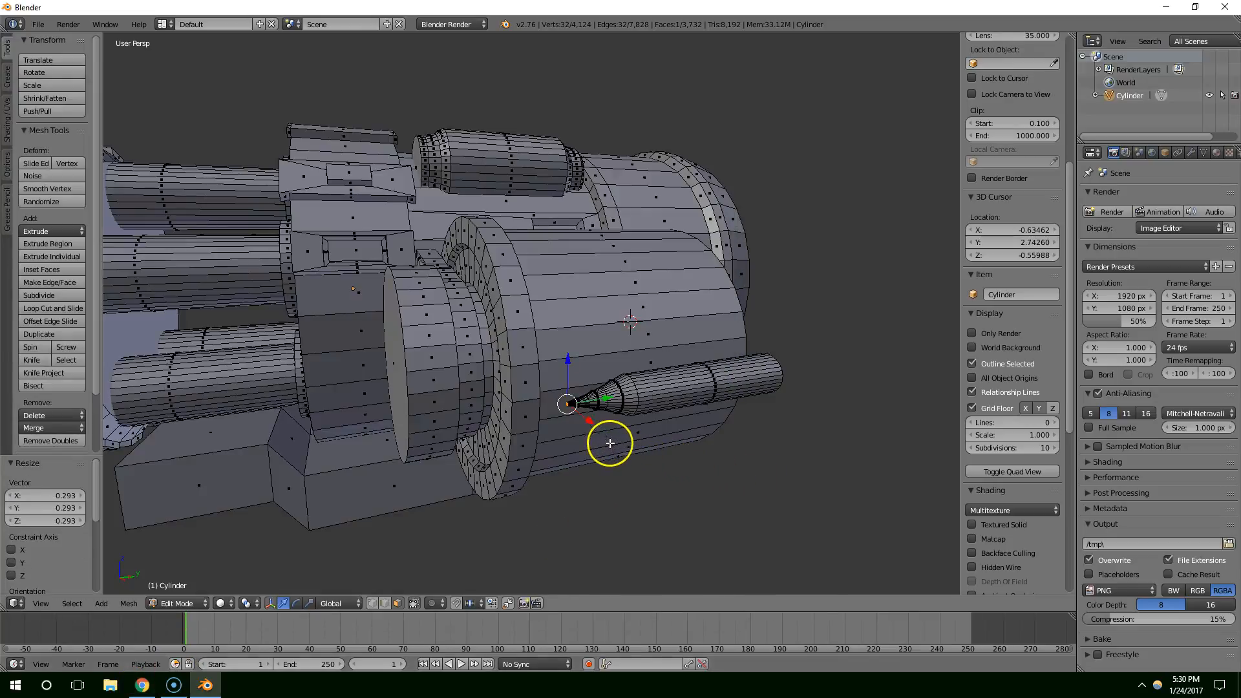
Select the whole linked bullet and reposition it against the drum's side, shifting it -0.055 along Y.
middle_click_drag(603, 438, 715, 471)
key("ctrl+l")
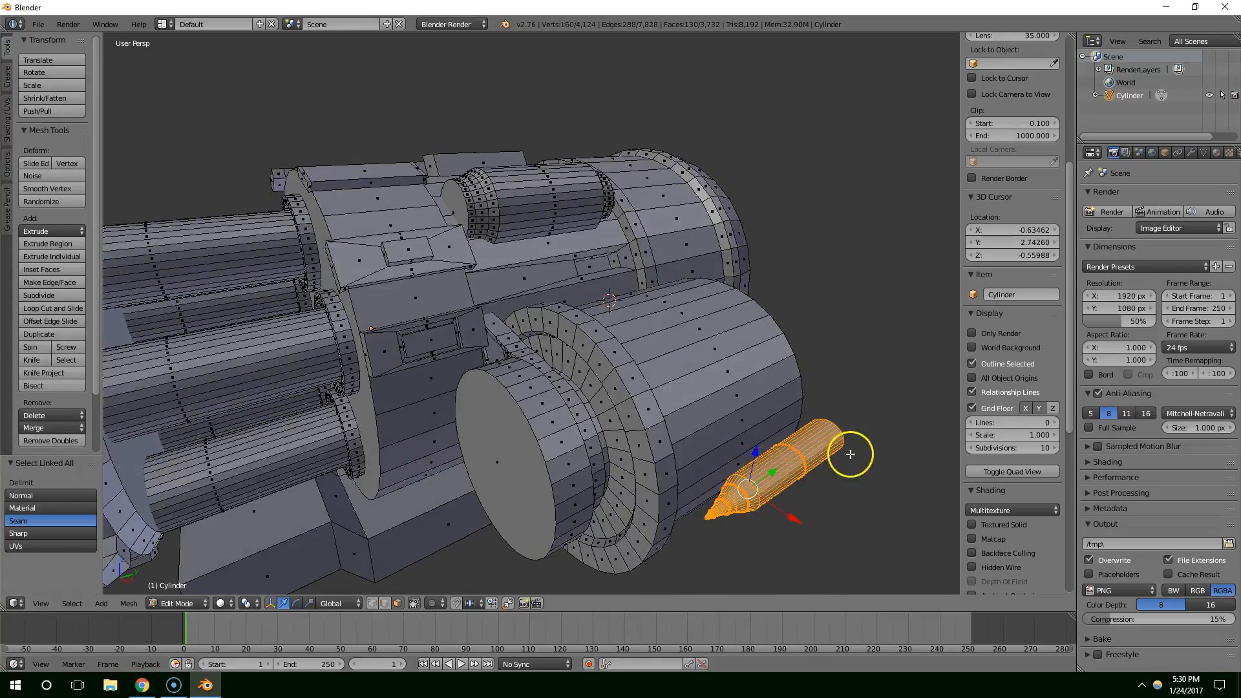
middle_click_drag(850, 454, 881, 444)
left_click_drag(926, 402, 906, 401)
middle_click_drag(907, 401, 763, 374)
mouse_move(432, 350)
left_mouse_down()
mouse_move(424, 343)
mouse_move(438, 343)
left_mouse_up()
Stretch the bullet to about 1.22 along Y, shift it -0.014 along Y, and review it in object mode.
key("s")
key("y")
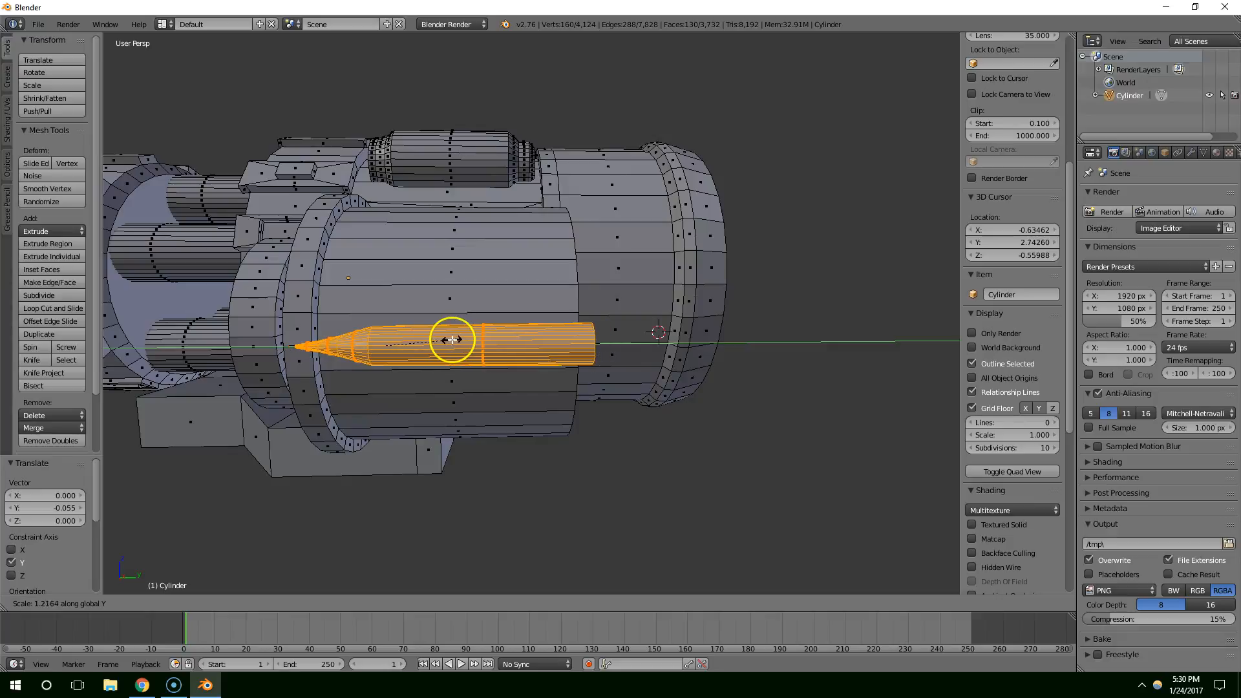
left_click(454, 339)
middle_click_drag(454, 339, 470, 344)
left_click_drag(438, 354, 435, 354)
scroll(461, 352, "up", 3)
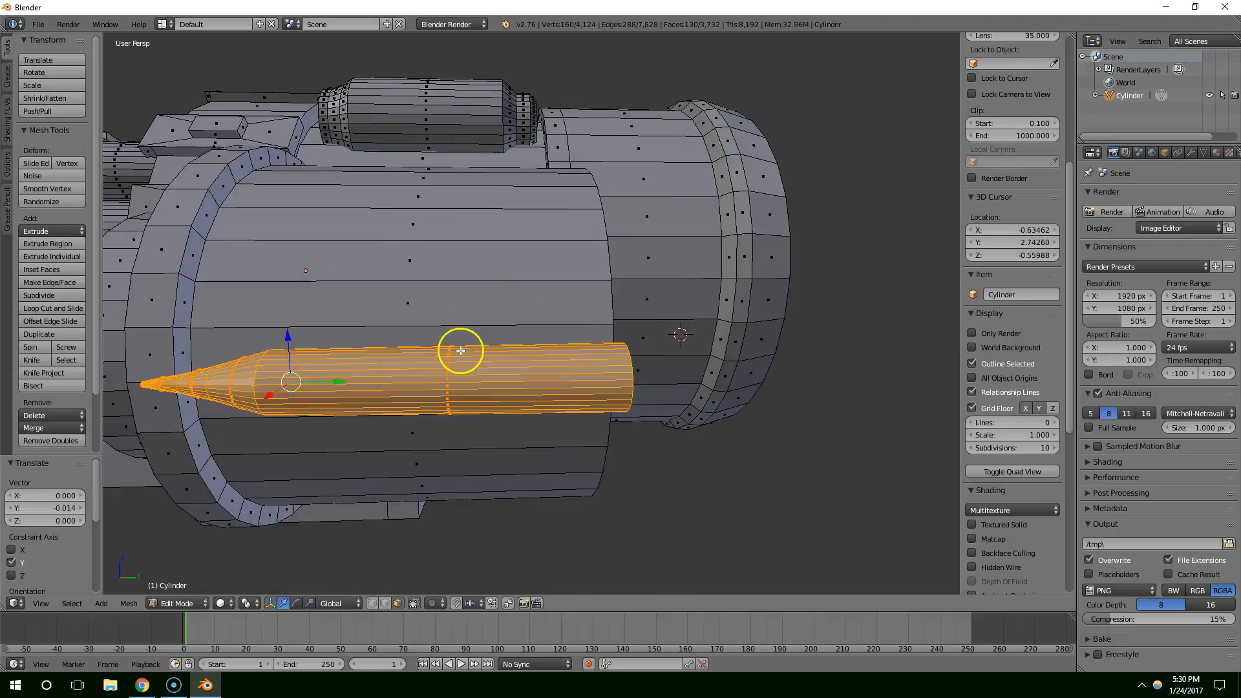
scroll(460, 351, "down", 3)
key("Tab")
middle_click_drag(460, 351, 539, 433)
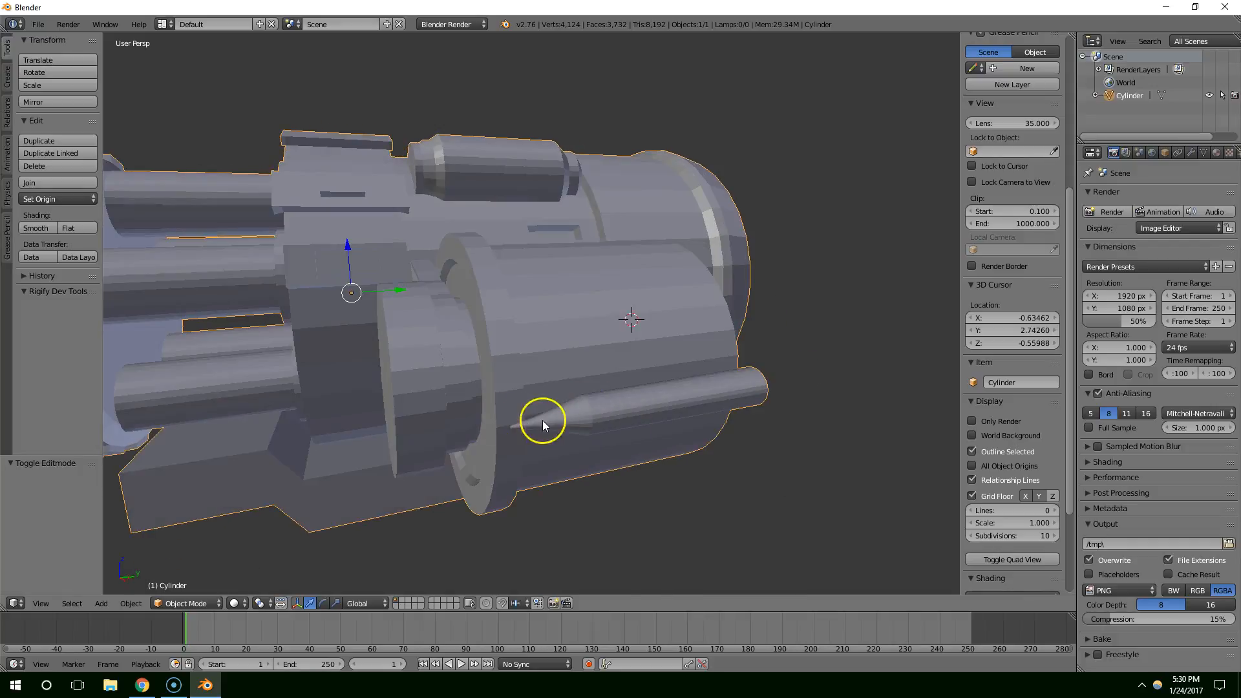
Try to reshape the bullet's nose by moving its front edge loop 0.065 along Y and scaling the loop up.
left_click(143, 685)
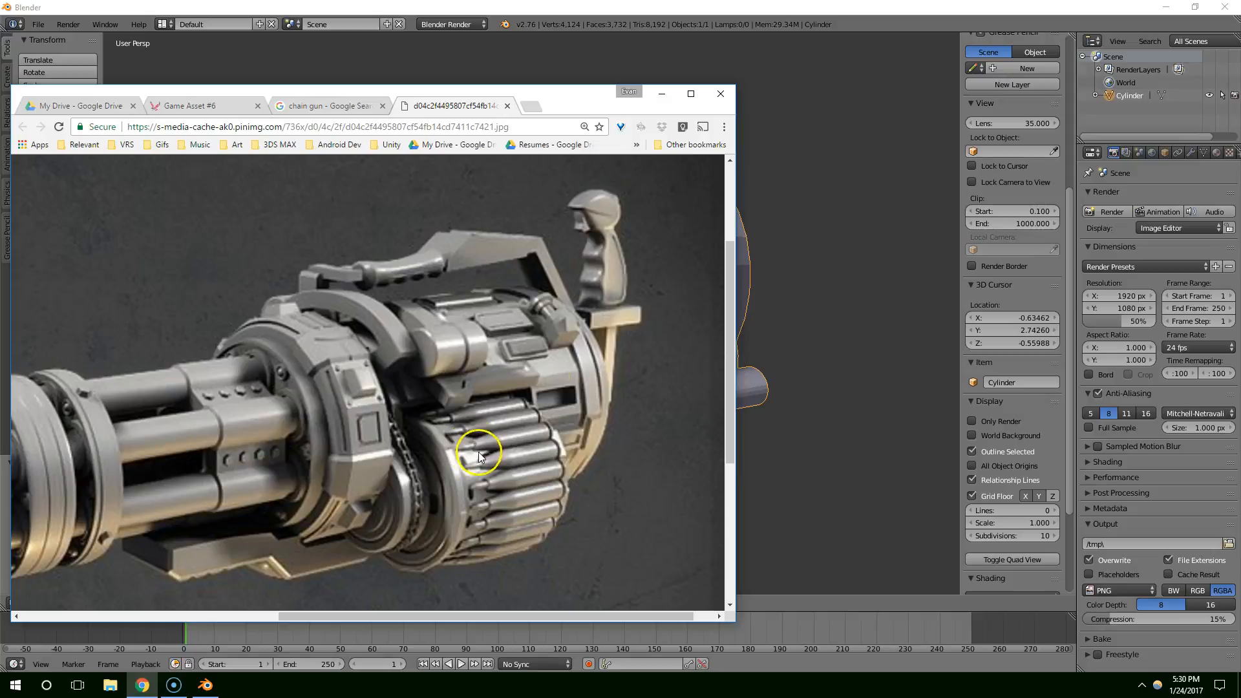
left_click(661, 95)
key("Tab")
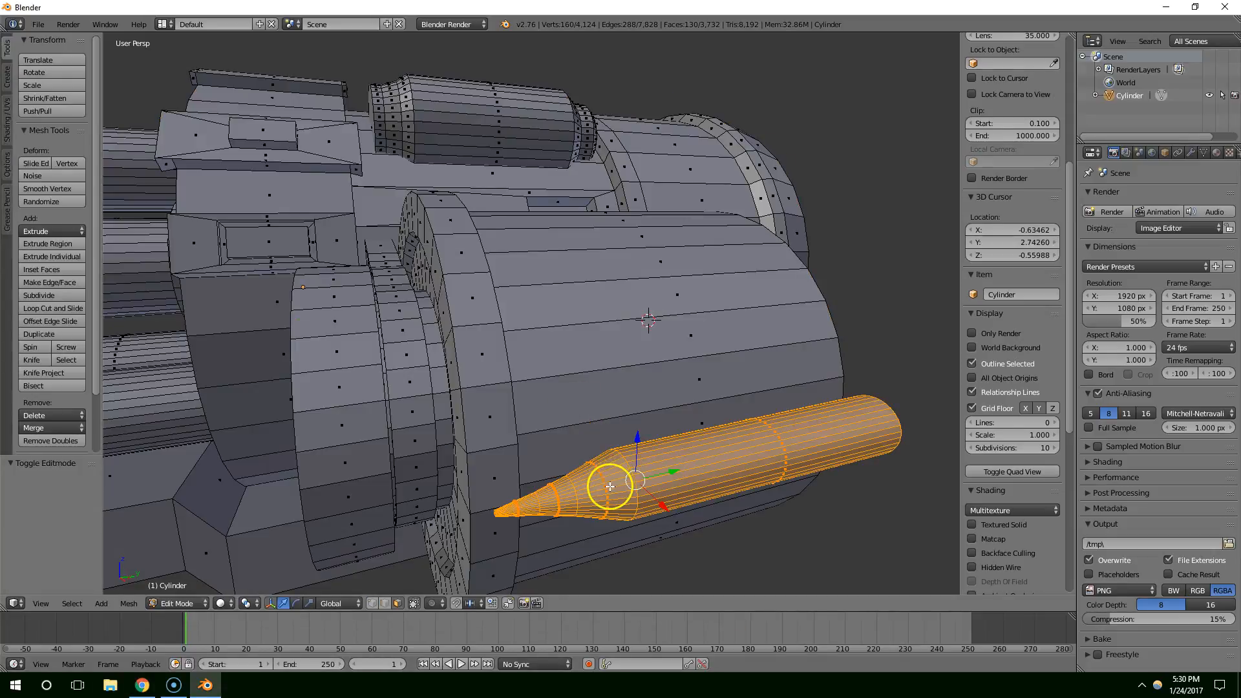
key("ctrl+Tab")
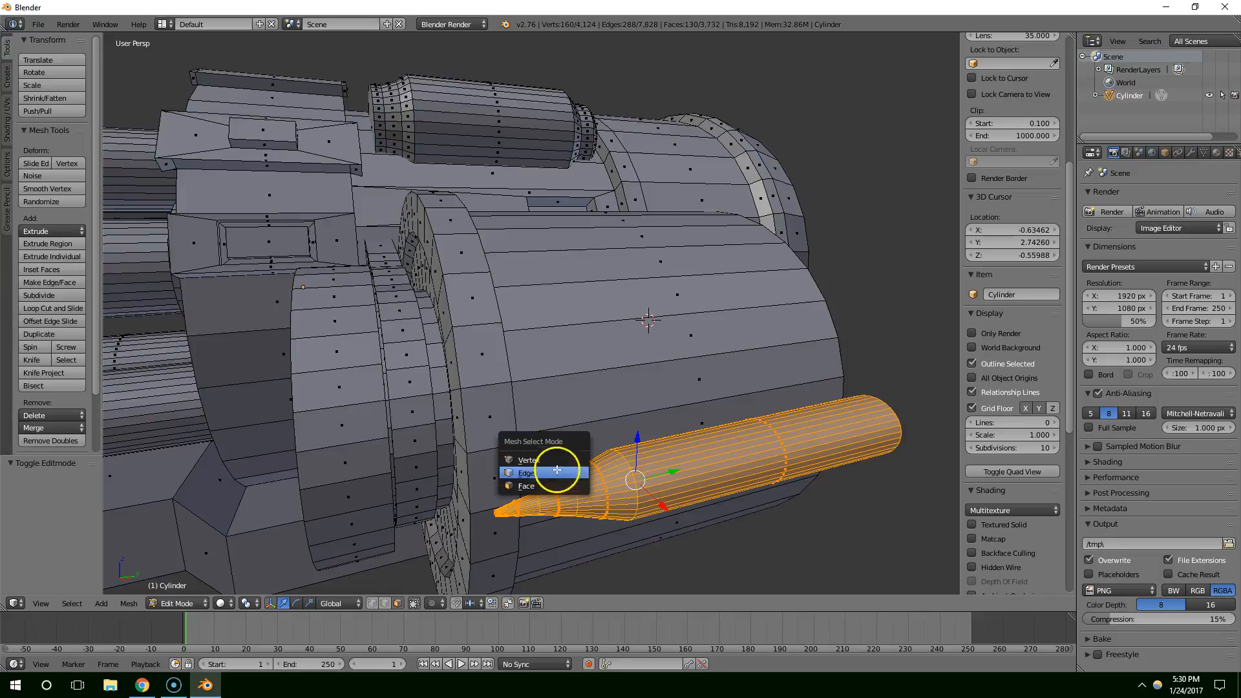
left_click(548, 474)
right_click(576, 495)
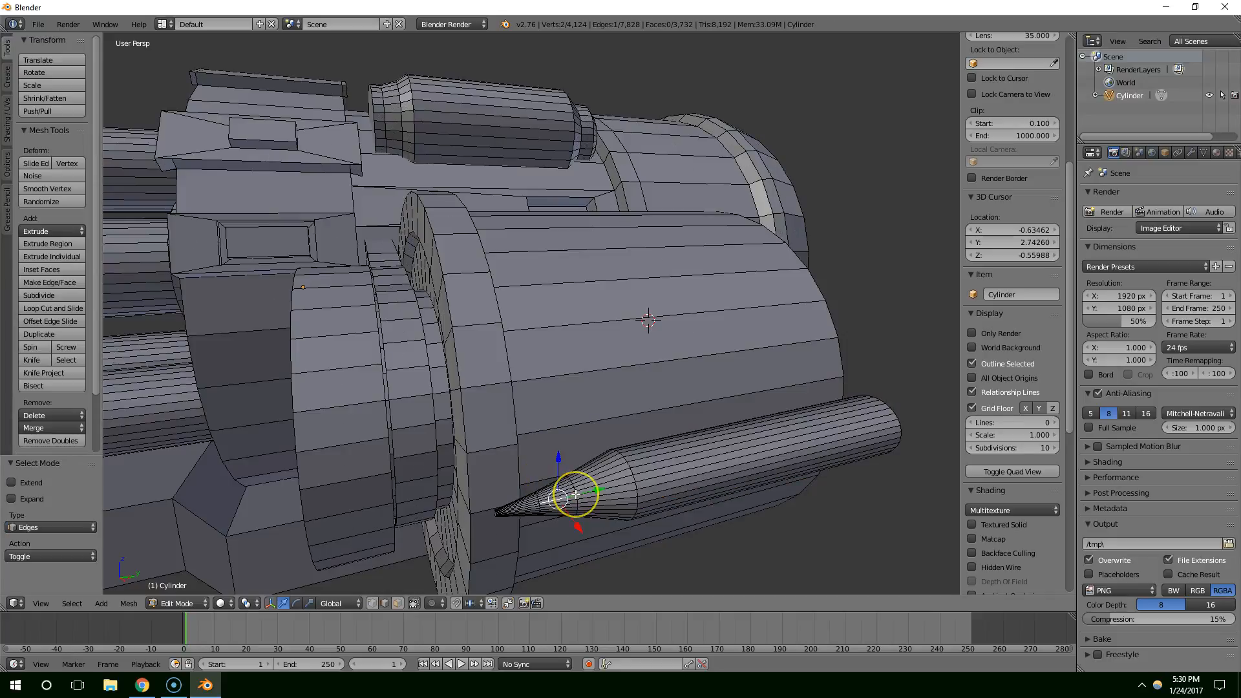
scroll(574, 481, "up", 2)
scroll(574, 481, "down", 2)
middle_click_drag(580, 481, 417, 404)
scroll(504, 388, "up", 2)
scroll(510, 396, "down", 2)
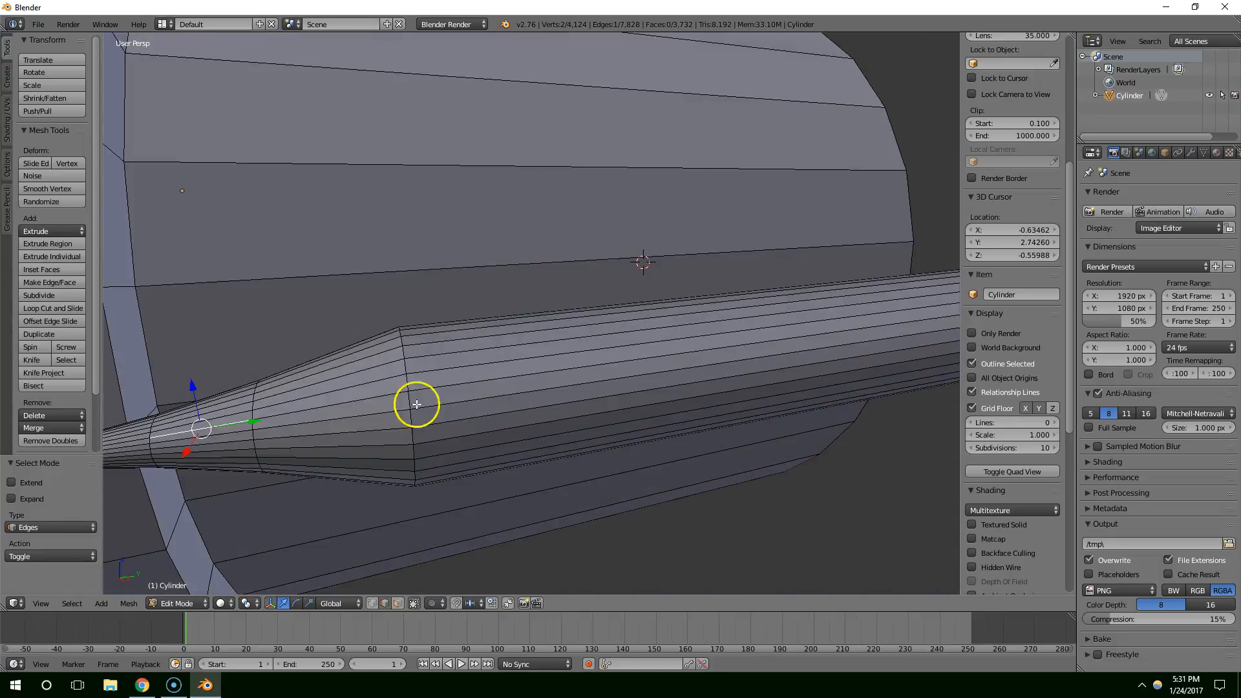
right_click(255, 404, "alt")
middle_click_drag(299, 410, 419, 412)
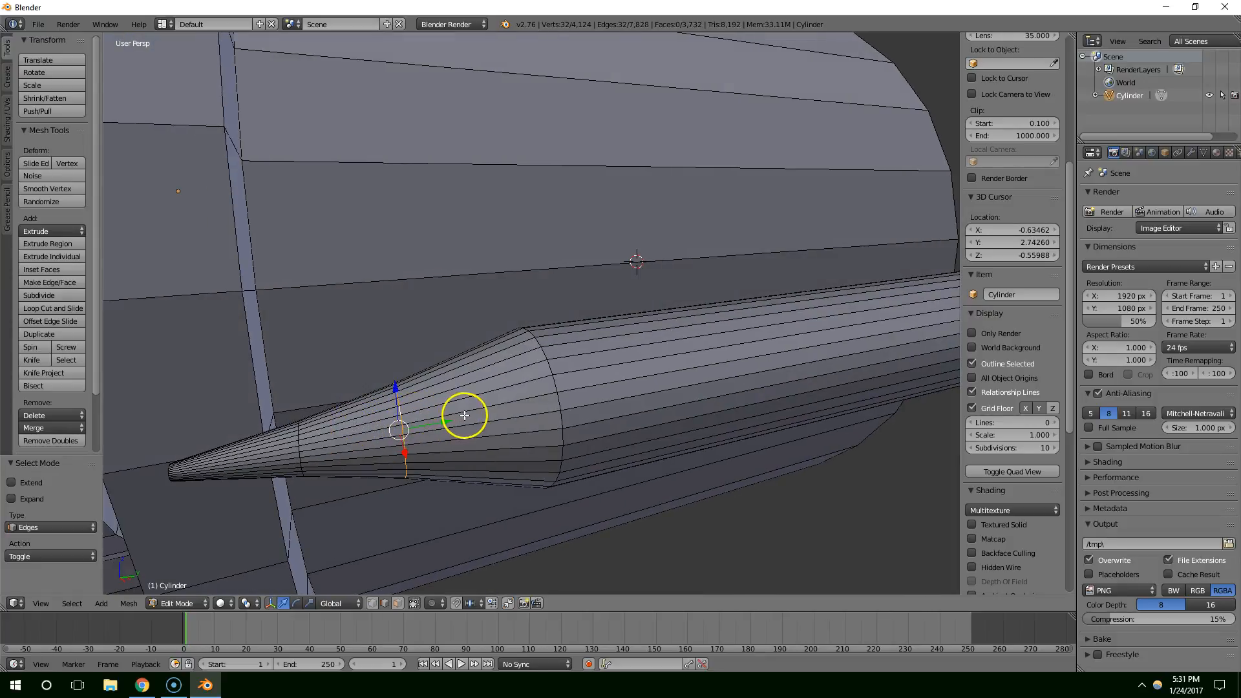
right_click(298, 446, "alt")
right_click(340, 437, "alt")
left_click_drag(341, 439, 423, 437)
key("s")
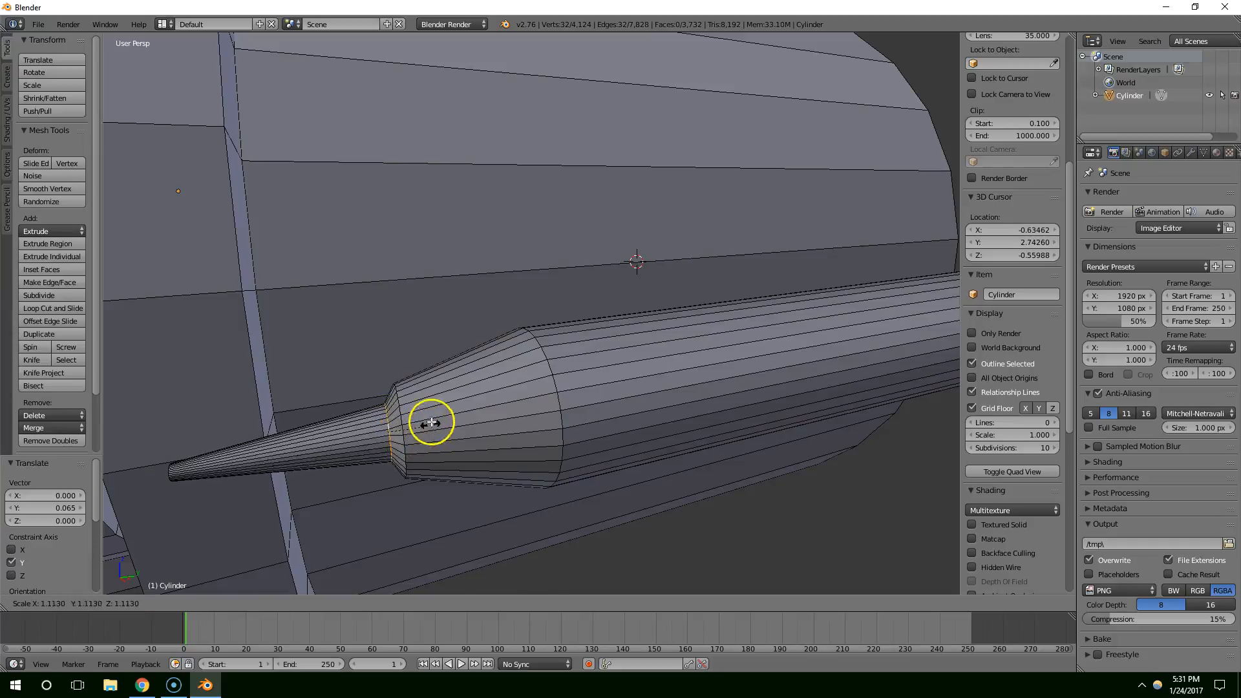
left_click(444, 385)
Inspect the bullet's nose in object mode and compare its shape with the bullets in the reference image.
key("Tab")
scroll(508, 460, "down", 5)
scroll(510, 461, "down", 1)
middle_click_drag(510, 460, 534, 470)
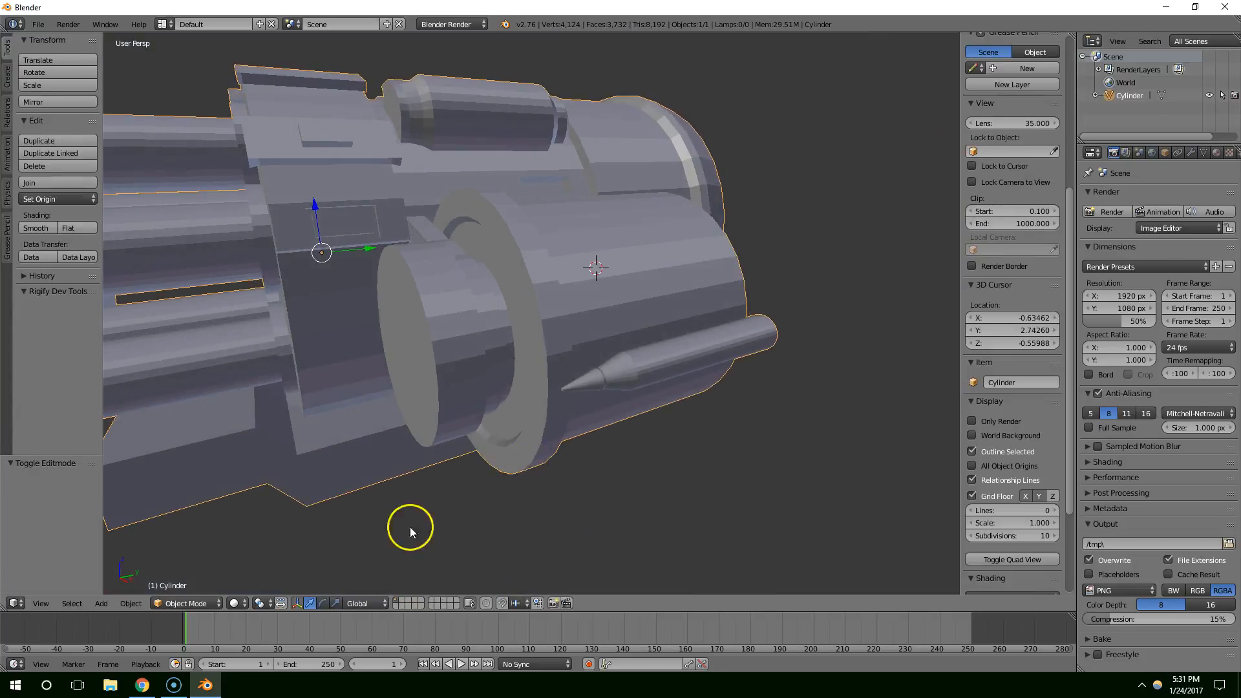
left_click(147, 690)
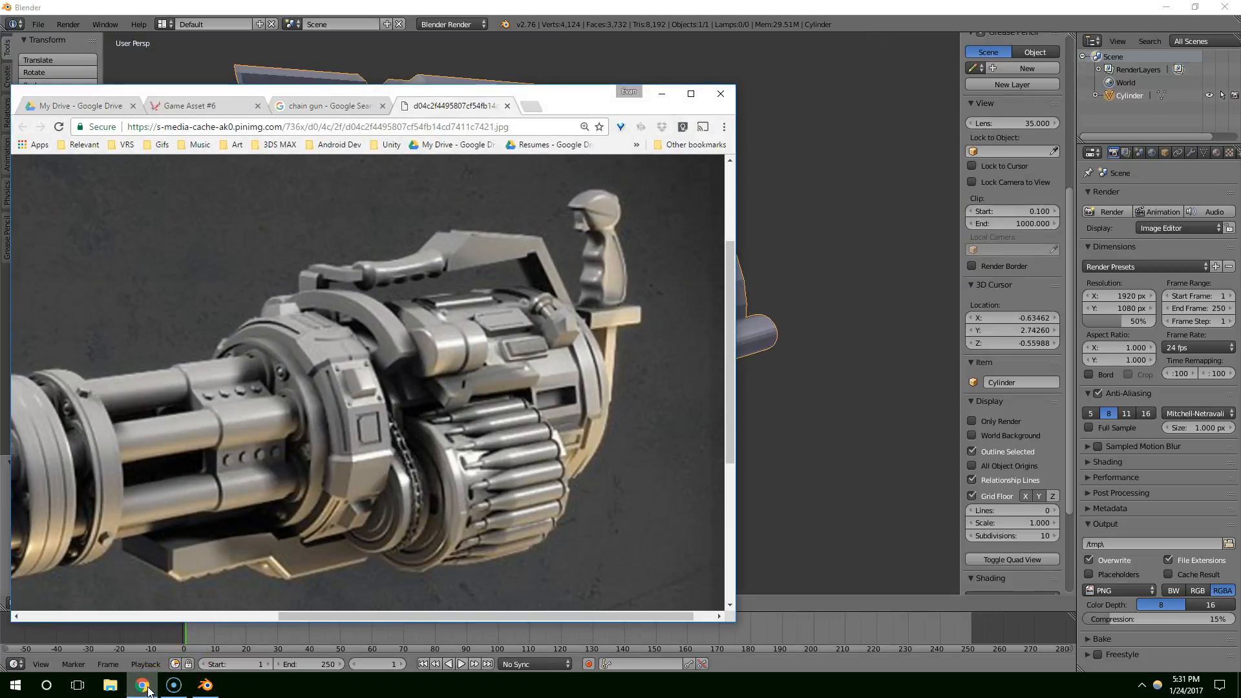
left_click(149, 688)
scroll(504, 504, "up", 2)
middle_click_drag(589, 463, 486, 427)
Select the rear edge loop of the bullet's tapered nose, move it slightly rearward along Y, and scale it to 1.188.
key("Tab")
scroll(468, 426, "up", 4)
scroll(468, 426, "down", 4)
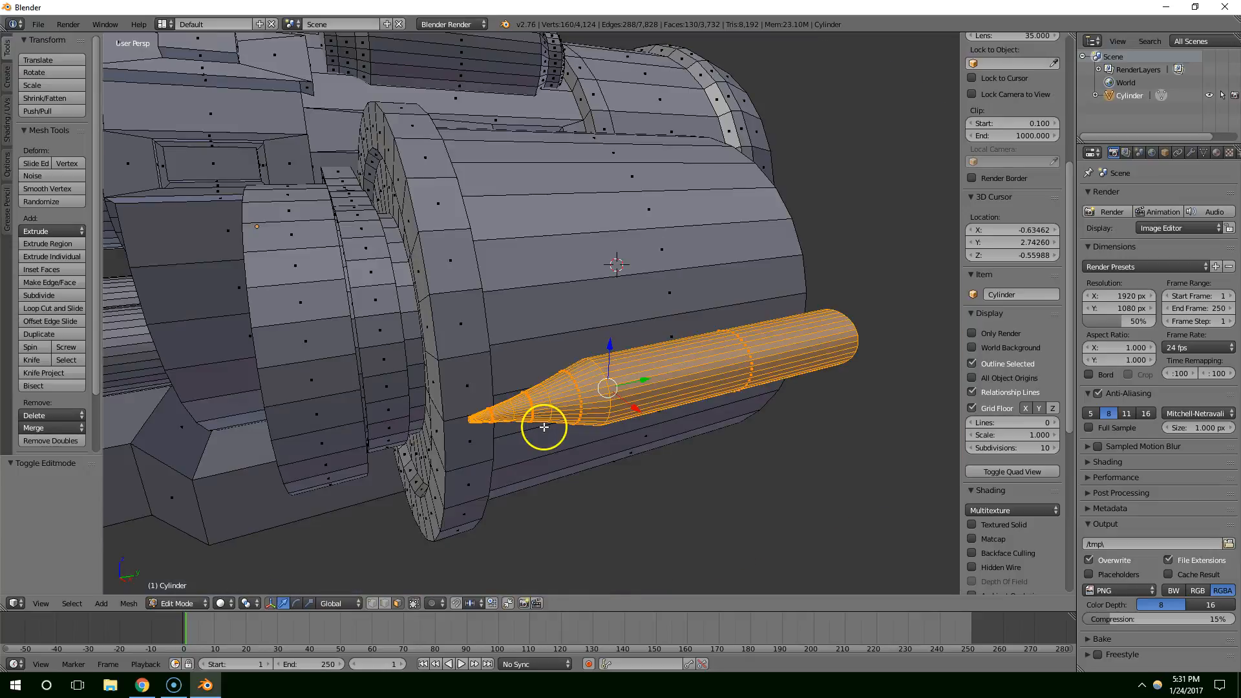
scroll(544, 427, "up", 3)
key("ctrl+Tab")
left_click(541, 424)
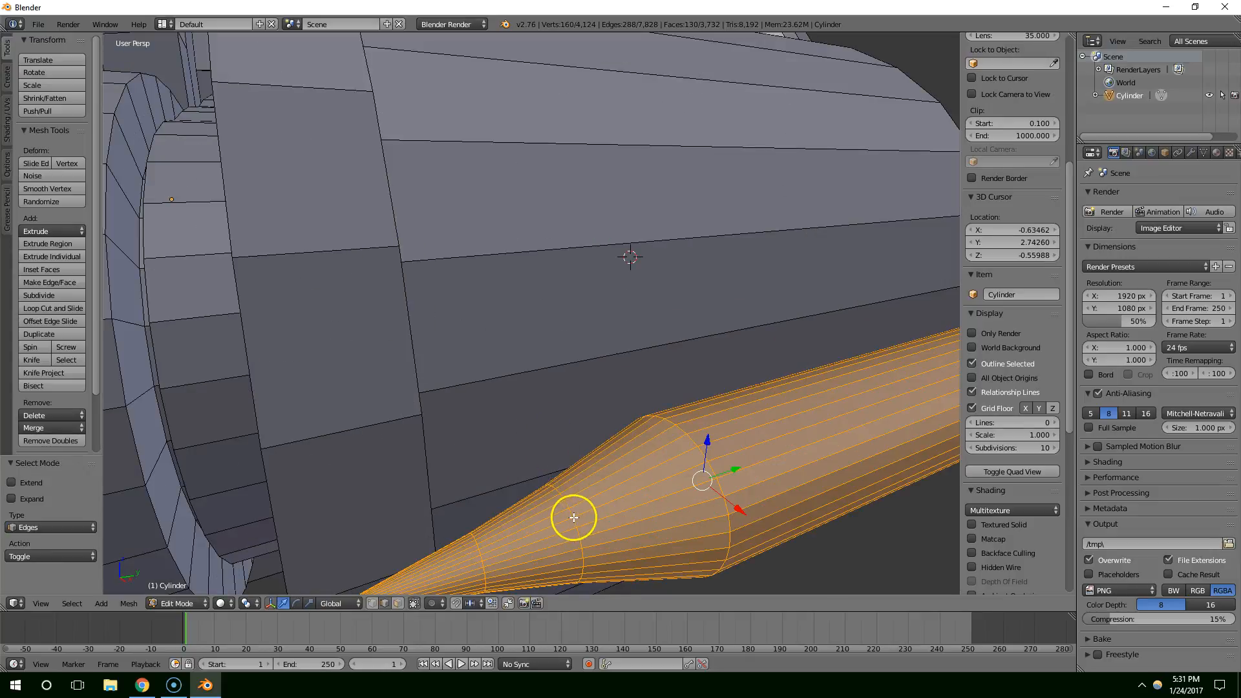
right_click(574, 517, "alt")
right_click(573, 515, "alt")
key("g")
key("y")
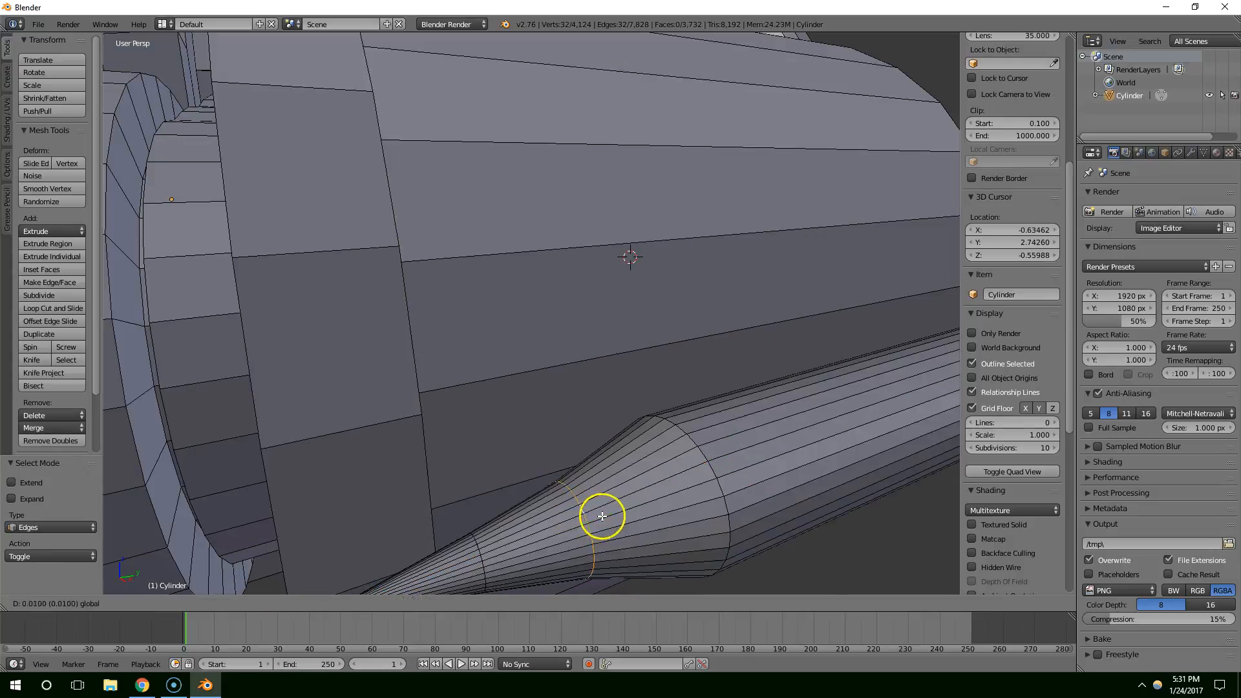
left_click(611, 515)
key("s")
left_click(632, 507)
Add an edge loop to the bullet's nose beside the rear loop of the taper and scale it to 1.035.
key("ctrl+r")
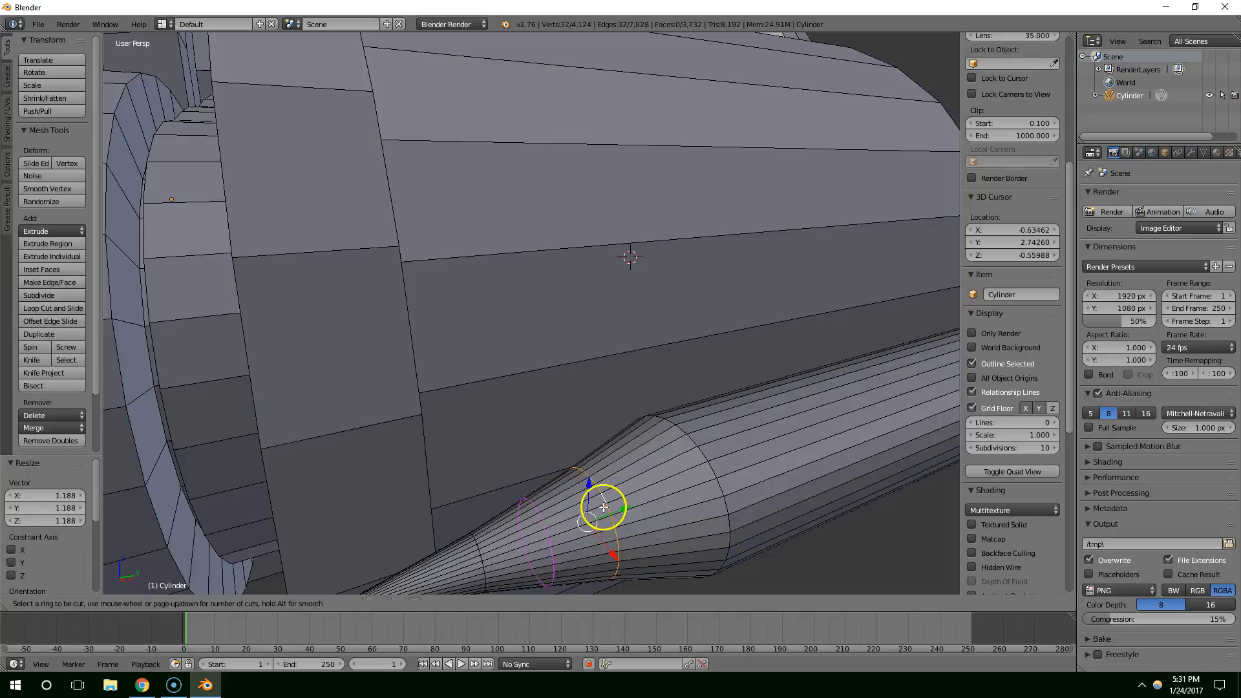
left_click(534, 521)
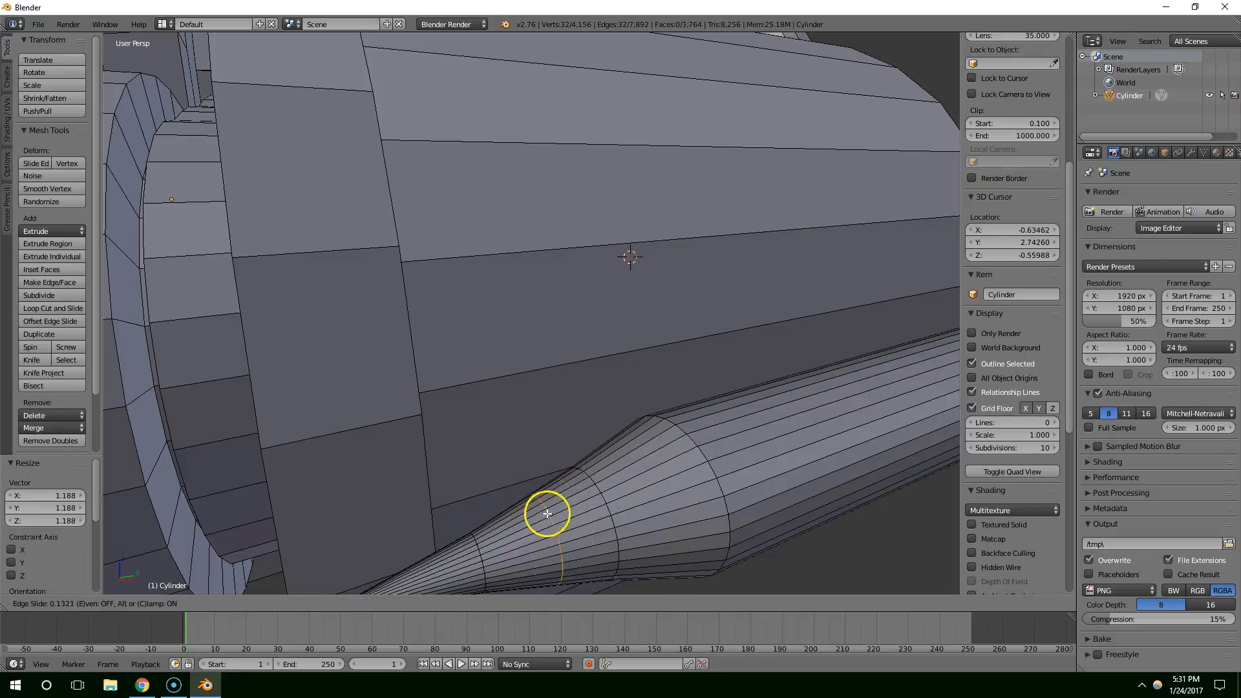
left_click(593, 504)
key("s")
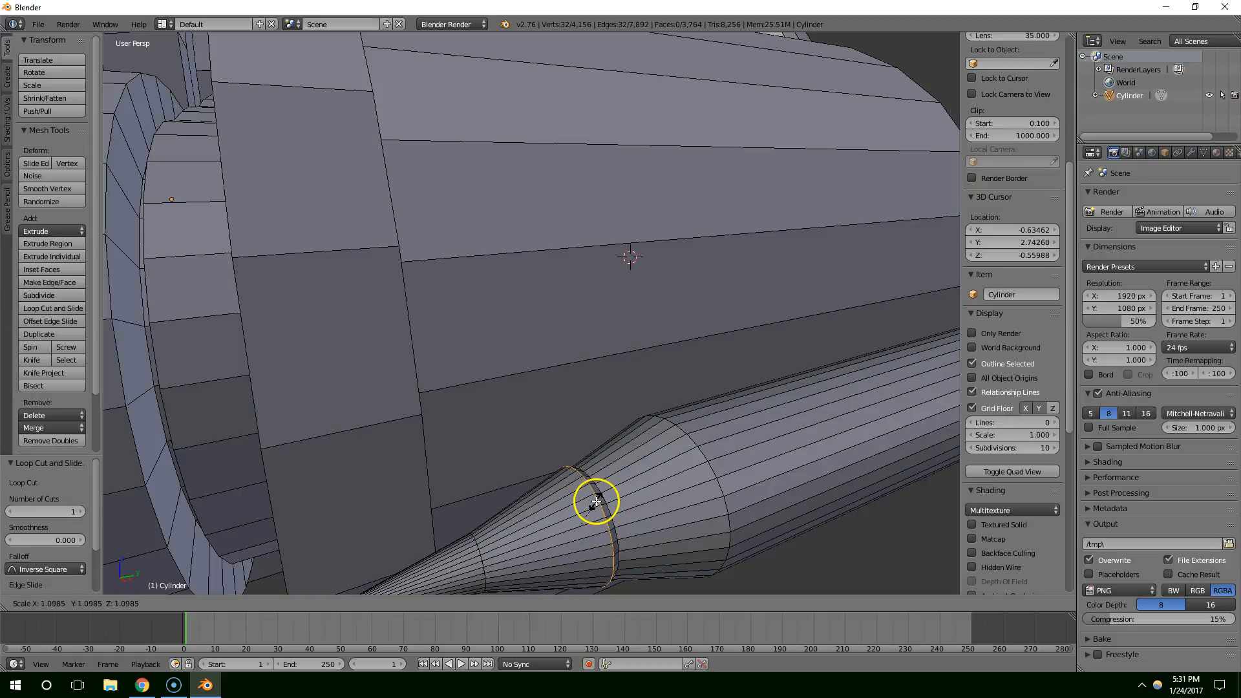
left_click(602, 502)
scroll(602, 502, "down", 4)
mouse_move(601, 502)
middle_mouse_down()
mouse_move(588, 502)
mouse_move(598, 501)
middle_mouse_up()
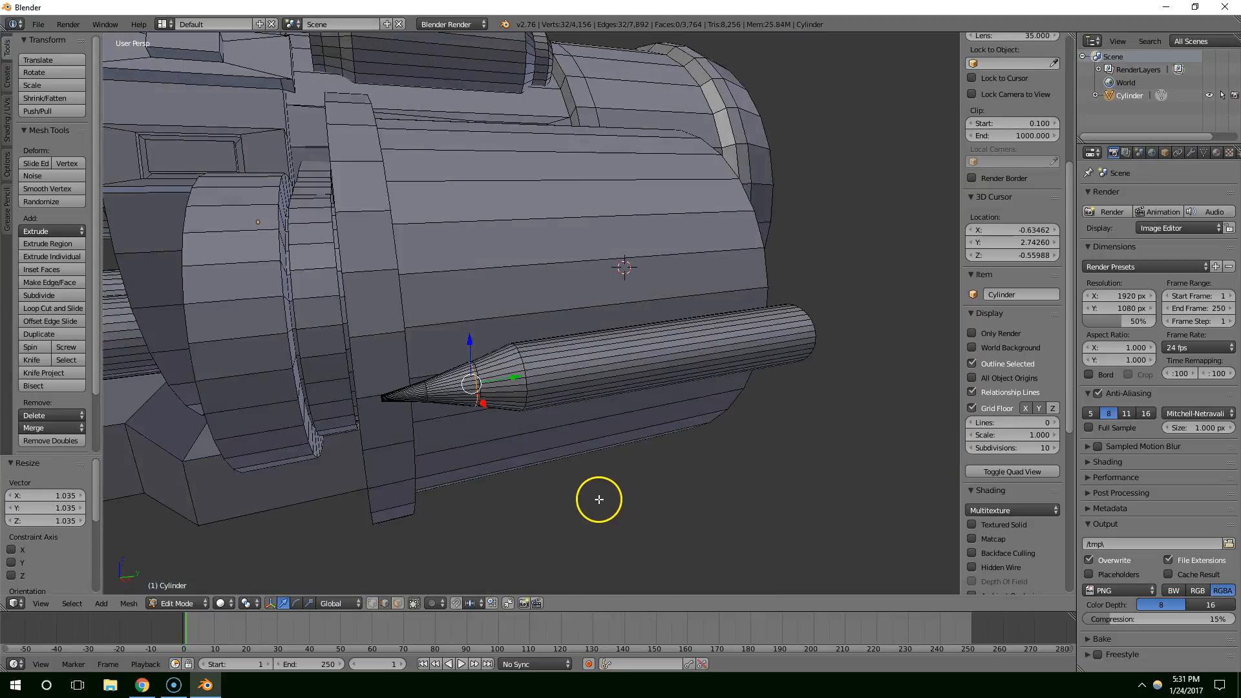
scroll(510, 460, "up", 4)
scroll(494, 512, "down", 3)
scroll(464, 487, "up", 2)
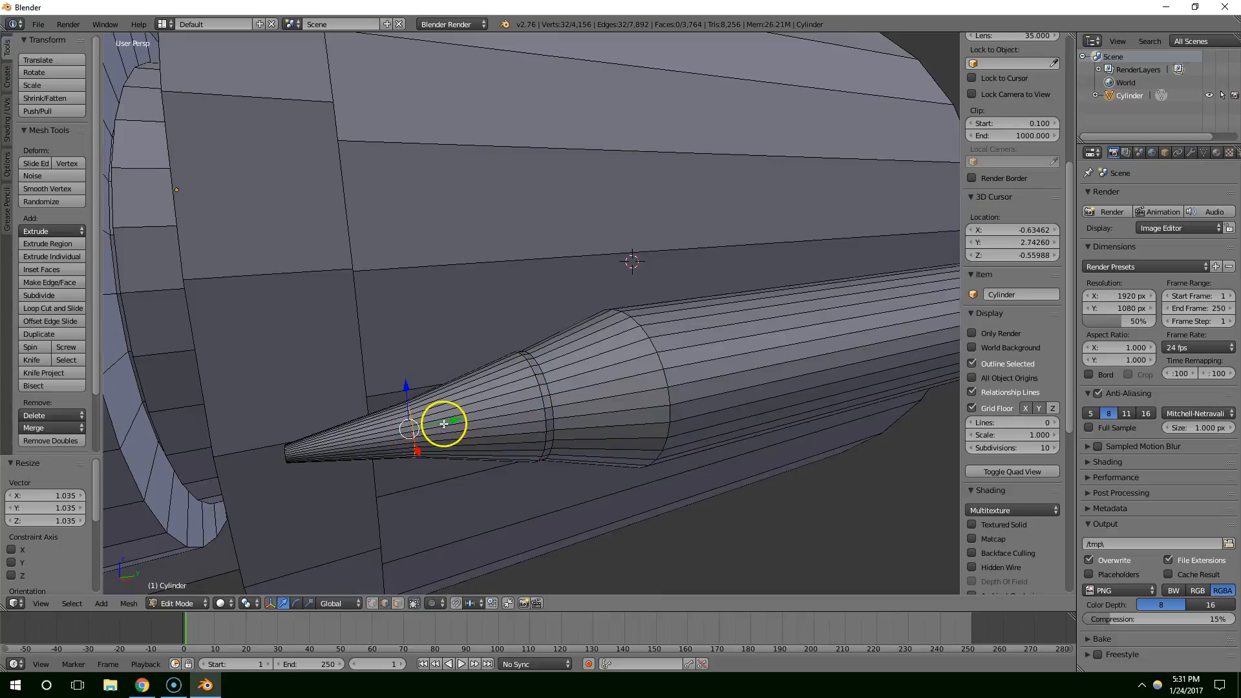
Move the nose's front edge loop 0.081 and then 0.008 along Y towards the ridge, scaling it by 1.656 and 1.109.
key("g")
key("y")
left_click(548, 407)
key("s")
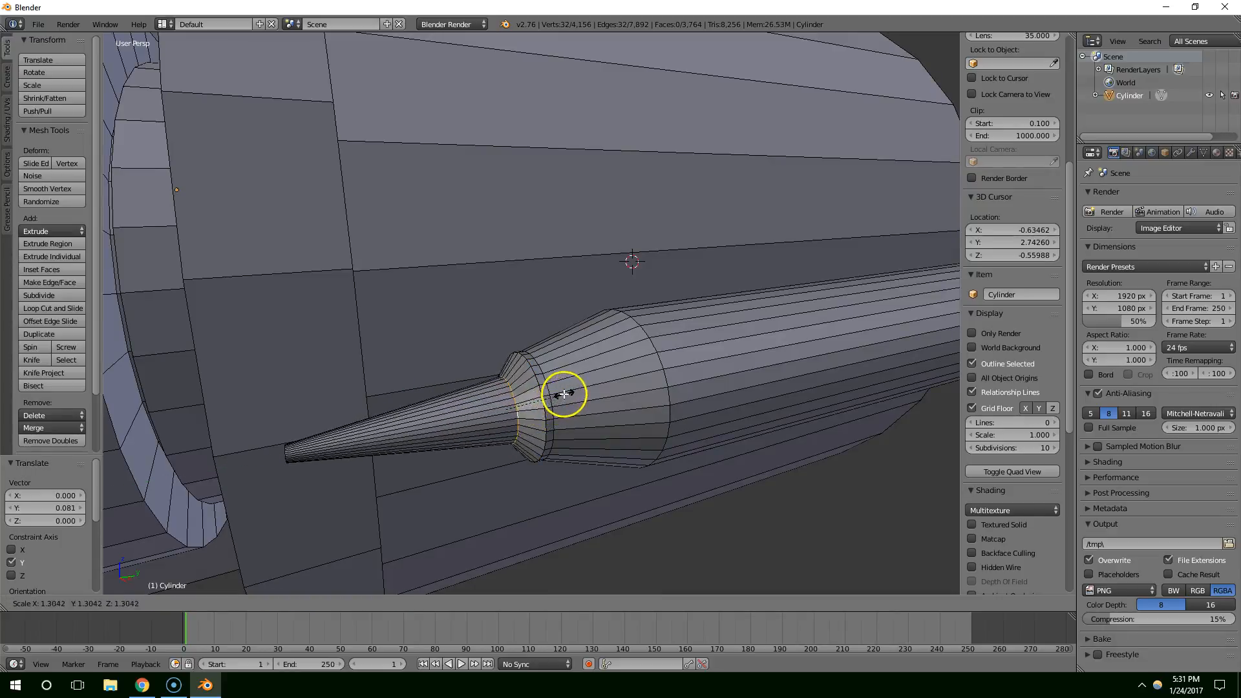
left_click(542, 386)
key("g")
key("y")
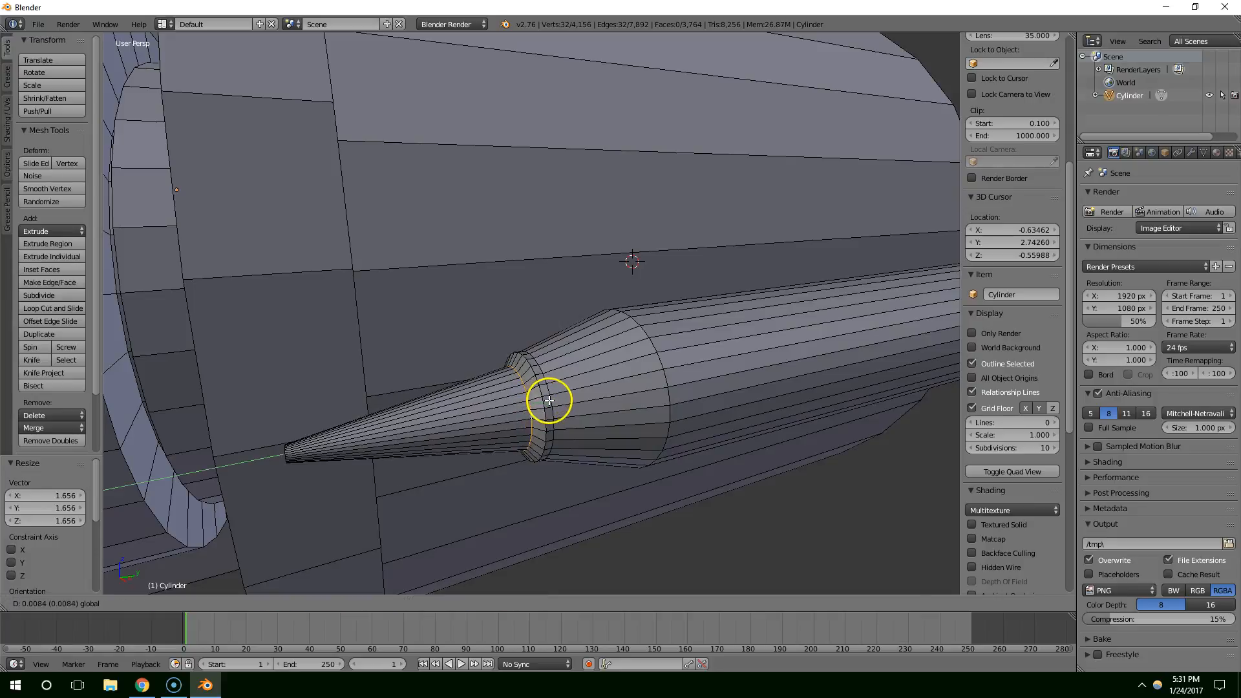
left_click(549, 401)
key("s")
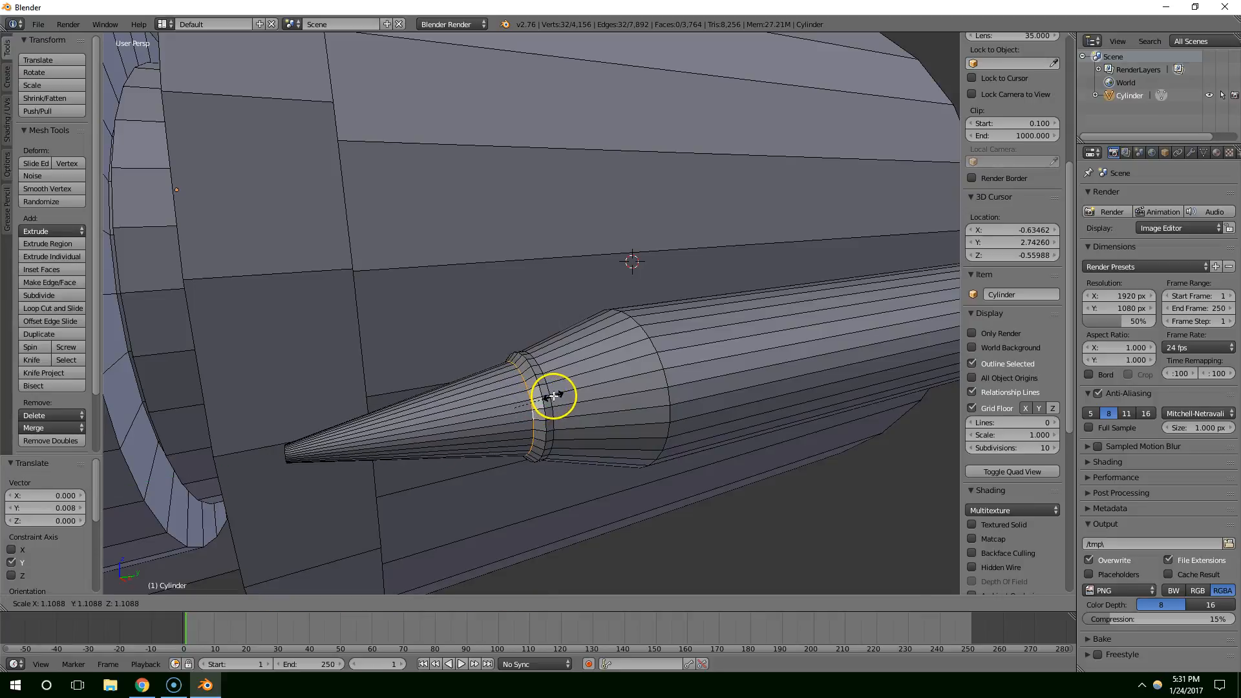
left_click(554, 396)
Select the end face at the bullet's tip and move it rearward along Y to shorten the nose.
middle_click_drag(289, 465, 335, 450)
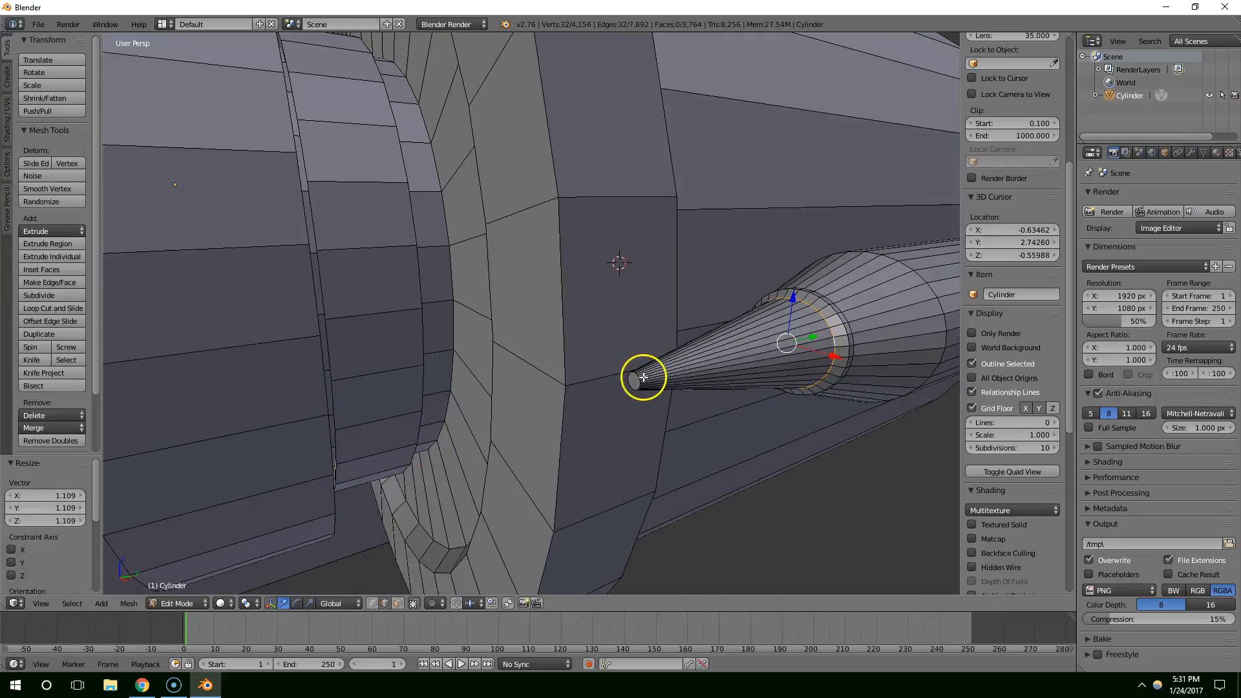
key("ctrl+Tab")
left_click(616, 366)
middle_click_drag(616, 366, 519, 388)
right_click(539, 520)
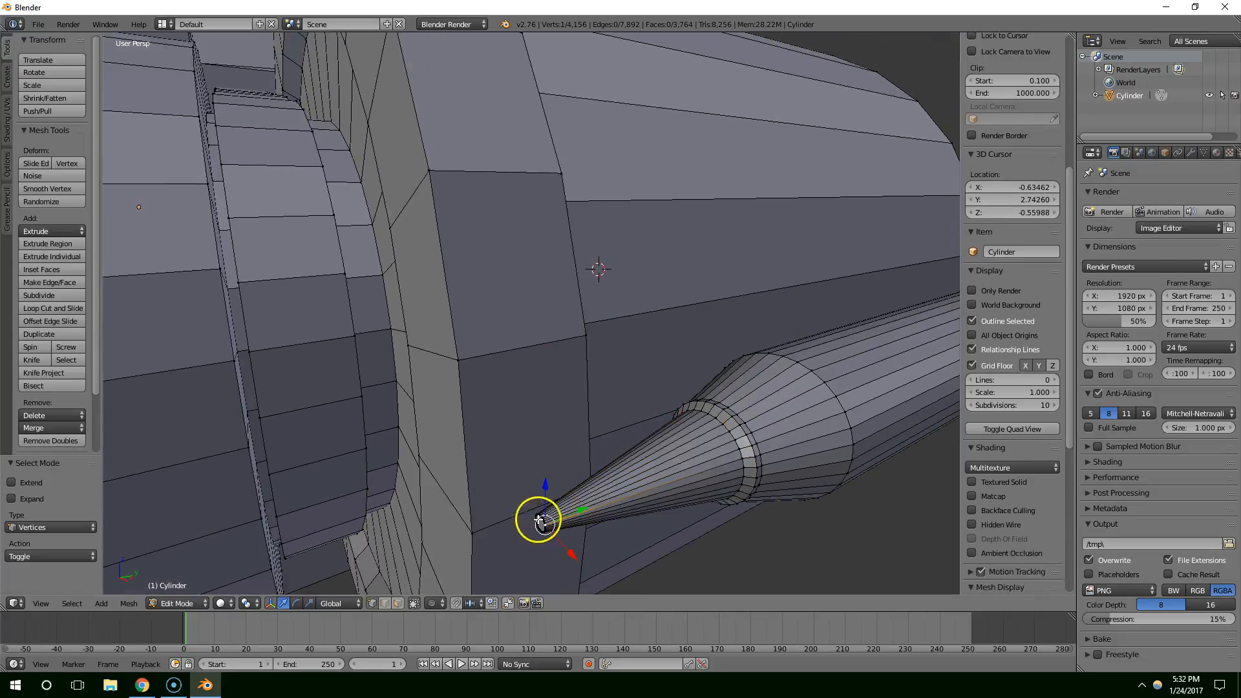
left_click_drag(550, 509, 551, 511)
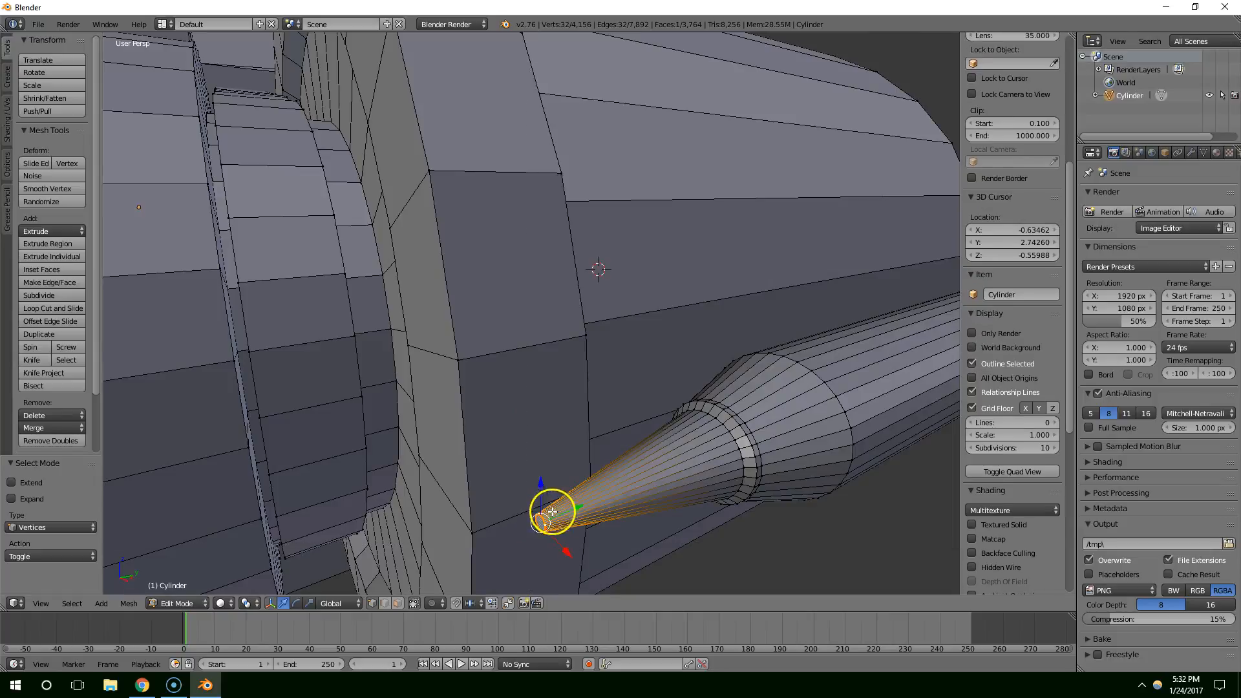
key("z")
middle_click_drag(596, 514, 741, 507)
key("z")
left_click_drag(579, 484, 649, 465)
Check the shortened nose in object mode and move the tip slightly forward along Y.
key("Tab")
scroll(711, 483, "down", 5)
middle_click_drag(765, 485, 744, 485)
key("Tab")
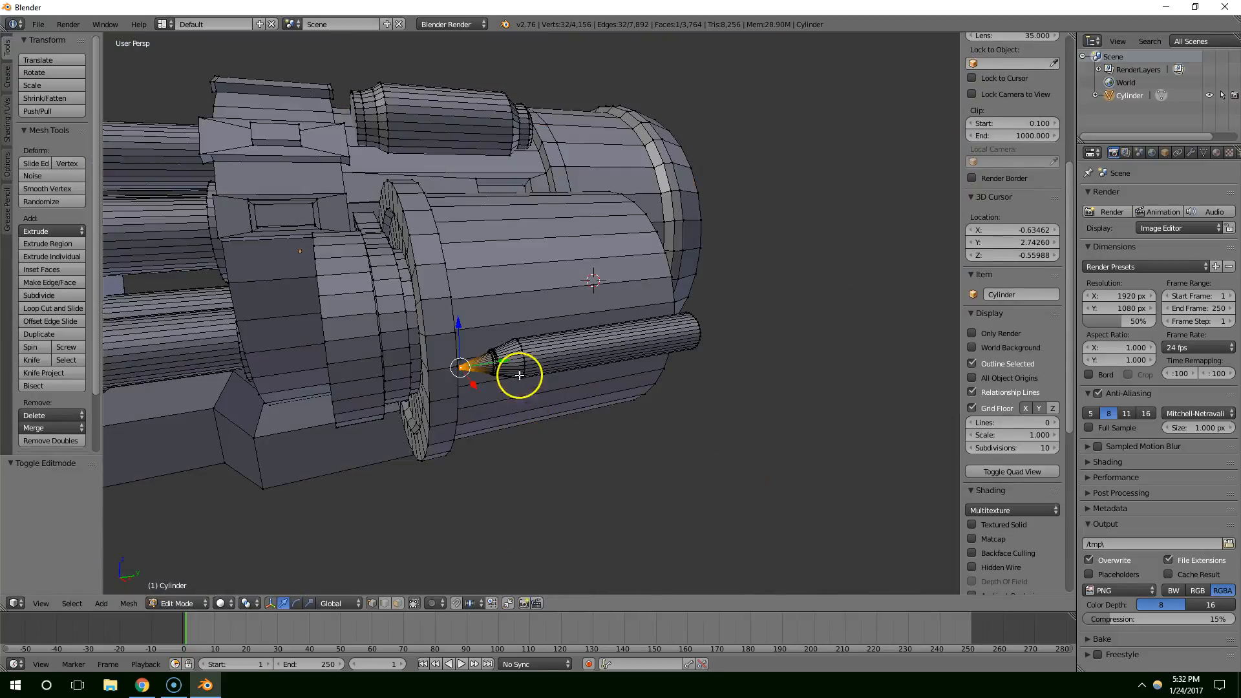
mouse_move(506, 364)
left_mouse_down()
mouse_move(517, 362)
mouse_move(495, 360)
left_mouse_up()
key("Tab")
key("Tab")
key("Tab")
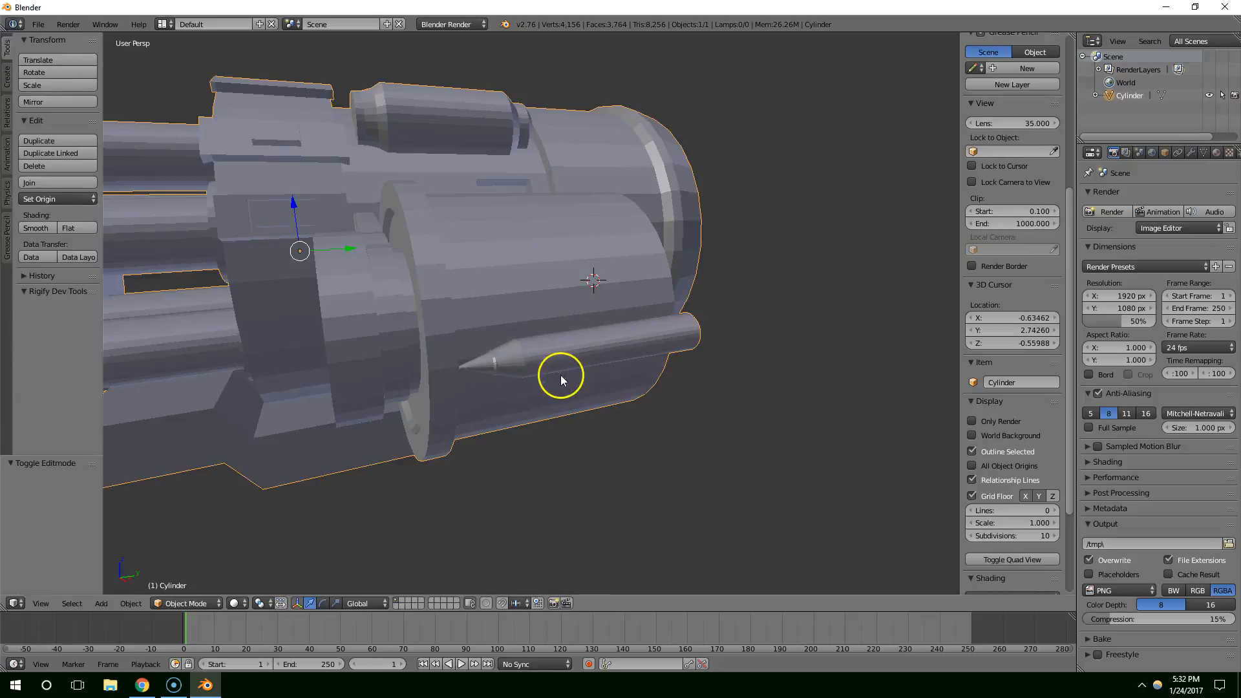
Compare the bullet's nose with the bullets in the reference image in Chrome.
scroll(560, 375, "up", 2)
left_click(145, 687)
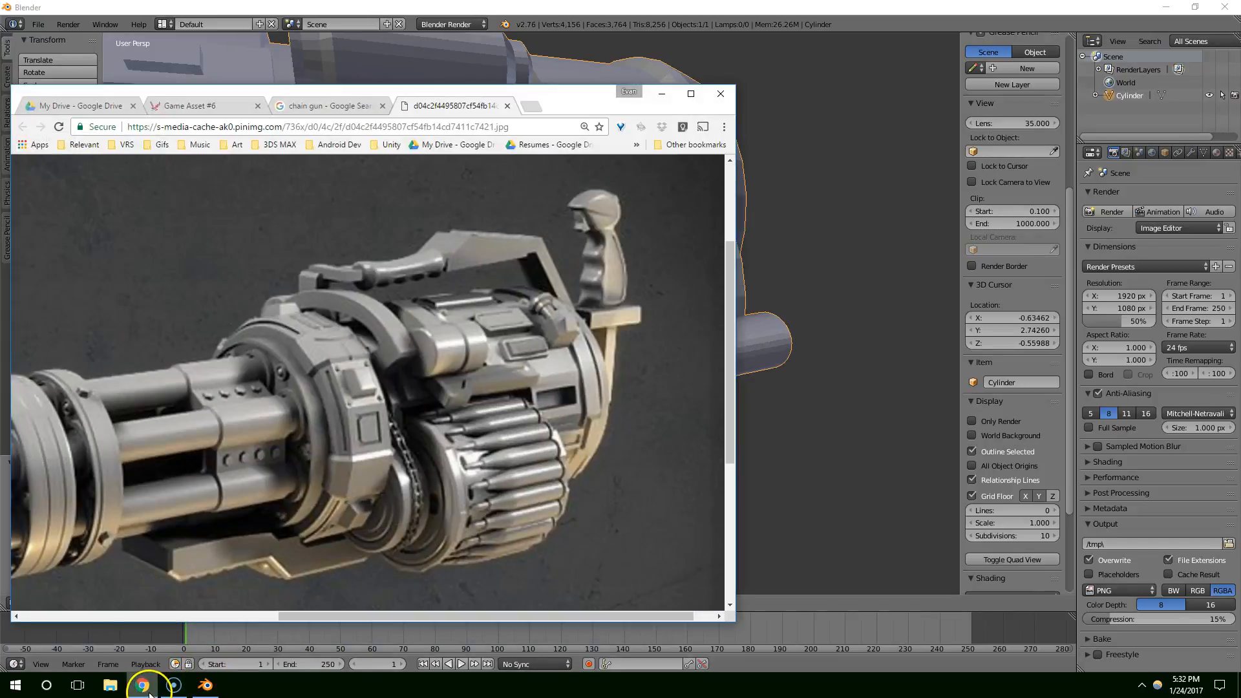
left_click(145, 687)
left_click(148, 688)
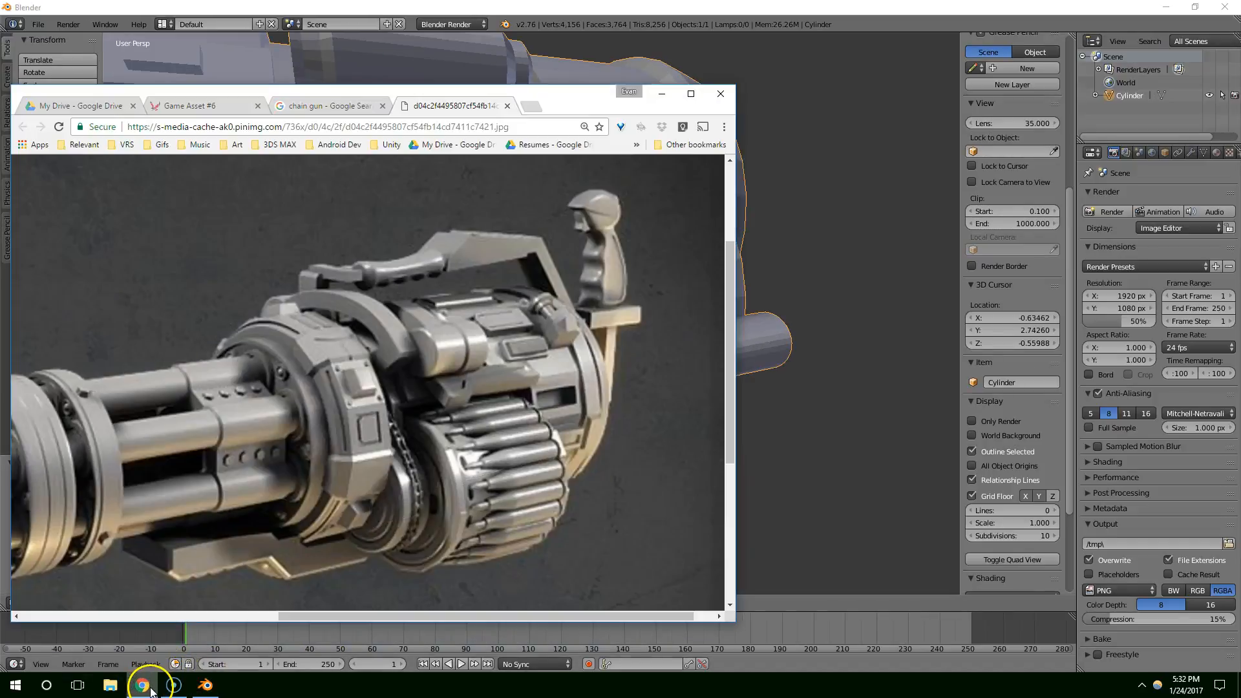
left_click(149, 691)
Select the edge loop at the bullet's shoulder and move it rearward along Y to lengthen the taper.
key("Tab")
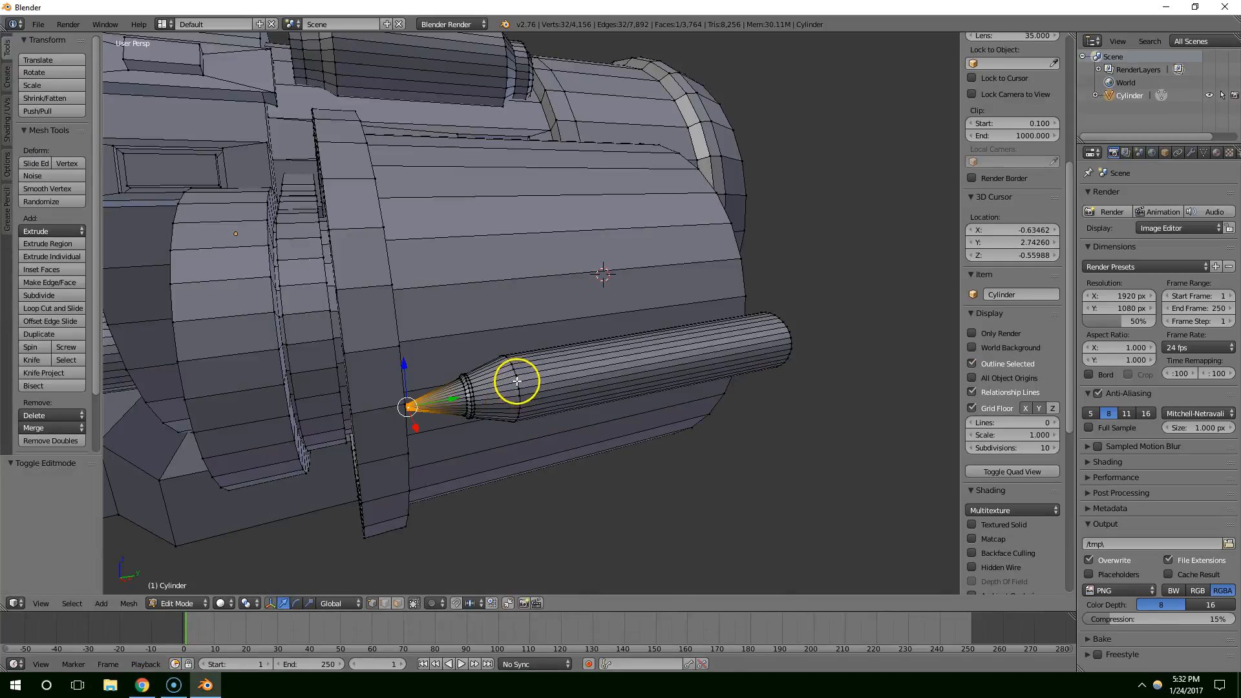
key("ctrl+Tab")
left_click(493, 396)
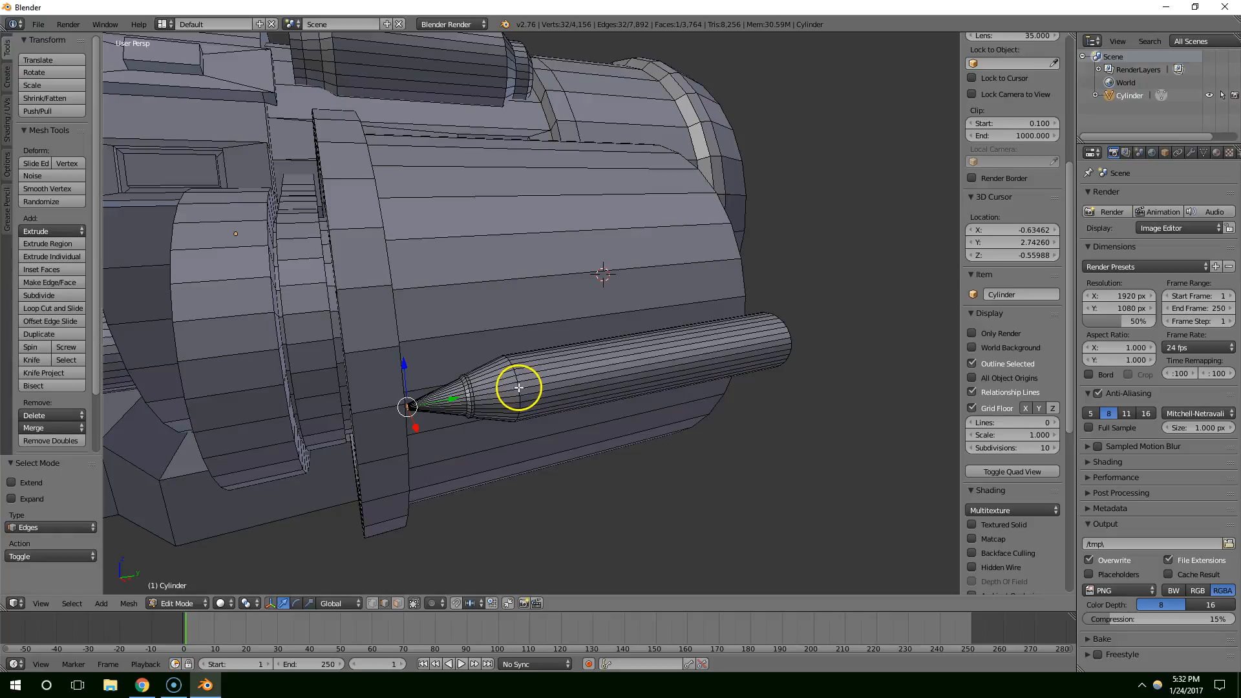
left_click_drag(532, 385, 587, 373)
key("Tab")
scroll(632, 444, "down", 2)
middle_click_drag(633, 444, 673, 477)
Scale the shoulder edge loop down slightly, check the silhouette in object mode, and refine the loop's size again.
key("Tab")
key("s")
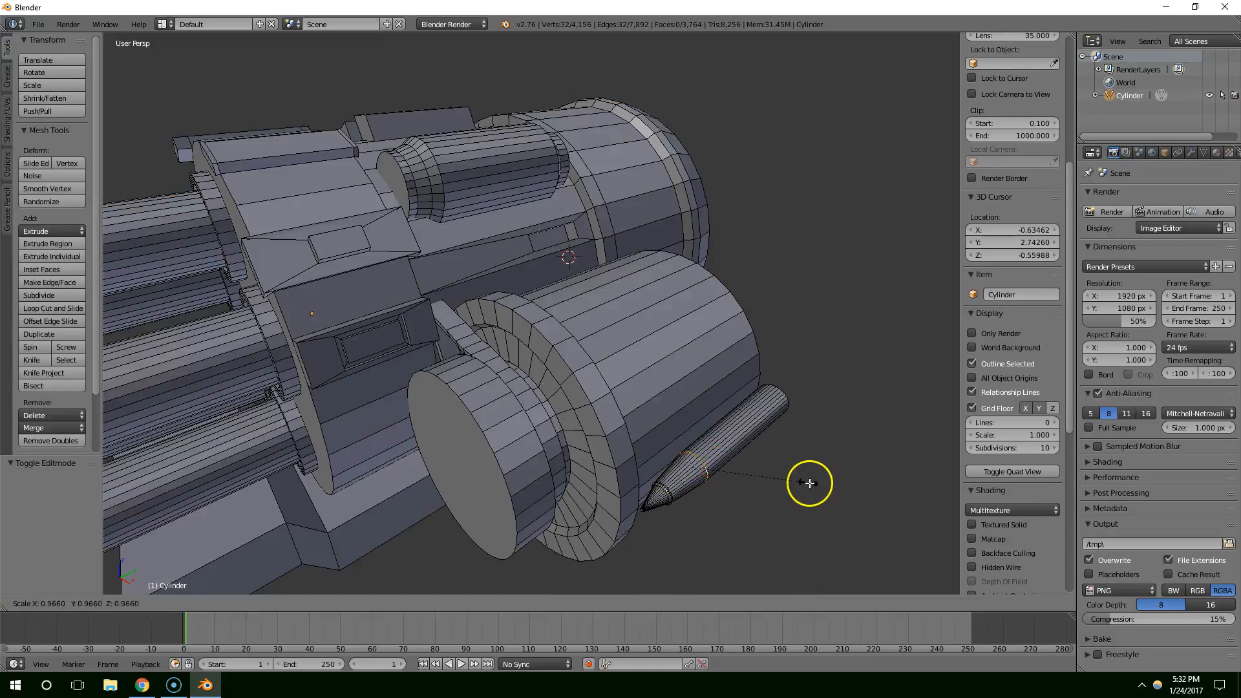
left_click(798, 482)
key("Tab")
mouse_move(800, 480)
middle_mouse_down()
mouse_move(826, 477)
mouse_move(786, 466)
middle_mouse_up()
key("Tab")
key("s")
left_click(808, 478)
key("Tab")
key("Tab")
Scale the shoulder edge loop up by about 1.07 and review the bullet in object mode.
key("Tab")
scroll(801, 475, "up", 2)
key("Tab")
key("s")
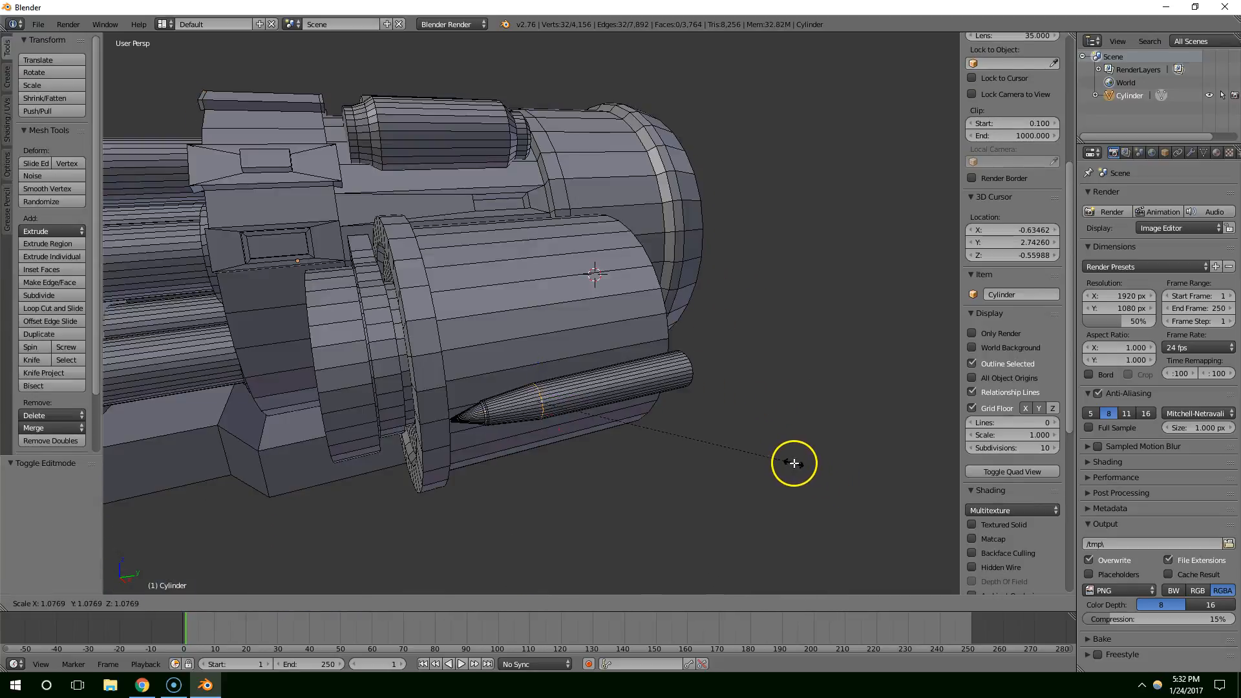
left_click(793, 463)
key("Tab")
scroll(701, 471, "down", 1)
middle_click_drag(701, 470, 712, 402)
Try placing a duplicate of the bullet above the first one on the drum, shifted 0.059 along X.
key("Tab")
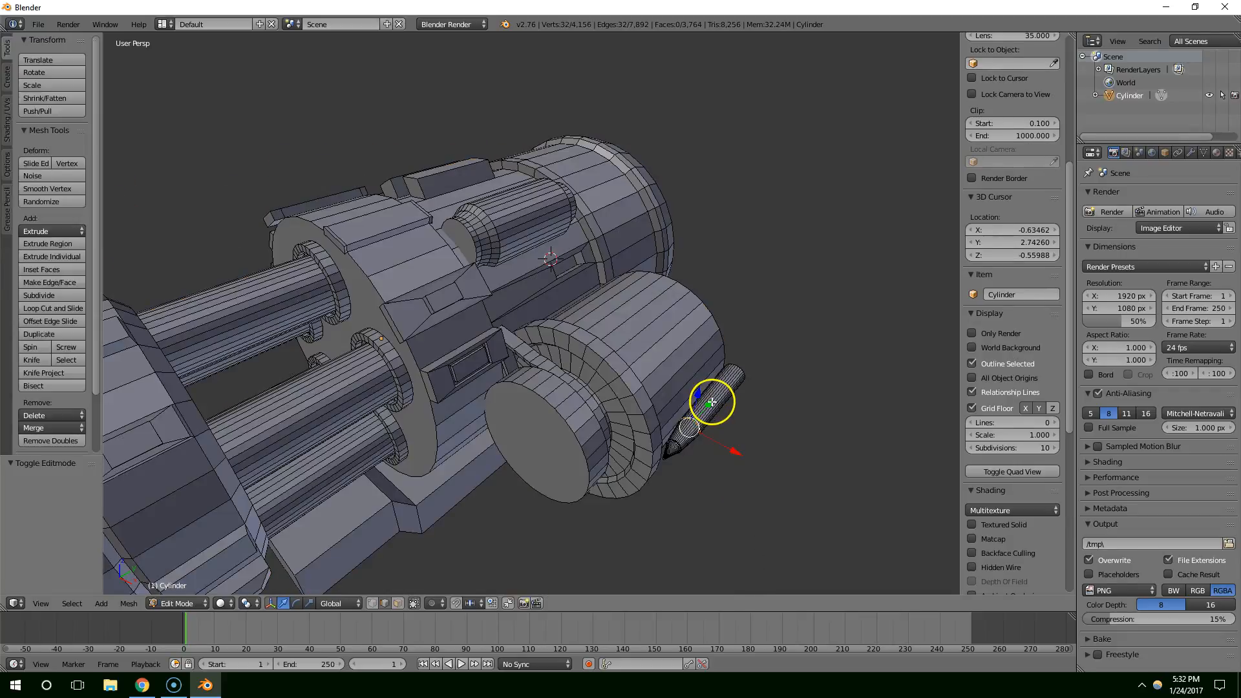
middle_click_drag(735, 403, 731, 371)
key("shift+d")
left_click(713, 305)
mouse_move(713, 306)
middle_mouse_down()
mouse_move(768, 324)
mouse_move(801, 293)
mouse_move(768, 298)
middle_mouse_up()
key("g")
key("x")
left_click(827, 299)
Try placing a third bullet higher up the drum, and undo both duplications.
key("shift+d")
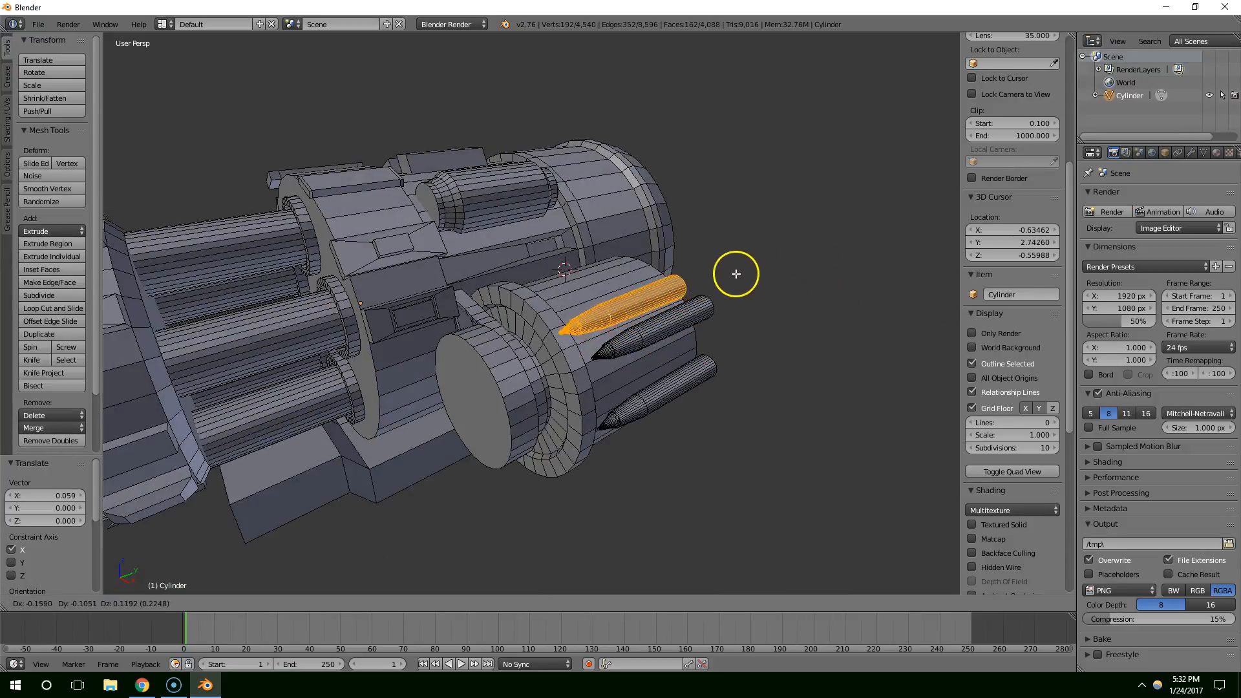
left_click(727, 258)
mouse_move(727, 257)
middle_mouse_down()
mouse_move(784, 277)
mouse_move(779, 265)
mouse_move(529, 355)
middle_mouse_up()
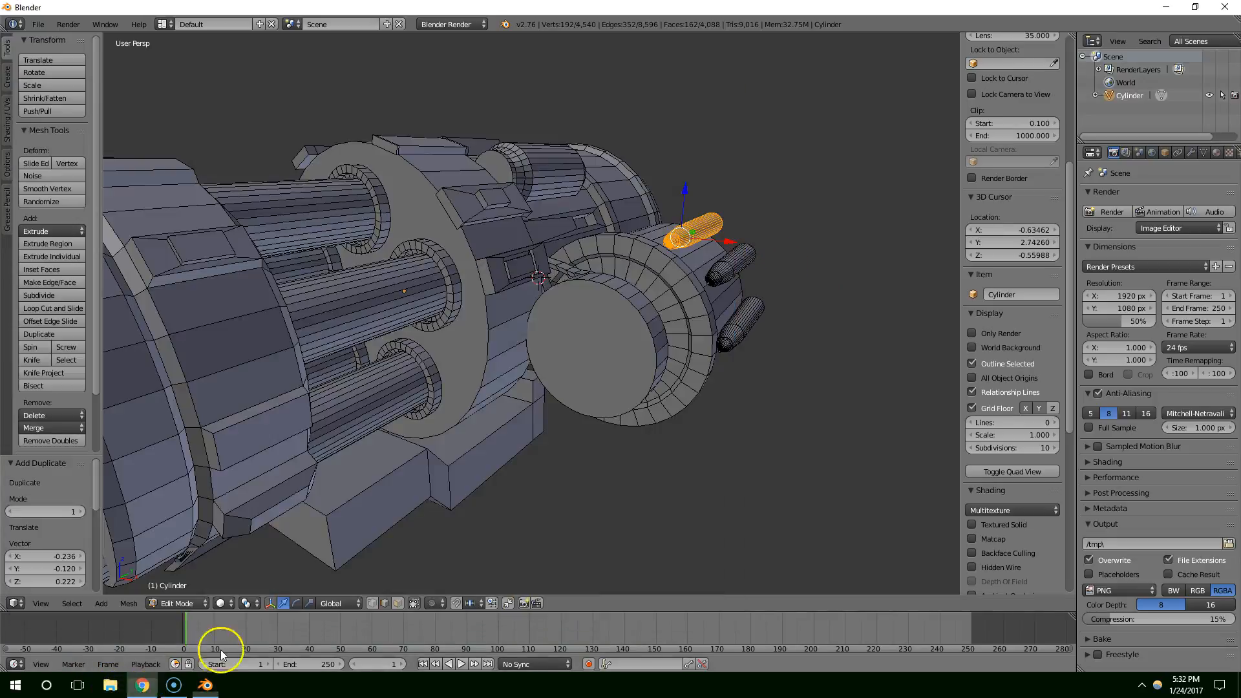
middle_click_drag(637, 446, 646, 485)
key("ctrl+z")
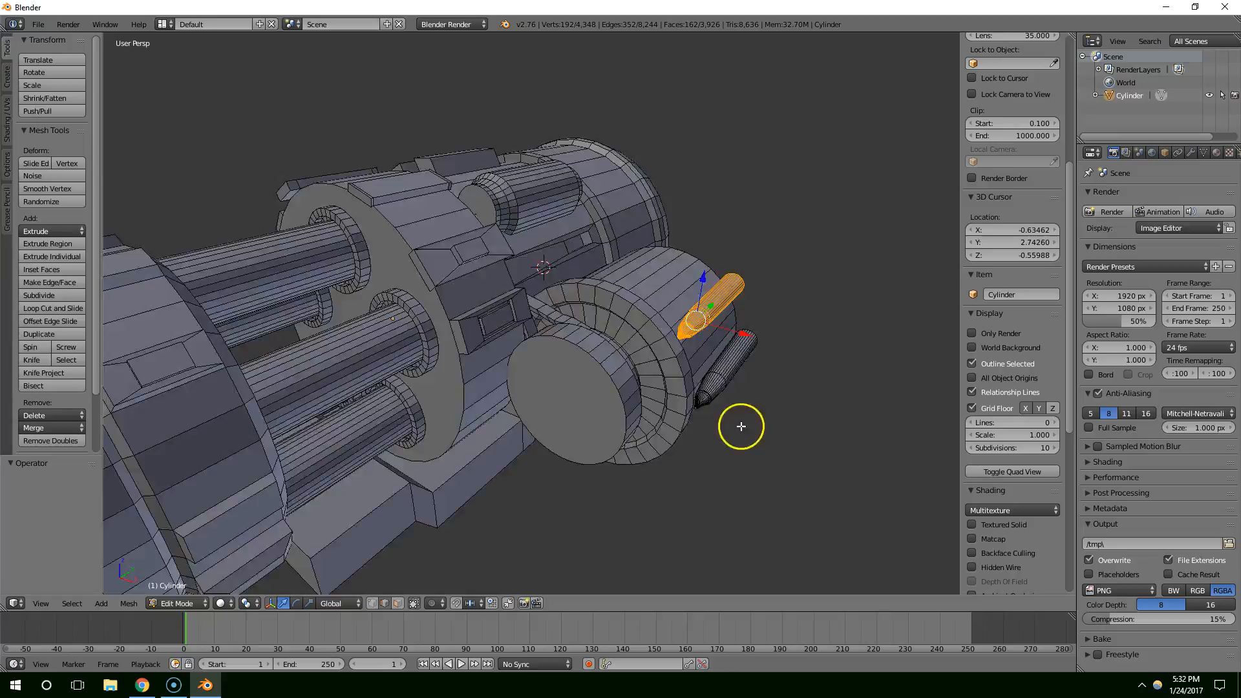
middle_click_drag(741, 427, 714, 419)
key("ctrl+z")
Raise the original bullet 0.041 along Z and place a duplicate directly above it, offset -0.024 along X.
scroll(650, 360, "up", 2)
middle_click_drag(653, 355, 690, 355)
left_click_drag(767, 307, 775, 274)
key("shift+d")
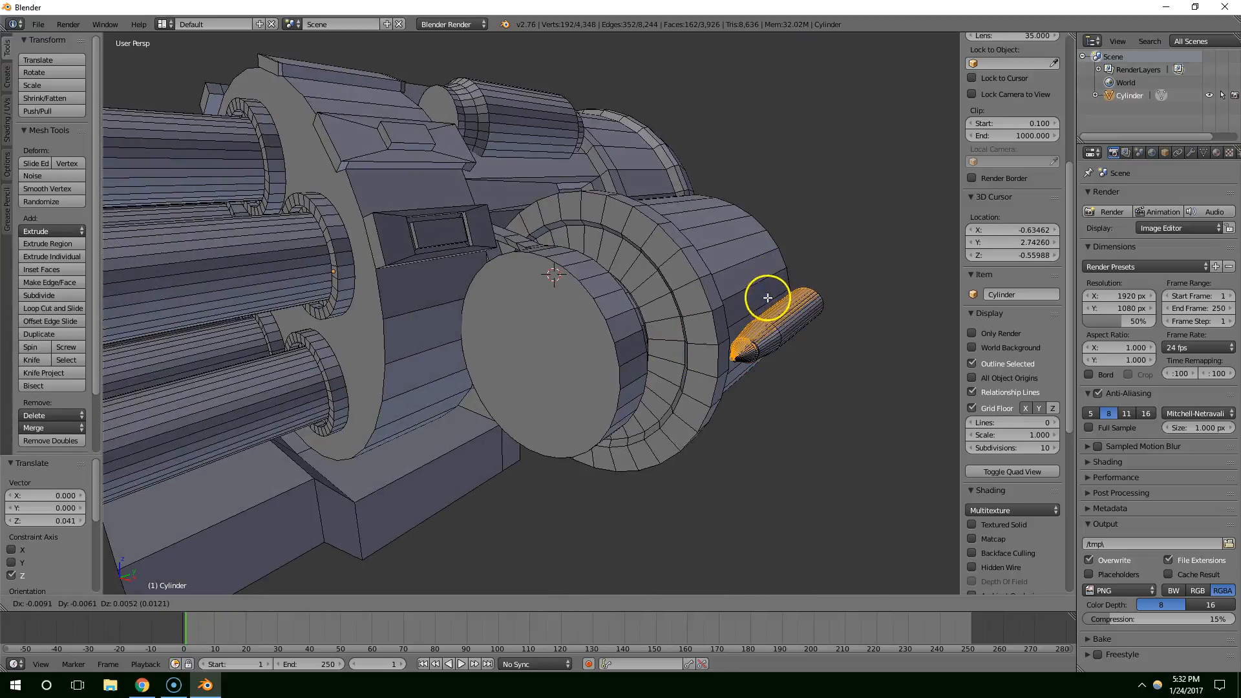
left_click(768, 271)
left_click_drag(814, 319, 808, 311)
Duplicate the upper bullet about 0.122 up along Z and shift the copy -0.071 along X to follow the drum.
key("shift+d")
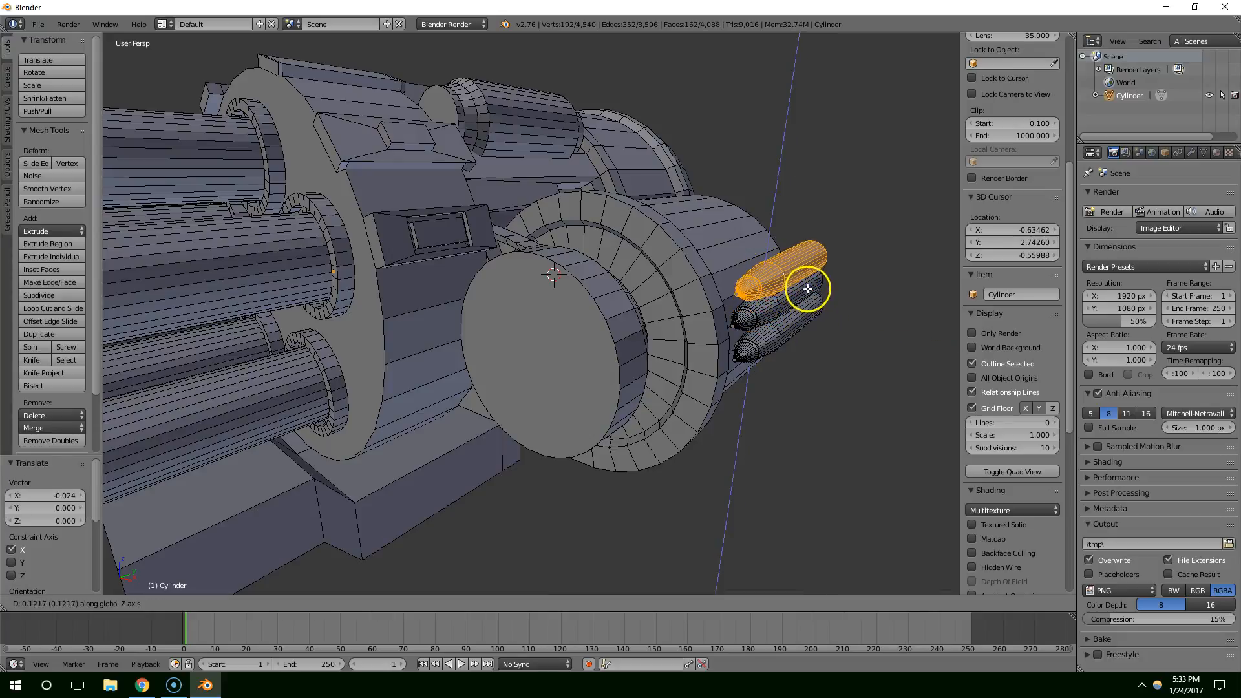
left_click(808, 289)
key("g")
key("x")
left_click(791, 283)
Add a fourth bullet by duplicating the top one 0.124 up along Z and shifting it -0.087 along X.
key("shift+d")
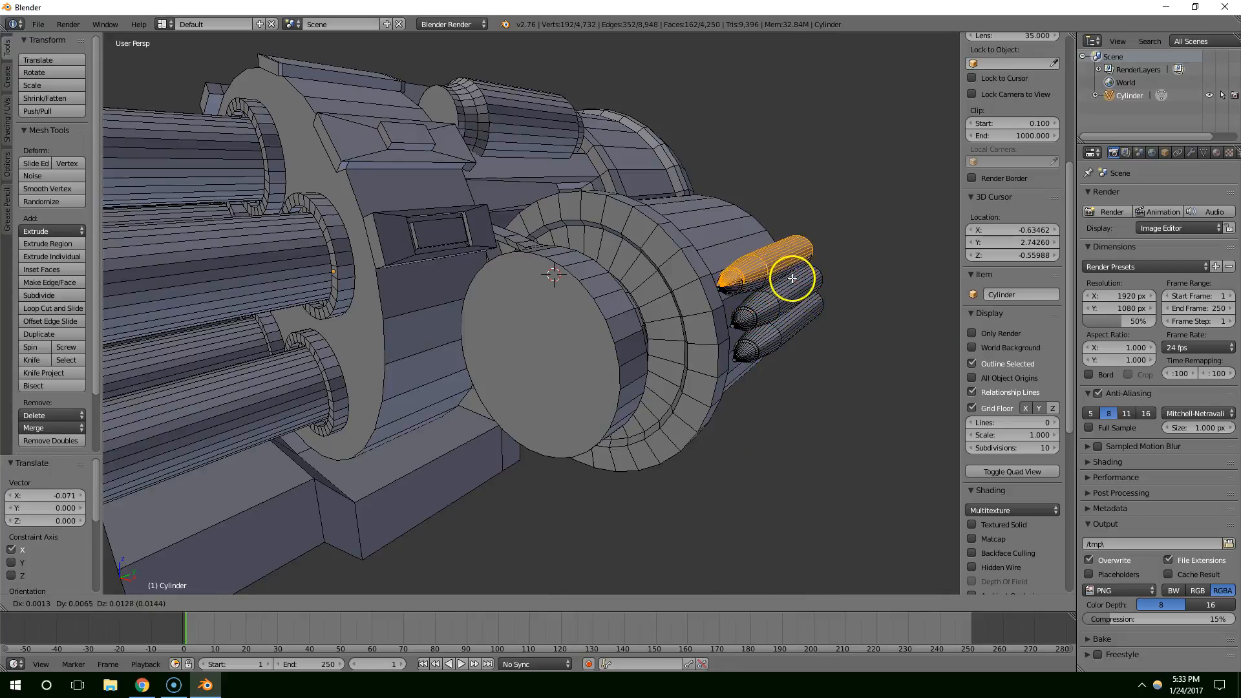
left_click(788, 255)
key("g")
key("x")
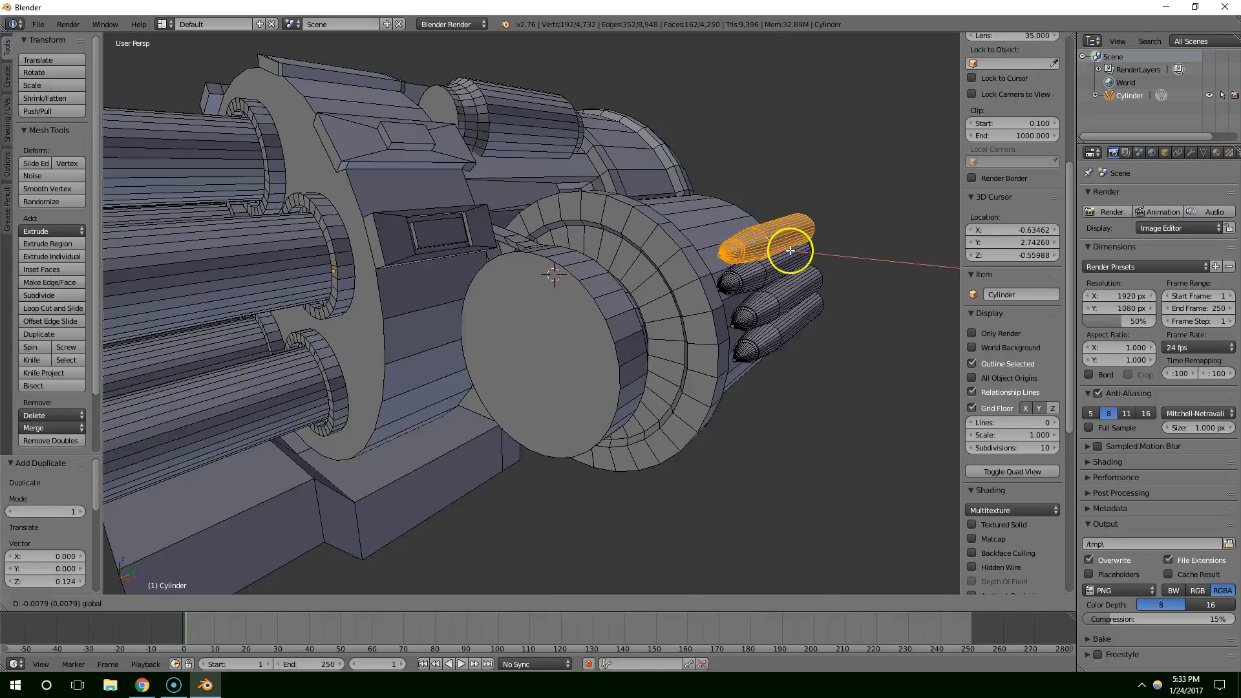
left_click(773, 248)
Duplicate the top bullet -0.168 along X and raise the copy 0.114 along Z onto the drum's surface.
mouse_move(785, 277)
middle_mouse_down()
mouse_move(743, 263)
mouse_move(785, 283)
middle_mouse_up()
key("shift+d")
key("z")
key("x")
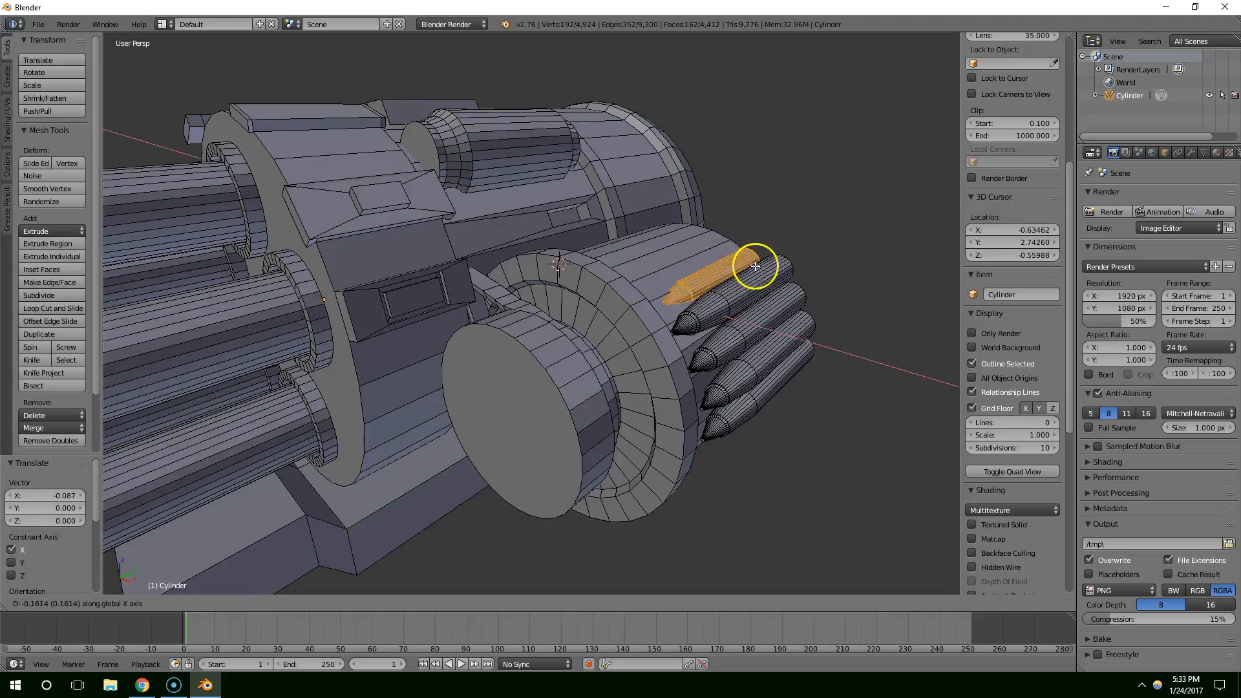
key("x")
key("x")
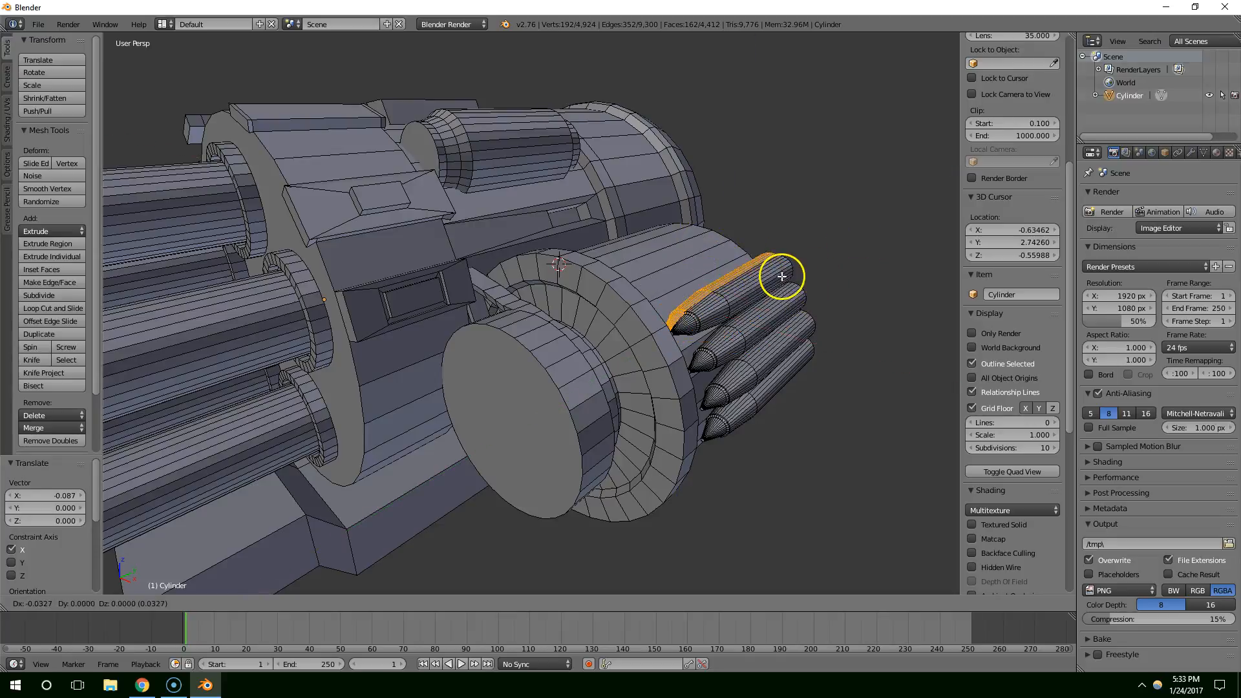
key("x")
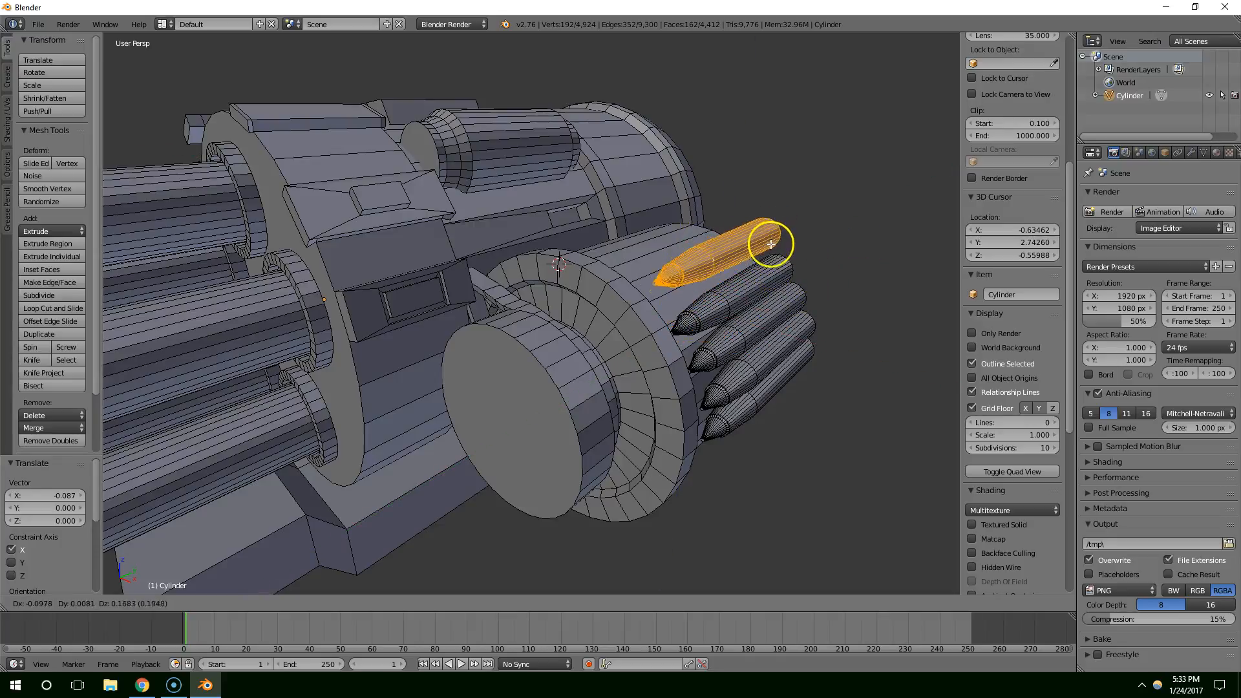
left_click(745, 272)
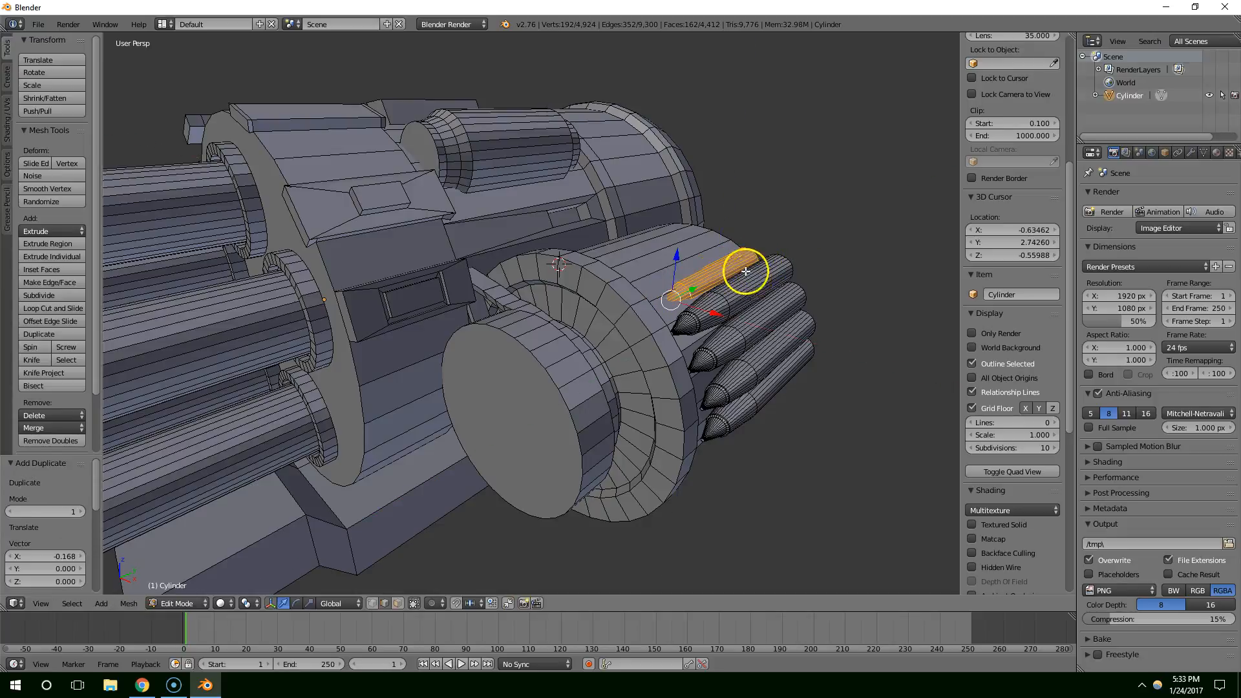
left_click_drag(682, 261, 677, 235)
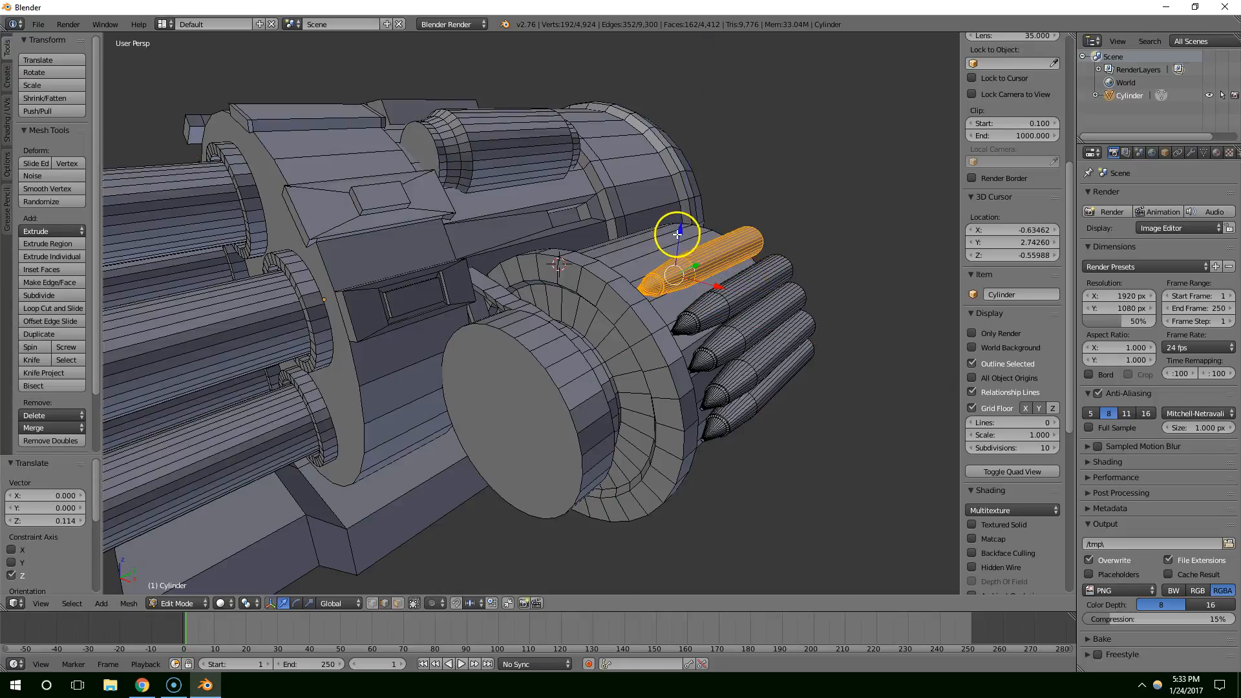
middle_click_drag(676, 235, 709, 343)
left_click_drag(710, 343, 720, 345)
Review the row of bullets in object mode and fine-tune the newest bullet's position, ending with a 0.013 move along Z.
scroll(720, 346, "down", 3)
key("Tab")
middle_click_drag(703, 338, 634, 287)
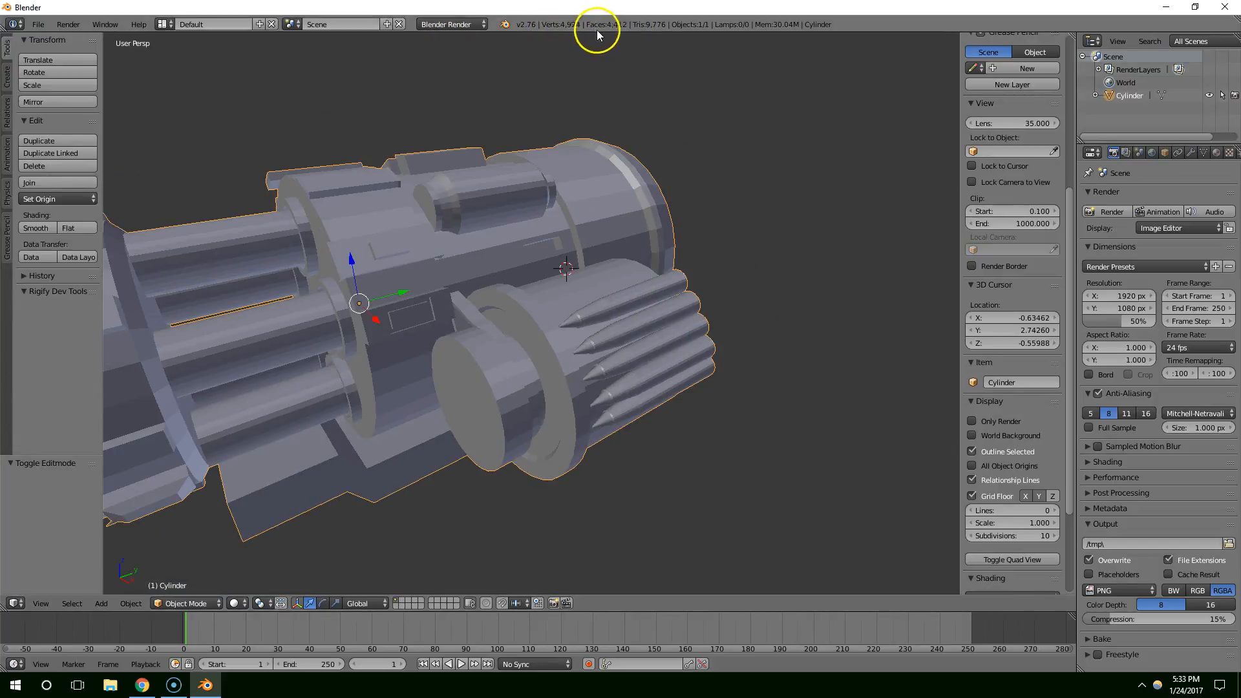
middle_click_drag(711, 242, 654, 292)
key("Tab")
left_click_drag(723, 256, 721, 263)
left_click_drag(756, 318, 757, 319)
left_click_drag(725, 261, 724, 256)
middle_click_drag(758, 298, 798, 312)
Duplicate the newest bullet inward along X and raise the copy 0.061 along Z to rest on the drum.
key("shift+d")
key("x")
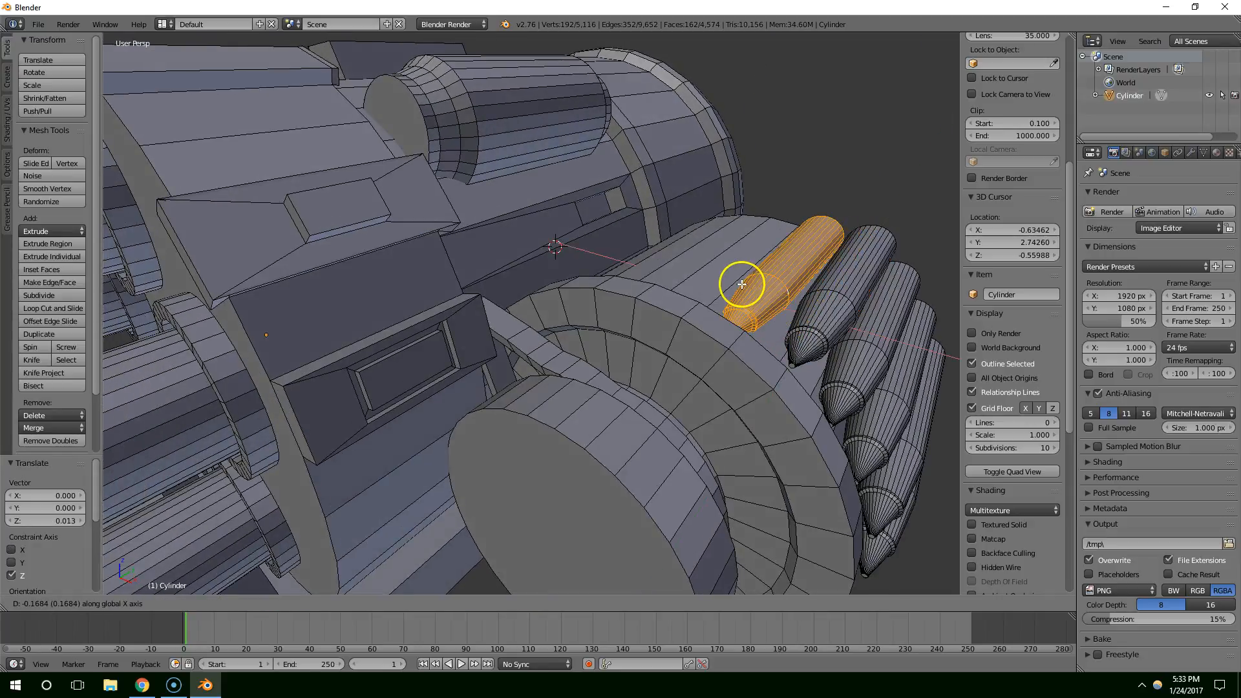
left_click(755, 287)
left_click_drag(778, 263, 784, 245)
Duplicate the newest bullet upward along Z and shift the copy -0.138 along X over the drum.
key("shift+d")
key("z")
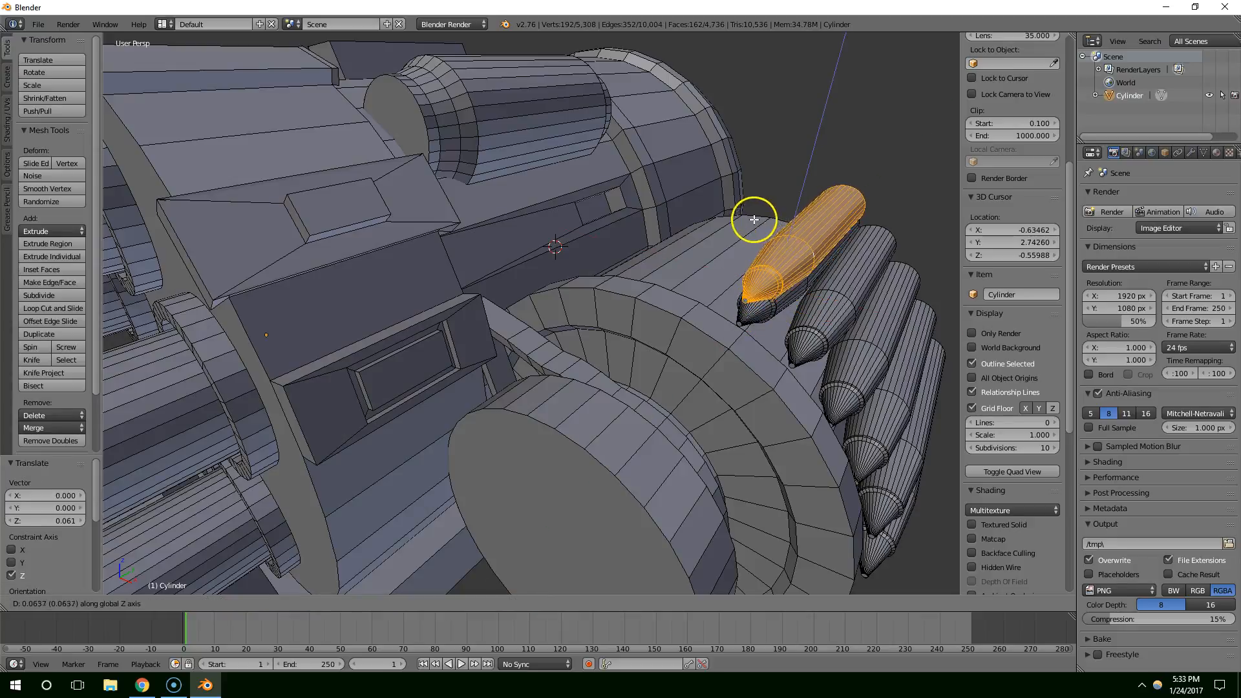
left_click(756, 228)
left_click_drag(829, 285, 777, 280)
Add another bullet across the drum's crest by duplicating the newest one -0.163 along X.
key("shift+d")
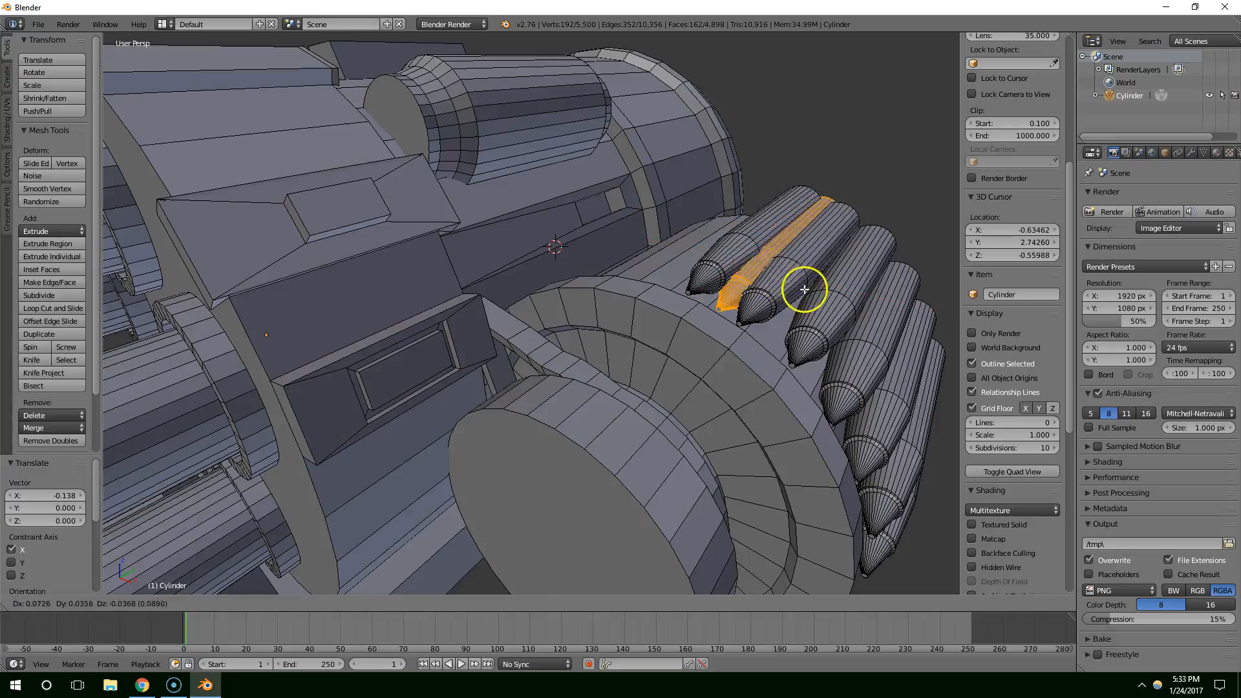
key("x")
left_click(726, 260)
middle_click_drag(726, 260, 768, 286)
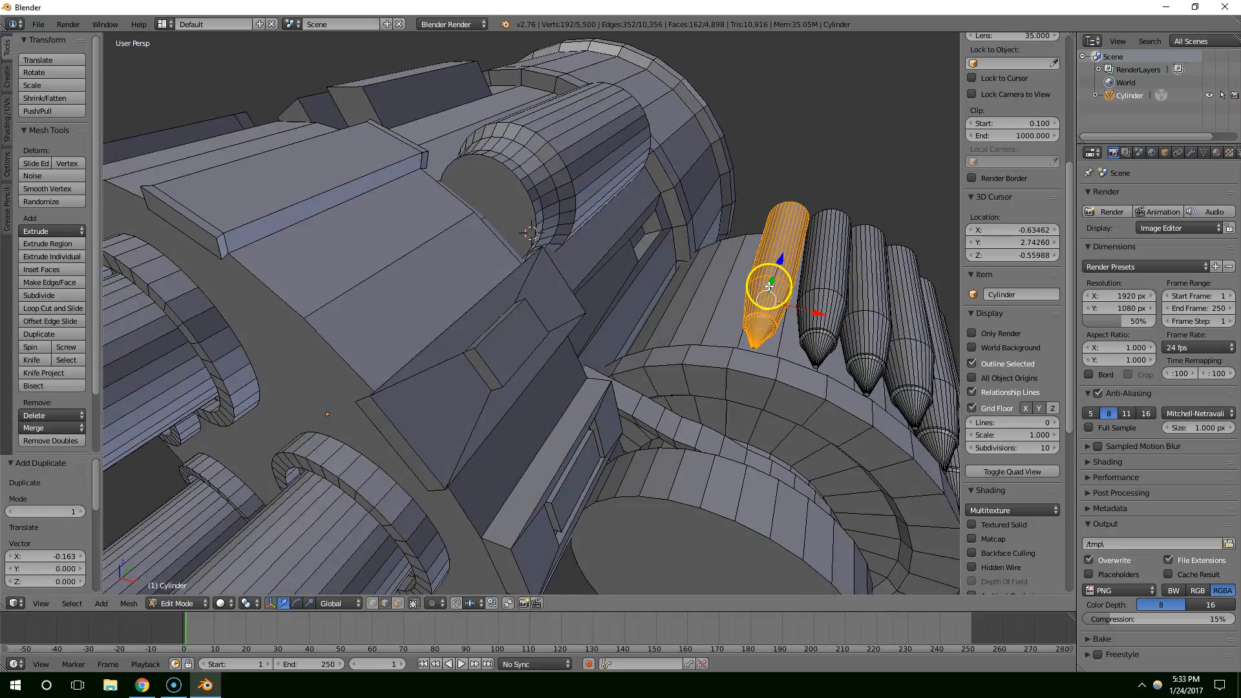
Duplicate the newest bullet inward along X and lower the copy 0.032 along Z onto the drum.
key("shift+d")
key("x")
left_click(724, 277)
key("g")
key("z")
left_click(731, 257)
Duplicate the newest bullet -0.137 along X and lower the copy about 0.06 along Z beside the gun body.
key("shift+d")
key("x")
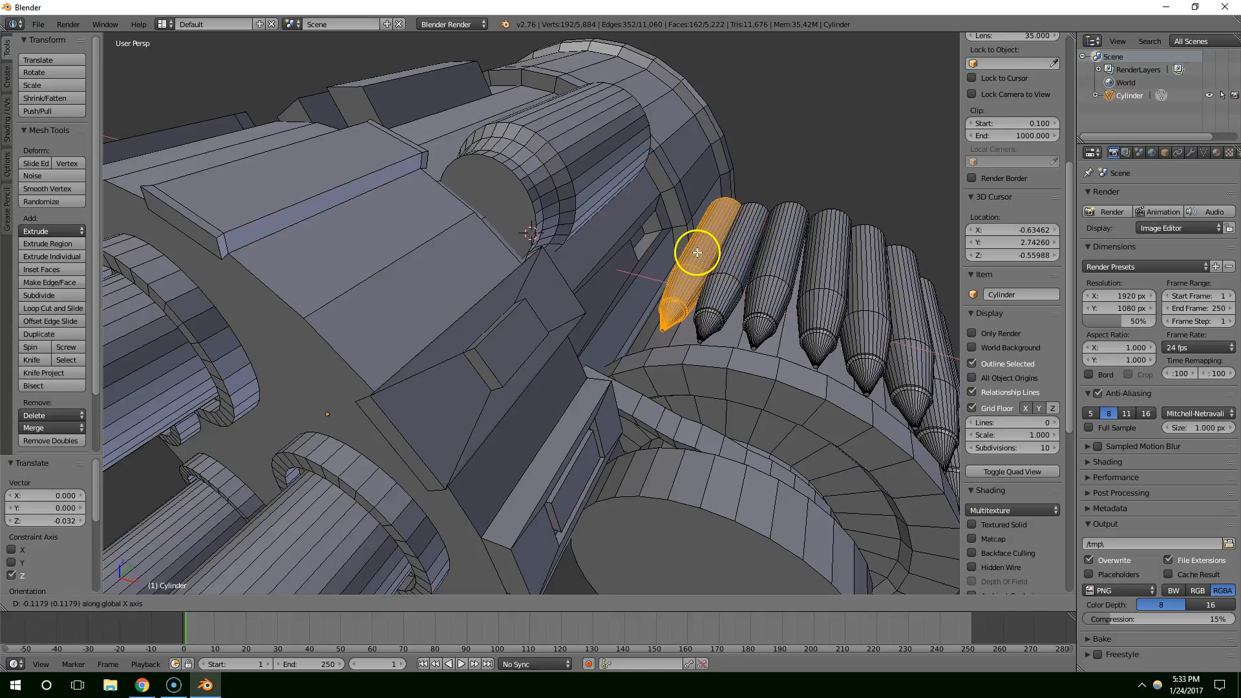
left_click(693, 251)
key("g")
key("z")
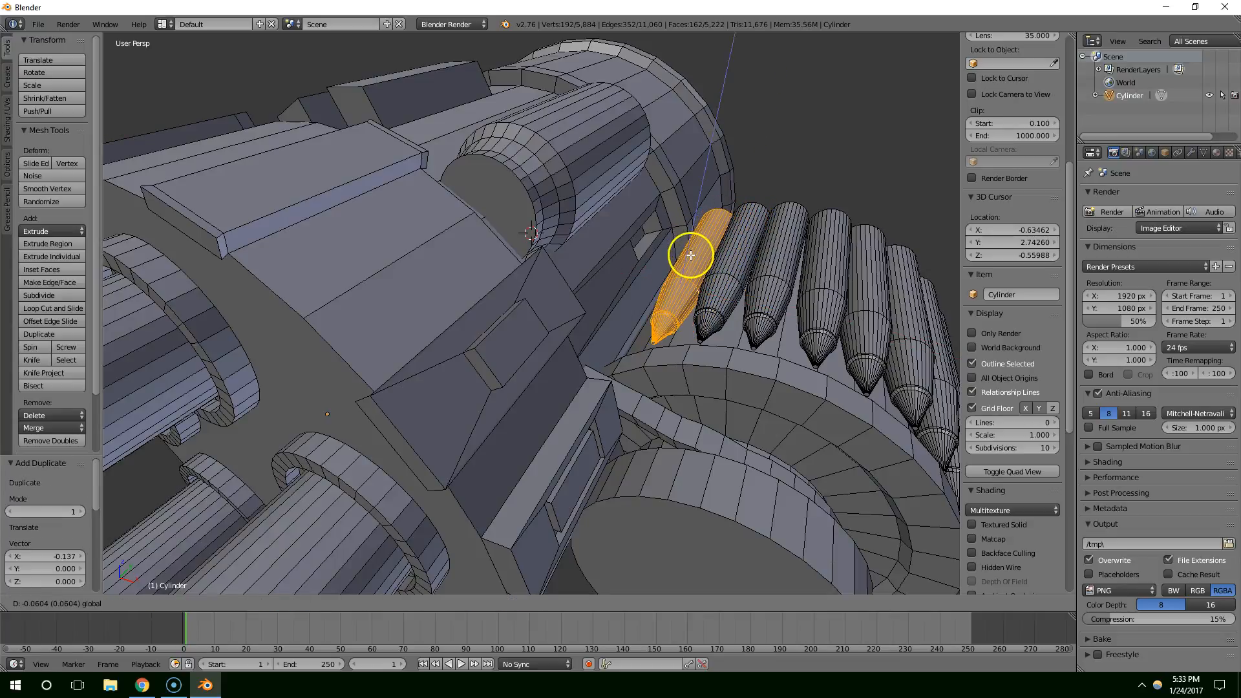
left_click(695, 258)
Select the lowest bullet on the drum's outer side, duplicate it downward along Z and shift the copy -0.018 along X.
mouse_move(820, 290)
middle_mouse_down()
mouse_move(901, 313)
mouse_move(831, 288)
mouse_move(745, 369)
mouse_move(742, 352)
middle_mouse_up()
right_click(727, 136)
key("ctrl+l")
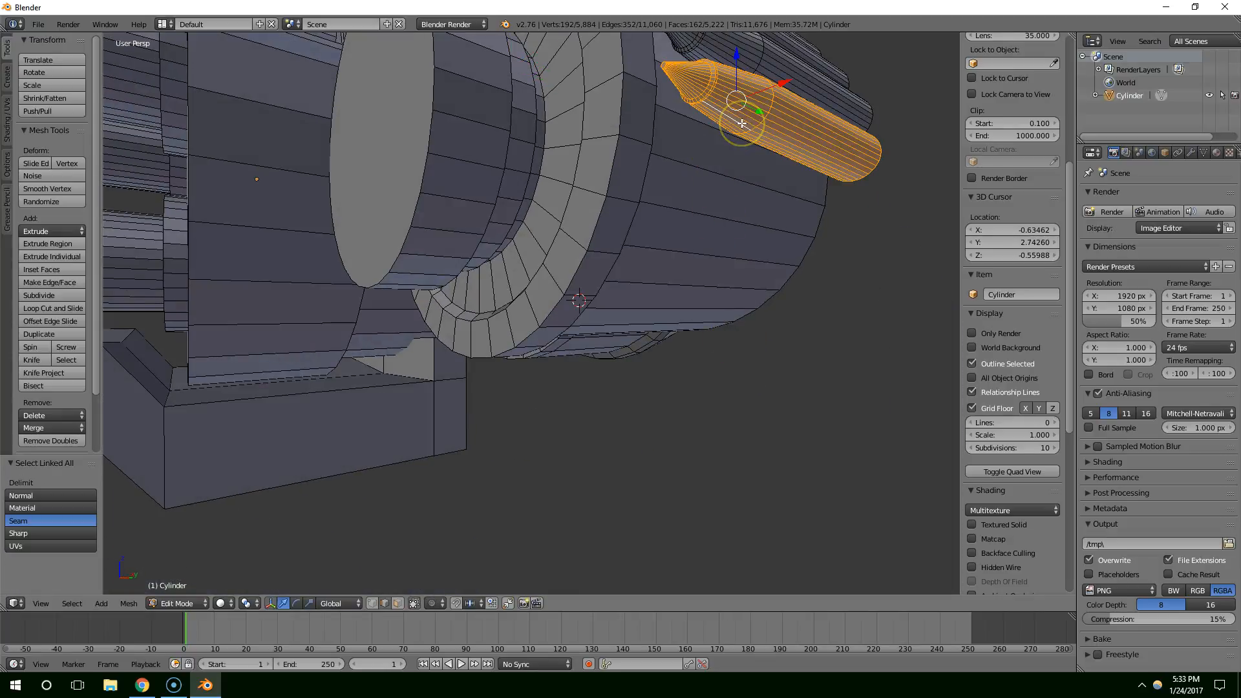
key("shift+d")
key("z")
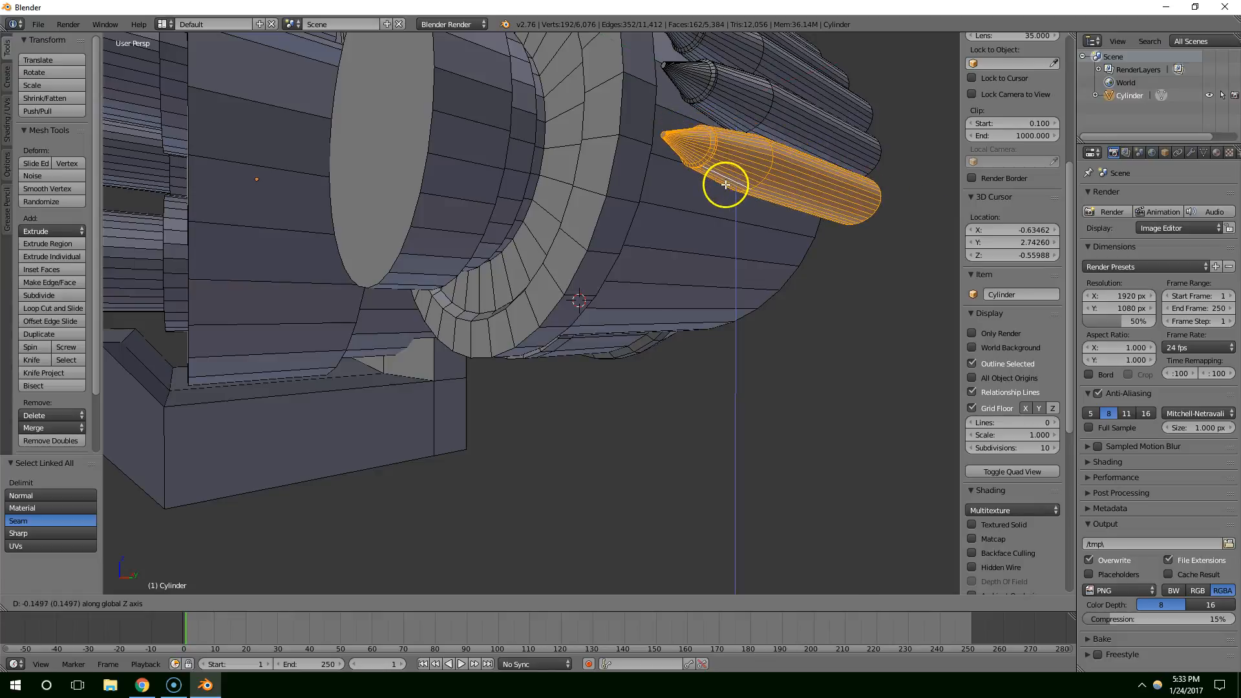
left_click(742, 208)
mouse_move(743, 207)
middle_mouse_down()
mouse_move(760, 254)
mouse_move(757, 230)
middle_mouse_up()
left_click_drag(919, 331, 909, 326)
Duplicate the lowest bullet -0.138 along Z down the drum's outer side.
key("shift+d")
key("z")
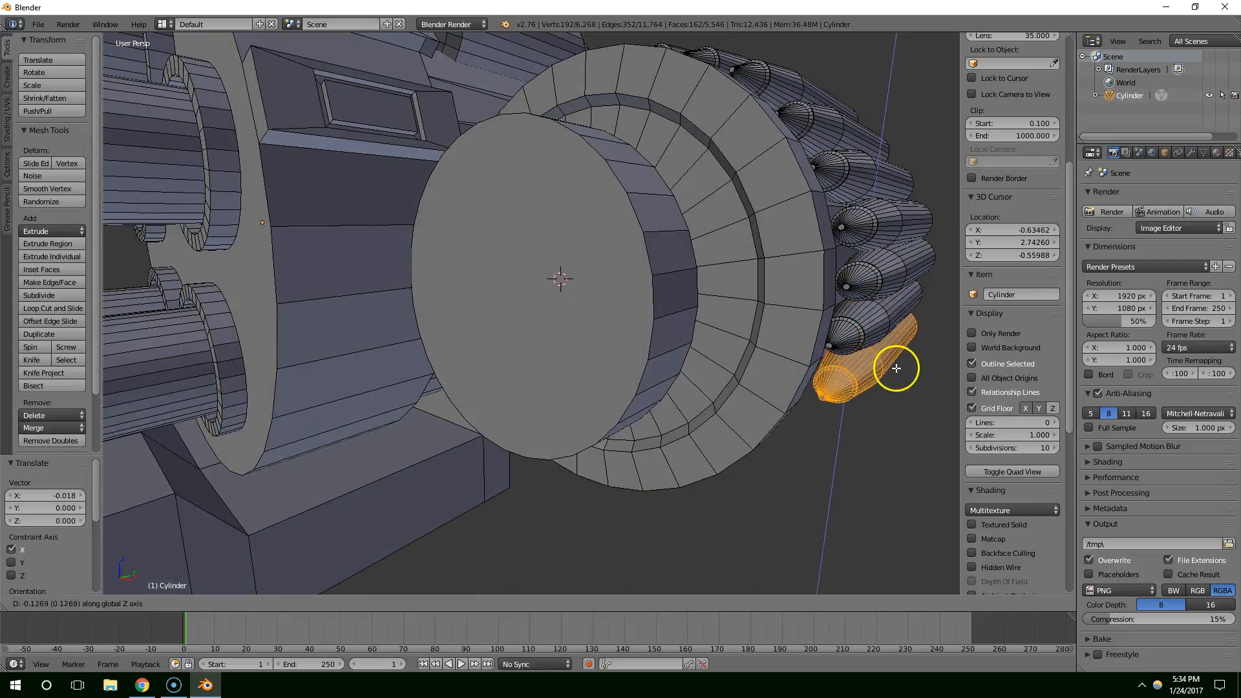
left_click(892, 367)
middle_click_drag(892, 367, 904, 352)
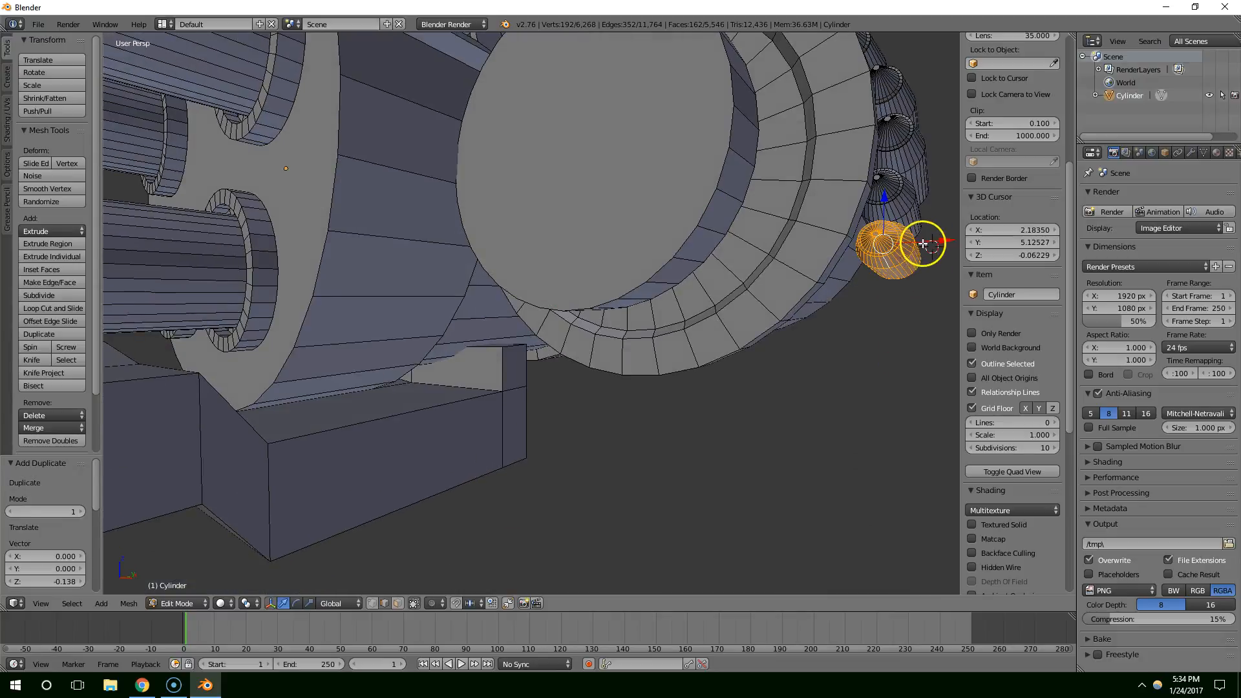
Duplicate the lowest bullet -0.126 along Z and shift the copy inward along X against the drum.
key("shift+d")
key("z")
left_click(909, 290)
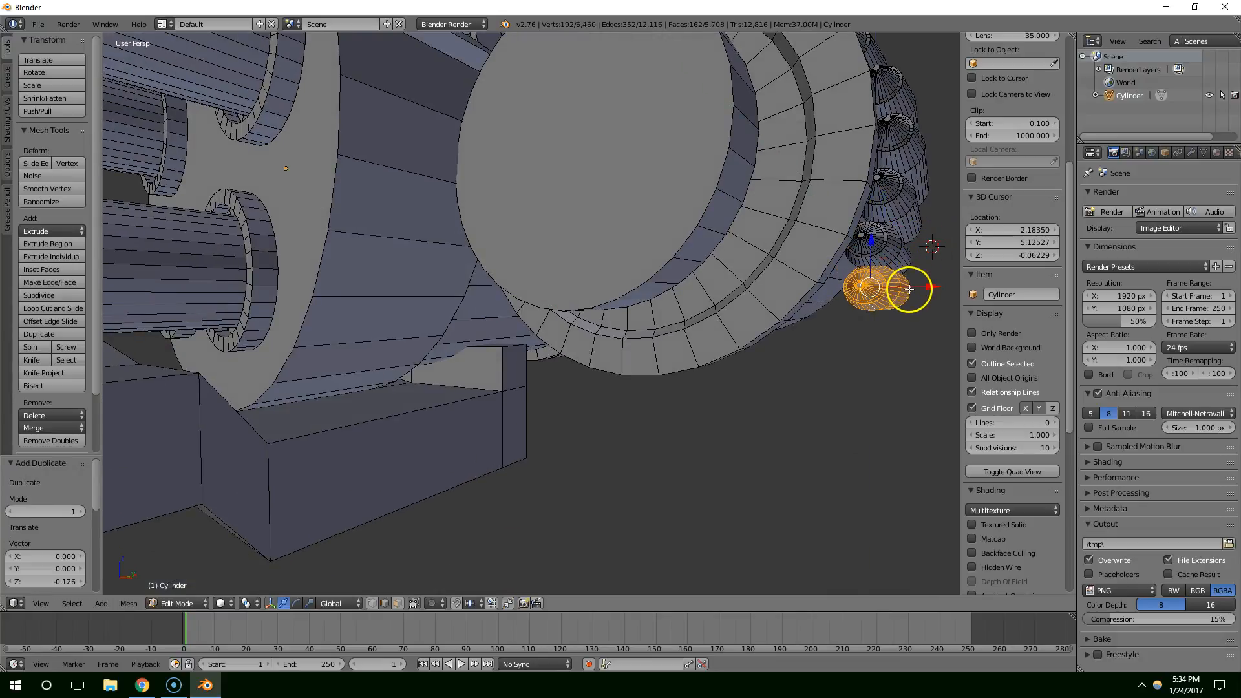
left_click_drag(917, 286, 885, 285)
middle_click_drag(885, 285, 884, 274)
Duplicate the lowest bullet -0.087 along Z and move the copy inward along X to follow the drum's curve.
key("shift+d")
key("z")
left_click(879, 305)
key("g")
key("x")
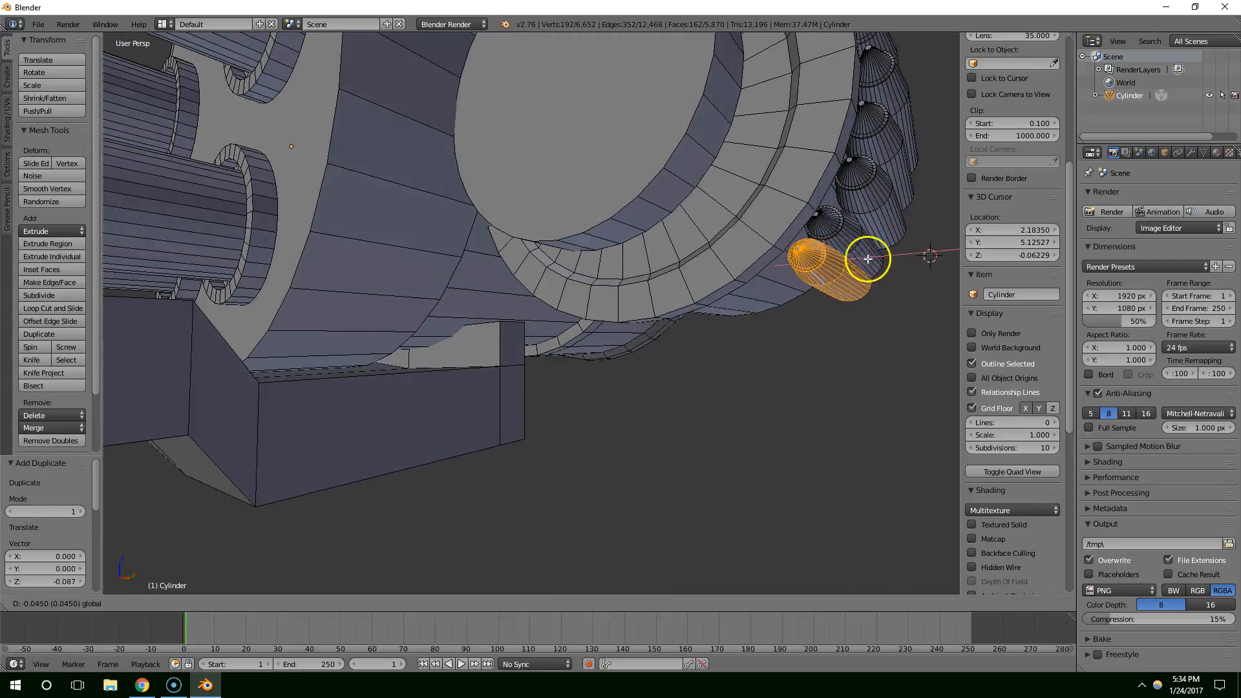
left_click(859, 263)
mouse_move(859, 263)
middle_mouse_down()
mouse_move(834, 244)
mouse_move(828, 304)
middle_mouse_up()
Duplicate the lowest bullet -0.118 along Z and move the copy -0.125 along X under the drum.
key("shift+d")
key("z")
left_click(813, 271)
key("g")
key("x")
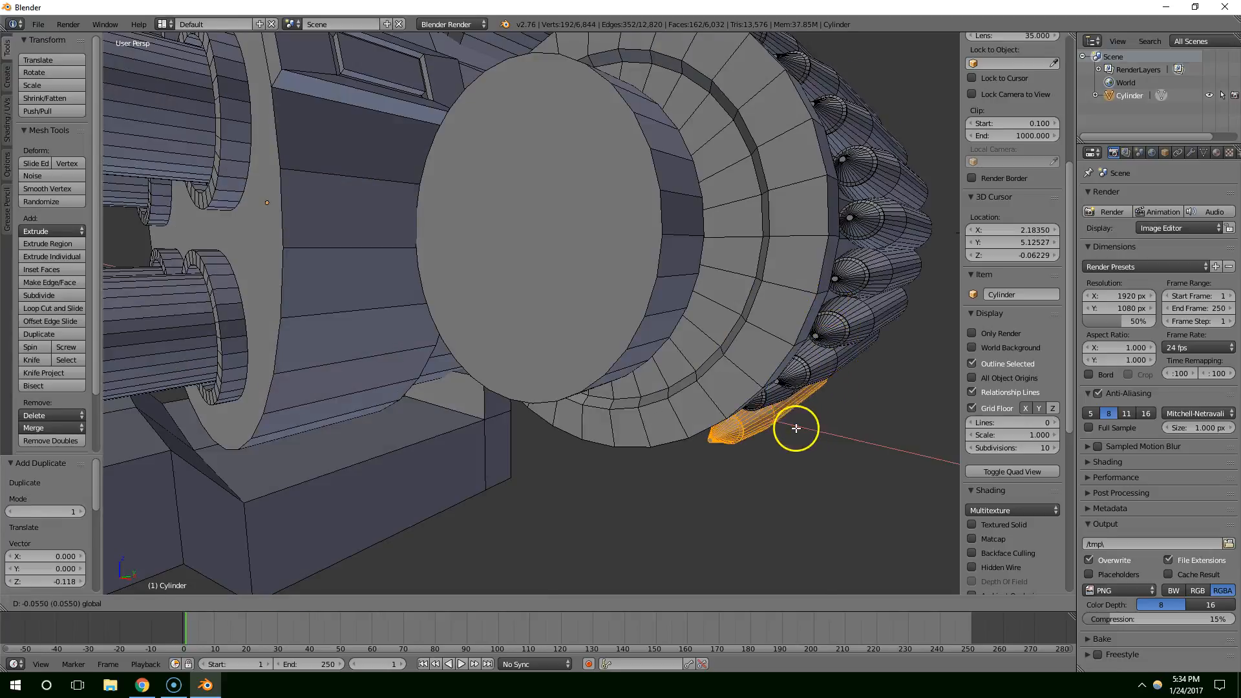
left_click(778, 421)
mouse_move(778, 421)
middle_mouse_down()
mouse_move(800, 391)
mouse_move(813, 249)
mouse_move(827, 276)
middle_mouse_up()
Duplicate the newest bullet under the drum, shift the copy inward along X and adjust it -0.010 along Z.
key("shift+d")
key("z")
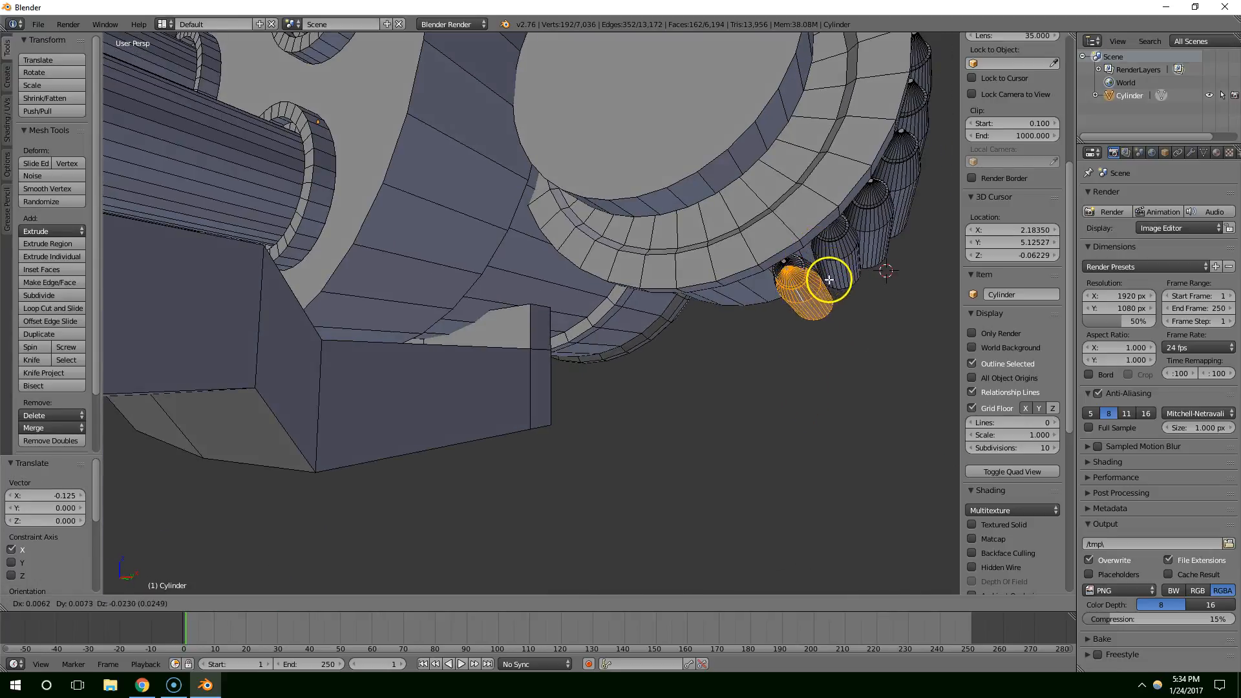
left_click(827, 281)
mouse_move(834, 286)
left_mouse_down()
mouse_move(794, 288)
mouse_move(742, 249)
left_mouse_up()
left_click(749, 259)
Add two more bullets along the drum's underside by duplicating -0.150 and then -0.152 along X.
key("shift+d")
key("x")
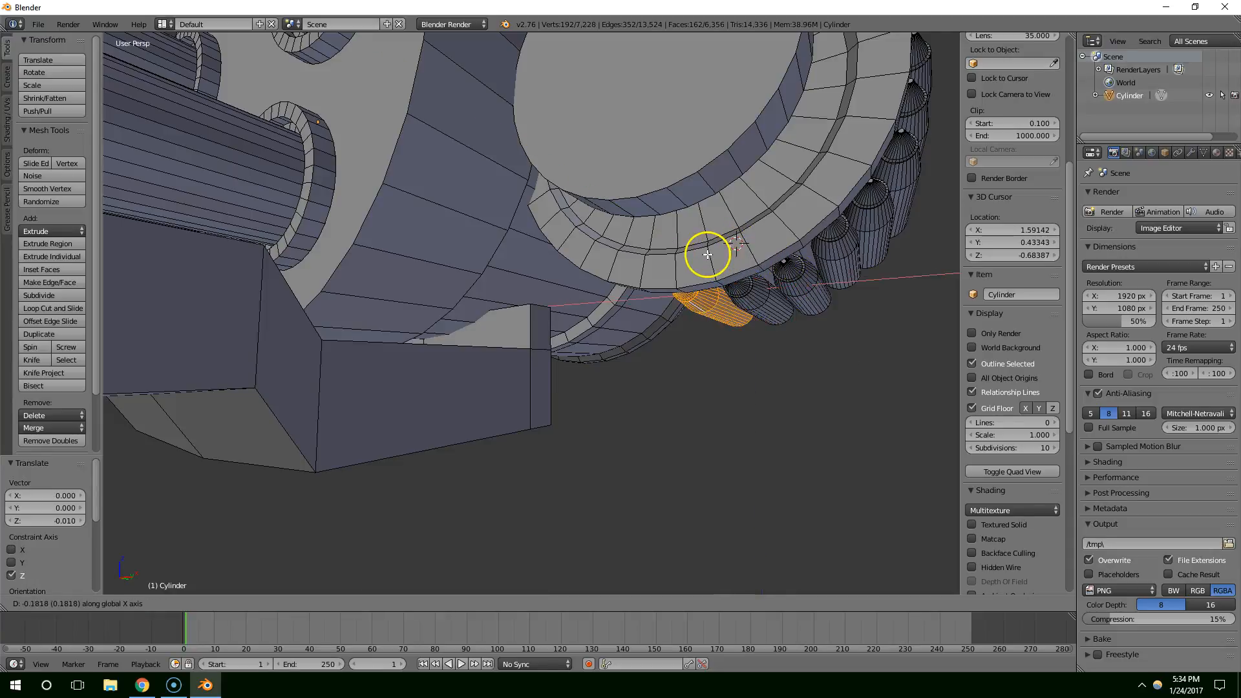
left_click(715, 256)
mouse_move(715, 255)
middle_mouse_down()
mouse_move(856, 272)
mouse_move(845, 269)
middle_mouse_up()
key("shift+d")
key("x")
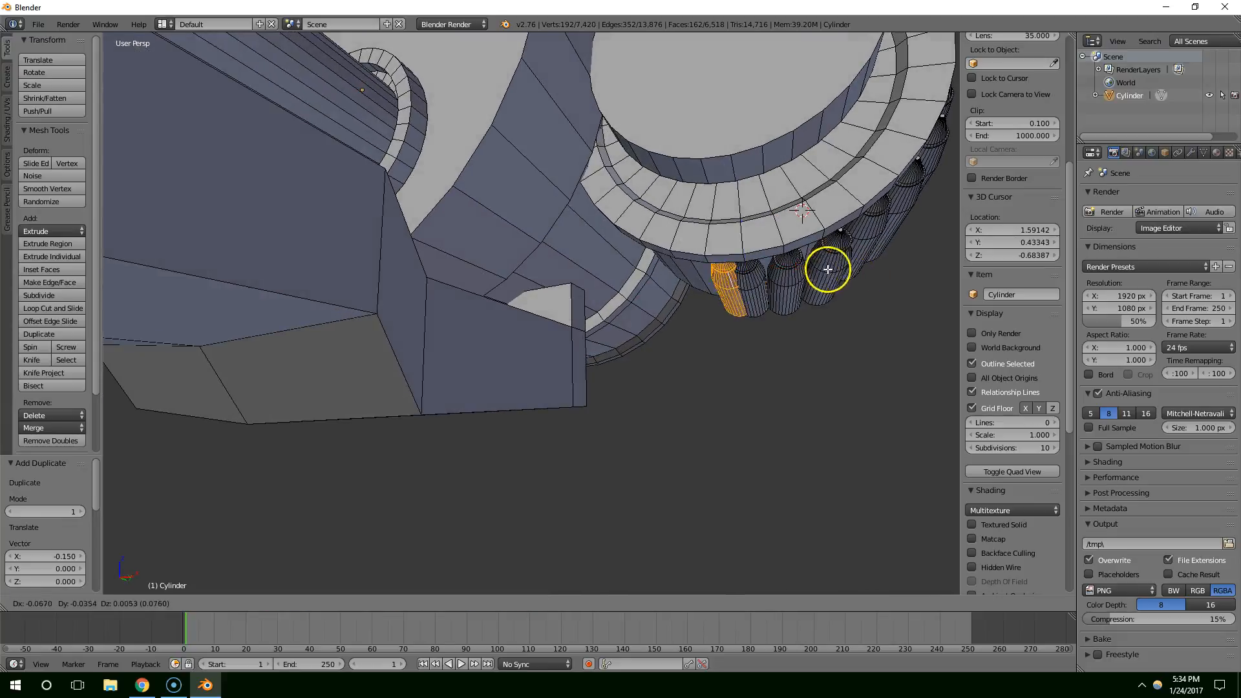
left_click(798, 264)
Duplicate the newest underside bullet -0.140 along X and raise the copy 0.065 along Z against the drum.
key("shift+d")
key("x")
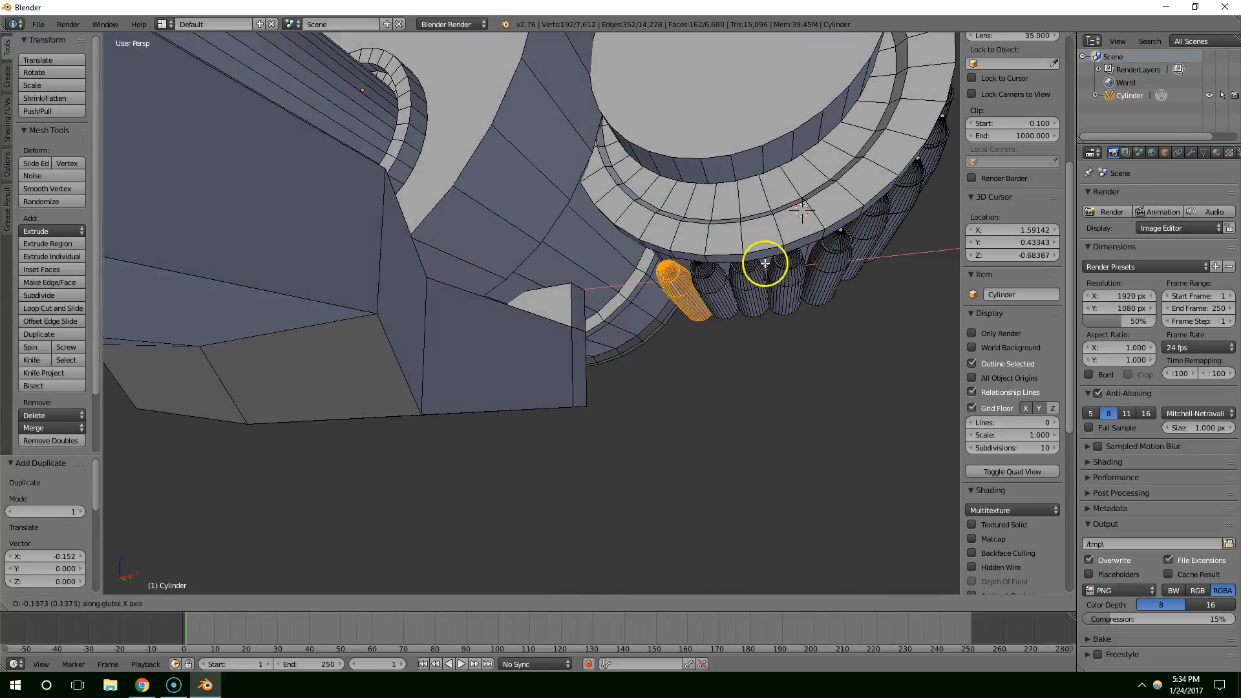
left_click(766, 264)
key("g")
key("z")
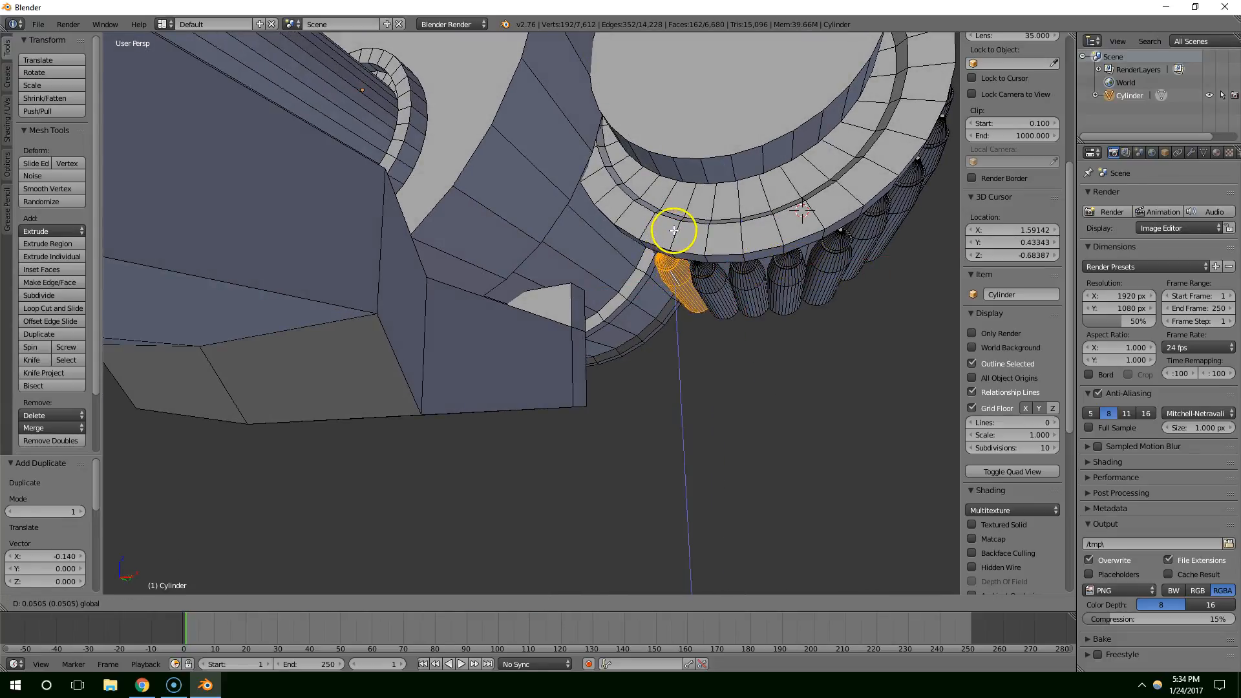
left_click(676, 228)
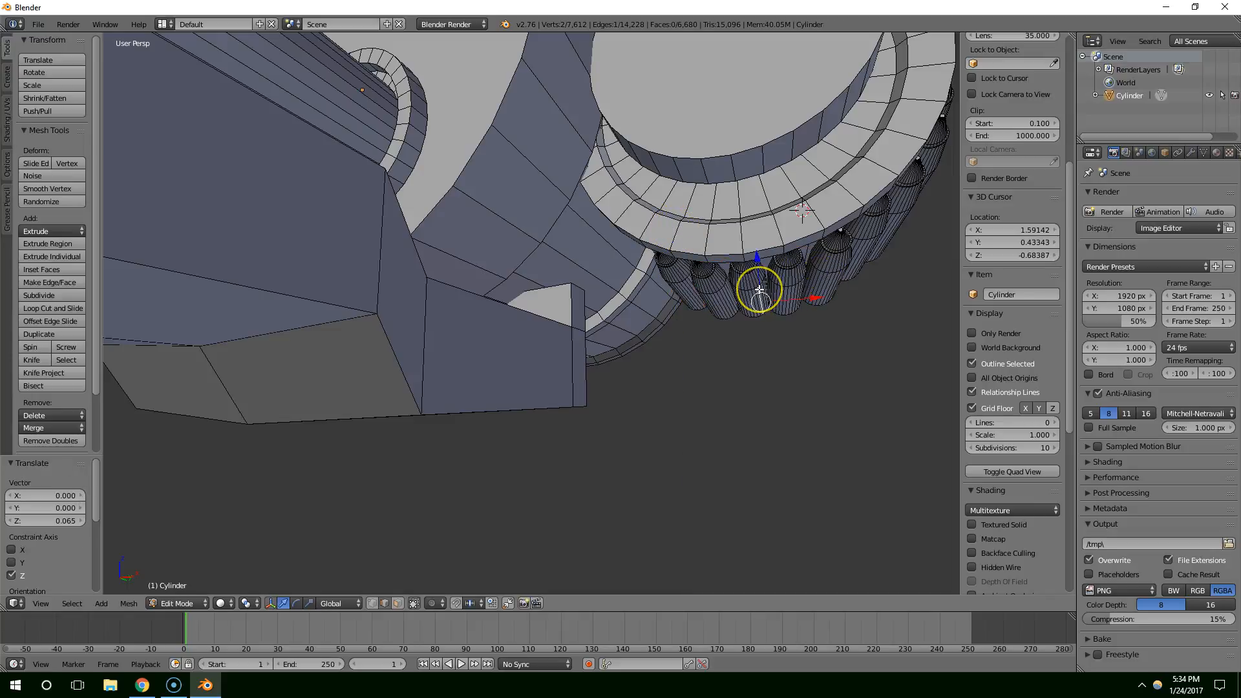
Select a whole bullet in the underside row and nudge it along Z to fit the drum's surface.
key("ctrl+l")
mouse_move(944, 302)
middle_mouse_down()
mouse_move(731, 280)
mouse_move(641, 232)
middle_mouse_up()
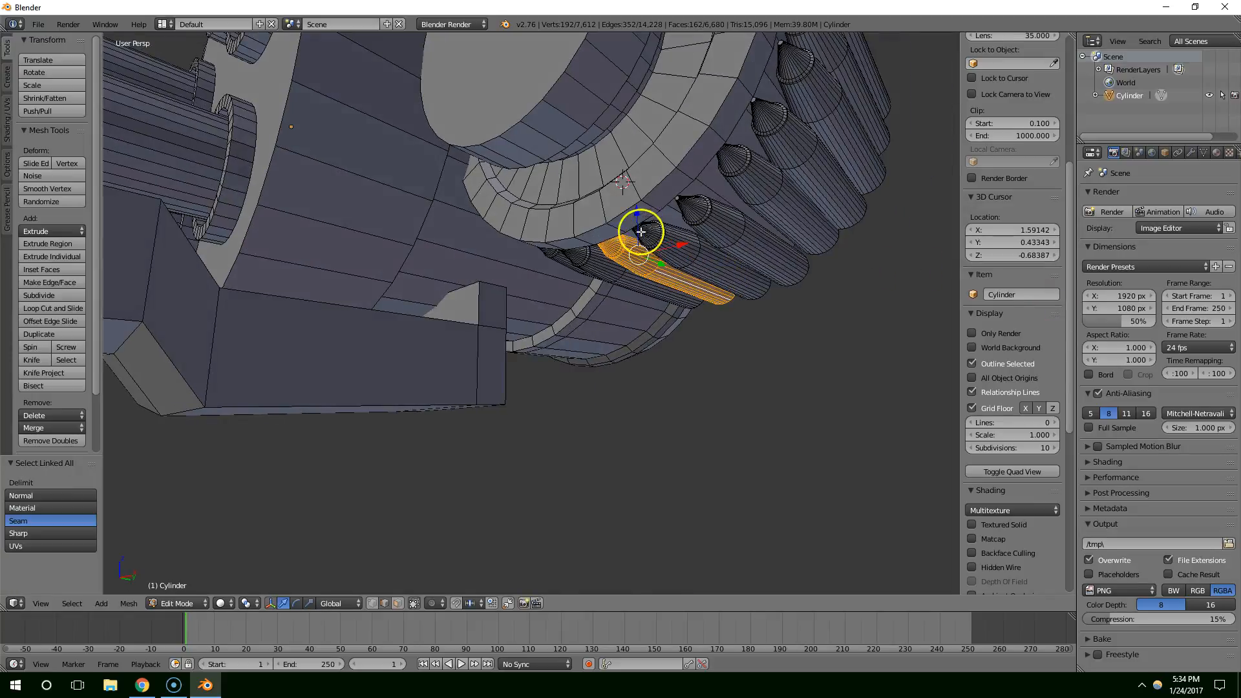
left_click_drag(634, 221, 636, 223)
Examine the bullet row and the gun body from several sides in object mode.
key("Tab")
scroll(810, 258, "down", 3)
mouse_move(840, 249)
middle_mouse_down()
mouse_move(808, 277)
mouse_move(600, 371)
mouse_move(562, 369)
mouse_move(627, 384)
mouse_move(625, 404)
mouse_move(620, 312)
mouse_move(602, 358)
mouse_move(536, 364)
mouse_move(568, 365)
mouse_move(582, 336)
mouse_move(567, 365)
middle_mouse_up()
key("Tab")
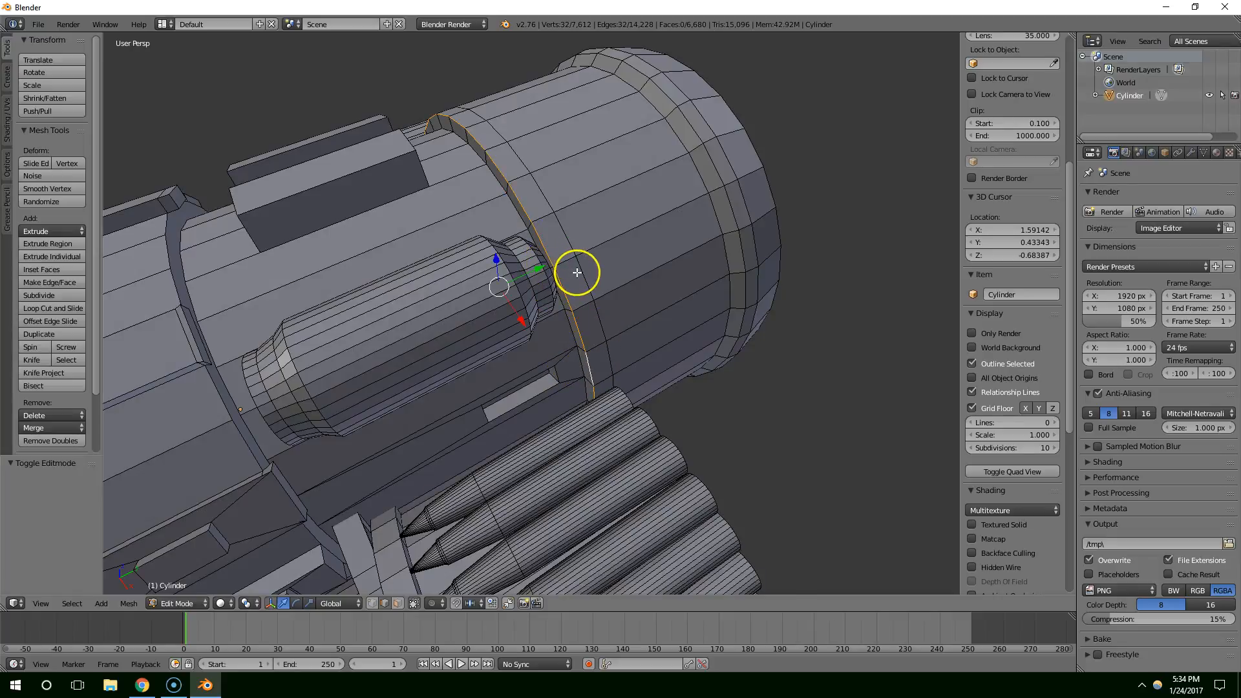
key("Tab")
mouse_move(568, 258)
middle_mouse_down()
mouse_move(685, 313)
mouse_move(731, 312)
mouse_move(750, 288)
mouse_move(618, 331)
mouse_move(612, 288)
middle_mouse_up()
scroll(642, 324, "down", 4)
scroll(657, 325, "up", 3)
Duplicate the bullet nearest the gun body -0.098 along X and lower the copy along Z onto the drum.
key("Tab")
key("ctrl+l")
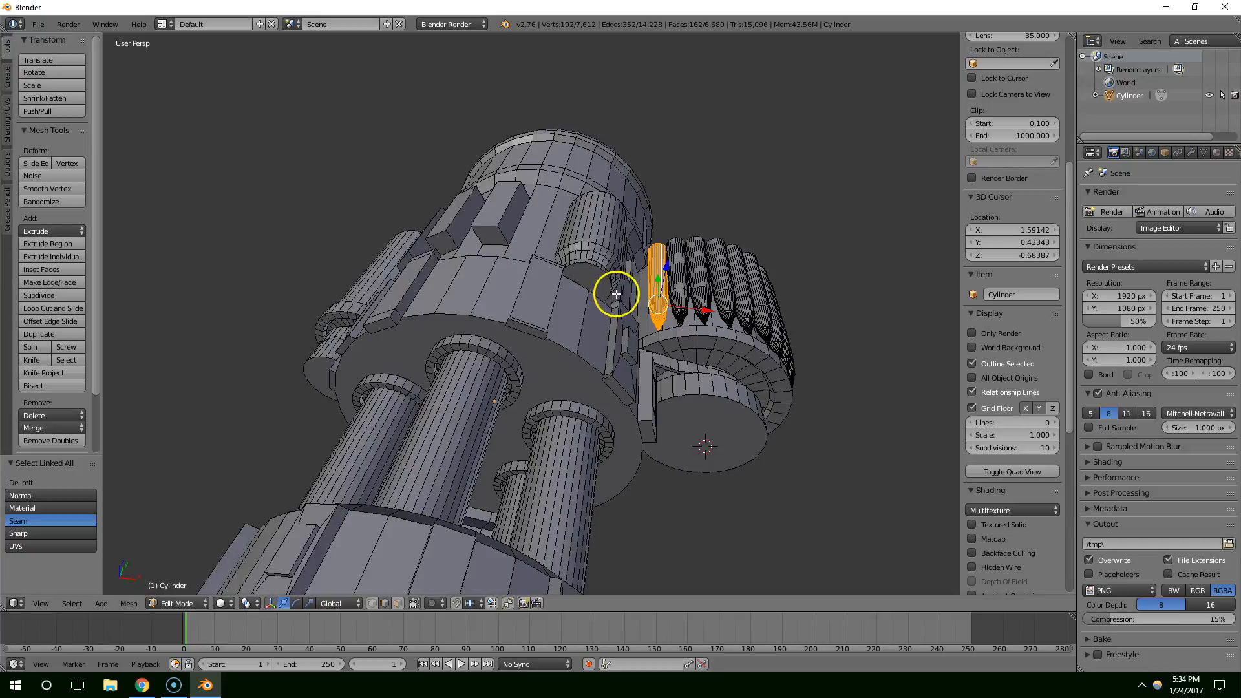
key("shift+d")
key("x")
left_click(603, 287)
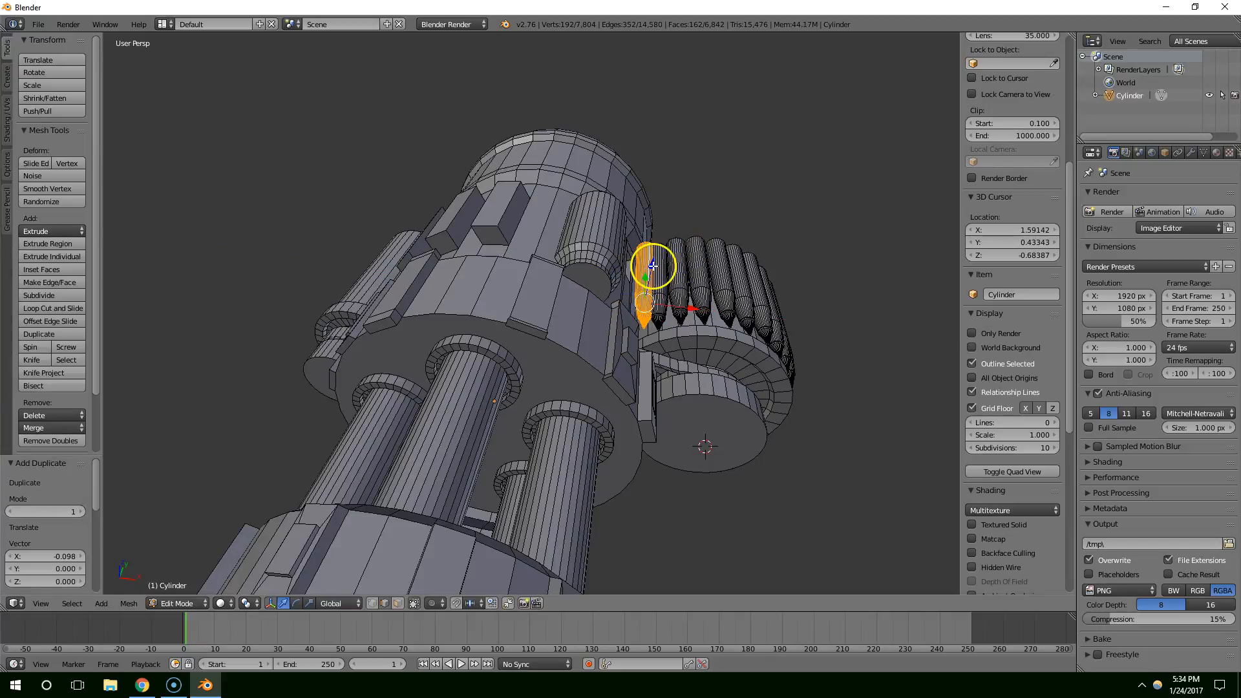
key("g")
key("z")
left_click(652, 275)
Bevel the lower edges of the mounting block beneath the gun on the ammo drum's side, with an offset of 0.146.
key("Tab")
scroll(800, 324, "down", 4)
middle_click_drag(800, 323, 483, 306)
scroll(526, 321, "up", 5)
key("Tab")
scroll(478, 308, "up", 2)
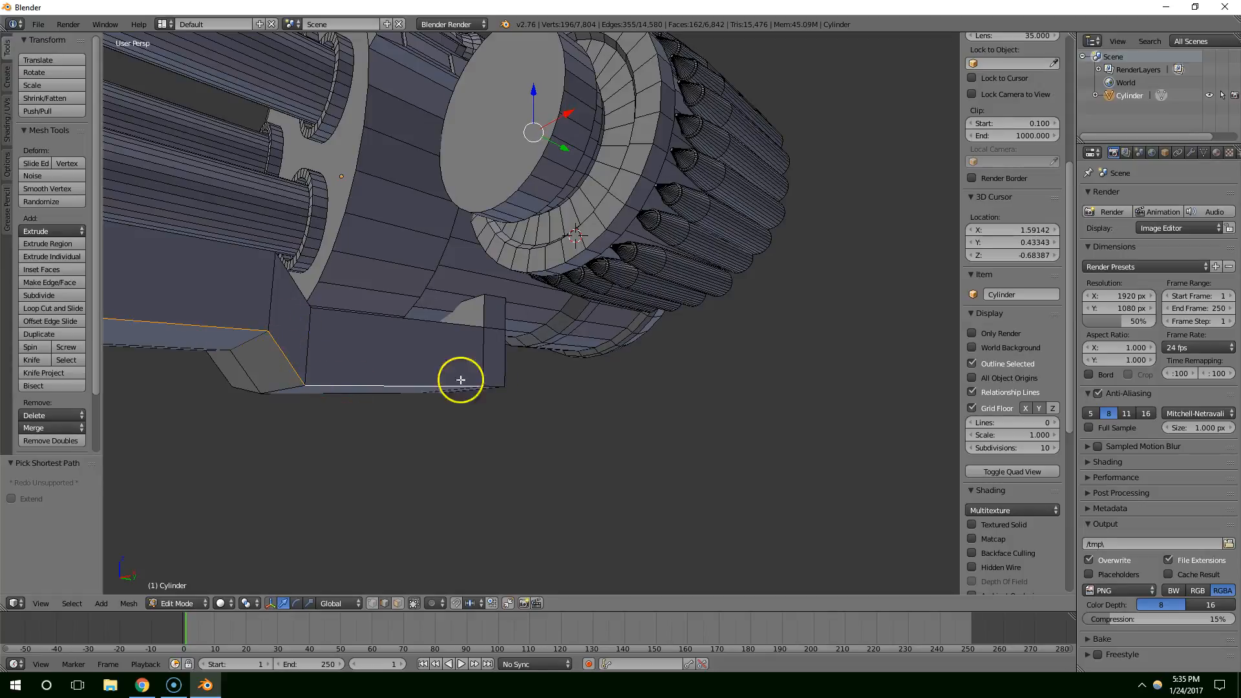
right_click(502, 386, "ctrl")
middle_click_drag(501, 386, 278, 313)
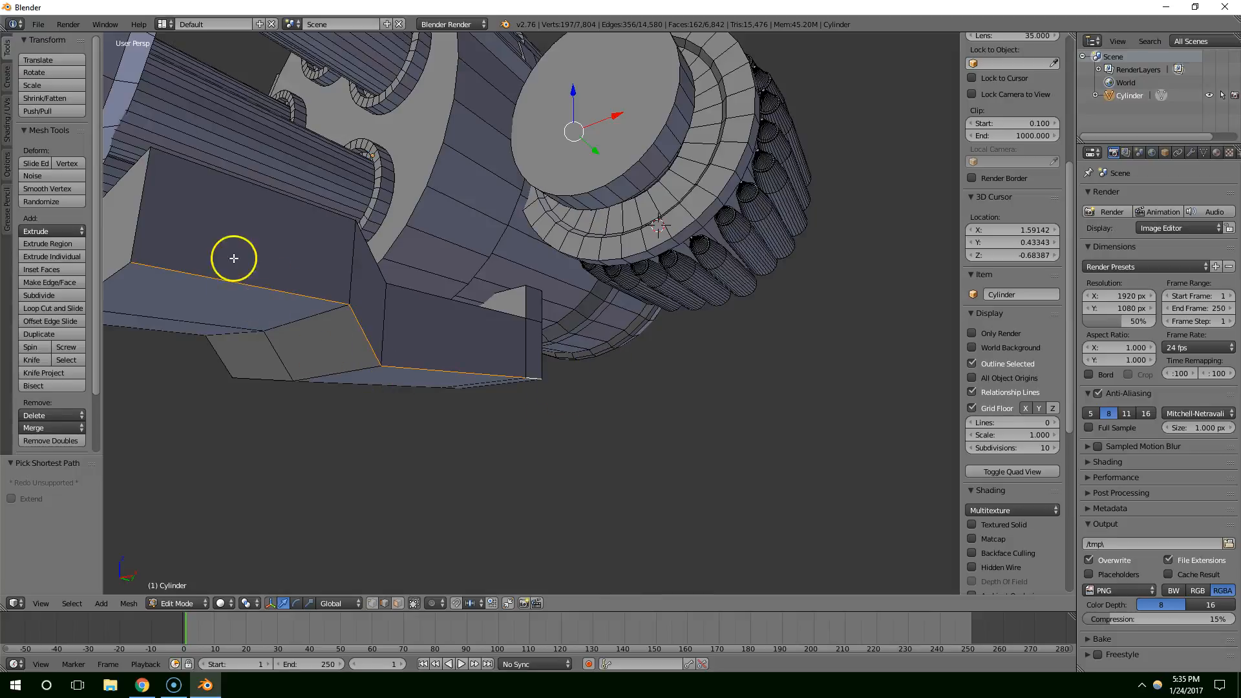
key("ctrl+b")
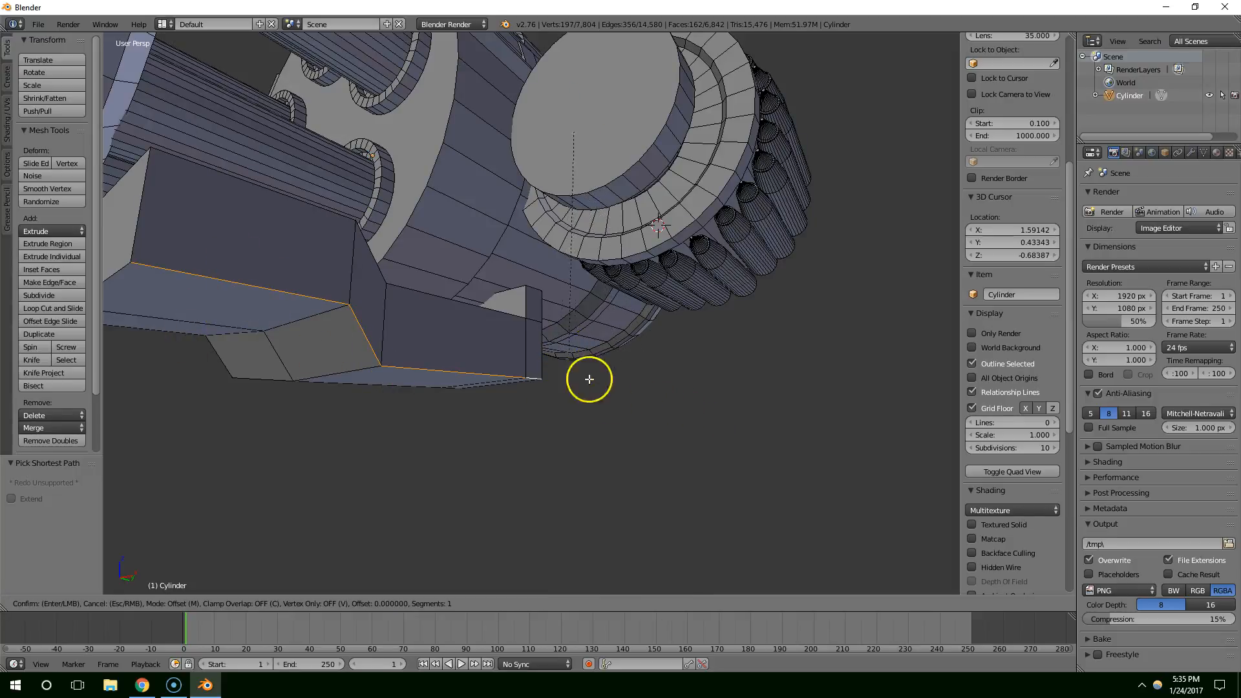
left_click(660, 465)
Bevel the matching lower edges on the opposite side of the mounting block with an offset of about 0.125.
middle_click_drag(660, 465, 608, 332)
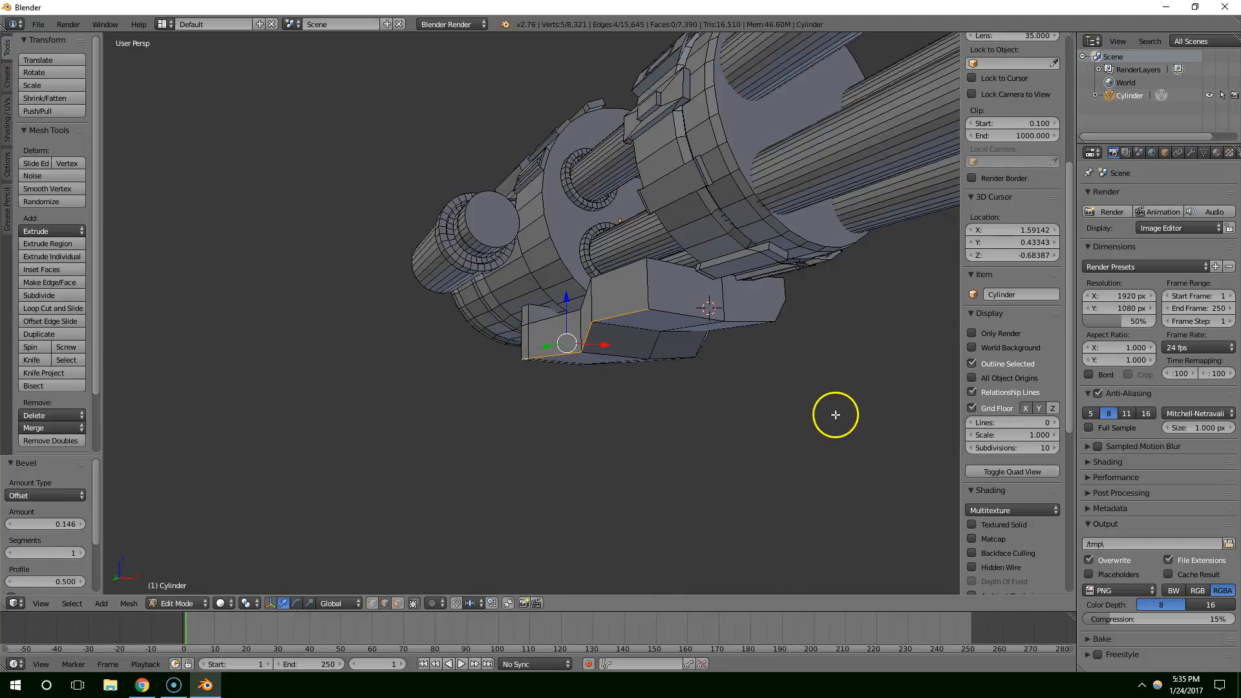
key("ctrl+b")
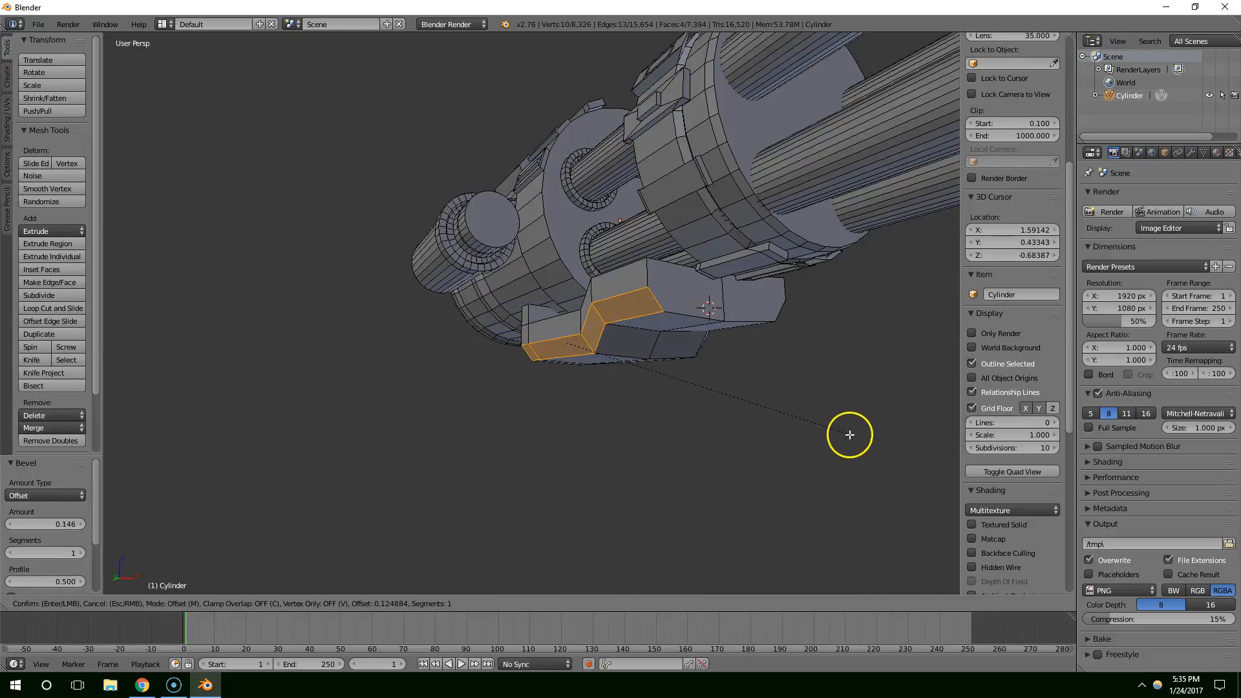
left_click(850, 434)
middle_click_drag(847, 435, 516, 335)
key("Tab")
Bevel the edges outlining the front face of the mounting block beneath the barrels.
key("Tab")
scroll(517, 335, "up", 3)
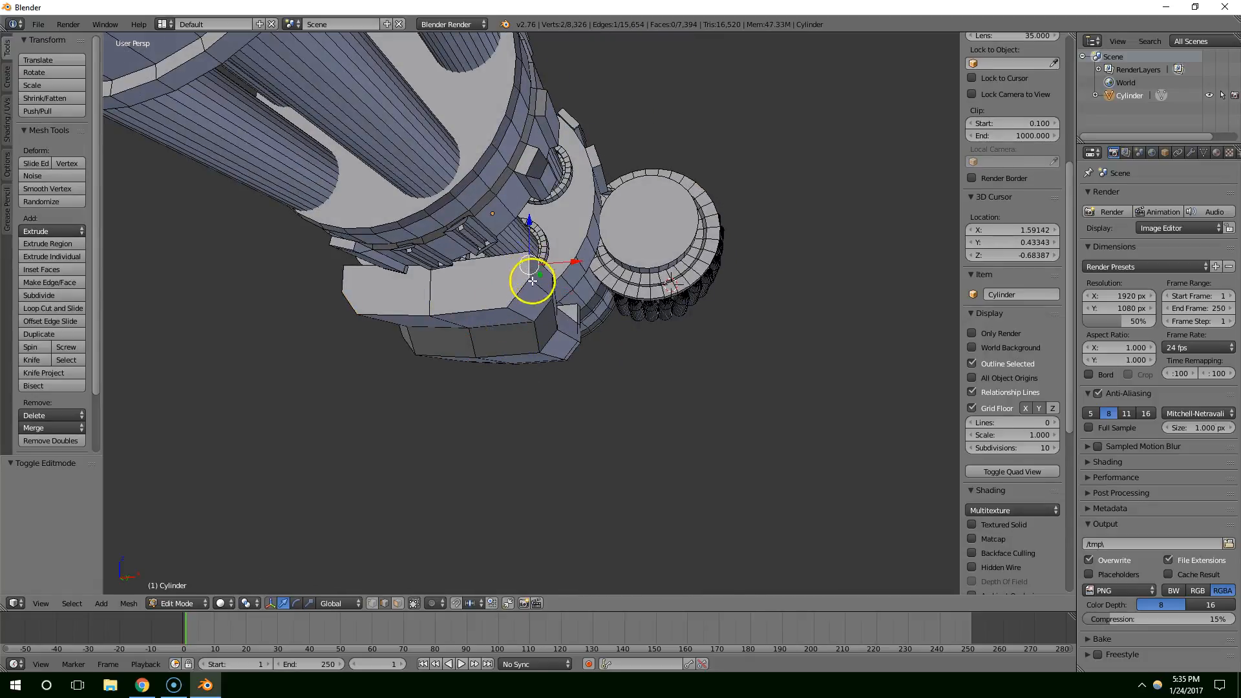
middle_click_drag(338, 287, 720, 355)
key("ctrl+b")
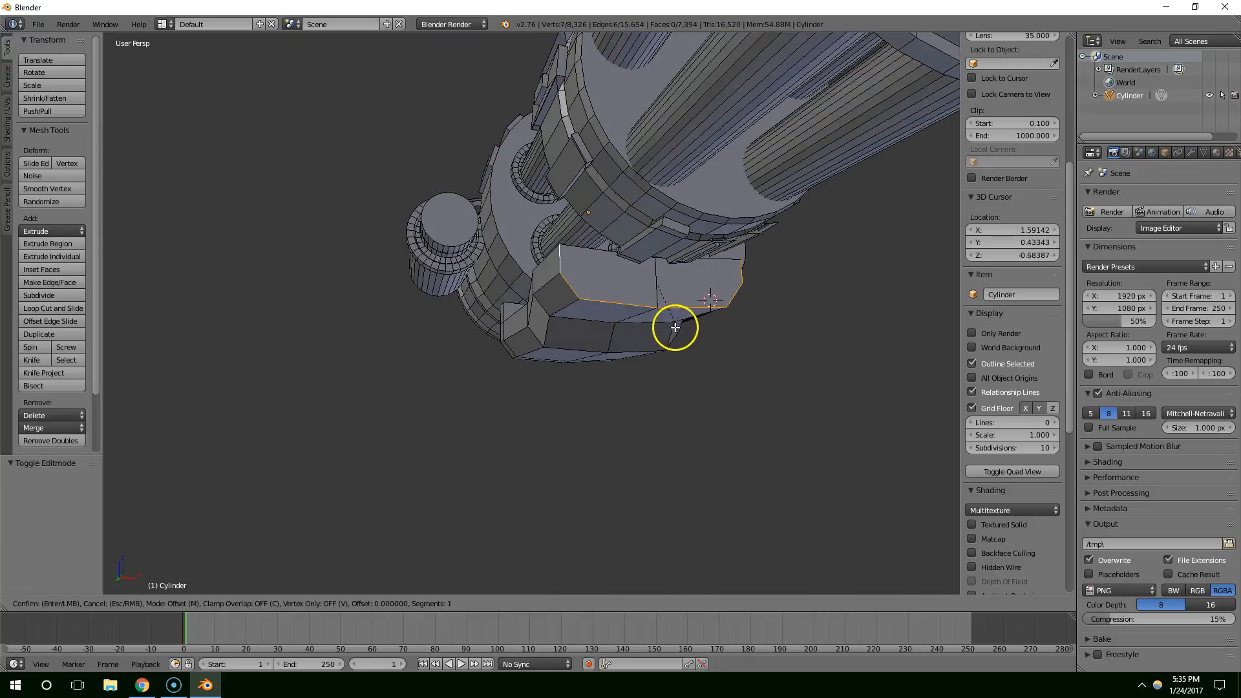
left_click(727, 381)
Bevel the edges outlining the rear face of the mounting block.
key("Tab")
scroll(758, 379, "down", 4)
middle_click_drag(756, 379, 423, 367)
scroll(477, 382, "up", 4)
key("Tab")
scroll(413, 362, "up", 2)
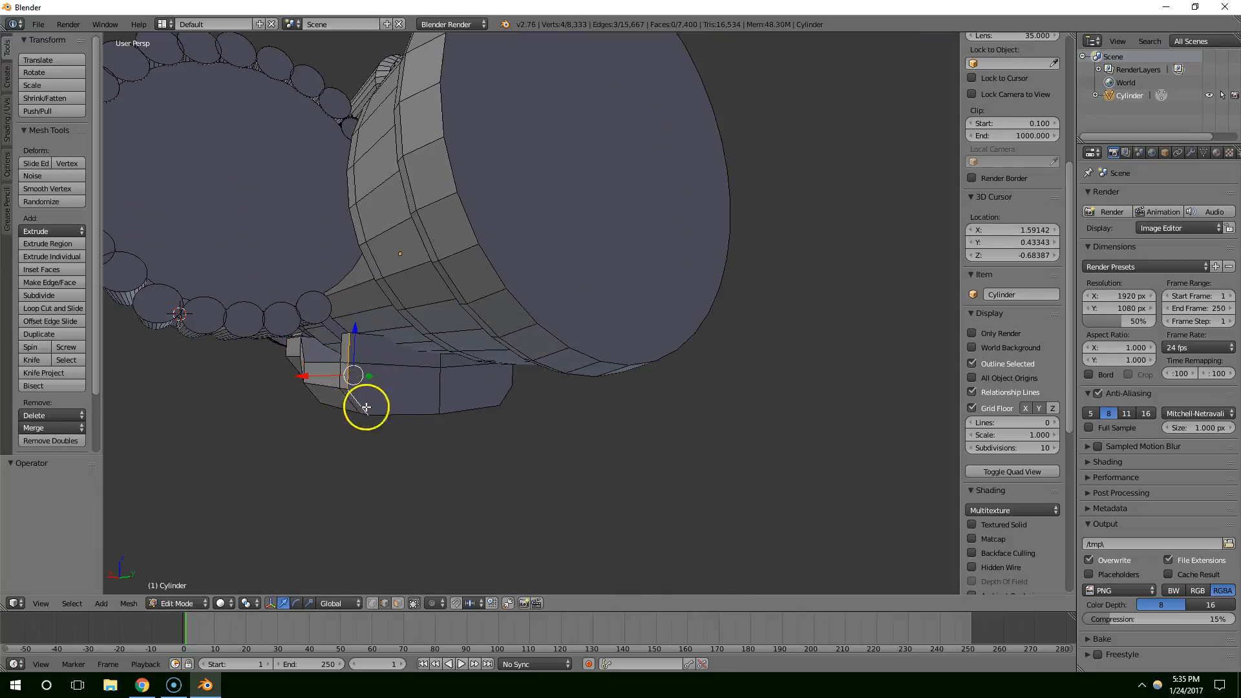
middle_click_drag(520, 377, 671, 418)
key("ctrl+b")
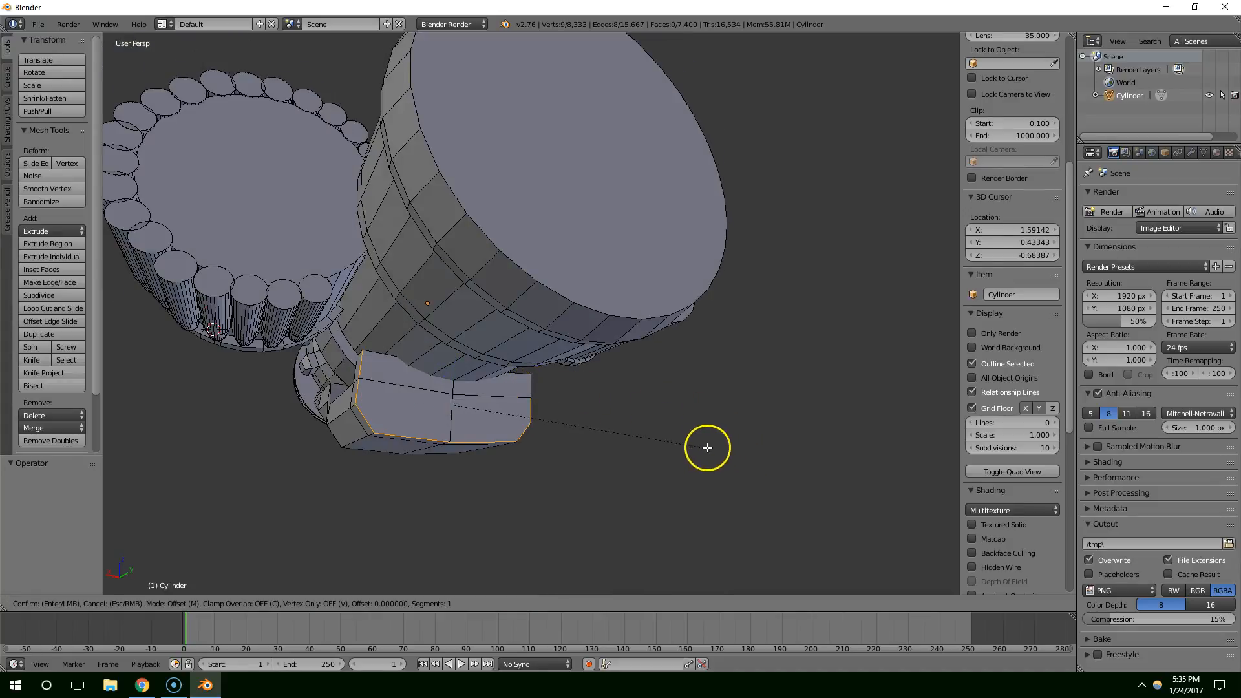
left_click(742, 462)
Examine the beveled mounting block and the overall gun model in object mode.
scroll(549, 485, "down", 1)
middle_click_drag(549, 484, 662, 384)
key("Tab")
scroll(455, 449, "down", 2)
scroll(518, 417, "up", 2)
scroll(607, 368, "up", 4)
scroll(664, 384, "up", 2)
middle_click_drag(785, 395, 649, 375, "shift")
scroll(686, 400, "up", 3)
mouse_move(733, 397)
middle_mouse_down()
mouse_move(759, 405)
mouse_move(703, 407)
mouse_move(723, 346)
mouse_move(720, 393)
middle_mouse_up()
Inspect the mounting block, the barrels and the bullets around the ammo drum from several angles.
key("Tab")
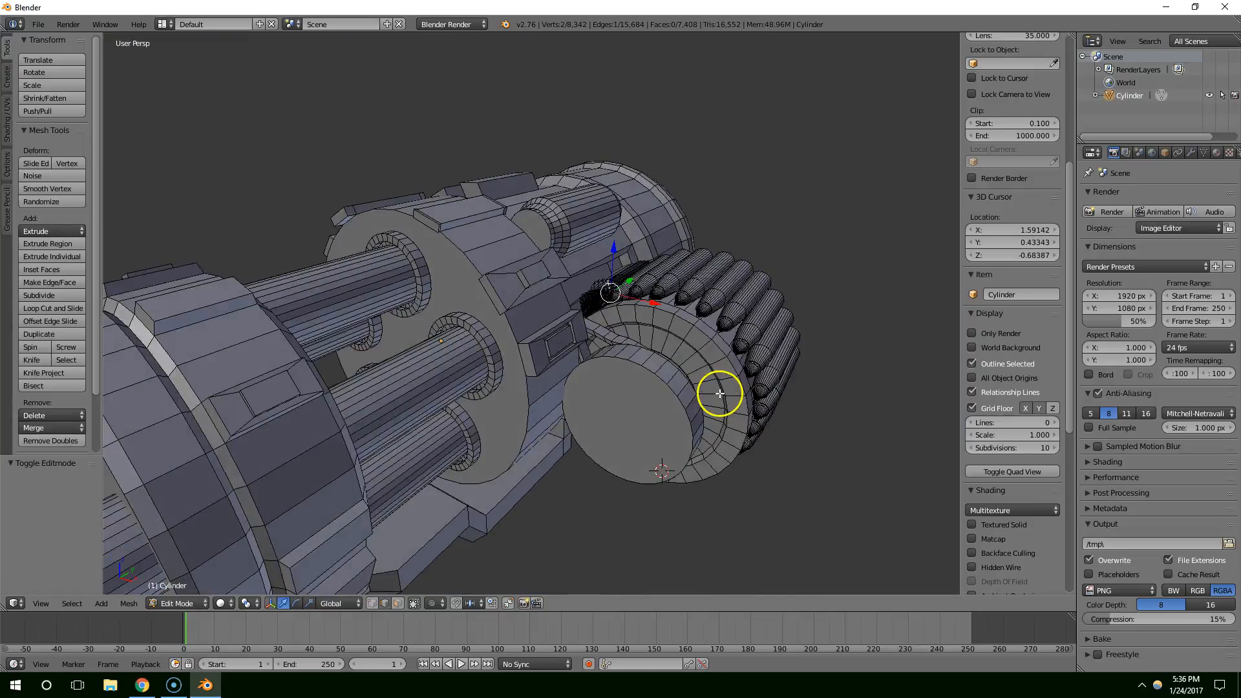
scroll(719, 393, "up", 4)
scroll(673, 254, "down", 4)
middle_click_drag(552, 562, 536, 517)
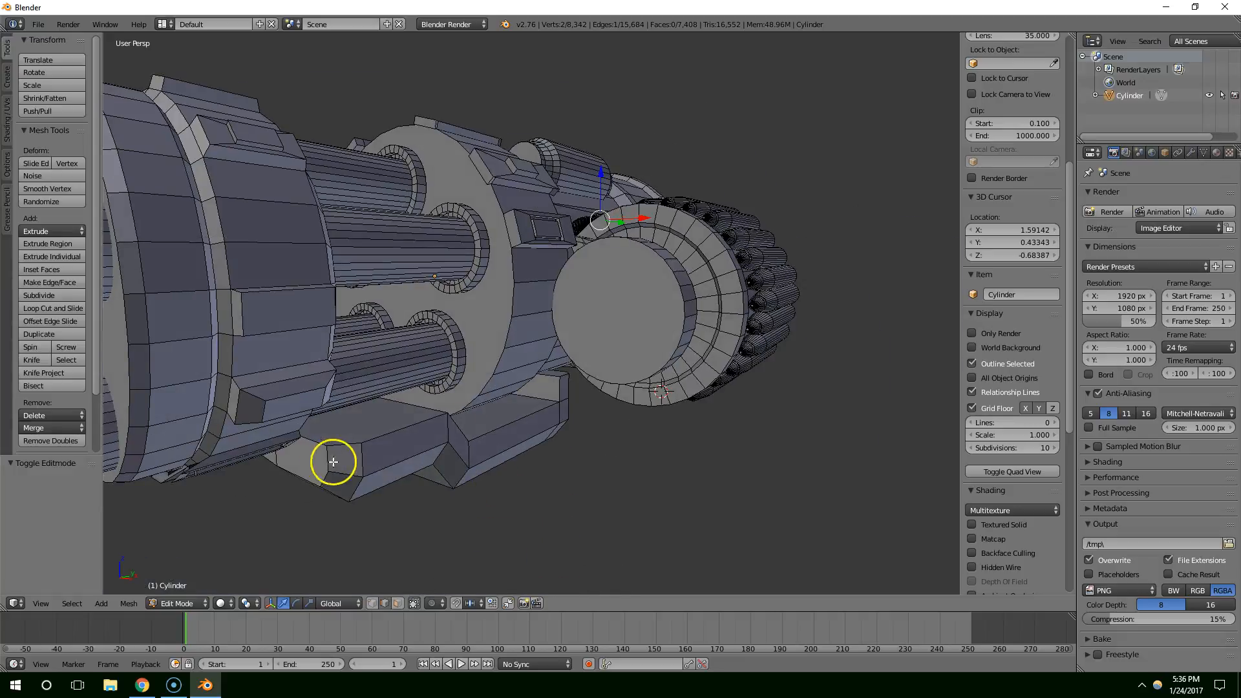
middle_click_drag(567, 401, 718, 458)
scroll(700, 452, "up", 5)
scroll(700, 452, "up", 2)
scroll(727, 484, "down", 5)
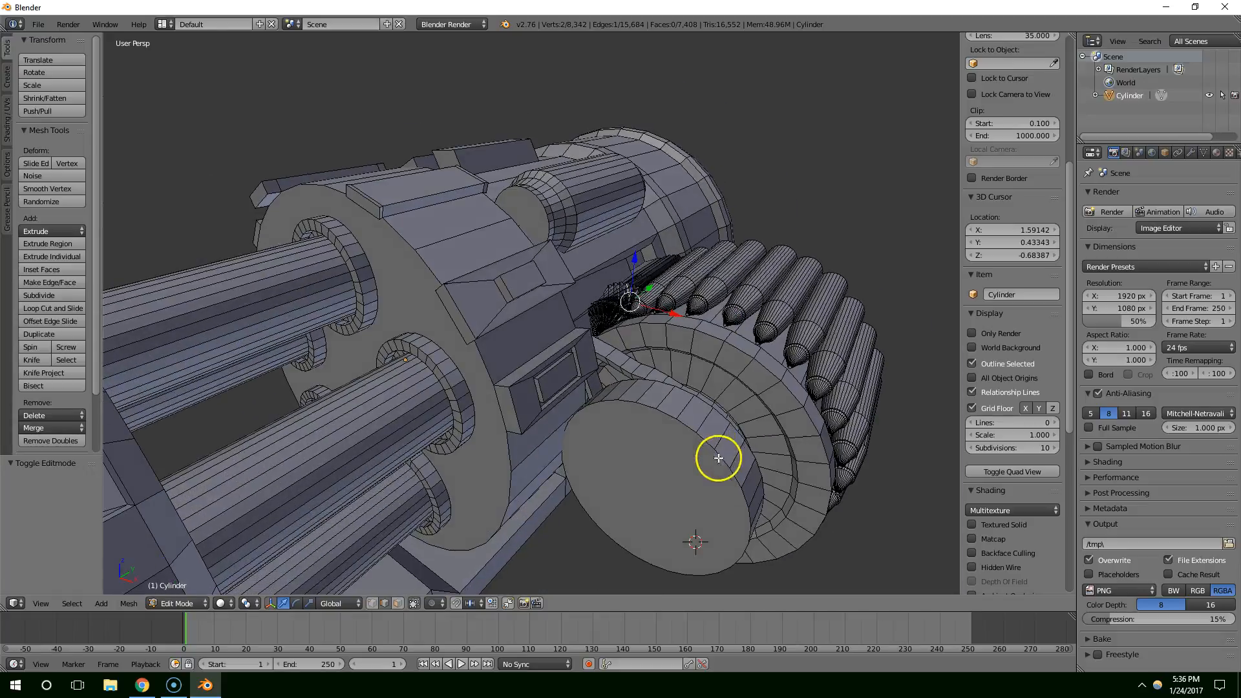
Delete the vertices of the tangled bullet geometry at the end of the drum's upper row, beside the housing.
key("ctrl+l")
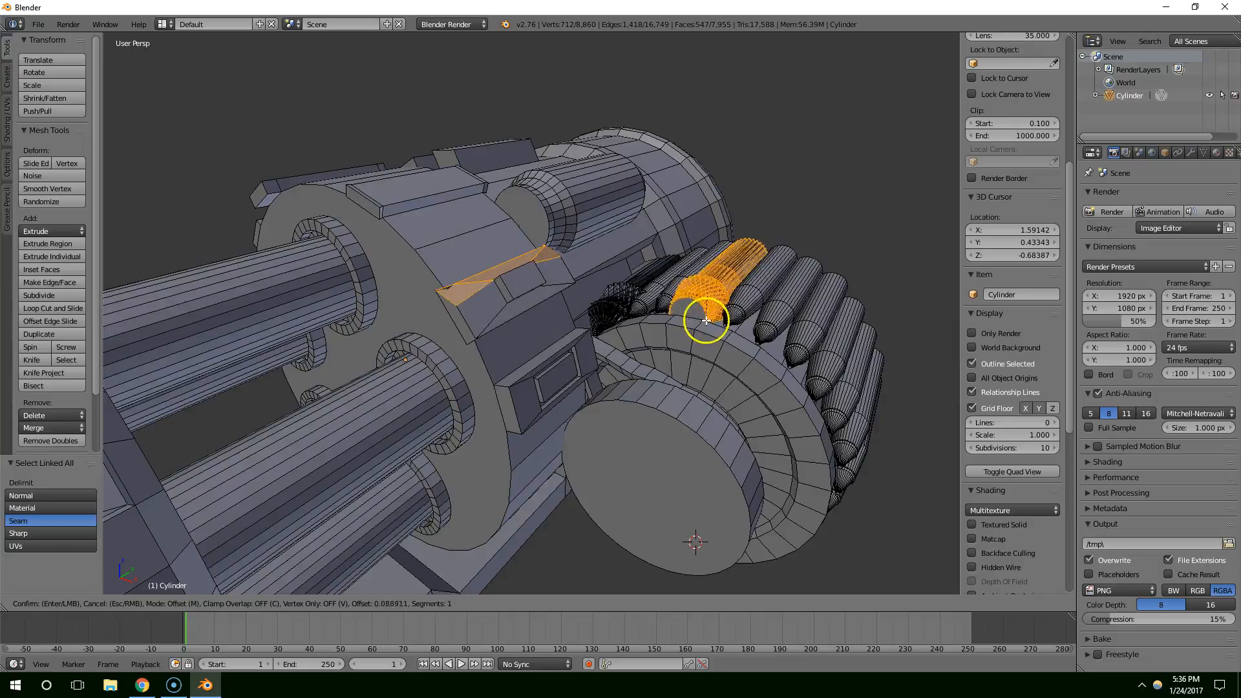
key("Escape")
middle_click_drag(705, 350, 615, 363)
right_click(627, 365)
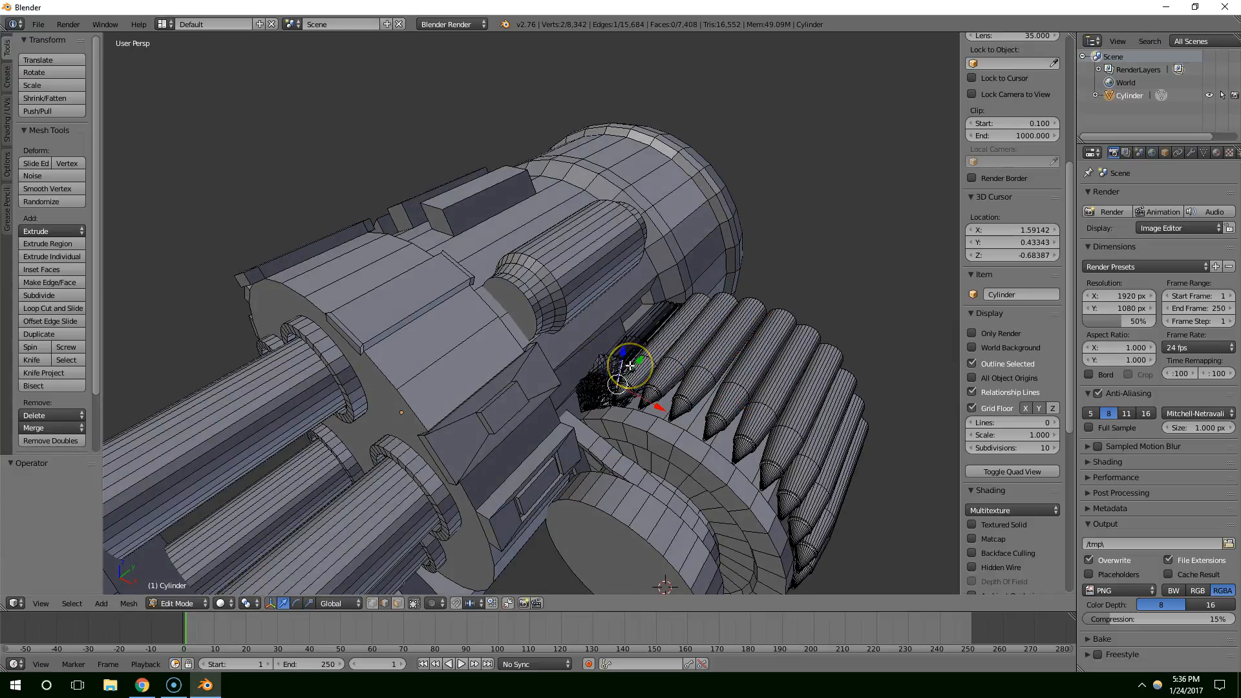
key("ctrl+l")
key("x")
left_click(632, 364)
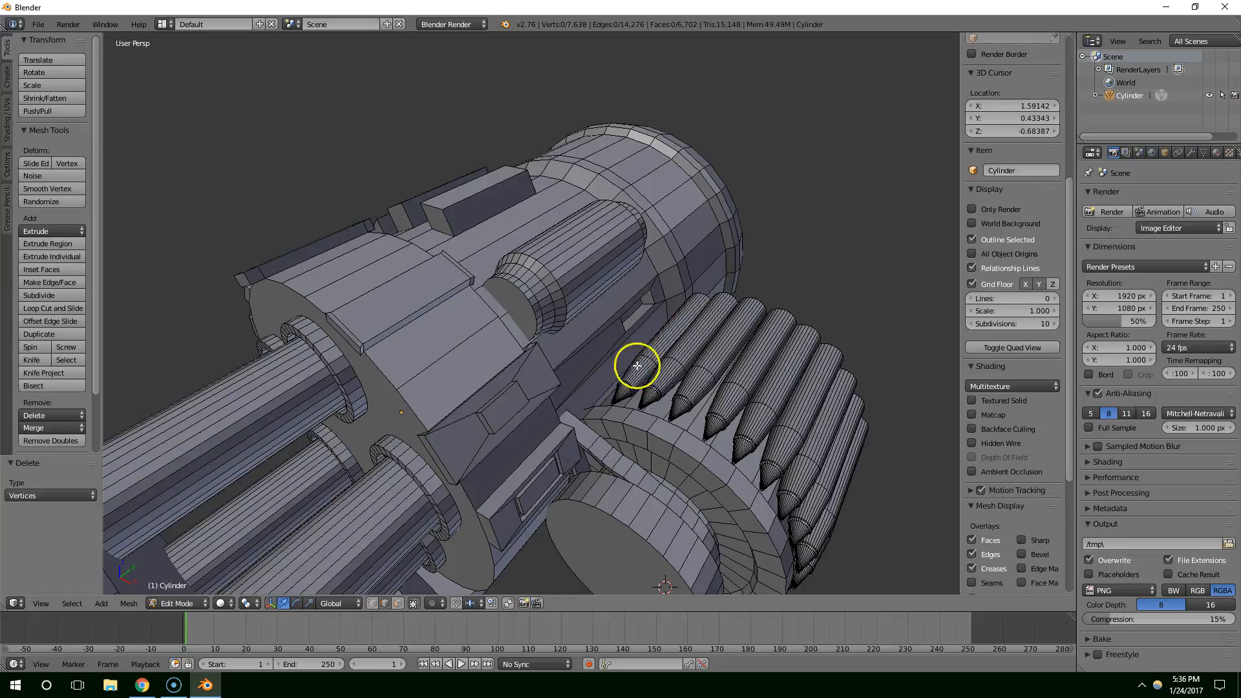
Duplicate the end bullet of the drum's upper row and offset the copy -0.136 along X toward the housing.
key("ctrl+l")
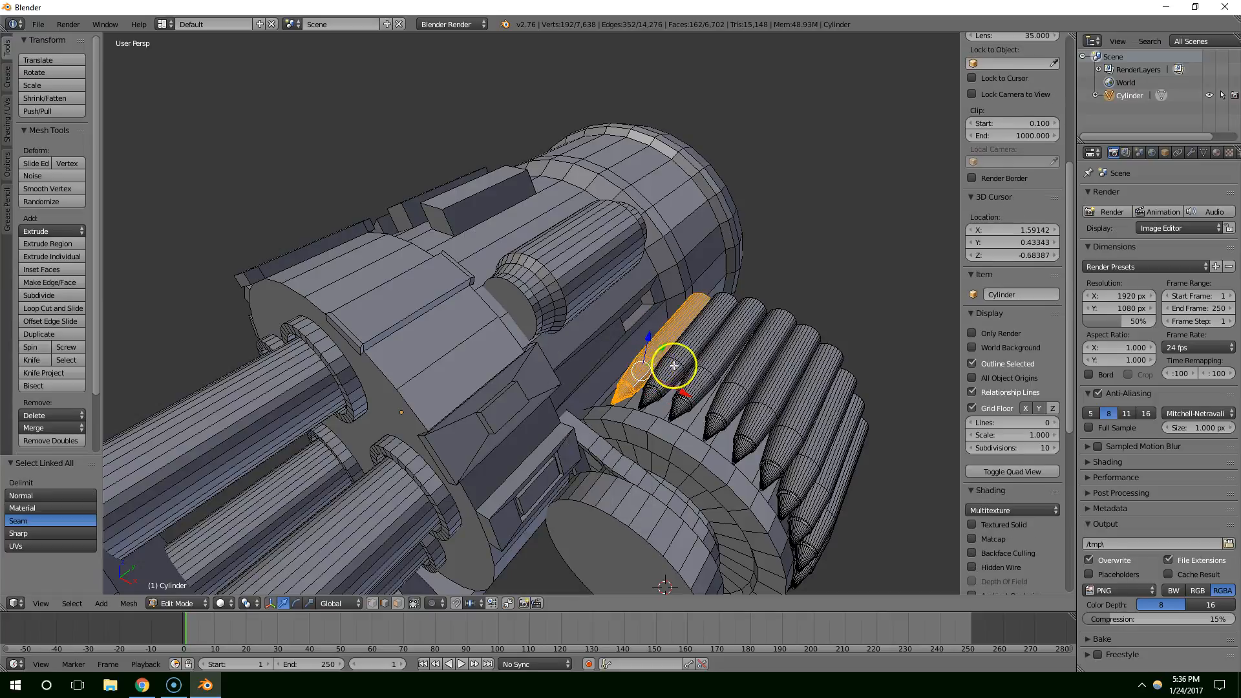
middle_click_drag(675, 365, 698, 352)
key("shift+d")
key("x")
left_click(681, 344)
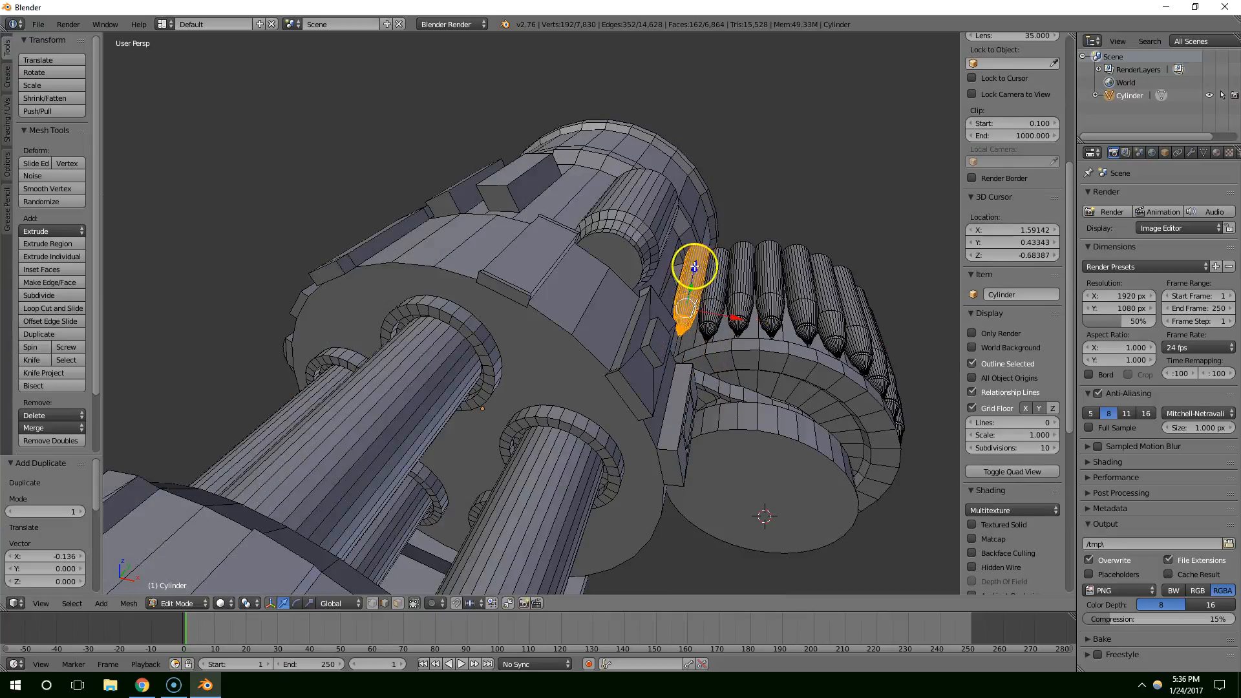
Duplicate the end bullet on the drum's underside about -0.14 along X and raise the copy 0.124 along Z.
key("Tab")
scroll(795, 349, "down", 5)
middle_click_drag(856, 388, 890, 297)
scroll(679, 340, "up", 6)
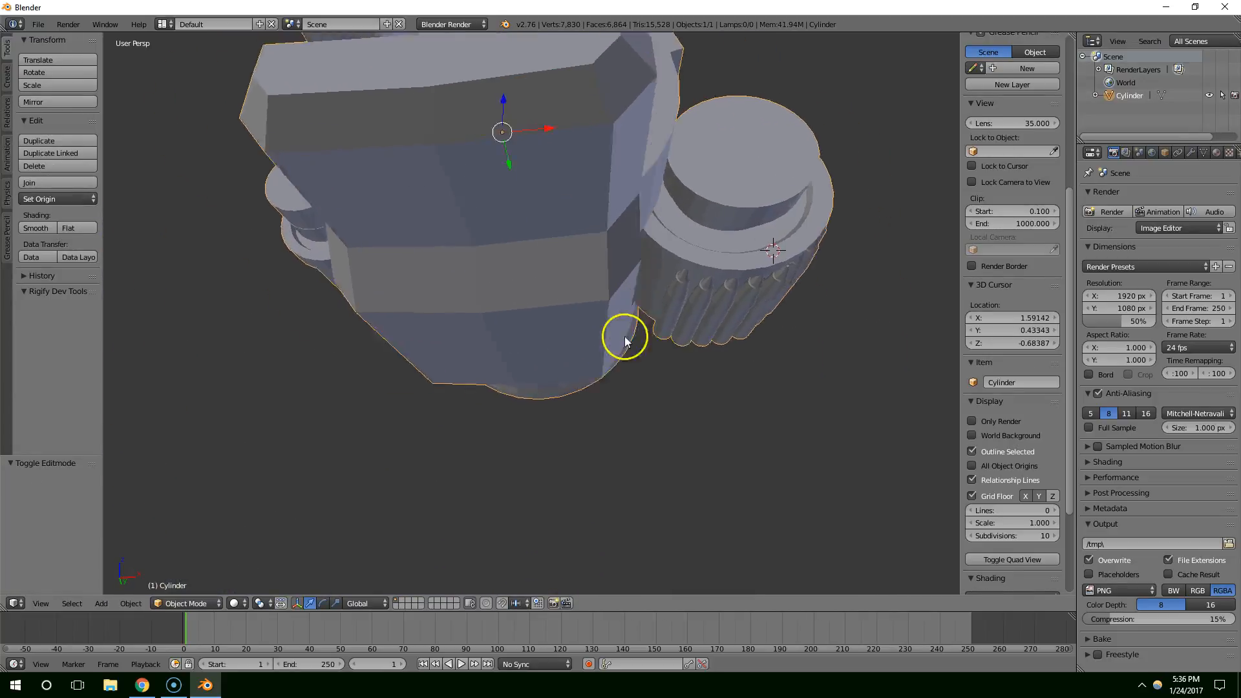
scroll(625, 336, "up", 2)
key("Tab")
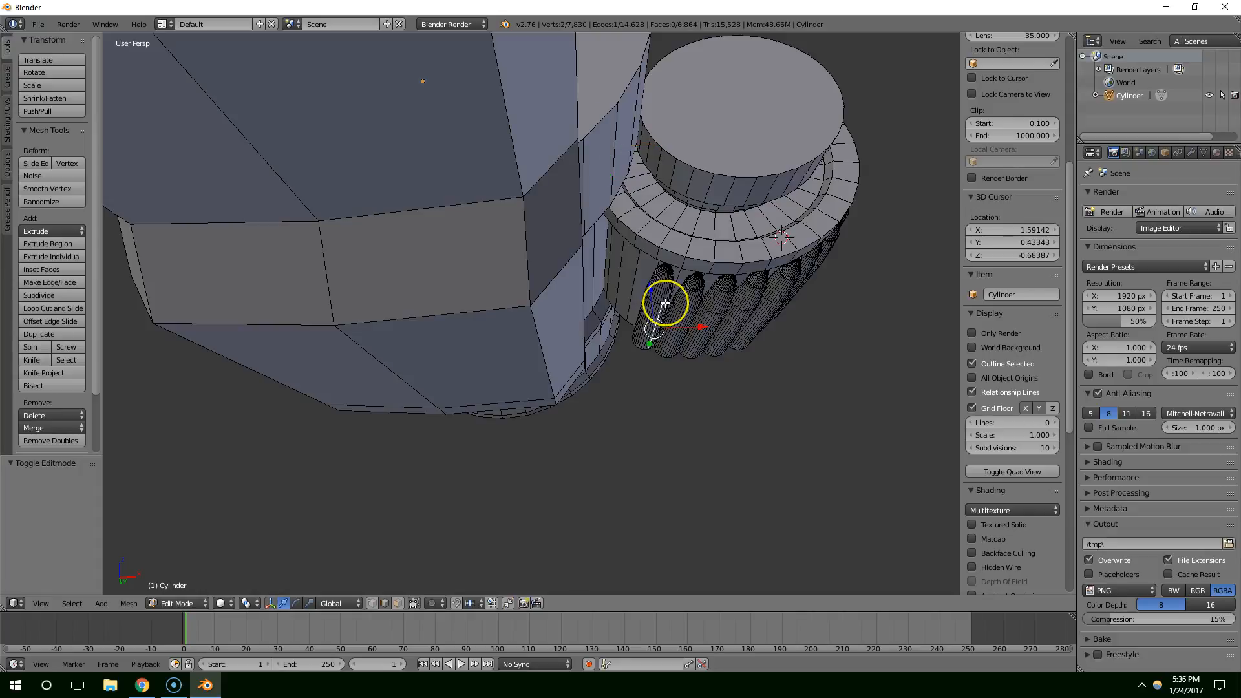
key("ctrl+l")
key("shift+d")
key("x")
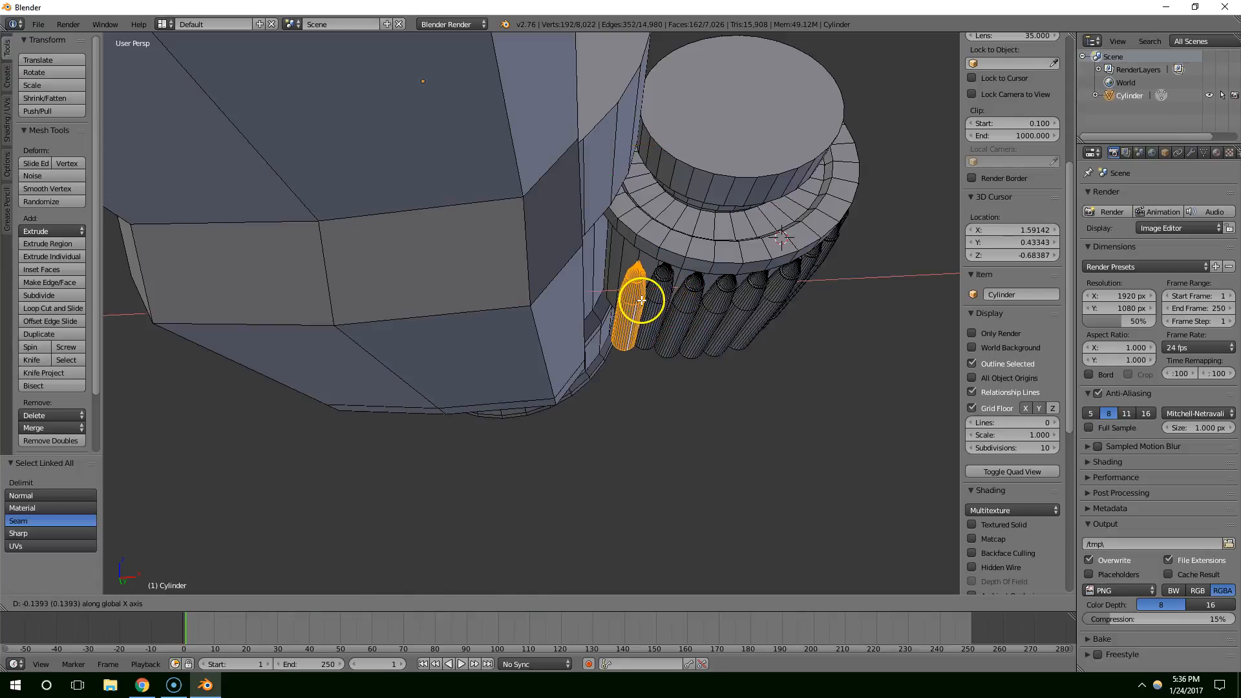
left_click(640, 294)
key("g")
key("z")
left_click(626, 246)
middle_click_drag(626, 247, 638, 274)
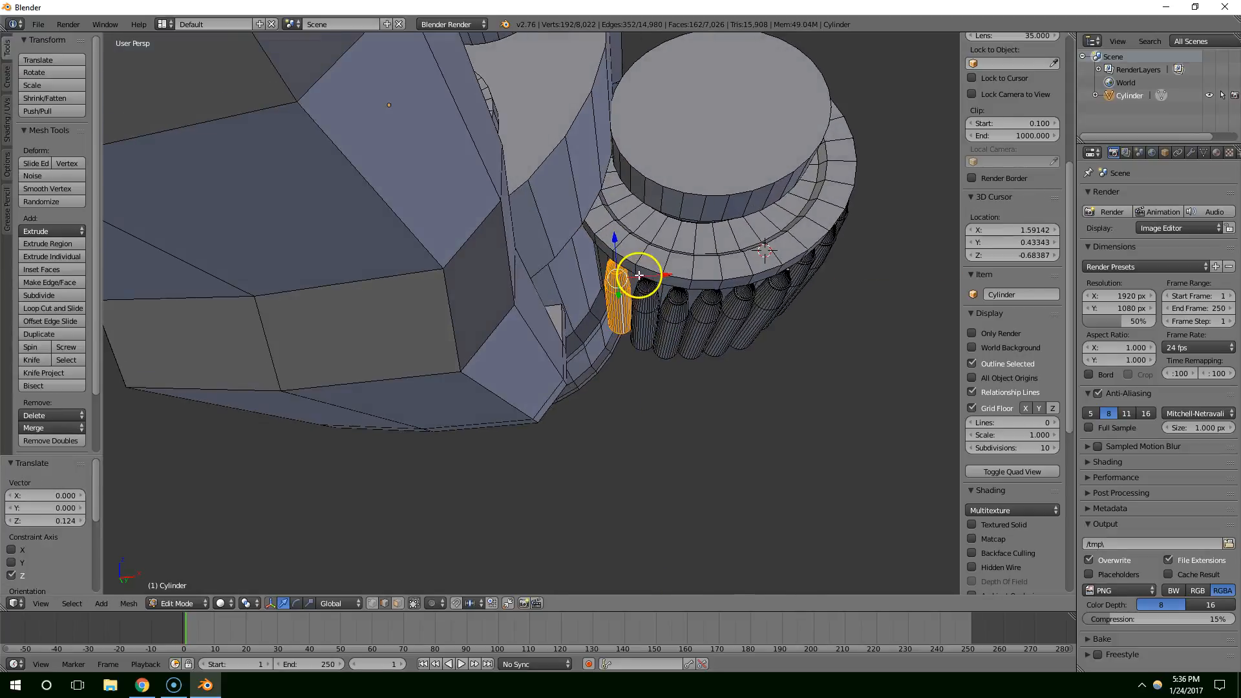
Adjust the second bullet from the housing on the drum's underside along X, and shift it 0.003 along Z.
key("ctrl+l")
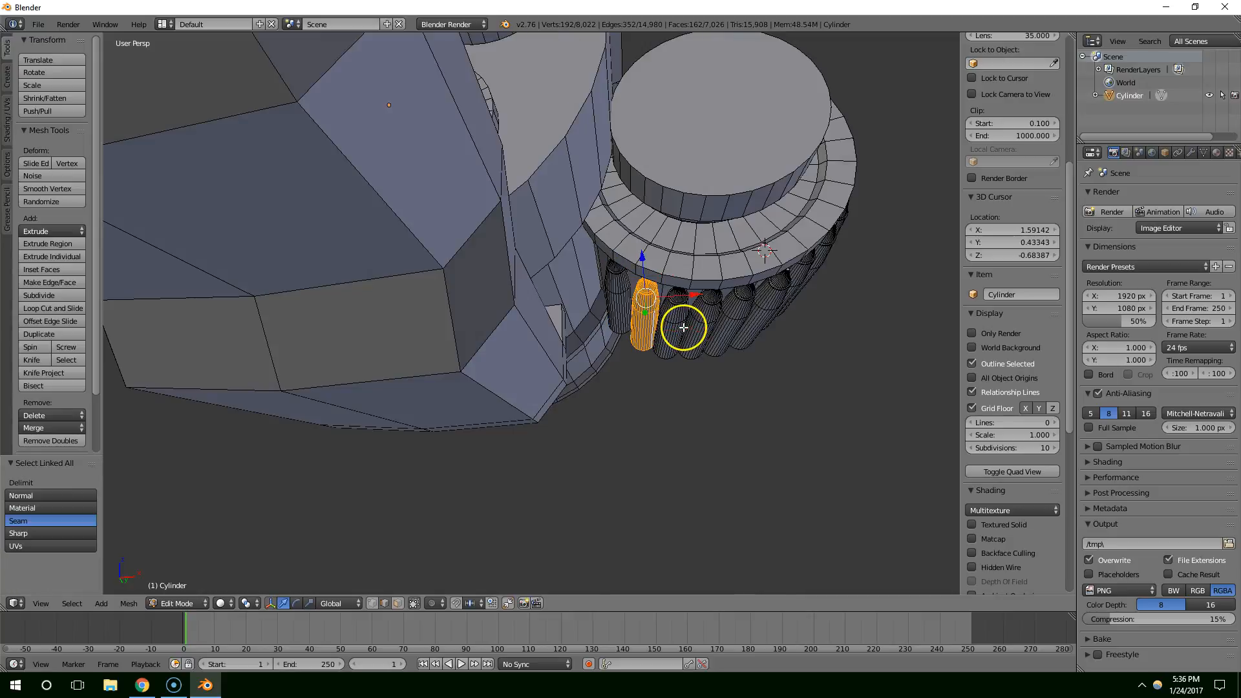
key("g")
key("x")
left_click(711, 313)
middle_click_drag(711, 313, 632, 286)
key("g")
key("z")
left_click(633, 284)
Shift the third bullet on the drum's underside -0.025 along X, adjust its height along Z, and review the gun in object mode.
right_click(675, 335)
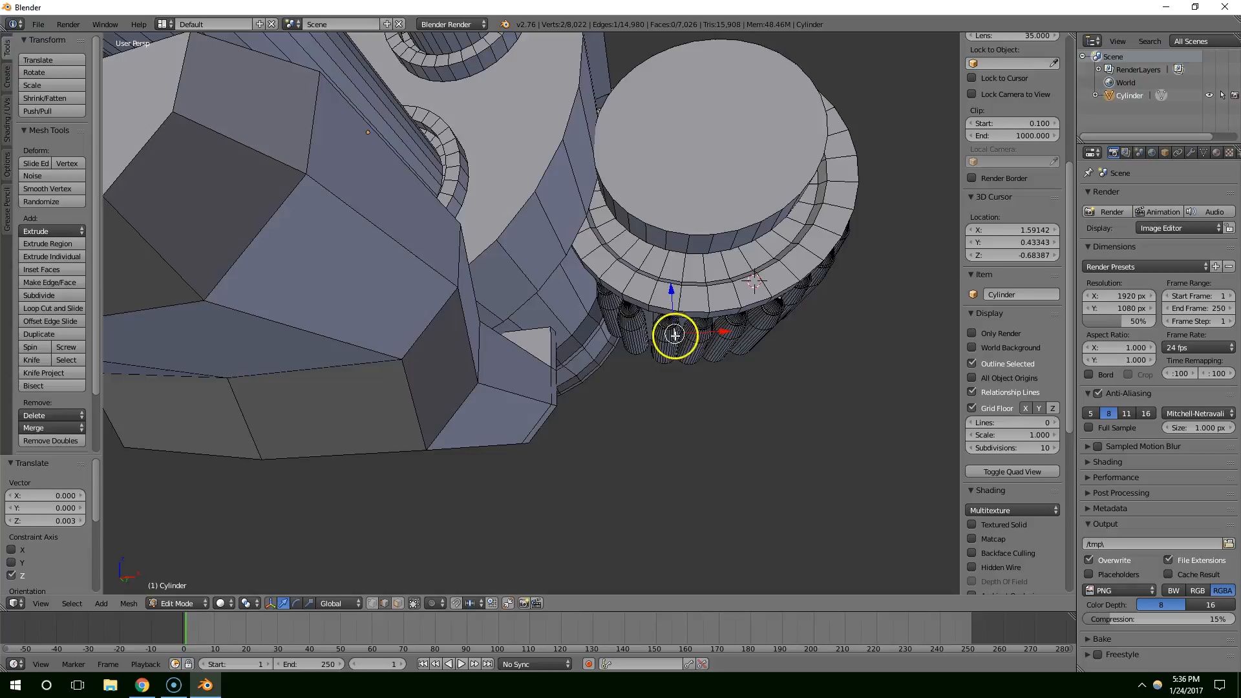
key("ctrl+l")
key("g")
key("x")
left_click(661, 287)
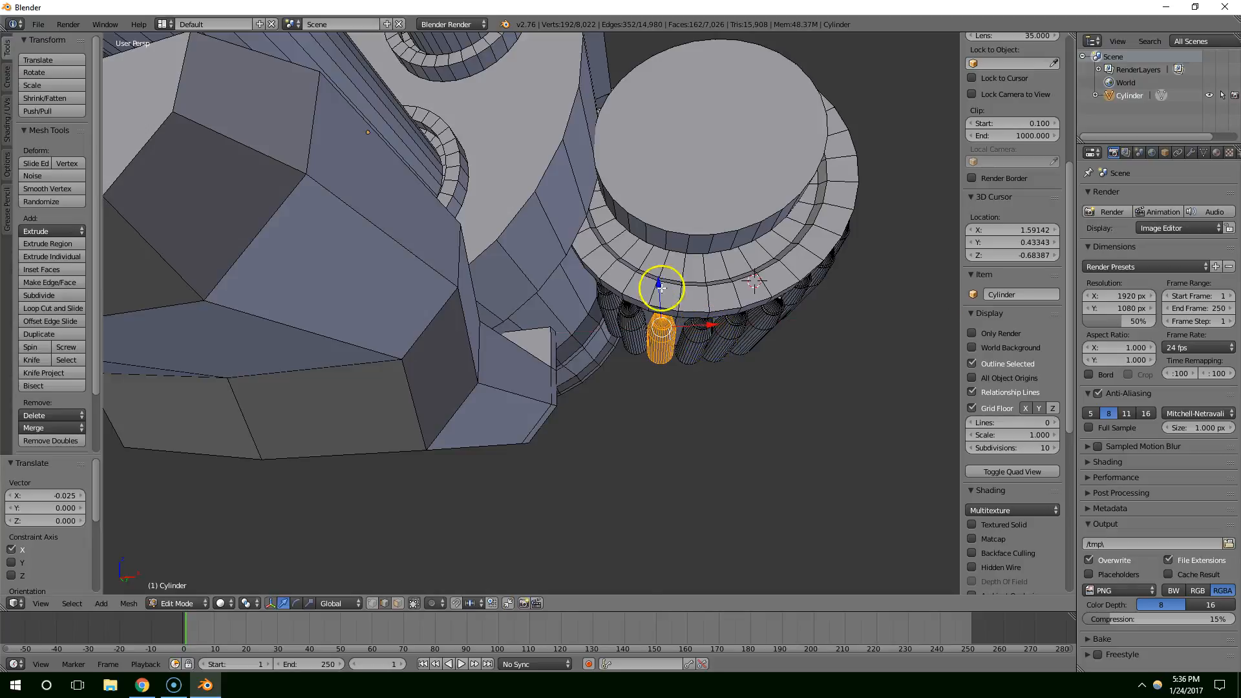
key("g")
key("z")
left_click(651, 281)
key("Tab")
middle_click_drag(726, 380, 516, 457)
scroll(680, 382, "down", 5)
scroll(498, 462, "up", 3)
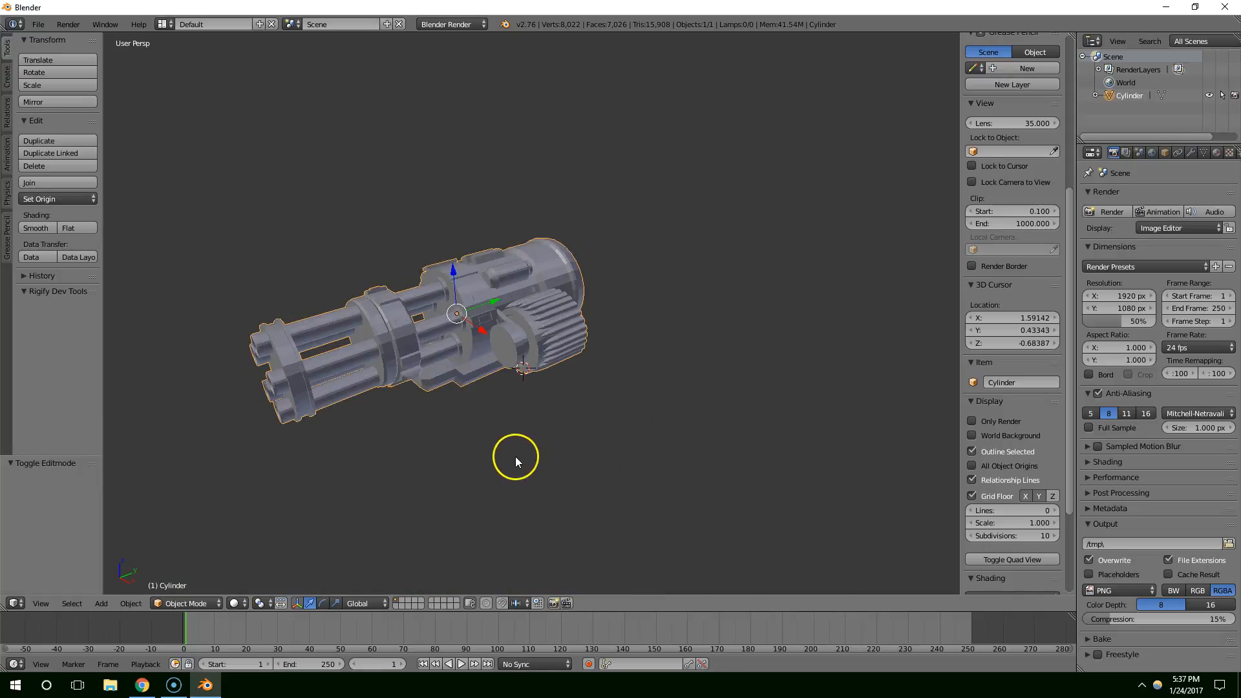